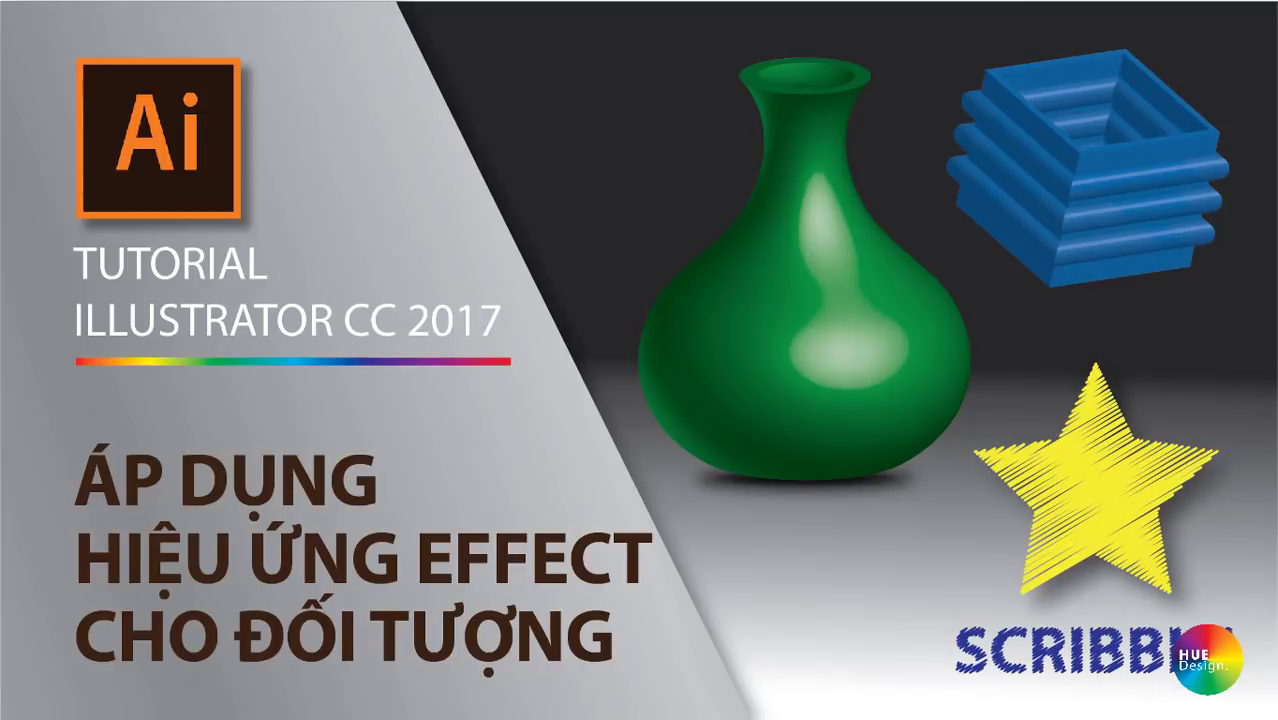
- Open the Effect menu to browse the effects available for the red and green squares
click(263, 19)
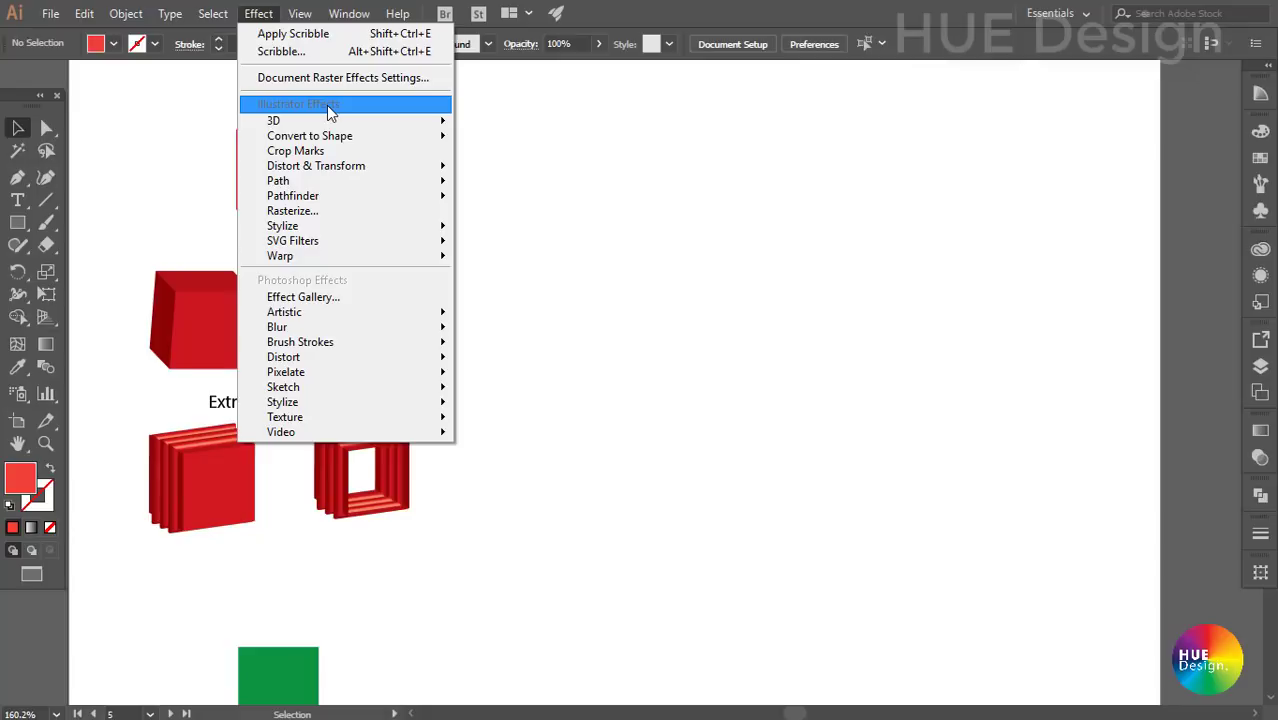
- Close the Effect menu and pan to the flat red square and its Extrude and Bevel cubes
click(550, 191)
drag(516, 495, 553, 325)
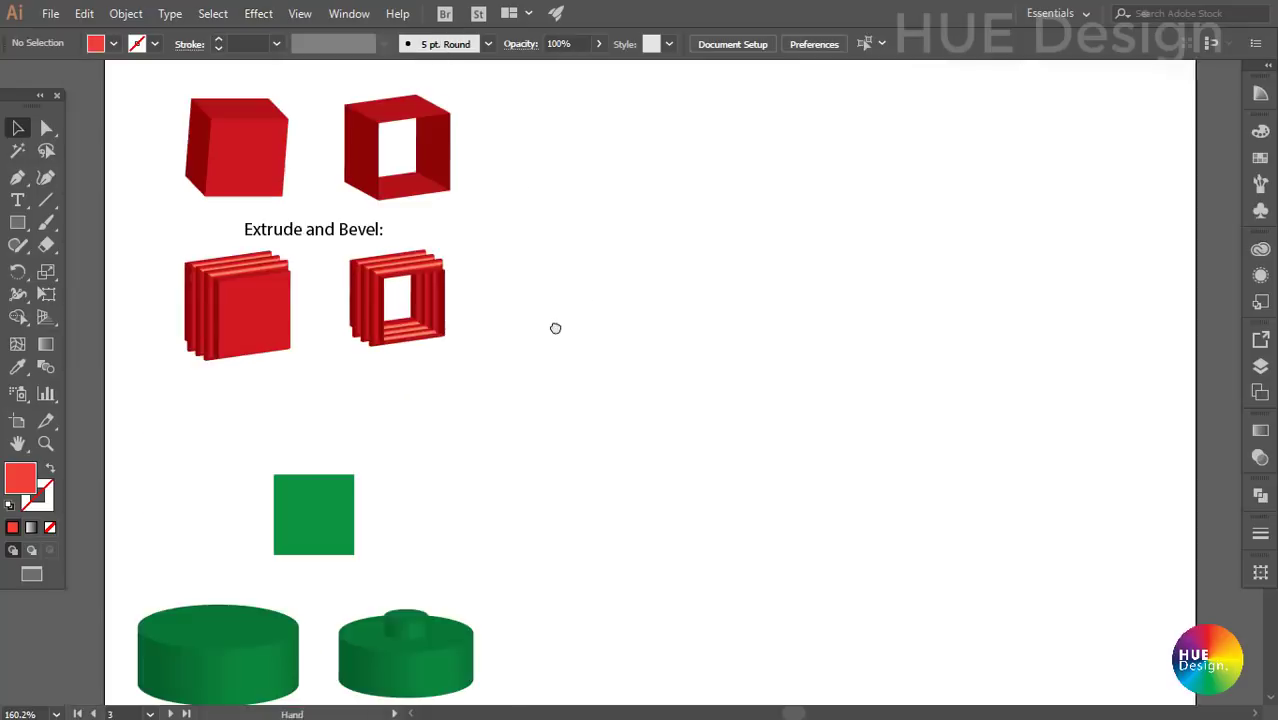
drag(540, 372, 528, 426)
drag(536, 357, 534, 379)
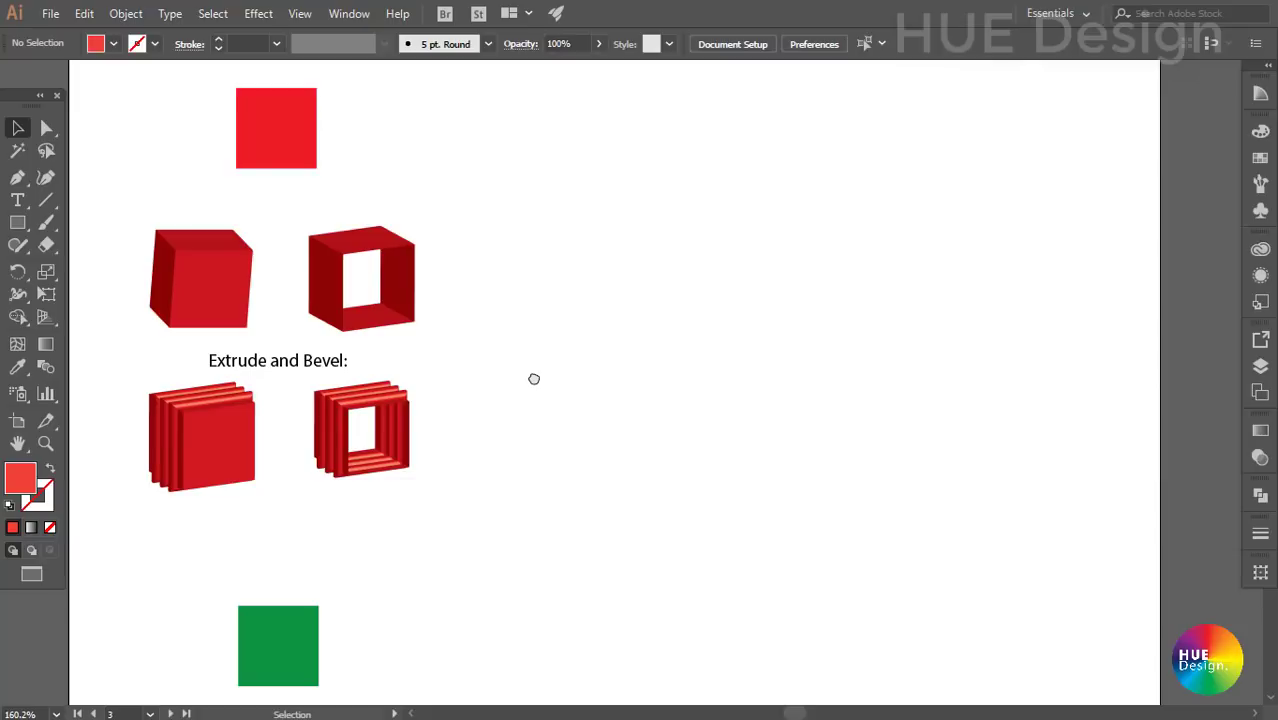
mouse_move(531, 379)
mouse_down()
mouse_move(525, 394)
mouse_move(577, 367)
mouse_move(566, 373)
mouse_up()
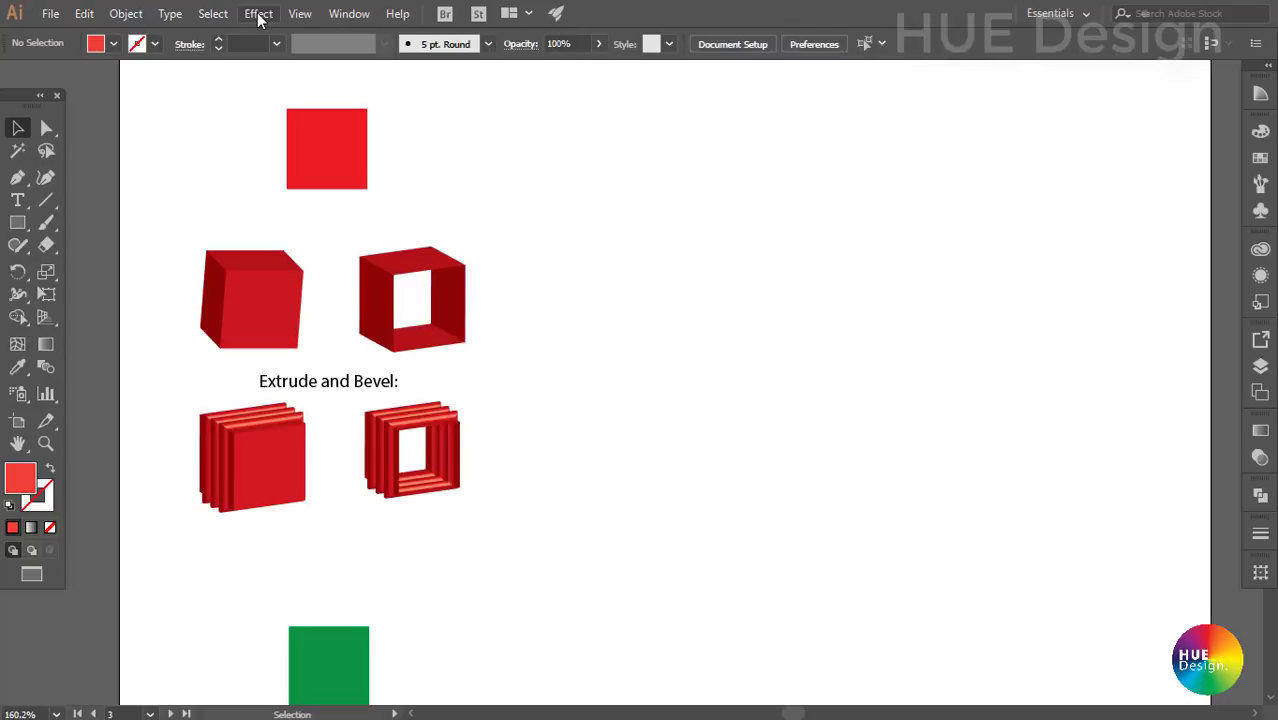
click(258, 15)
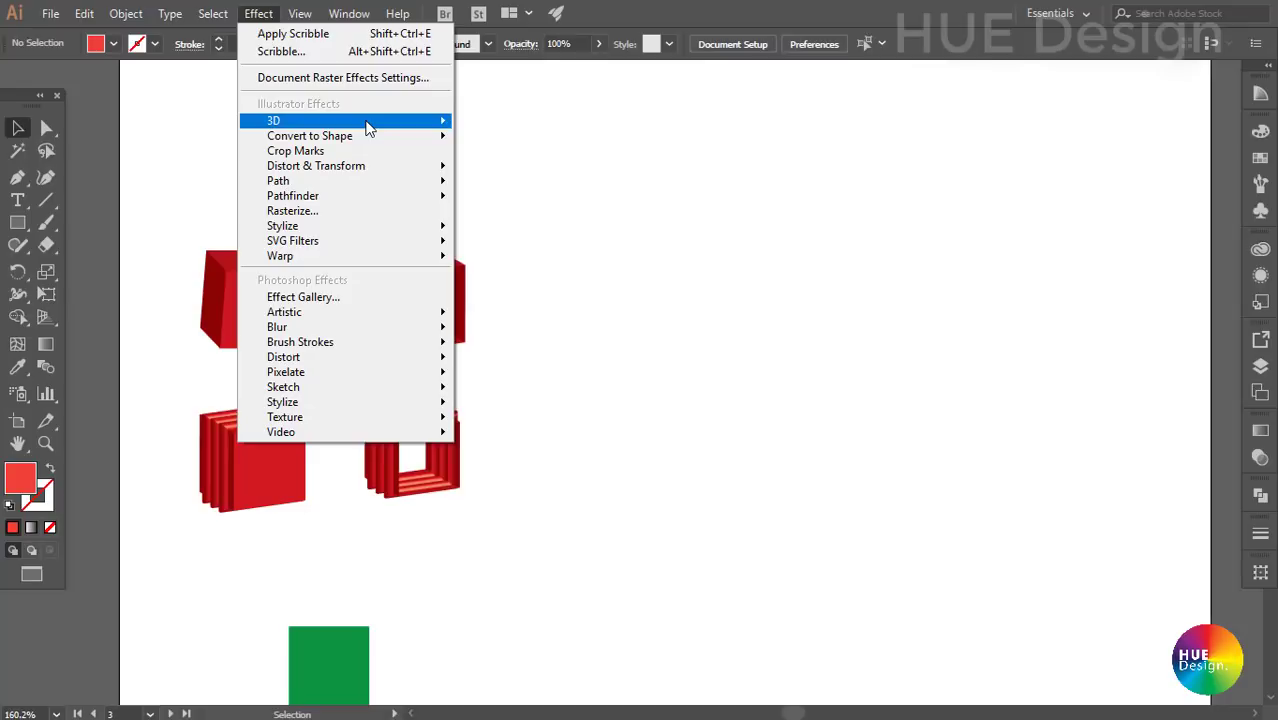
mouse_move(274, 120)
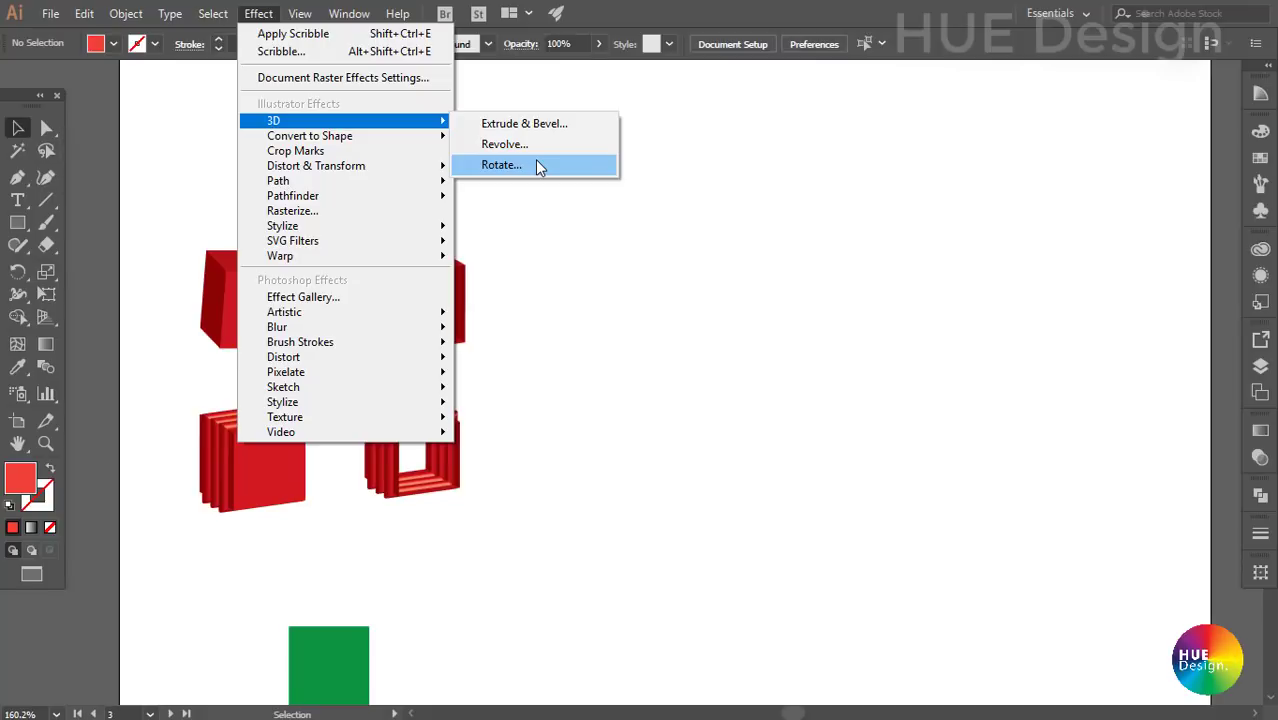
click(591, 228)
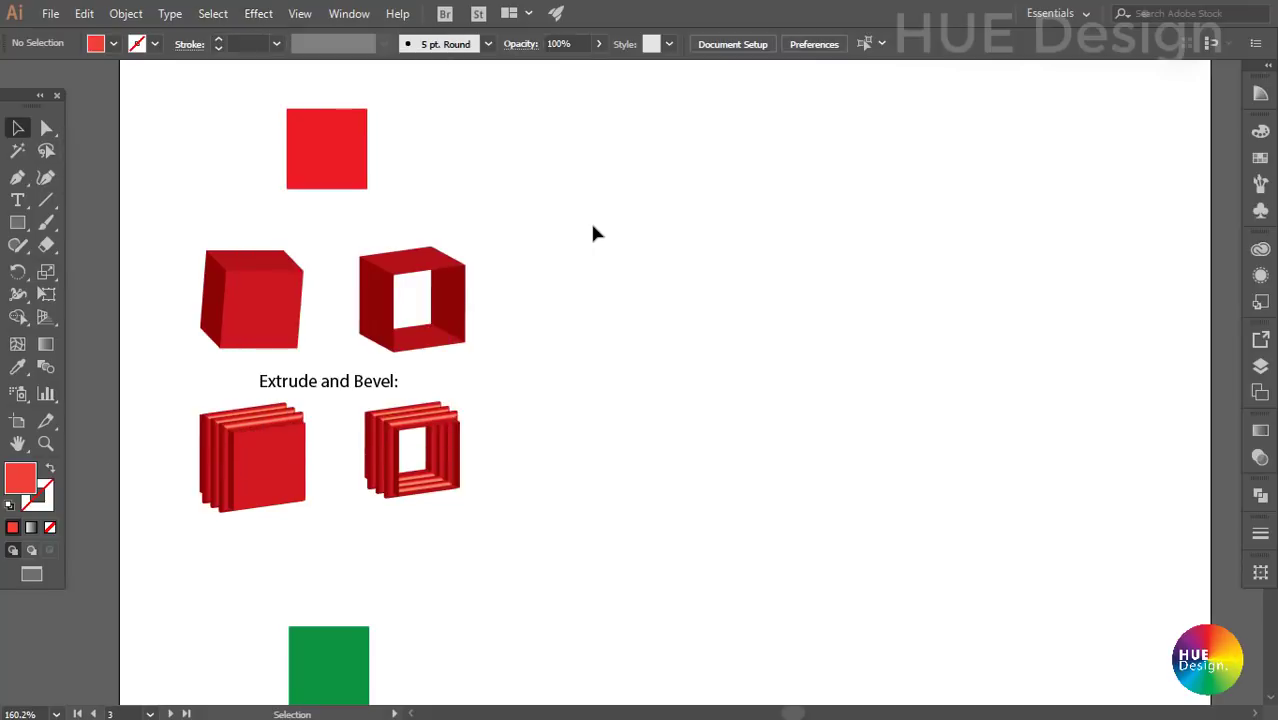
drag(576, 262, 545, 240)
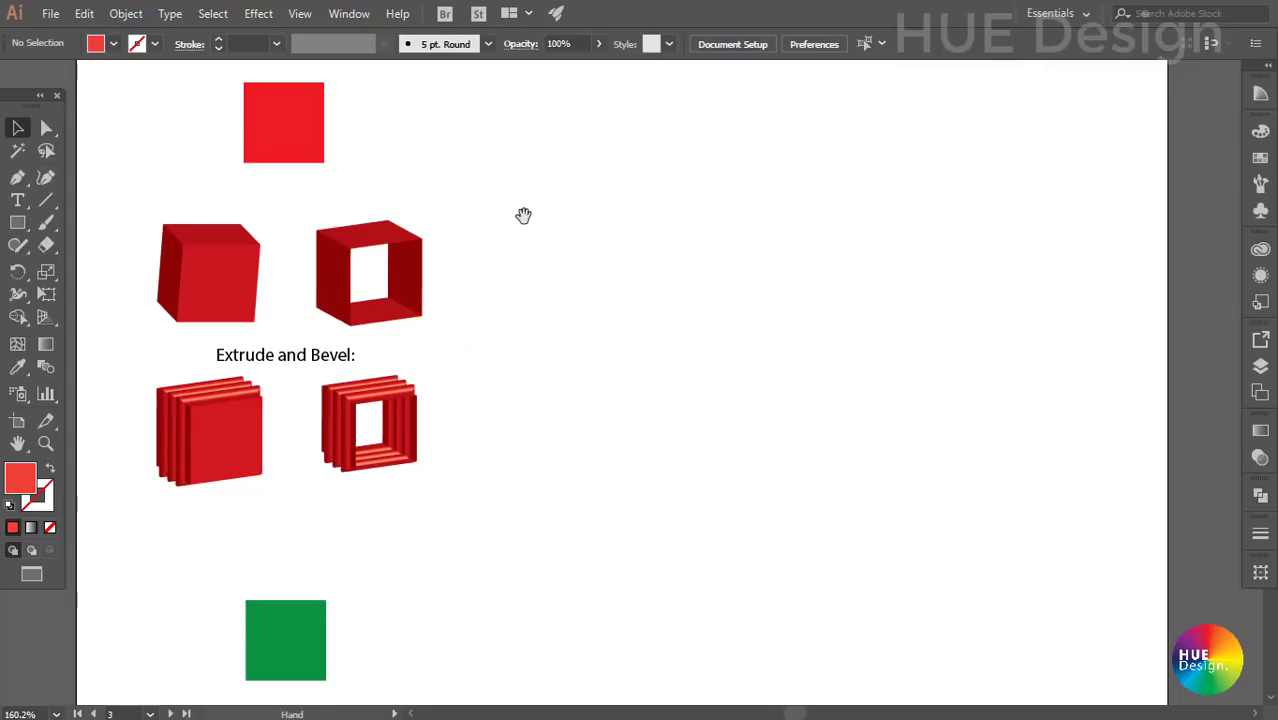
- Draw a square right of the red cubes, level with the red square
drag(533, 248, 528, 270)
key(m)
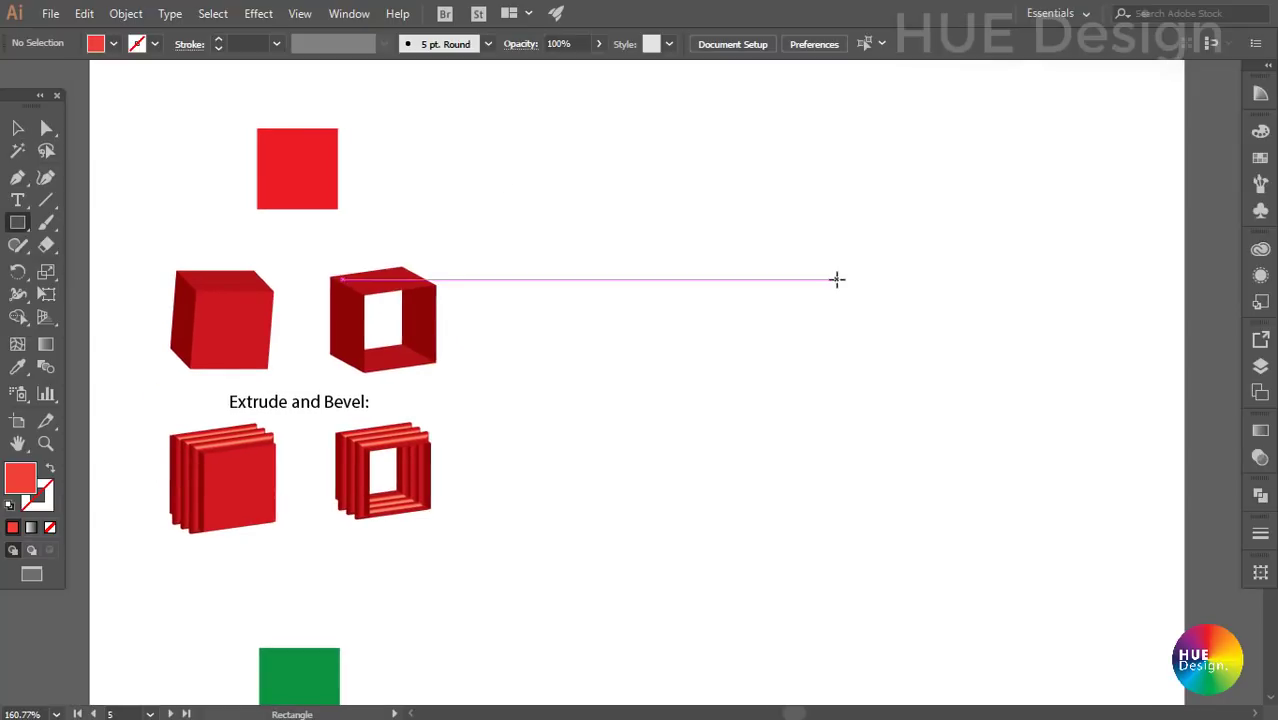
drag(733, 141, 826, 210)
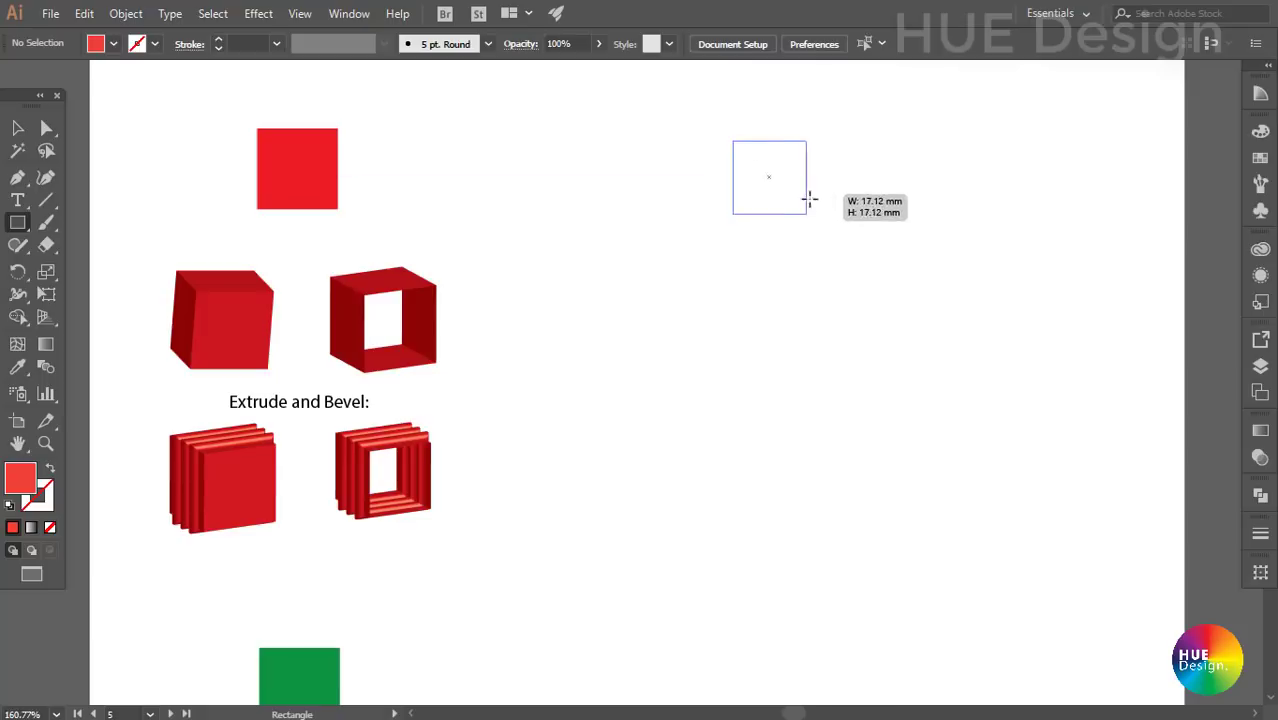
key(v)
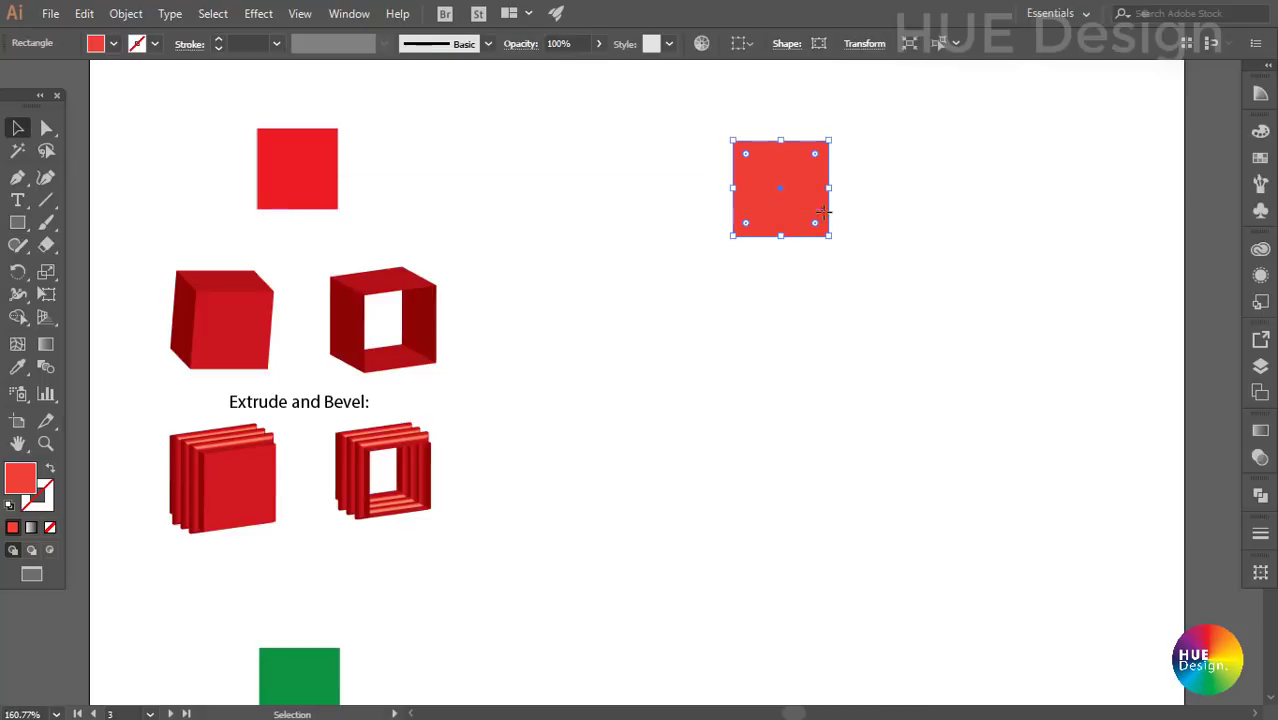
drag(806, 197, 815, 181)
- Fill the square blue from Swatches, copy it below-left, and open the Effect menu
click(1260, 157)
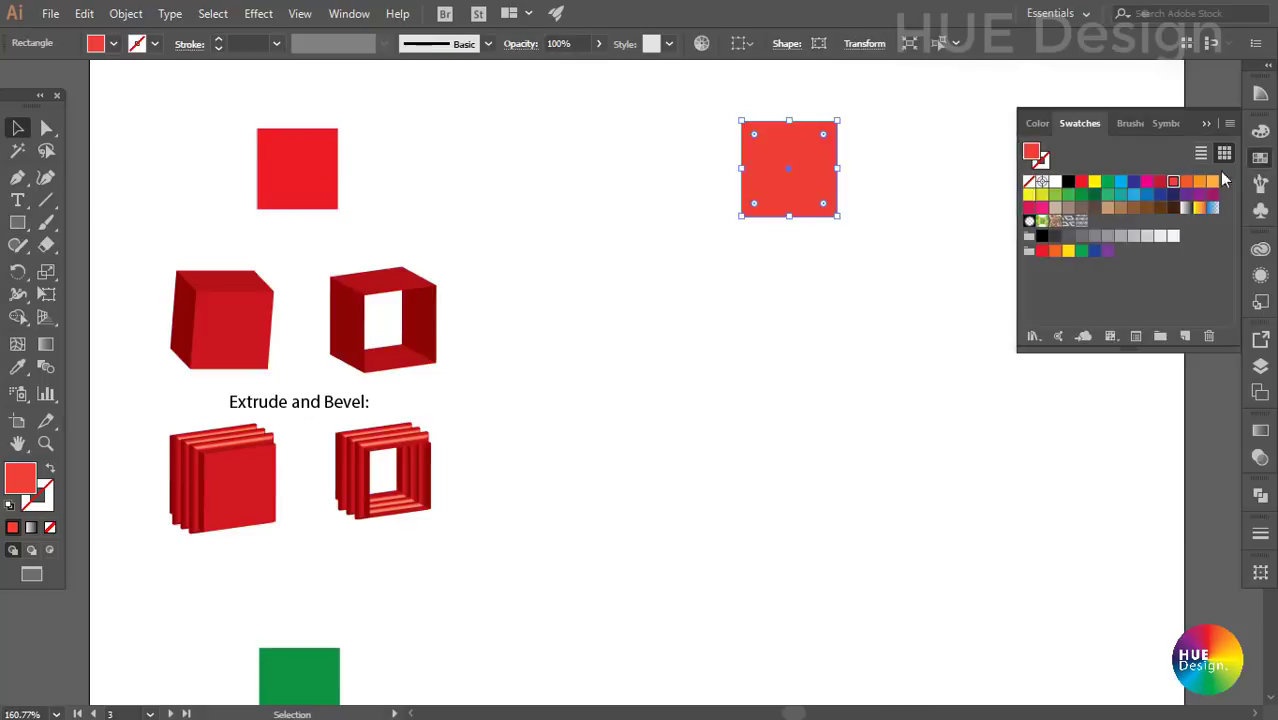
click(1147, 195)
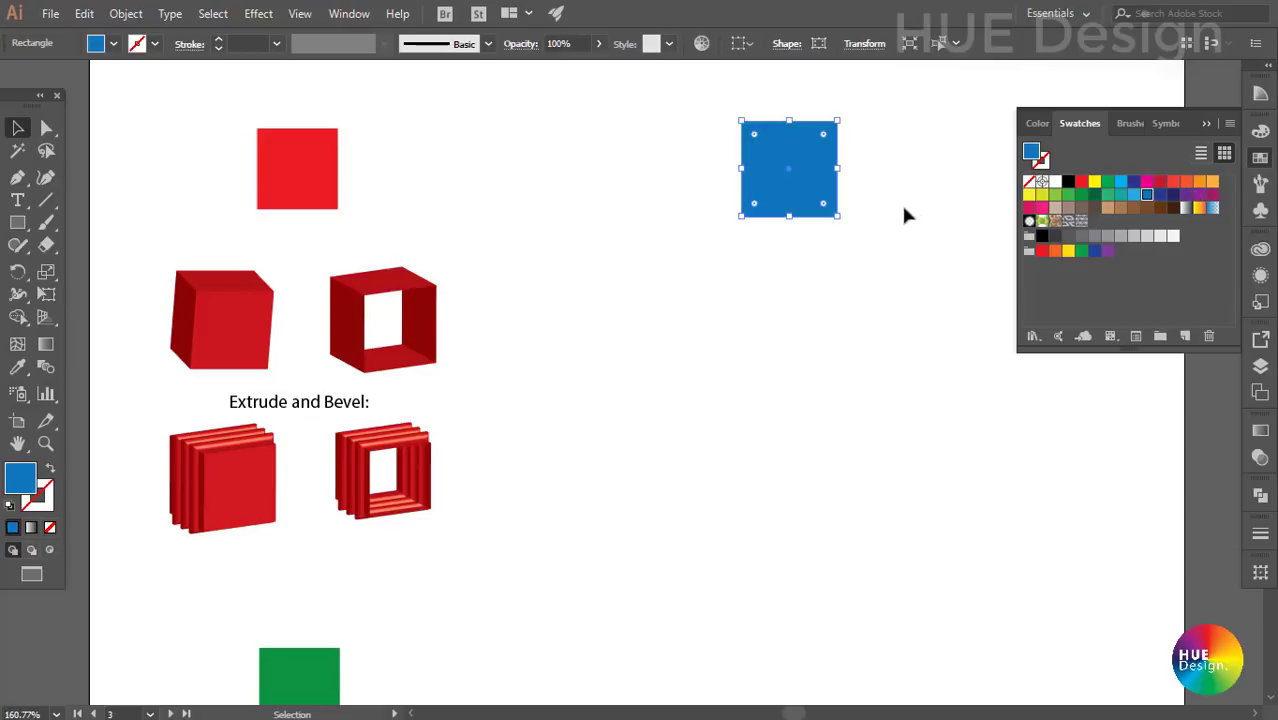
mouse_move(800, 196)
mouse_down()
mouse_move(810, 190)
mouse_move(682, 340)
mouse_up()
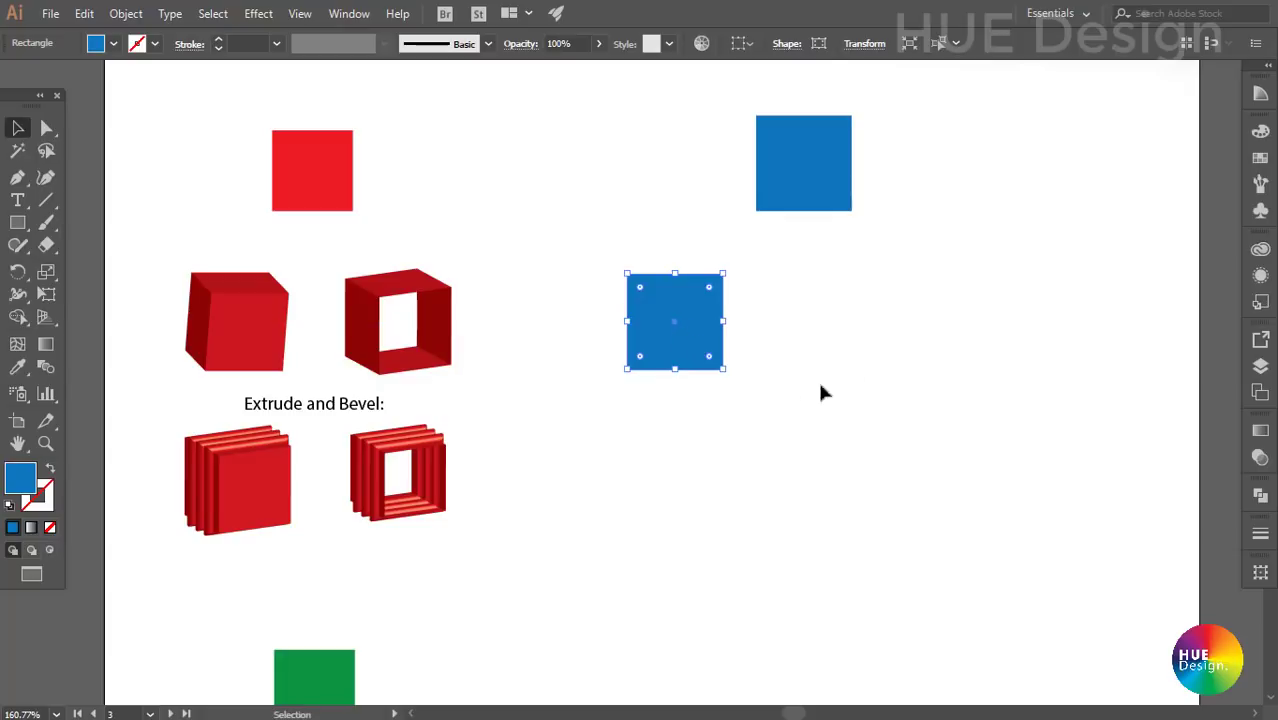
click(257, 14)
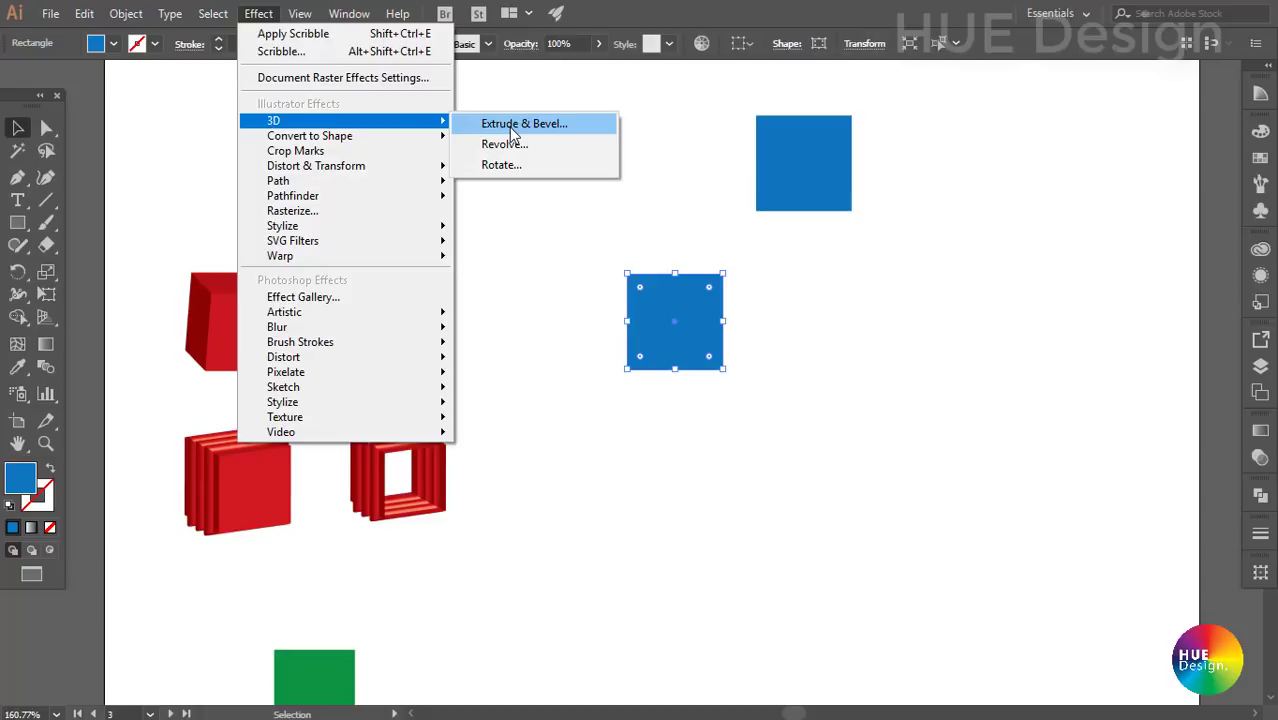
- Apply 3D Extrude & Bevel and rotate the preview cube to 53°, -29°, 8°
click(513, 124)
drag(966, 243, 975, 226)
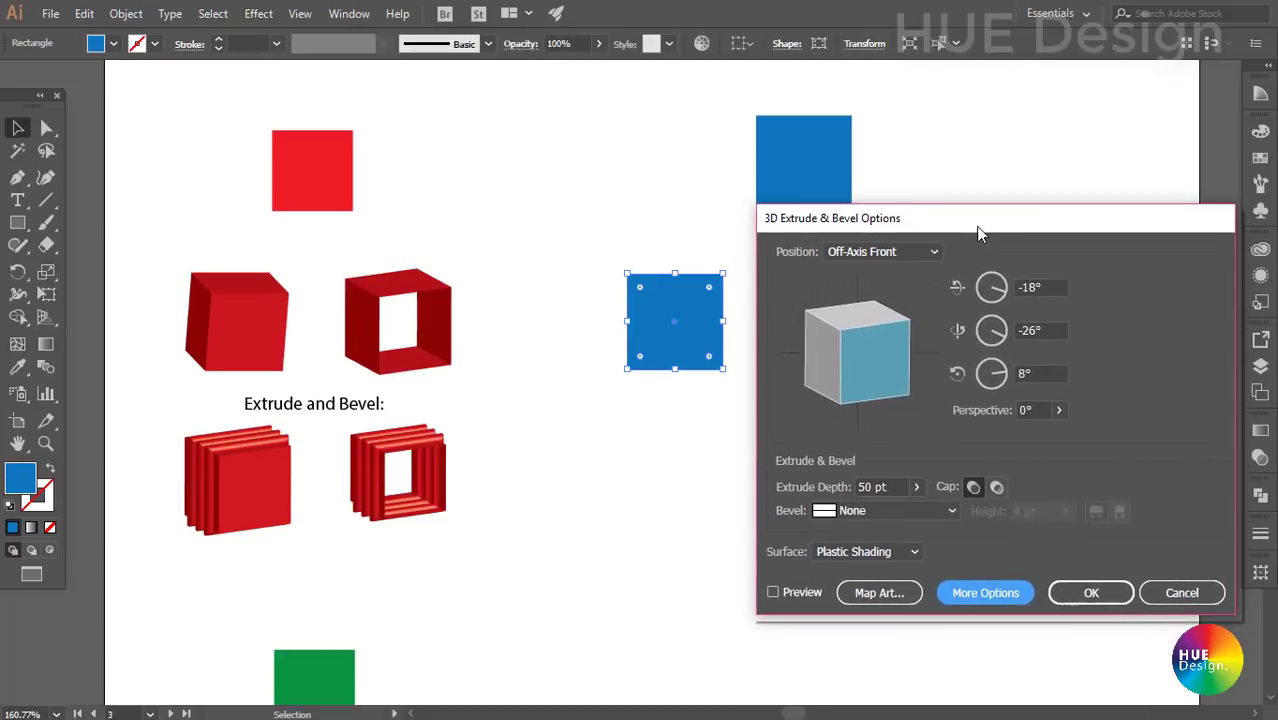
click(999, 288)
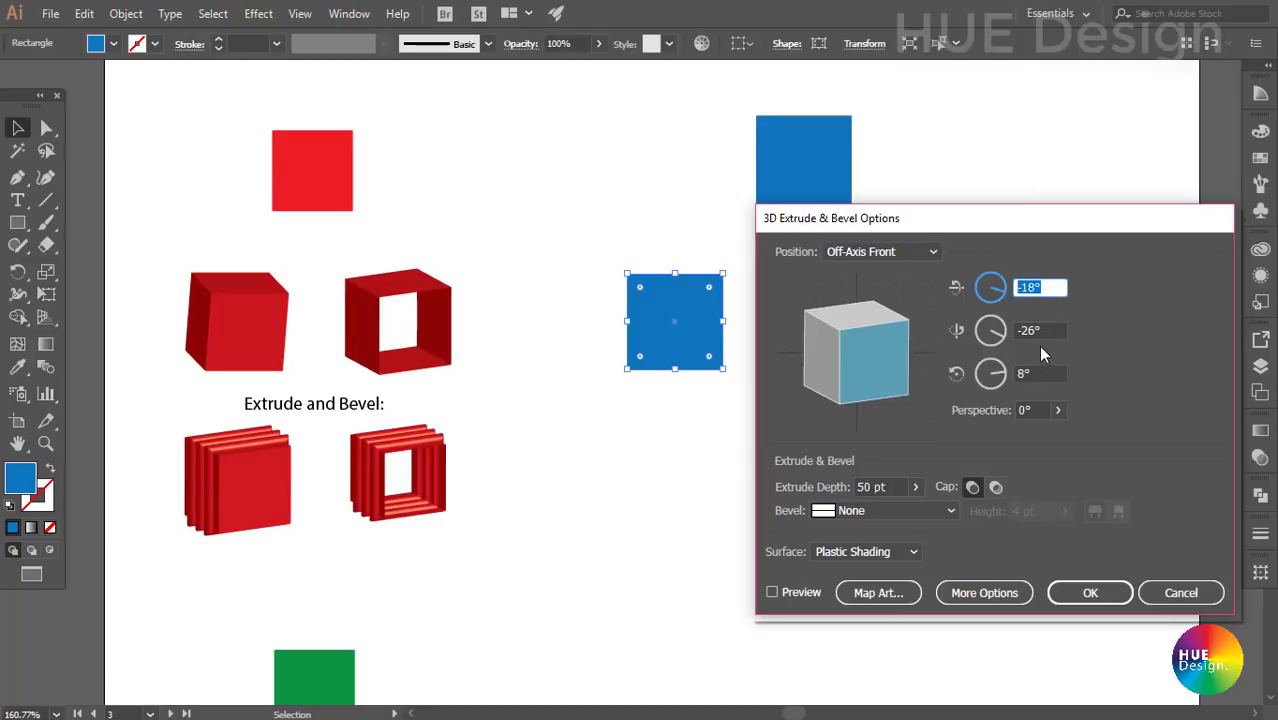
key(Tab)
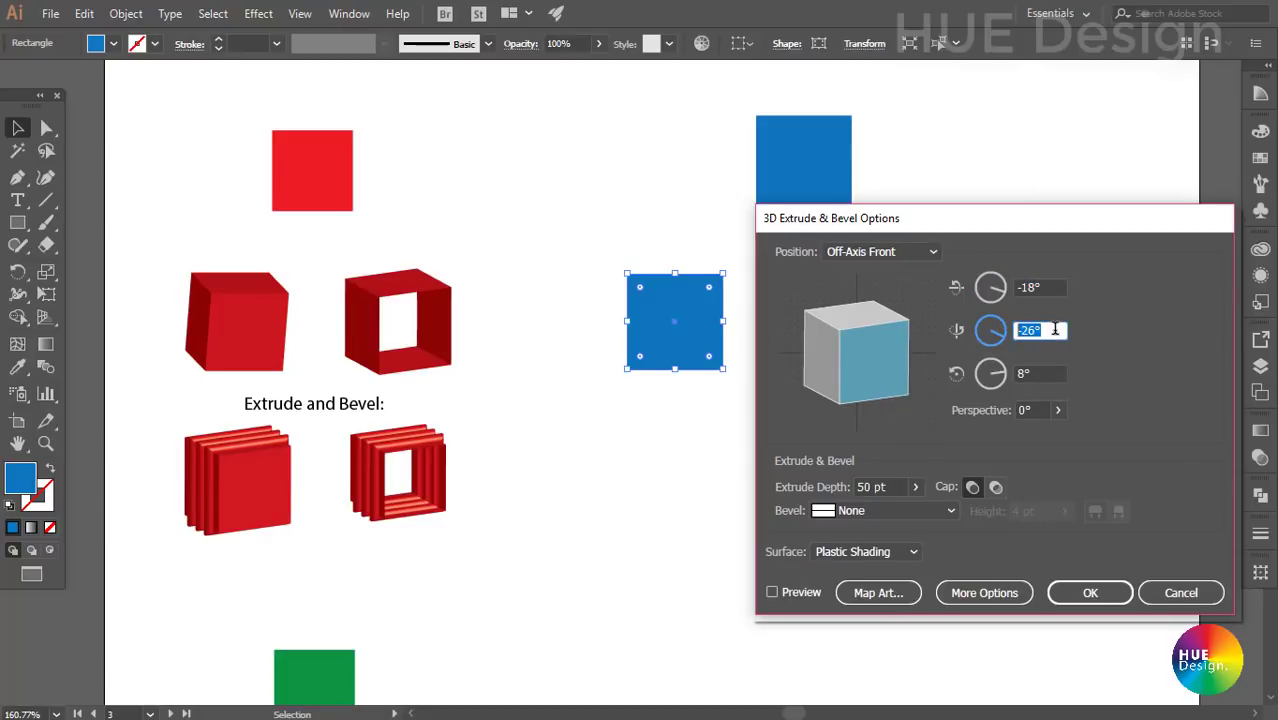
key(Tab)
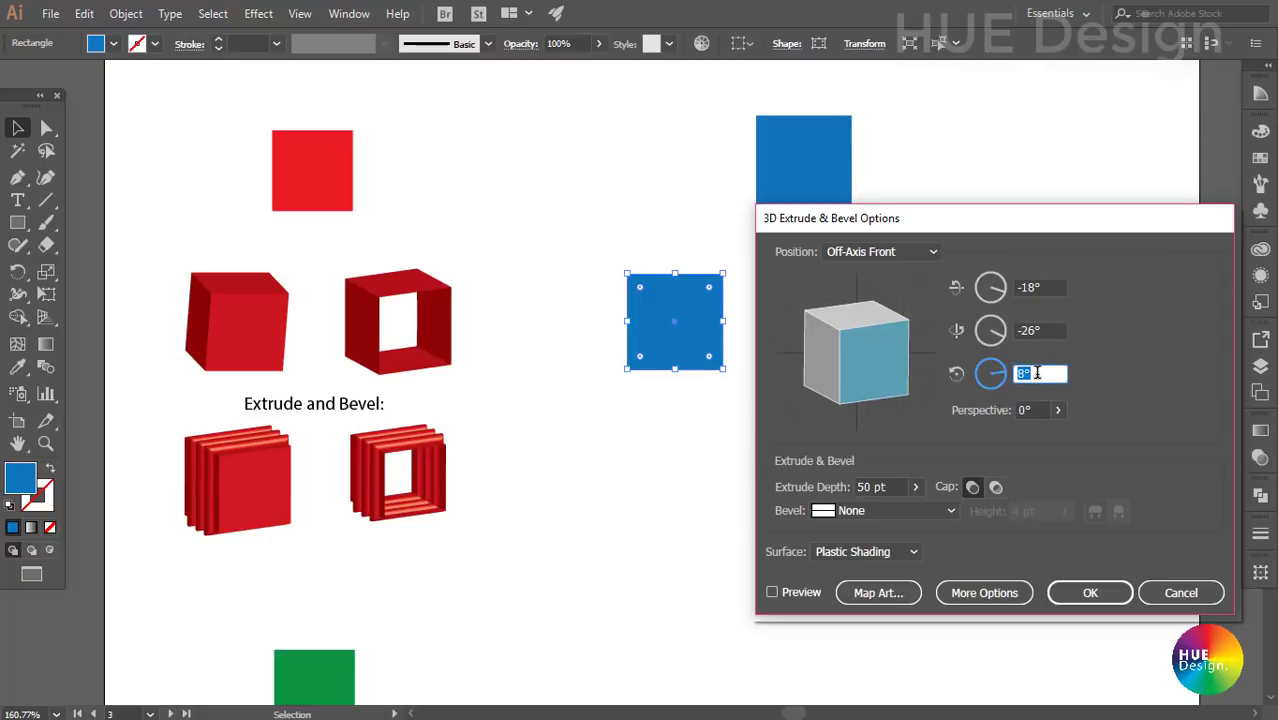
click(1050, 287)
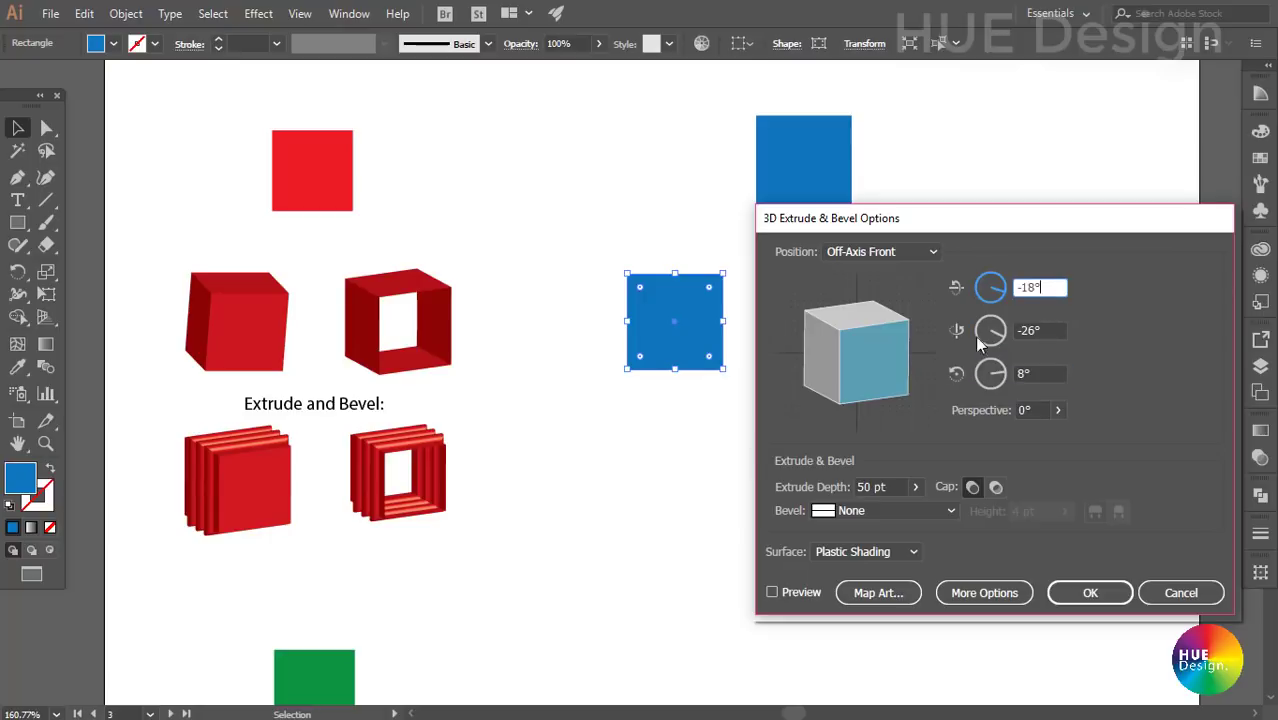
mouse_move(874, 345)
mouse_down()
mouse_move(851, 300)
mouse_move(876, 351)
mouse_move(891, 333)
mouse_up()
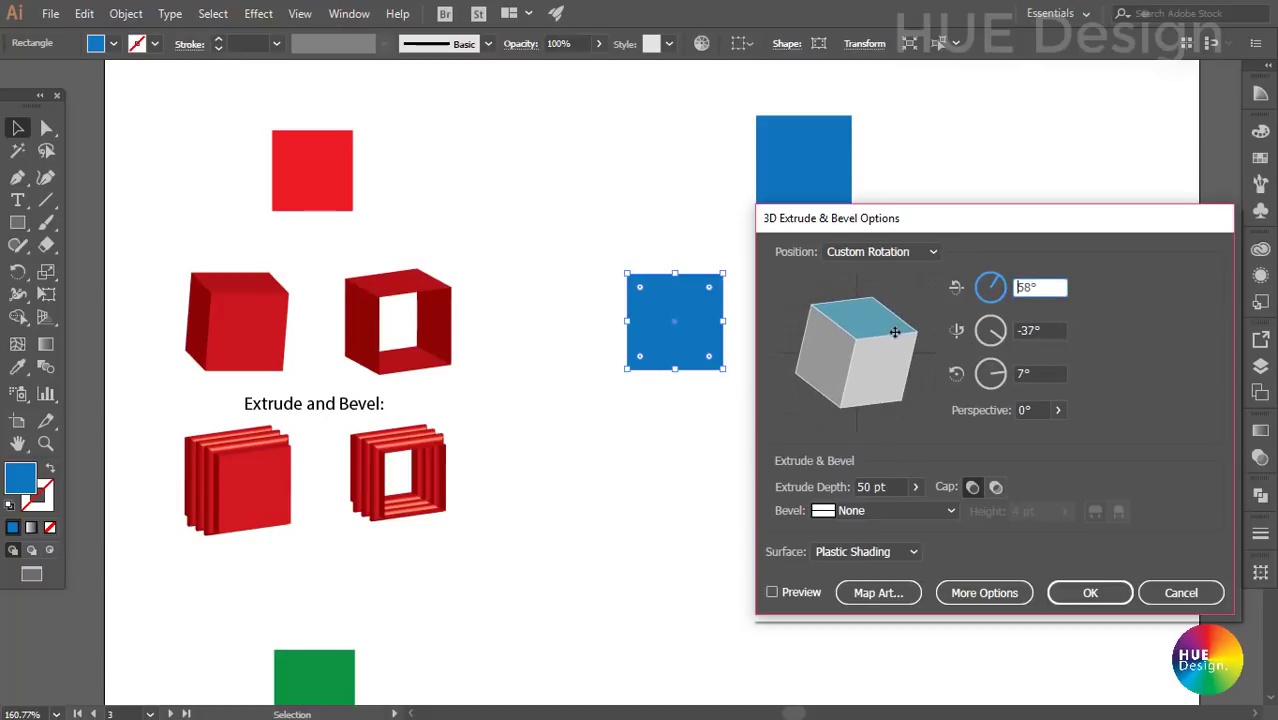
mouse_move(891, 333)
mouse_down()
mouse_move(899, 342)
mouse_move(892, 321)
mouse_move(890, 336)
mouse_up()
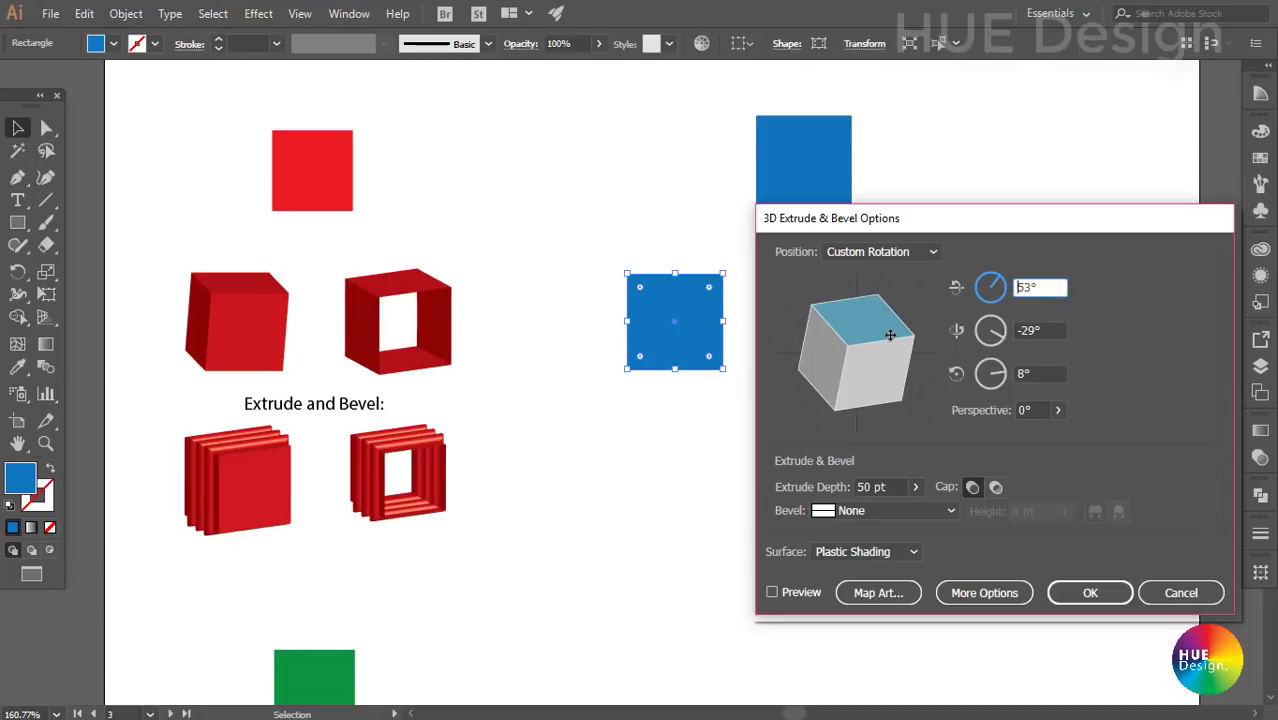
- Keep 50 pt extrude depth, Bevel None, and Plastic Shading surface
click(914, 487)
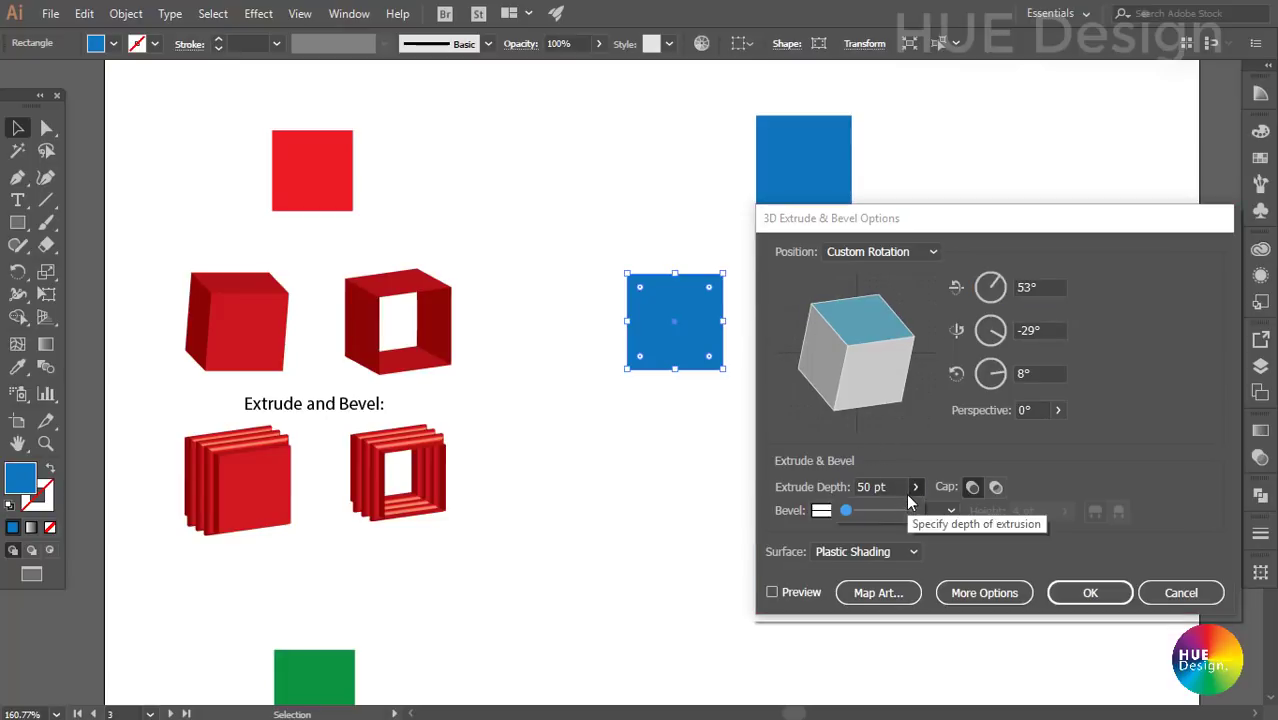
click(897, 460)
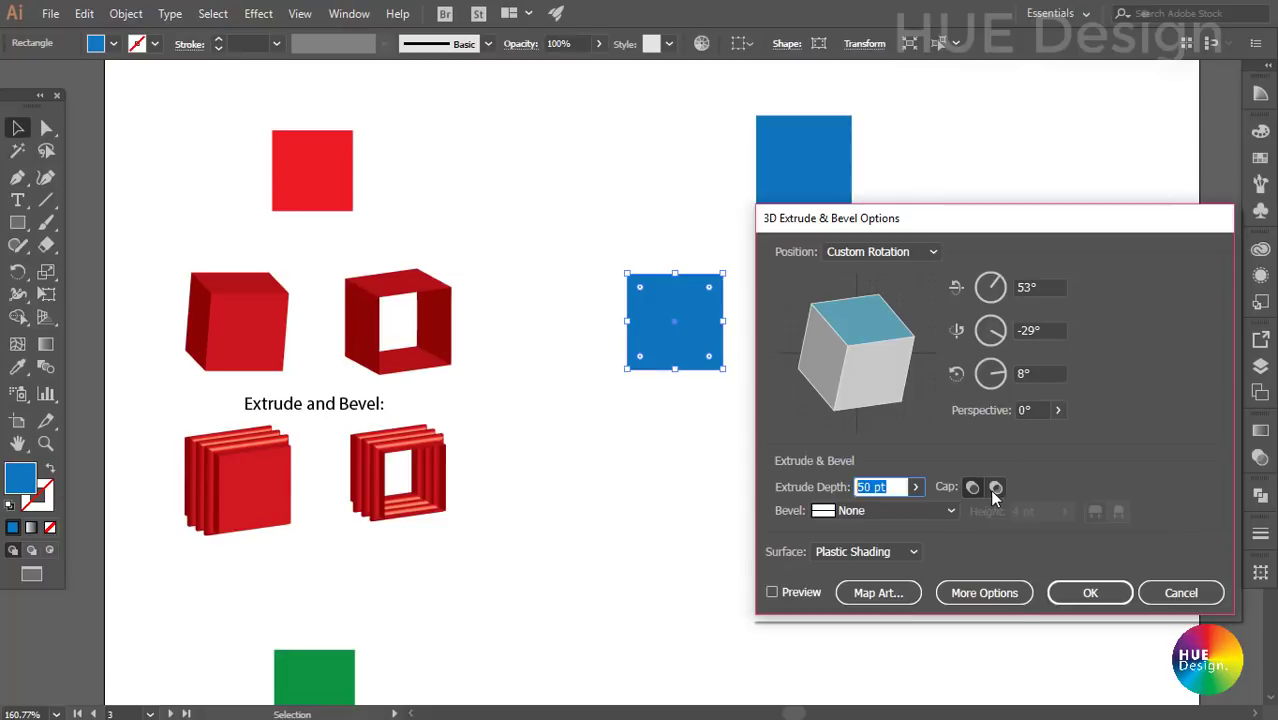
click(872, 510)
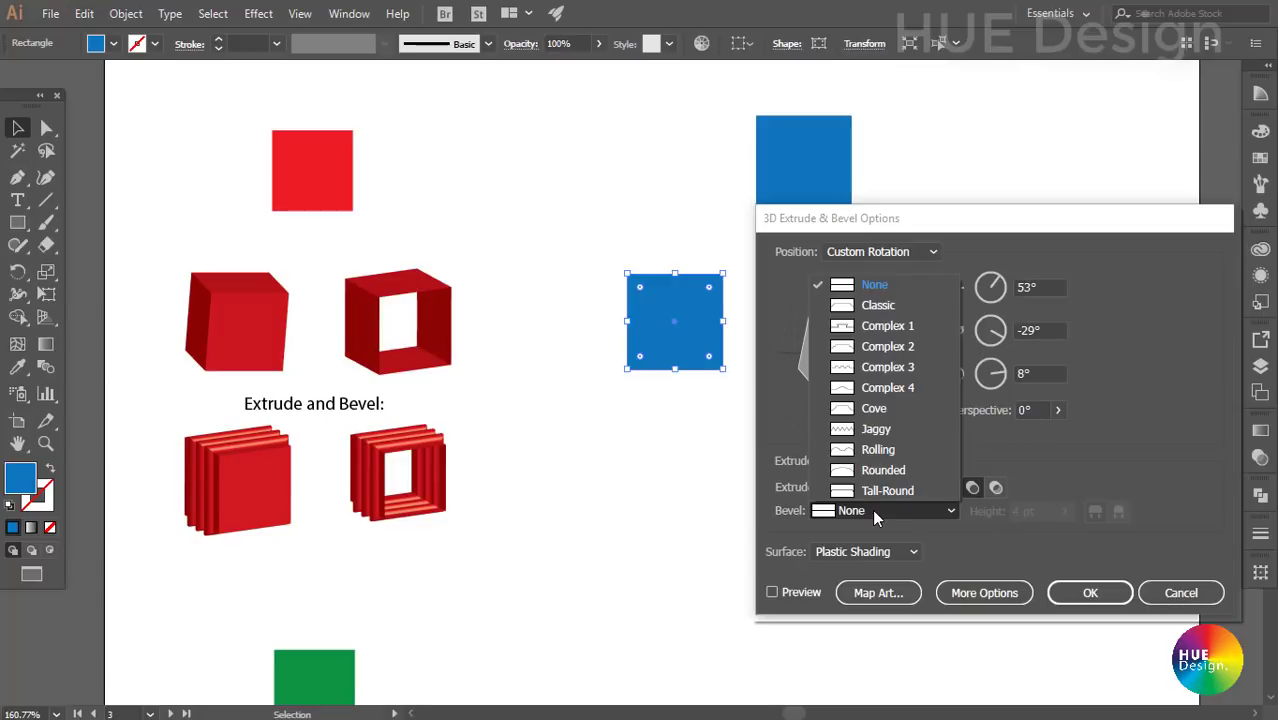
click(960, 451)
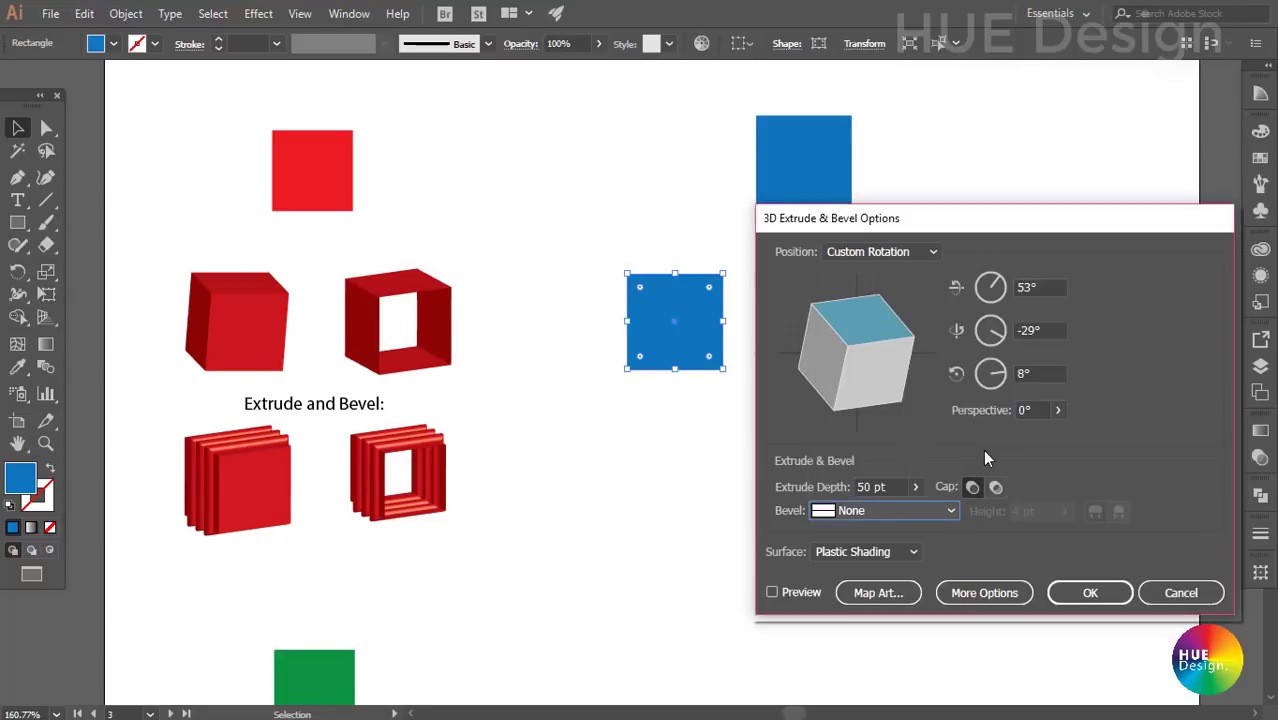
click(860, 551)
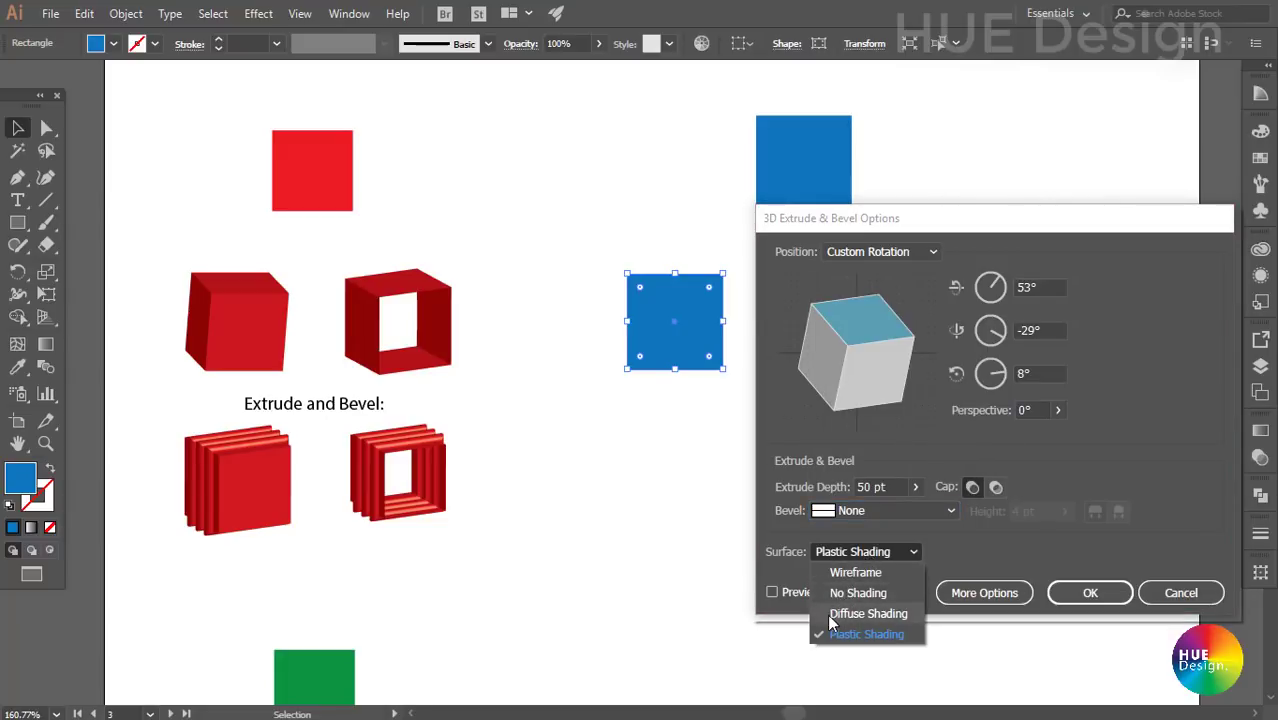
click(943, 548)
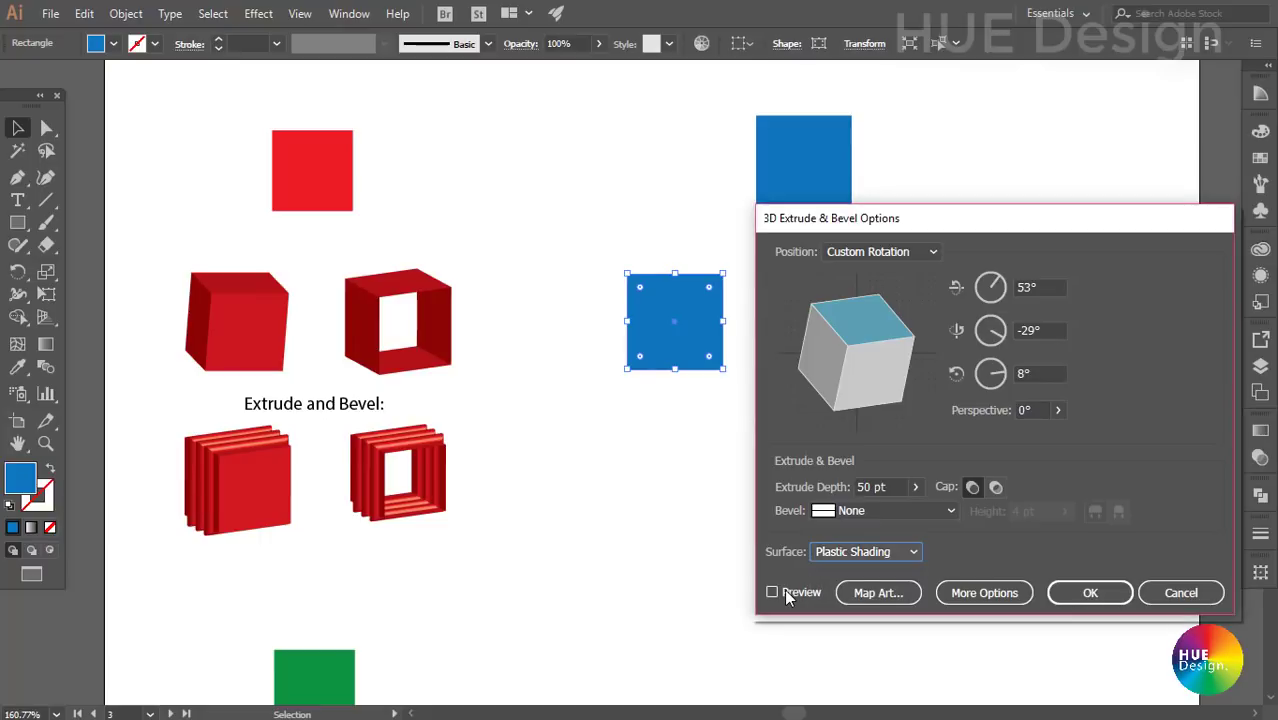
- Turn on Preview and rotate the blue cube to 52°, -34°, 11°
click(784, 592)
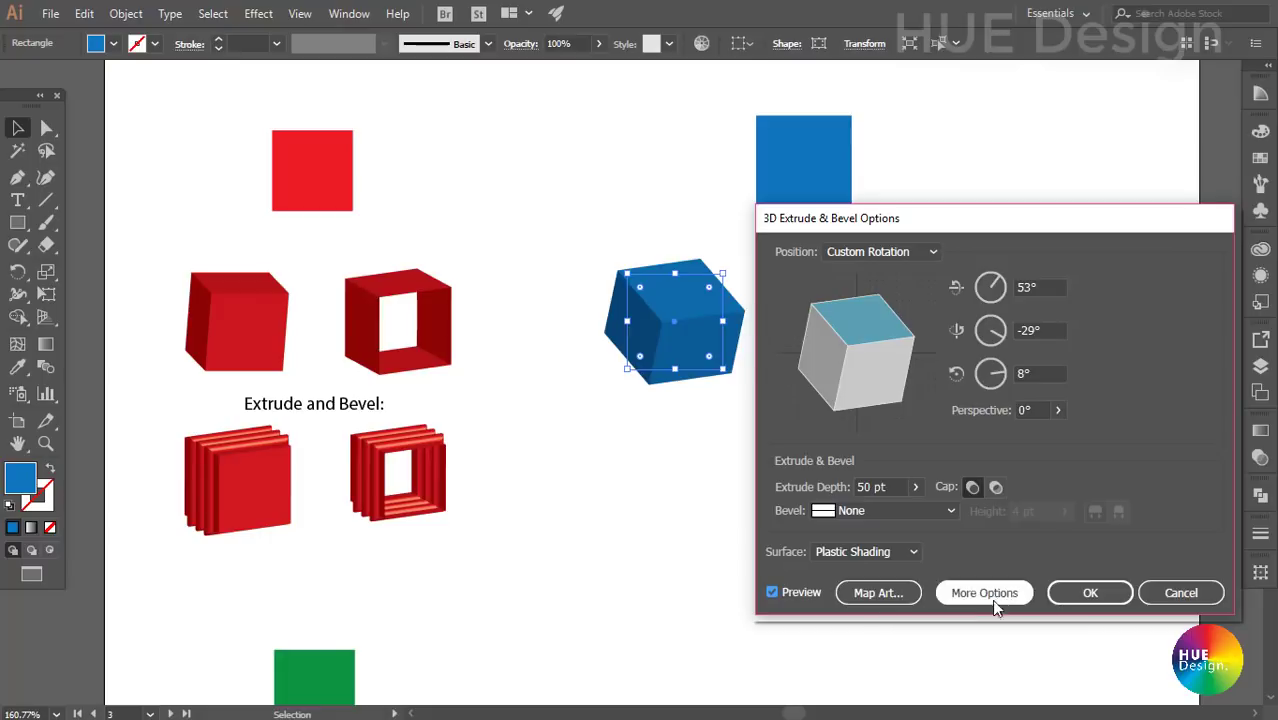
drag(960, 218, 991, 145)
drag(898, 252, 893, 262)
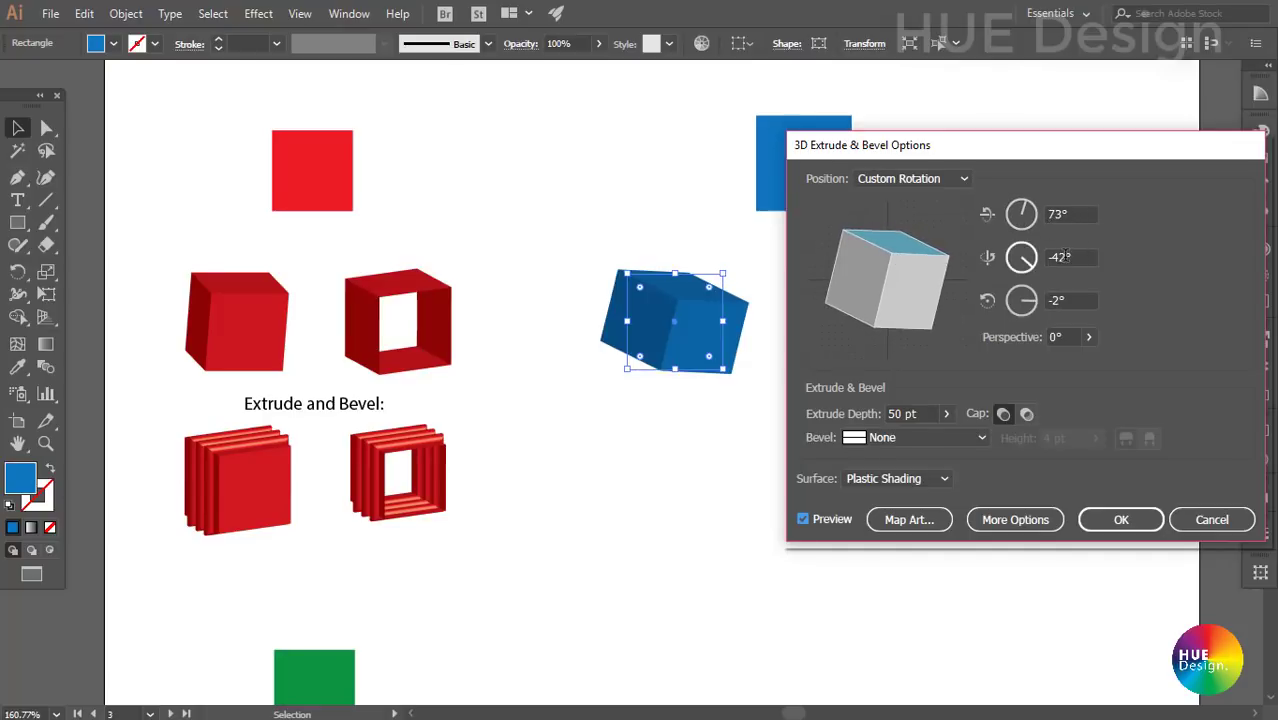
click(1040, 214)
click(1068, 256)
click(1078, 302)
click(1090, 337)
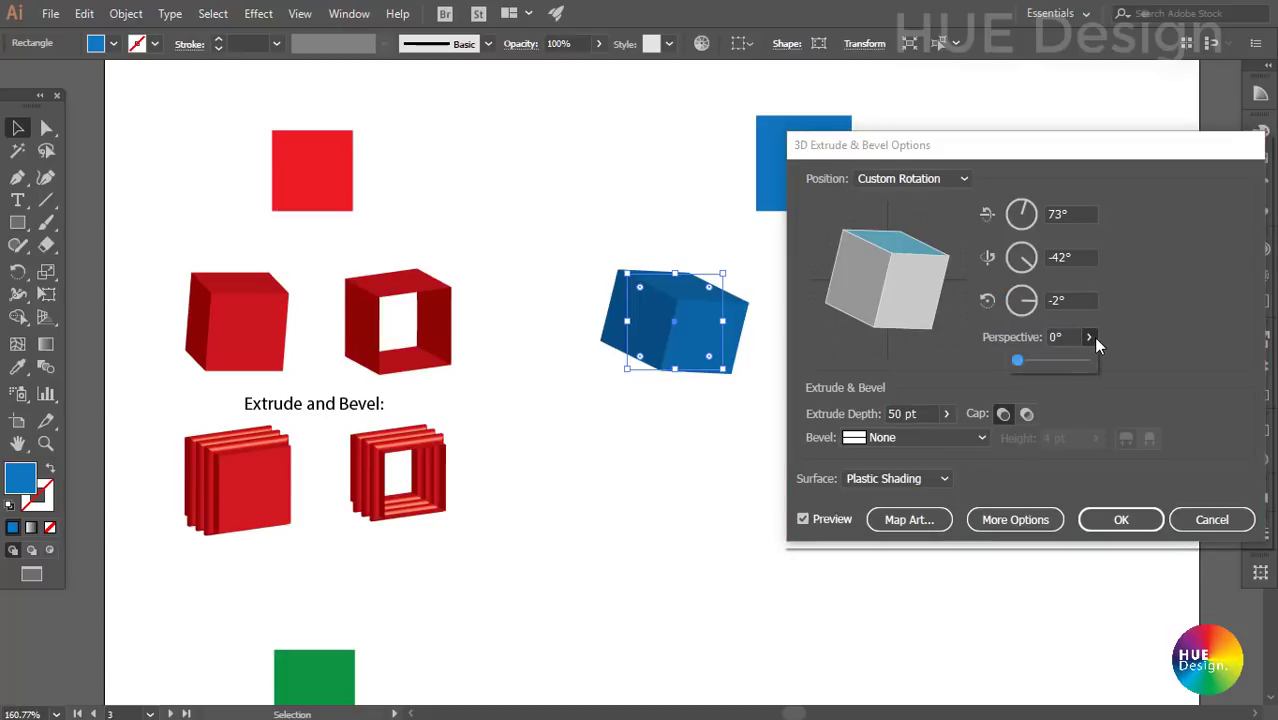
- Try a 100 pt extrude depth, then set it back to 50 pt
click(920, 413)
double_click(907, 413)
text(1)
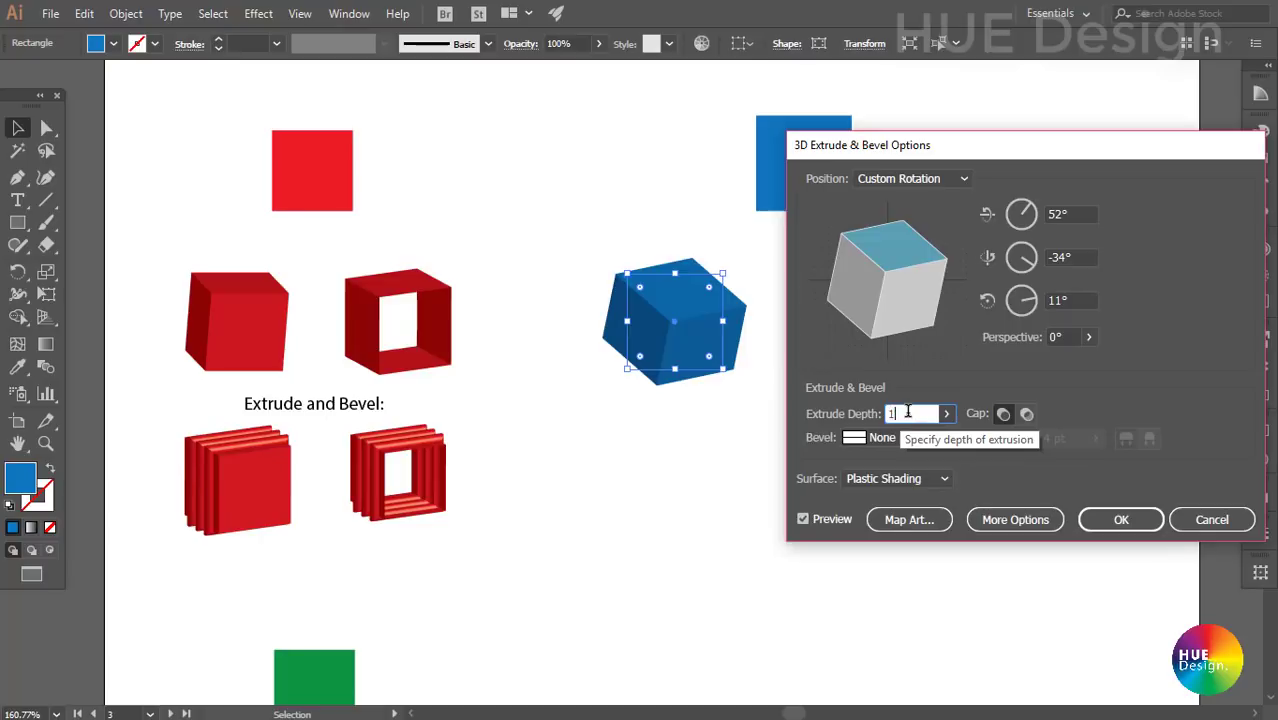
text(00)
click(827, 521)
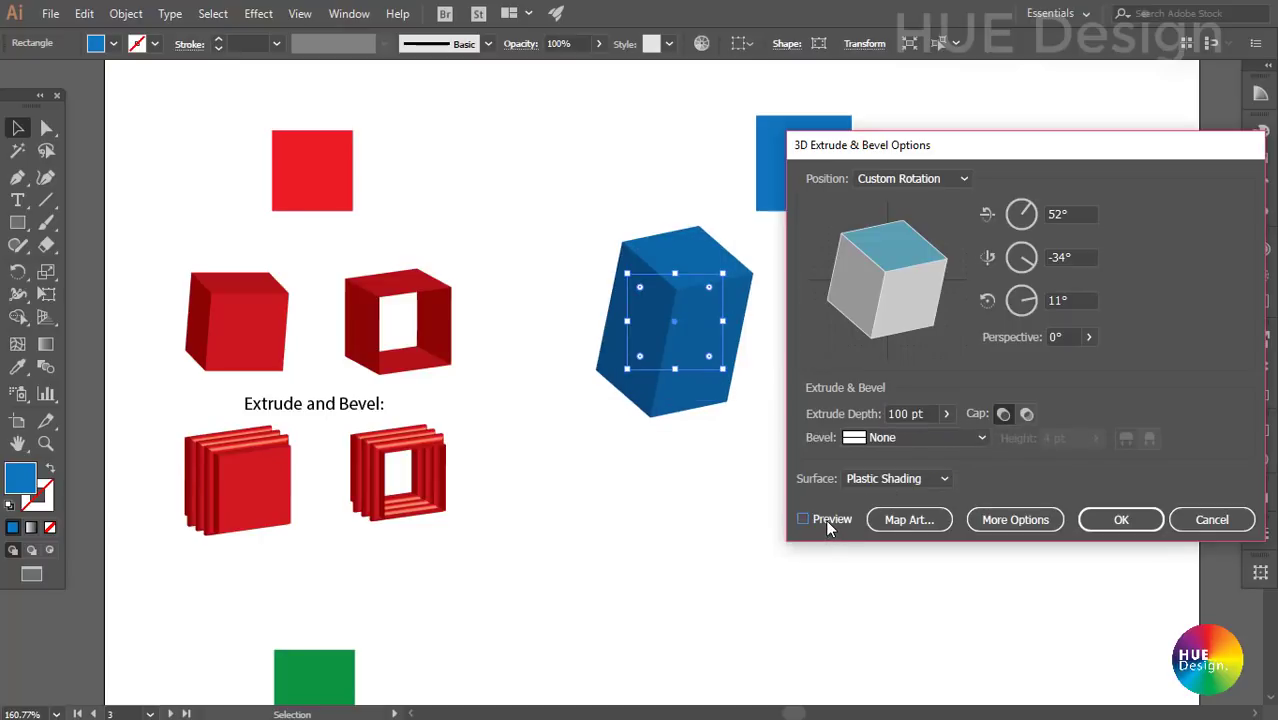
click(826, 520)
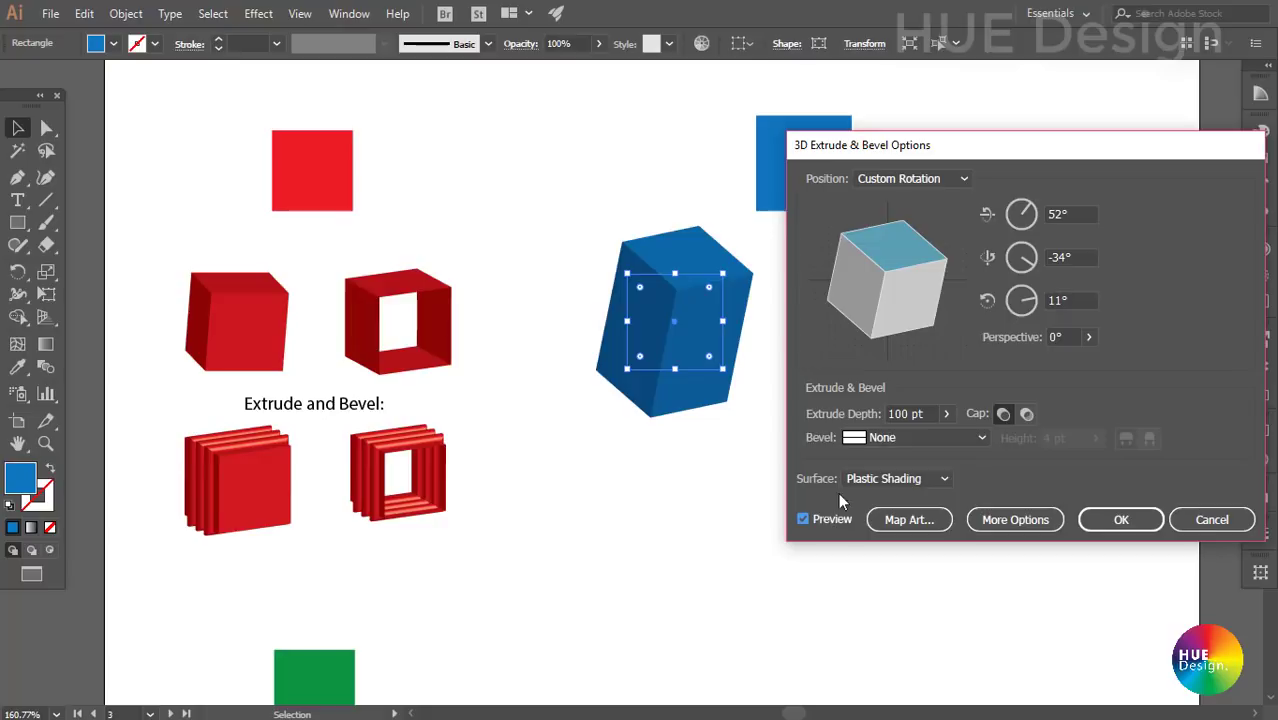
click(918, 411)
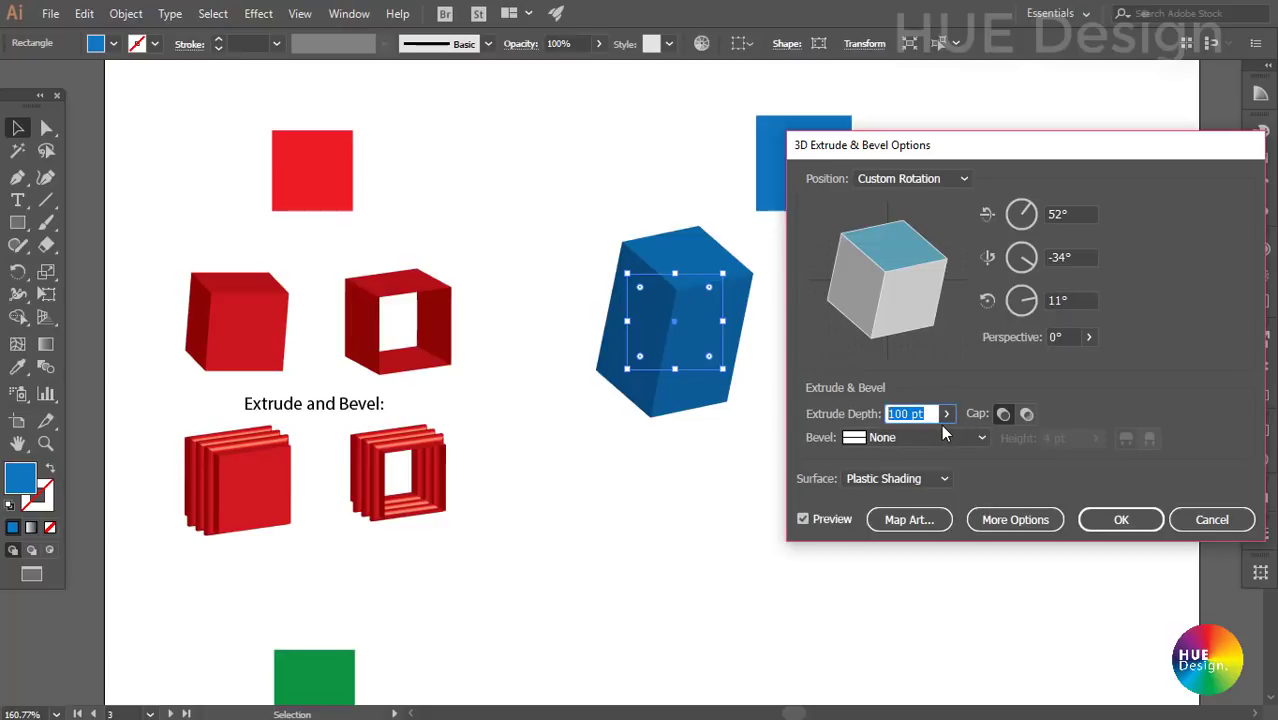
text(5)
text(0)
click(827, 519)
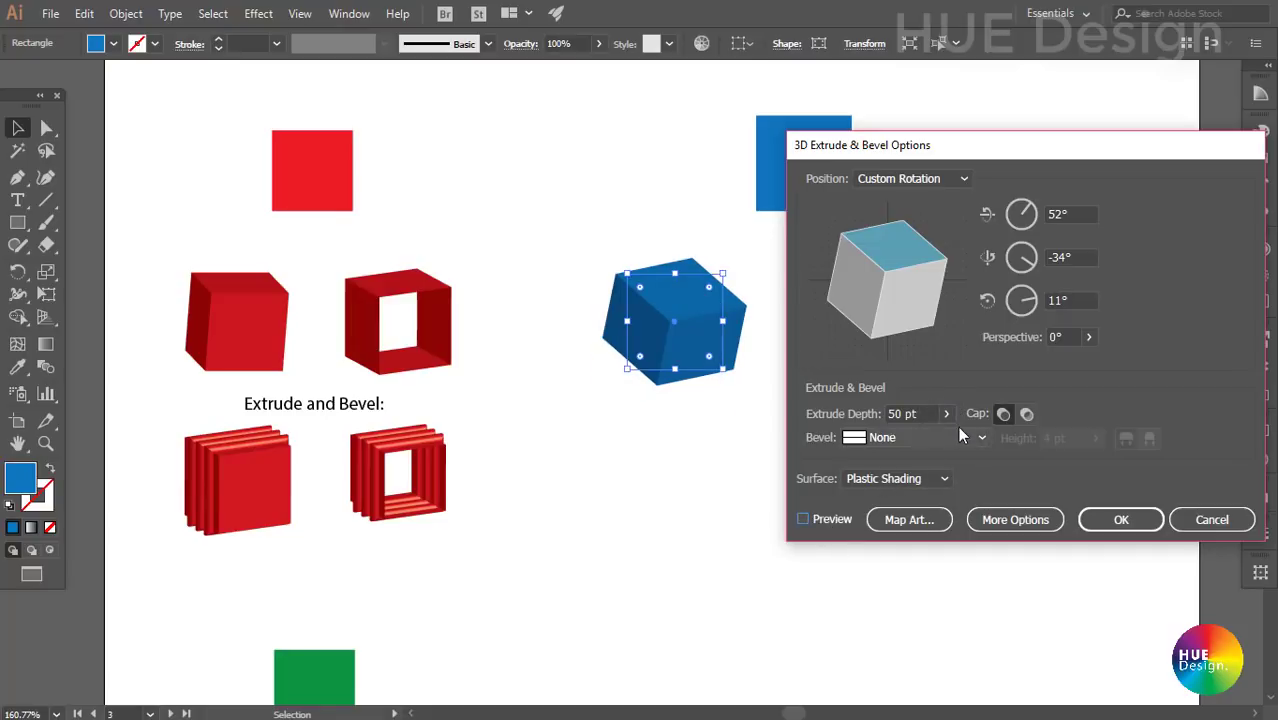
- Compare the cube hollow versus capped with Preview on, leave it solid, and list bevel styles
click(1026, 415)
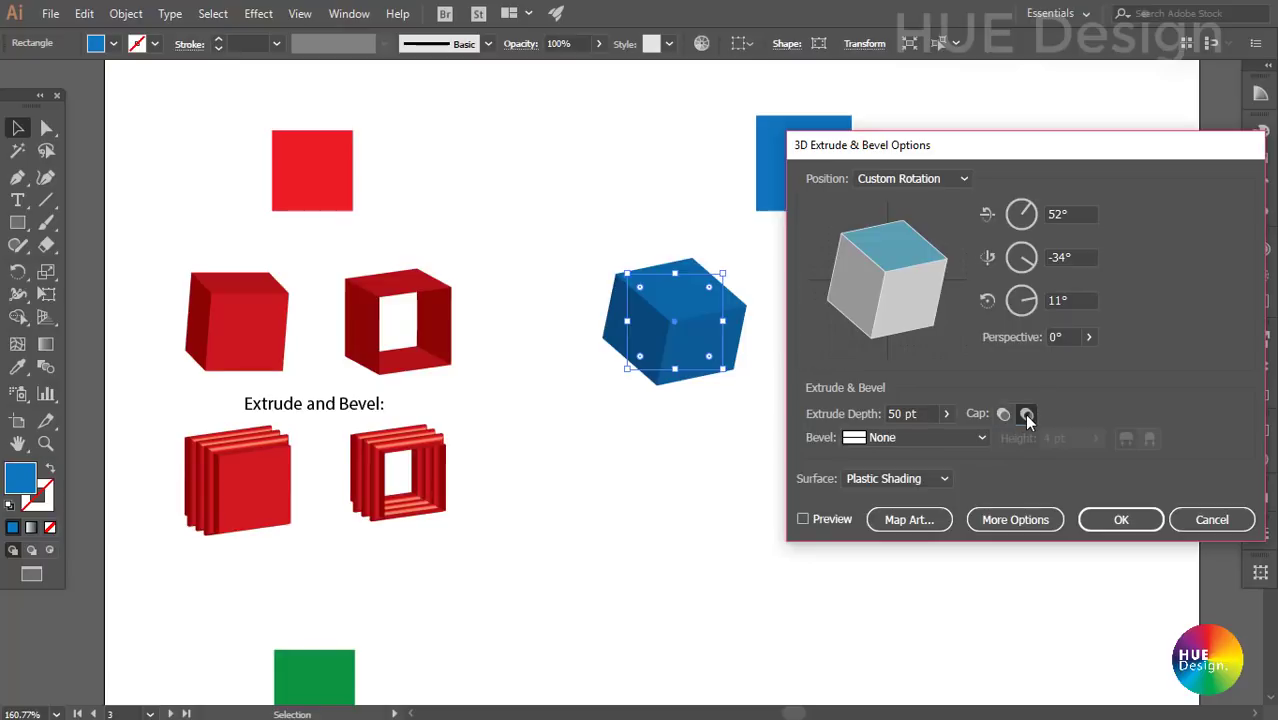
click(830, 518)
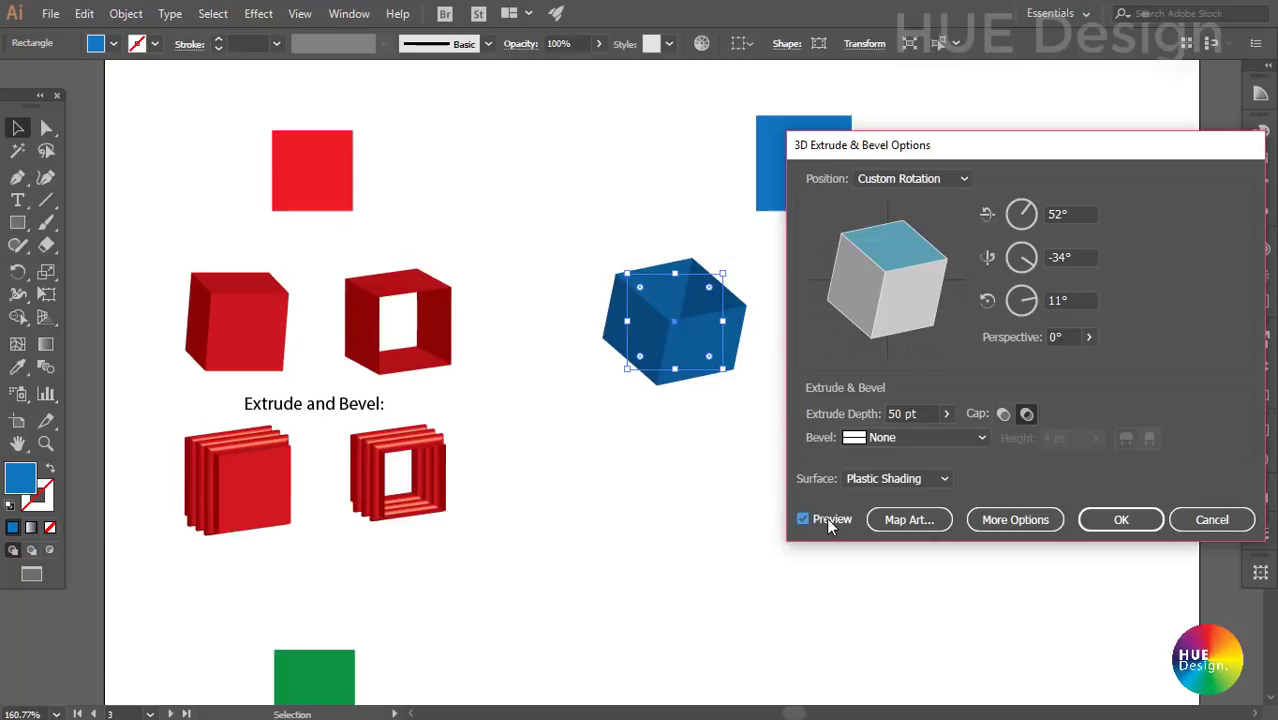
click(1003, 414)
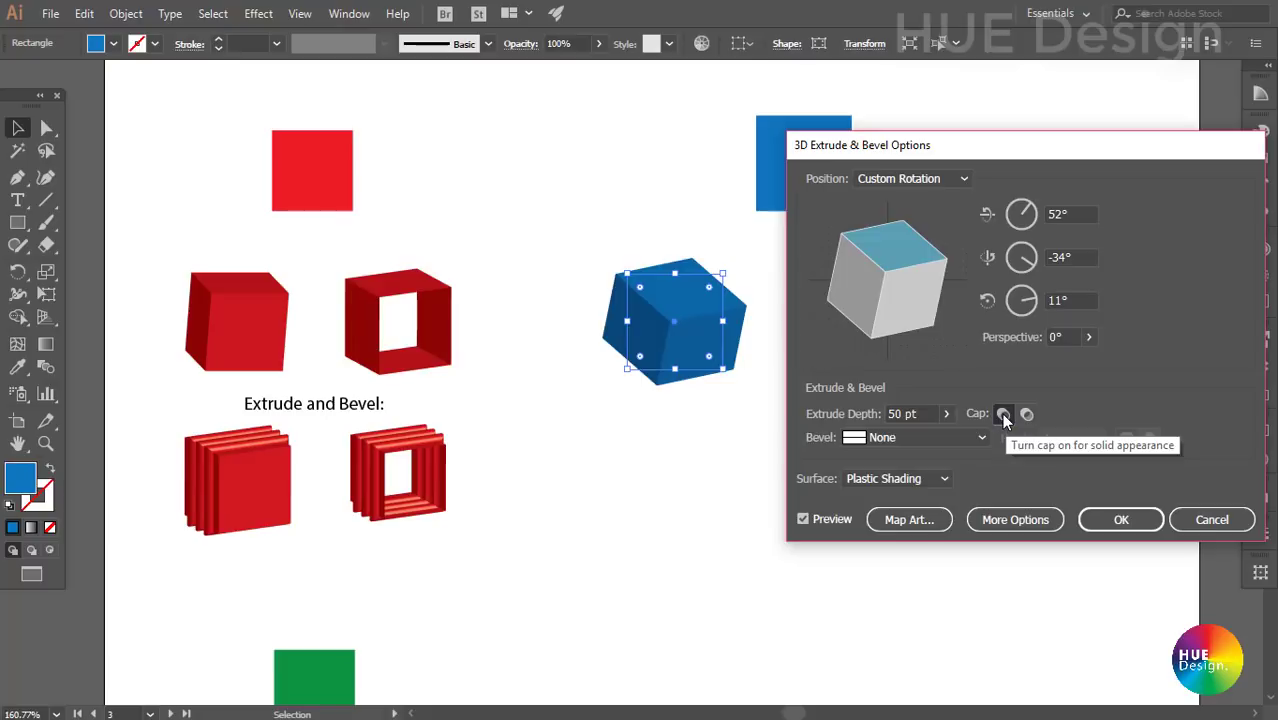
click(1030, 414)
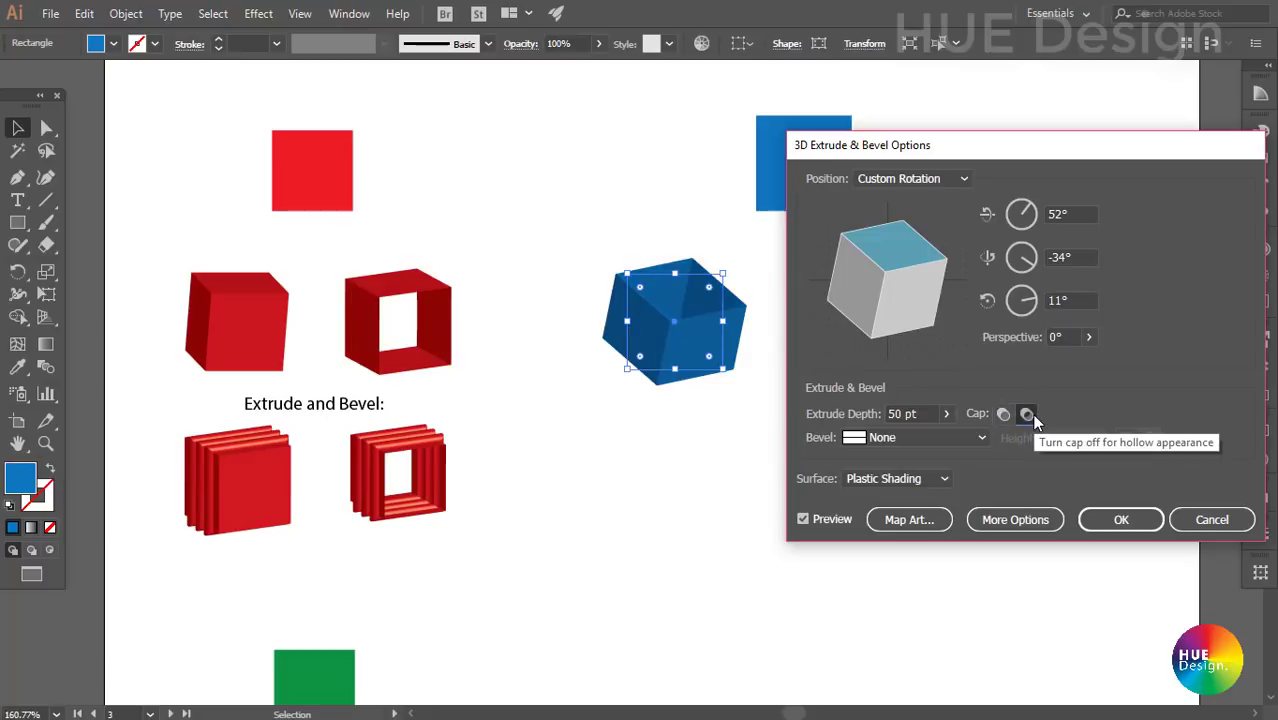
click(1003, 414)
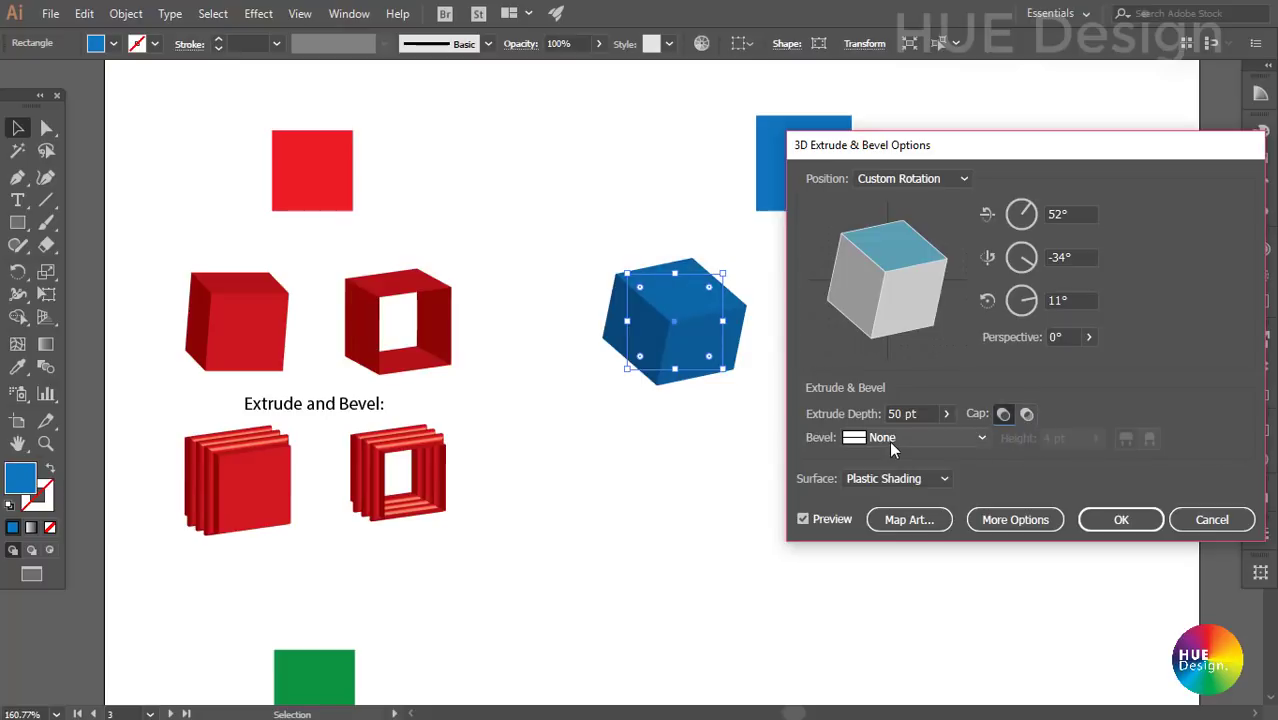
click(892, 438)
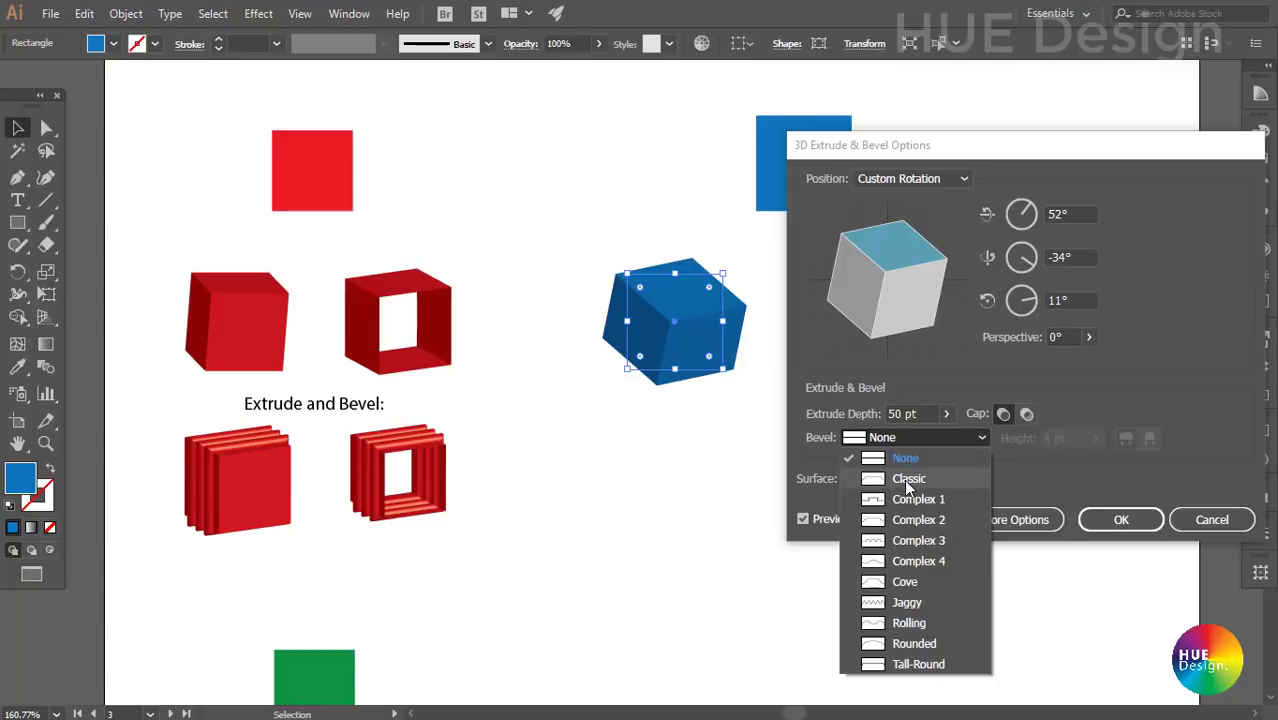
- Apply the Classic bevel, change its height, and compare bevel out versus in
click(906, 480)
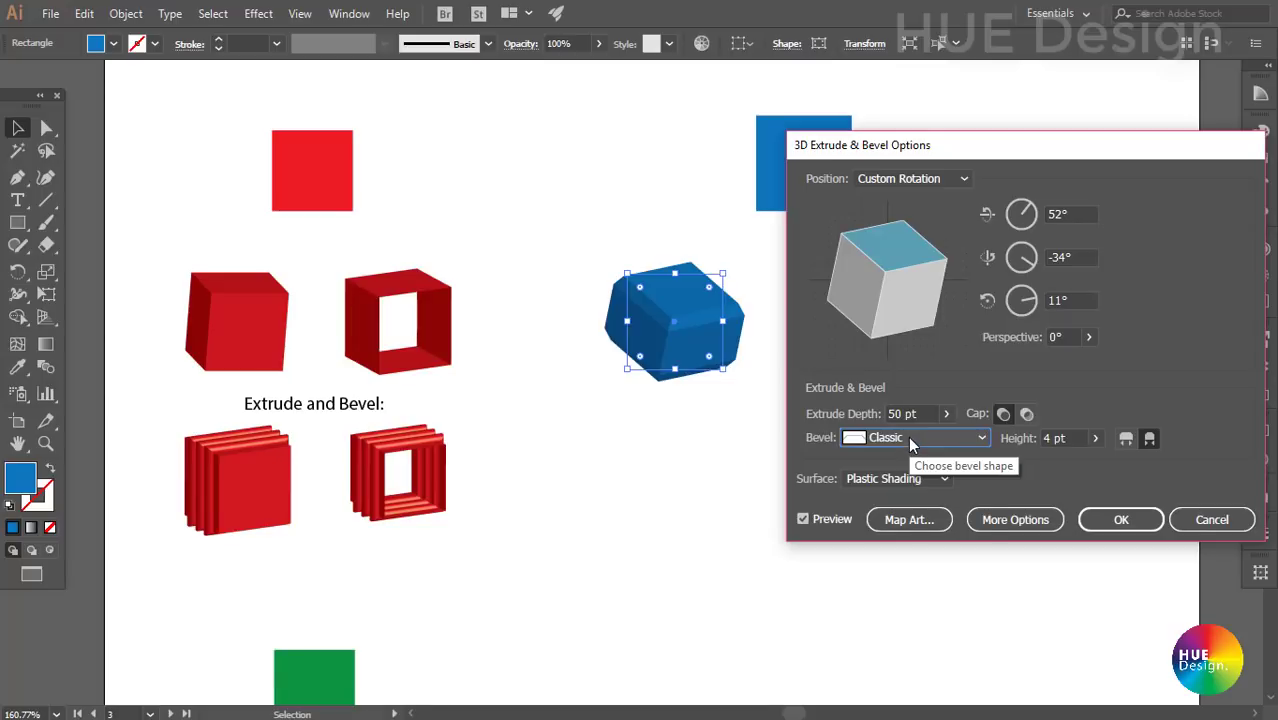
click(908, 441)
click(1100, 422)
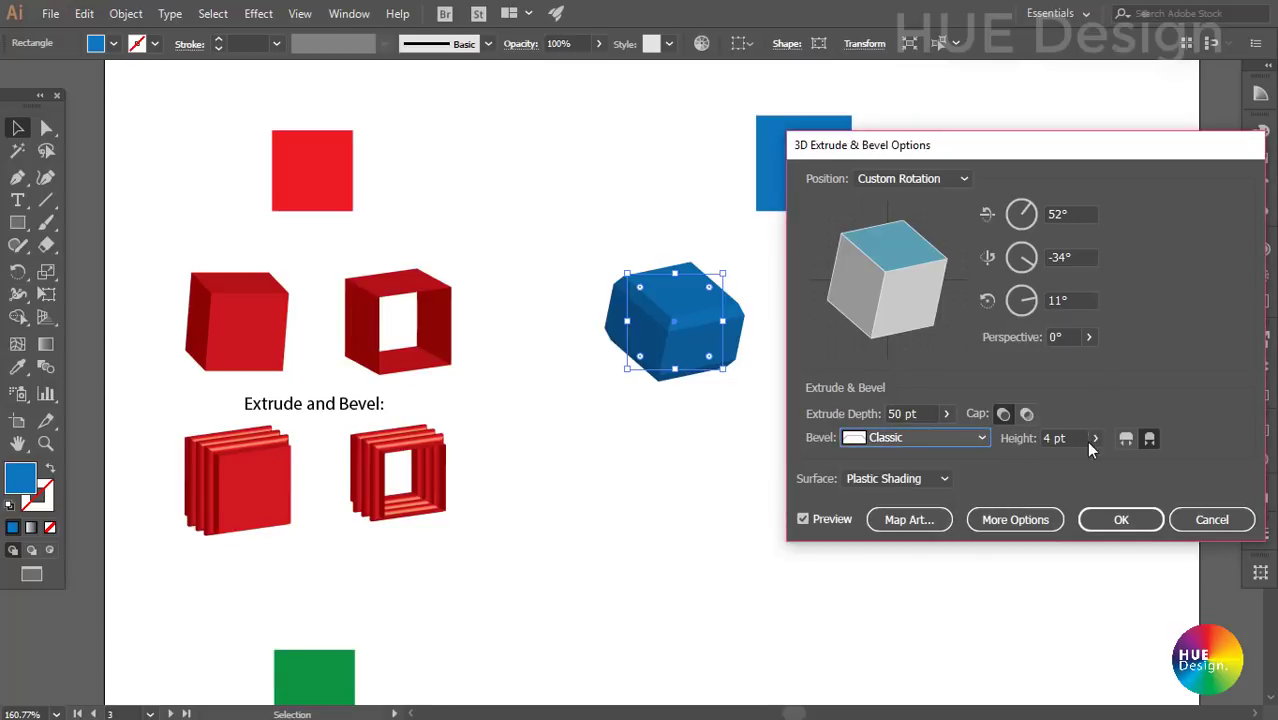
click(1094, 439)
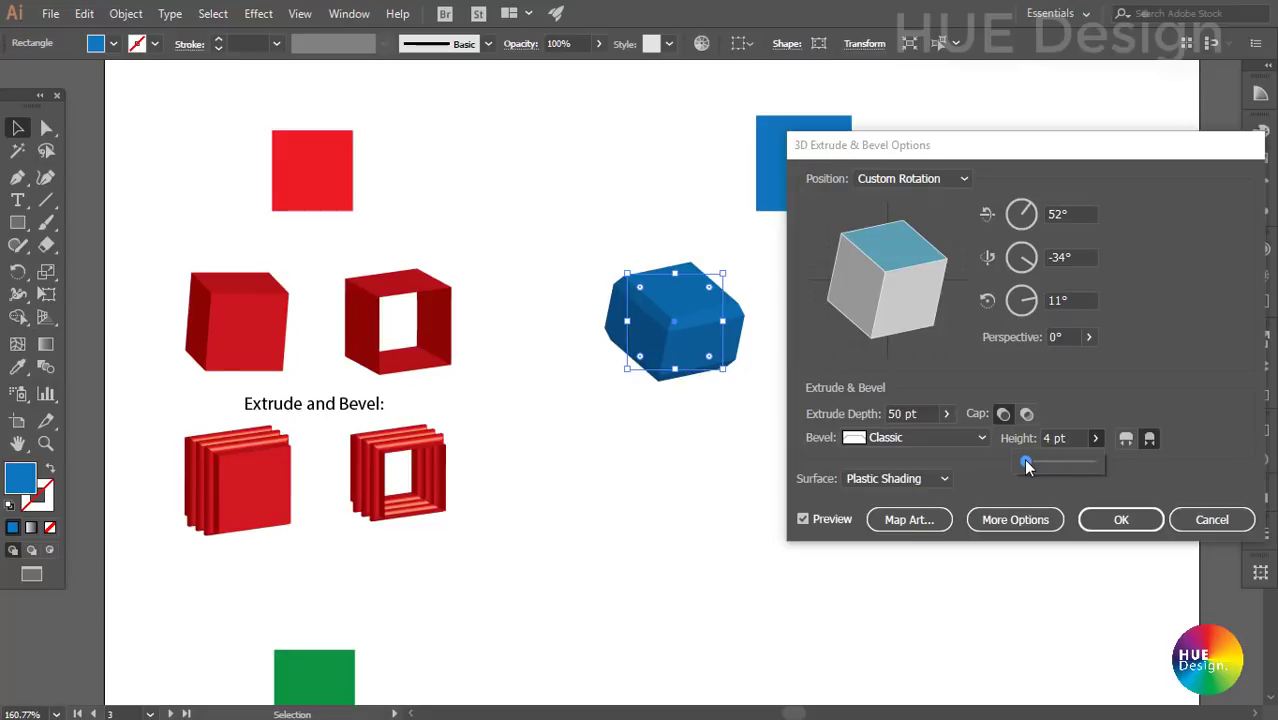
drag(1044, 466, 1028, 465)
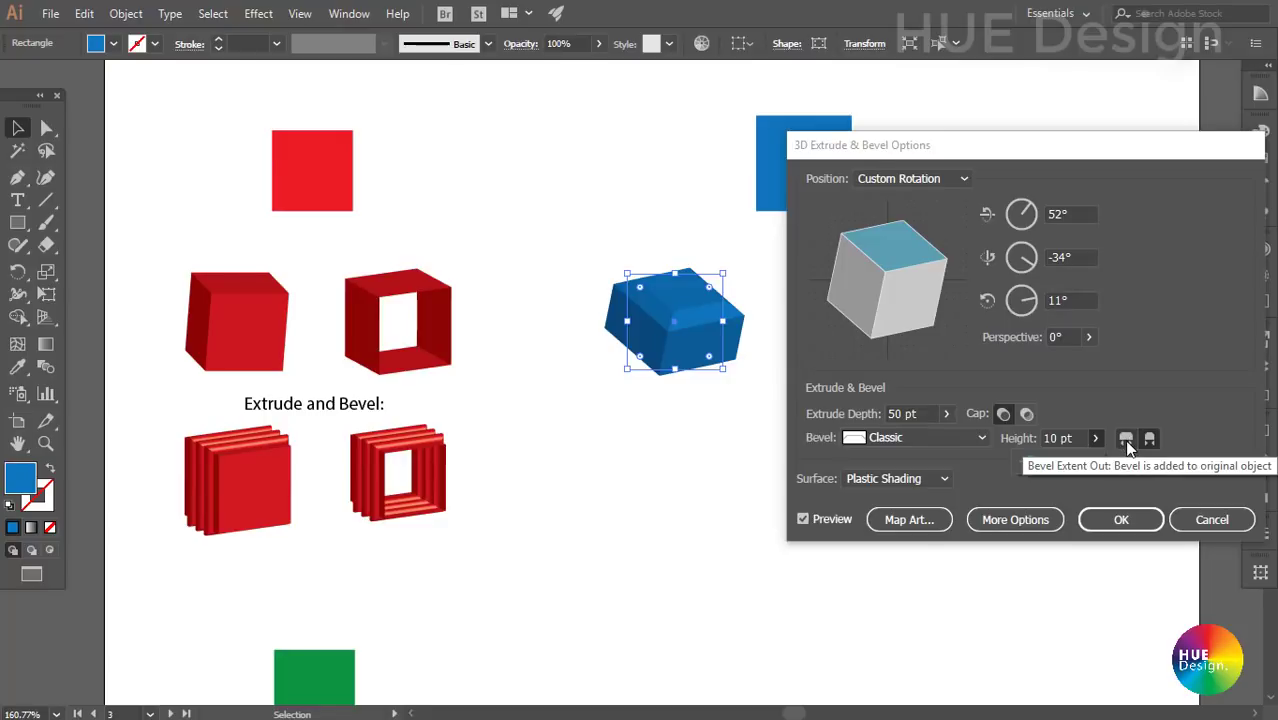
click(1126, 440)
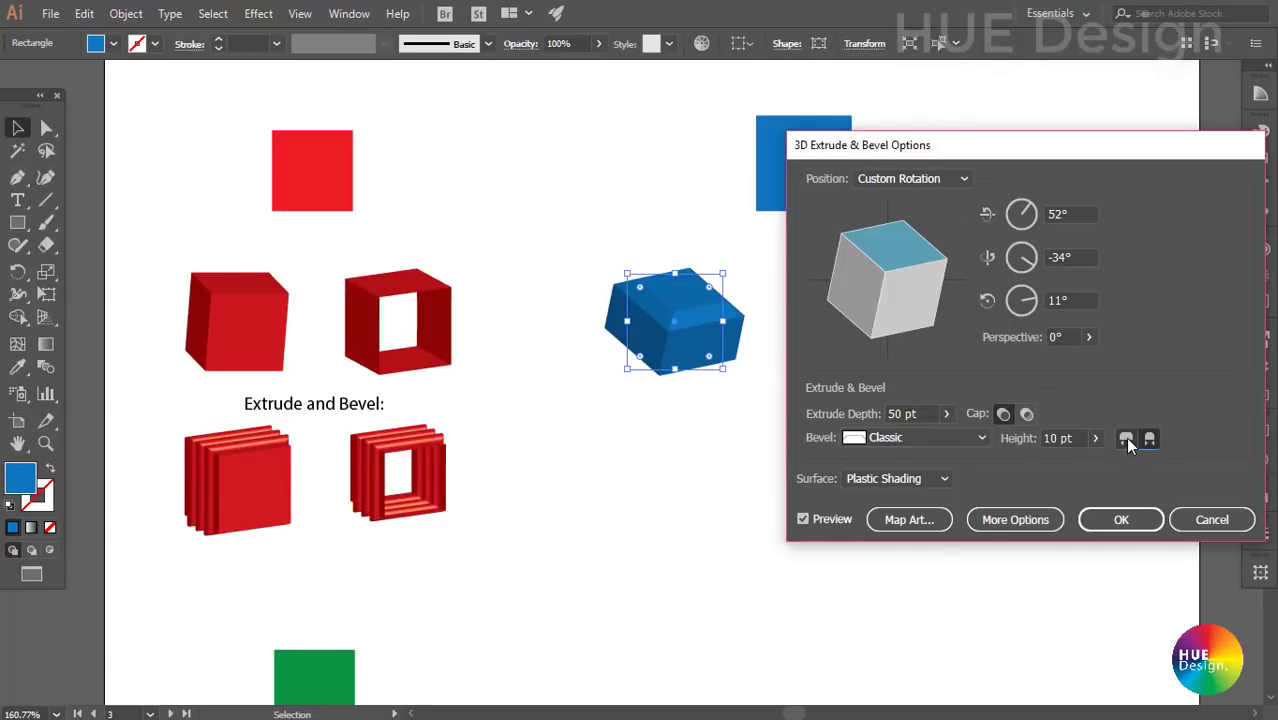
click(1150, 440)
- Cycle the bevel through Complex 1, 2, 3, 4, Cove, Jaggy and Rolling
click(941, 437)
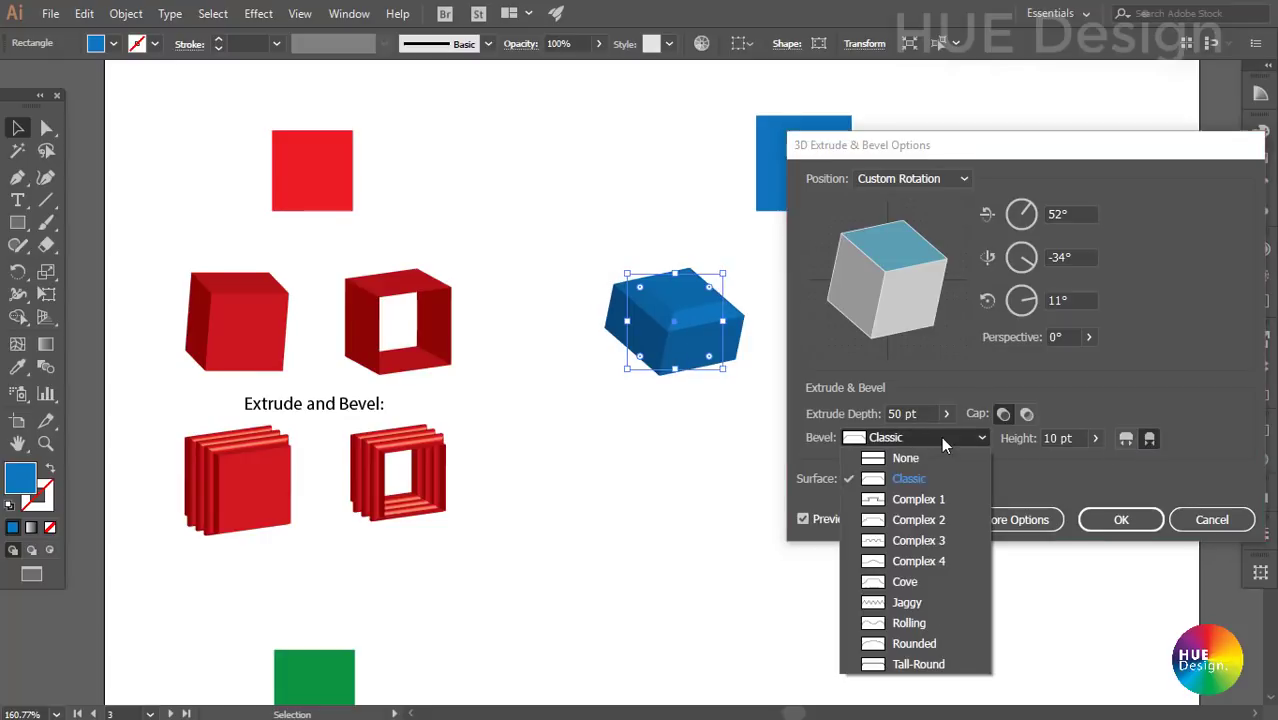
click(918, 500)
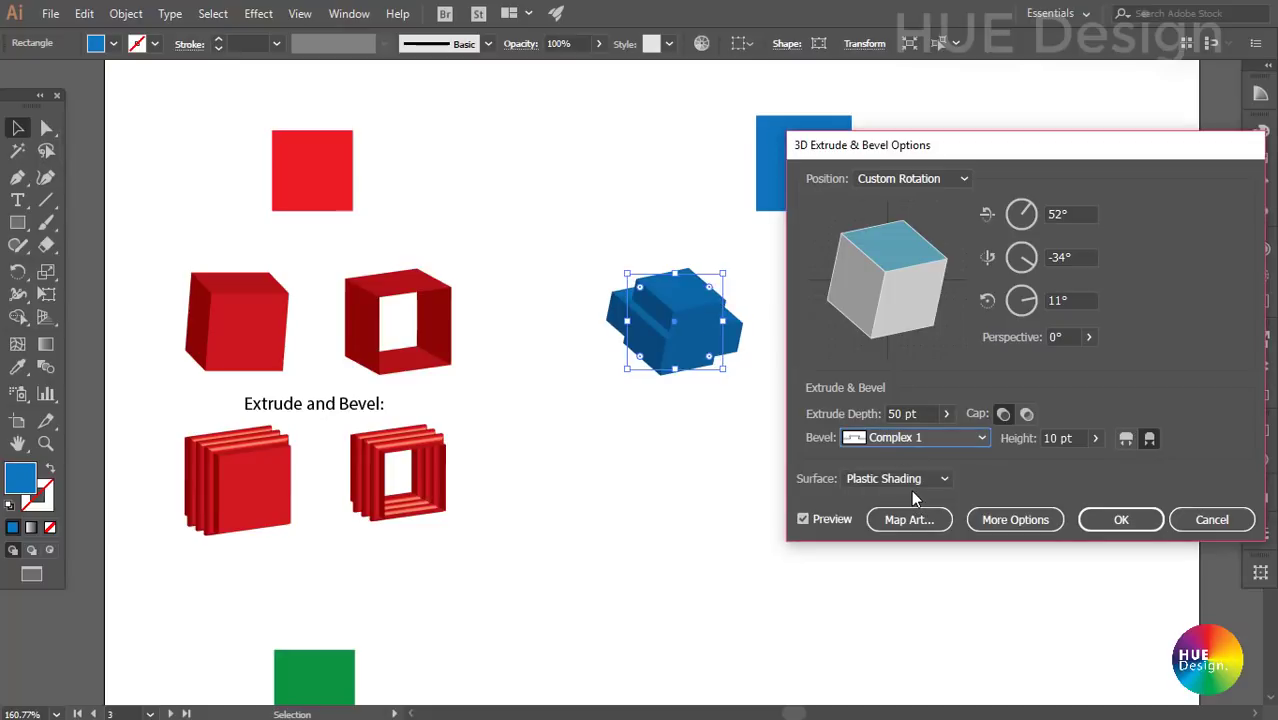
click(963, 439)
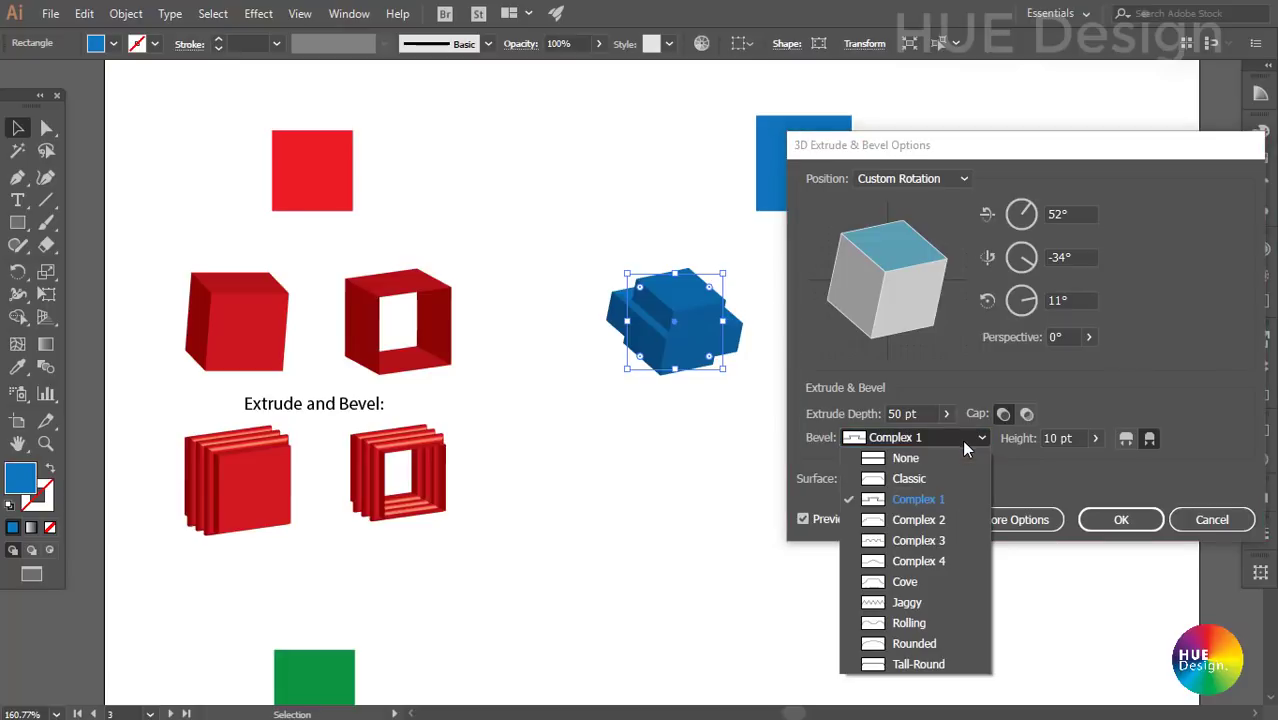
click(914, 518)
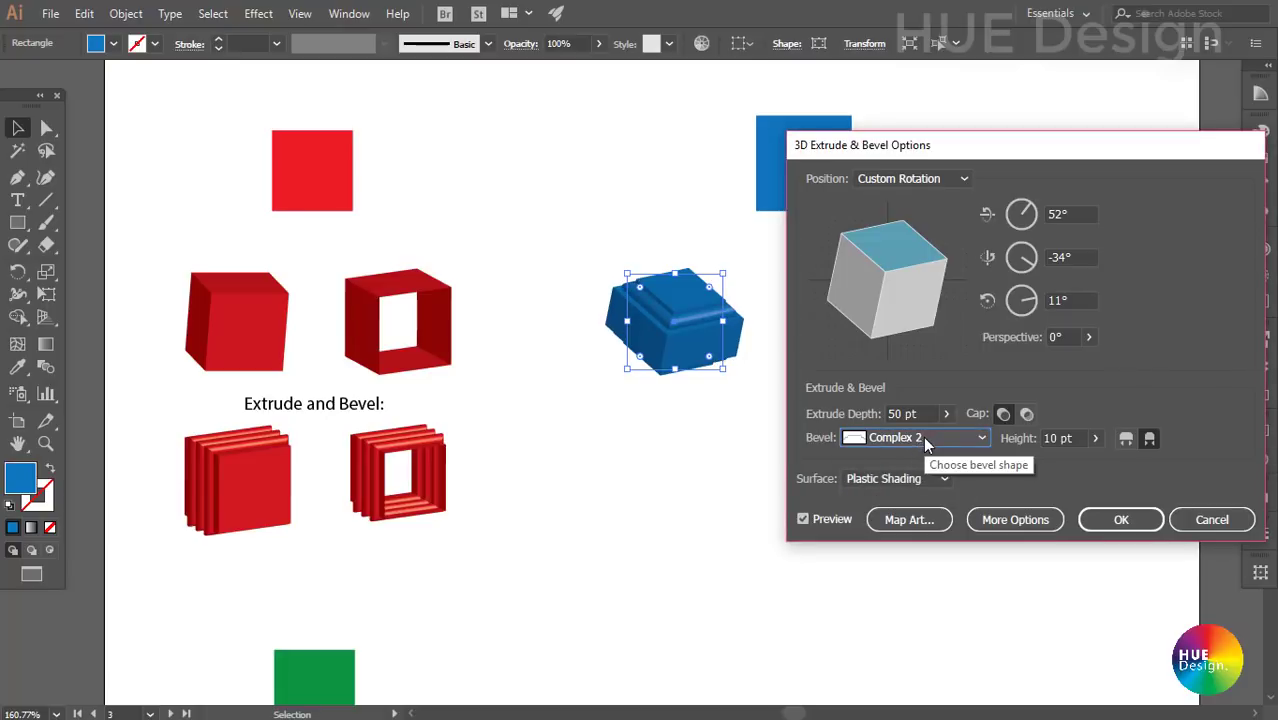
click(923, 438)
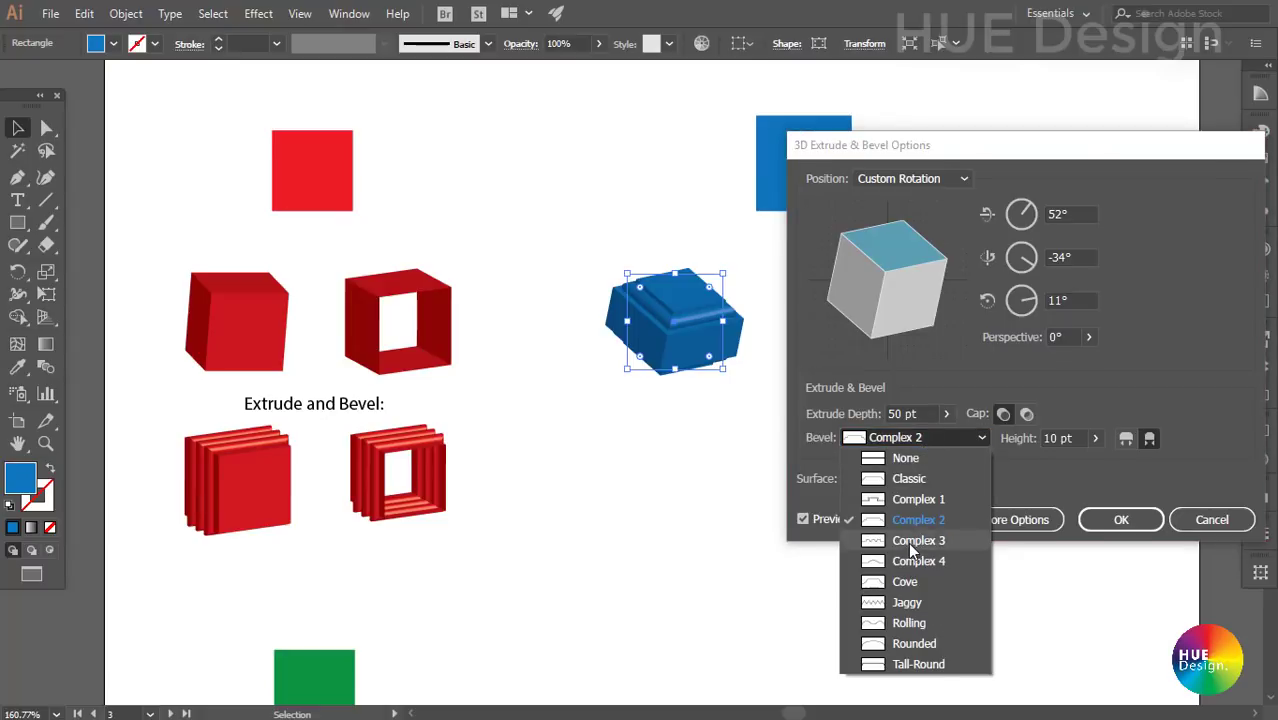
click(908, 540)
click(918, 440)
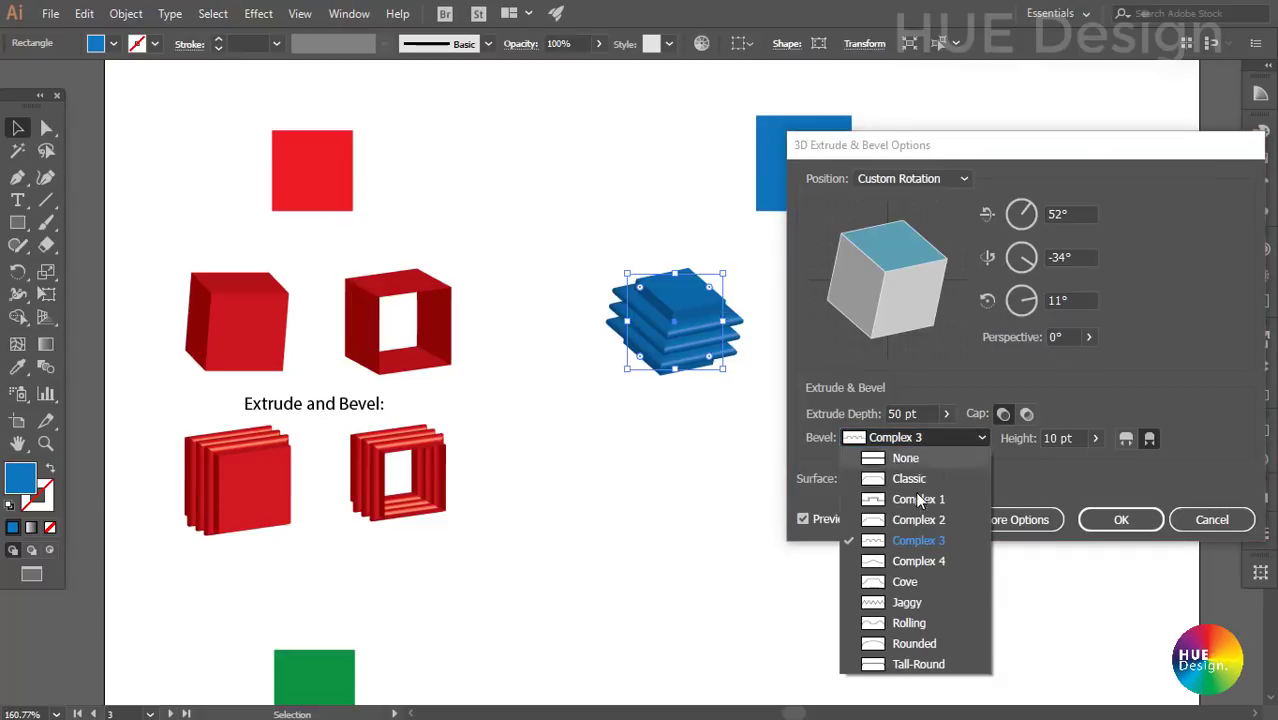
click(905, 558)
click(913, 440)
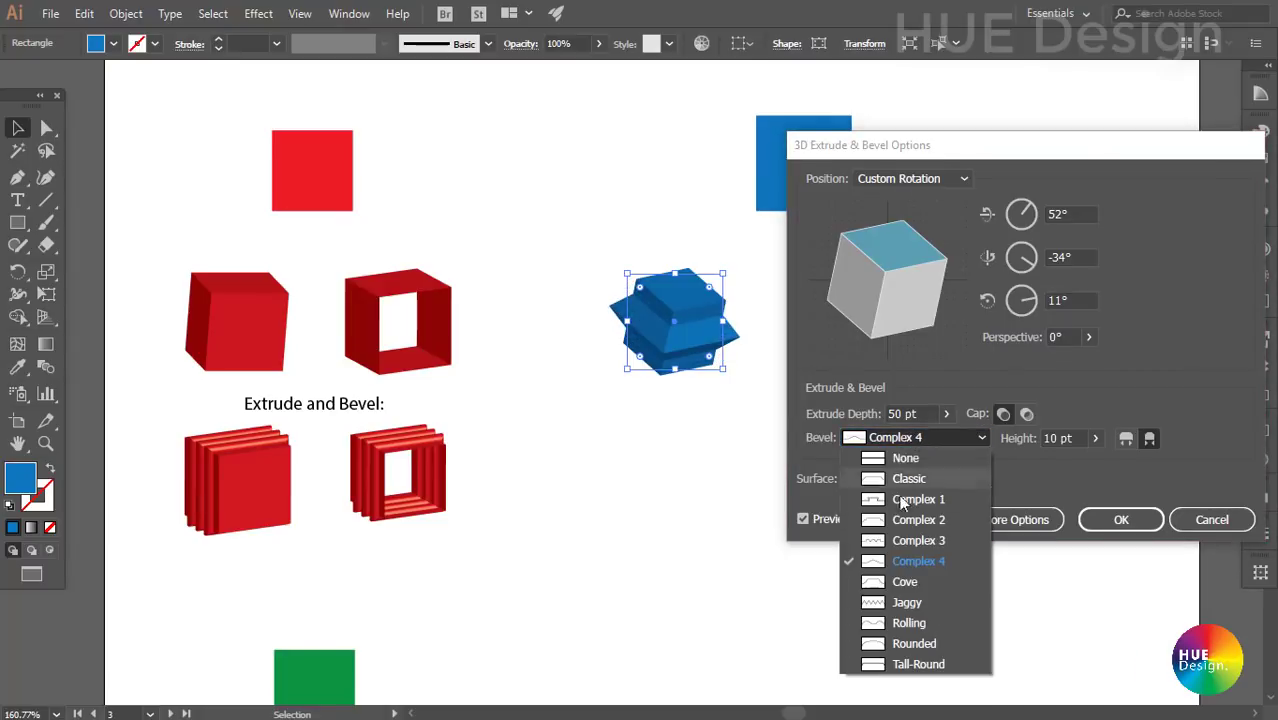
click(897, 572)
click(913, 446)
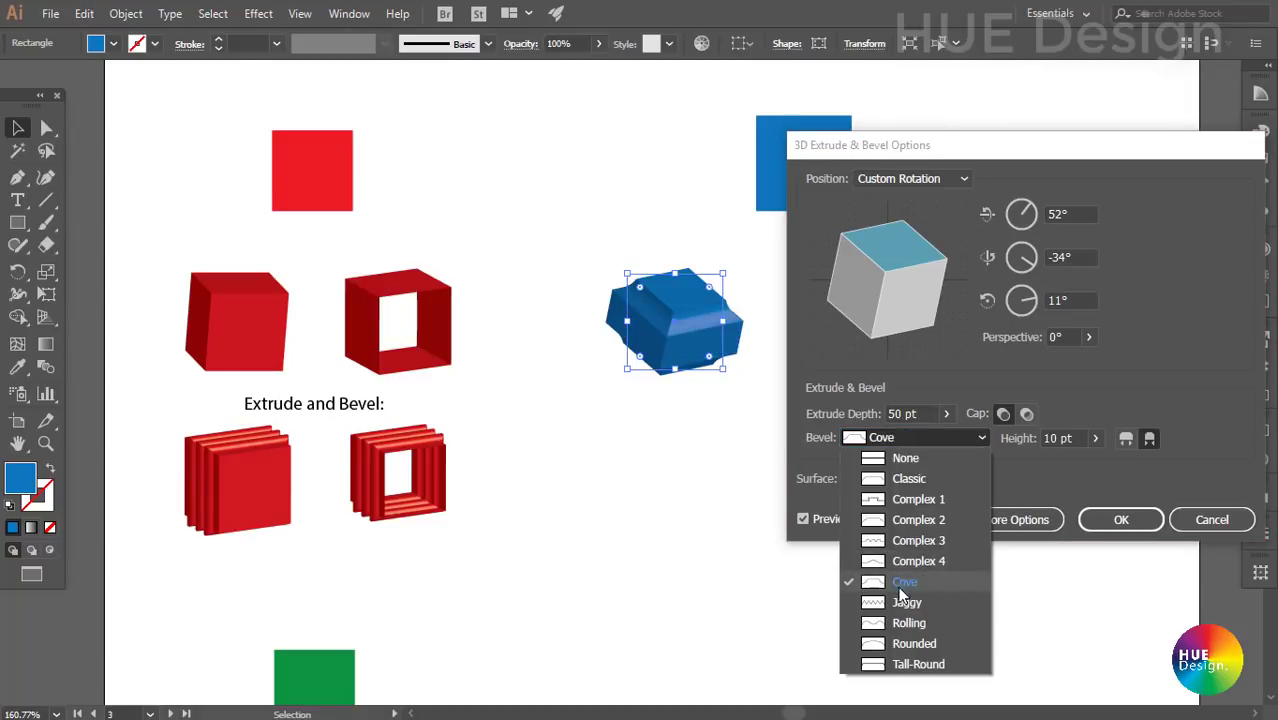
click(902, 604)
click(923, 438)
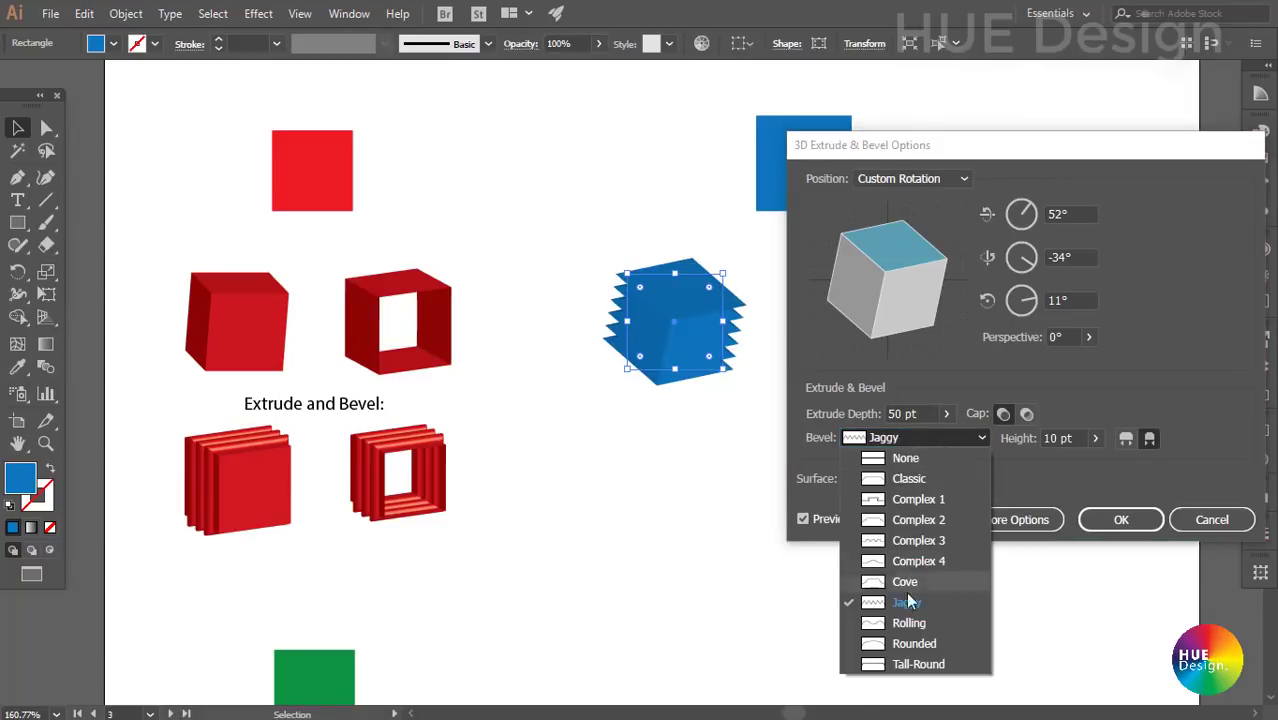
click(900, 624)
- Try Rounded and Tall-Round bevels, reset Bevel to None, and list Surface shading styles
click(916, 437)
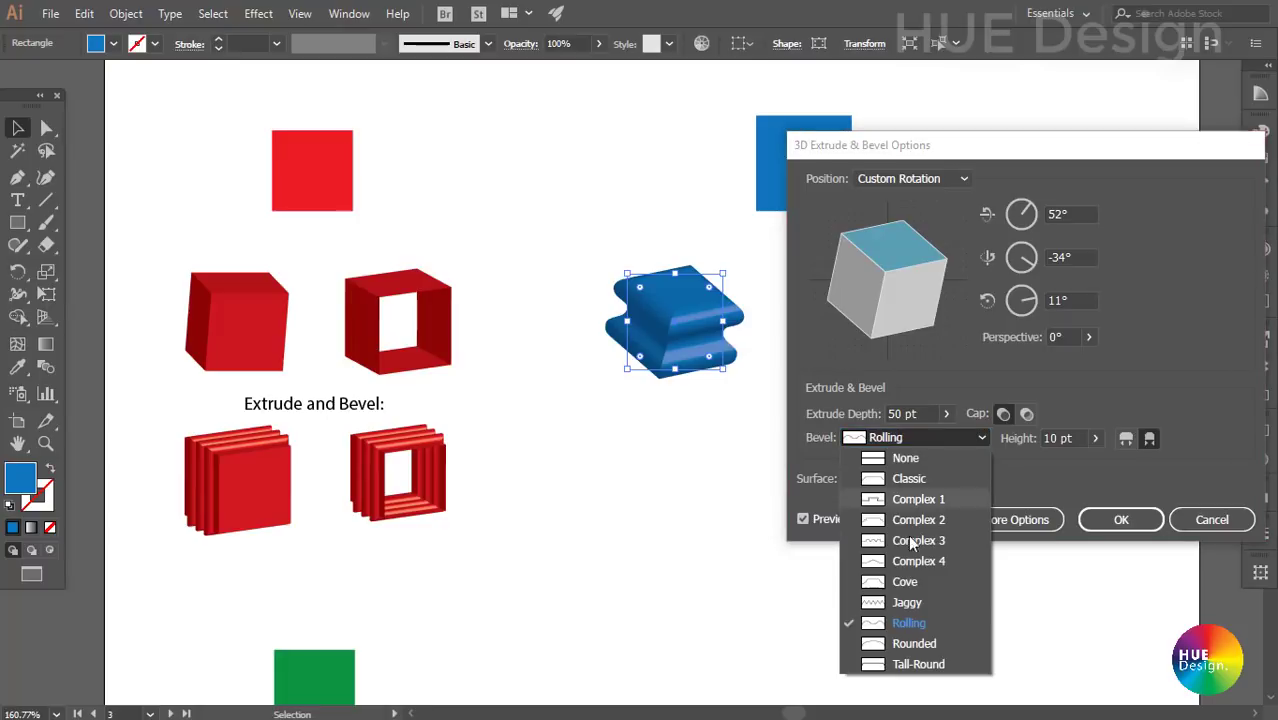
click(901, 644)
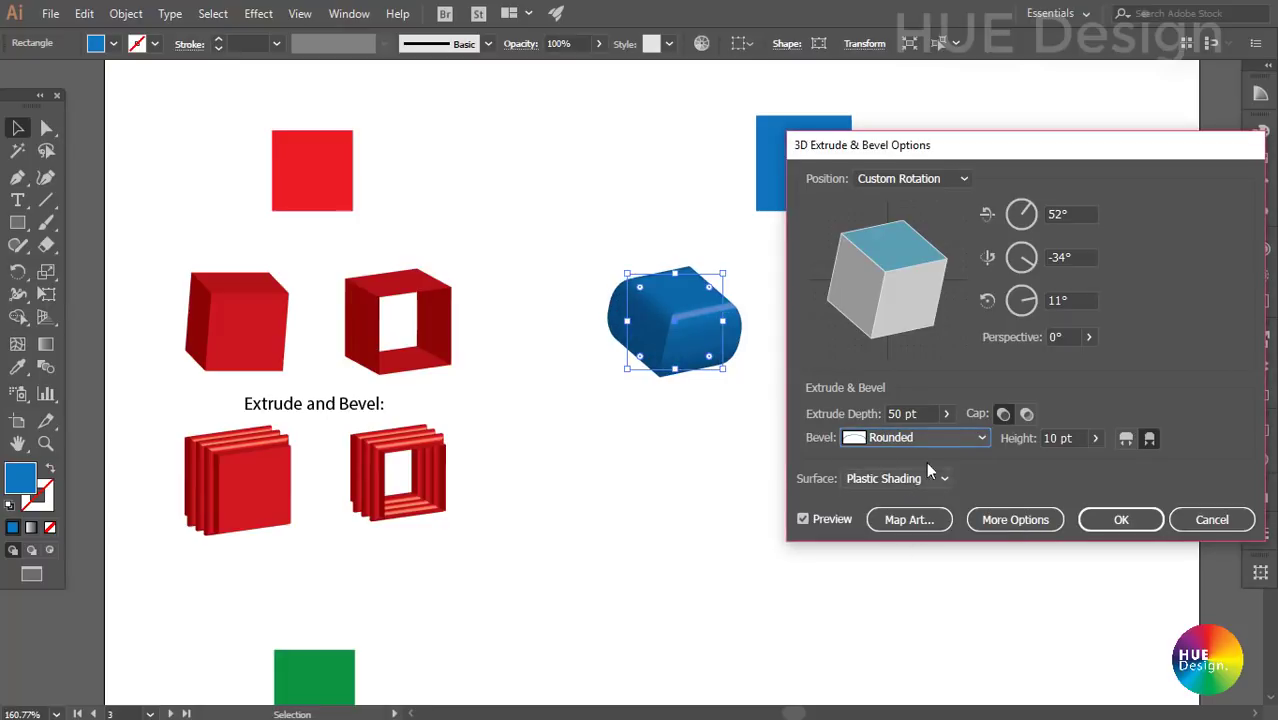
click(921, 437)
click(907, 664)
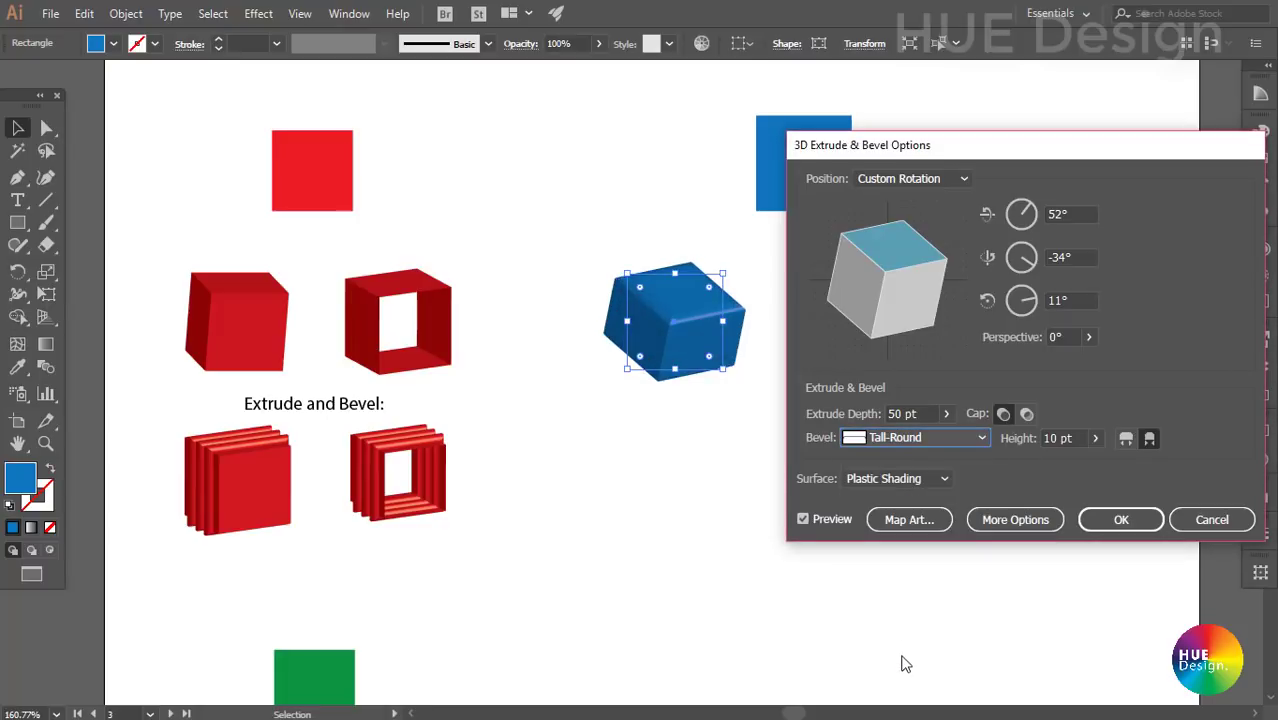
click(917, 438)
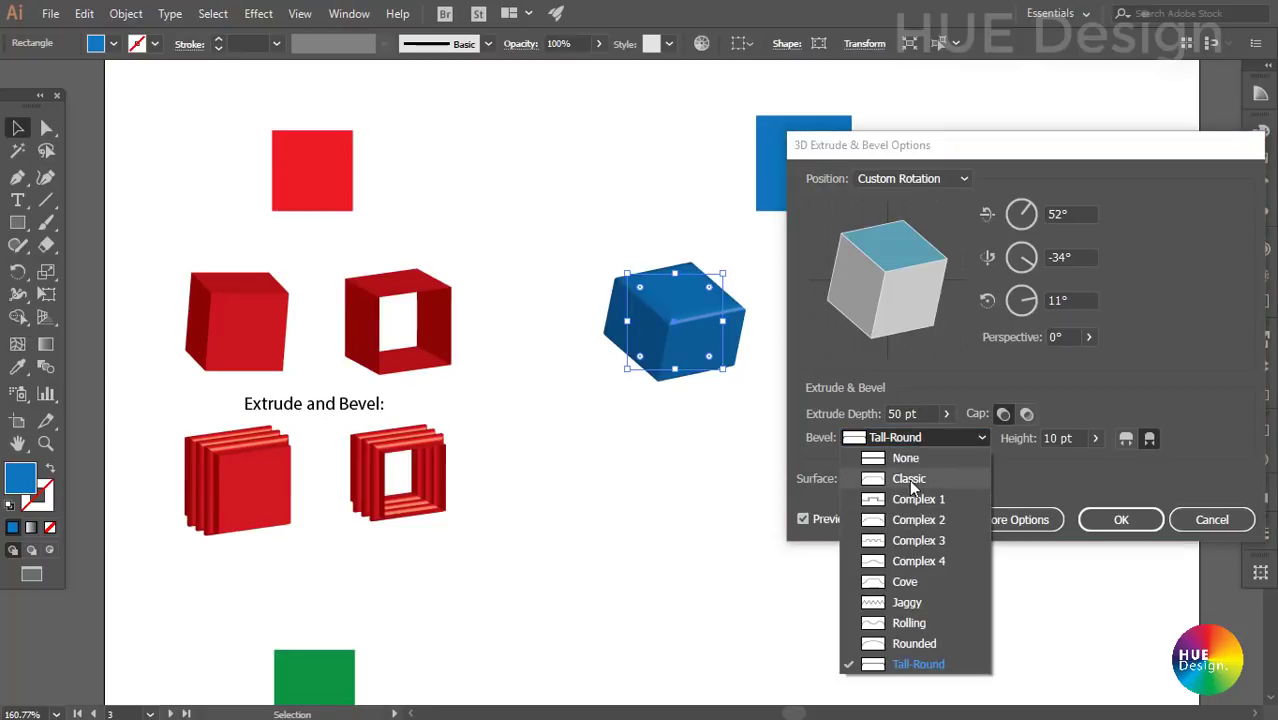
click(910, 460)
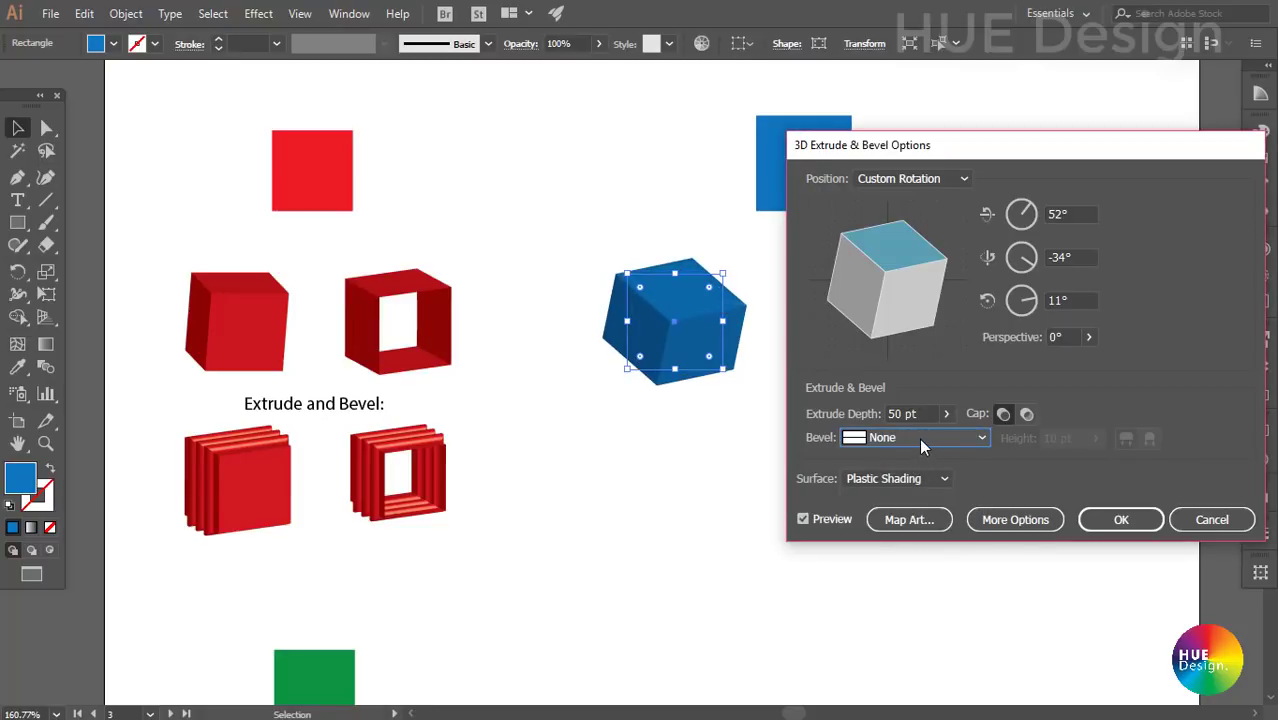
click(918, 438)
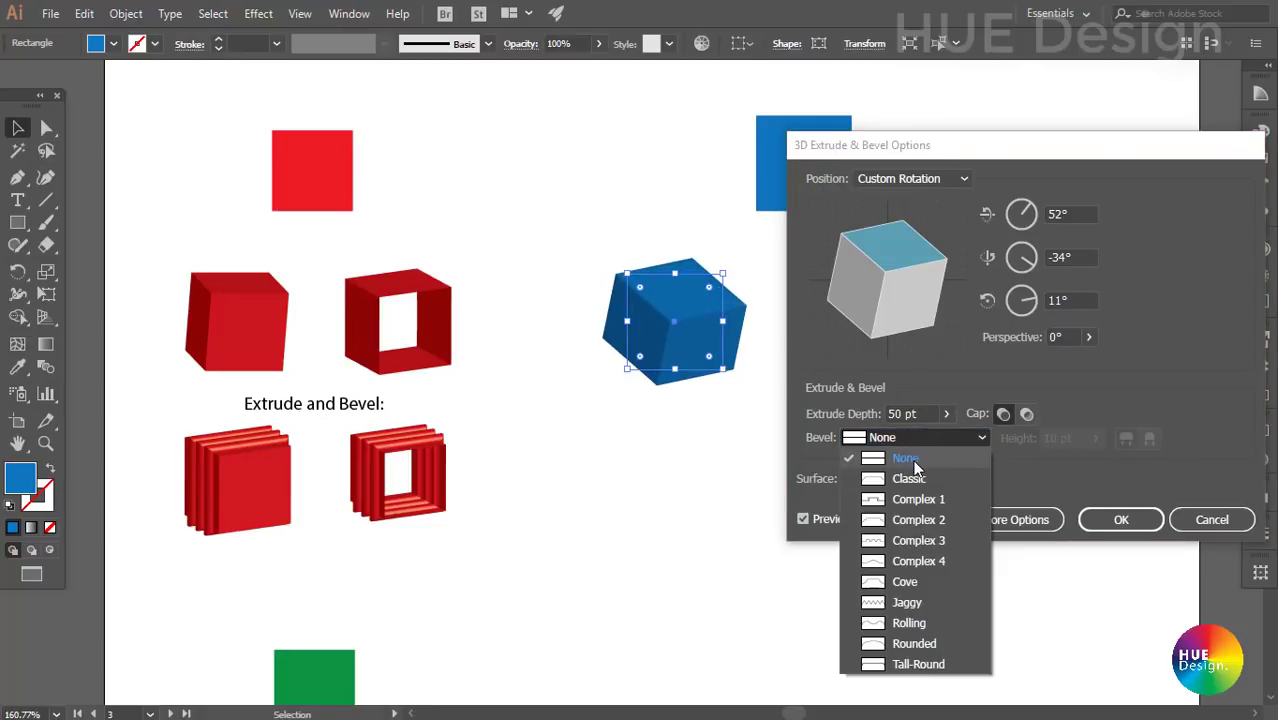
click(1090, 377)
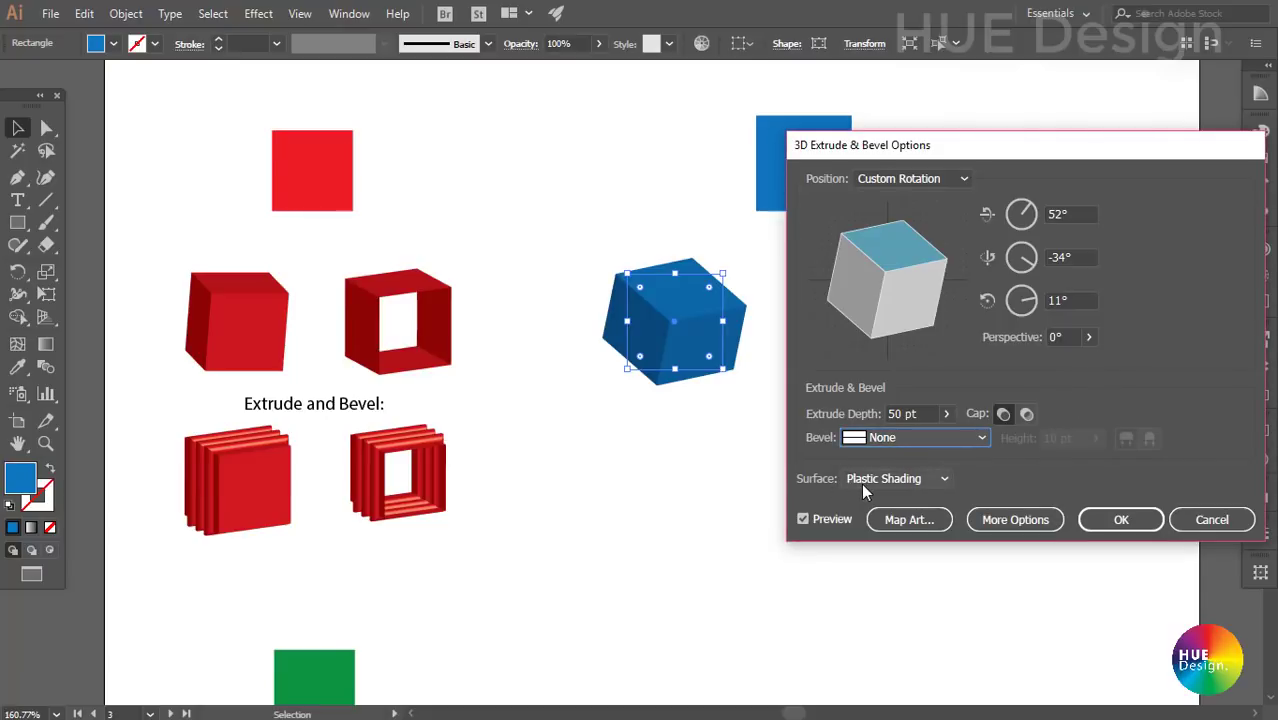
click(903, 480)
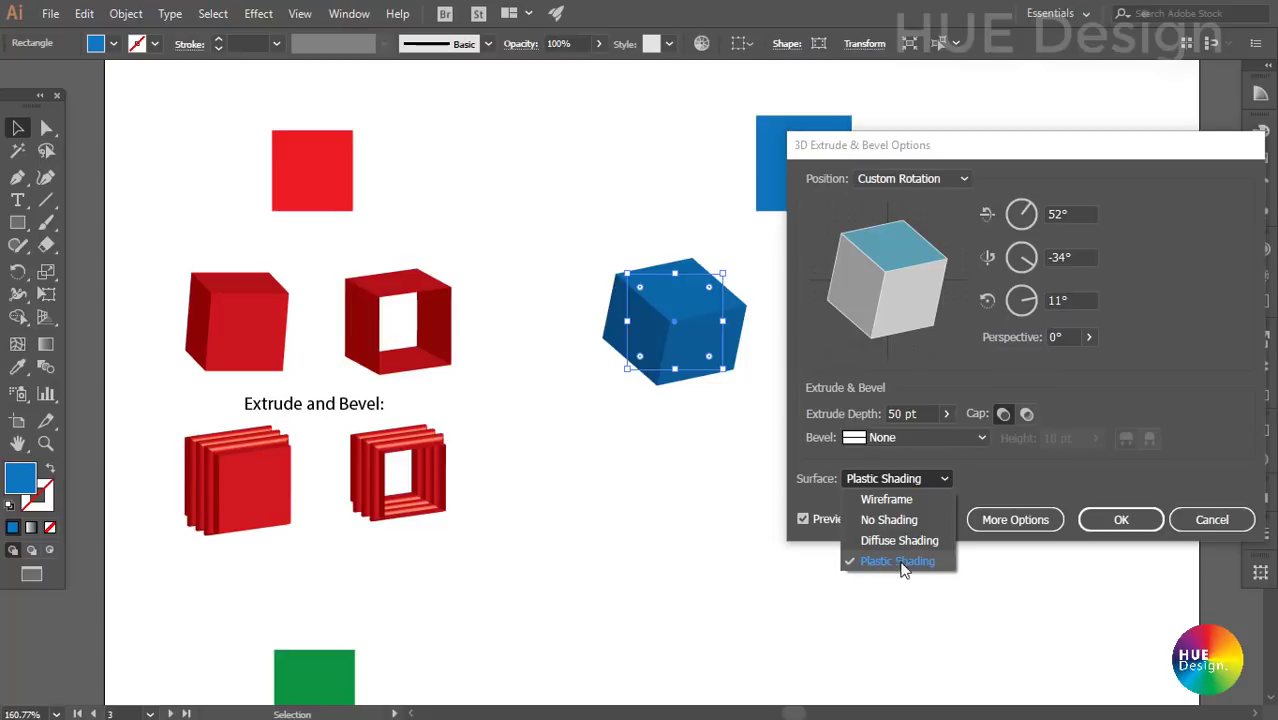
- Keep Plastic Shading and give the cube a Rounded bevel
click(897, 561)
click(956, 441)
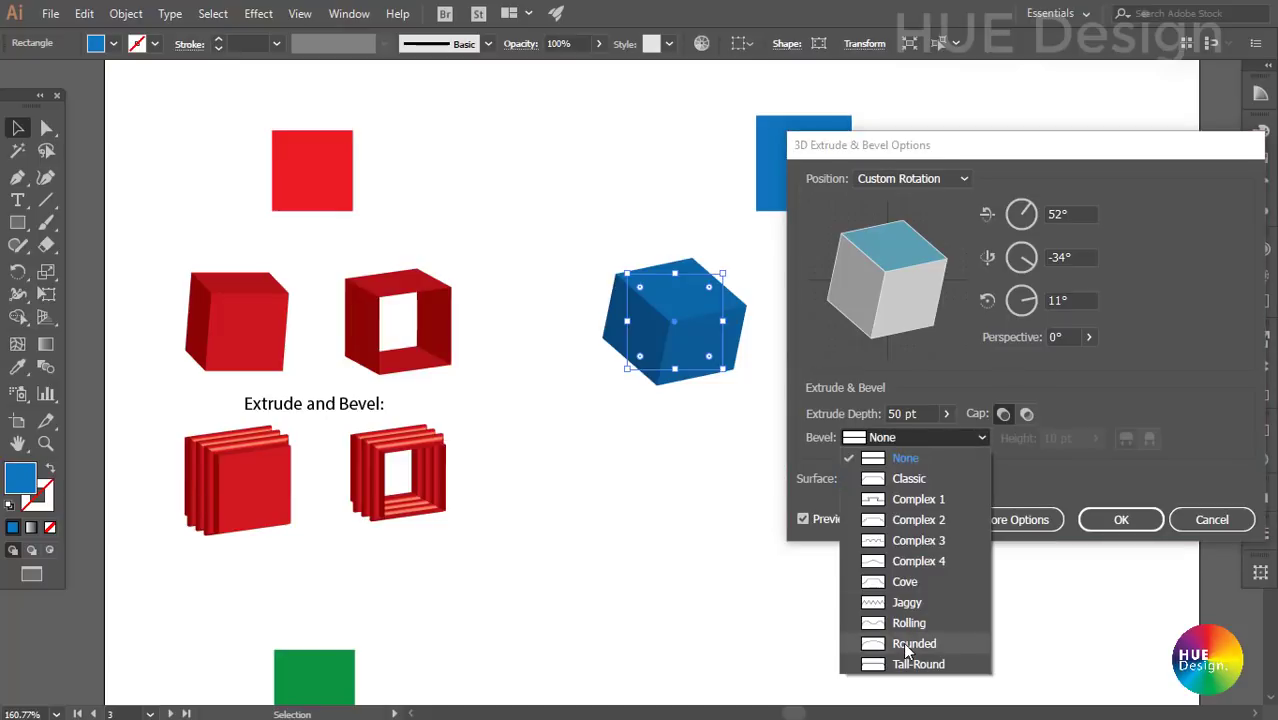
click(910, 643)
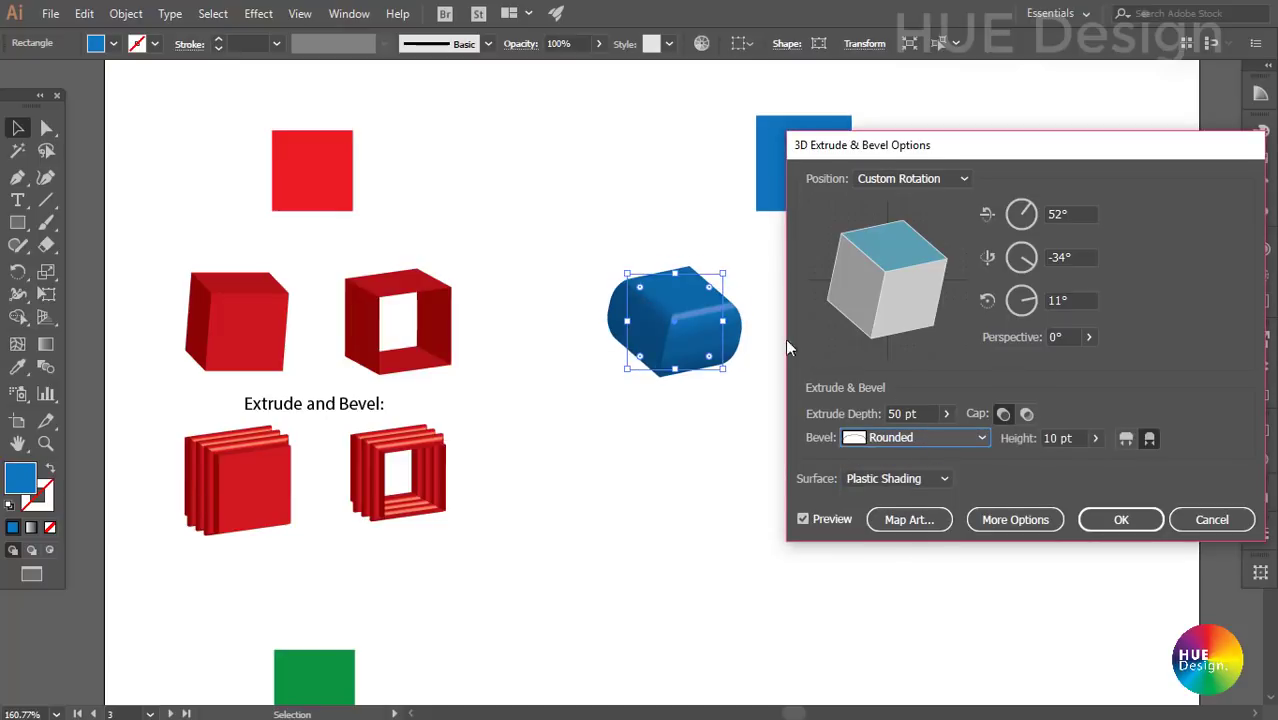
- Preview Diffuse, No Shading and Wireframe surfaces, then restore Plastic Shading
click(936, 476)
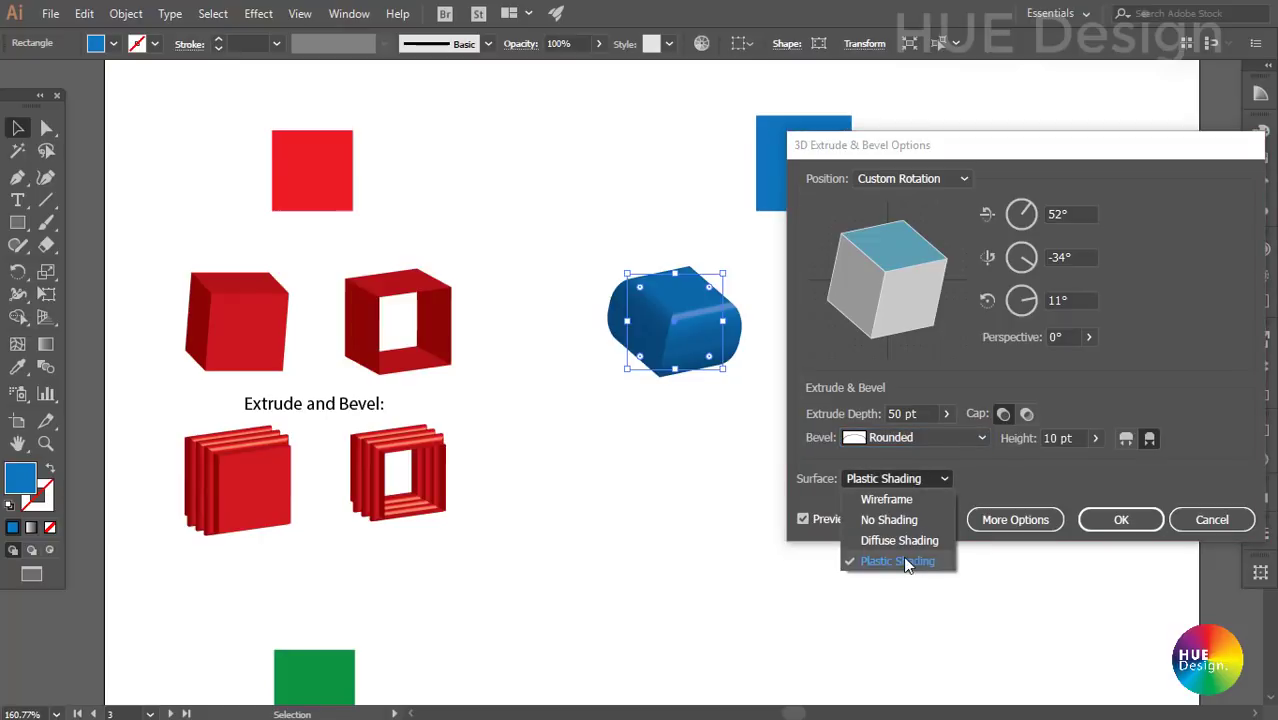
click(908, 538)
click(910, 478)
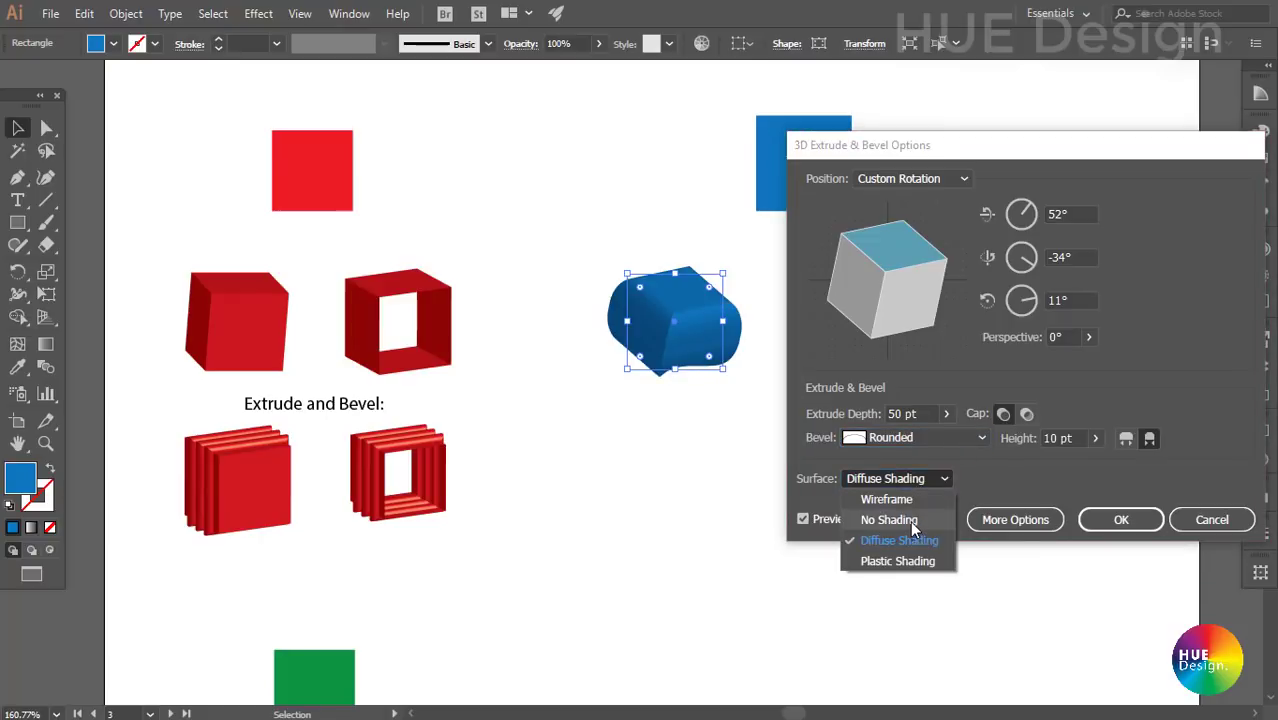
click(910, 518)
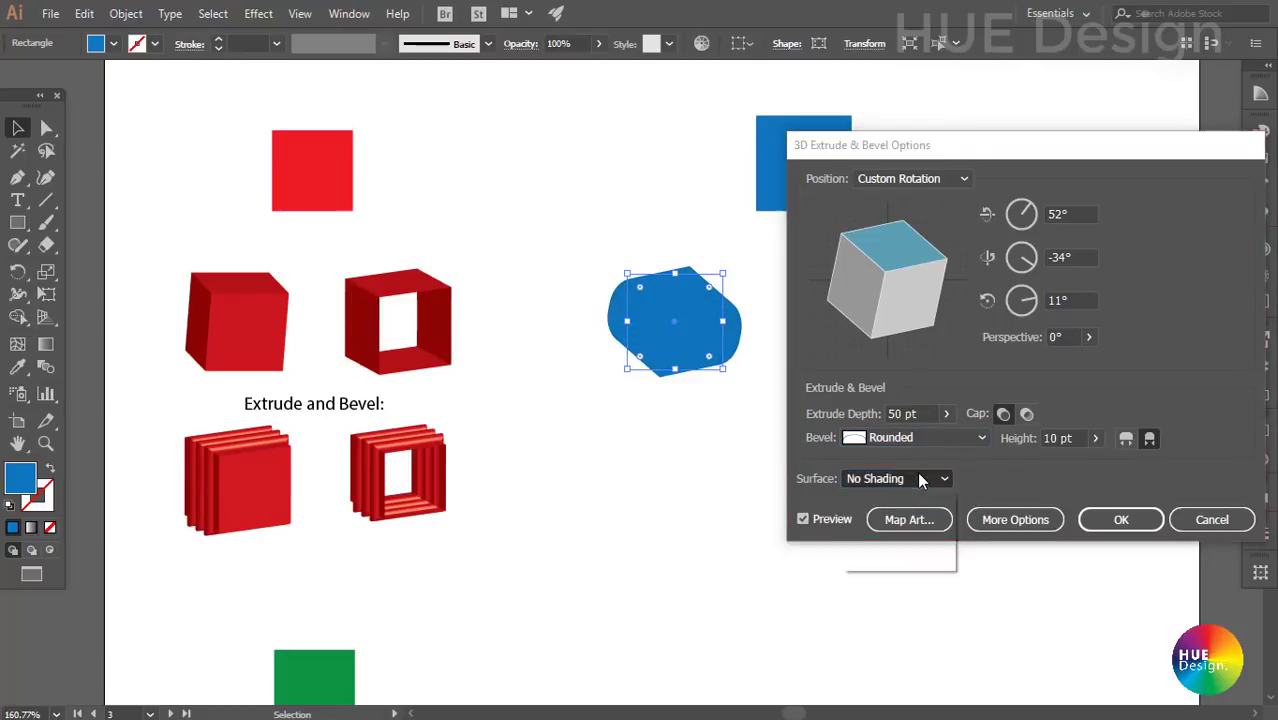
click(917, 471)
click(900, 497)
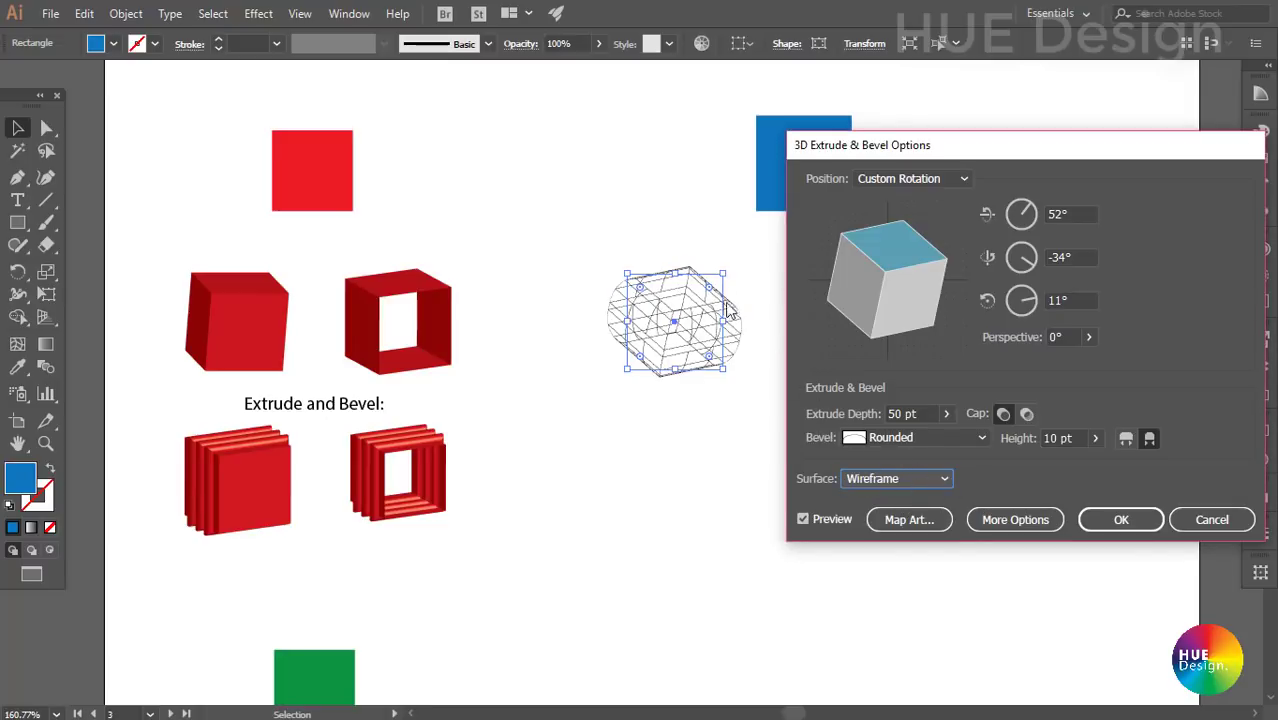
click(890, 480)
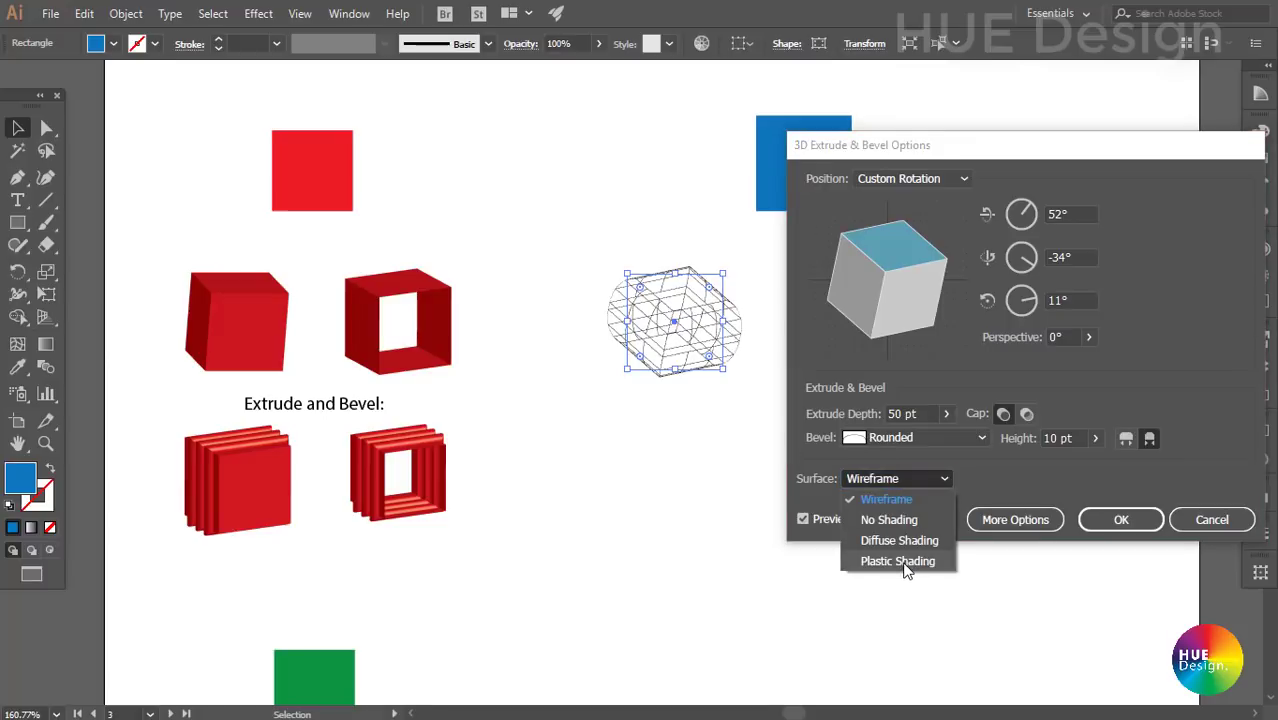
click(952, 478)
click(893, 561)
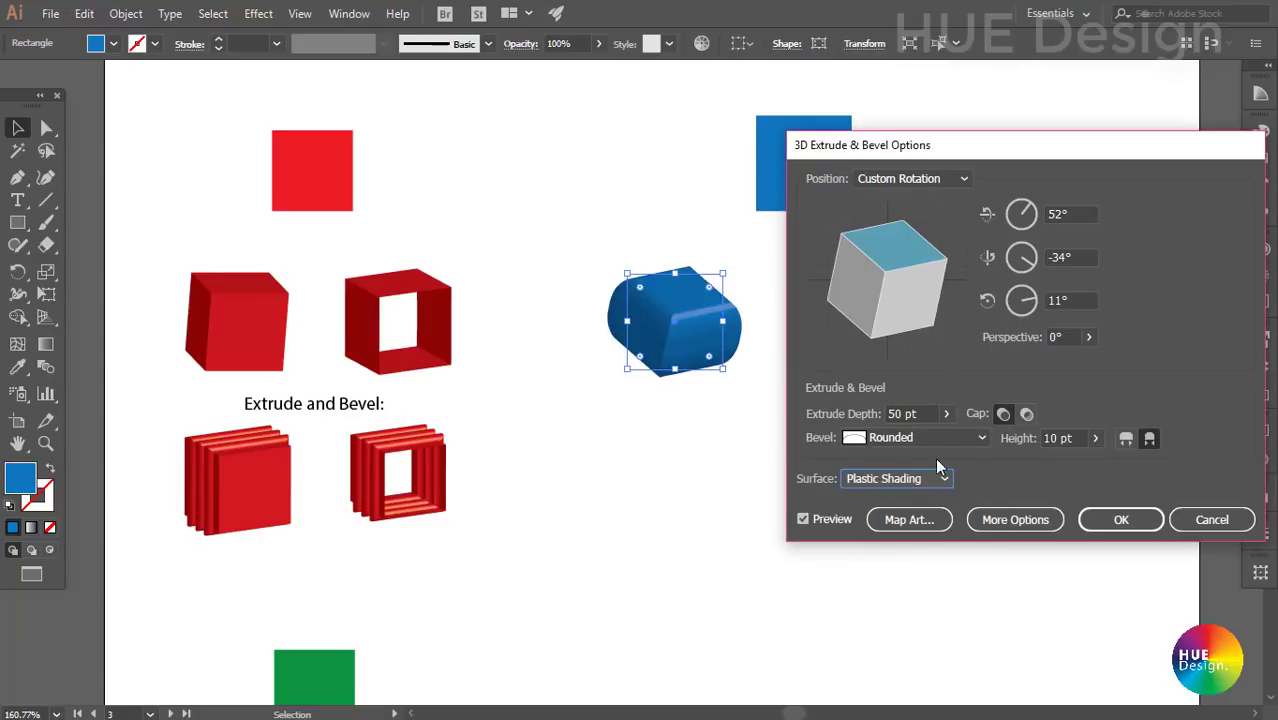
- Expand More Options, move the dialog up, and leave light intensity at 100%
click(1007, 524)
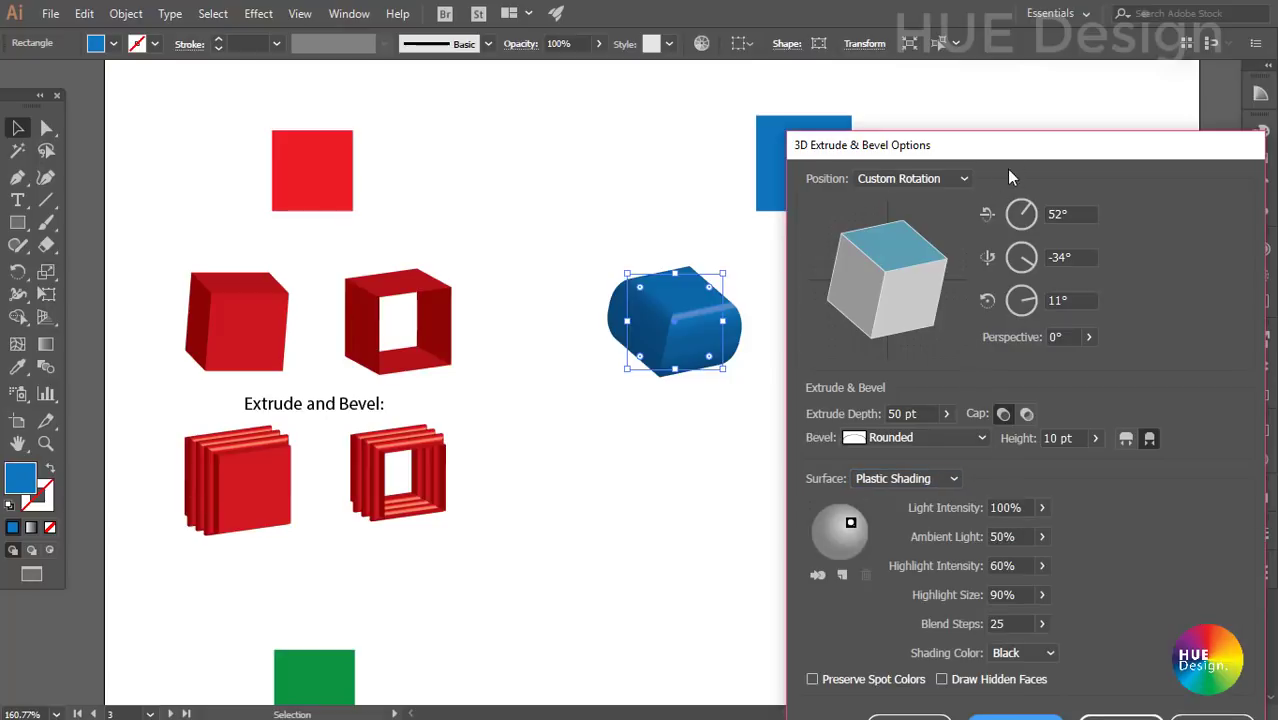
drag(1012, 167, 985, 77)
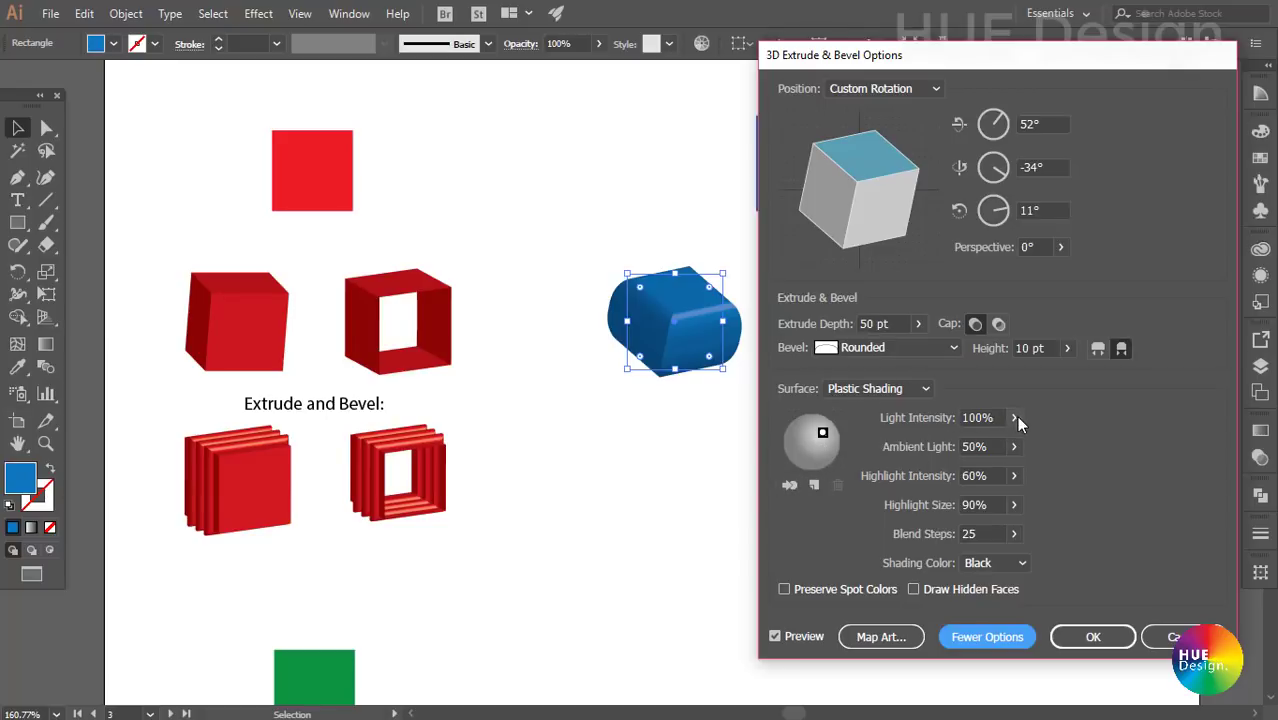
click(1013, 446)
mouse_move(1013, 446)
mouse_down()
mouse_move(973, 446)
mouse_move(1013, 446)
mouse_up()
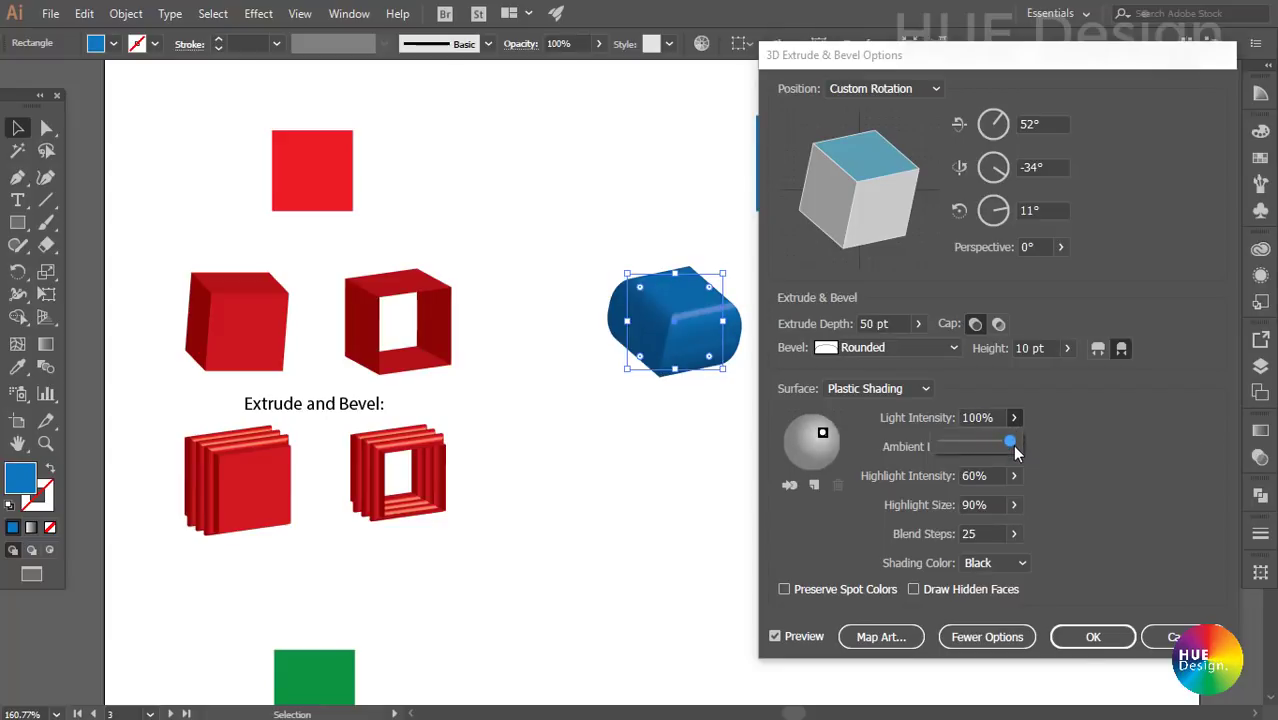
click(1038, 453)
- Set ambient light to 18% and highlight intensity to 71%
click(1014, 447)
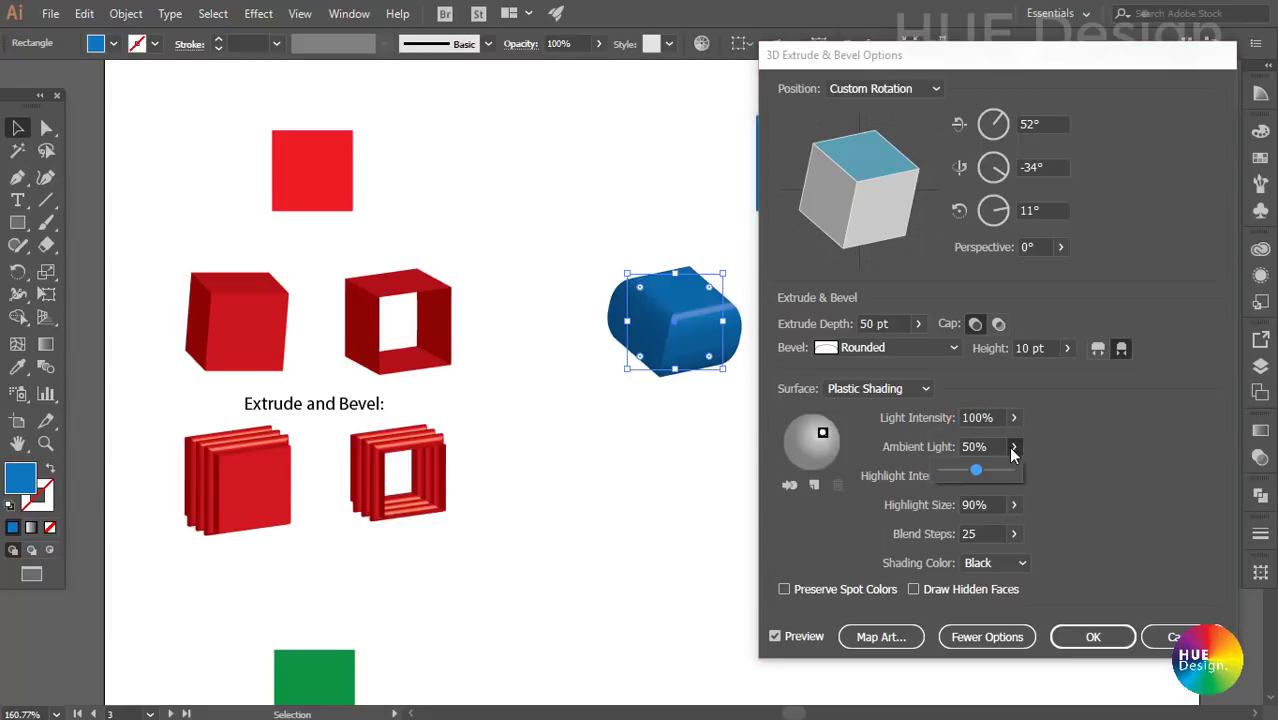
mouse_move(982, 474)
mouse_down()
mouse_move(952, 479)
mouse_move(1008, 476)
mouse_move(942, 478)
mouse_move(956, 472)
mouse_up()
drag(1013, 476, 1003, 507)
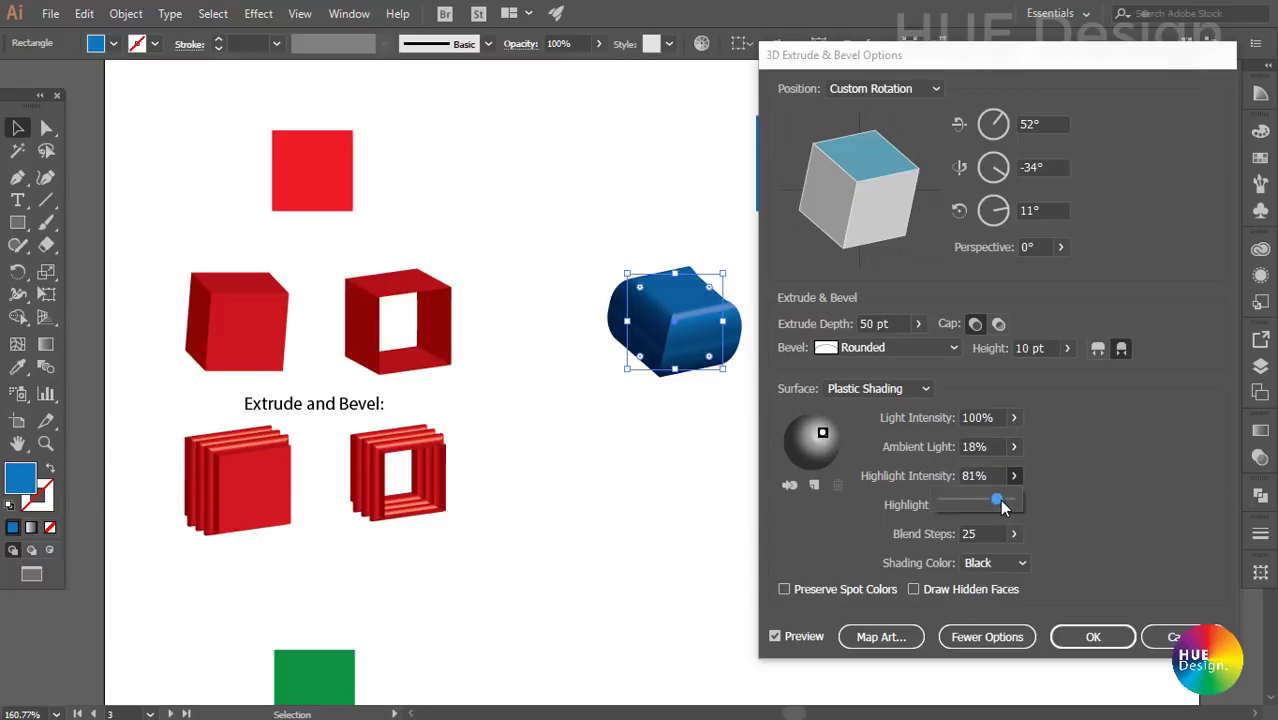
drag(1003, 500, 1007, 499)
drag(1005, 505, 958, 501)
drag(976, 507, 992, 506)
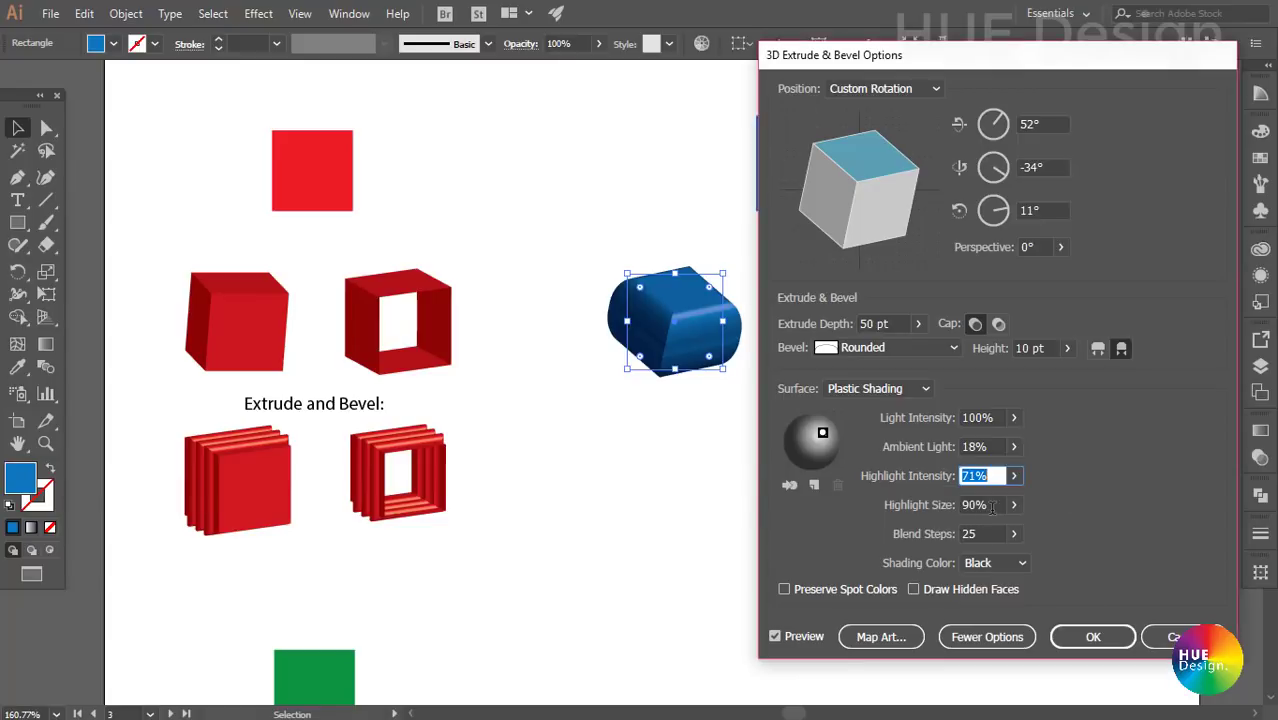
- Set the highlight size to 91% after trying 100% and 24%
click(1013, 533)
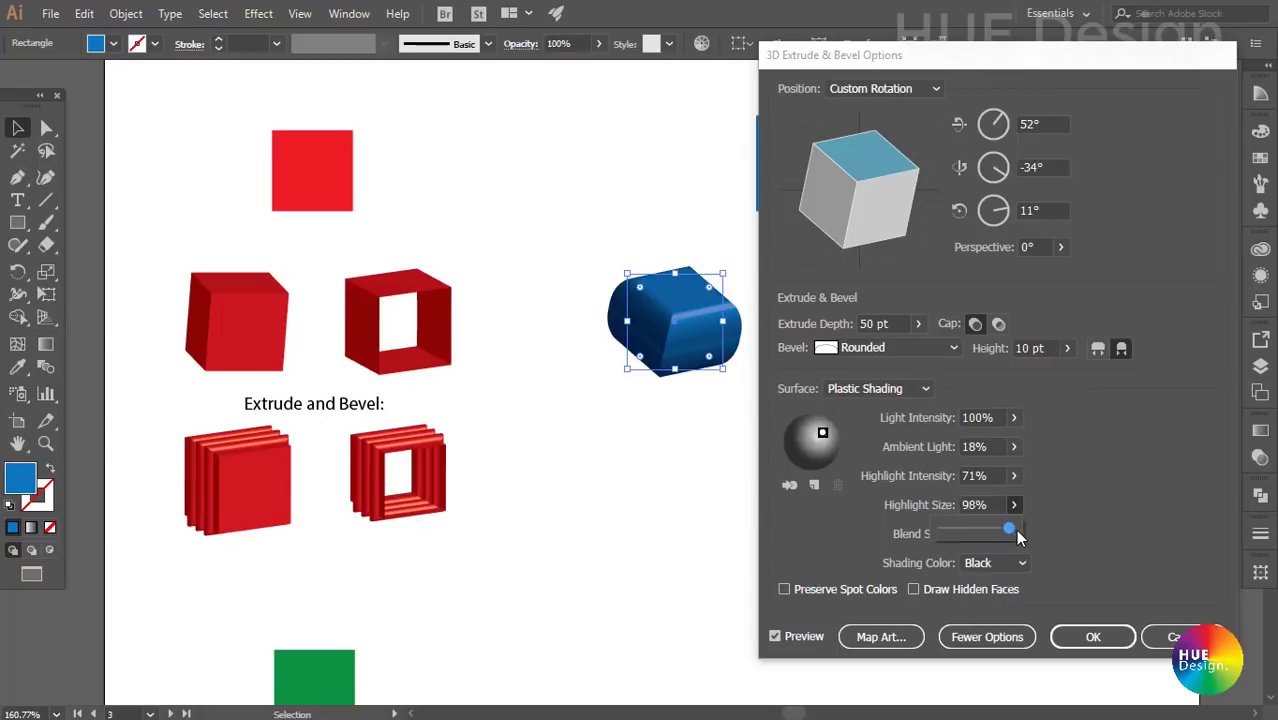
drag(1017, 533, 1024, 532)
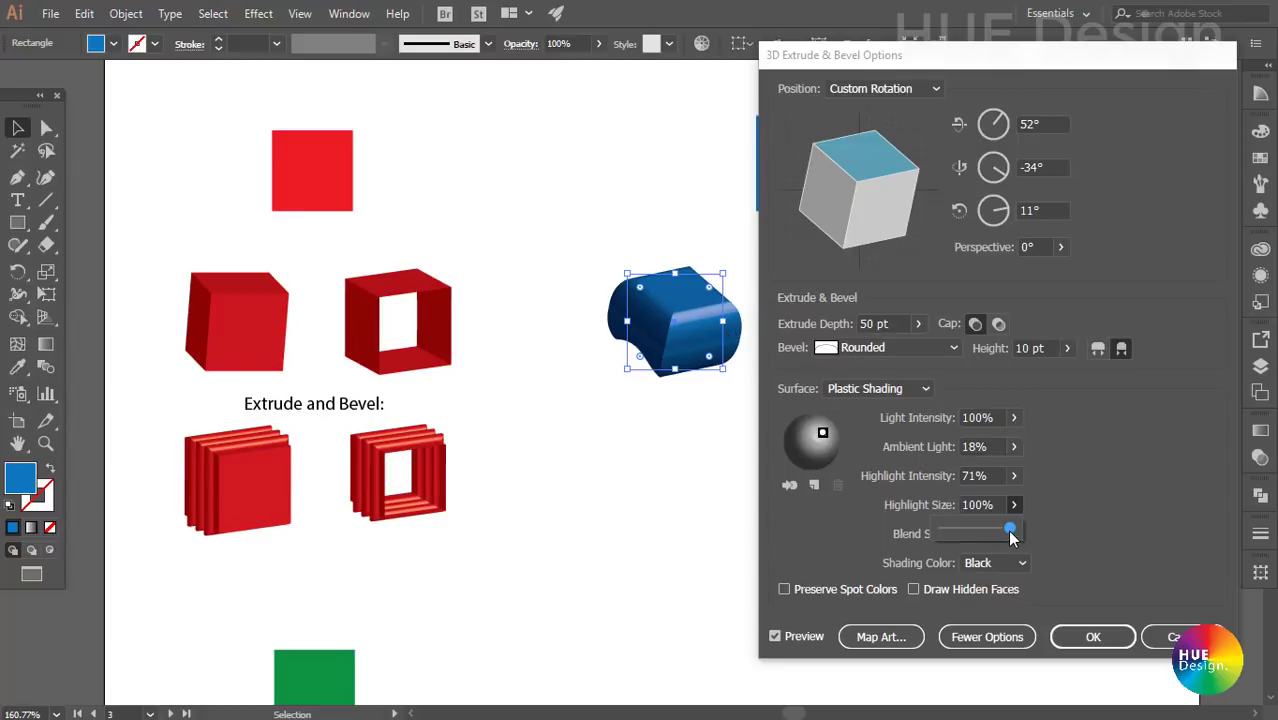
drag(1011, 532, 958, 528)
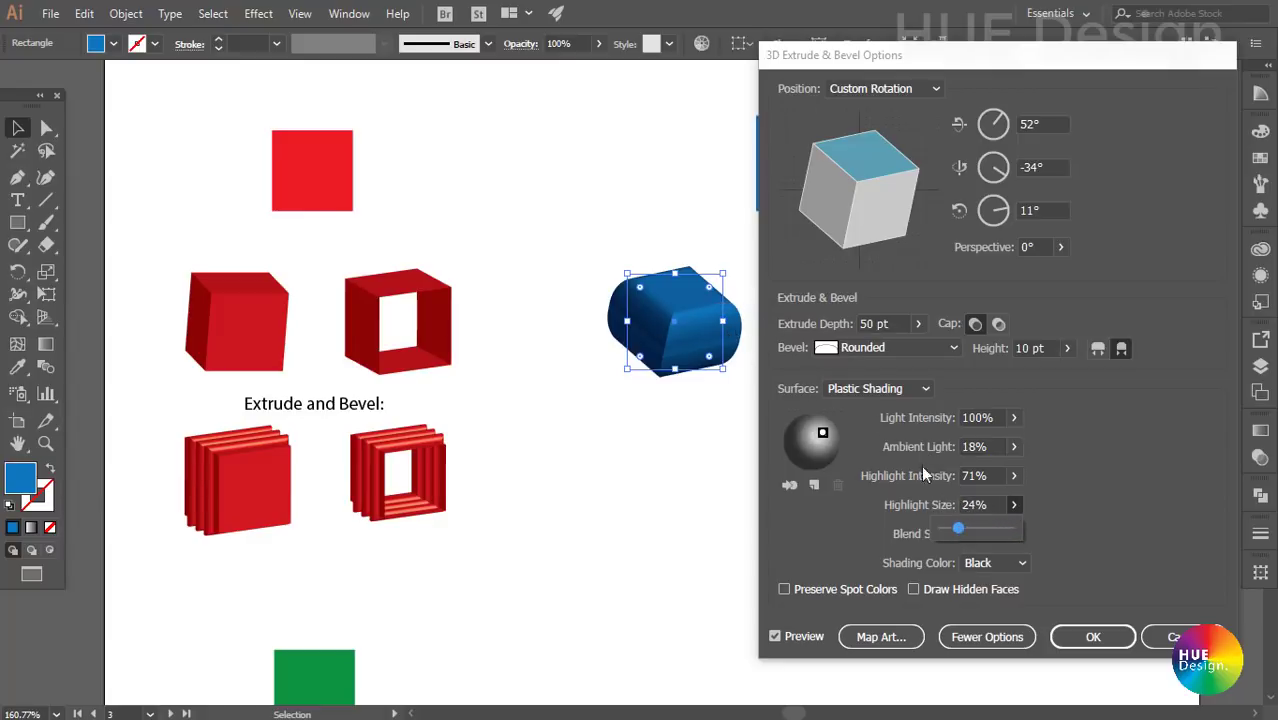
drag(958, 530, 1006, 536)
drag(1006, 533, 1020, 565)
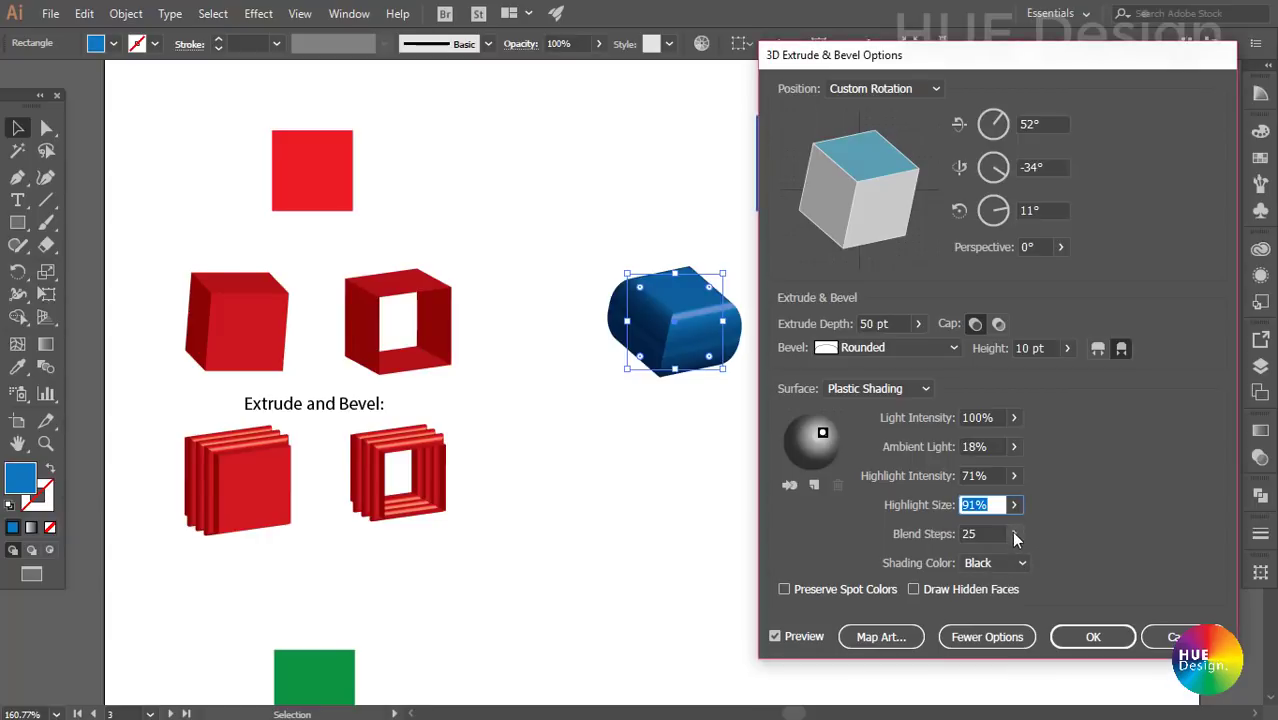
- Set blend steps to 92 after trying 256 and 192, and confirm the value
click(1013, 533)
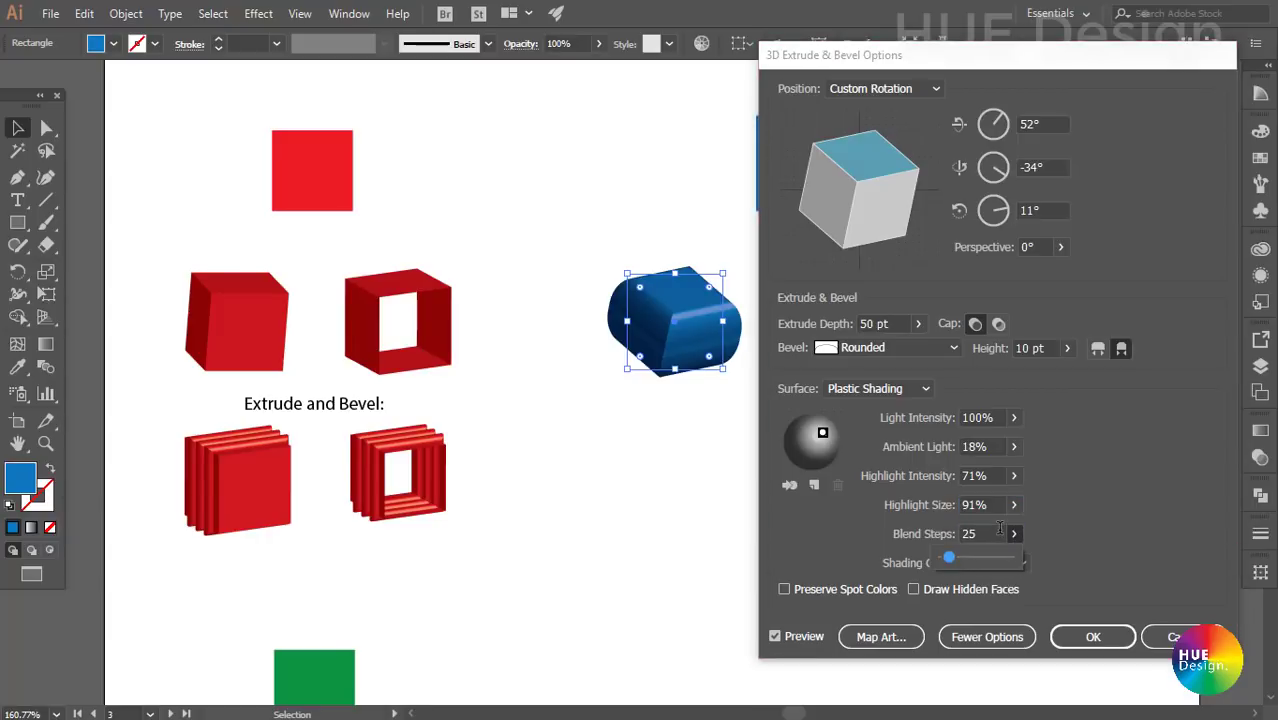
click(950, 562)
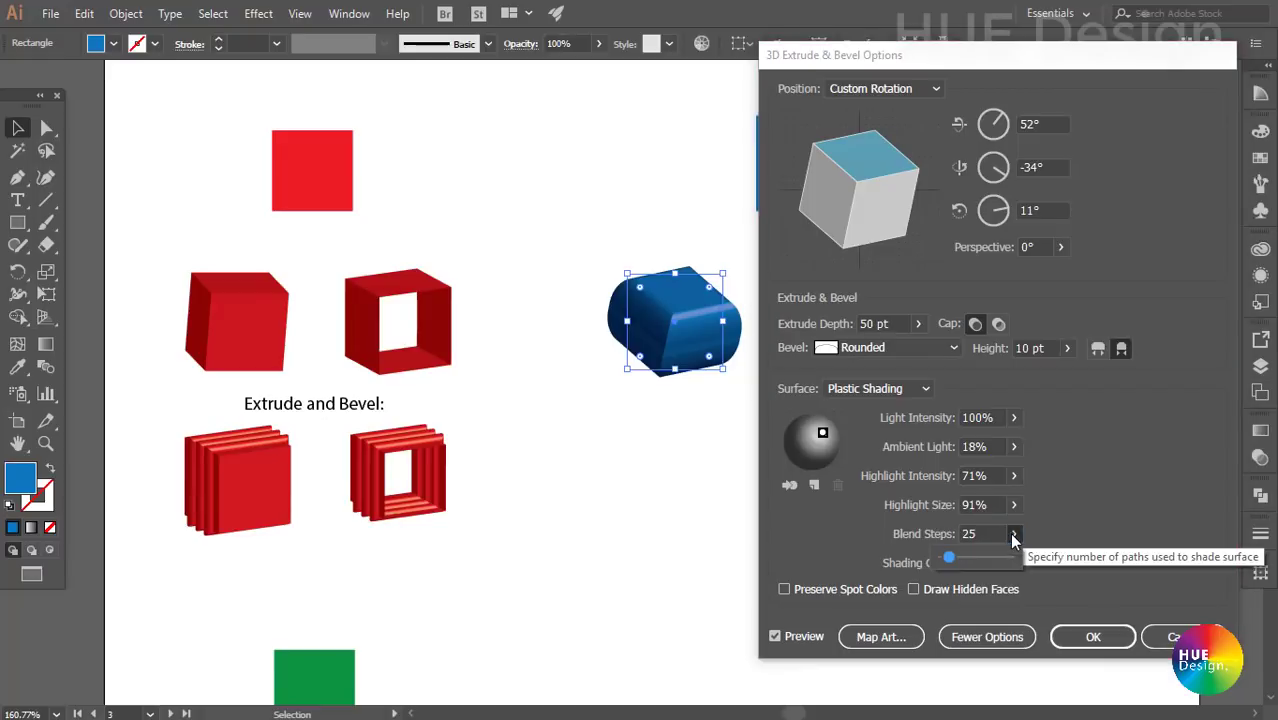
click(1014, 534)
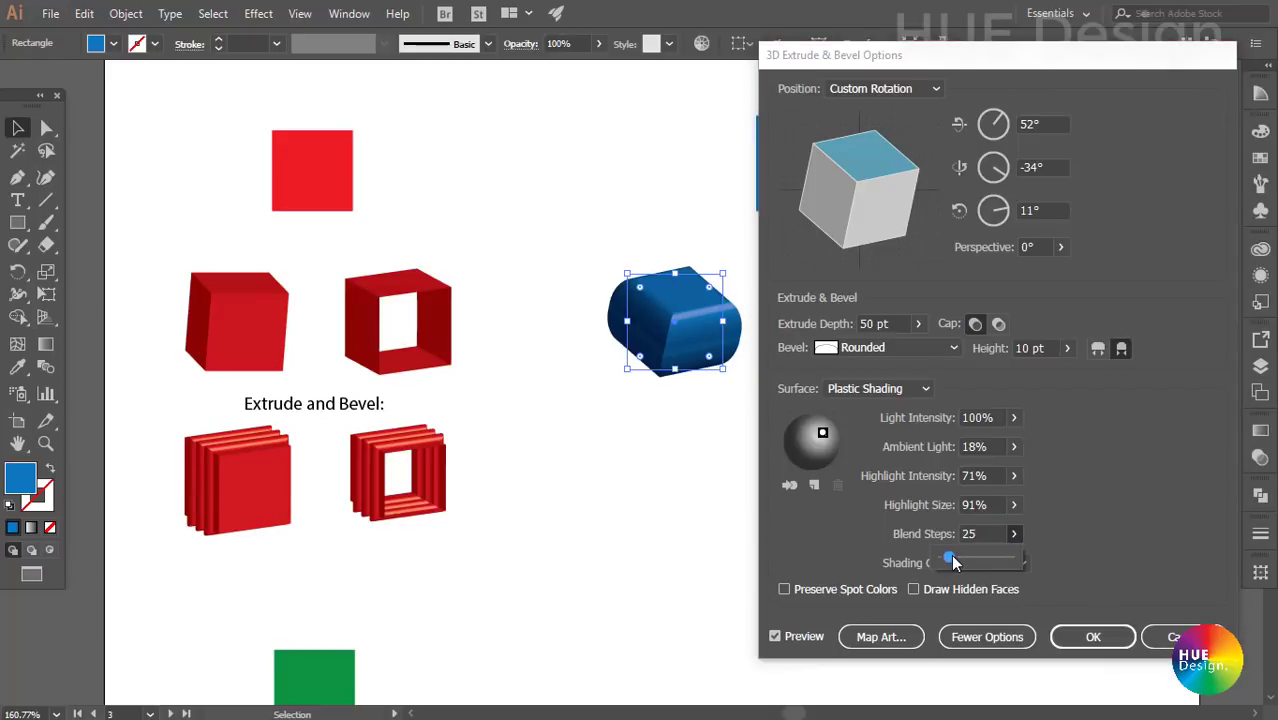
drag(951, 558, 1019, 561)
drag(1019, 561, 928, 562)
mouse_move(946, 563)
mouse_down()
mouse_move(988, 563)
mouse_move(967, 563)
mouse_up()
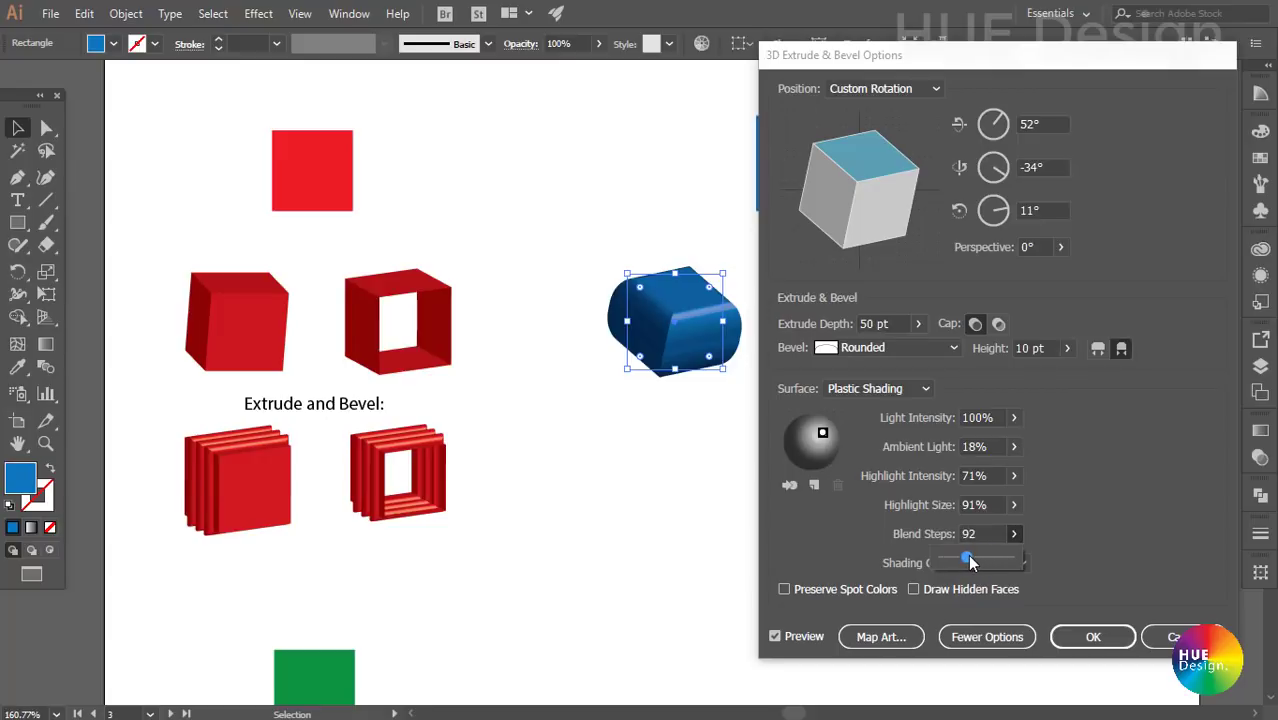
click(1085, 507)
key(Tab)
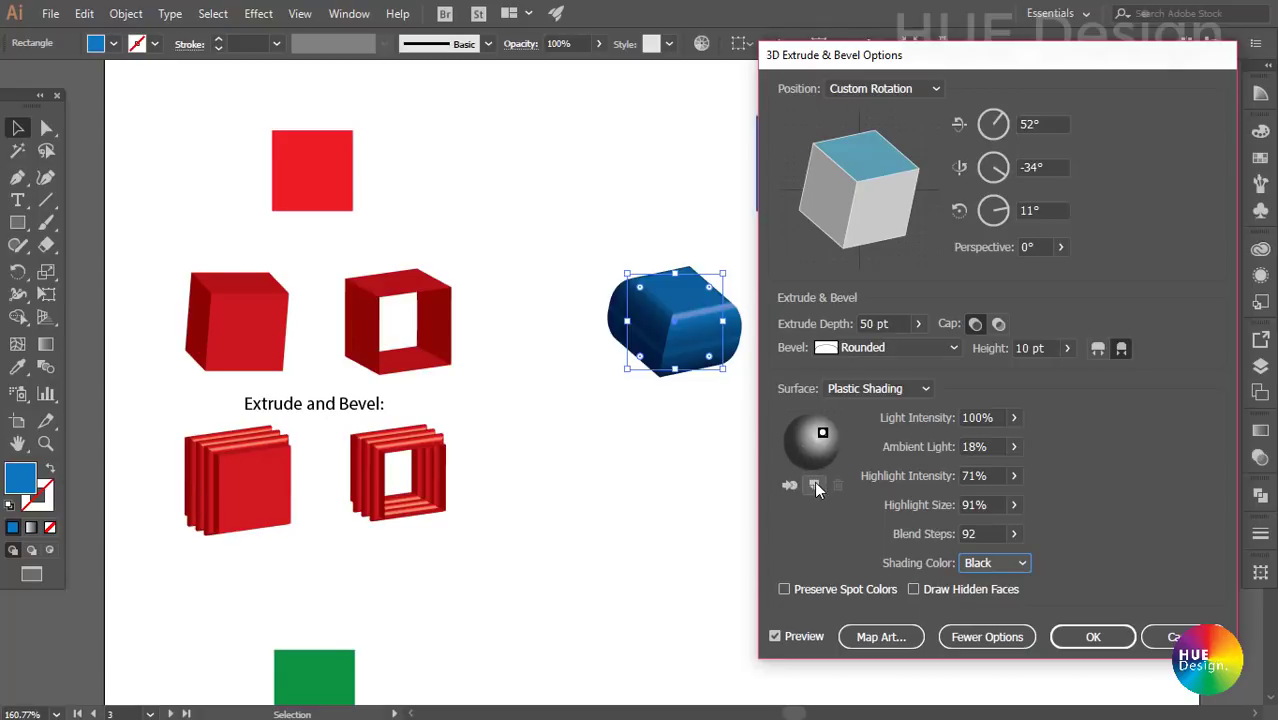
- Add a second light to the blue cube's shading, positioned at the lower left of the sphere
click(814, 483)
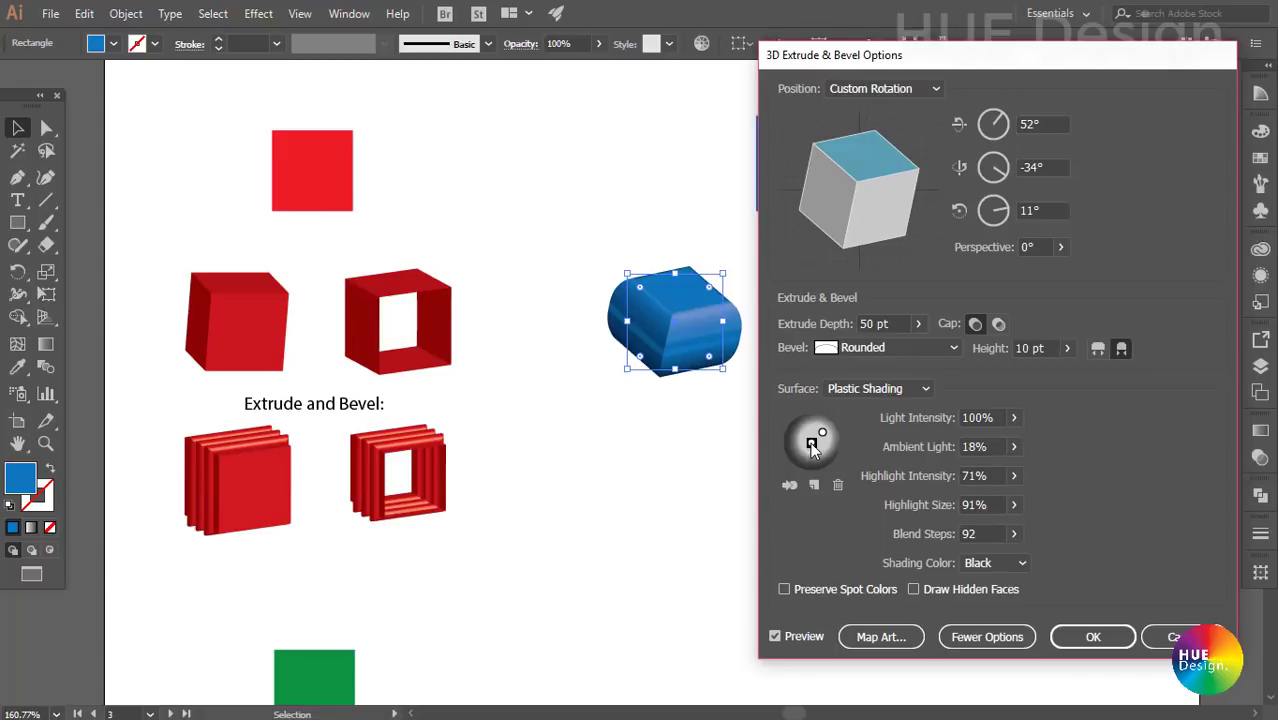
drag(811, 443, 826, 462)
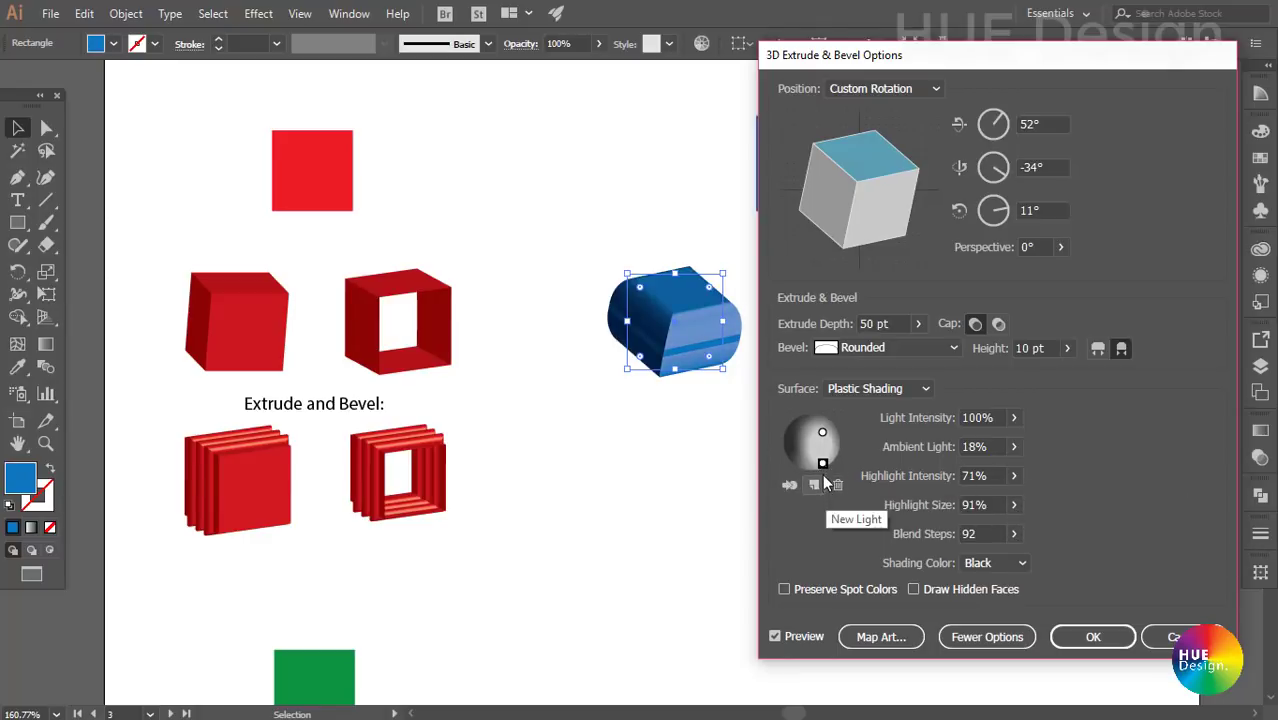
click(790, 485)
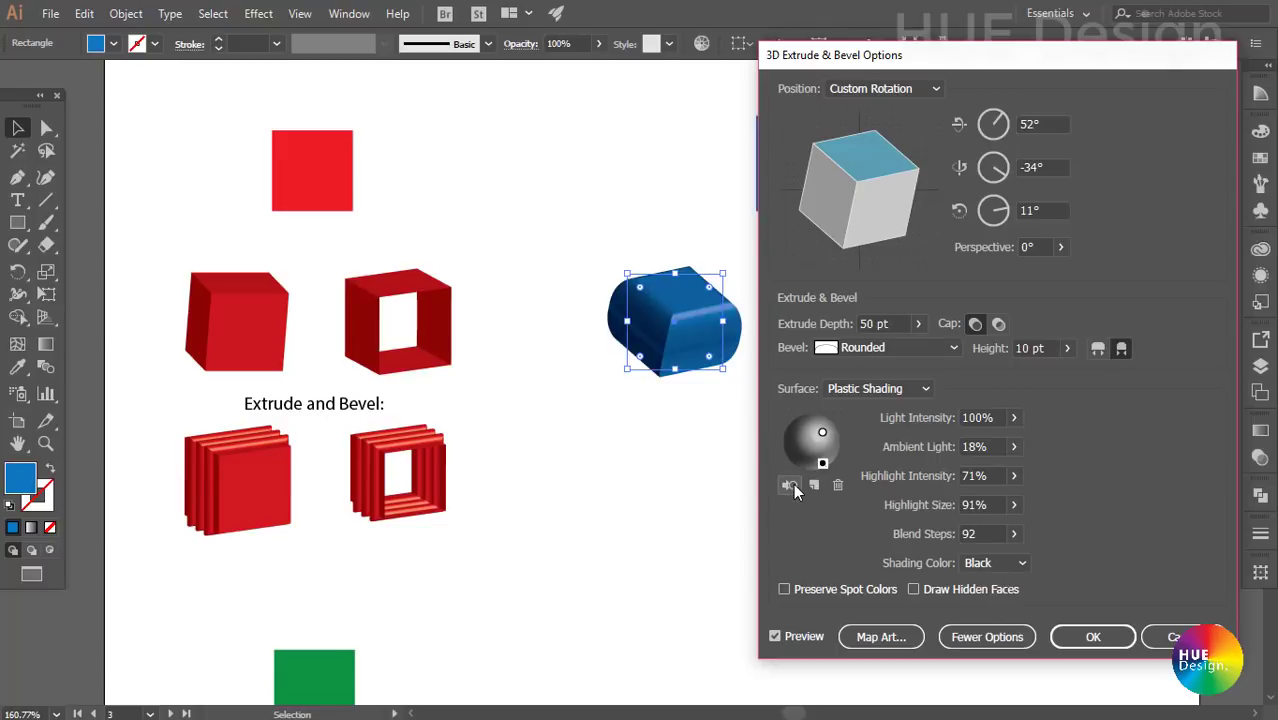
drag(822, 463, 802, 463)
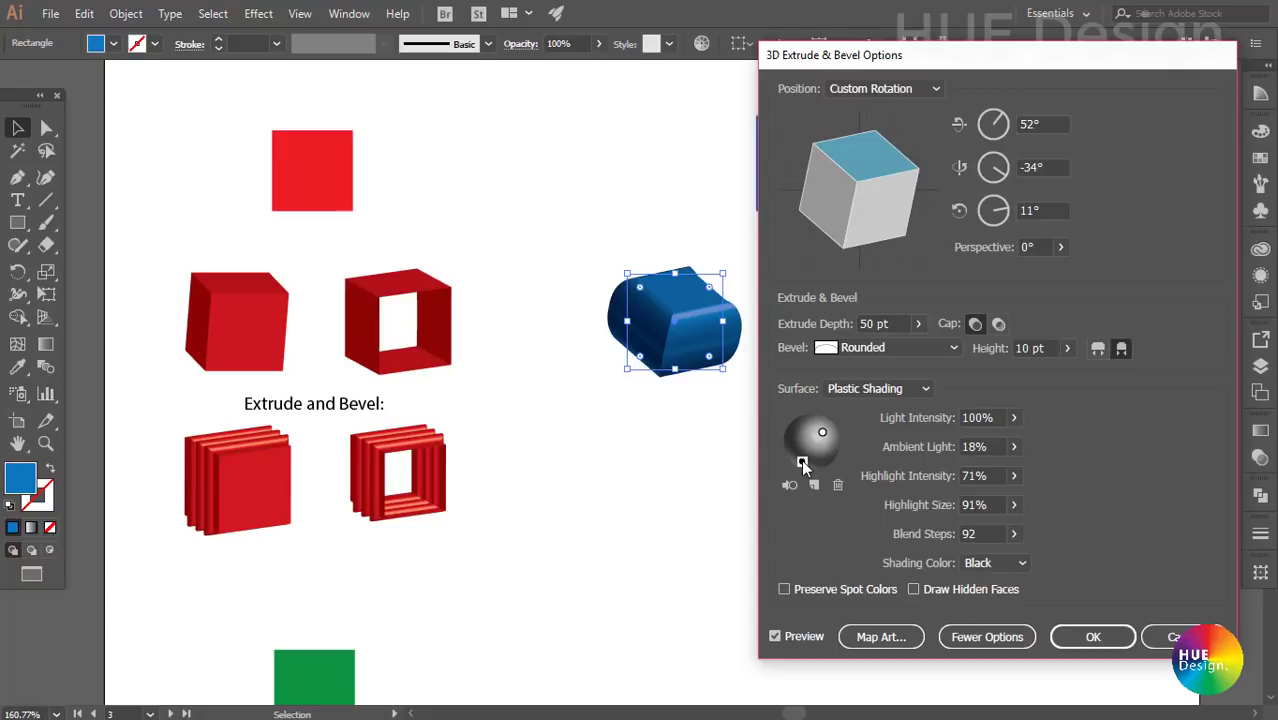
drag(802, 468, 806, 473)
drag(806, 473, 805, 469)
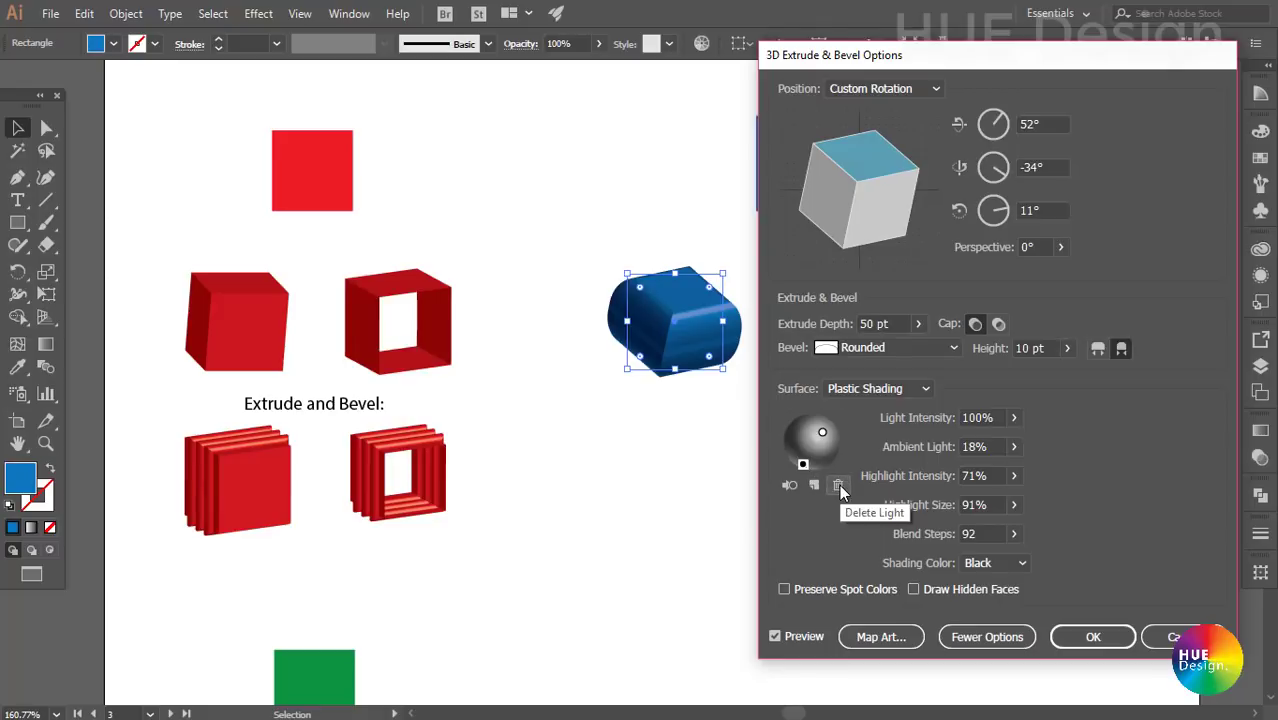
- Delete the extra light, set Bevel to None, and commit the blue cube's 3D settings
click(839, 486)
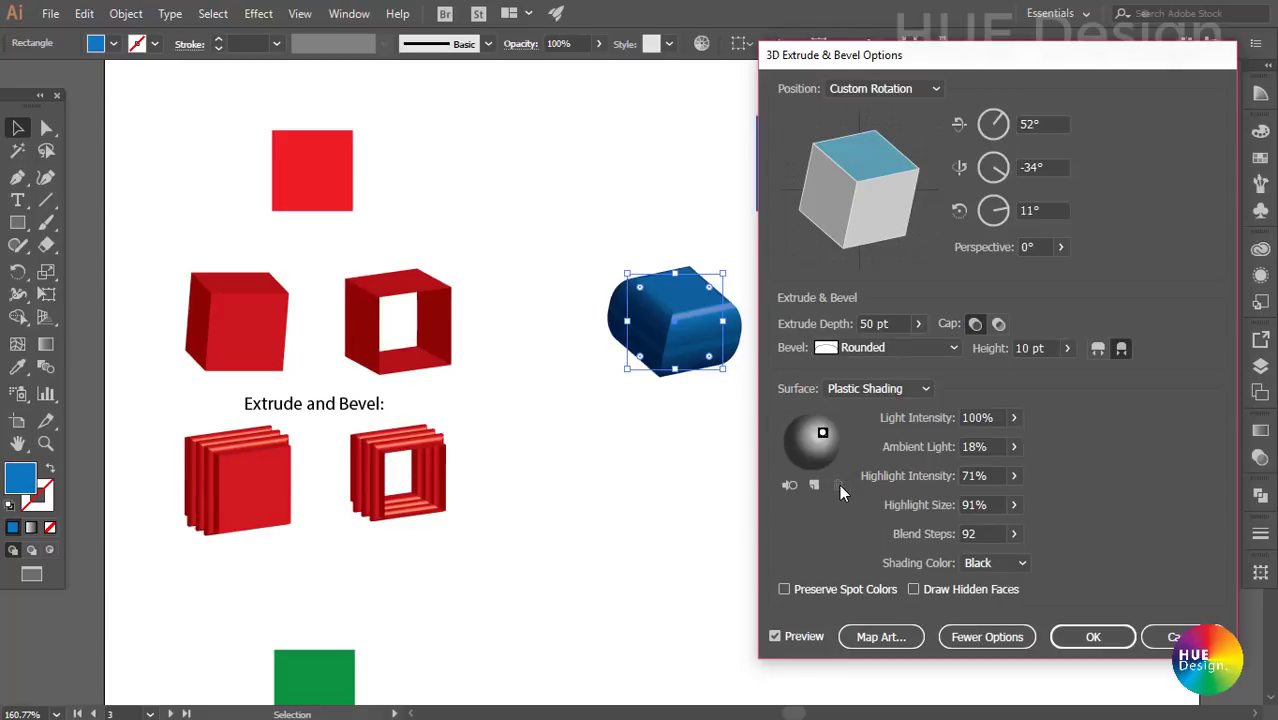
click(988, 637)
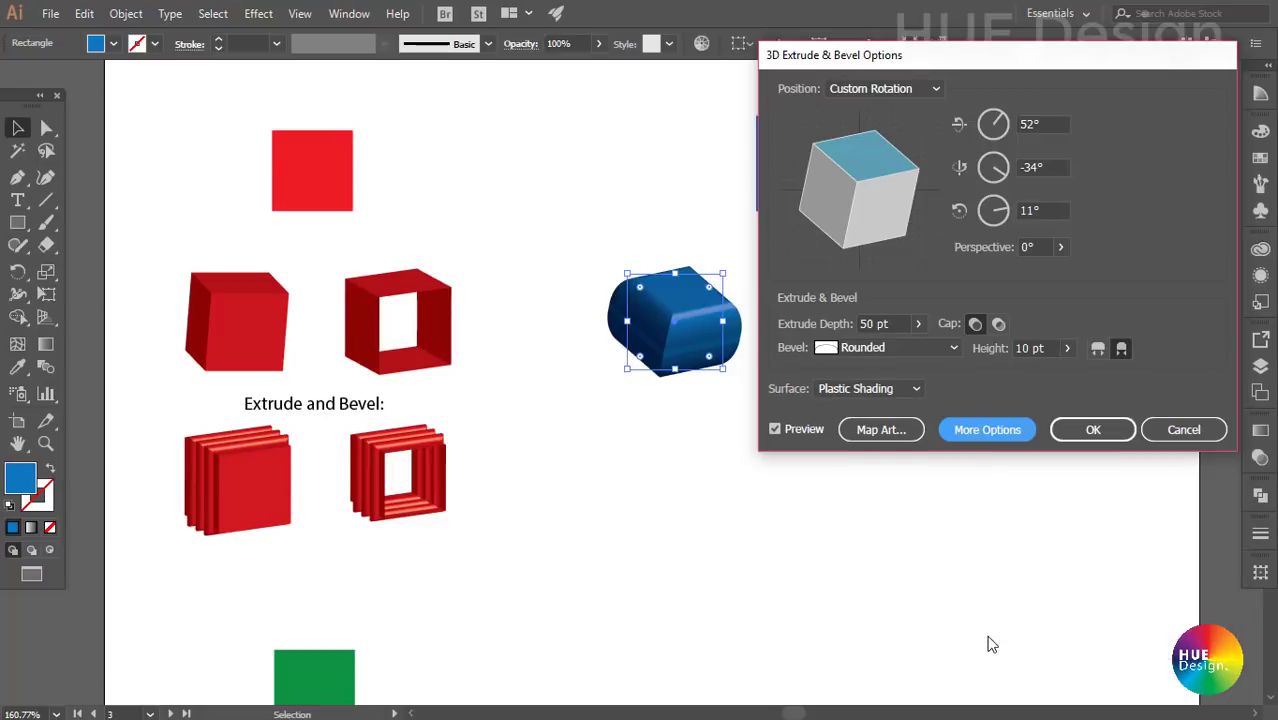
drag(1050, 60, 1042, 119)
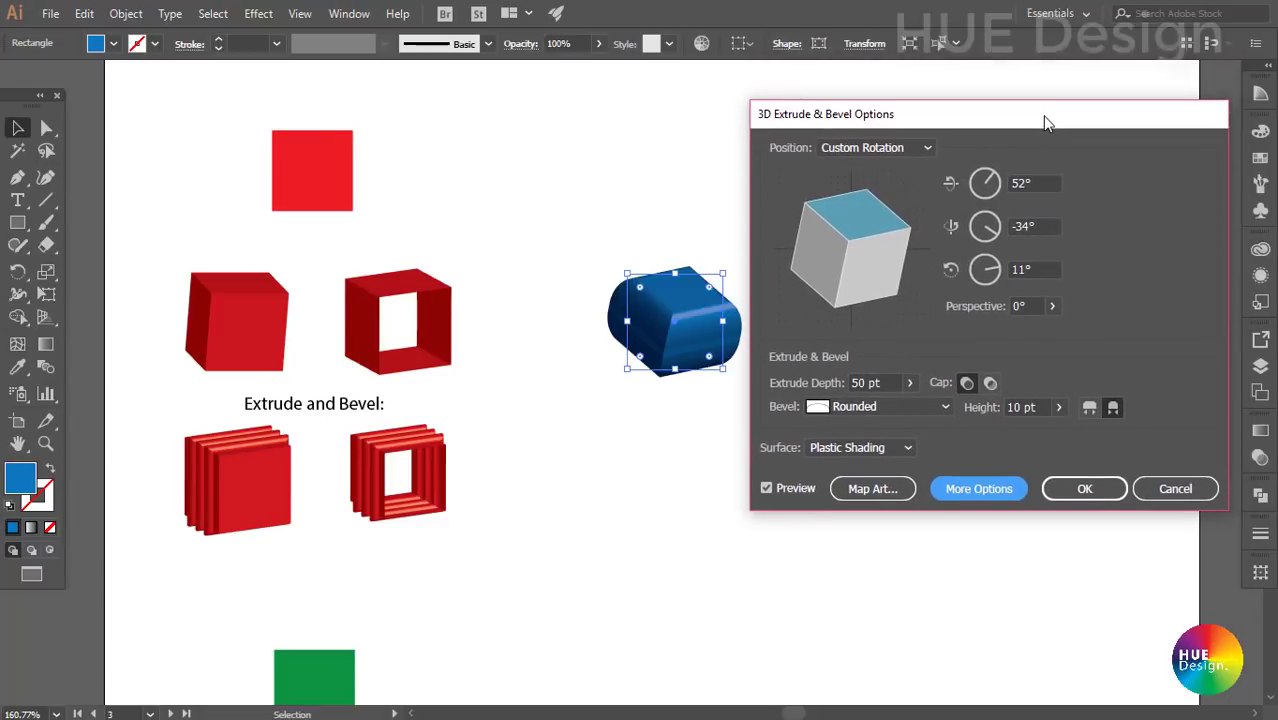
click(880, 406)
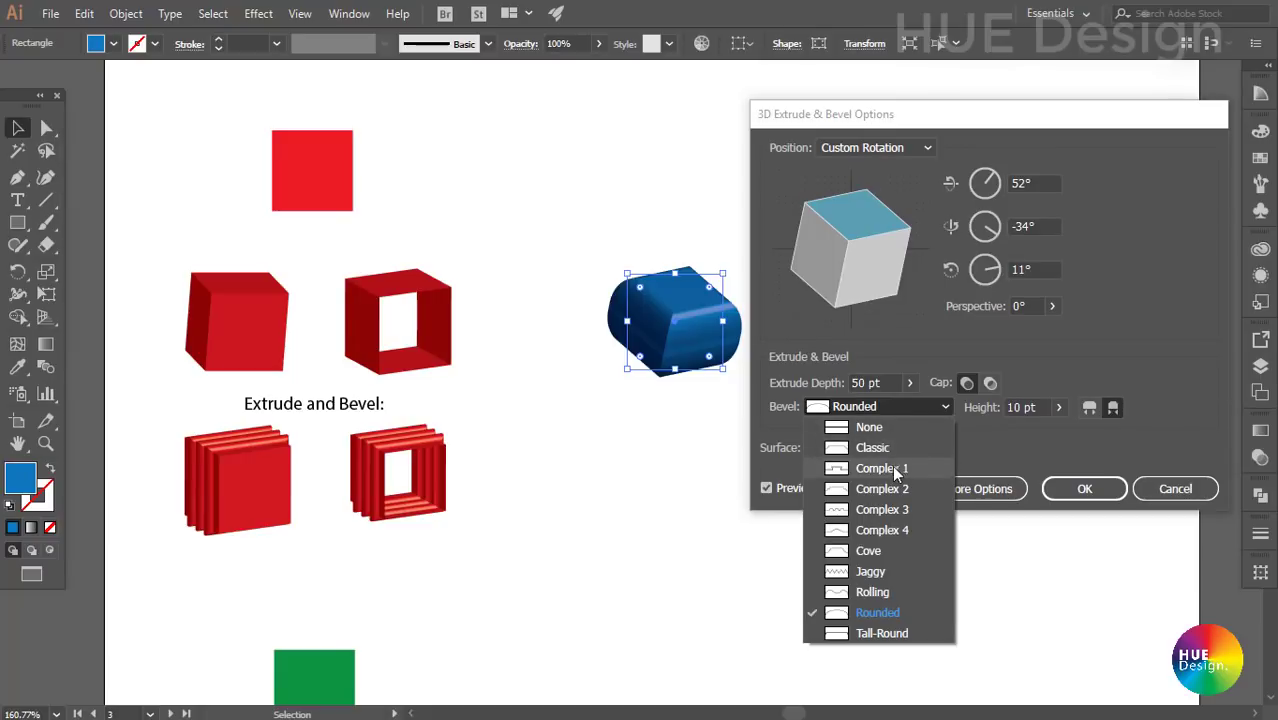
click(884, 427)
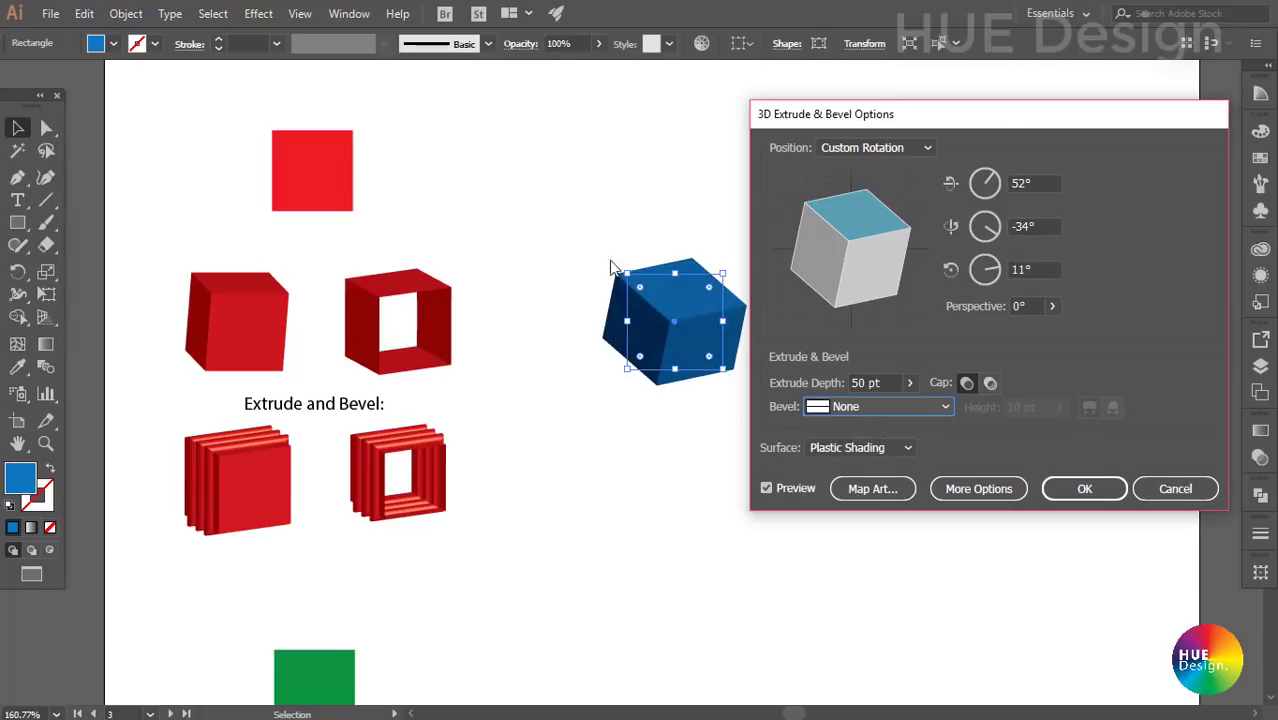
drag(999, 116, 1024, 104)
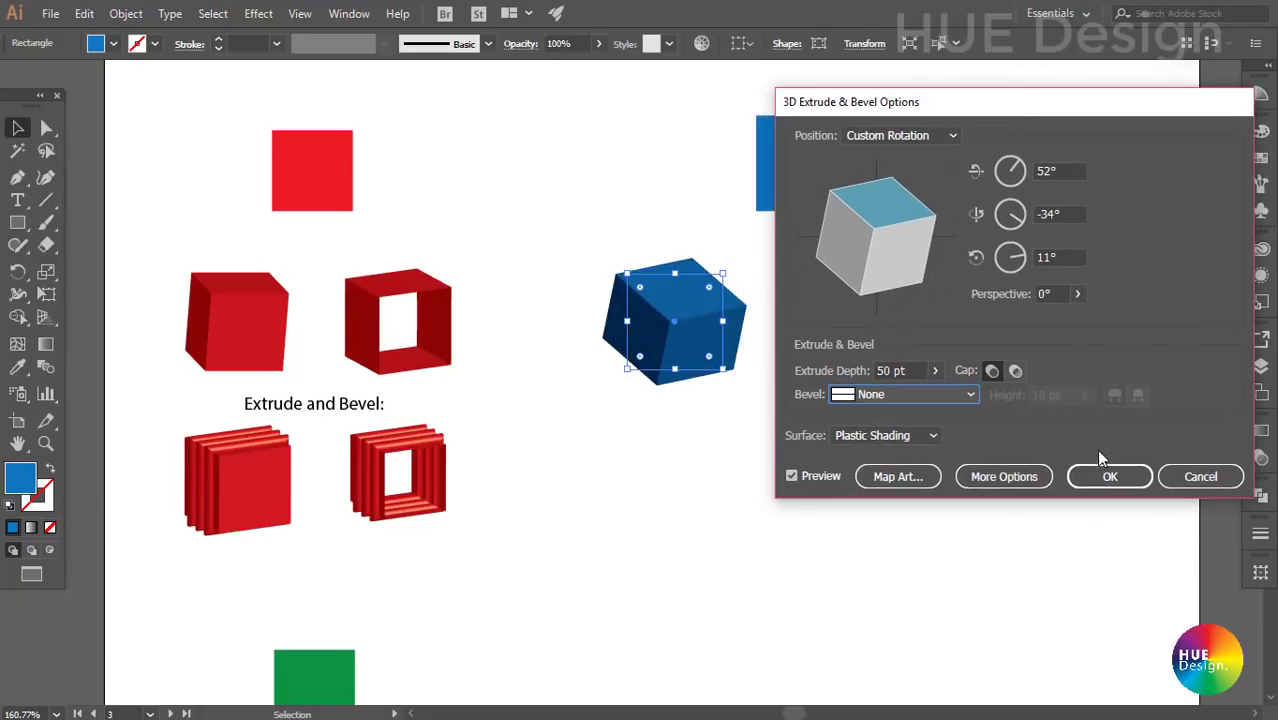
click(1109, 477)
click(784, 319)
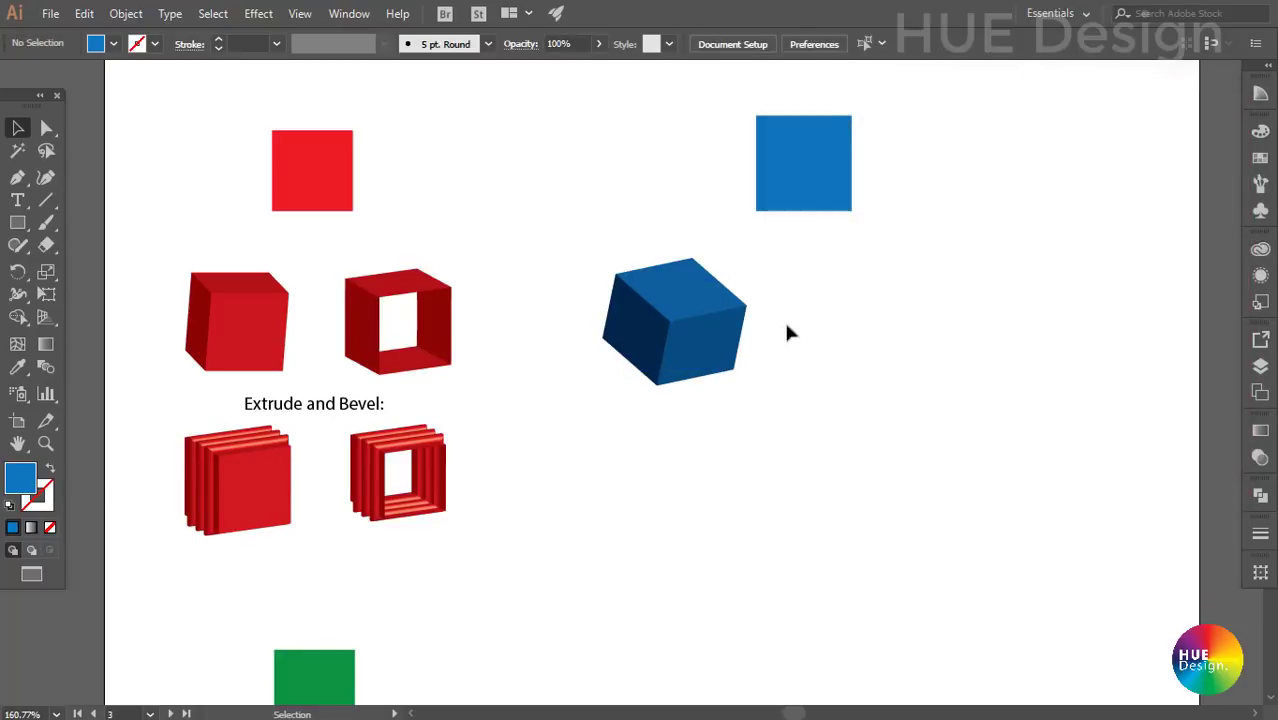
- Duplicate the flat blue square and place the copy to the right of the cube
click(685, 338)
click(833, 320)
click(700, 340)
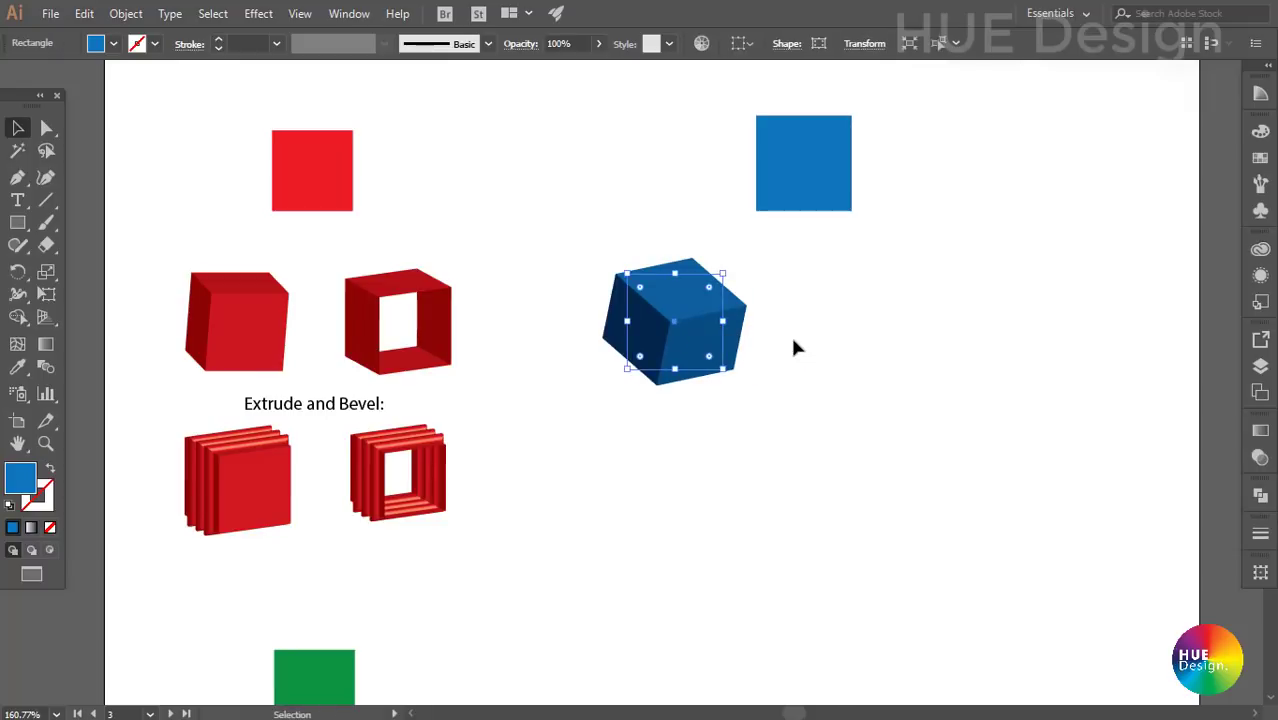
click(810, 170)
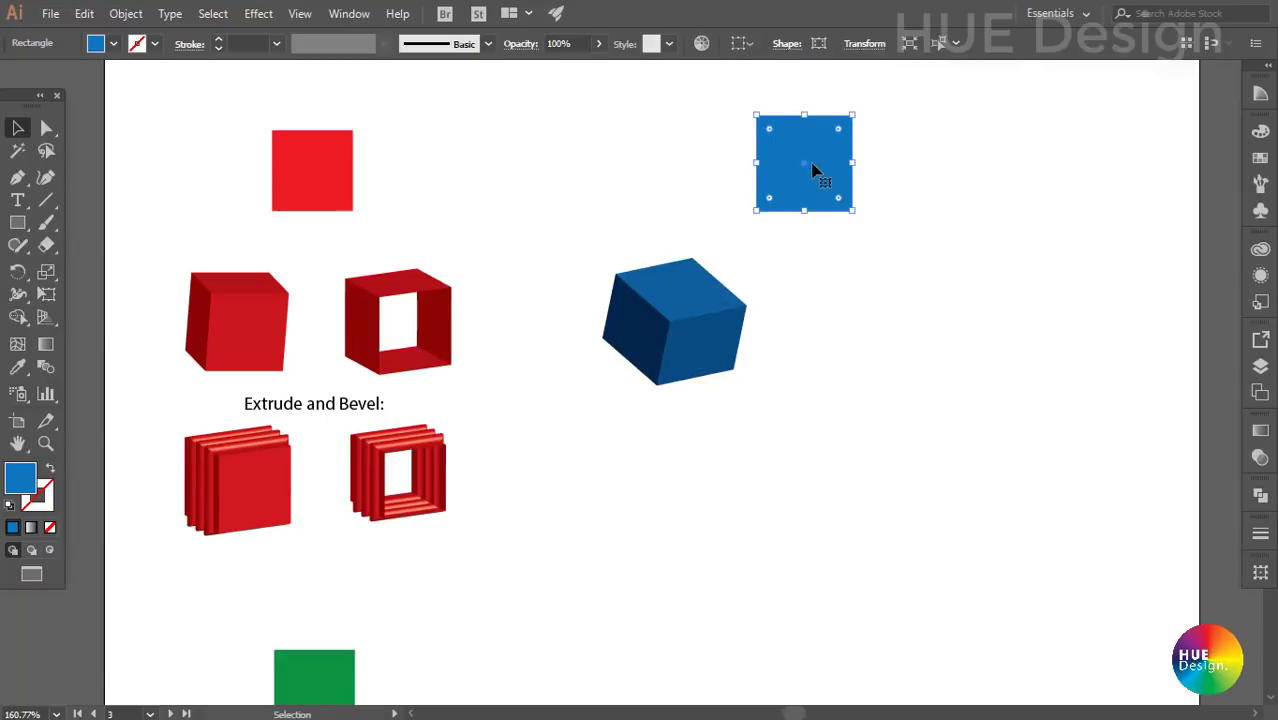
drag(812, 170, 882, 328)
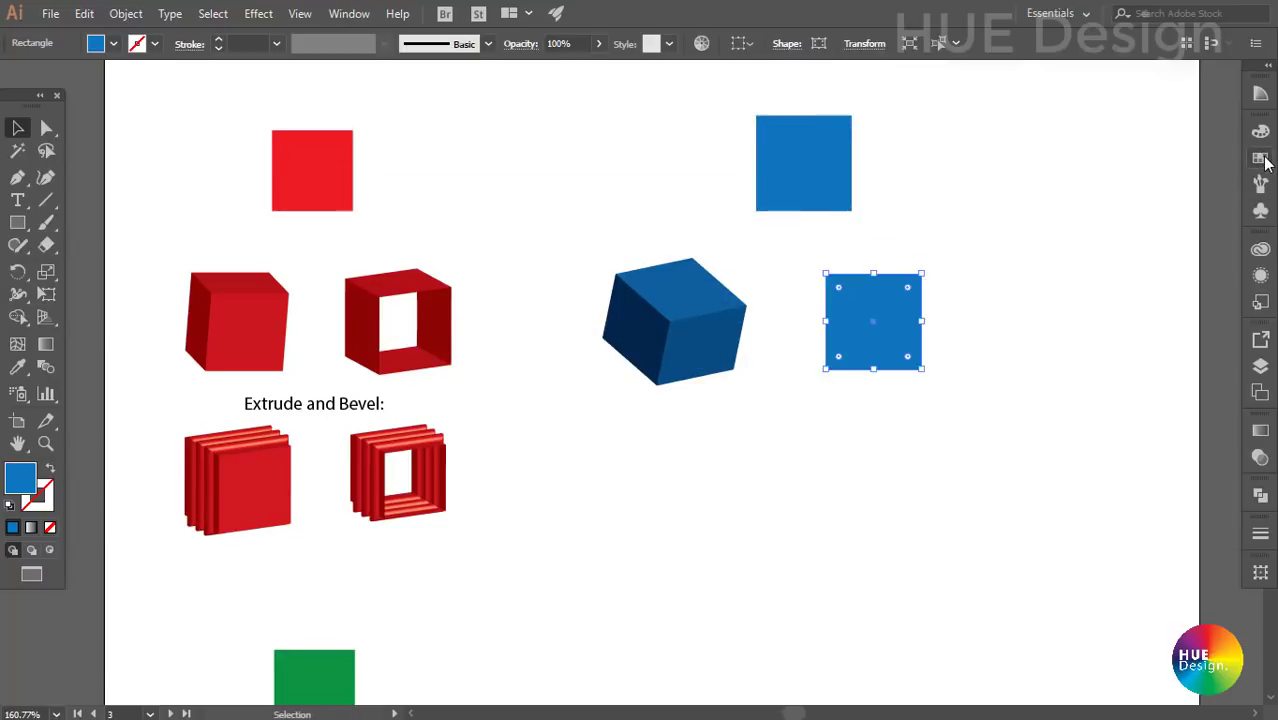
- Apply 3D Extrude & Bevel to the copy, tilted, with Complex 2 bevel, Cap off and Preview on
click(258, 14)
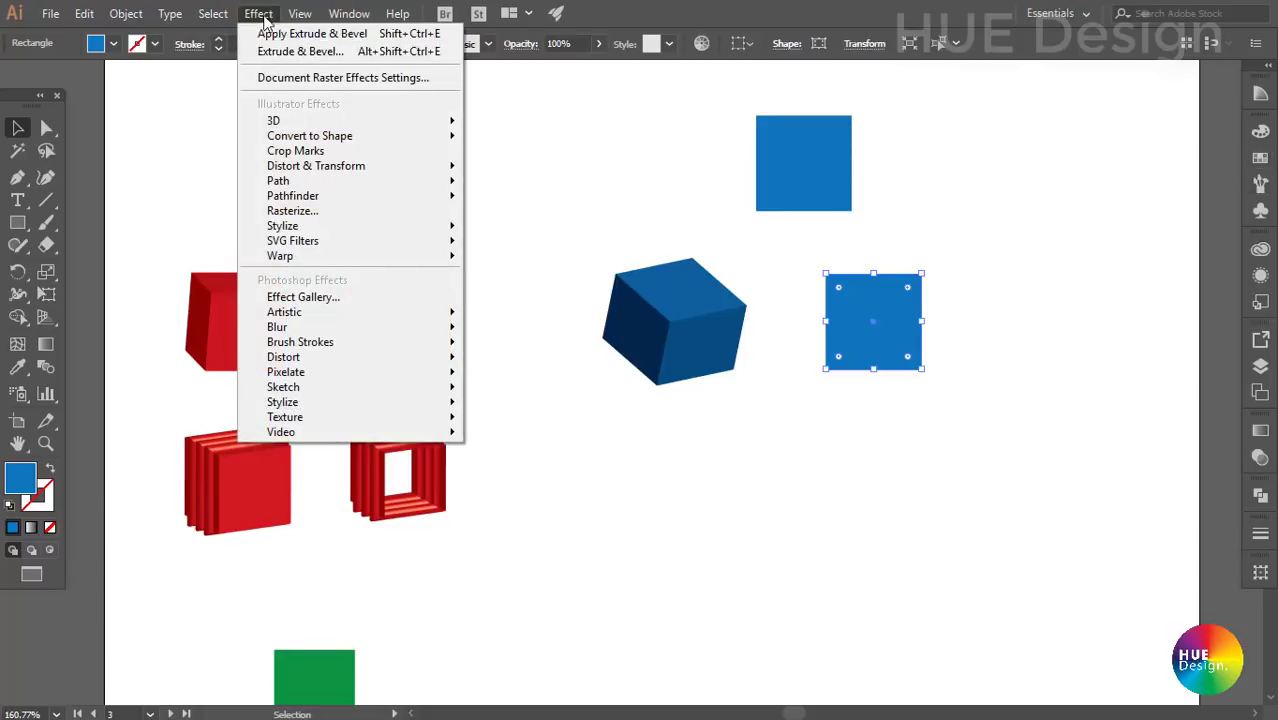
mouse_move(273, 120)
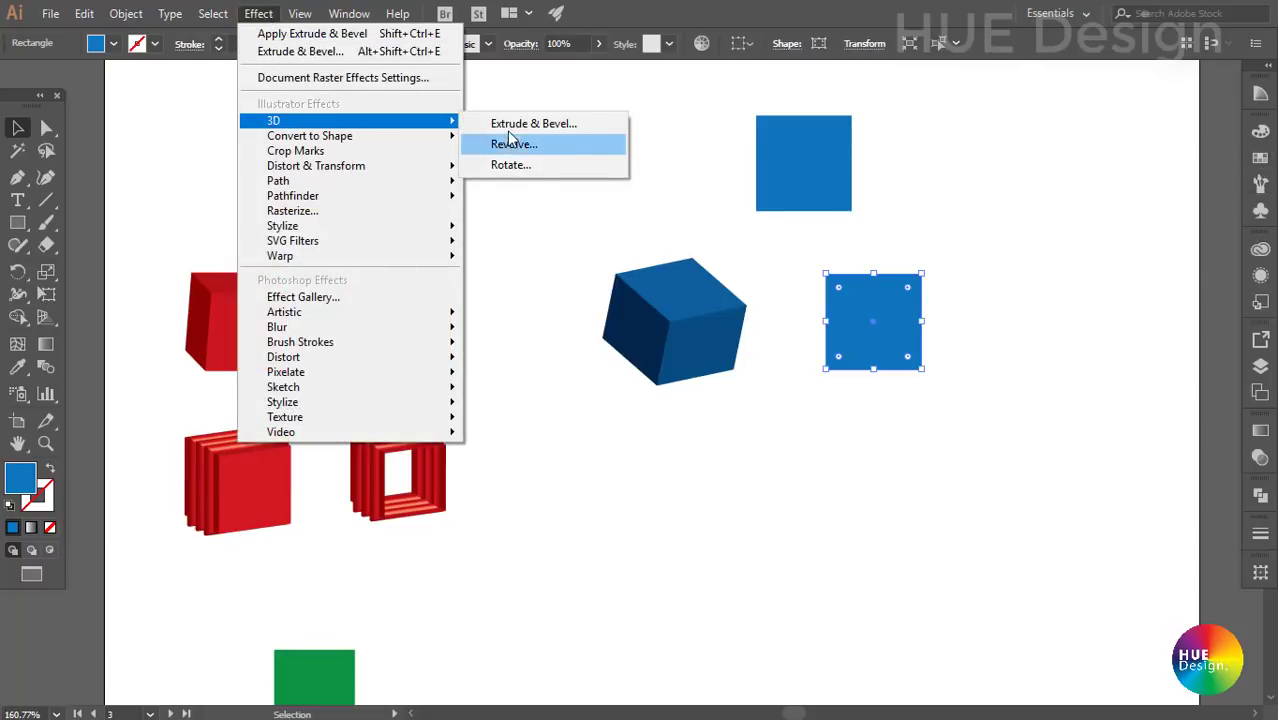
click(511, 128)
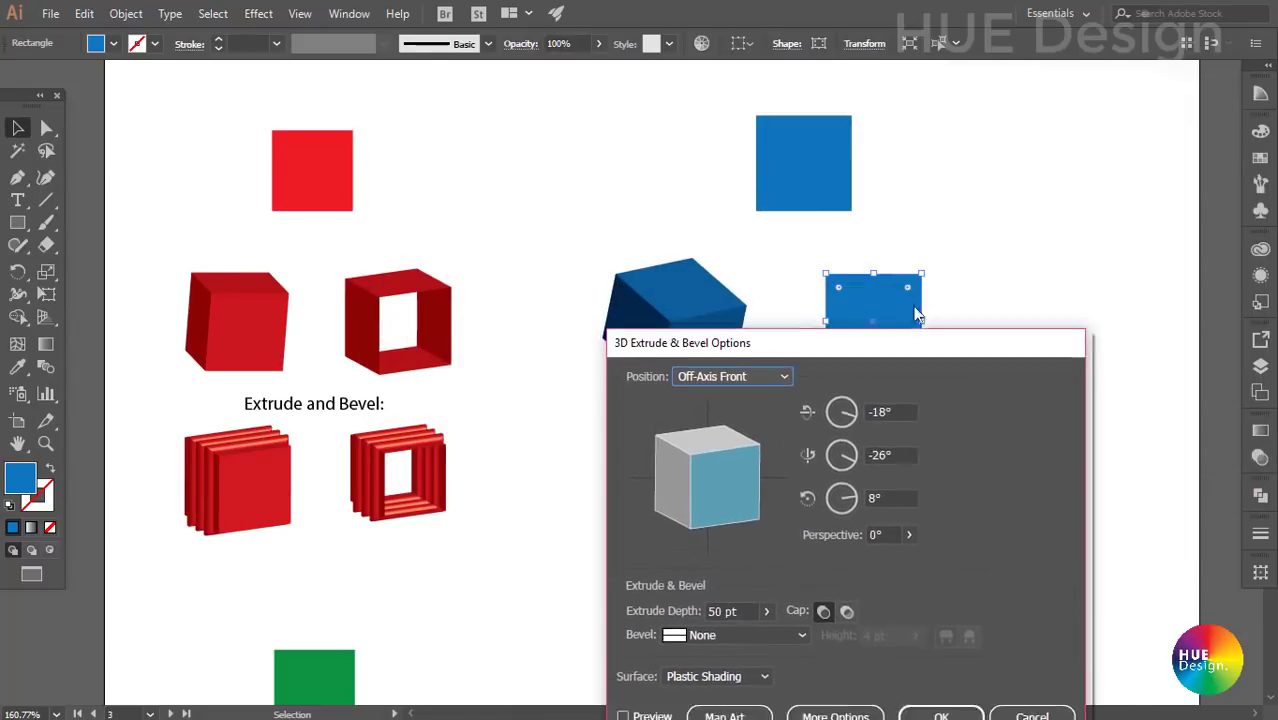
drag(999, 118, 491, 150)
mouse_move(372, 245)
mouse_down()
mouse_move(385, 265)
mouse_move(370, 285)
mouse_up()
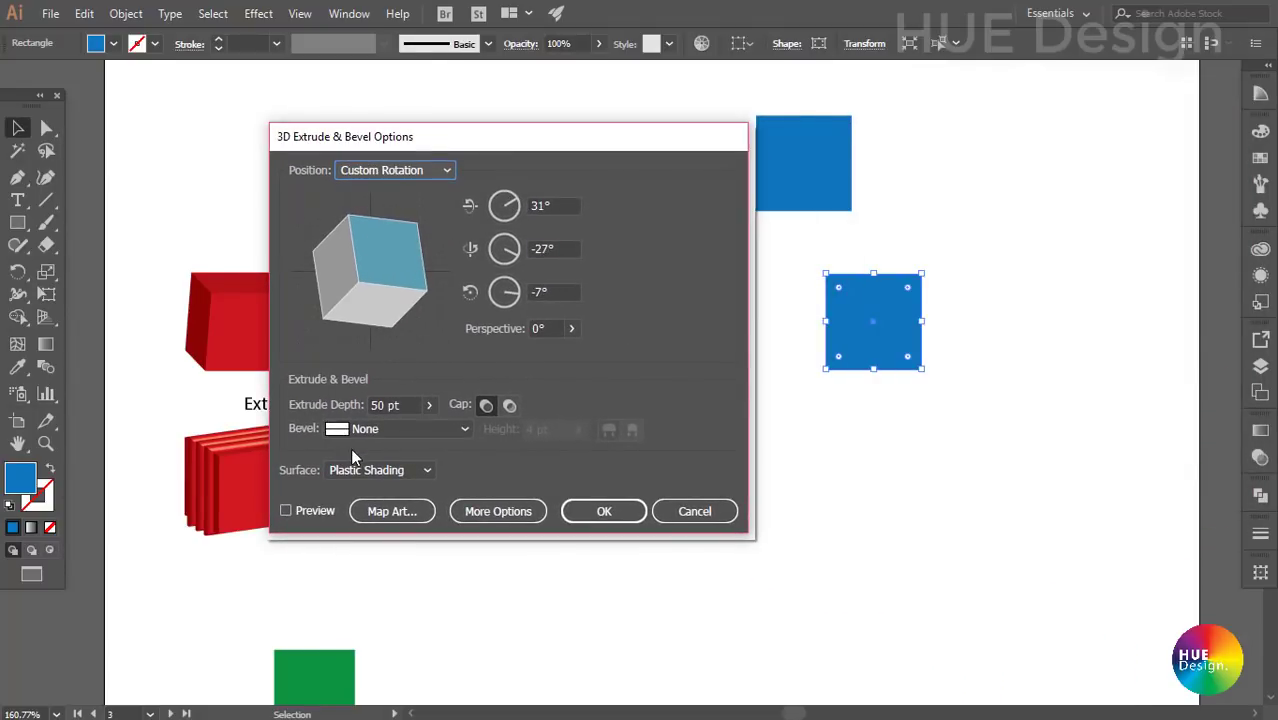
click(400, 429)
click(397, 505)
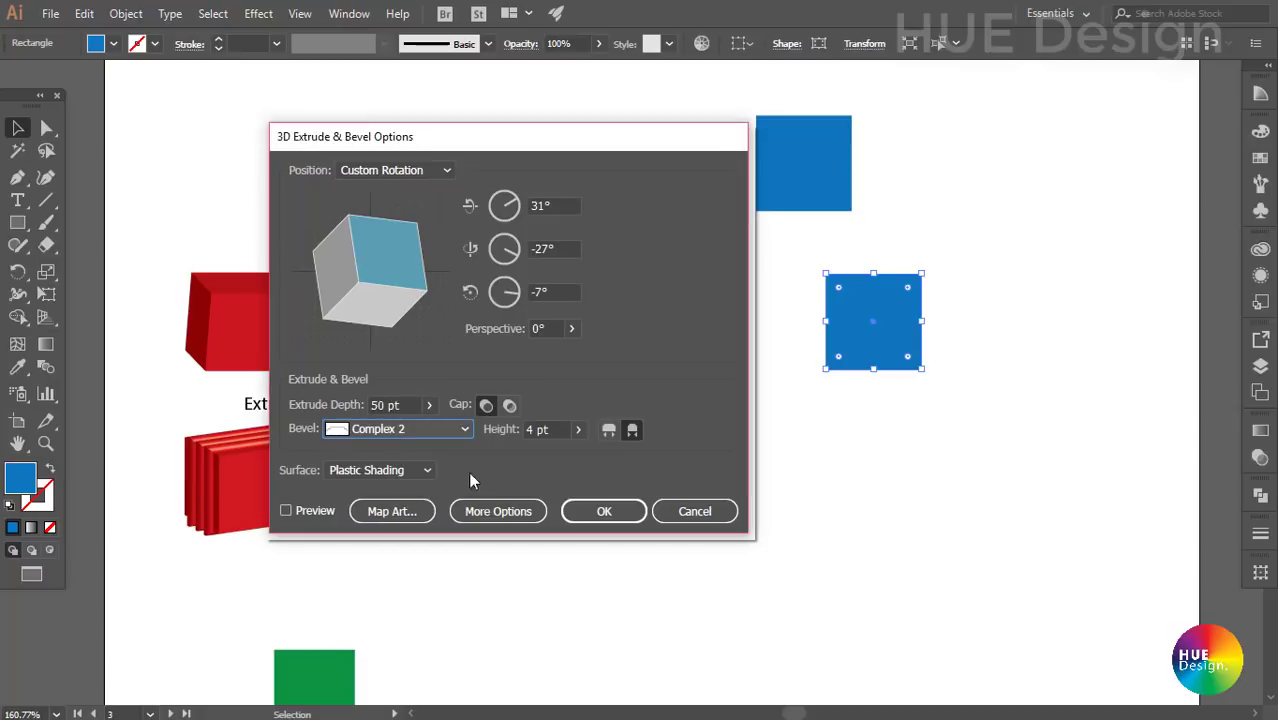
click(509, 405)
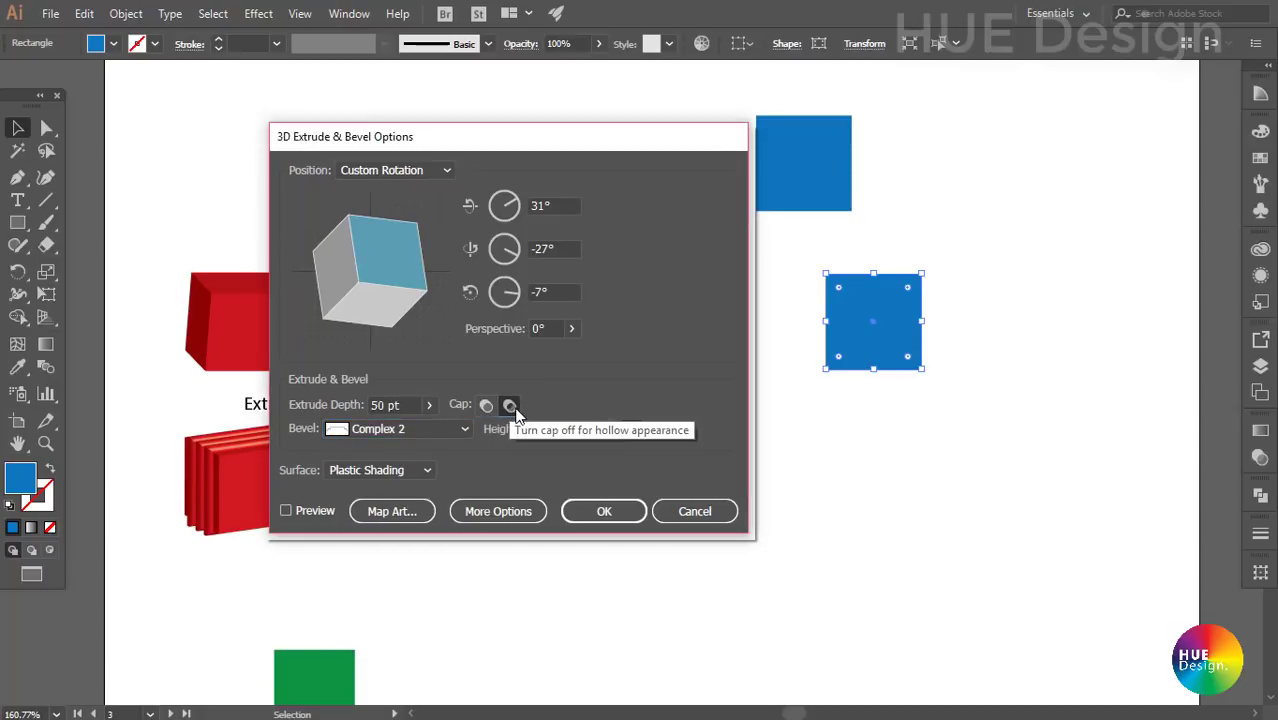
click(286, 511)
- After trying the Classic bevel, set Bevel to None, re-rotate the extrusion, and apply it
click(400, 429)
click(391, 469)
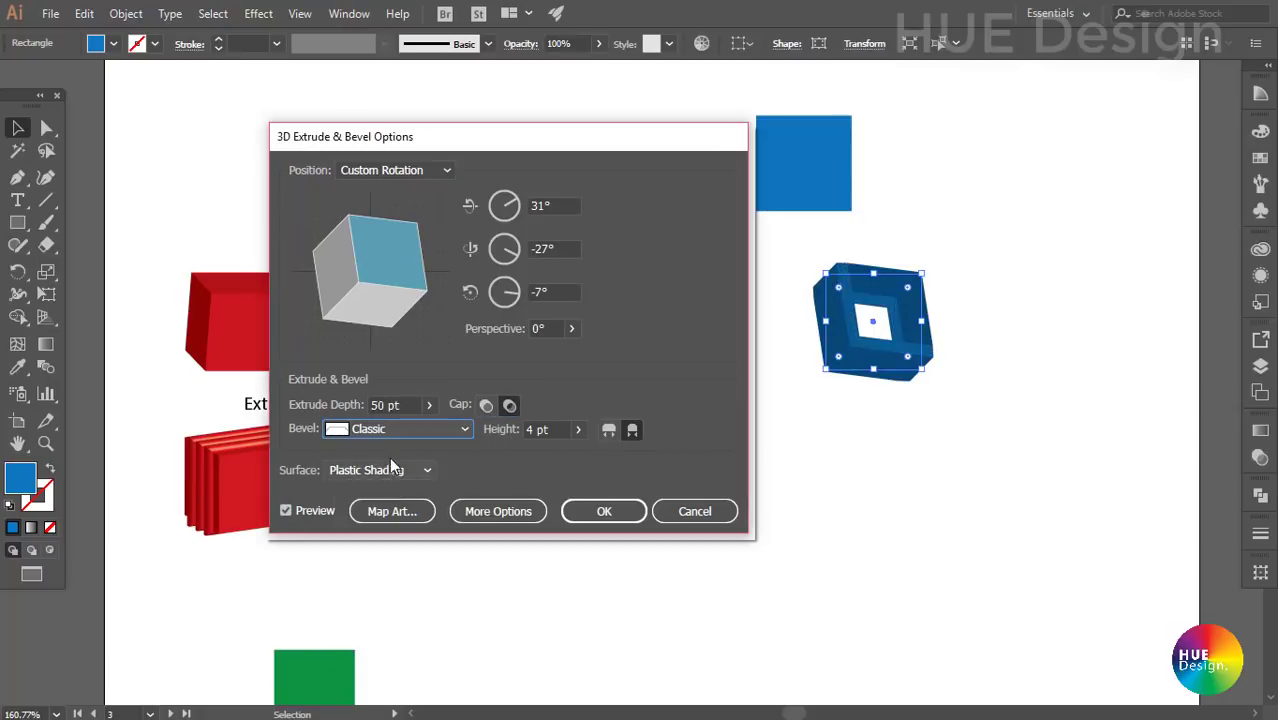
click(385, 429)
click(386, 451)
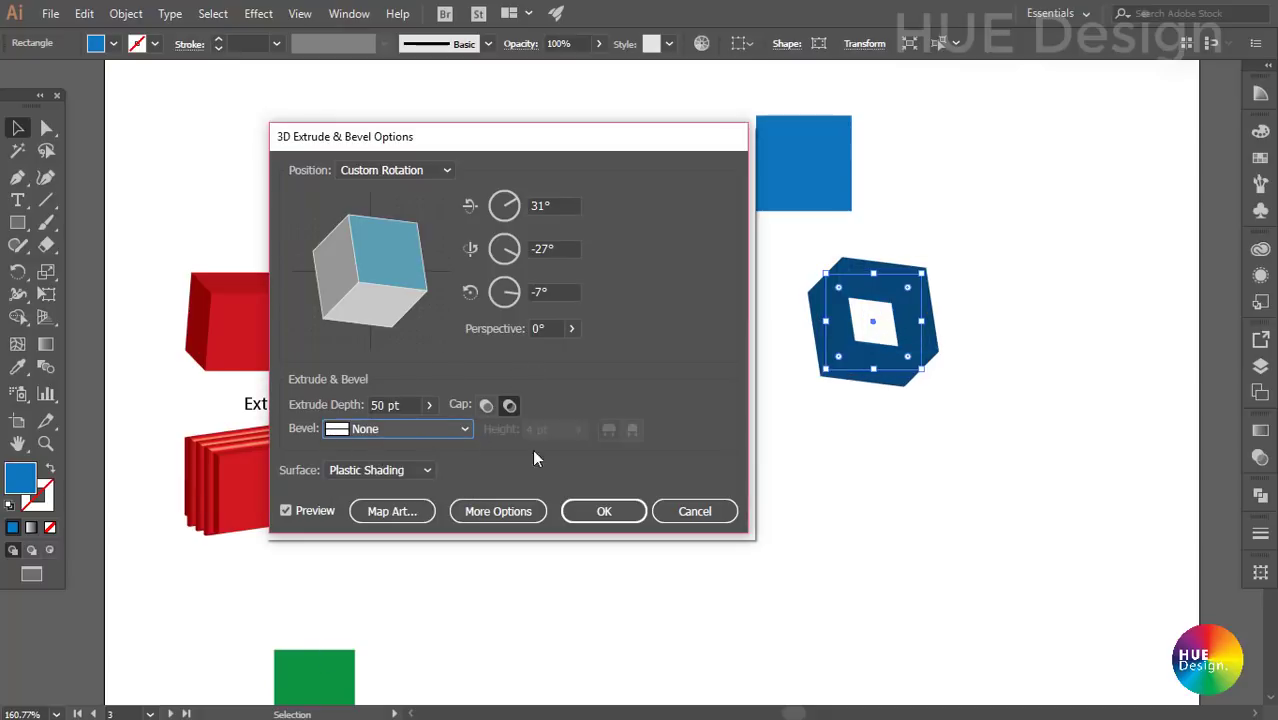
drag(414, 283, 406, 252)
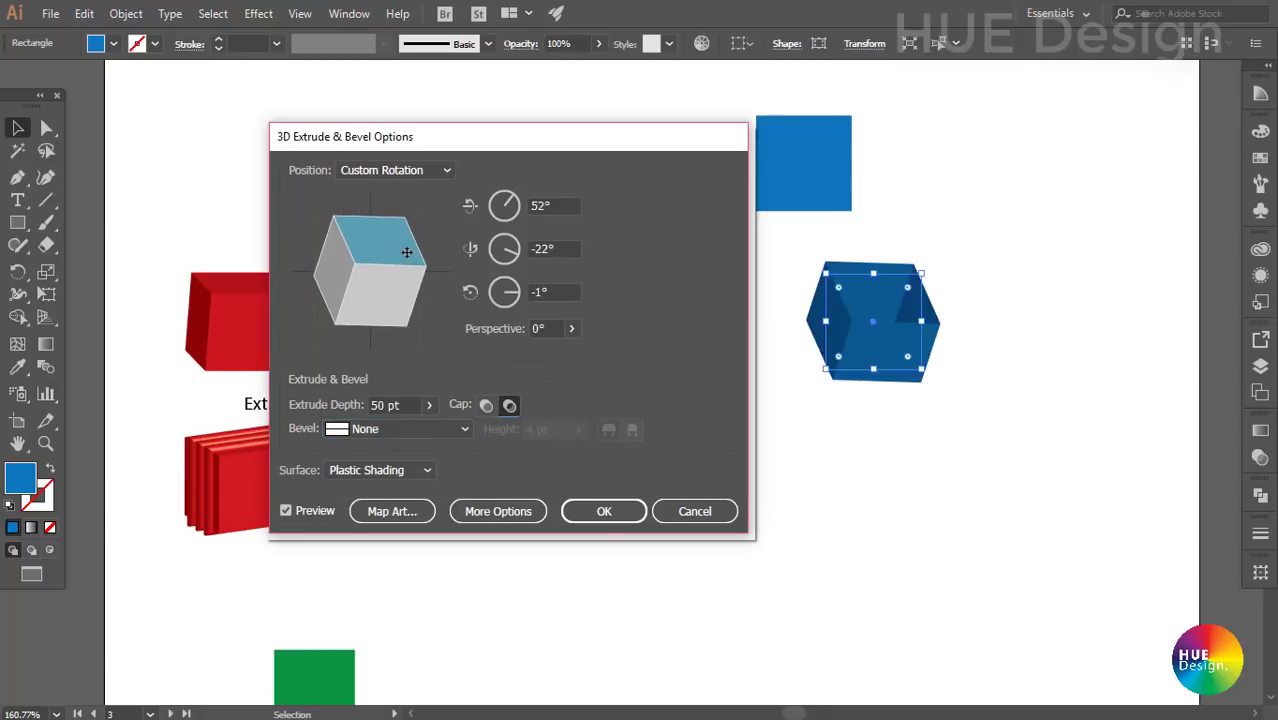
click(602, 511)
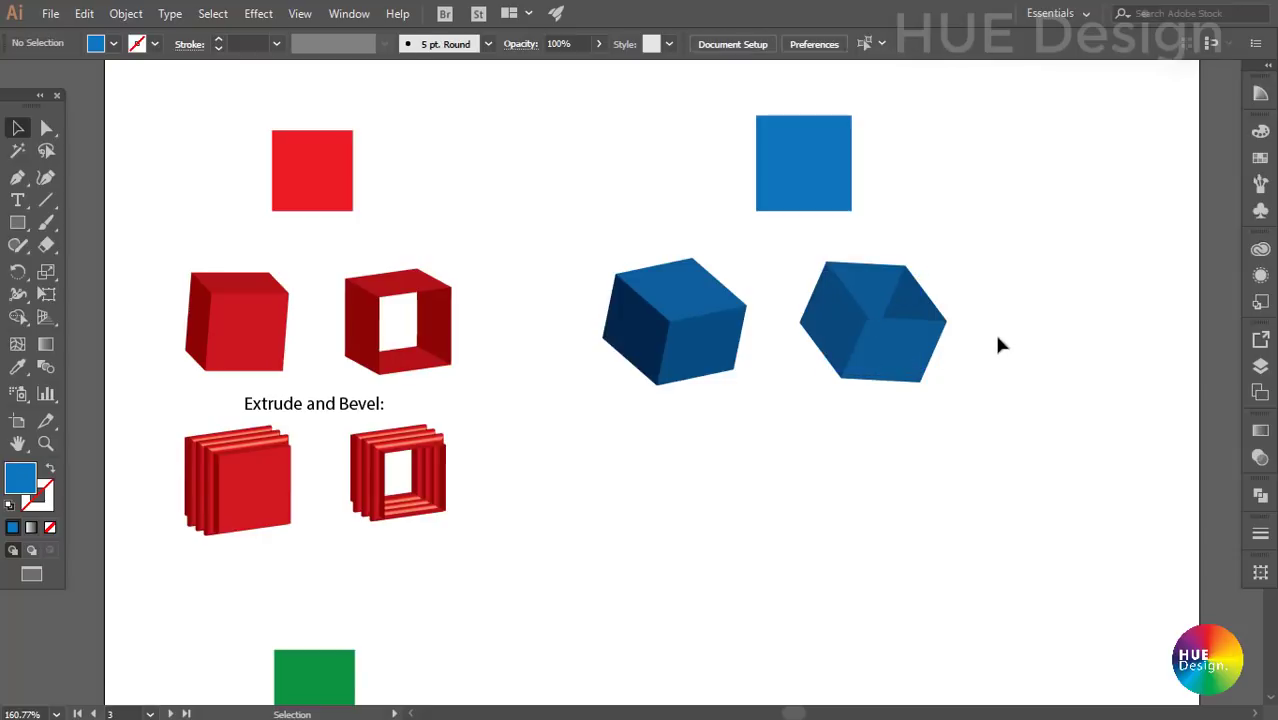
- Delete the hollow 3D copy and place a fresh copy of the blue square beside the cube
scroll(822, 323, up, 3)
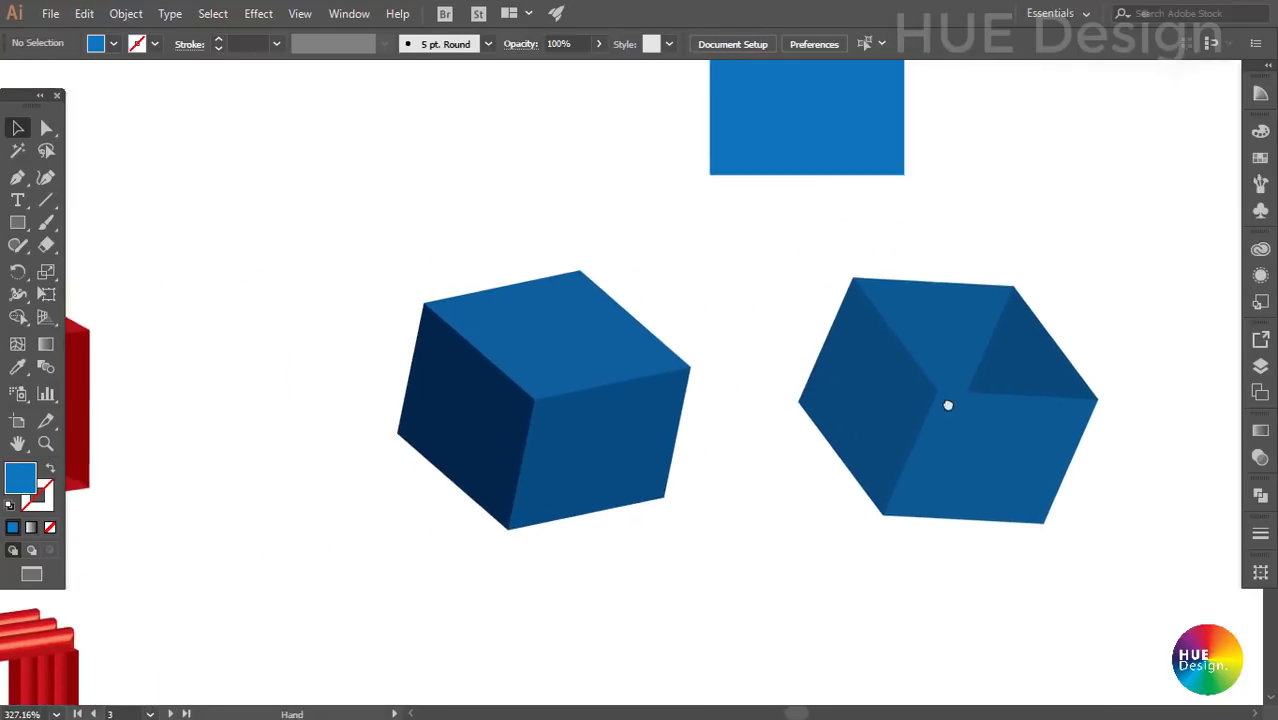
click(960, 370)
key(Delete)
drag(807, 114, 955, 379)
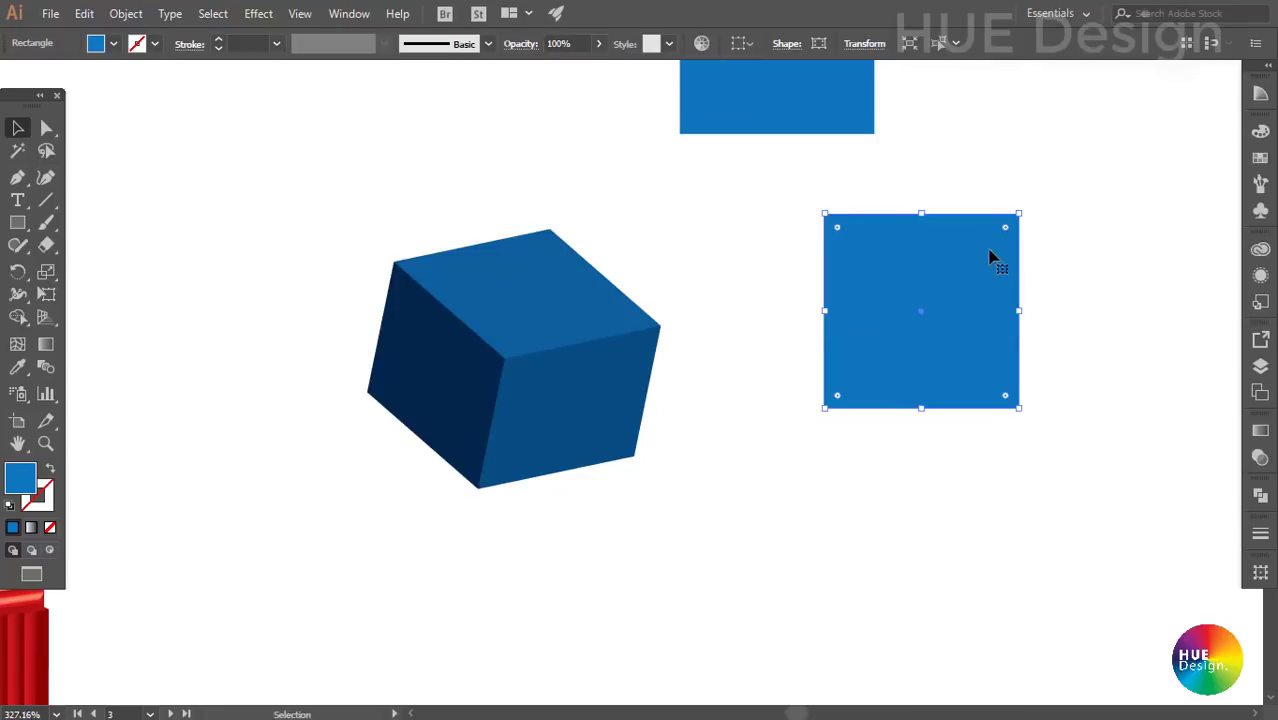
- Create a smaller square inside the copied square and select both
key(a)
drag(992, 306, 996, 311)
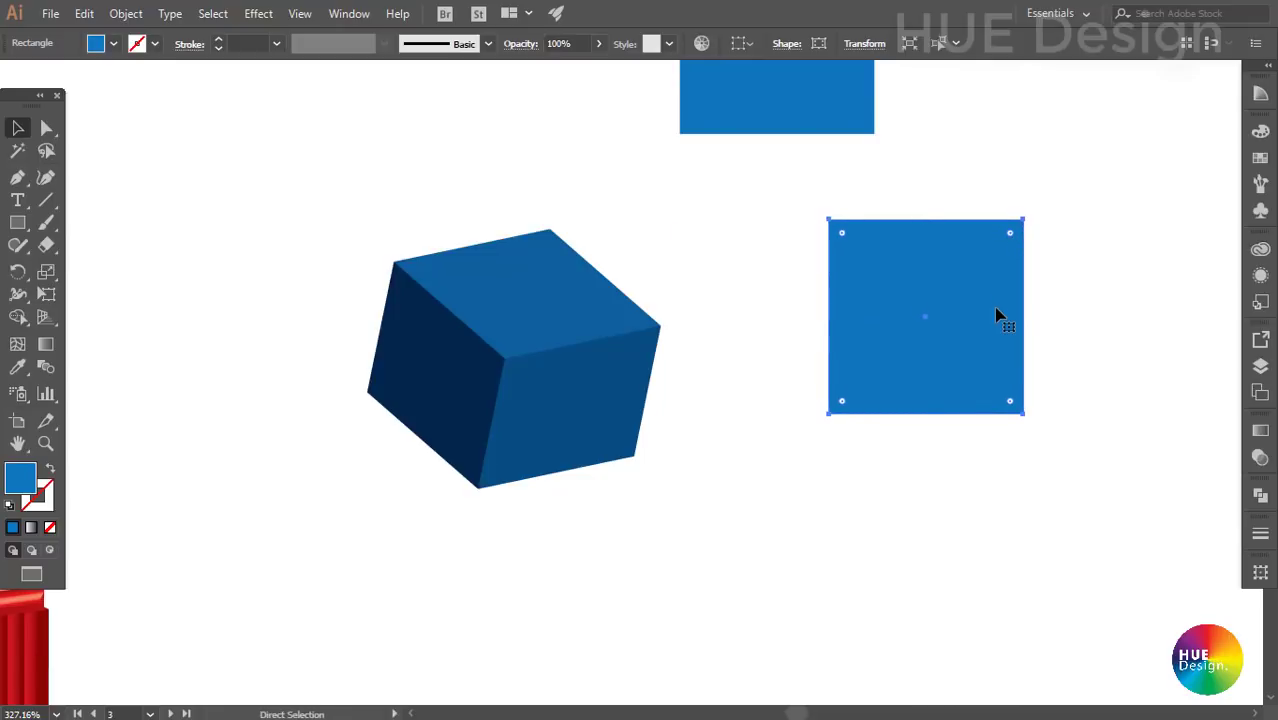
key(v)
drag(1023, 219, 993, 250)
shift+click(1010, 325)
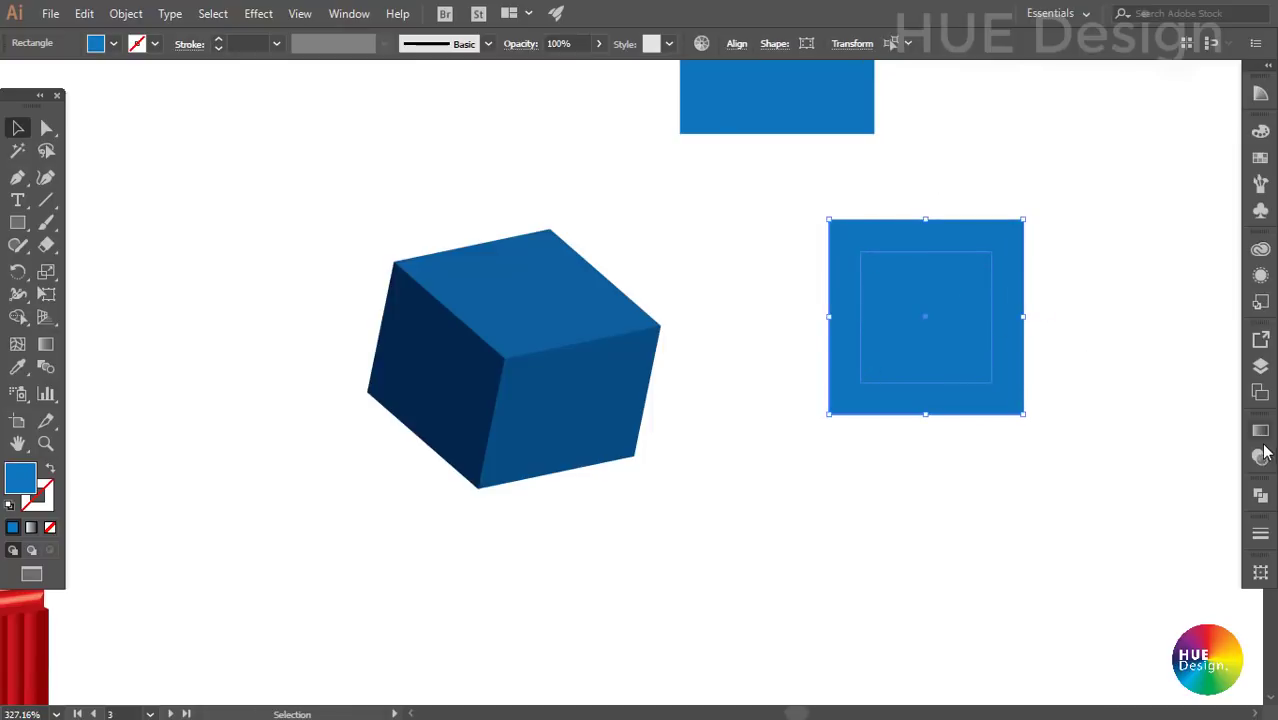
- Cut the inner square out with Pathfinder Minus Front, leaving a square frame centred in view
click(1260, 494)
click(1073, 536)
click(1078, 357)
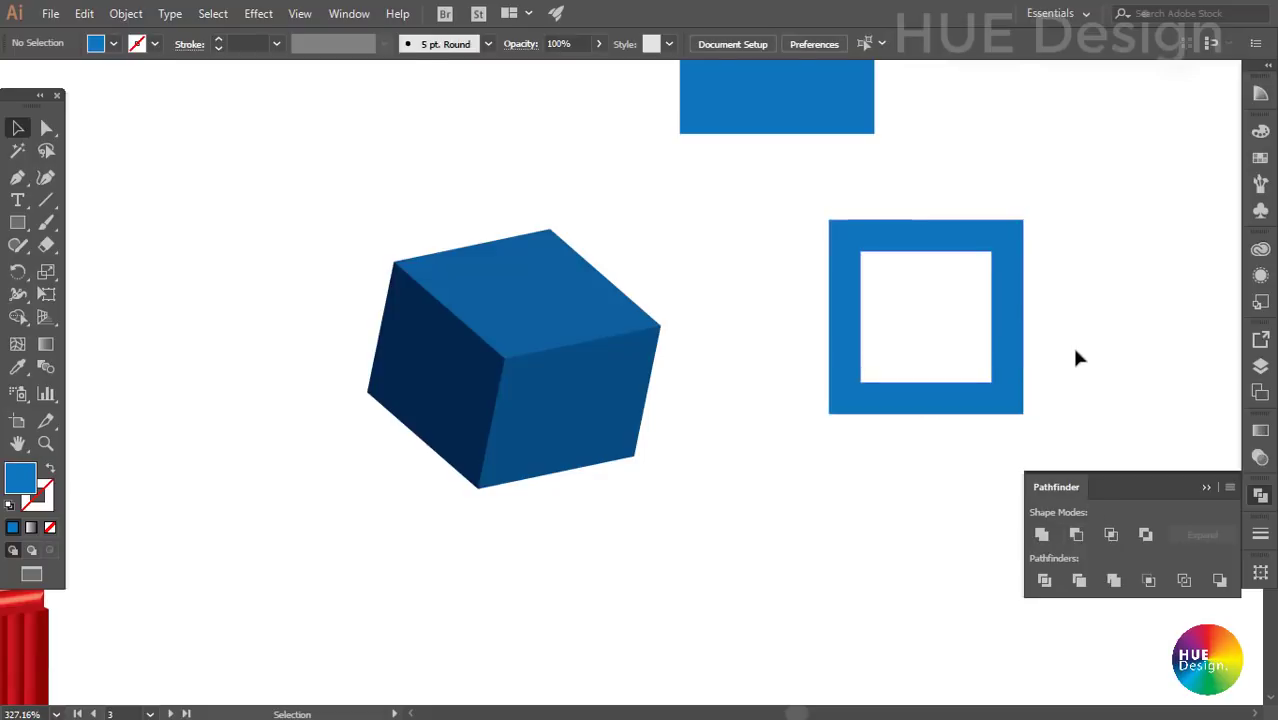
click(1018, 390)
click(1207, 488)
key(ctrl+minus)
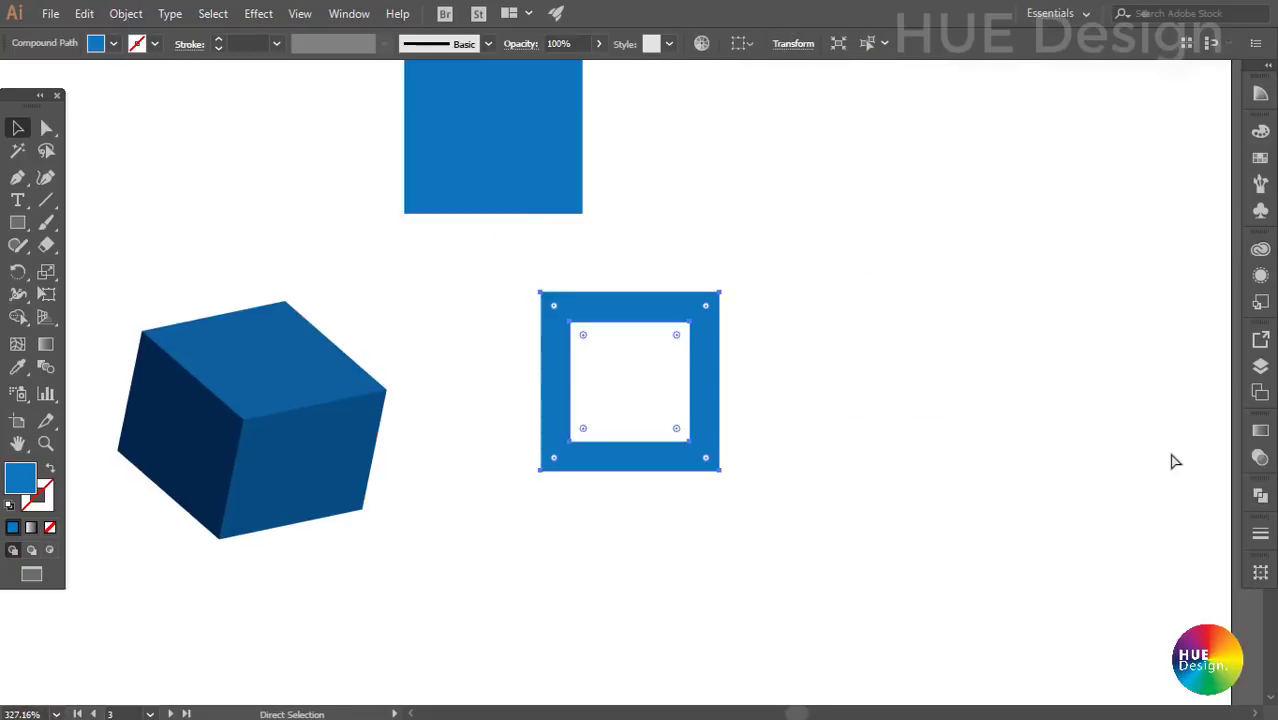
drag(716, 457, 846, 457)
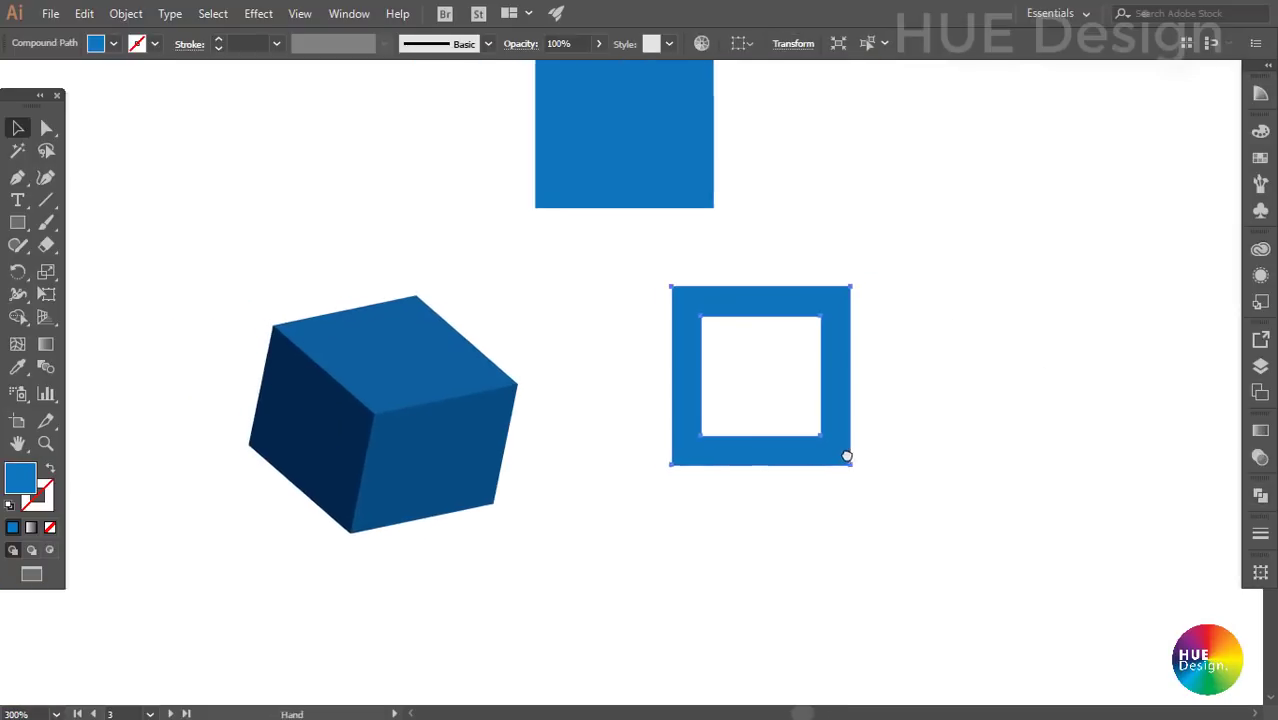
- Apply 3D Extrude & Bevel to the square frame with a custom tilt, previewed on the artboard
click(257, 15)
mouse_move(290, 120)
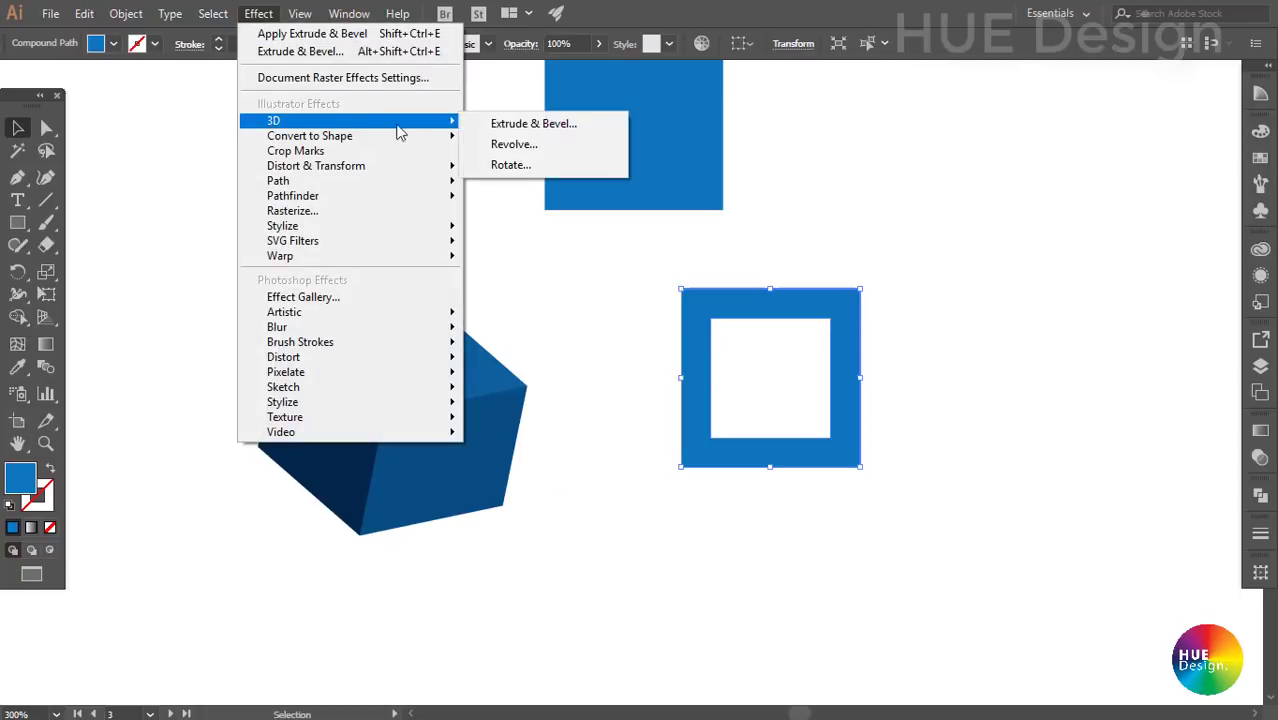
click(525, 123)
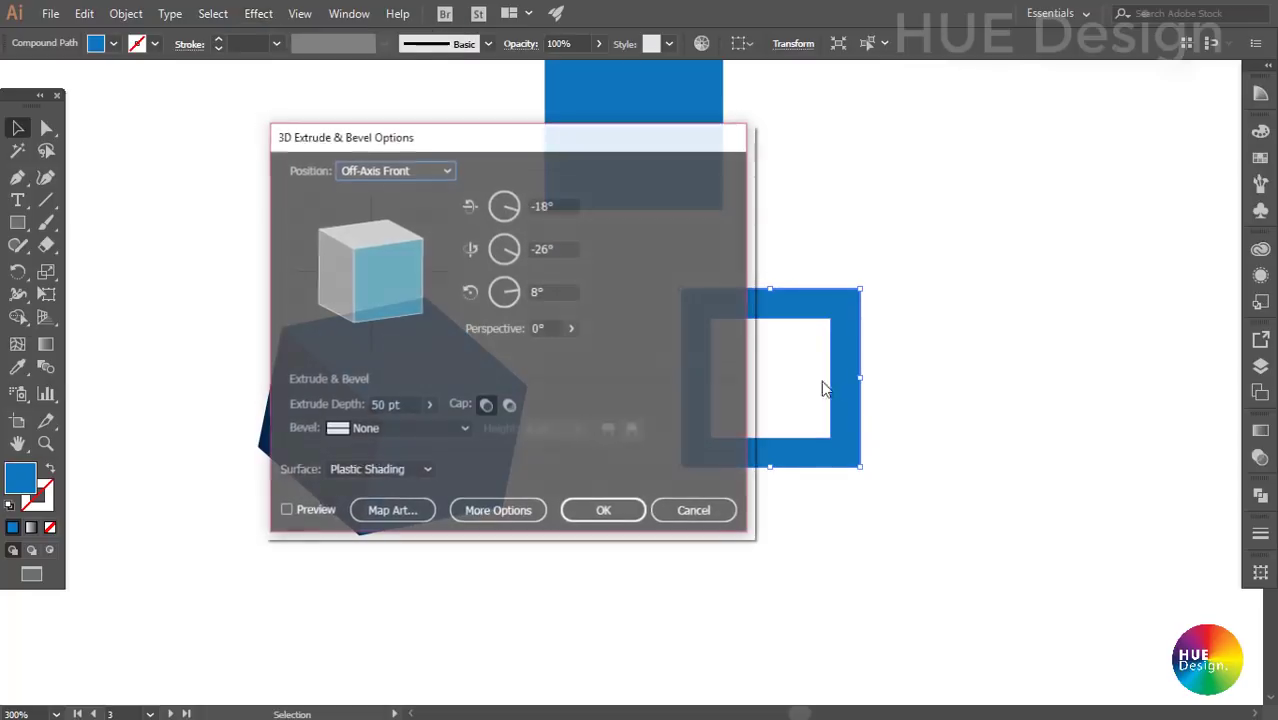
drag(525, 153, 370, 149)
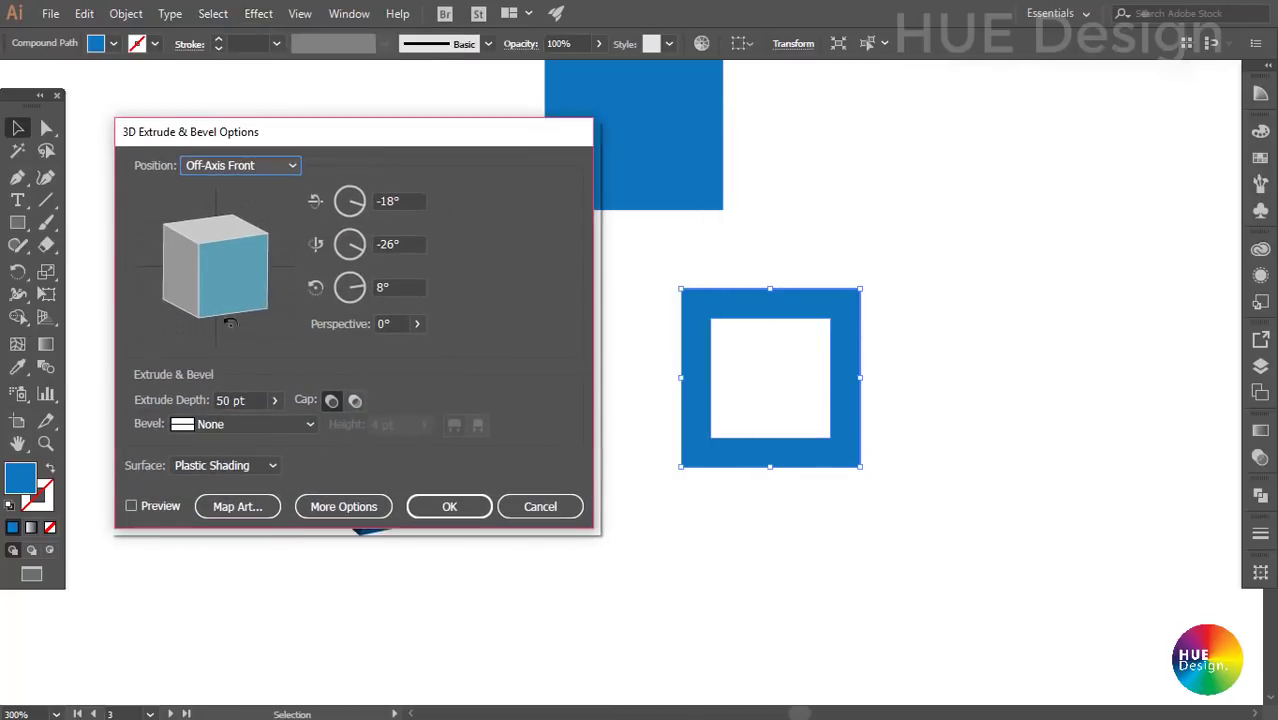
drag(230, 323, 220, 233)
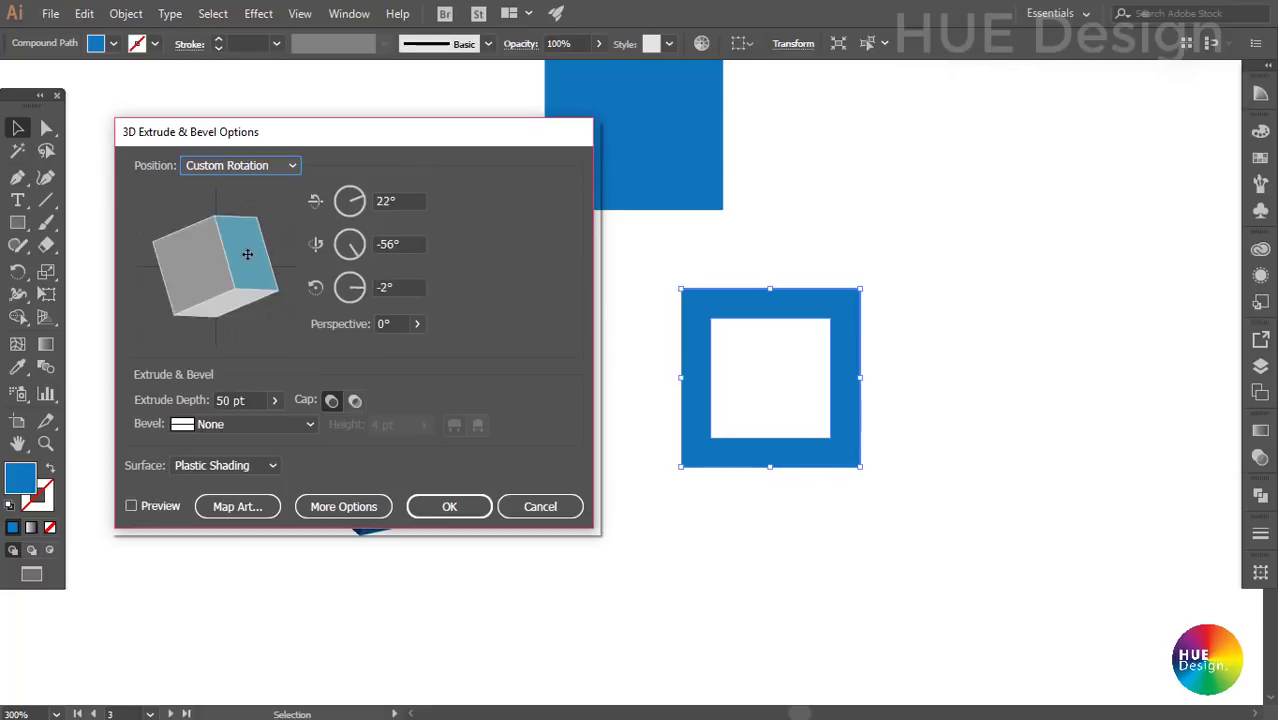
click(165, 507)
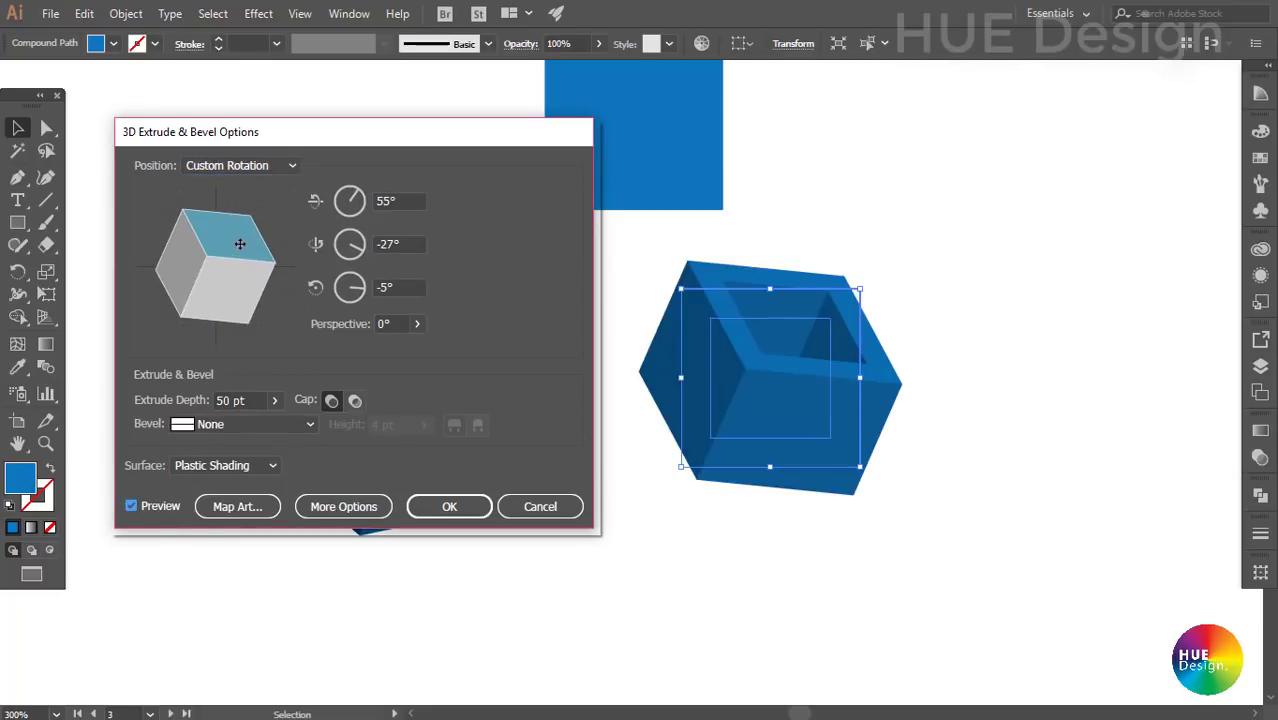
mouse_move(240, 244)
mouse_down()
mouse_move(249, 294)
mouse_move(169, 280)
mouse_up()
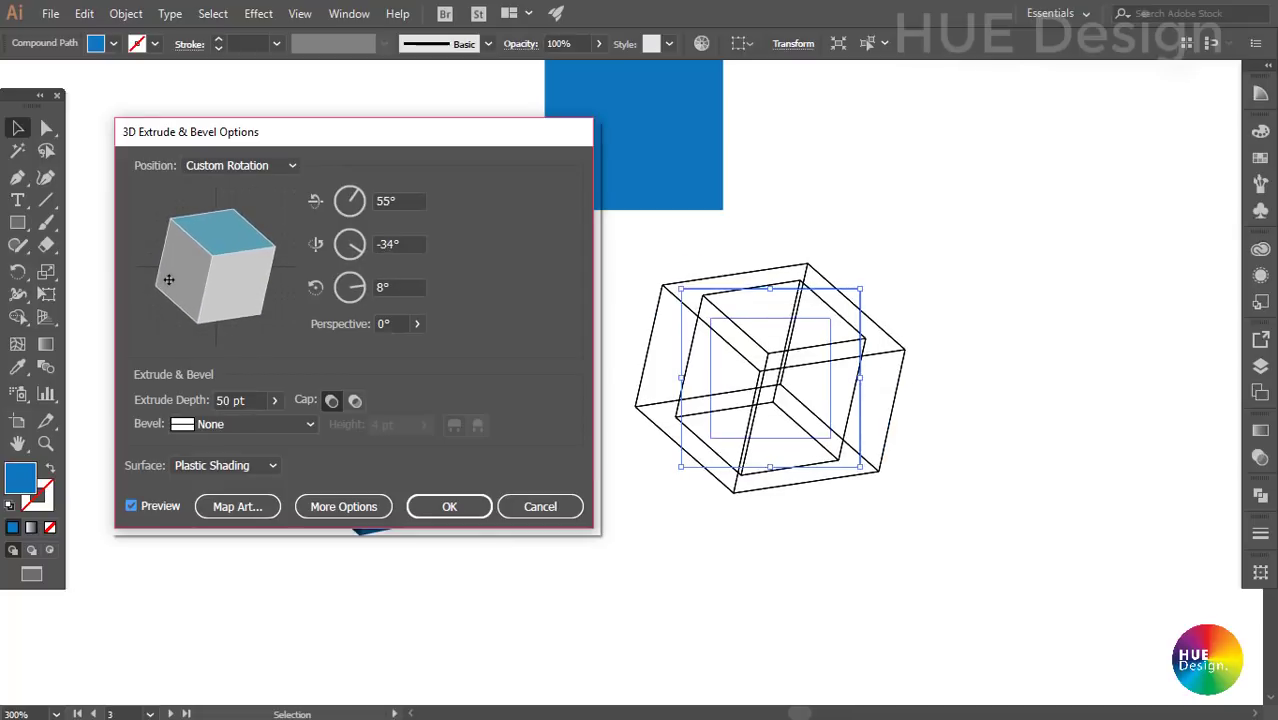
- Set the bevel to Complex 3, after comparing with Jaggy, and confirm the extrusion
click(243, 424)
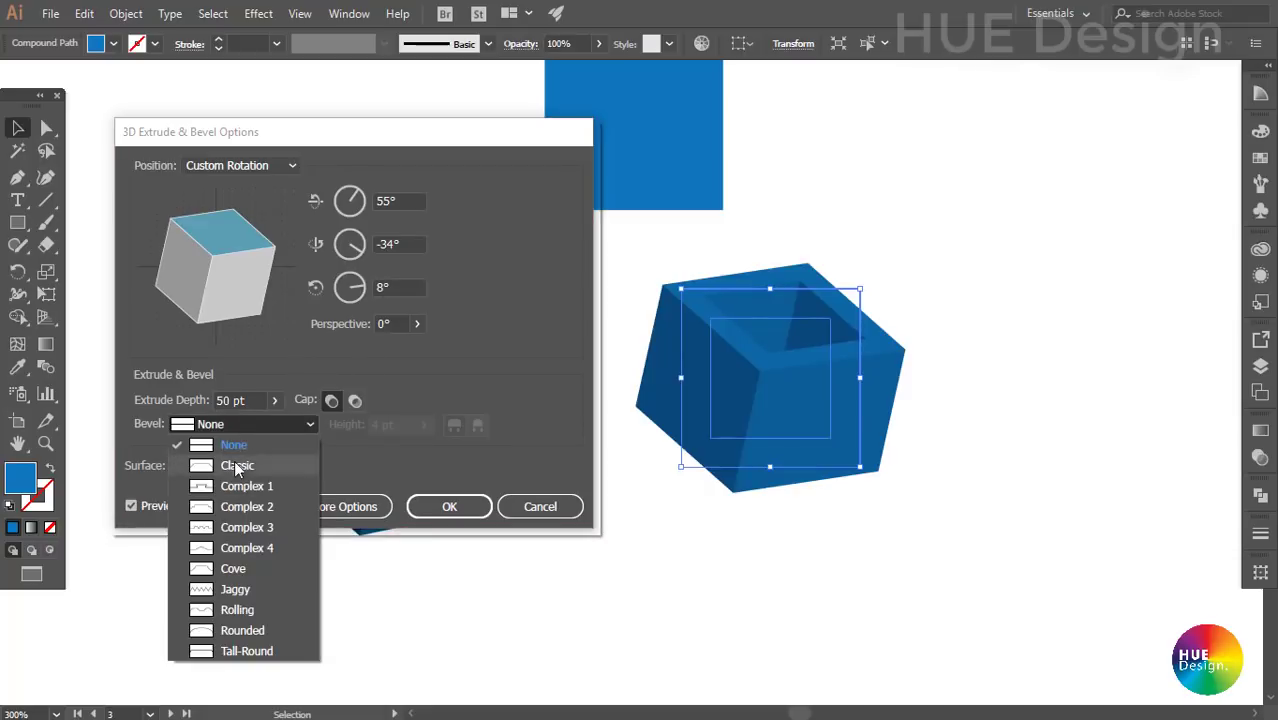
click(231, 527)
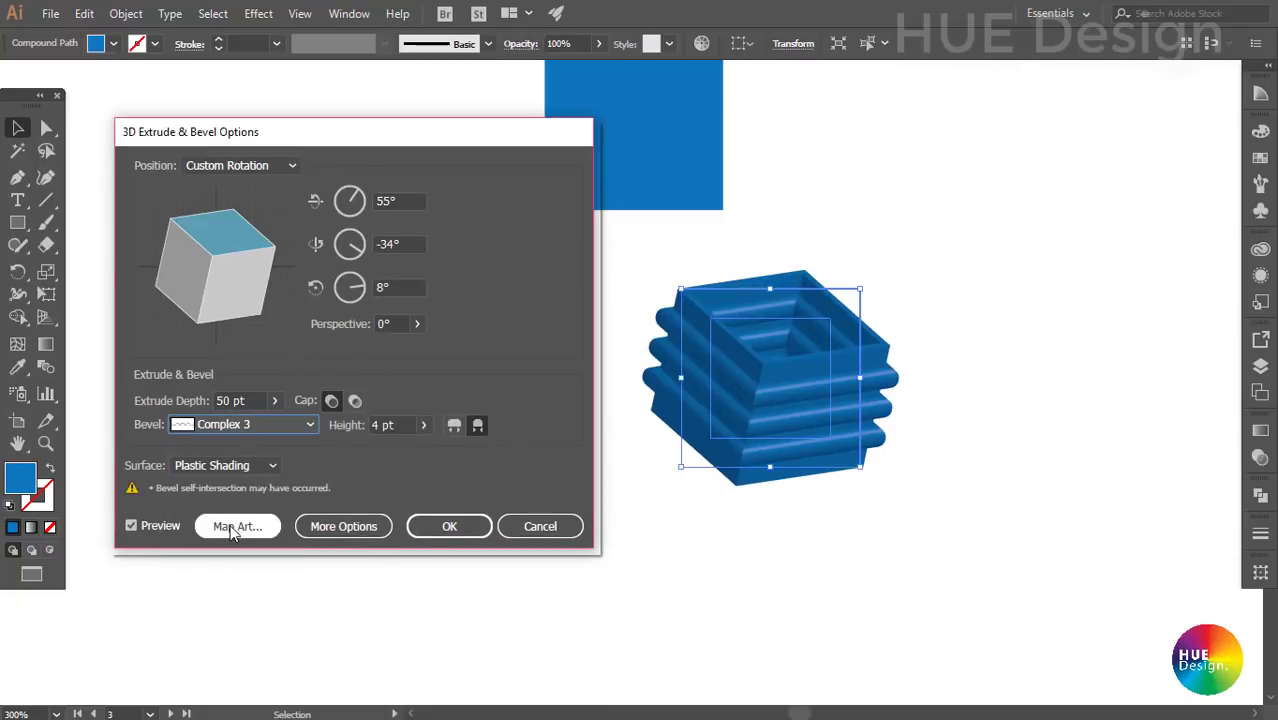
click(233, 426)
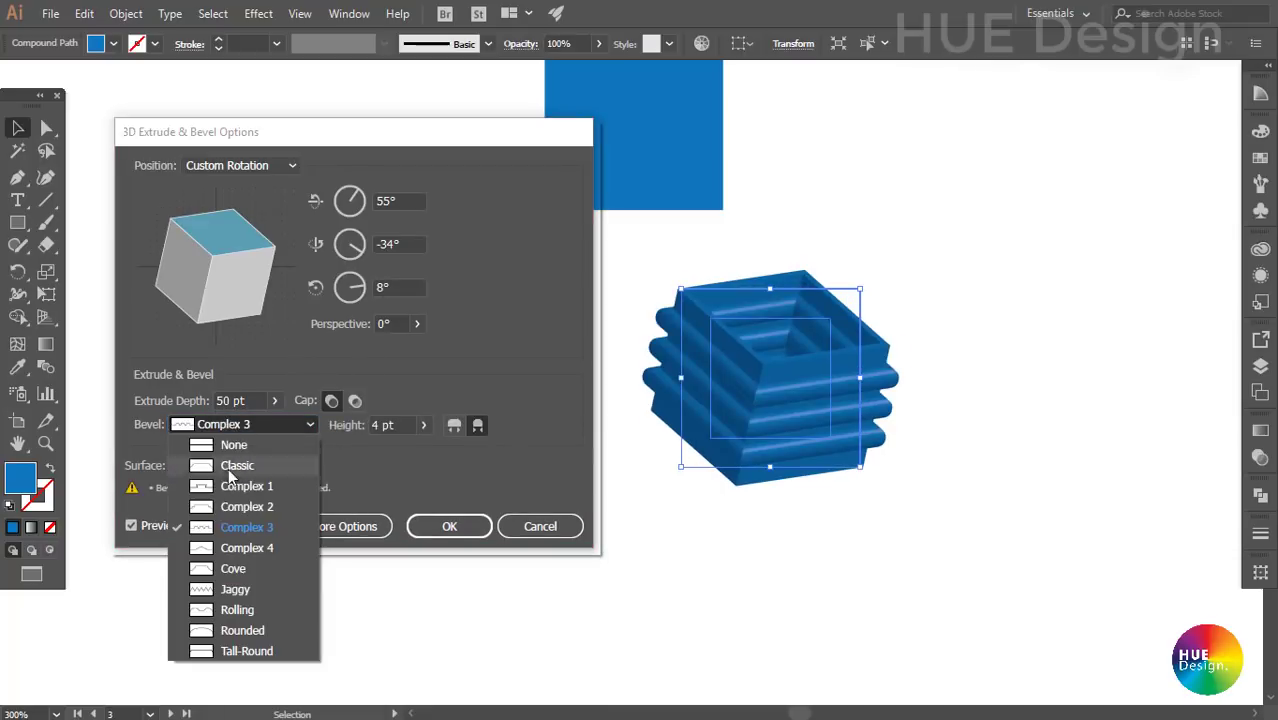
click(233, 589)
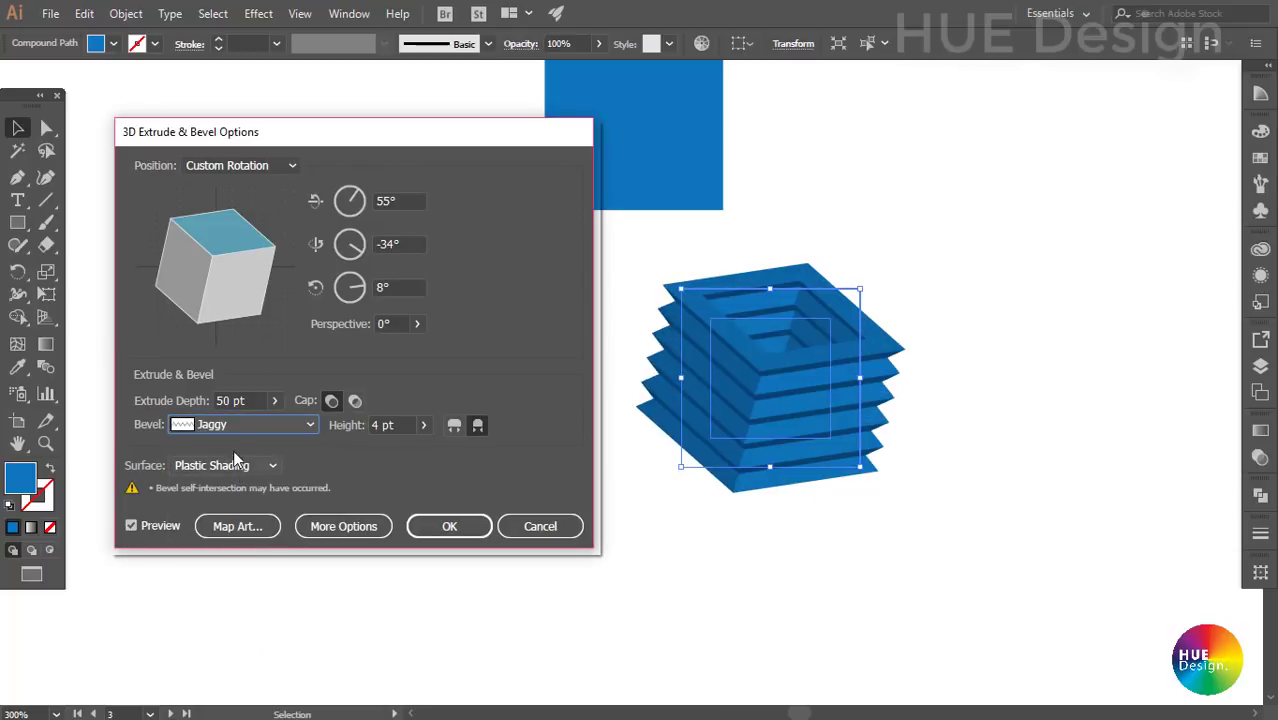
click(236, 425)
click(231, 527)
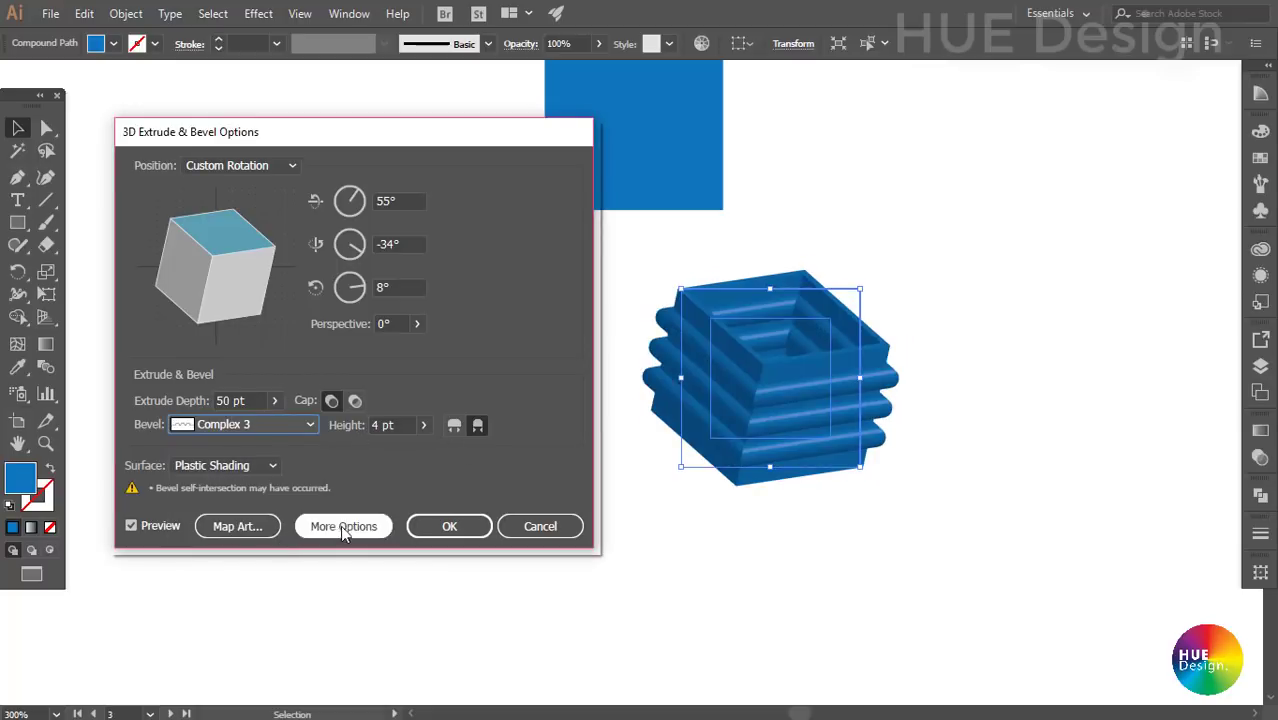
click(446, 530)
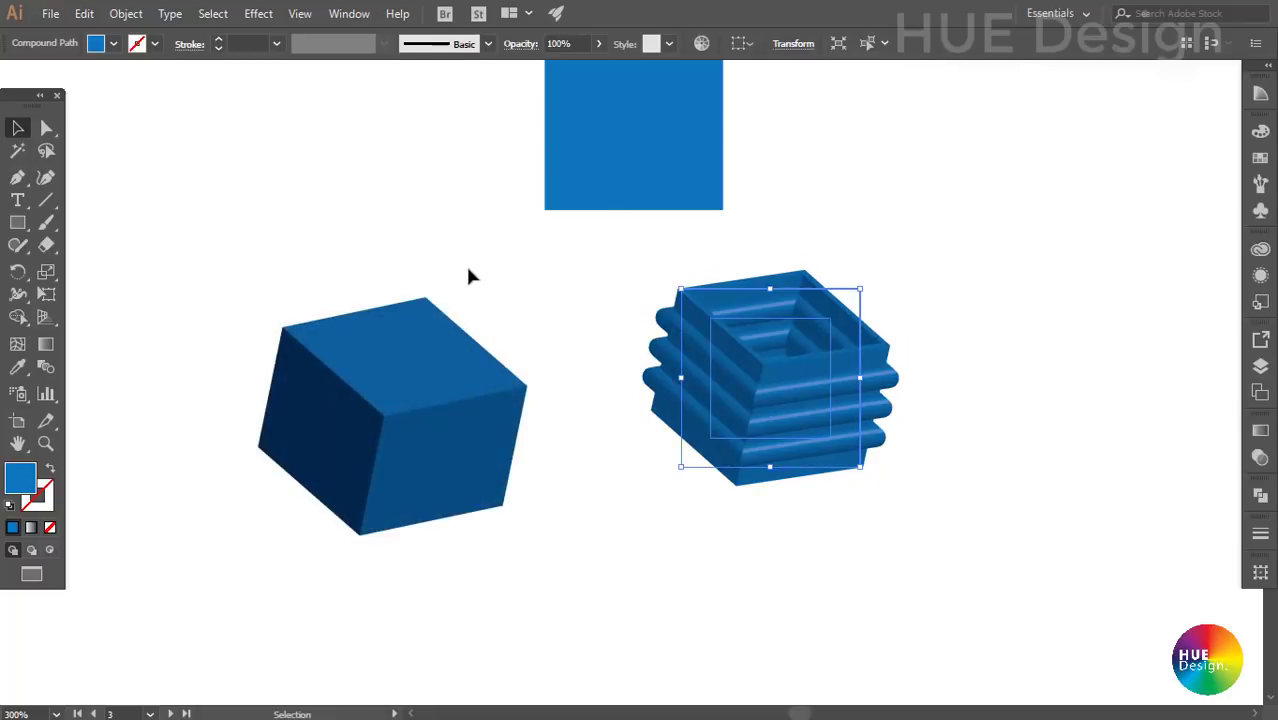
click(955, 461)
- Move to the green Revolve examples, duplicate the green square to its right, and show the swatches
key(ctrl+minus)
key(ctrl+minus)
drag(549, 168, 947, 416)
click(947, 416)
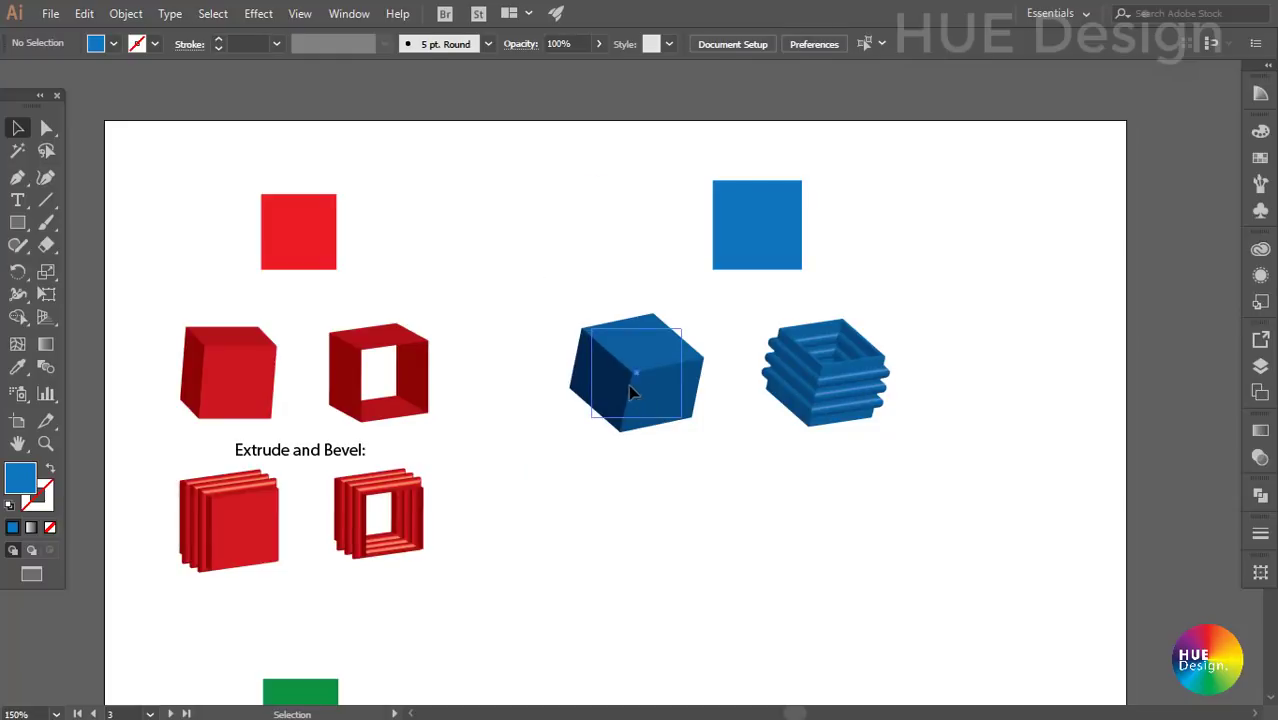
drag(630, 392, 637, 380)
drag(959, 419, 914, 379)
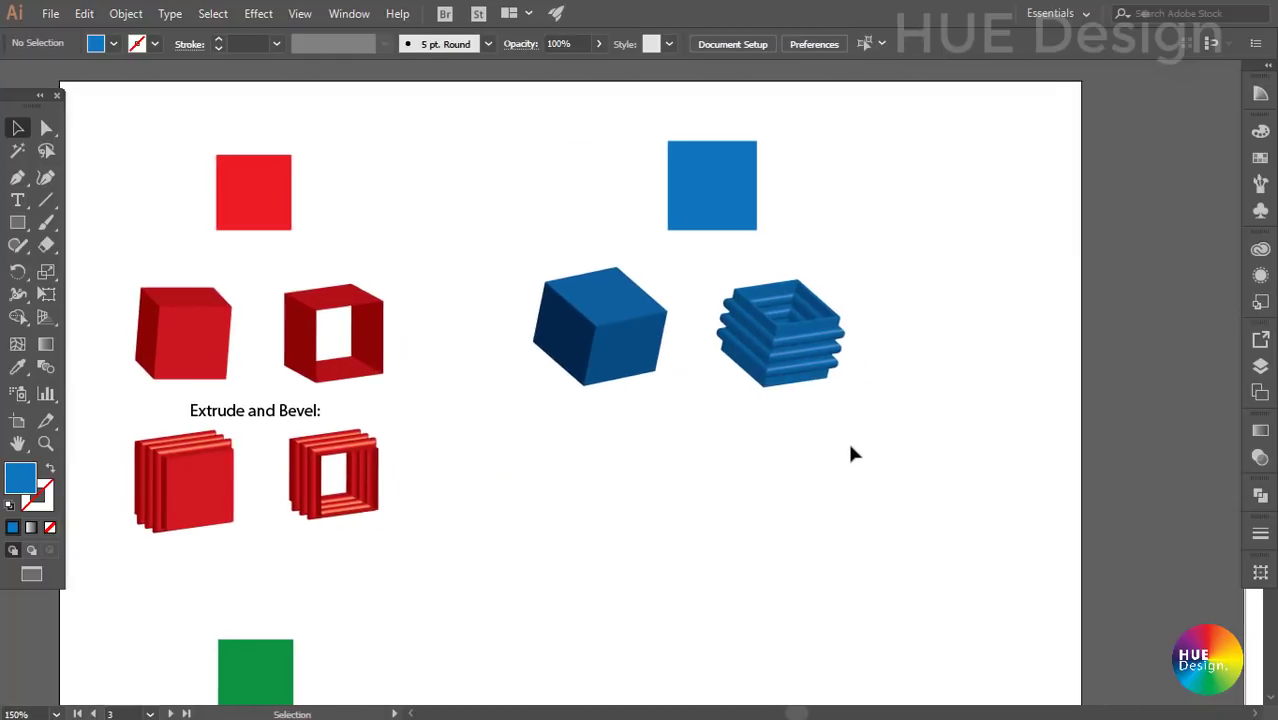
scroll(750, 502, down, 2)
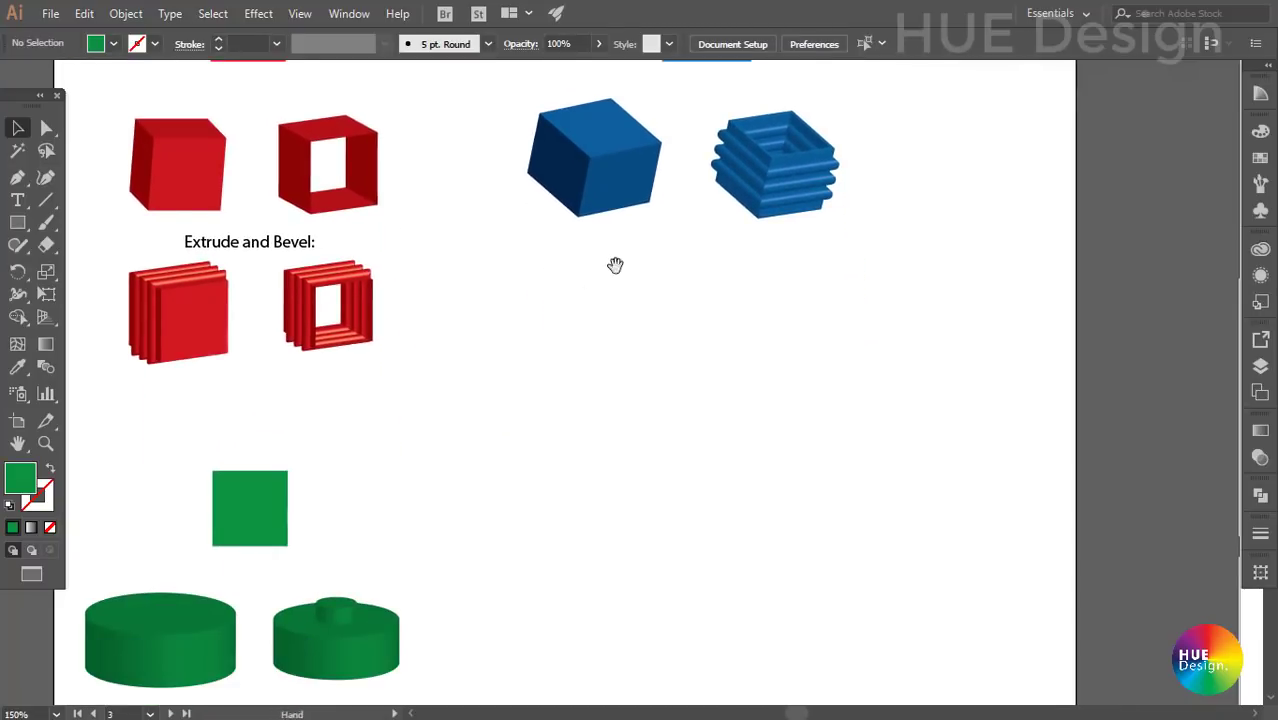
drag(613, 262, 444, 267)
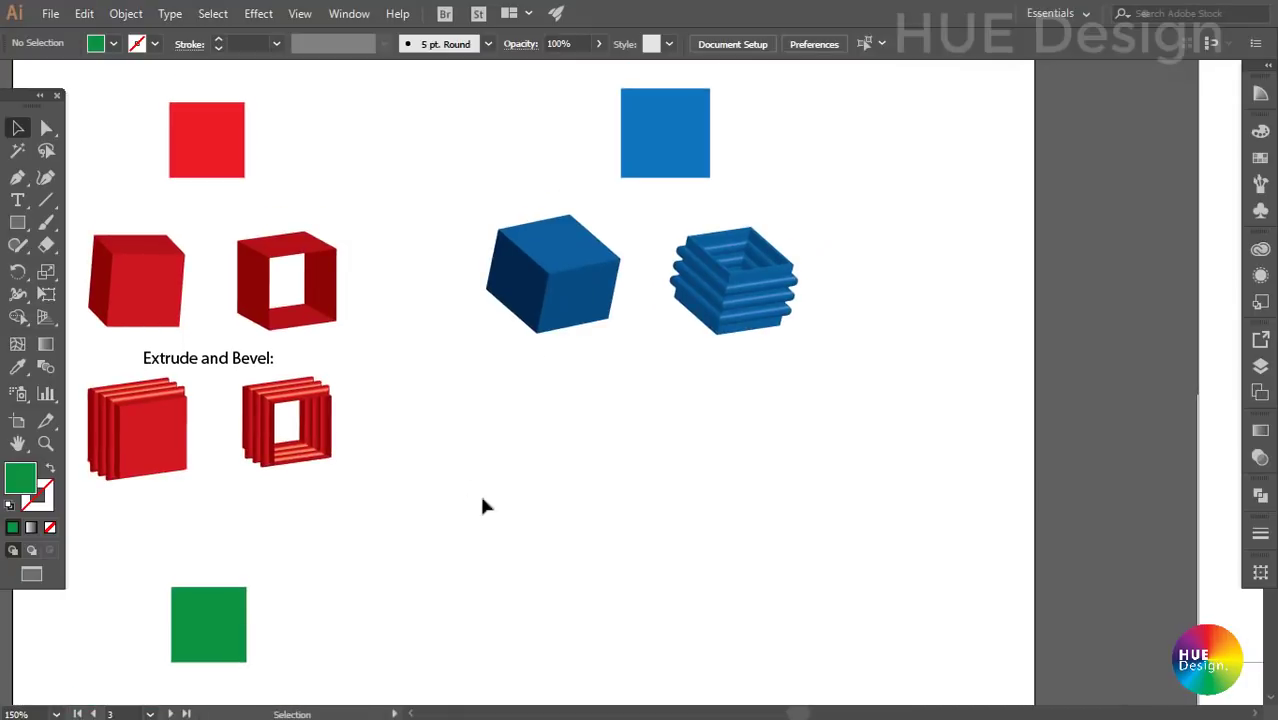
scroll(530, 485, down, 5)
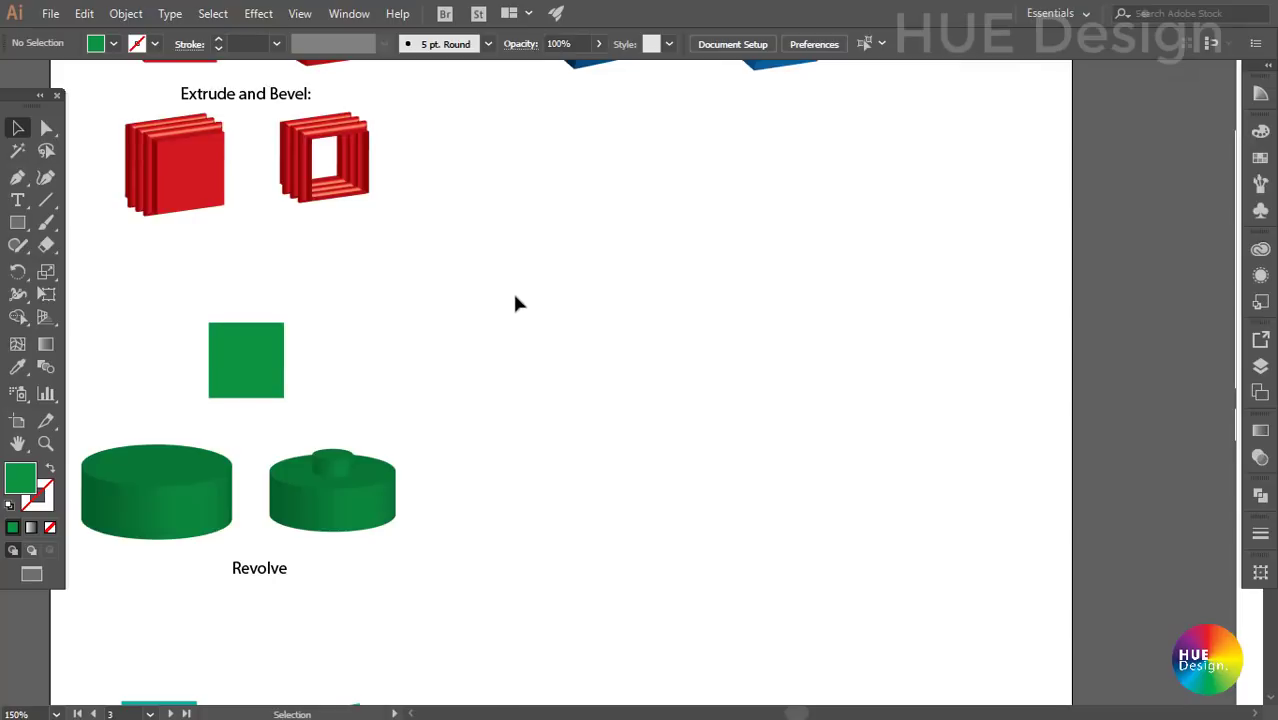
scroll(515, 303, up, 1)
drag(226, 414, 628, 437)
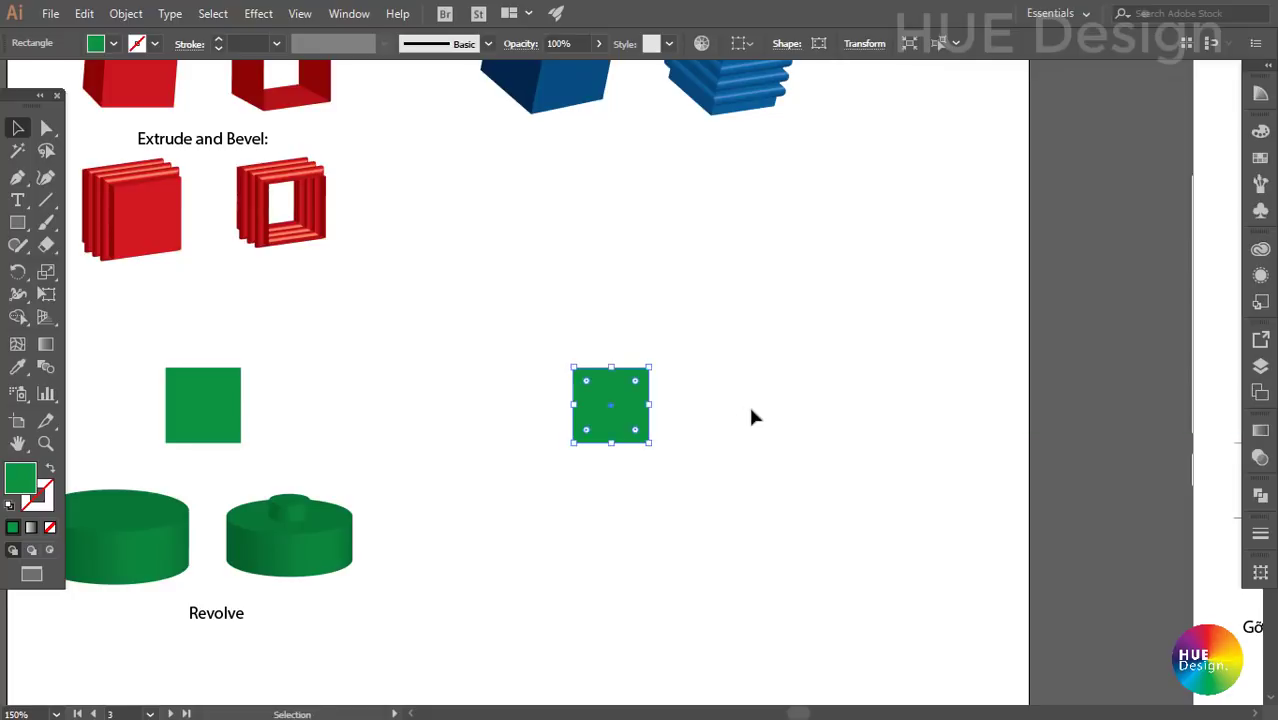
drag(741, 390, 773, 407)
click(1260, 157)
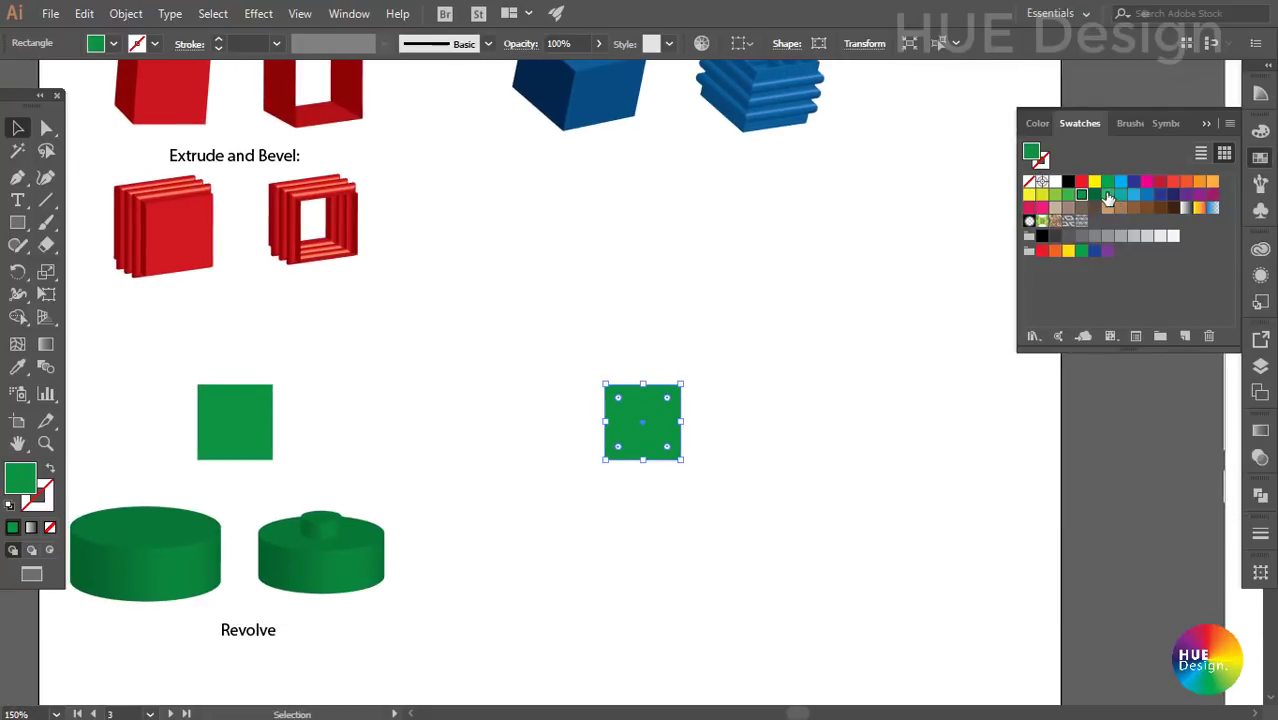
- Fill the copied square with orange
click(1186, 181)
click(848, 378)
click(1207, 121)
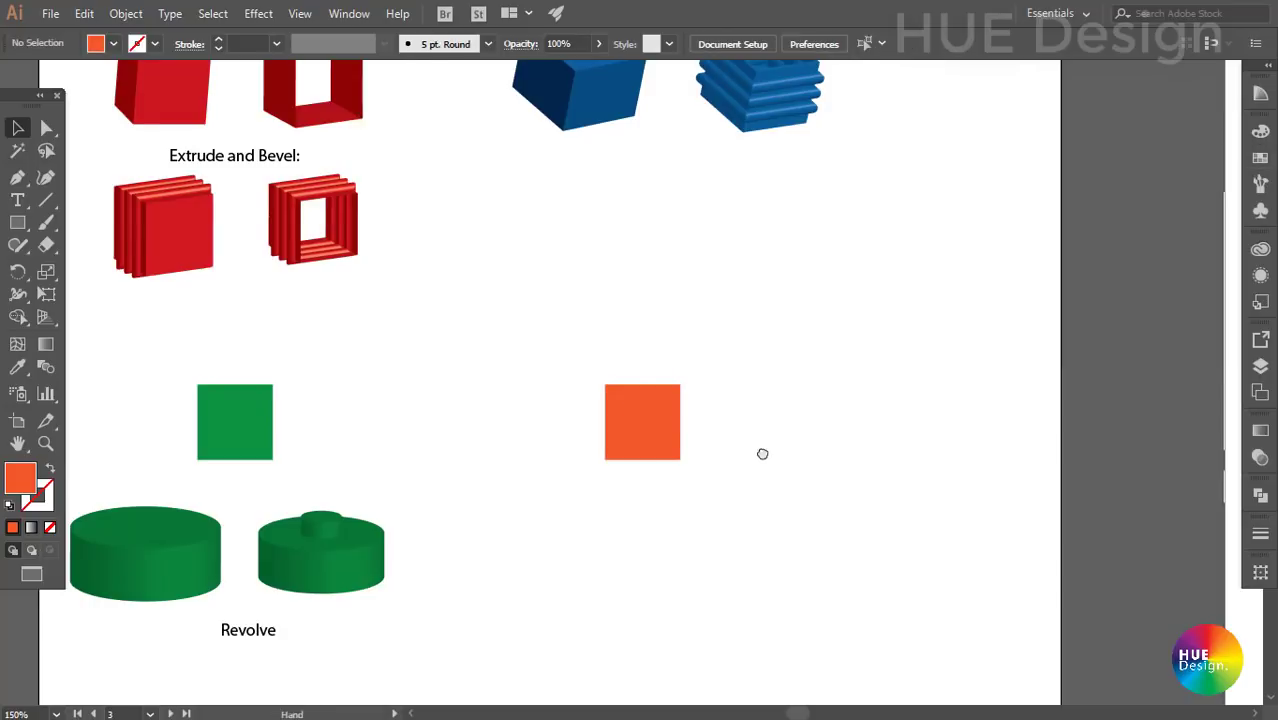
key(z)
- Apply 3D Revolve to the orange square with Preview on and the lighting options expanded
click(256, 18)
mouse_move(300, 120)
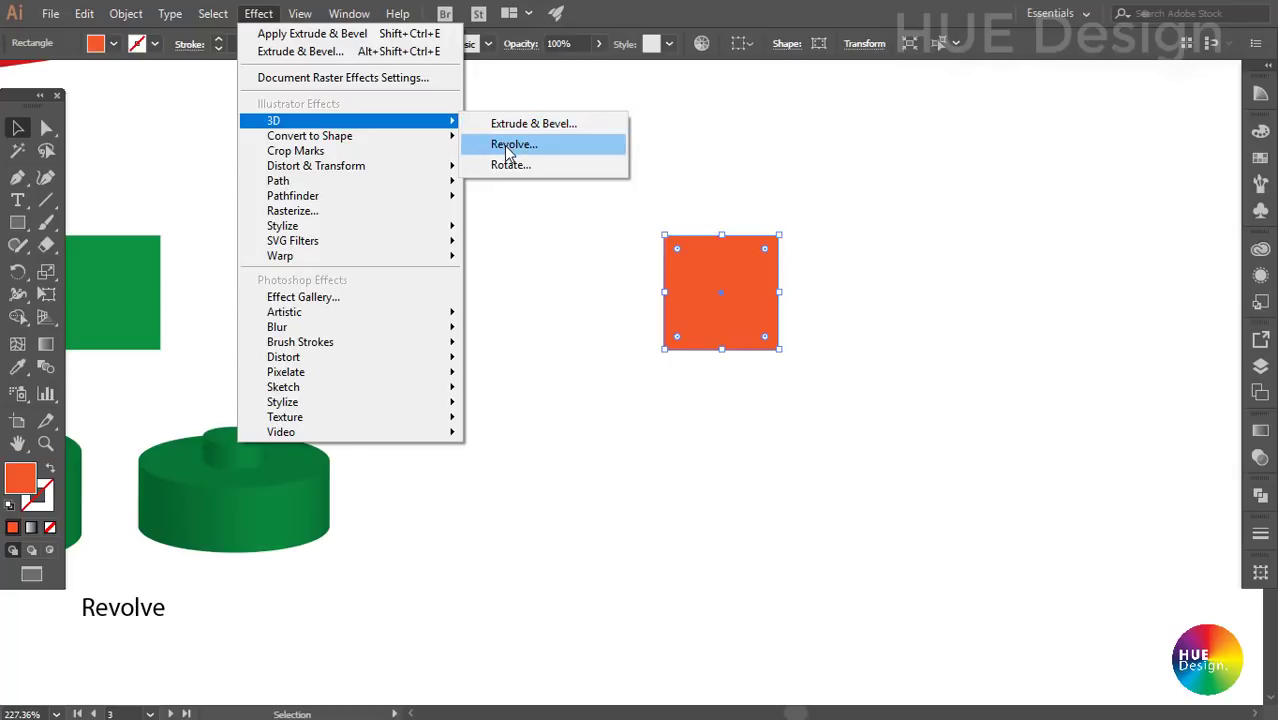
click(505, 145)
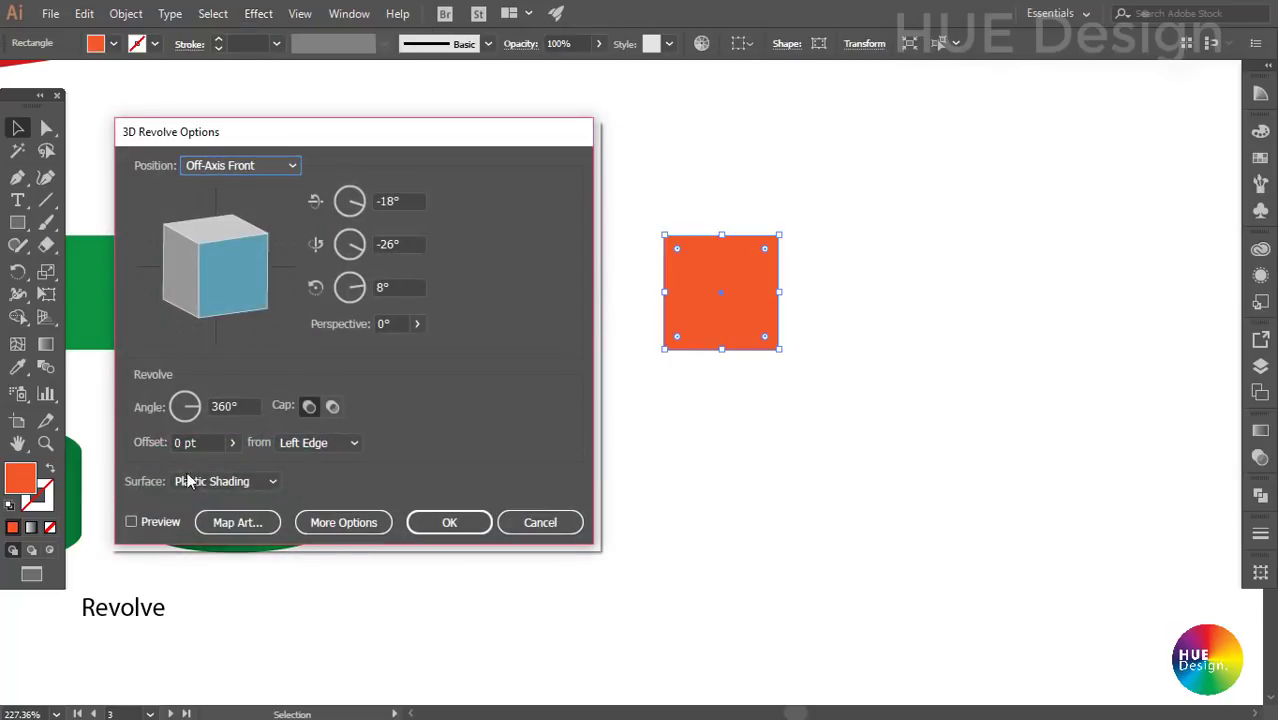
click(153, 521)
drag(409, 138, 337, 135)
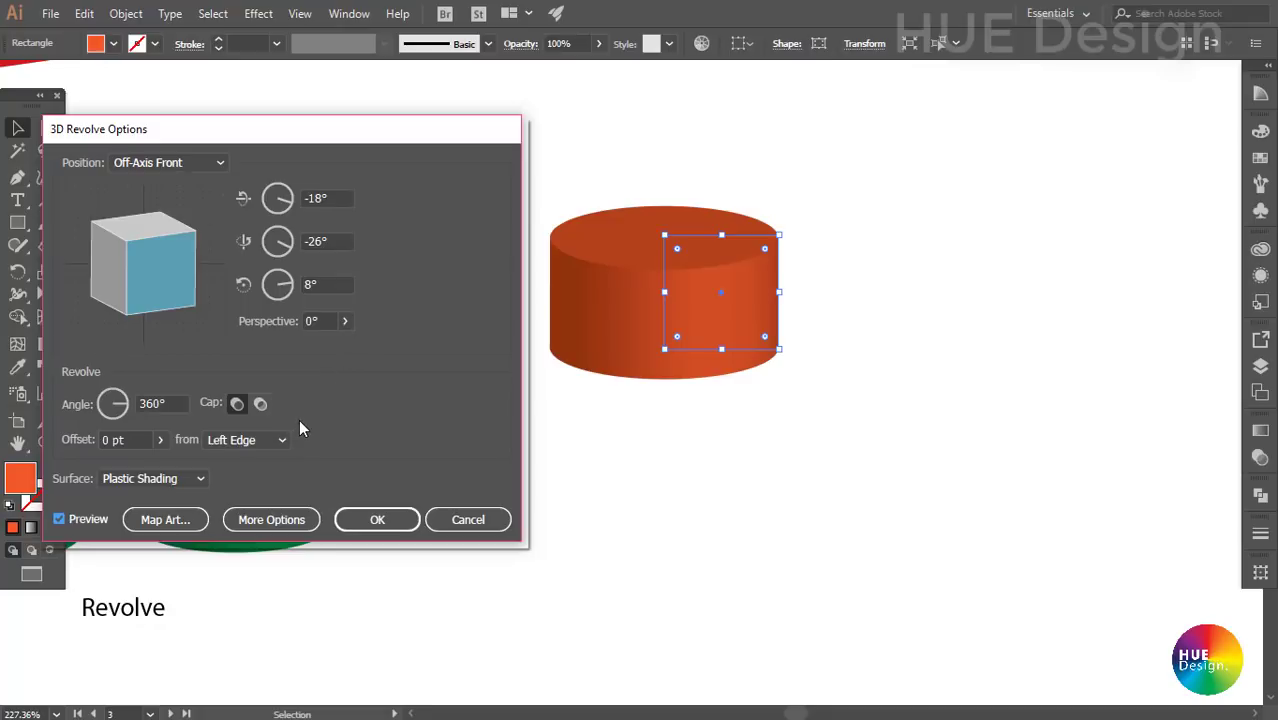
click(271, 519)
drag(283, 138, 279, 45)
- Raise blend steps, set highlight intensity to 100%, and set ambient light to 27%
click(293, 530)
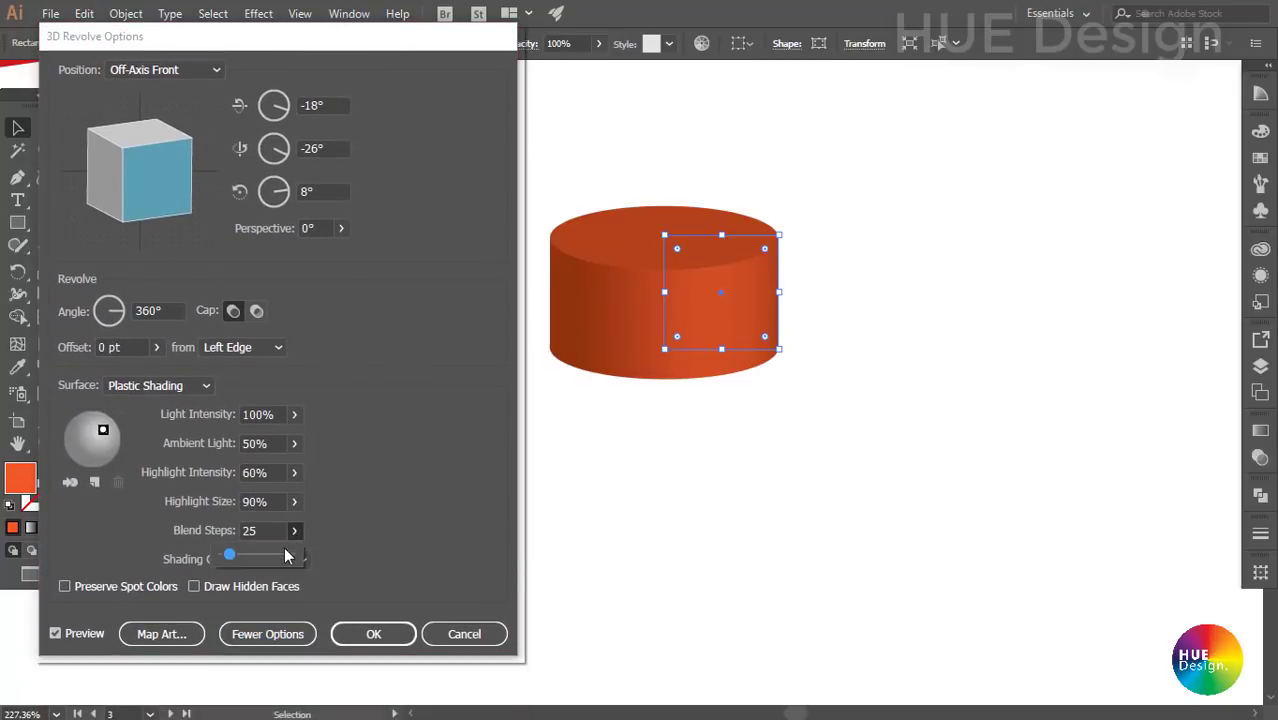
click(279, 557)
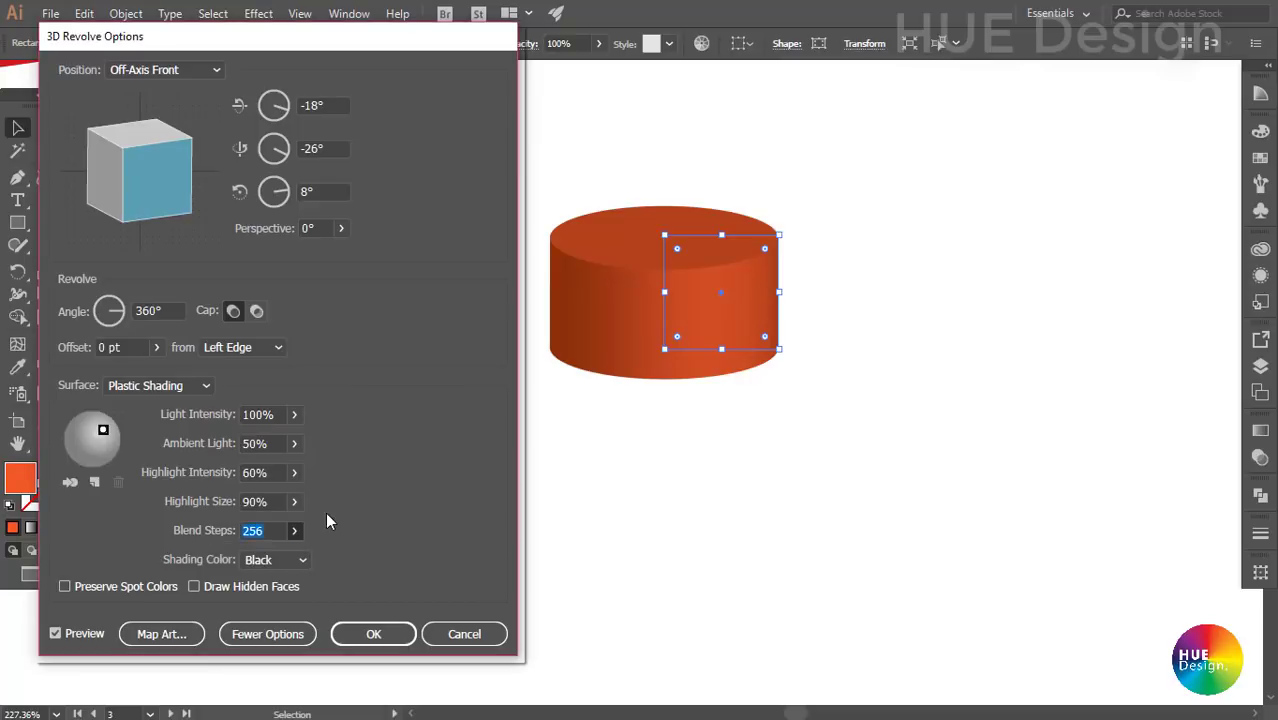
drag(293, 472, 277, 503)
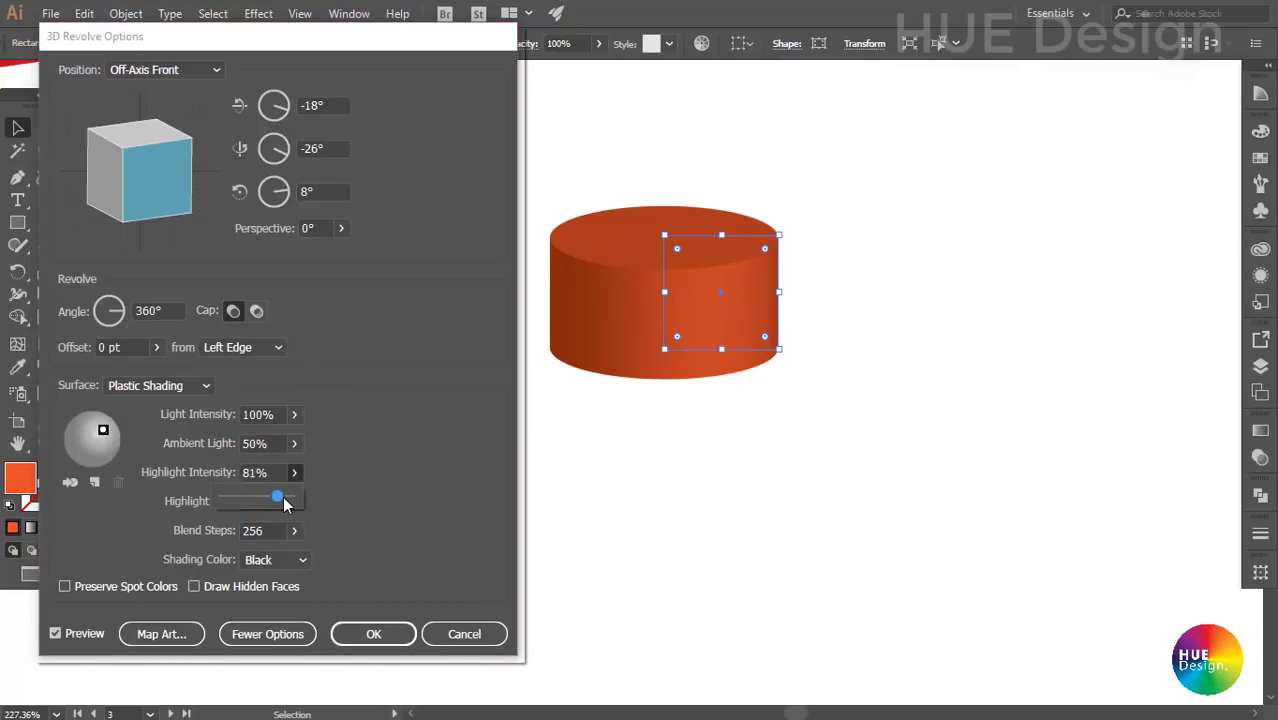
click(82, 636)
click(289, 469)
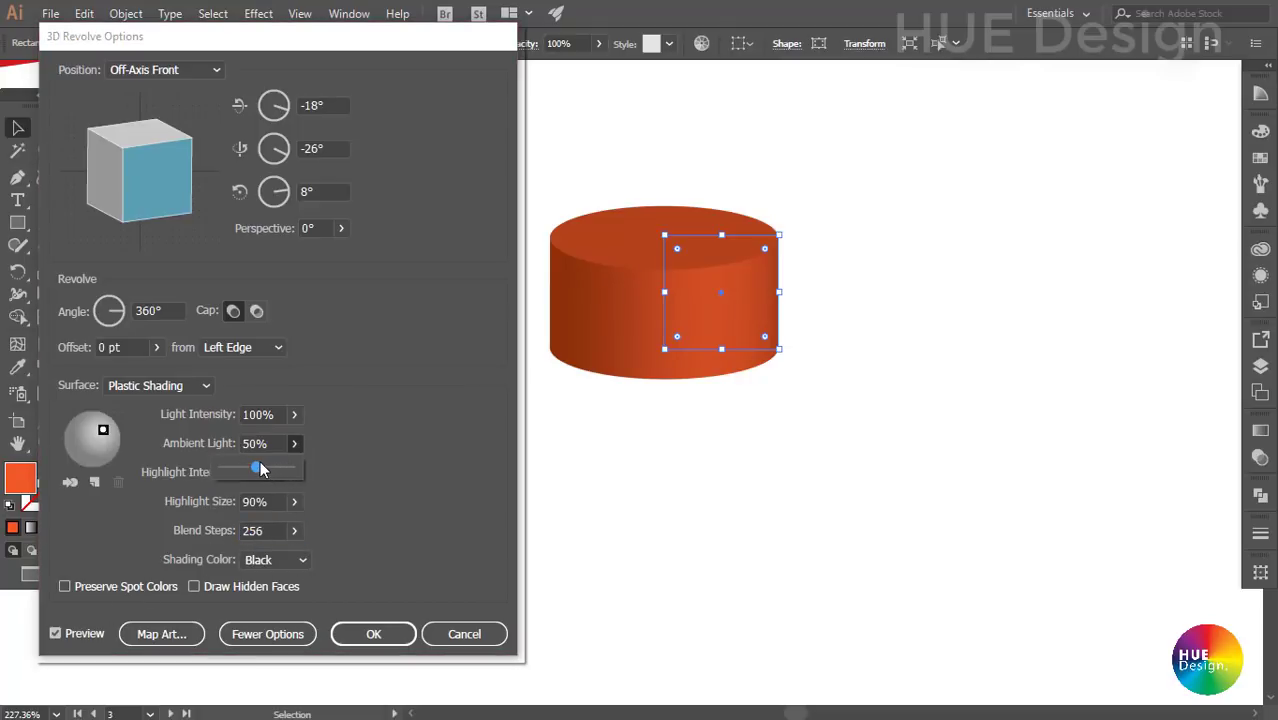
drag(260, 469, 238, 473)
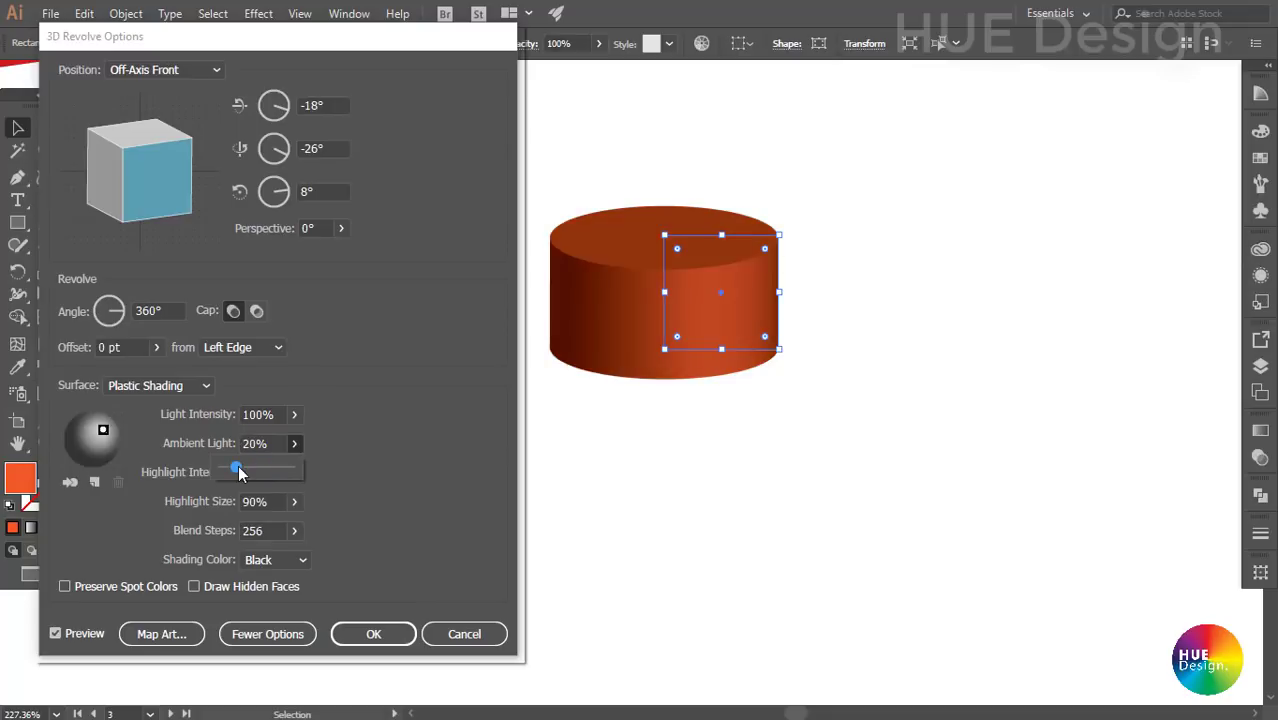
drag(238, 473, 243, 475)
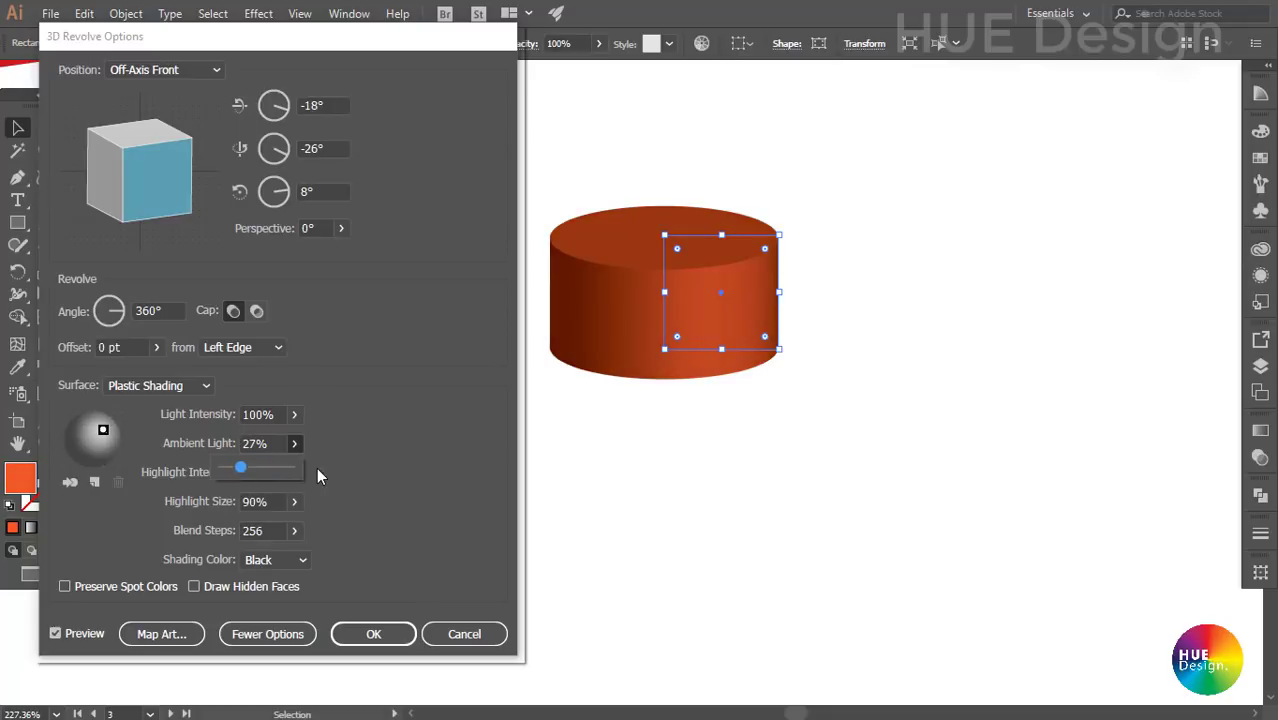
- Add a second light on the left side behind the cylinder and nudge it upward
click(70, 483)
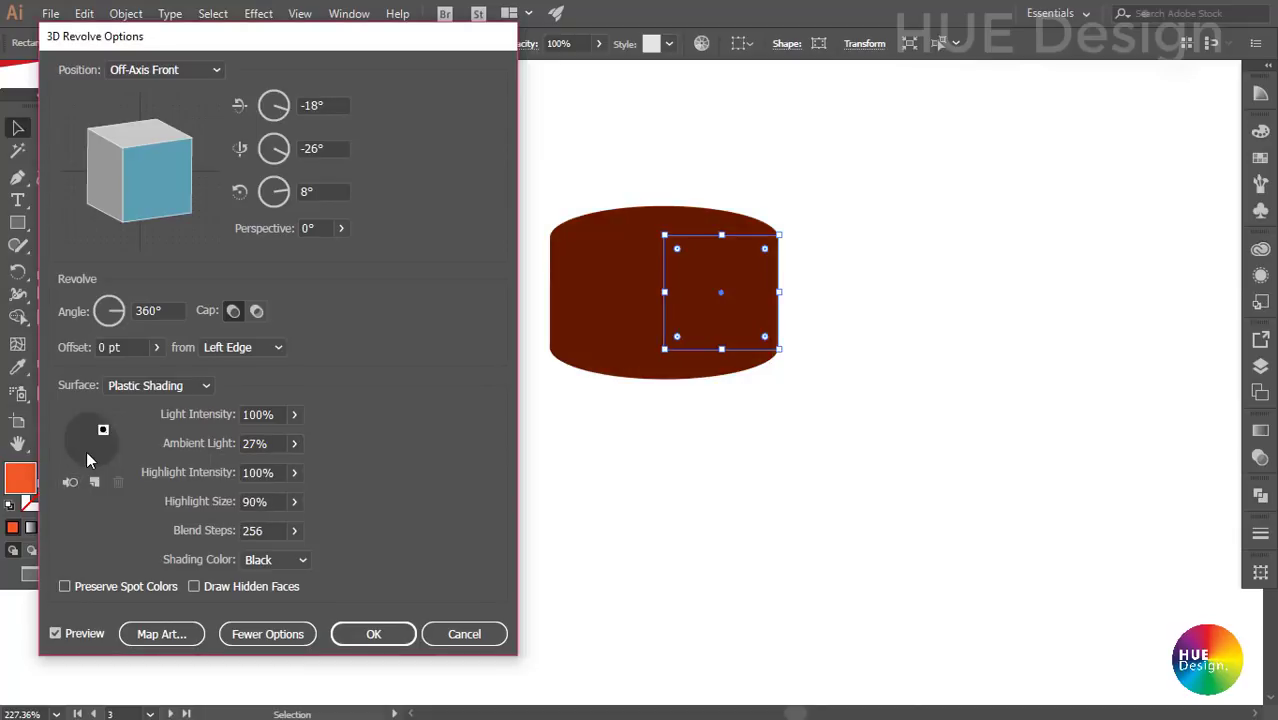
click(70, 483)
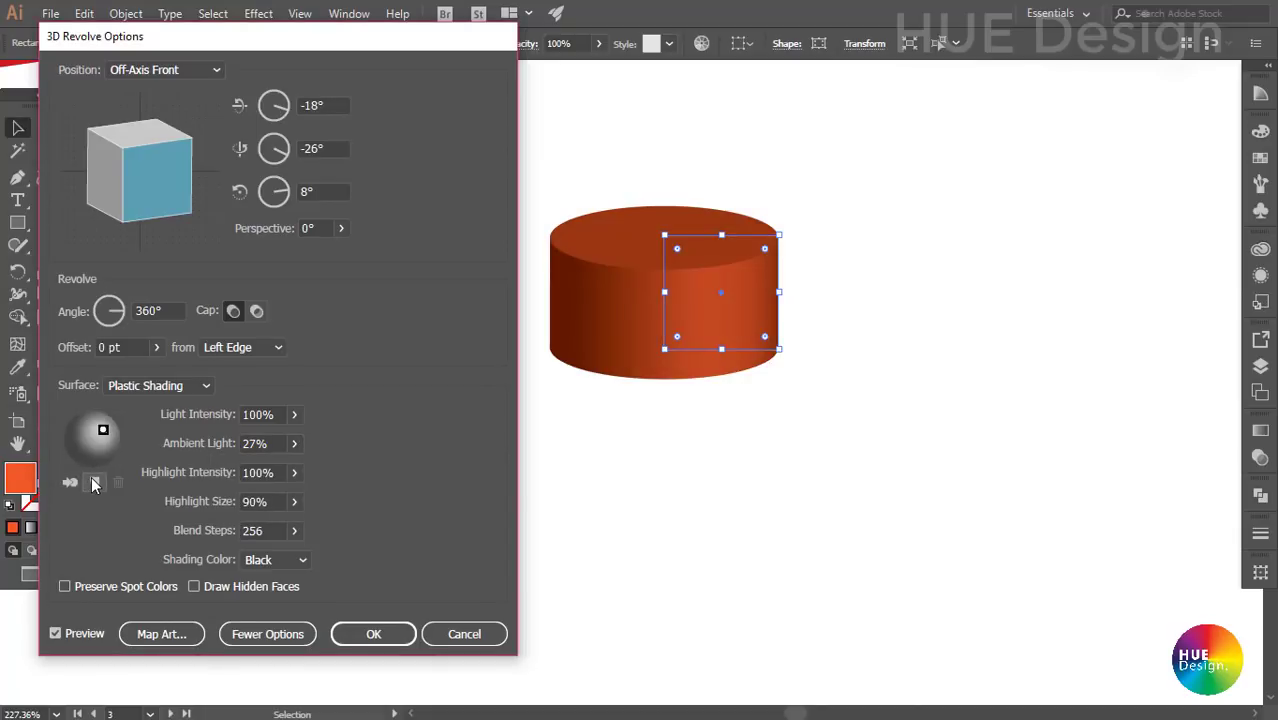
click(94, 484)
drag(92, 438, 77, 446)
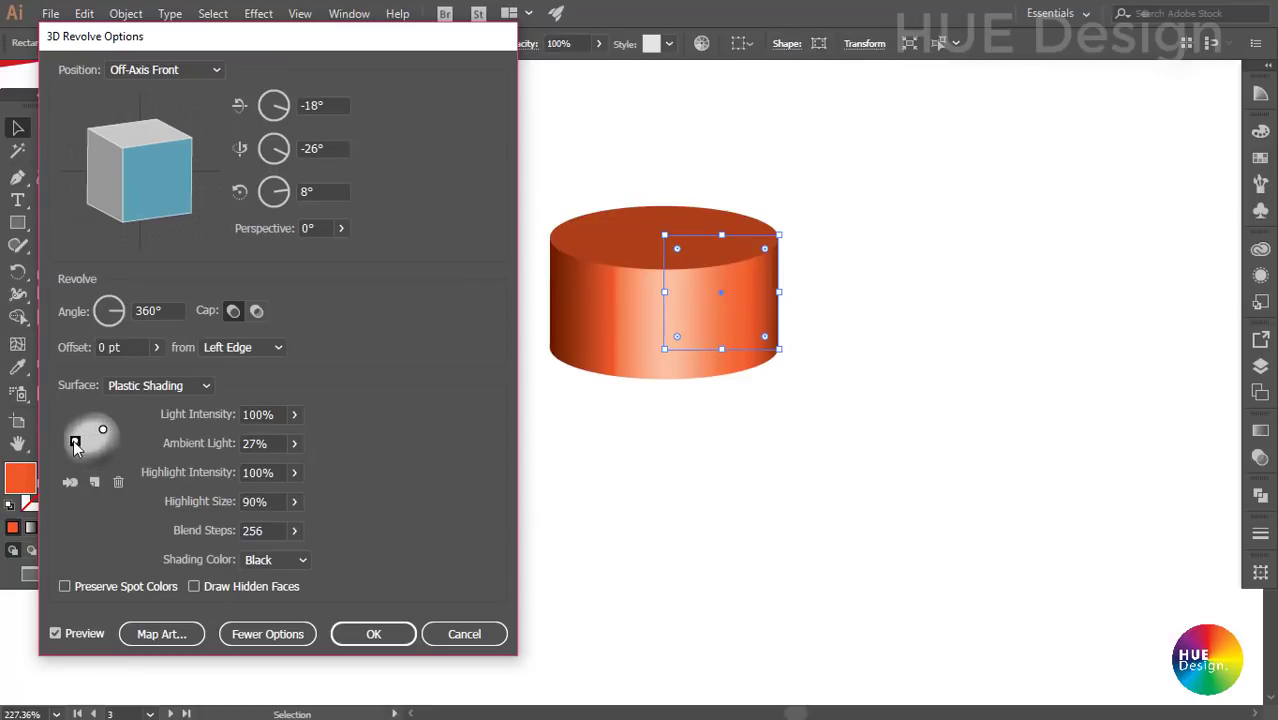
click(70, 483)
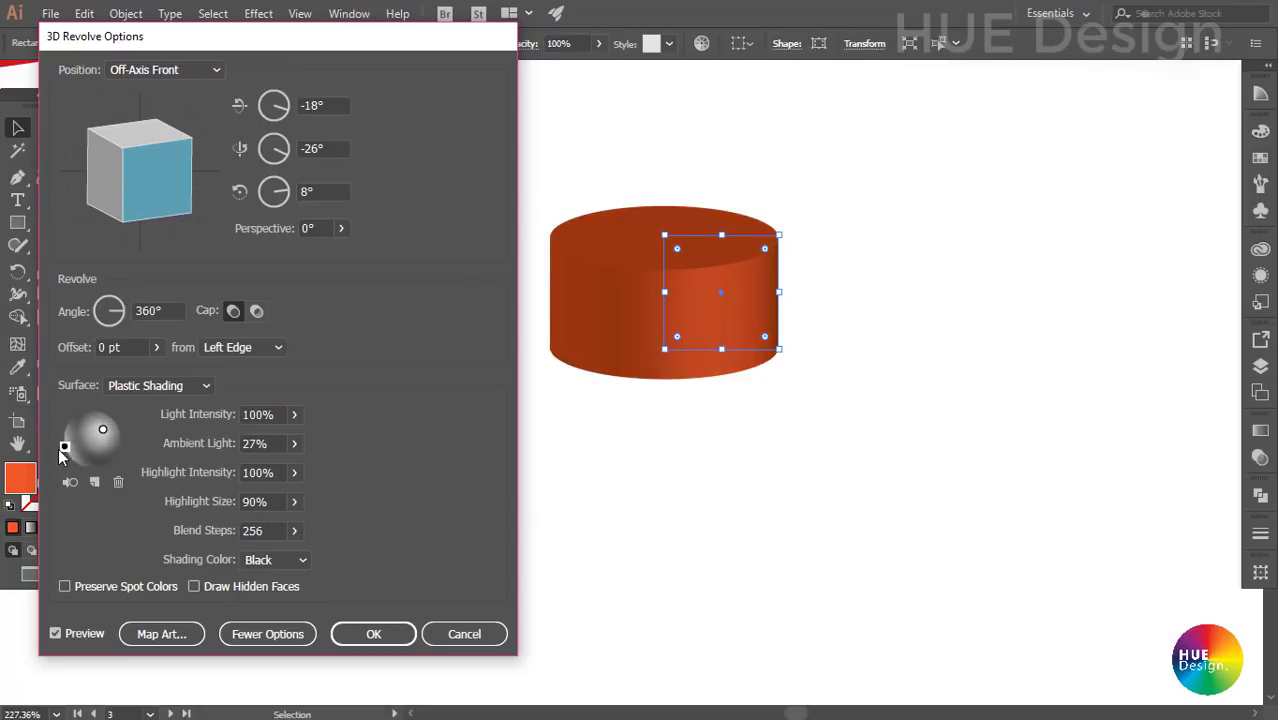
drag(61, 447, 57, 443)
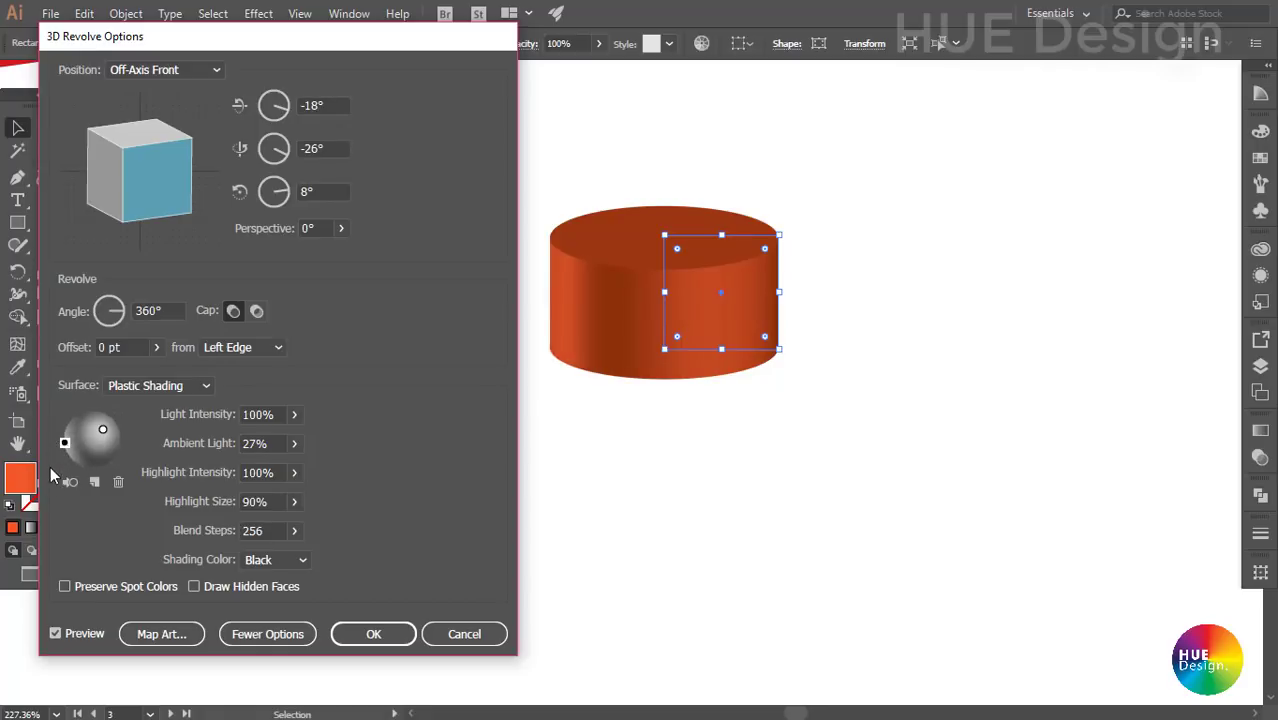
click(66, 445)
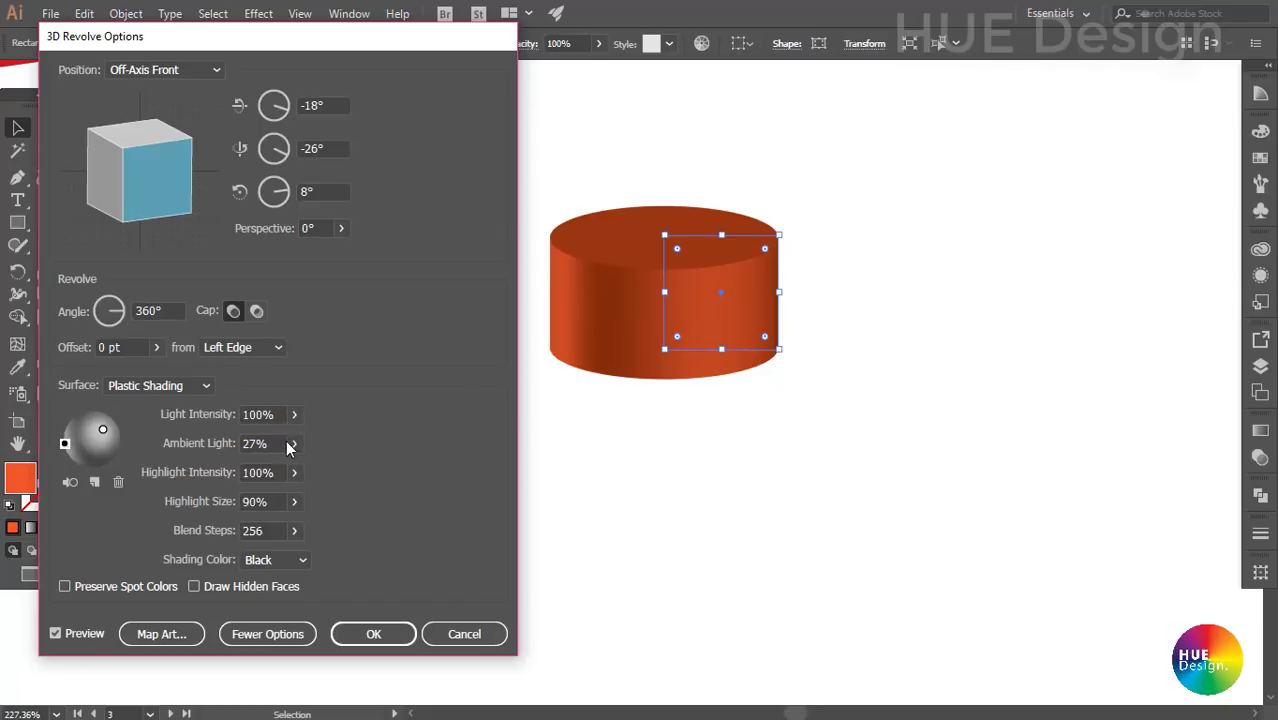
- Set highlight size to 100% and move the light marker slightly higher on the sphere
drag(293, 472, 241, 470)
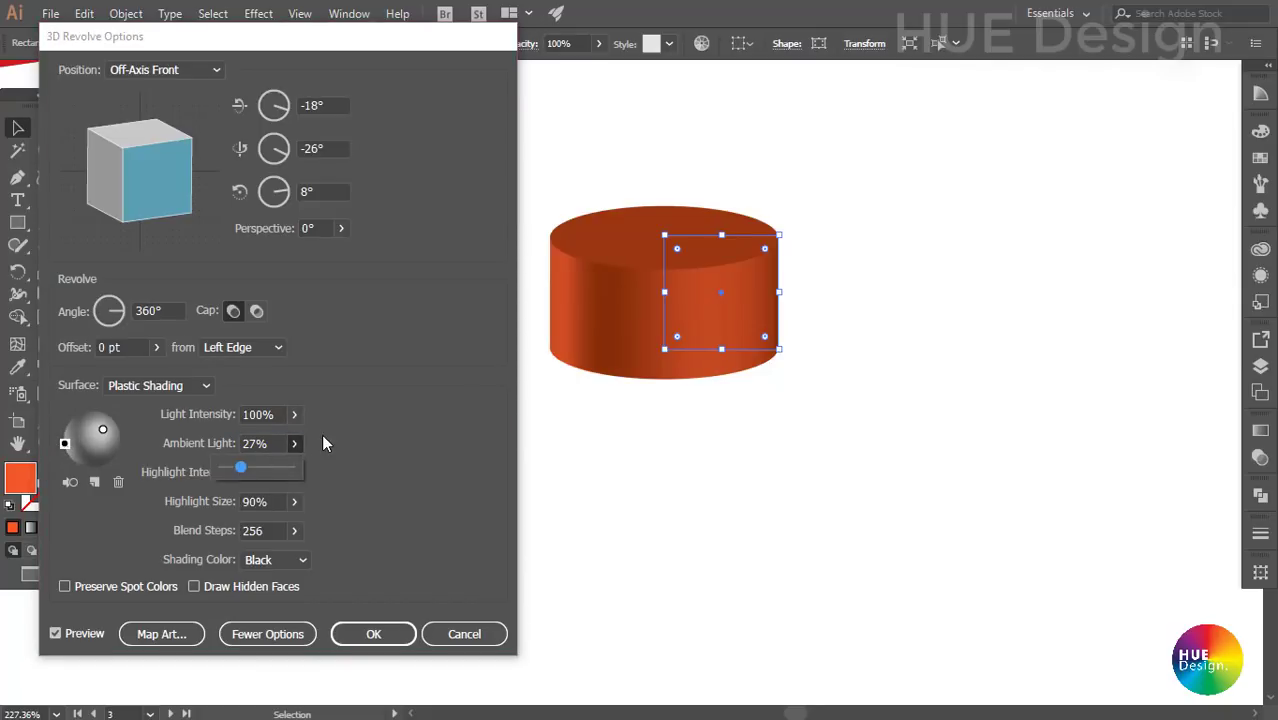
click(293, 501)
text(0)
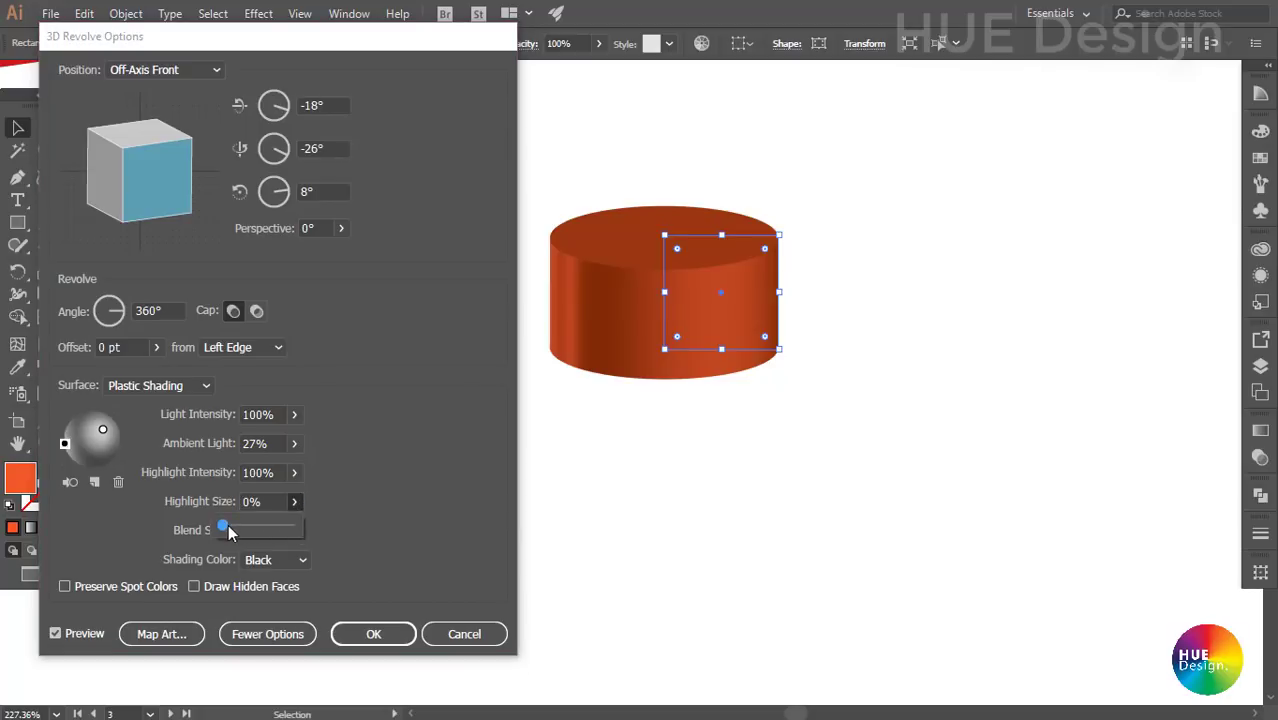
drag(228, 531, 301, 530)
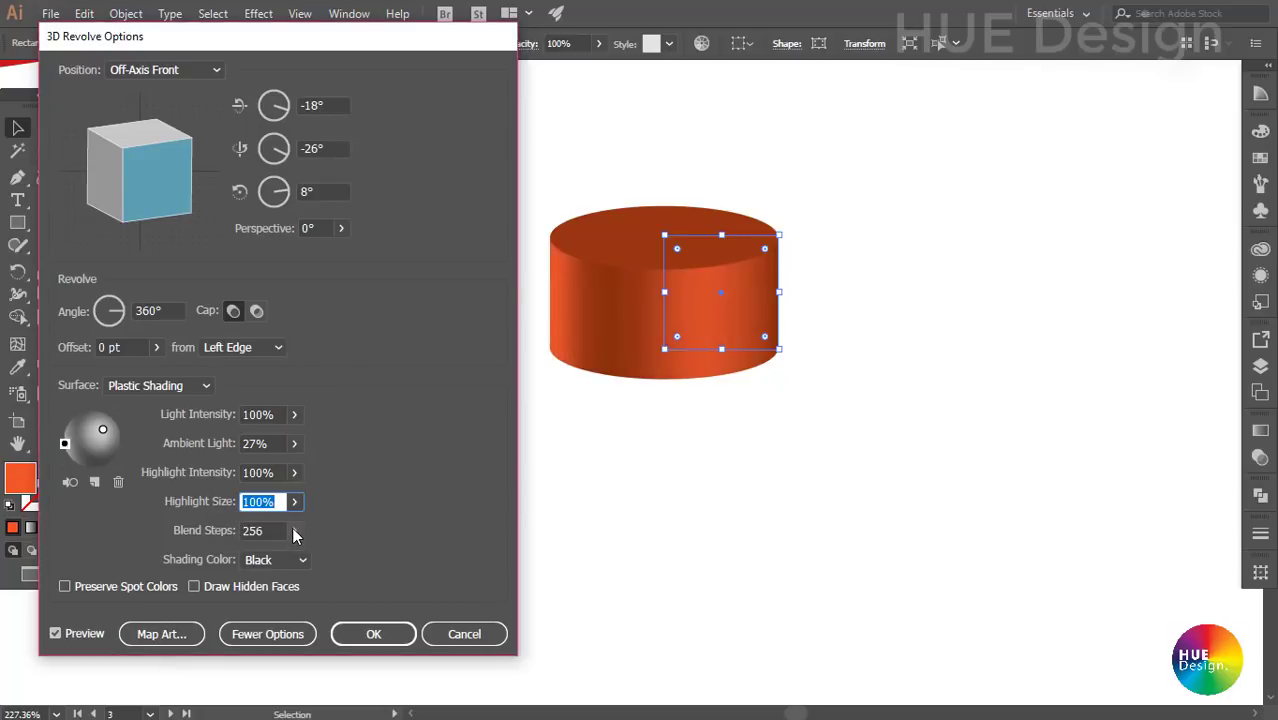
drag(102, 429, 103, 422)
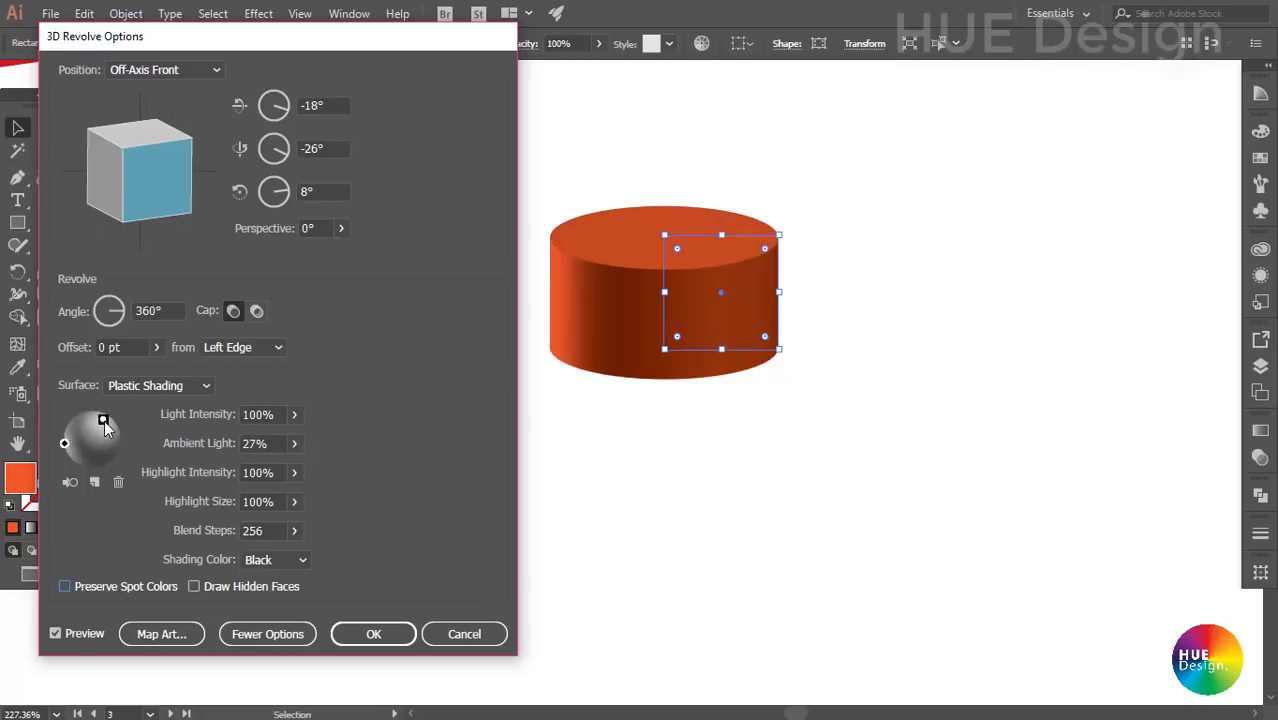
drag(107, 424, 69, 453)
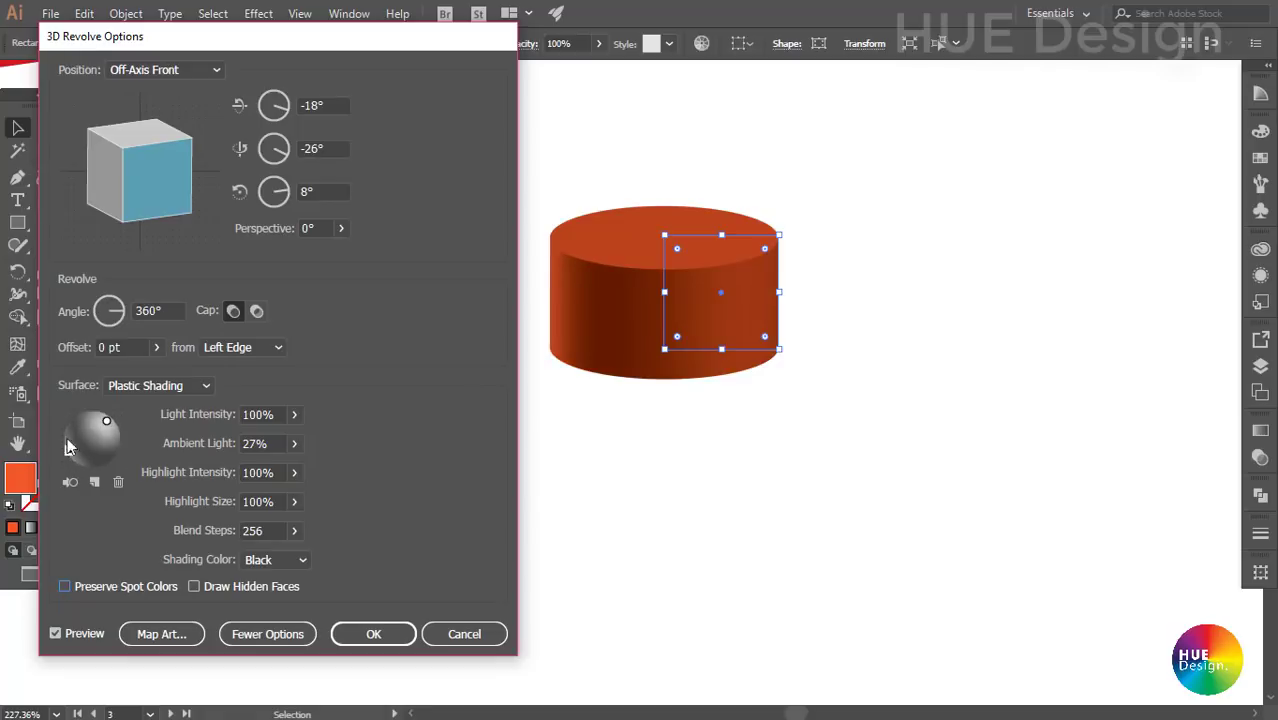
- Preview Wireframe, No Shading and Diffuse Shading surfaces, then apply the revolve with Plastic Shading
click(173, 385)
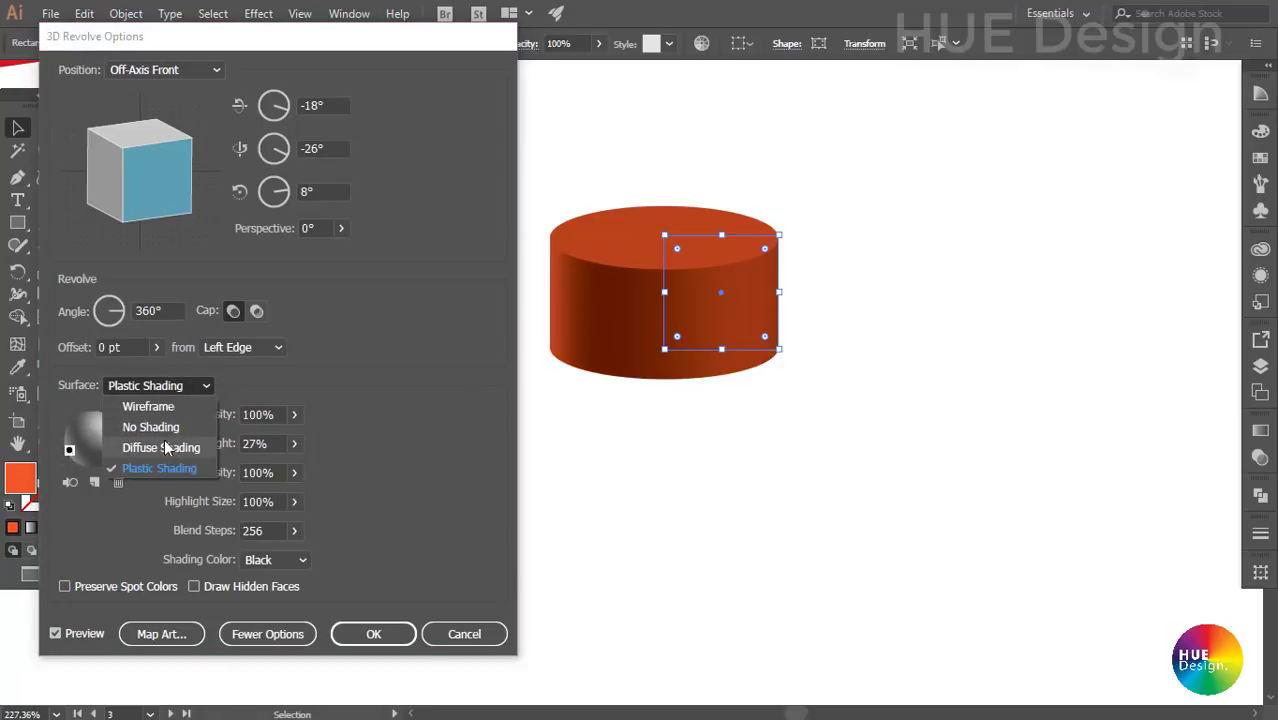
click(157, 406)
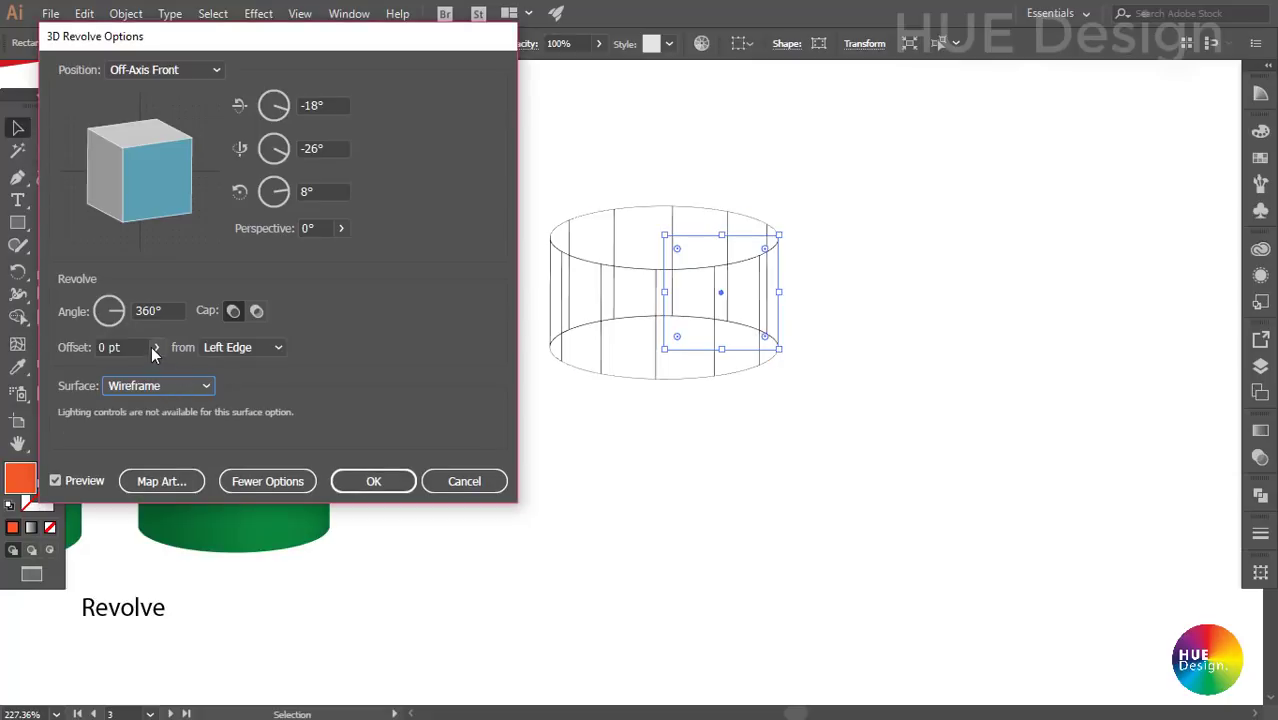
click(155, 347)
click(200, 385)
click(162, 423)
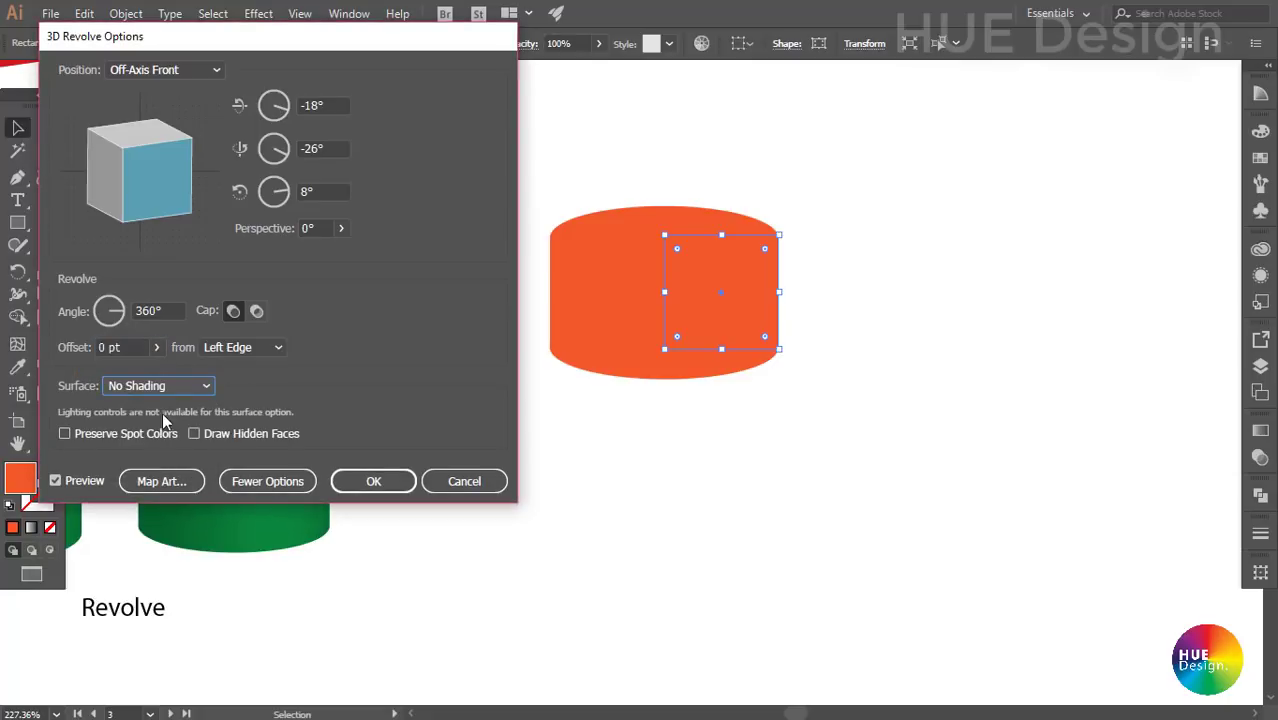
click(169, 385)
click(162, 448)
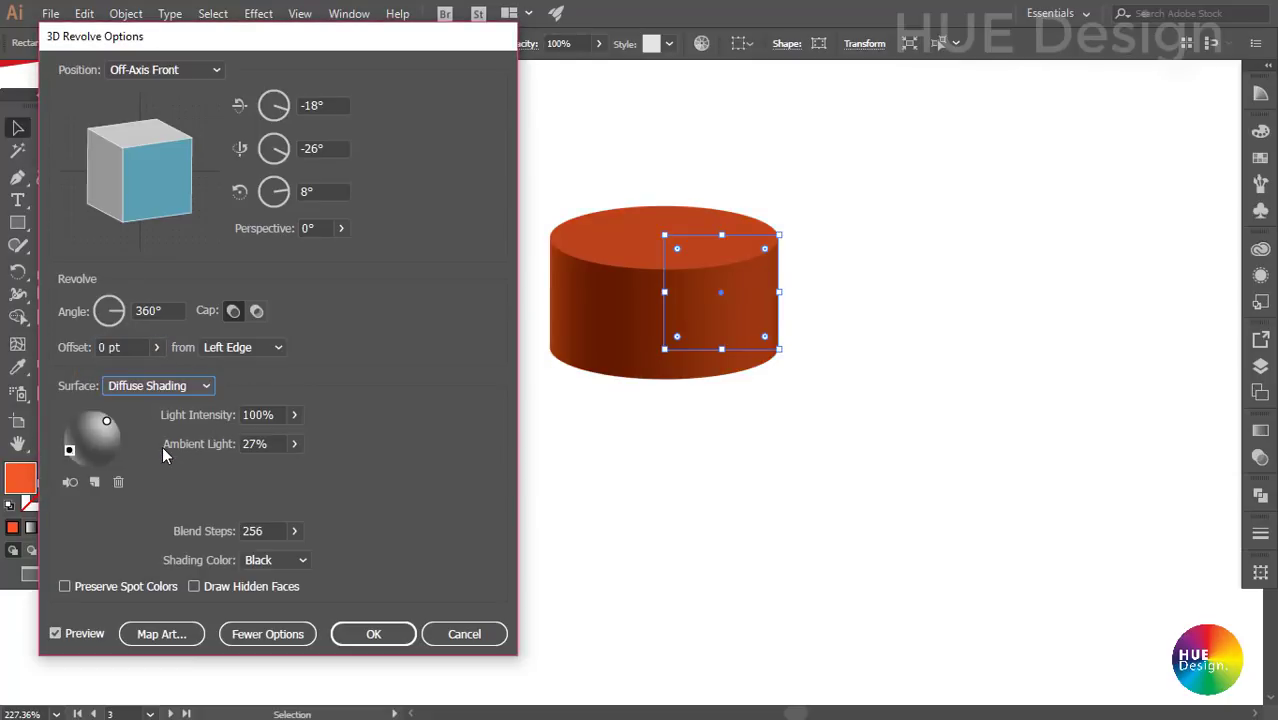
click(172, 386)
click(165, 466)
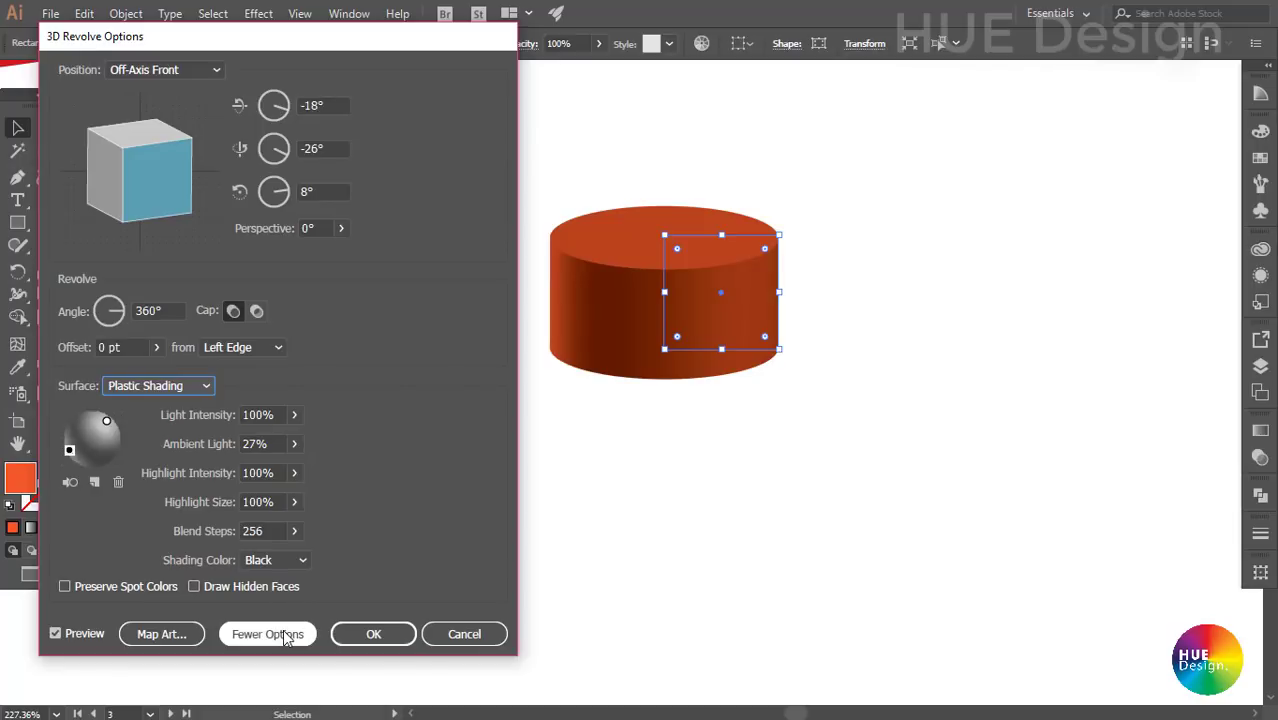
click(377, 634)
- Pan to empty space right of the orange cylinder and draw a rectangle that becomes a green revolved cylinder
click(590, 435)
drag(510, 482, 758, 476)
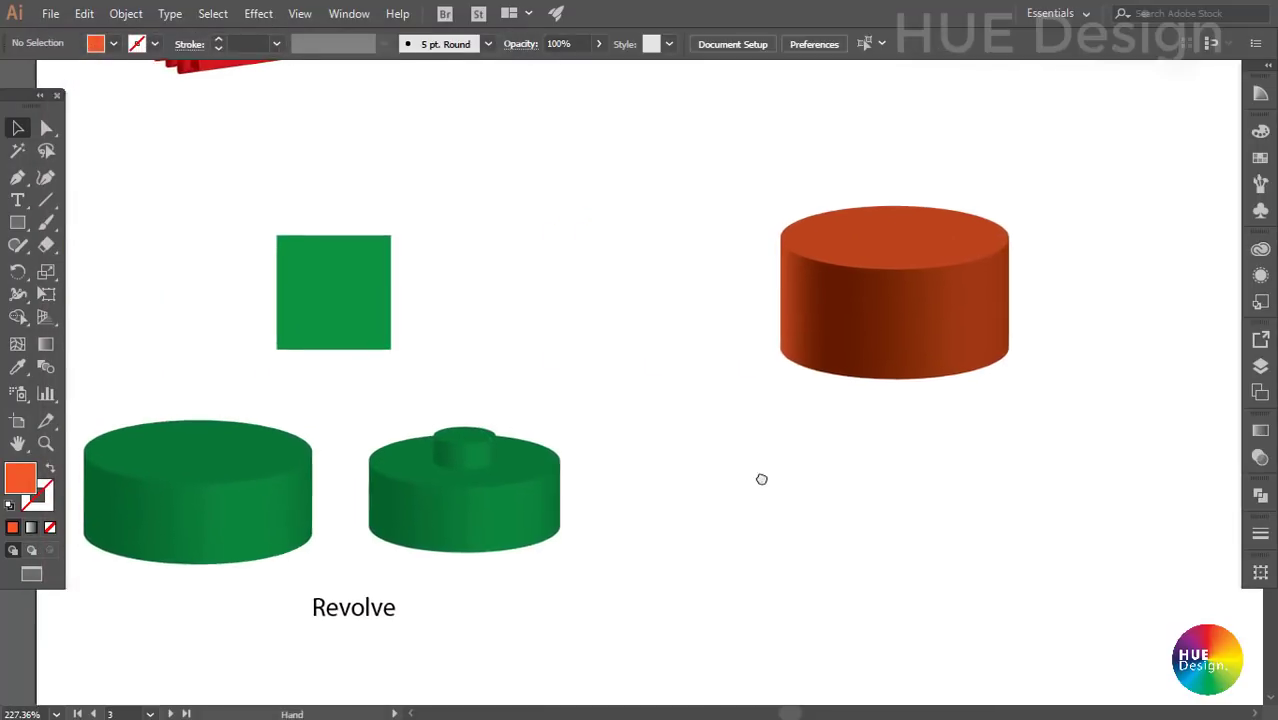
drag(1148, 365, 732, 399)
drag(234, 370, 541, 521)
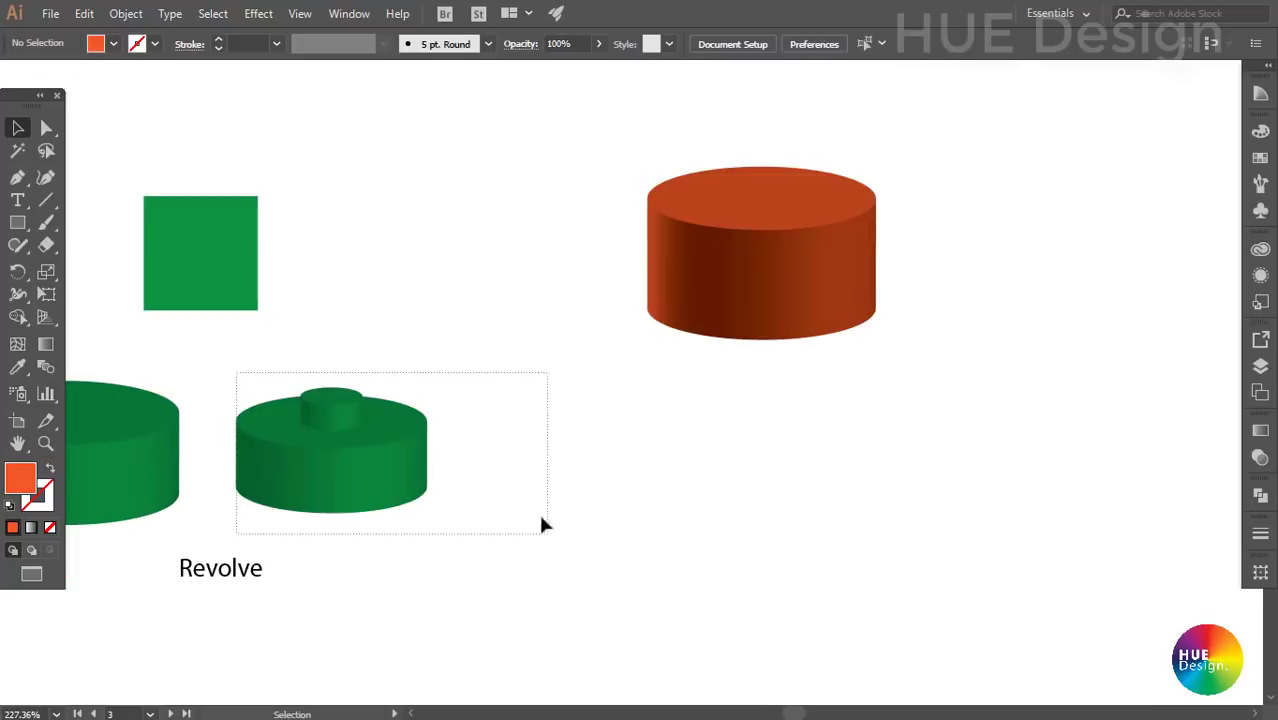
click(692, 459)
drag(530, 310, 216, 420)
key(m)
drag(733, 291, 938, 416)
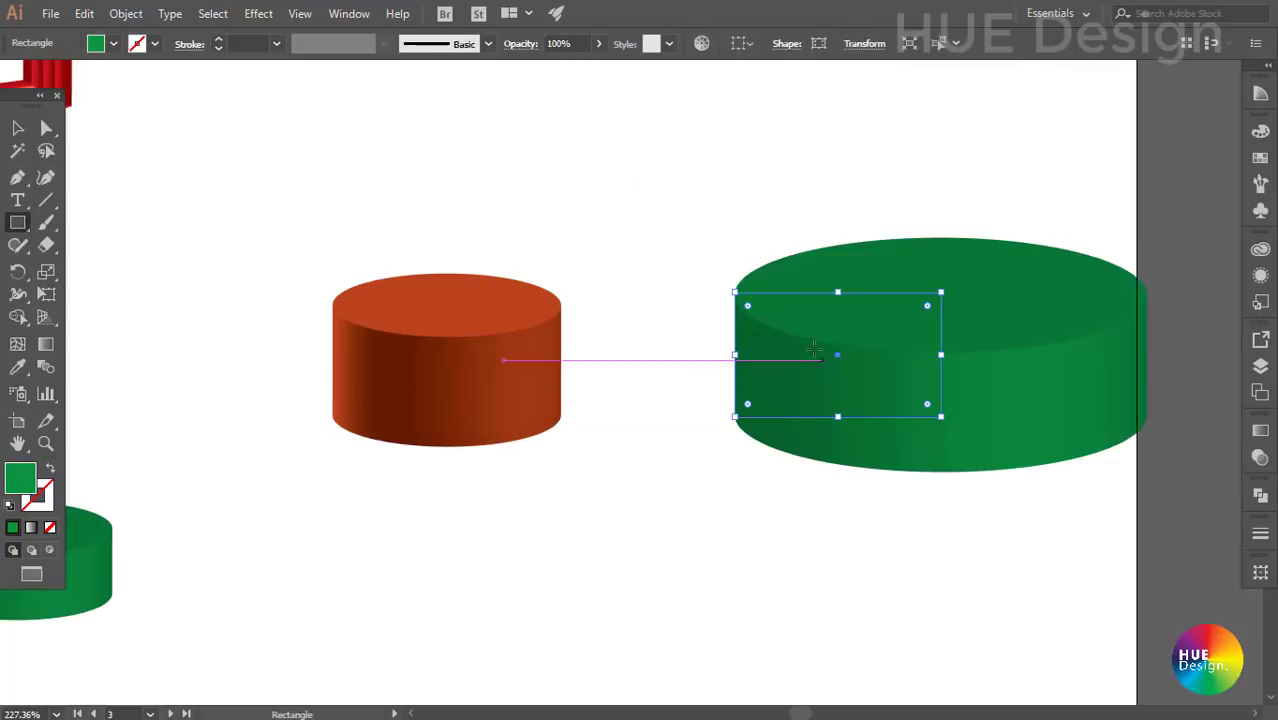
key(v)
drag(831, 300, 683, 314)
- Select the new green cylinder and bring both cylinders into view
click(540, 240)
scroll(430, 490, left, 3)
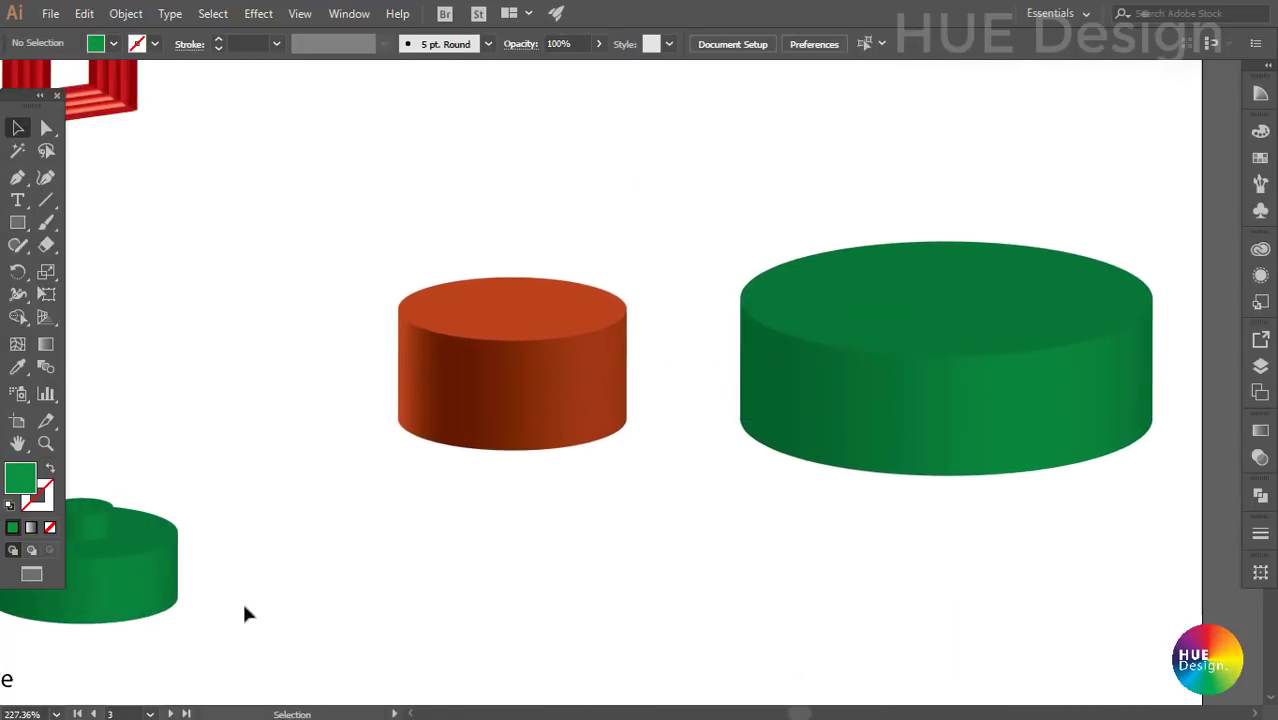
click(168, 596)
click(258, 13)
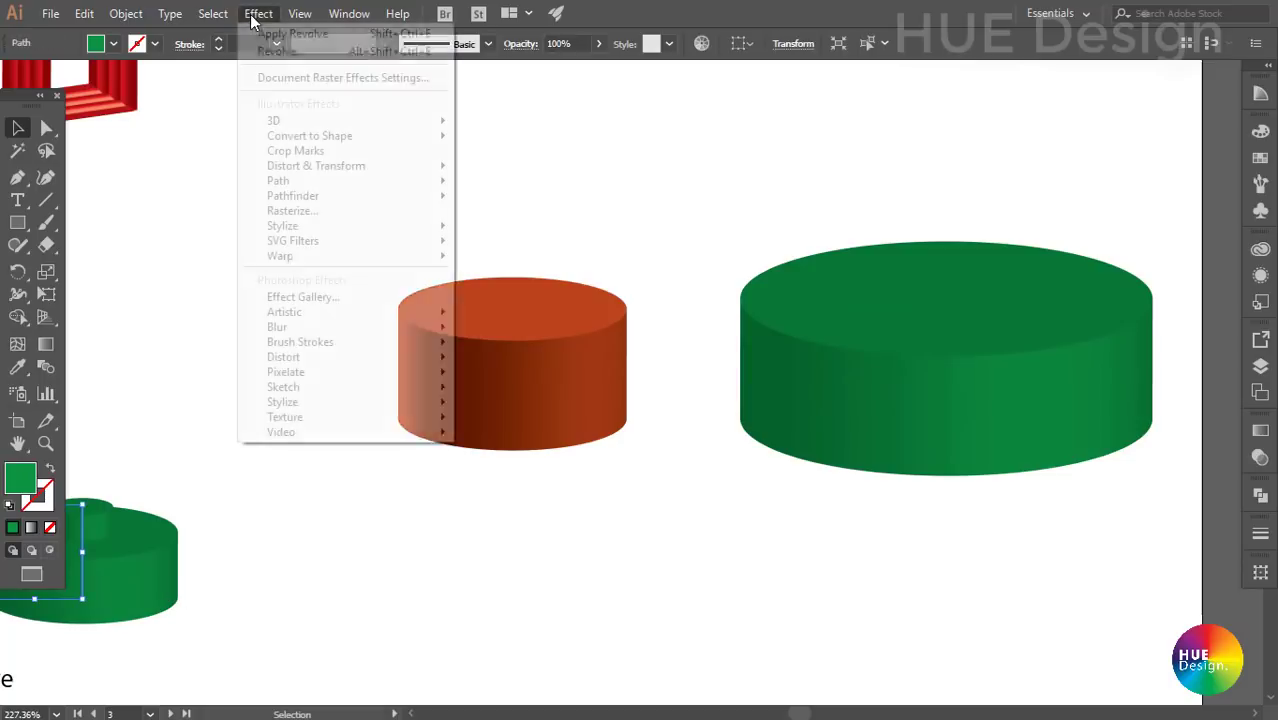
key(Escape)
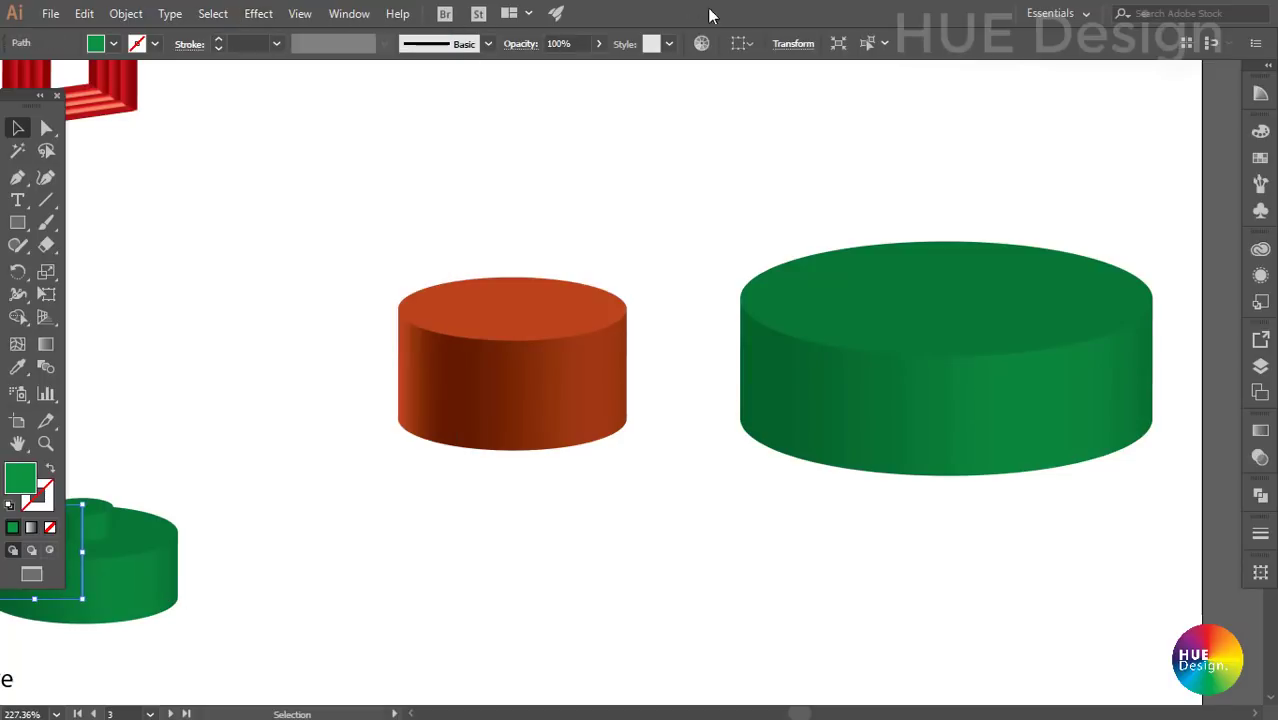
click(873, 308)
mouse_move(776, 402)
mouse_down()
mouse_move(740, 427)
mouse_move(766, 433)
mouse_up()
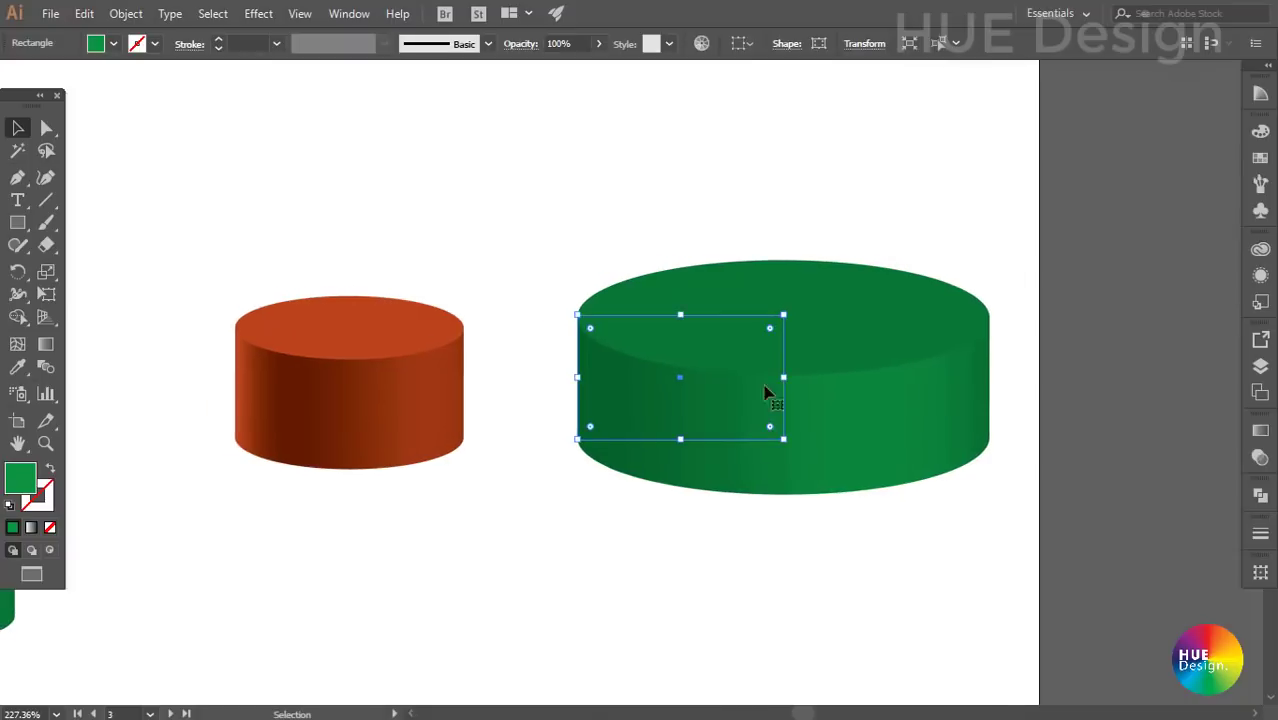
- Add an anchor on the profile's top edge and drag the top-right corner down into an L notch
click(17, 222)
mouse_move(642, 323)
mouse_down()
mouse_move(942, 592)
mouse_move(579, 352)
mouse_up()
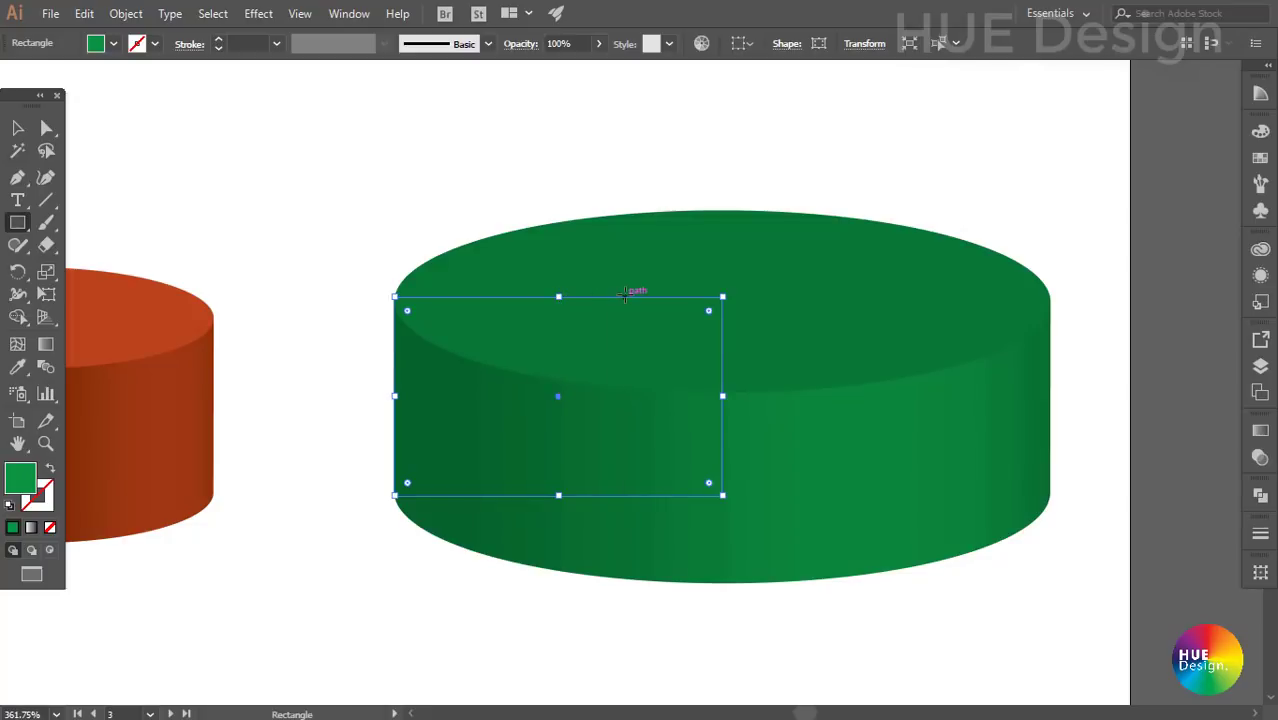
key(plus)
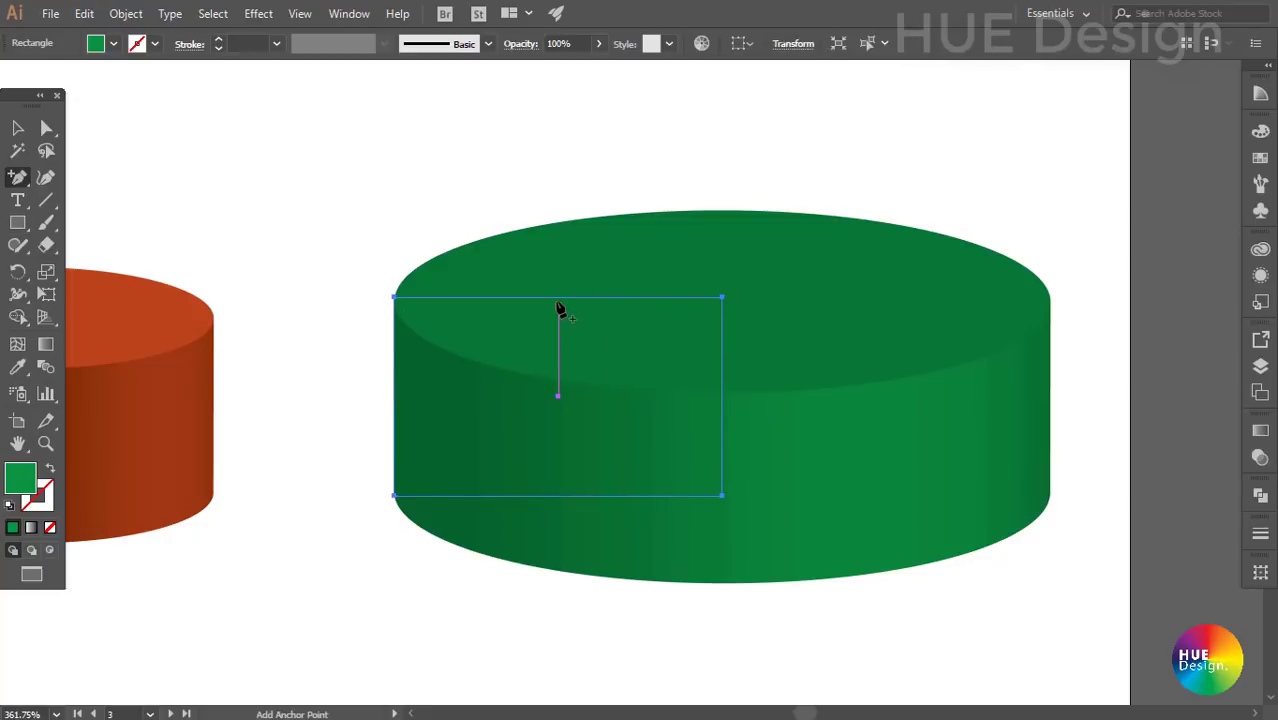
click(558, 298)
key(a)
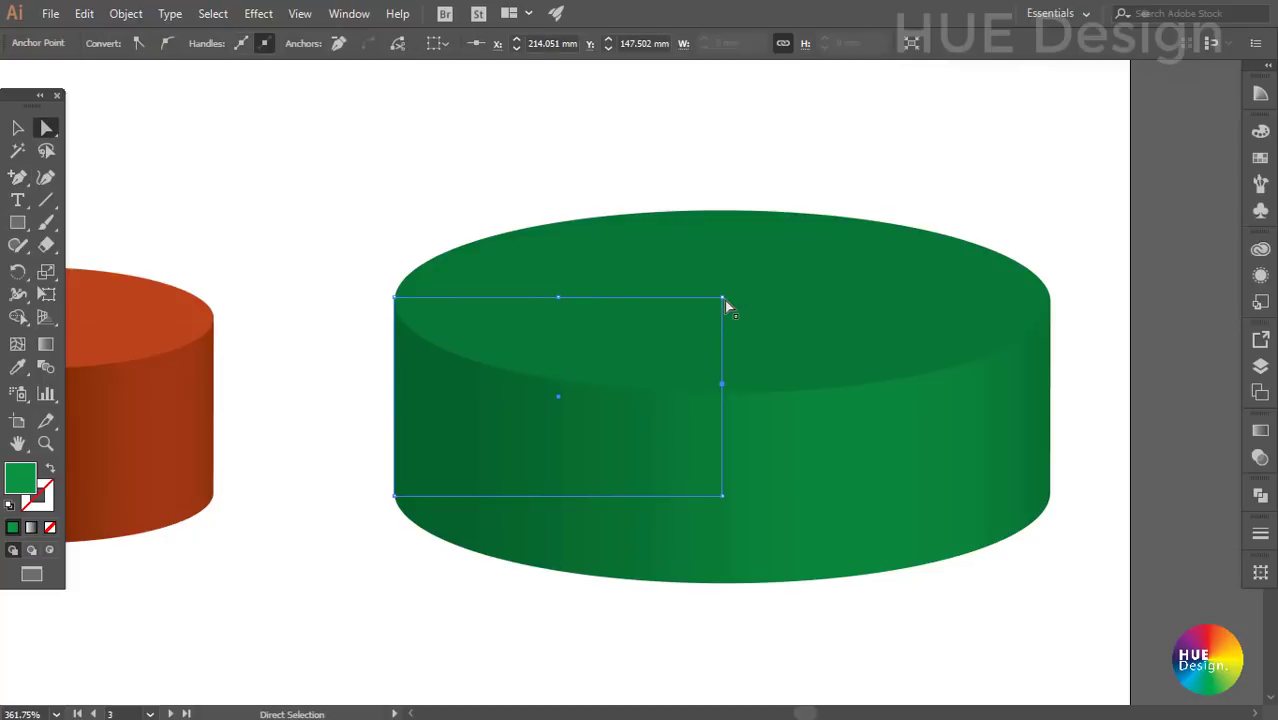
drag(713, 304, 553, 376)
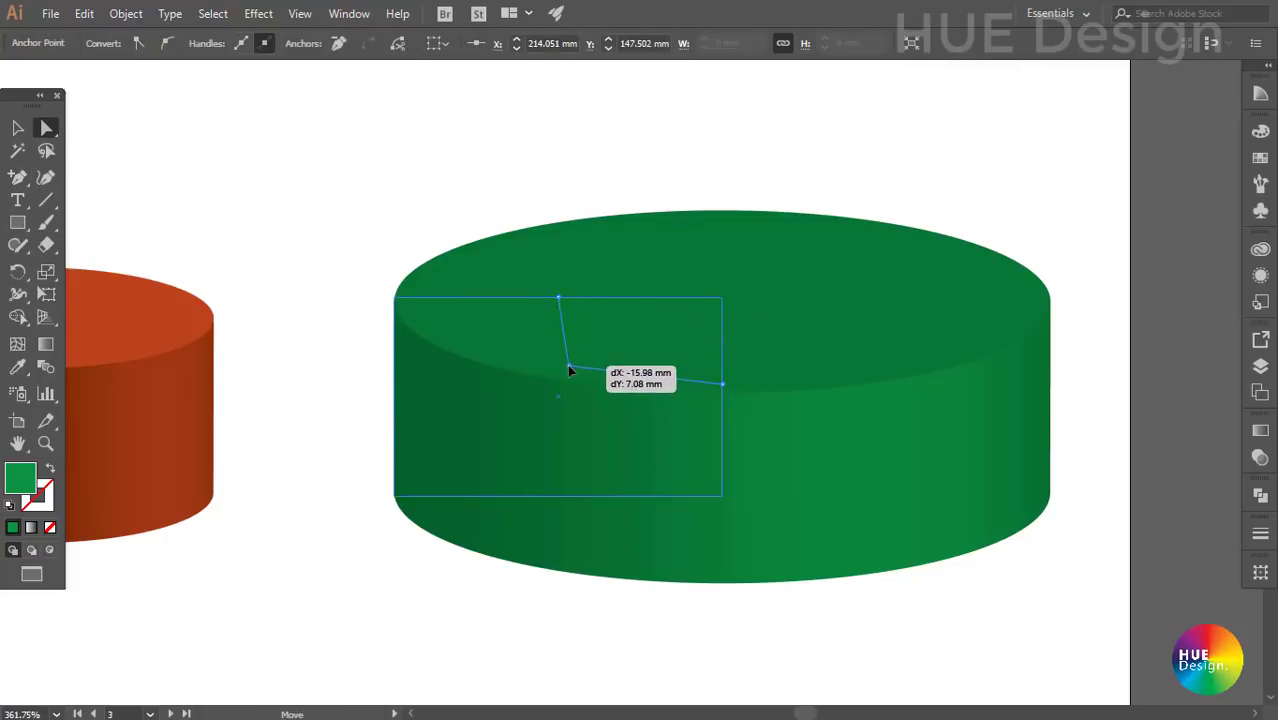
drag(553, 378, 558, 384)
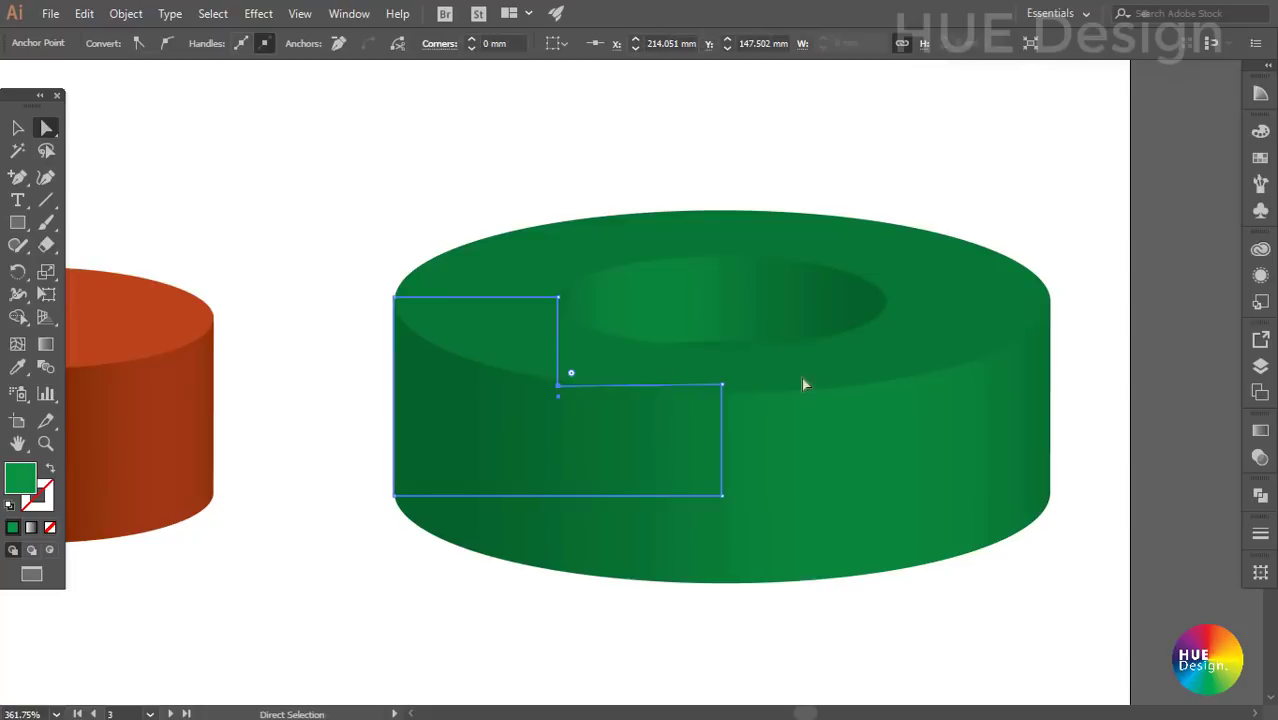
- Reselect the green profile, fit the artboard, and show its Appearance panel
key(v)
key(ctrl+minus)
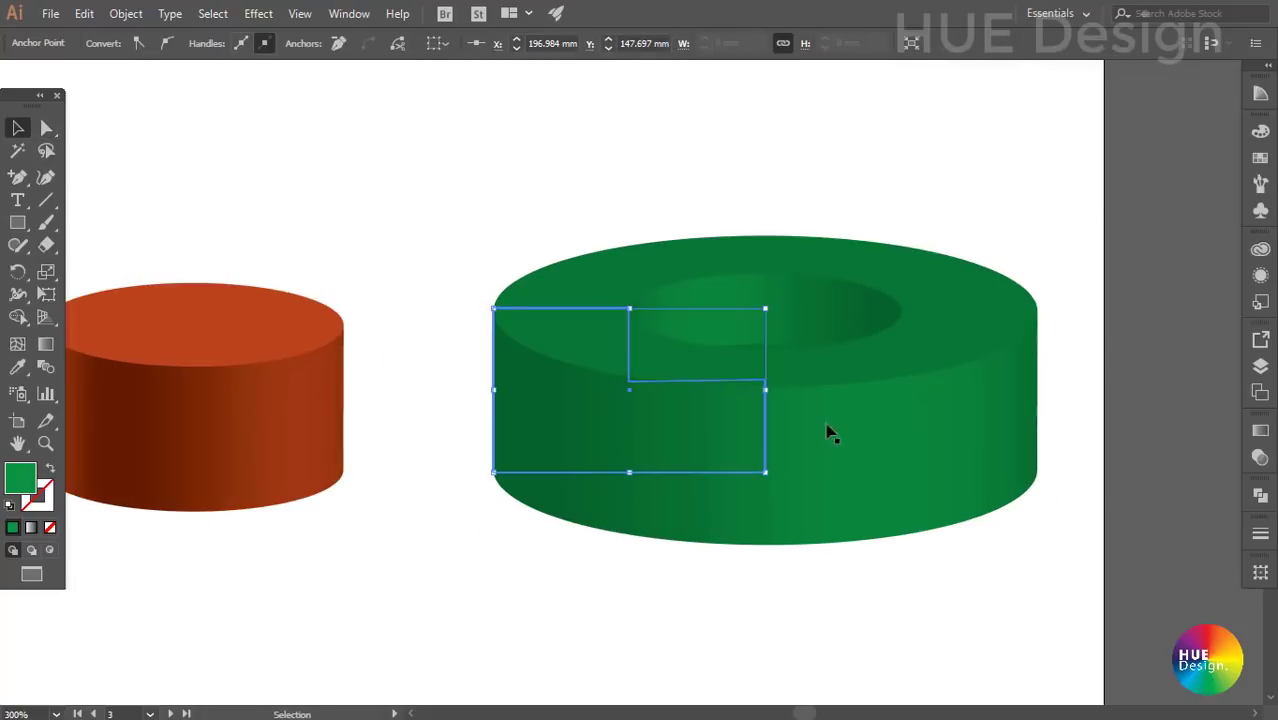
drag(860, 493, 854, 493)
click(1064, 536)
click(633, 388)
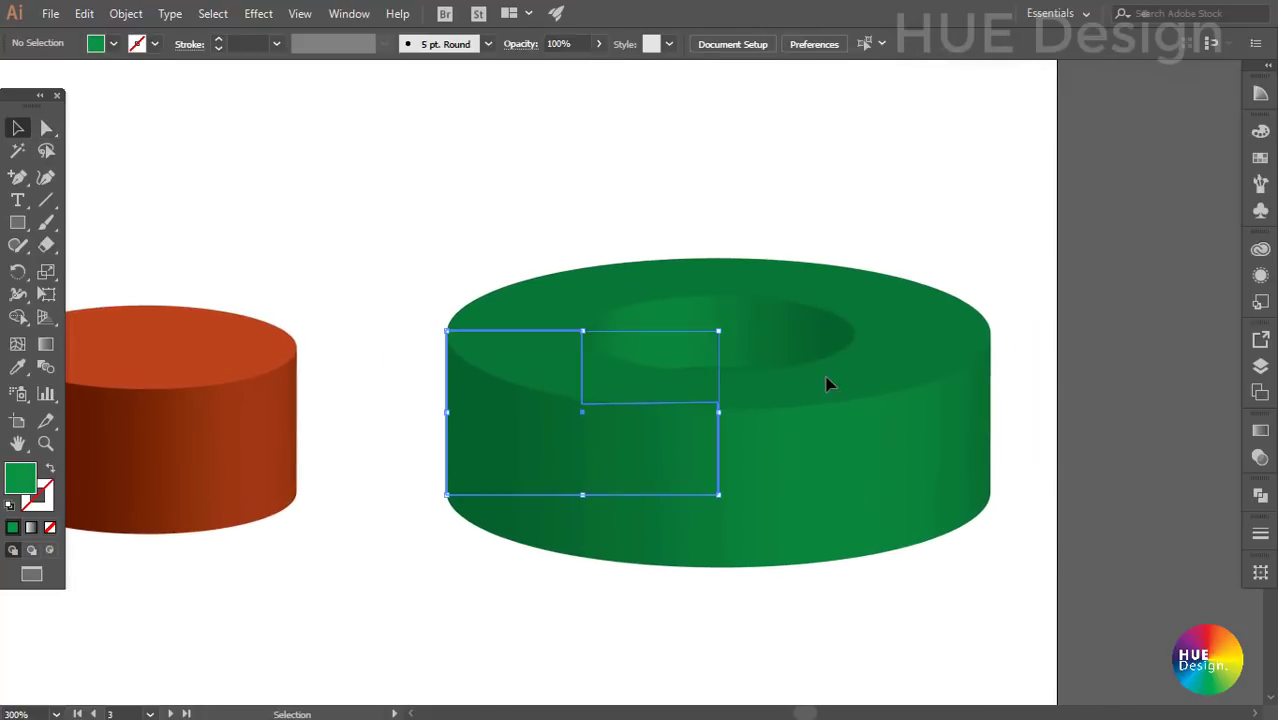
key(ctrl+0)
key(shift+F6)
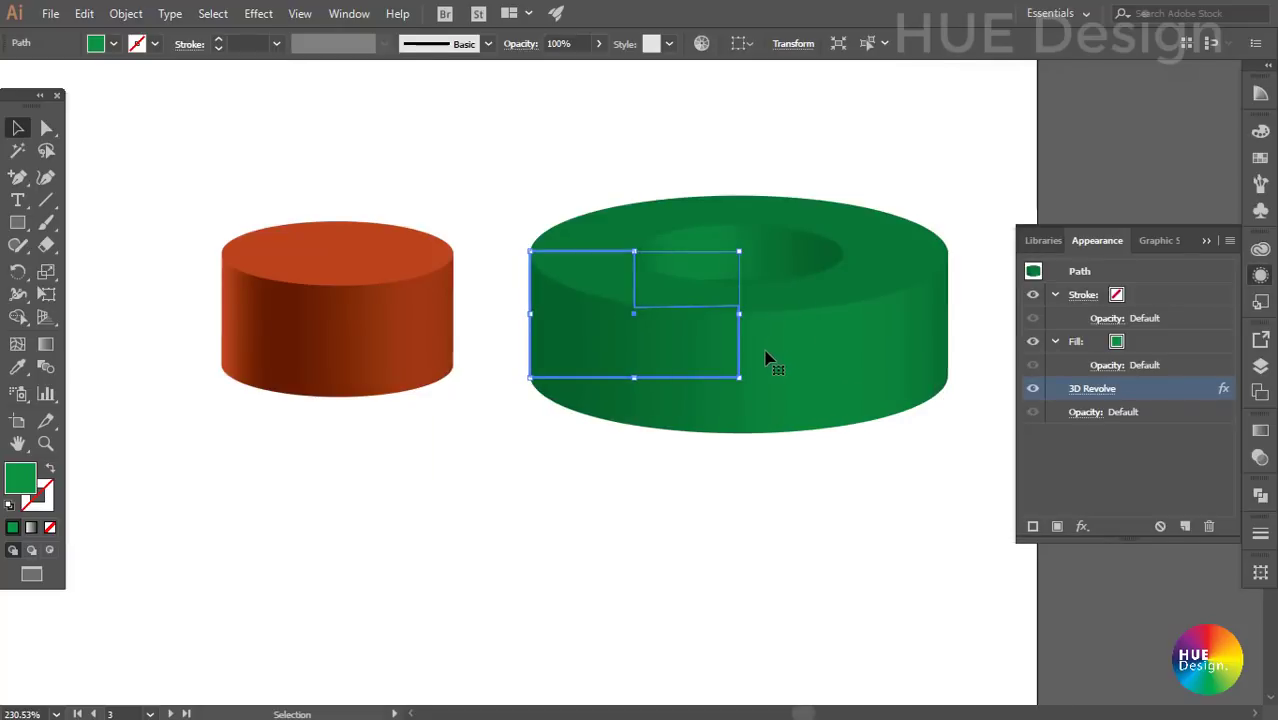
- Reopen 3D Revolve Options with Preview on and revolve the profile around its left edge
click(256, 14)
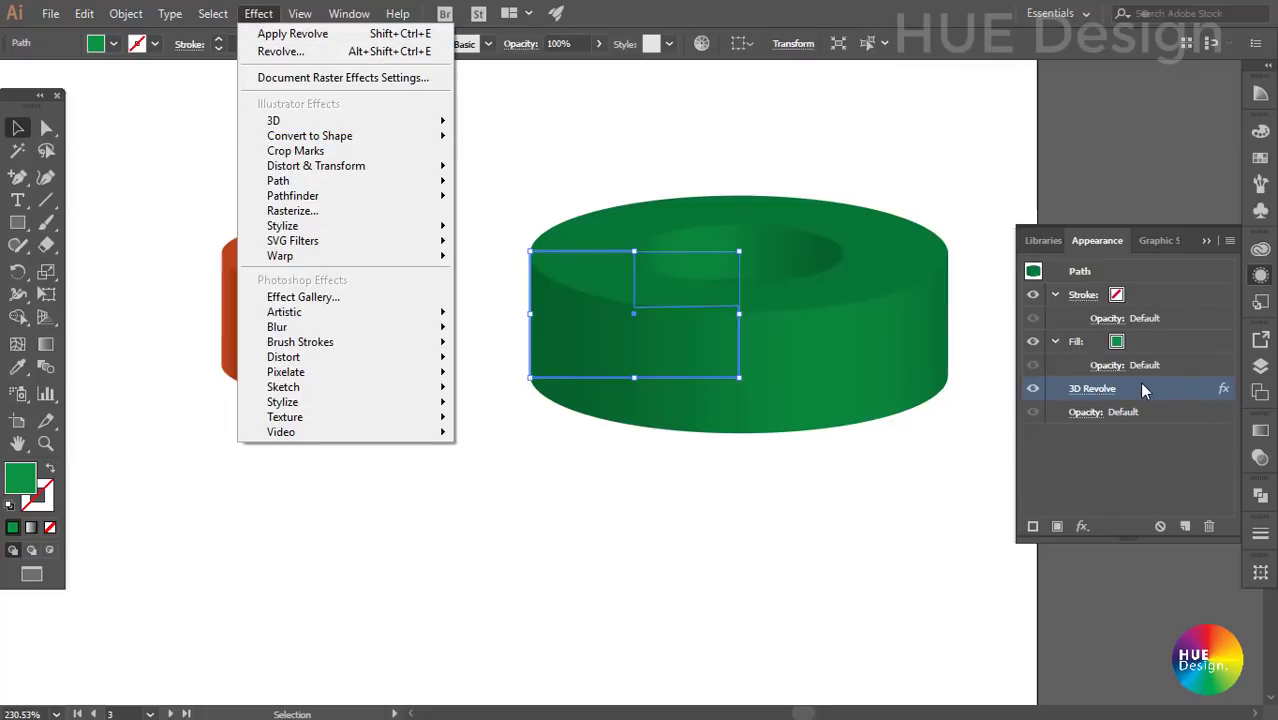
key(Escape)
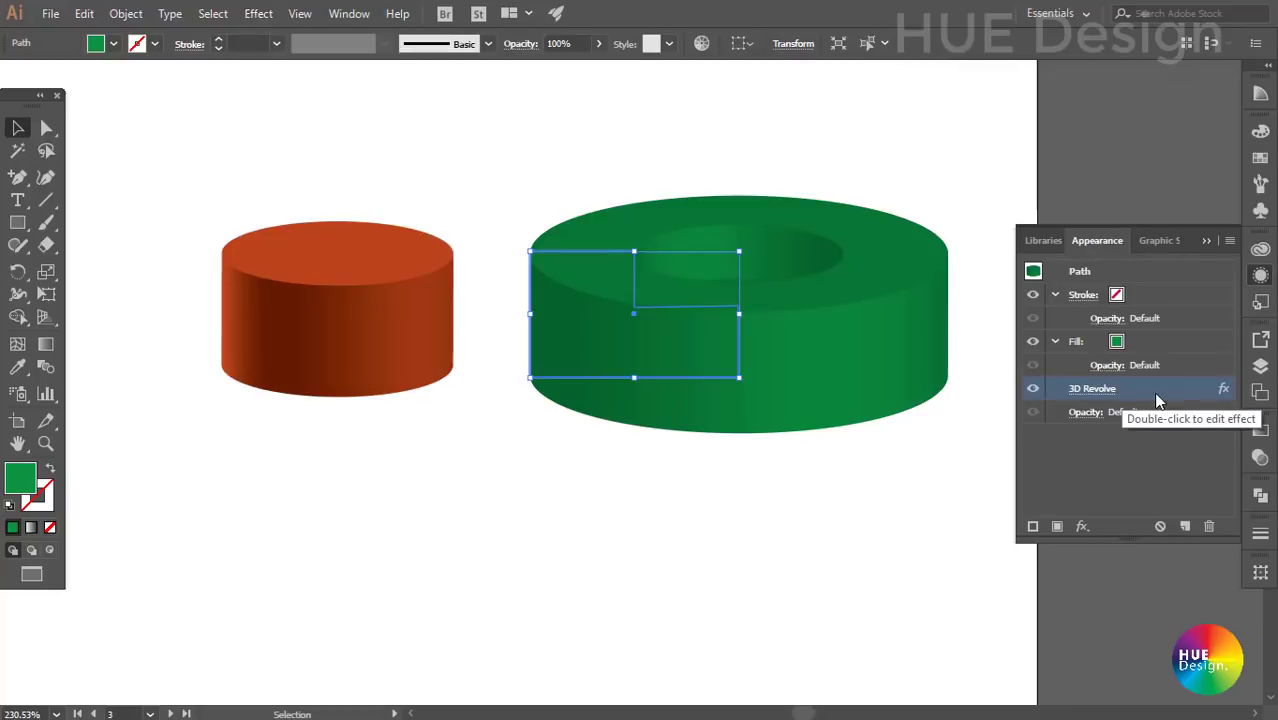
click(1106, 389)
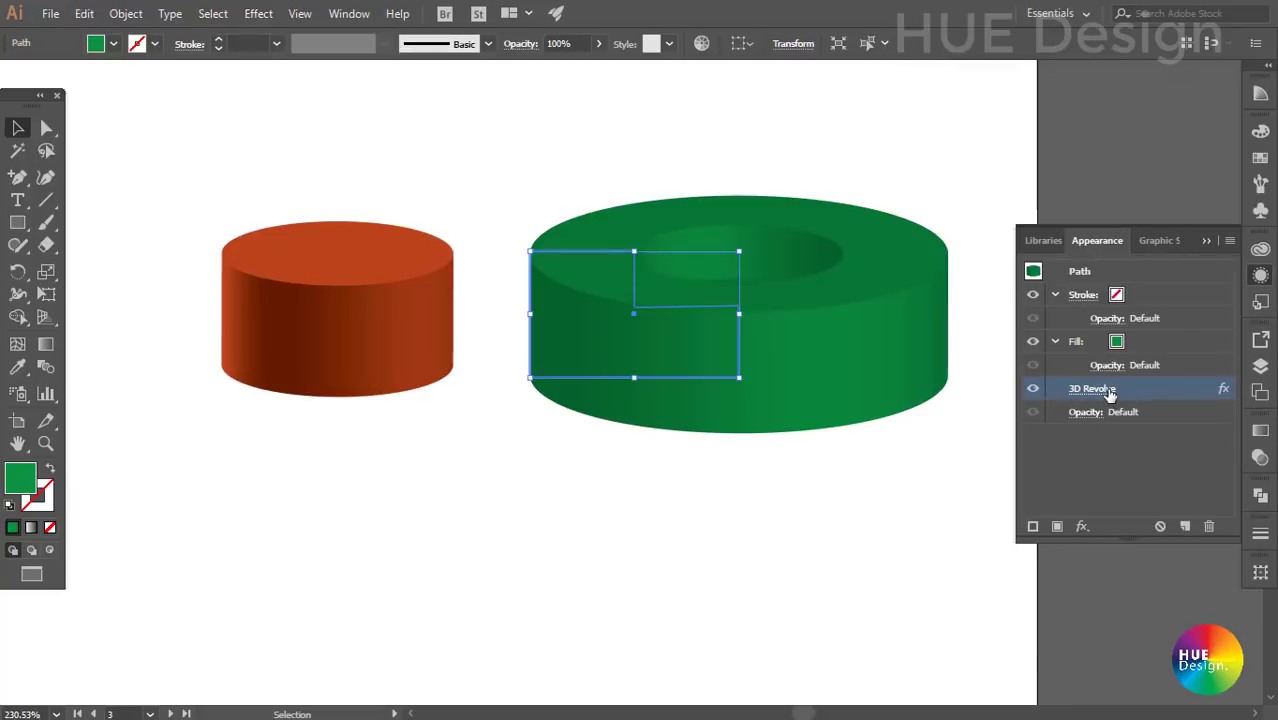
drag(982, 31, 948, 40)
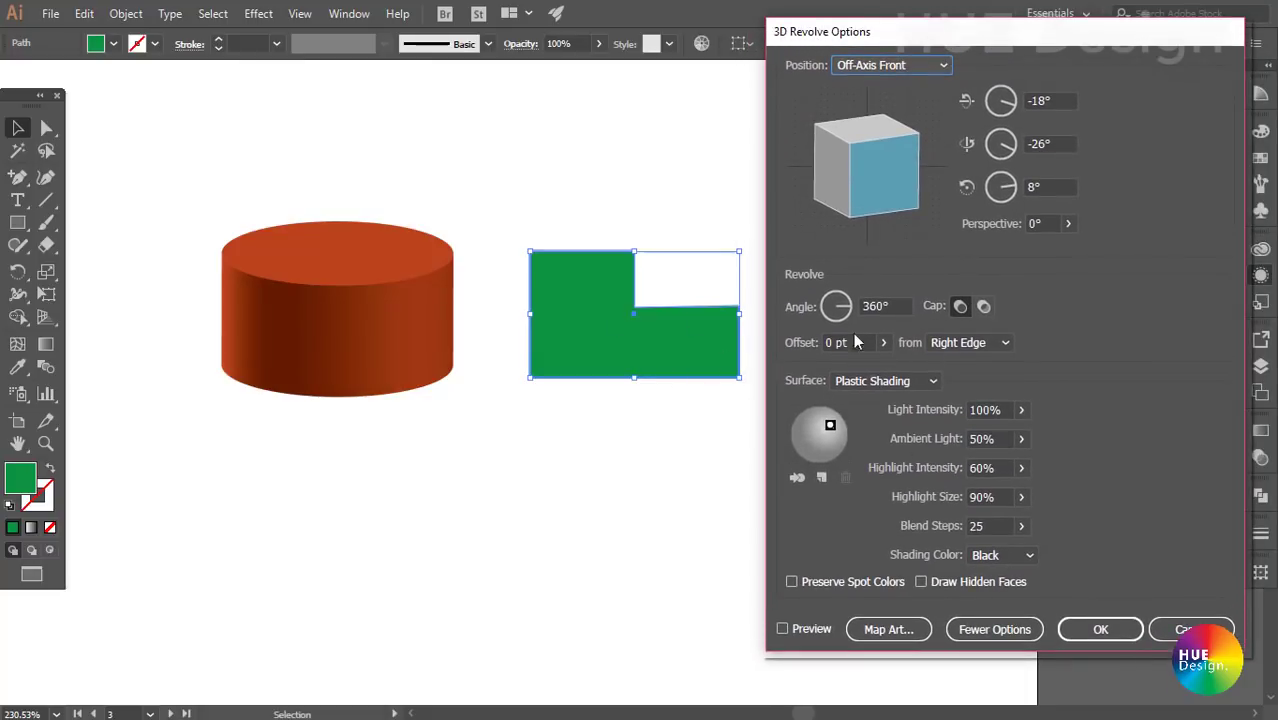
click(795, 629)
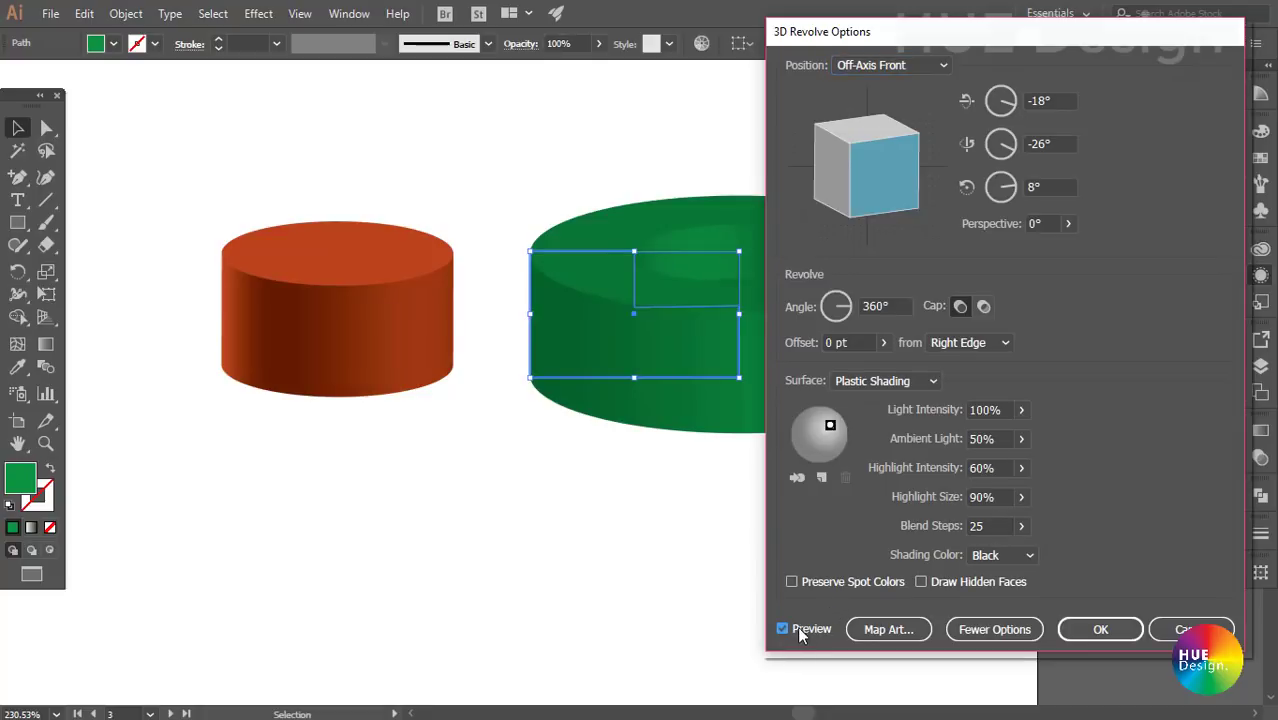
drag(980, 31, 948, 34)
drag(620, 55, 258, 50)
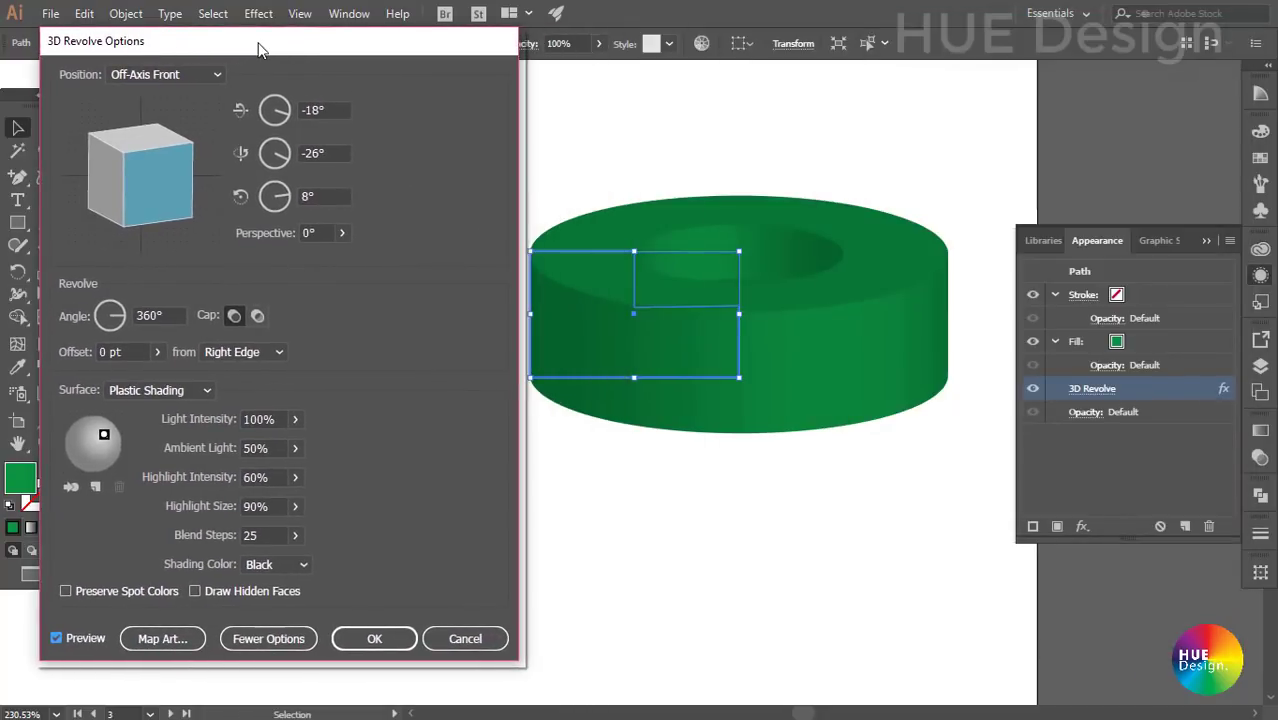
click(237, 357)
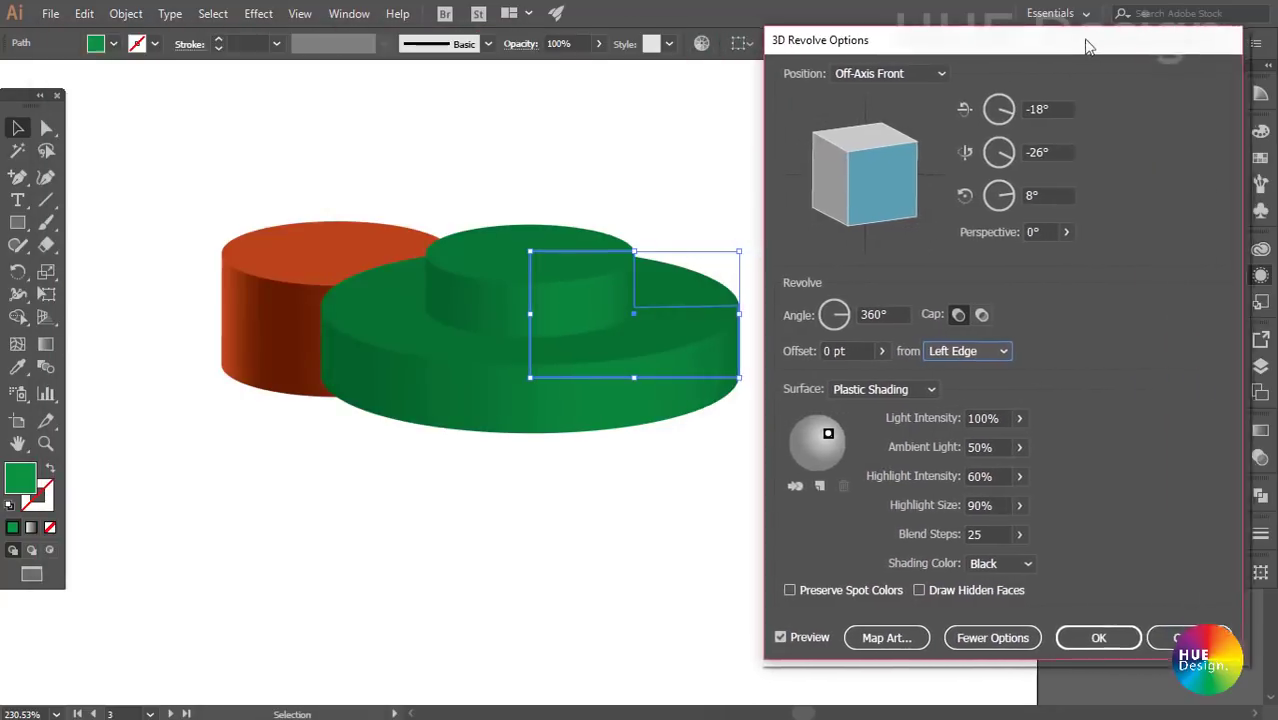
- Compare a Right Edge offset, then settle back on Left Edge
drag(360, 49, 1108, 42)
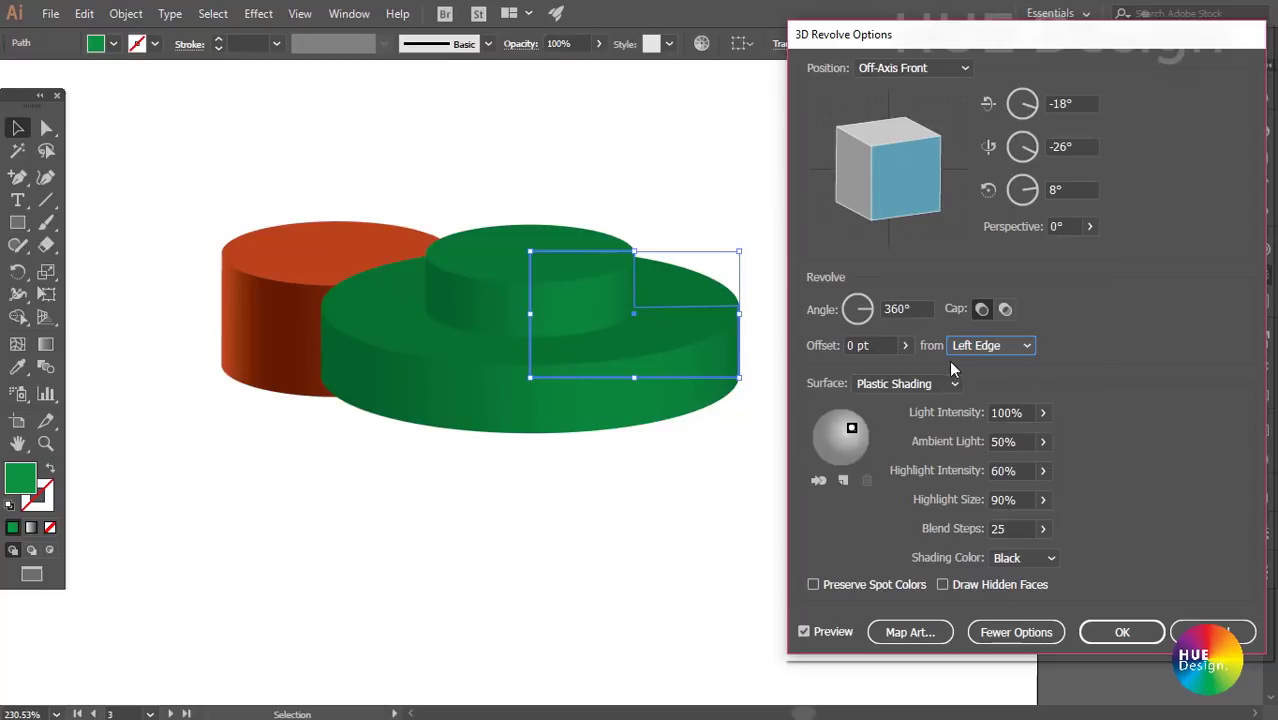
click(1027, 346)
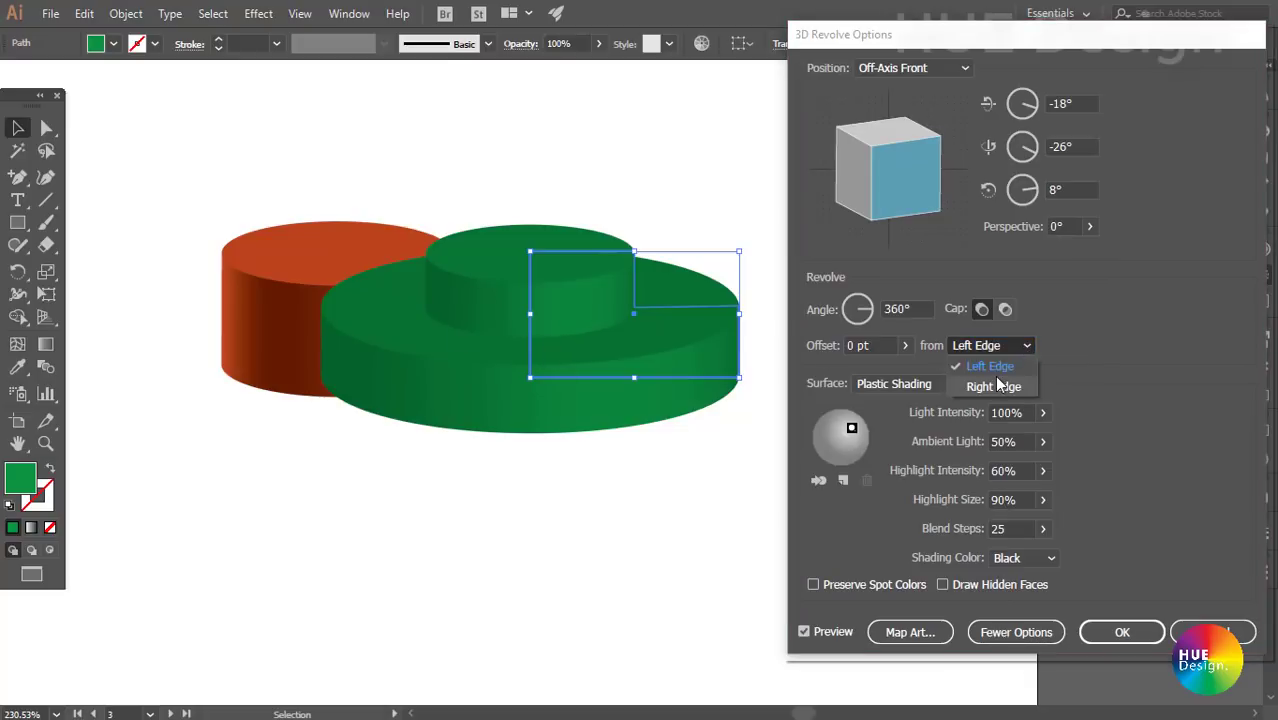
click(1000, 387)
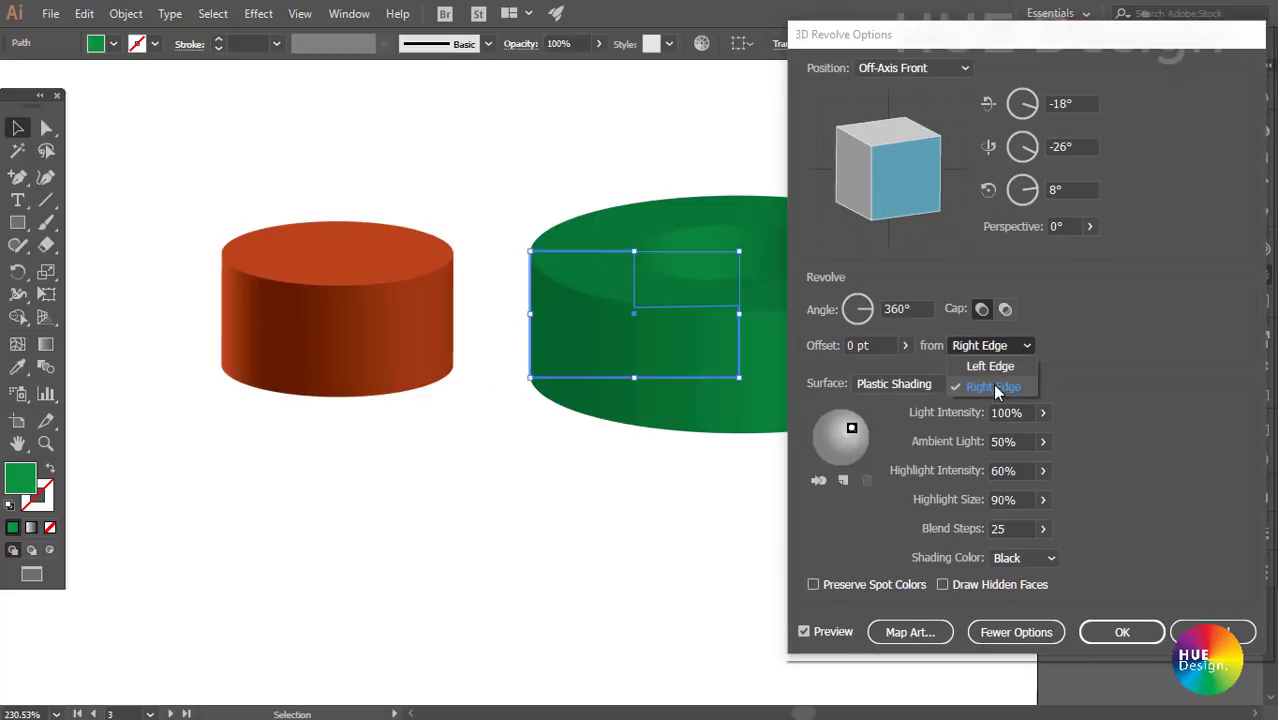
click(995, 368)
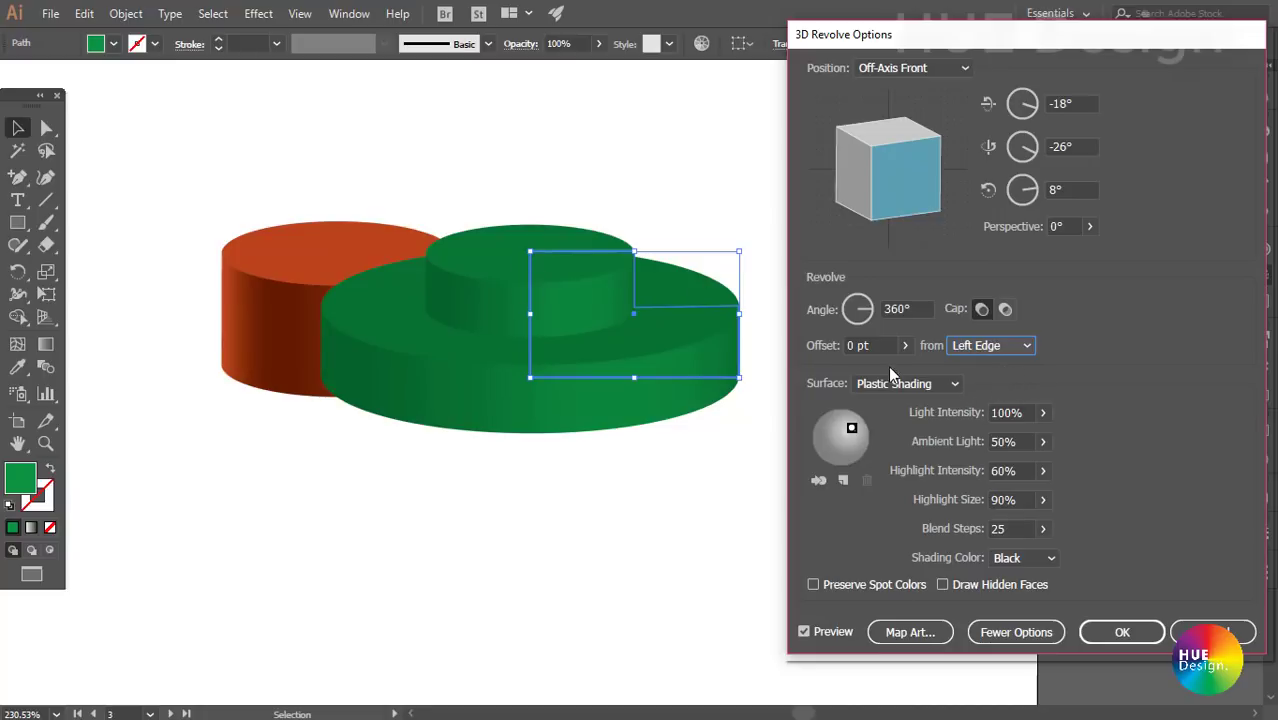
- Commit the left-edge revolve and move the green 3D solid to the right
click(1122, 633)
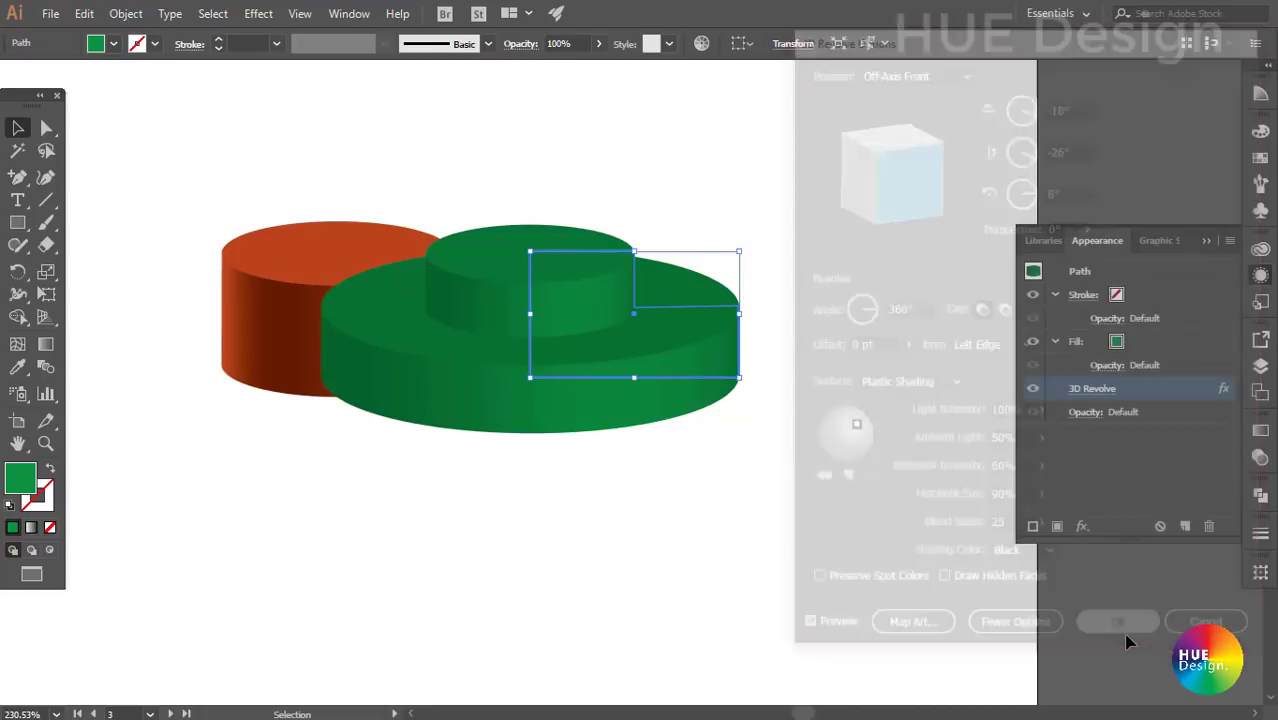
drag(505, 337, 680, 349)
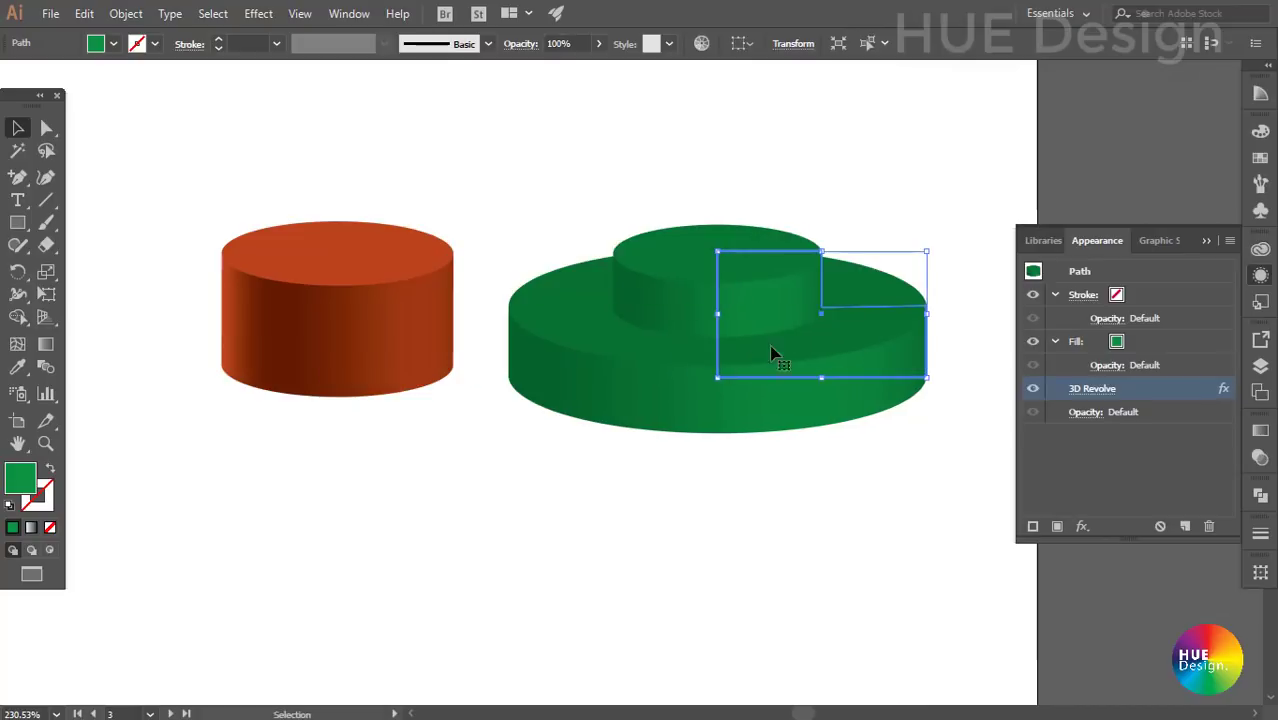
drag(770, 354, 798, 336)
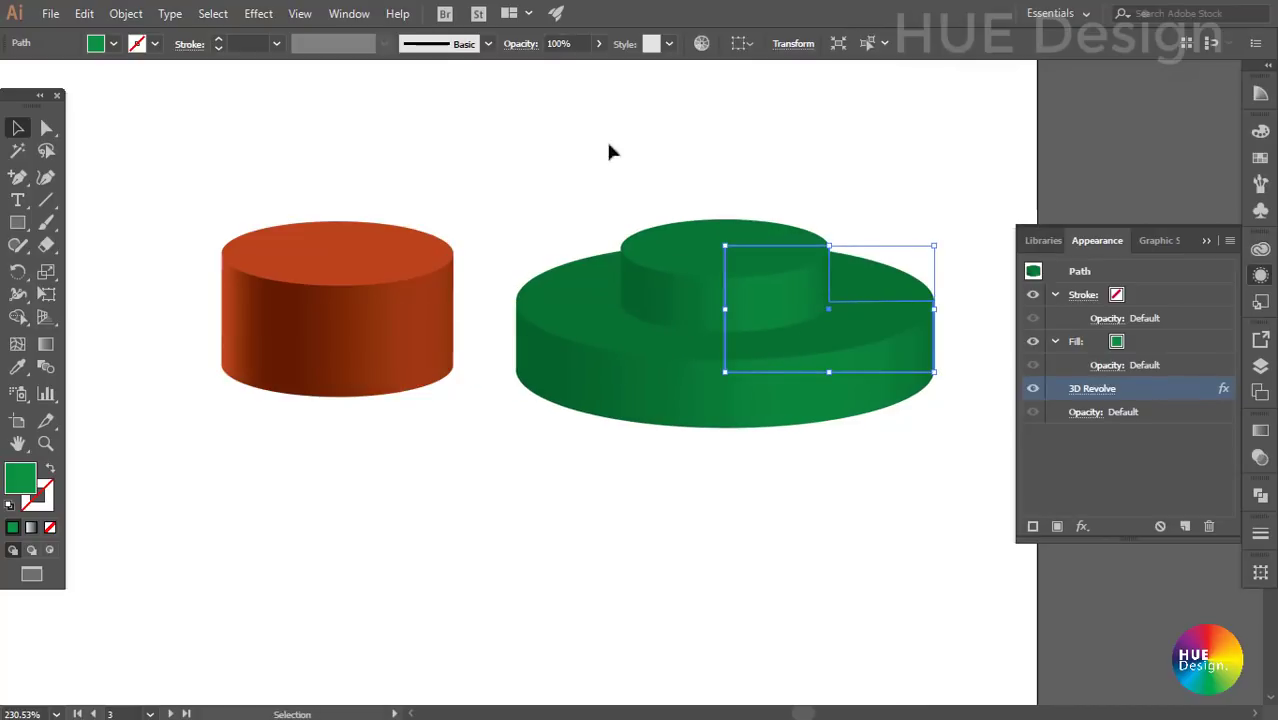
click(258, 13)
mouse_move(300, 121)
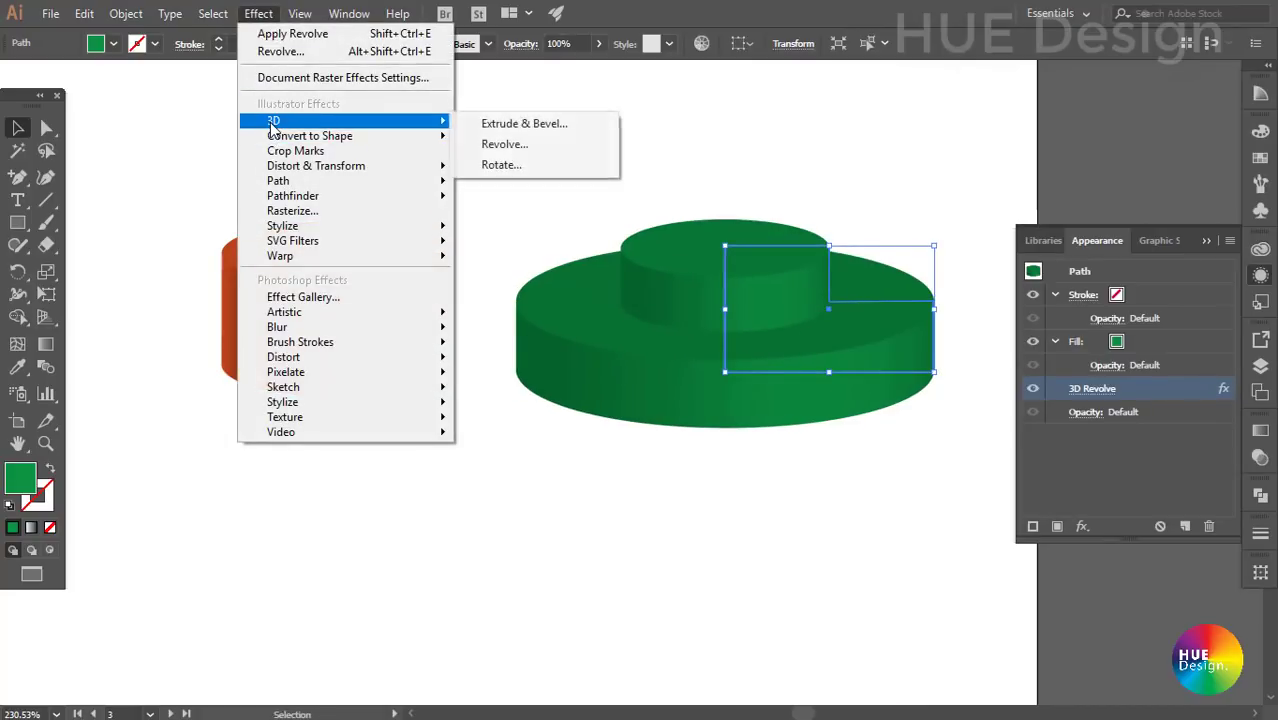
- Duplicate the teal square to the right of the Rotate label
click(770, 420)
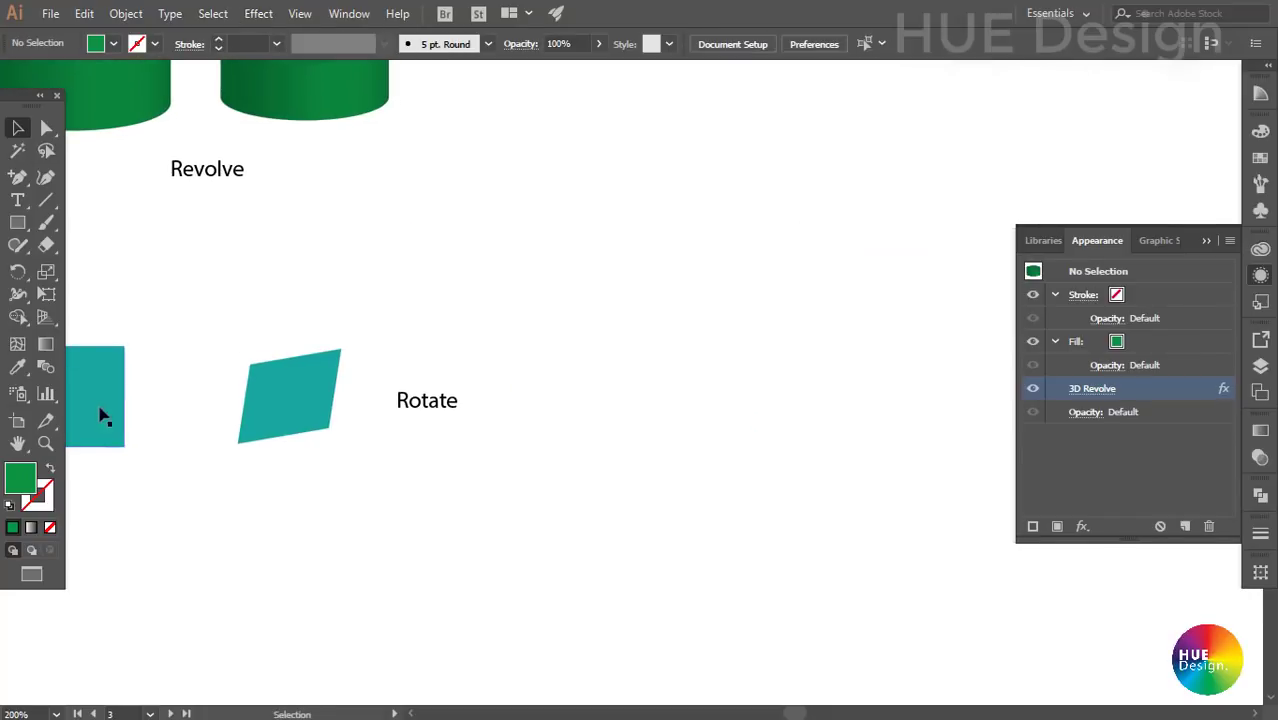
mouse_move(99, 399)
mouse_down()
mouse_move(772, 400)
mouse_move(658, 413)
mouse_up()
click(1206, 241)
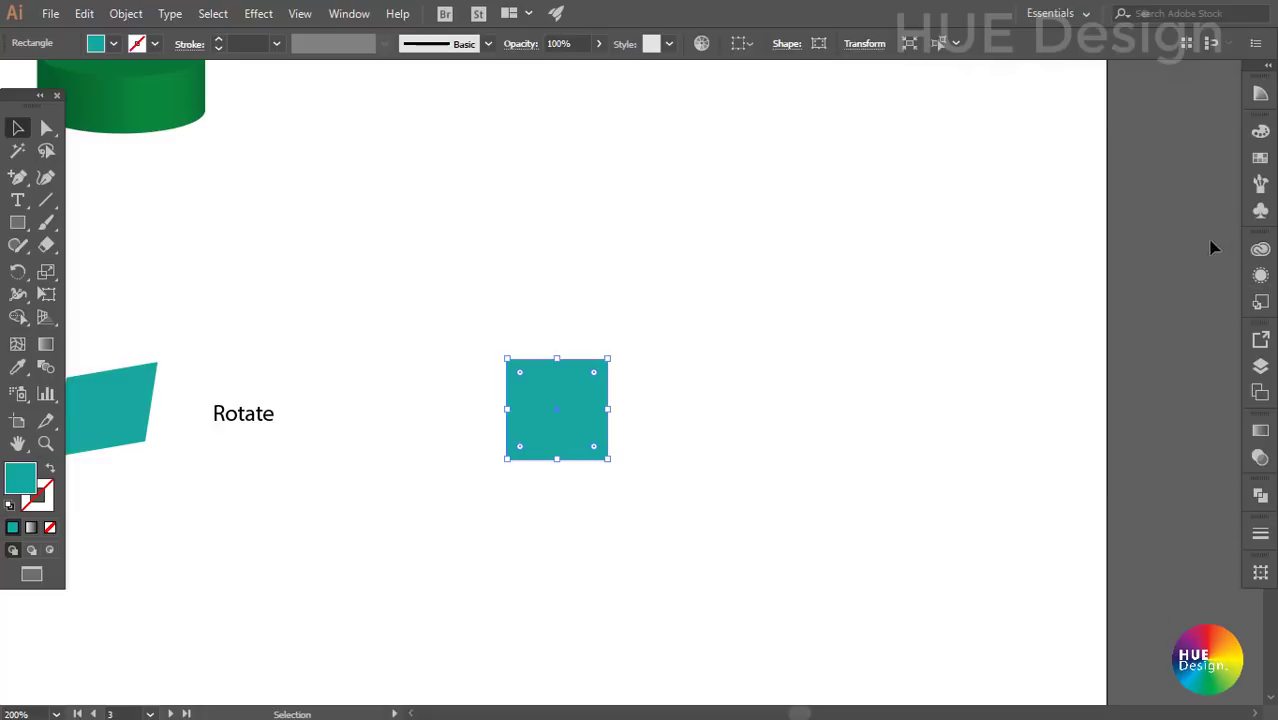
- Apply 3D Rotate with Preview, dragging the cube to a custom slanted rotation
click(260, 14)
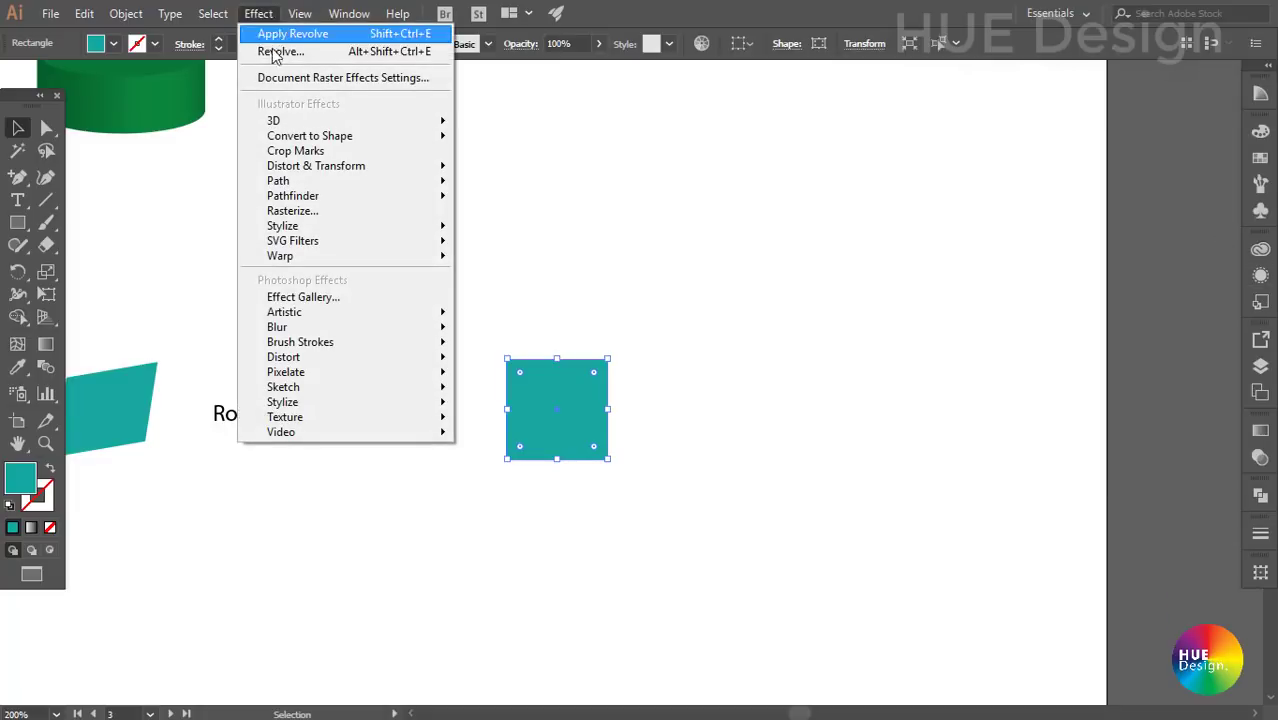
click(500, 164)
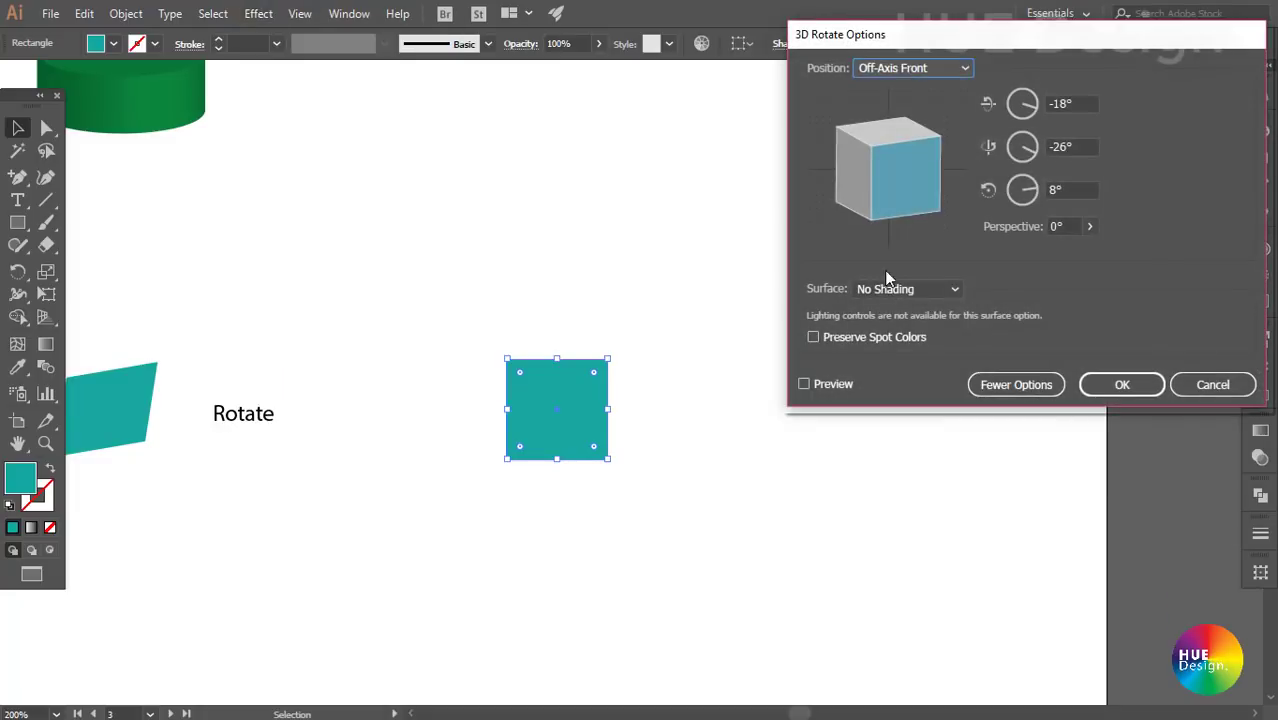
click(823, 386)
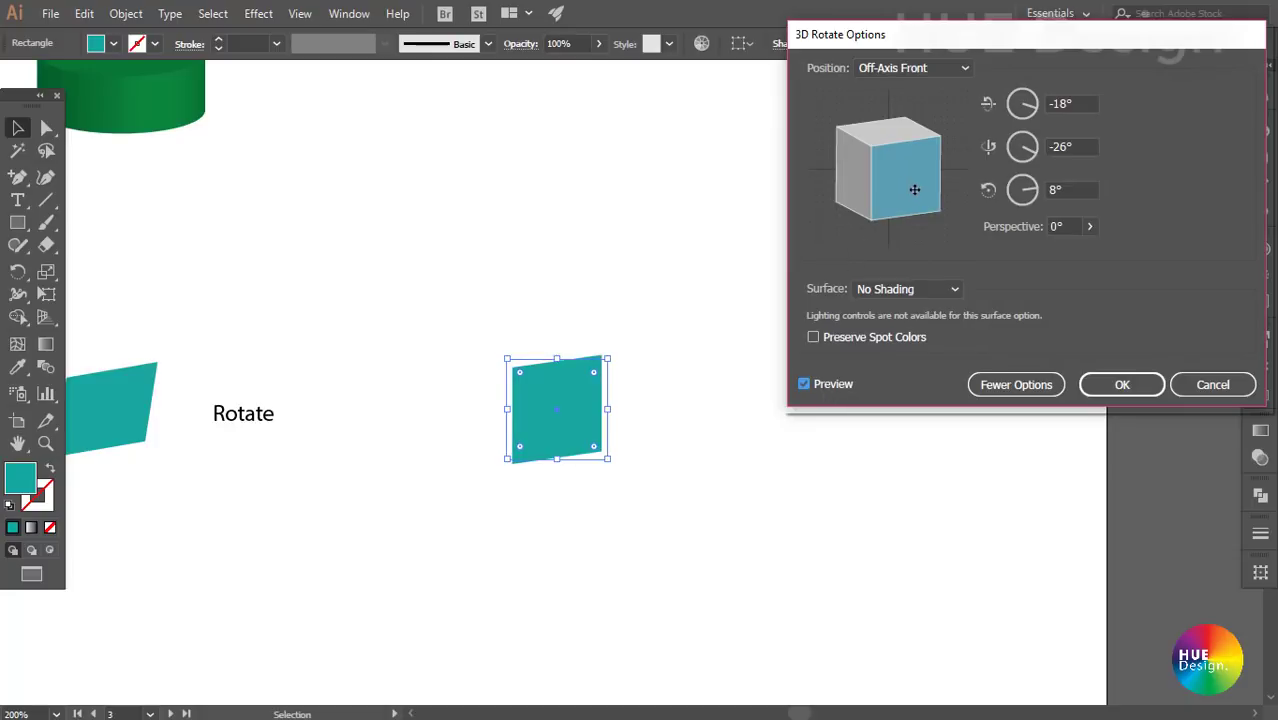
mouse_move(914, 189)
mouse_down()
mouse_move(890, 163)
mouse_move(914, 167)
mouse_move(919, 137)
mouse_move(903, 149)
mouse_up()
click(908, 150)
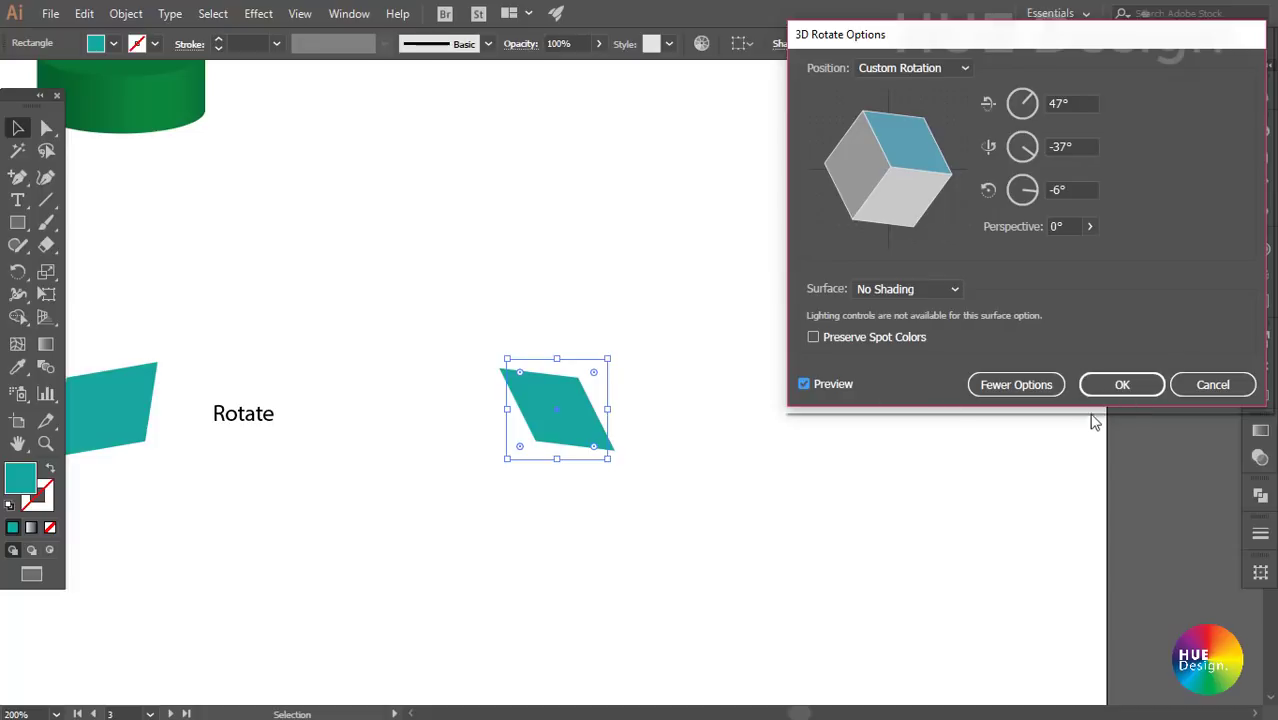
mouse_move(940, 150)
mouse_down()
mouse_move(837, 188)
mouse_move(984, 163)
mouse_move(922, 175)
mouse_up()
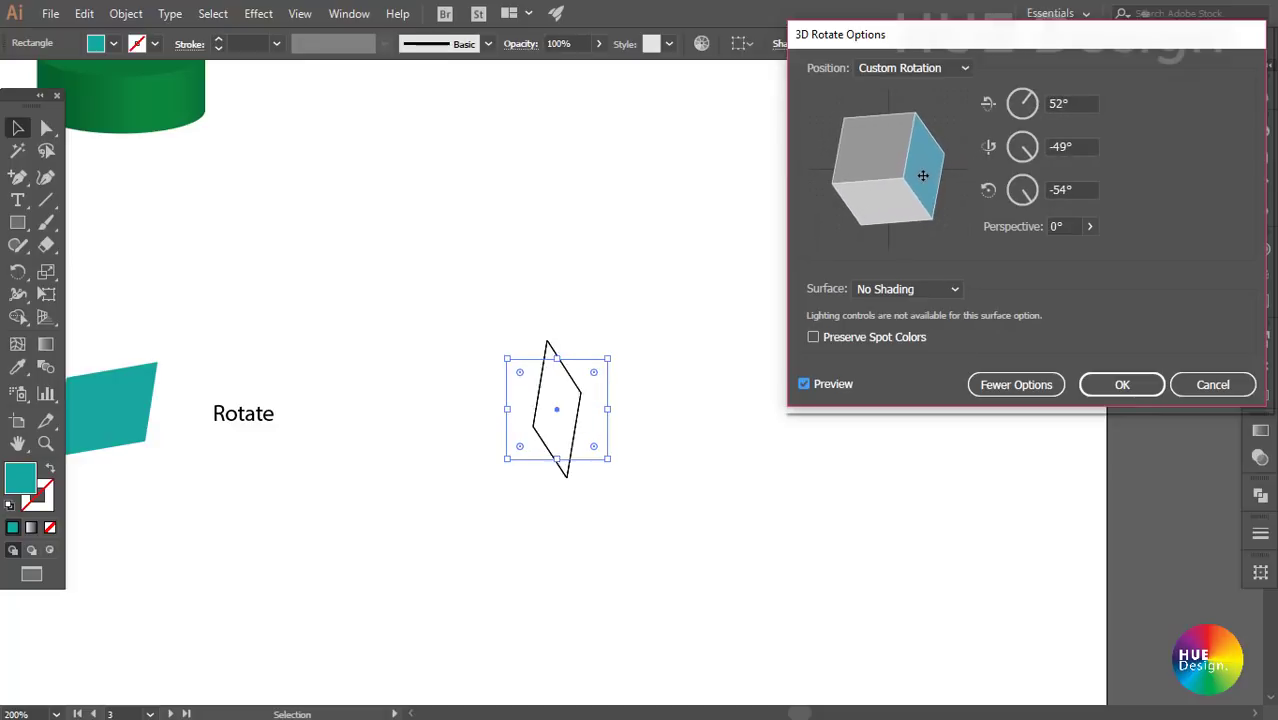
click(1116, 386)
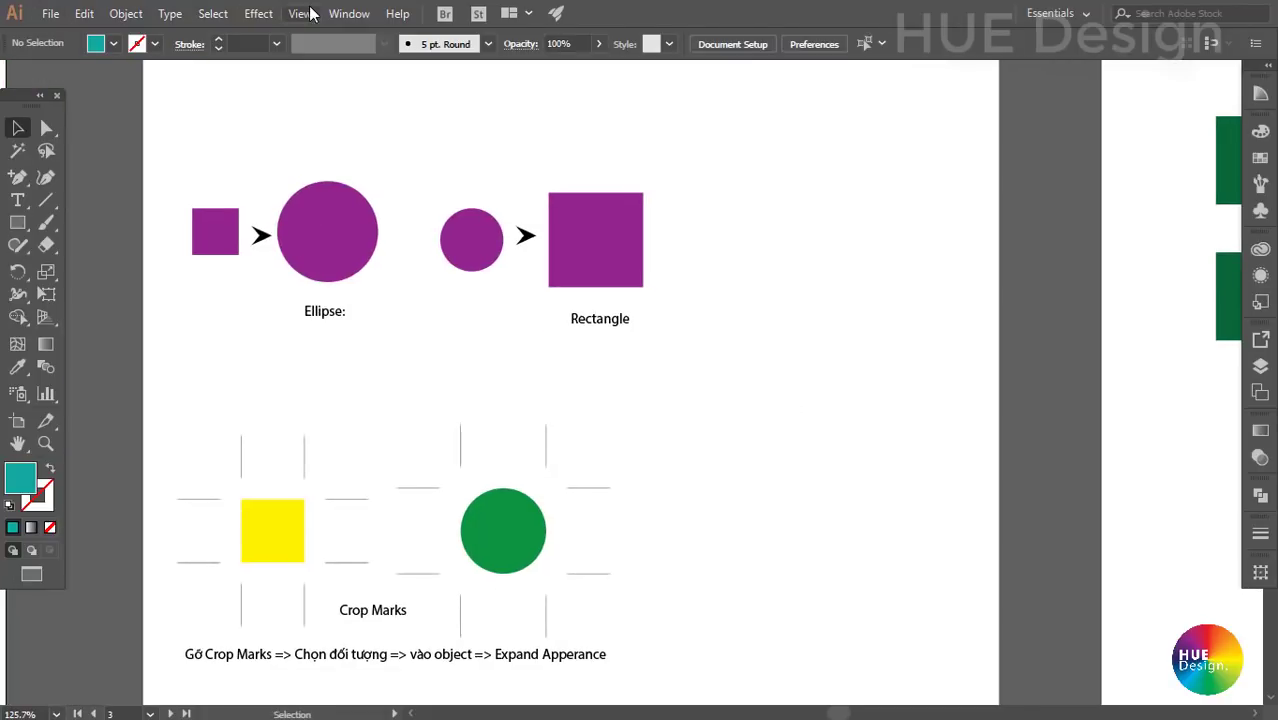
click(262, 13)
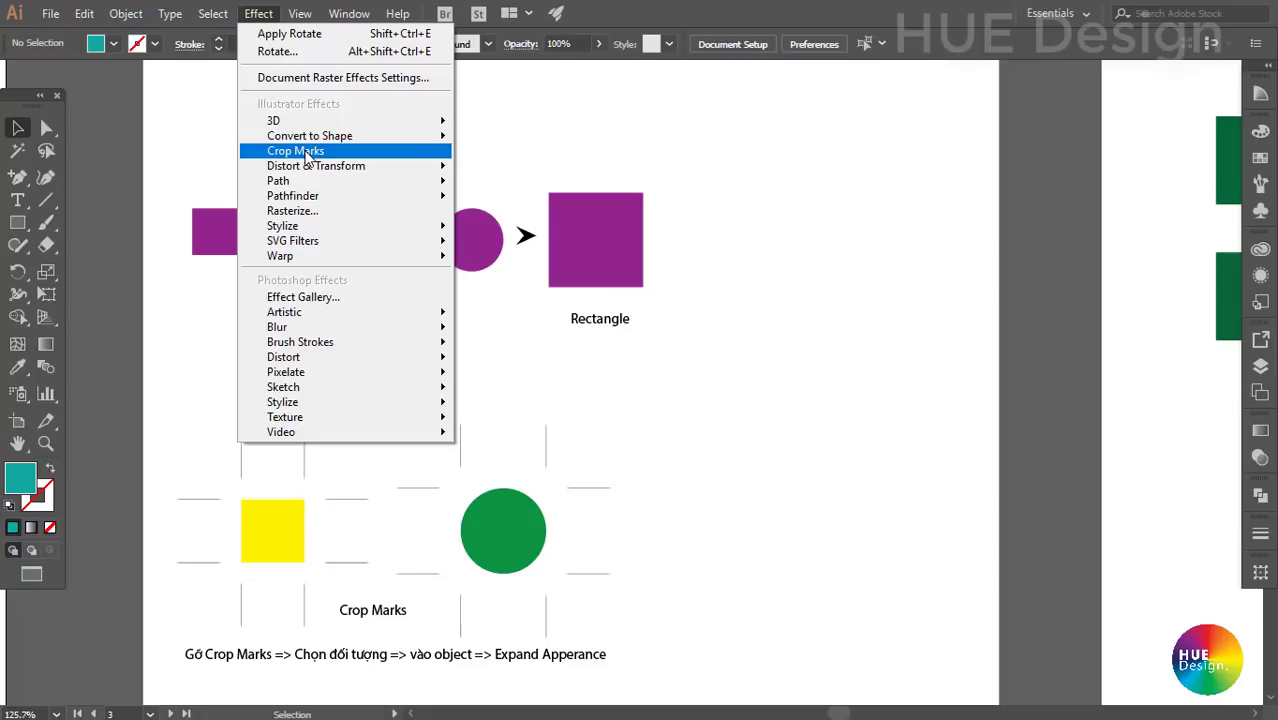
click(756, 165)
scroll(756, 165, up, 3)
- Duplicate the small purple square and circle upward, and select the square copy
click(222, 362)
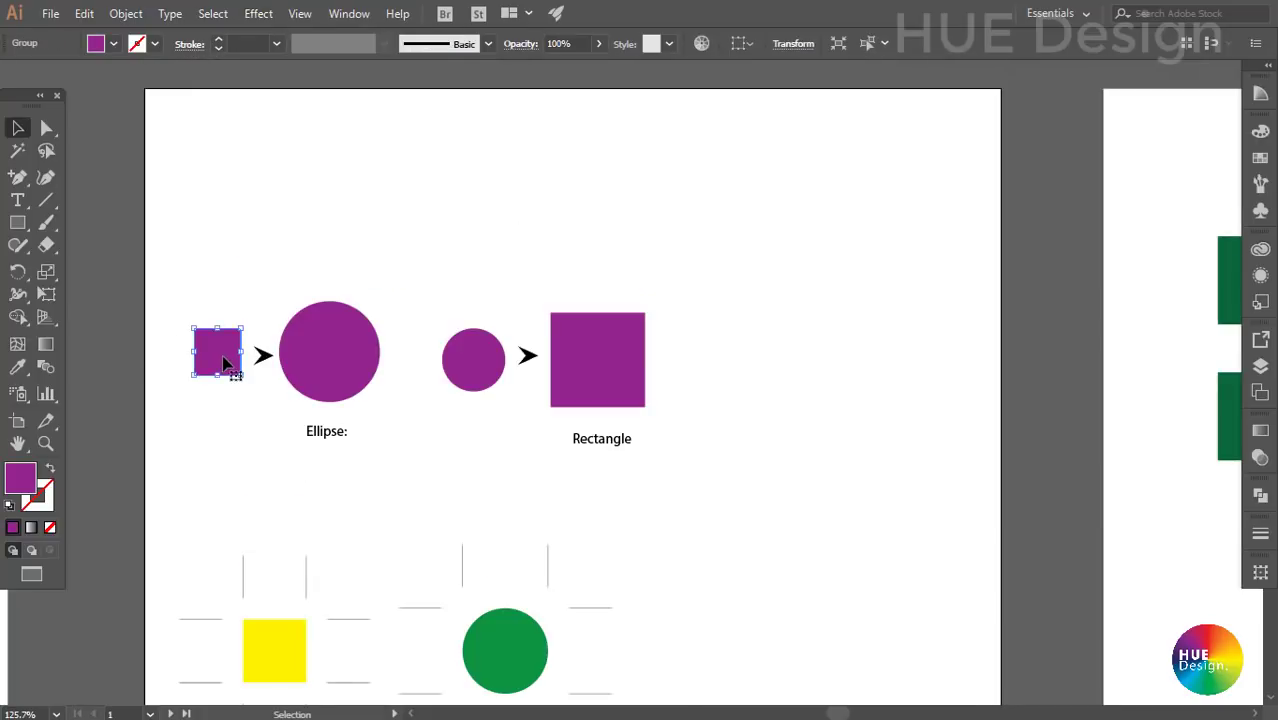
drag(222, 362, 222, 212)
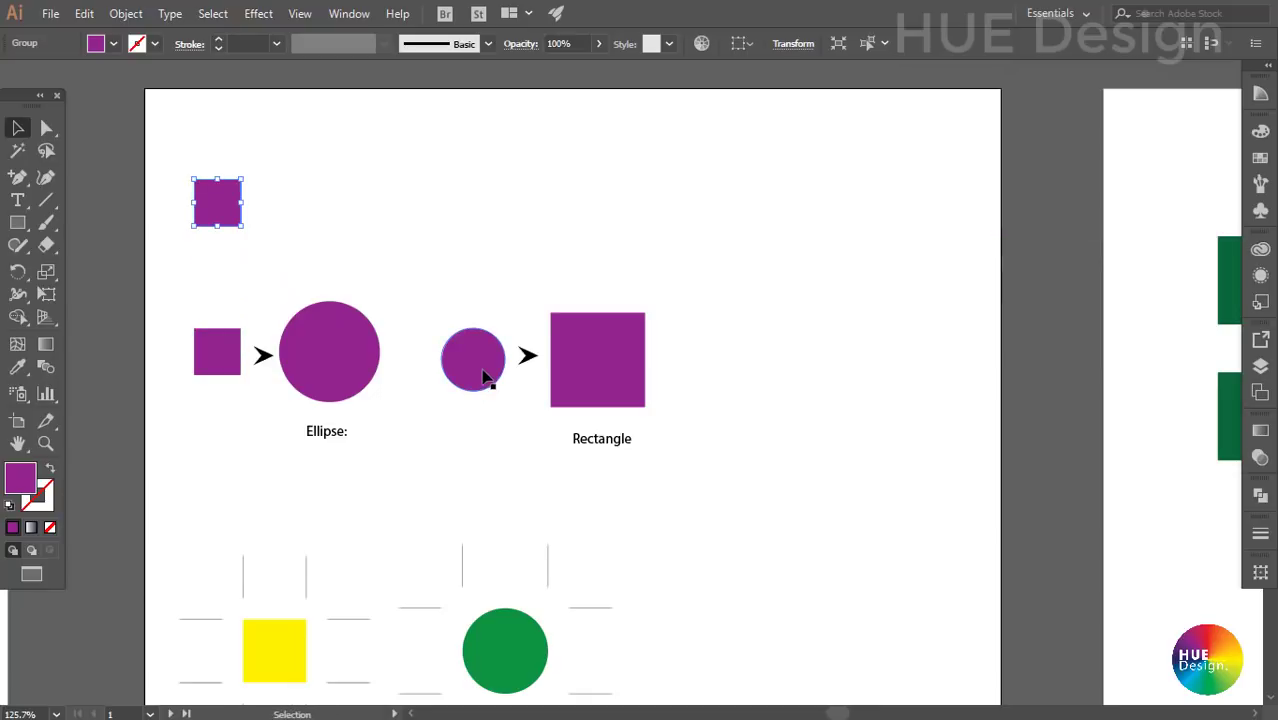
drag(483, 376, 490, 224)
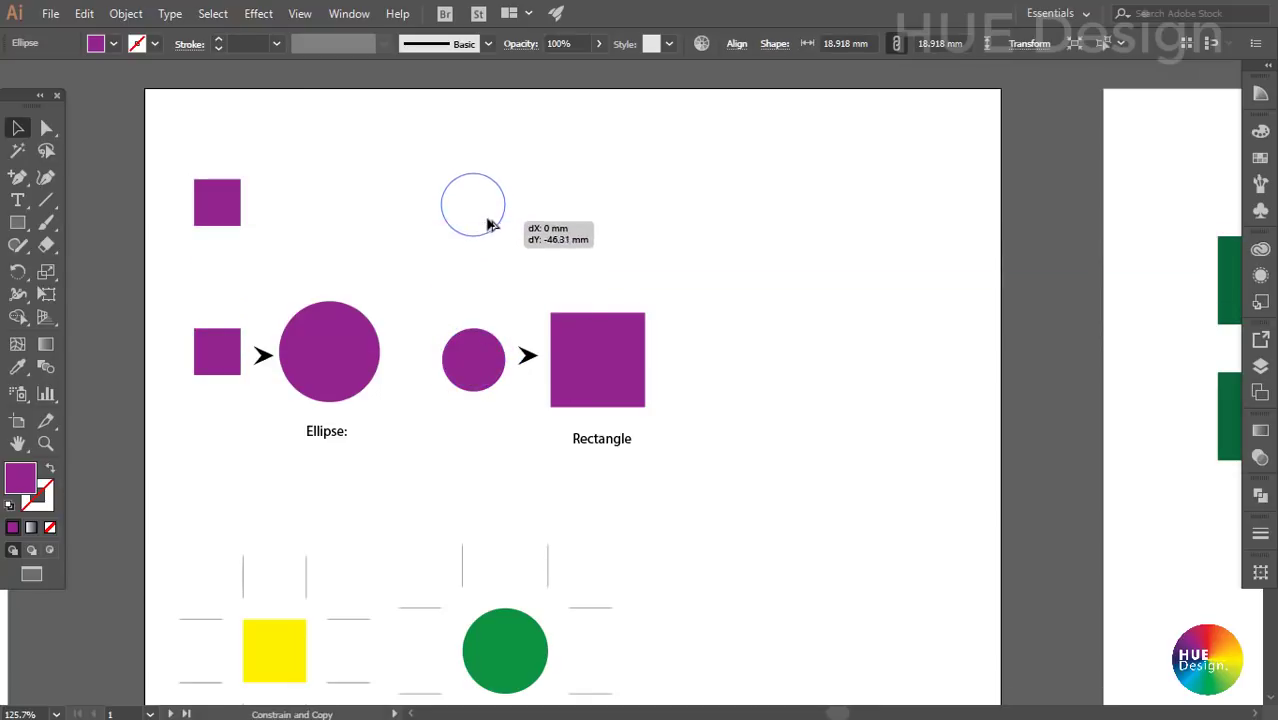
click(217, 202)
- Open Convert to Shape, preview Rectangle and Rounded Rectangle, then settle on Ellipse
click(258, 13)
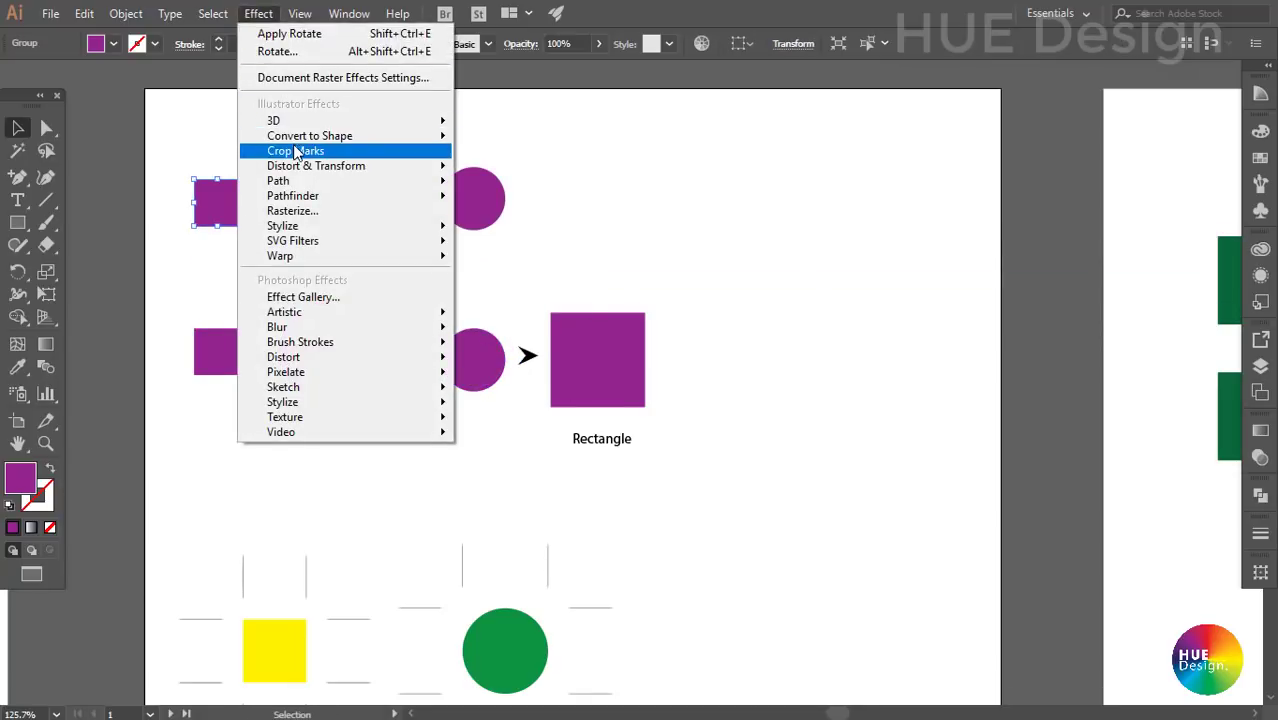
mouse_move(310, 136)
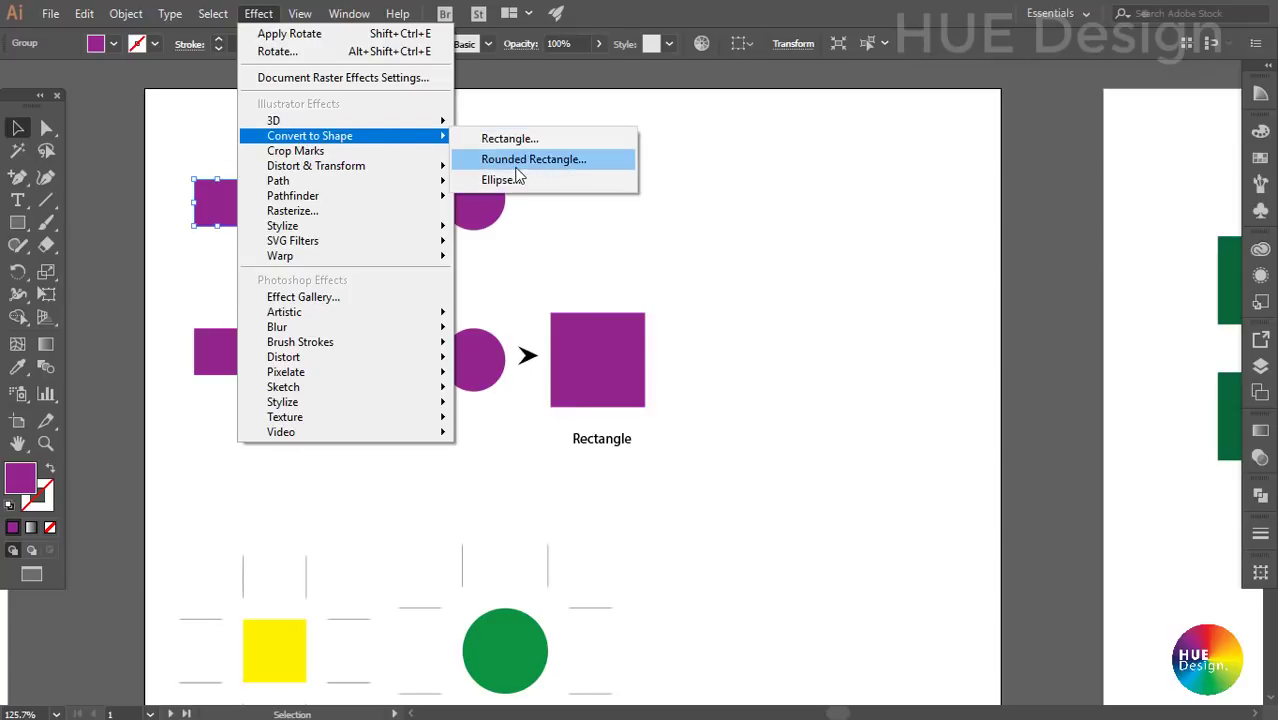
click(510, 181)
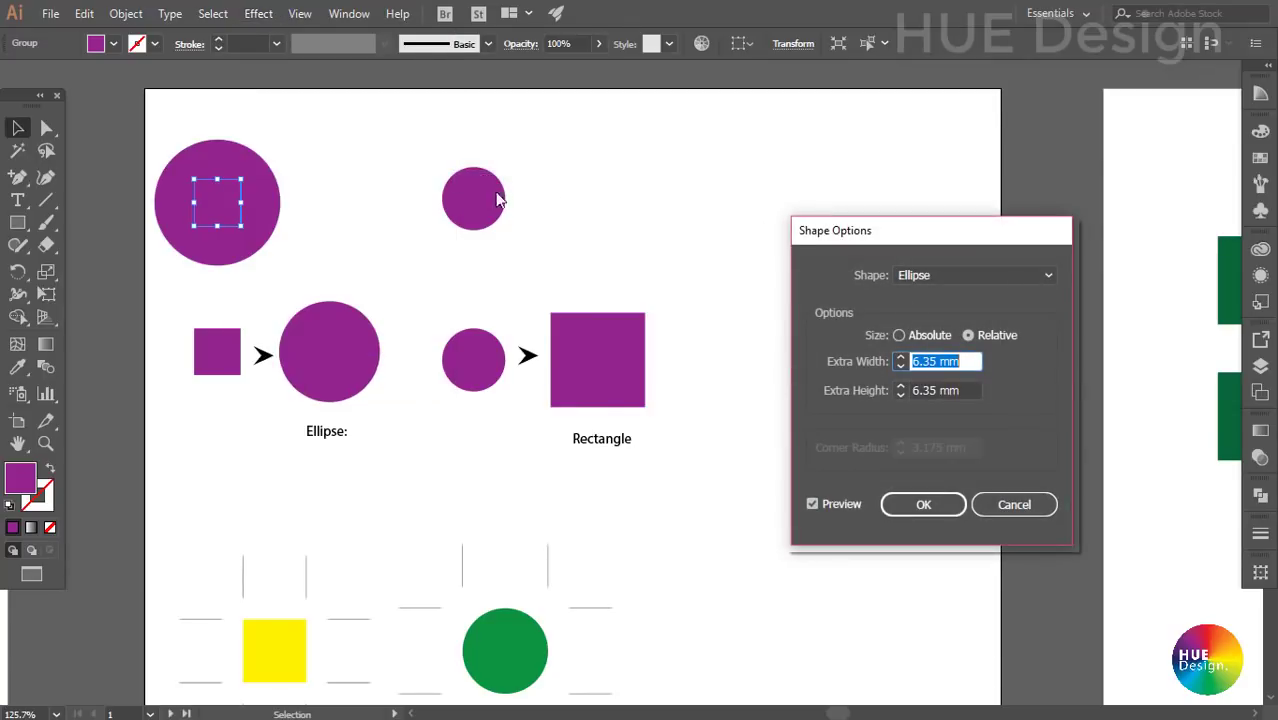
drag(907, 231, 815, 137)
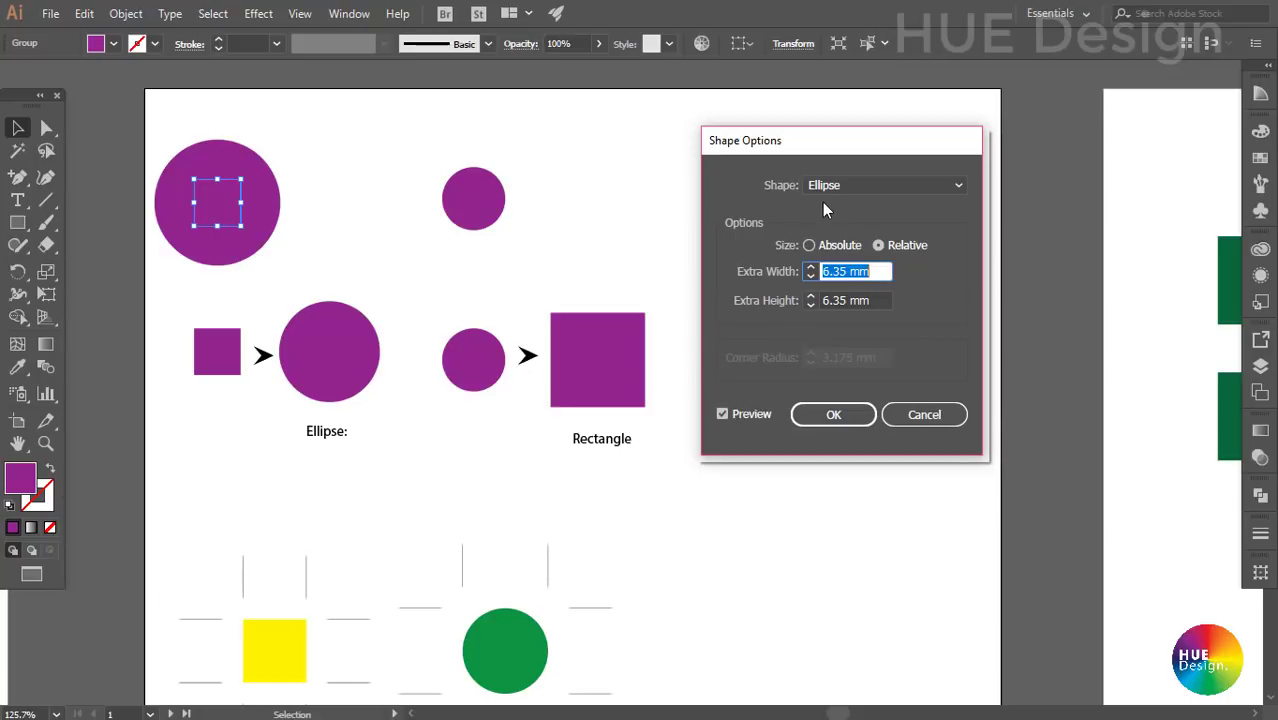
click(853, 186)
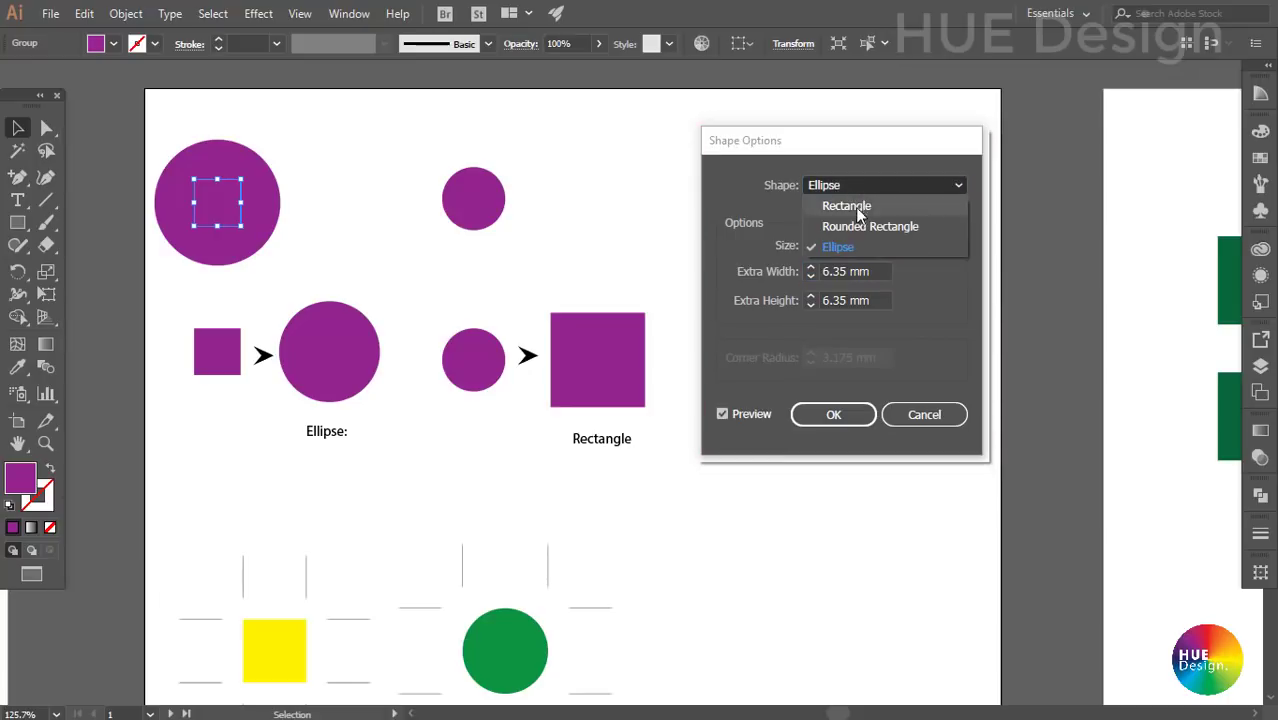
click(854, 206)
click(855, 188)
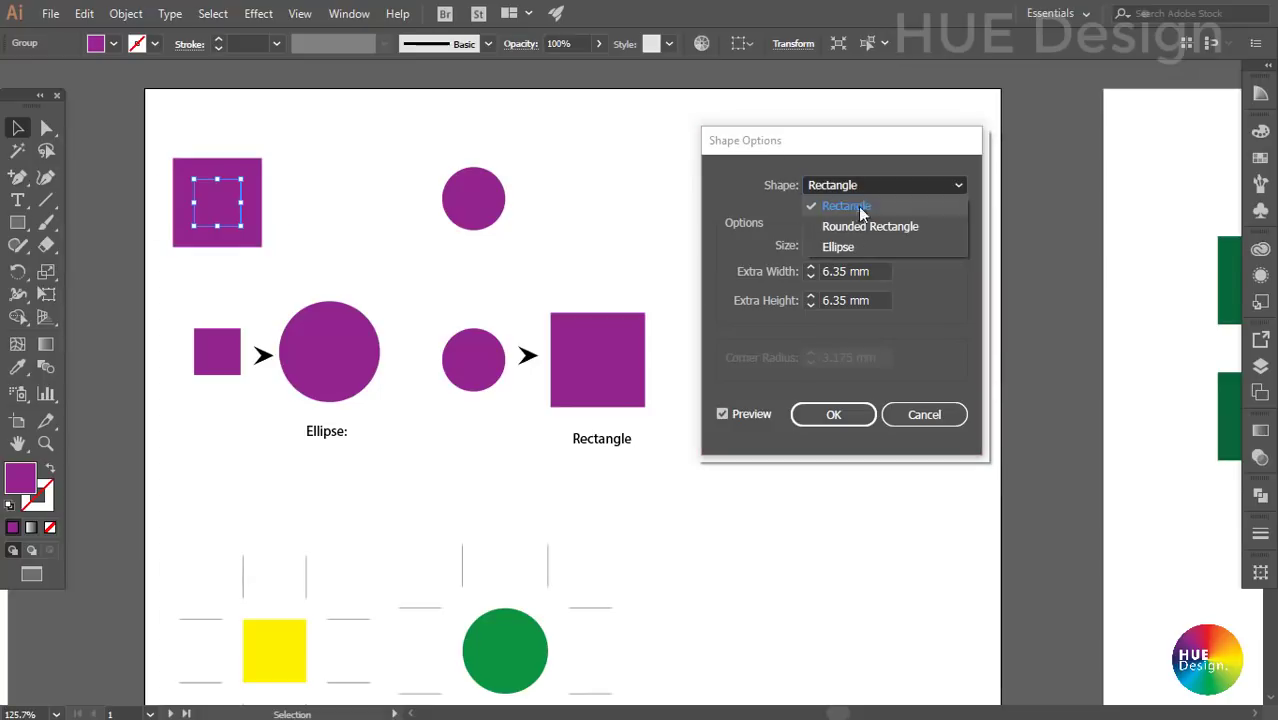
click(859, 227)
click(851, 190)
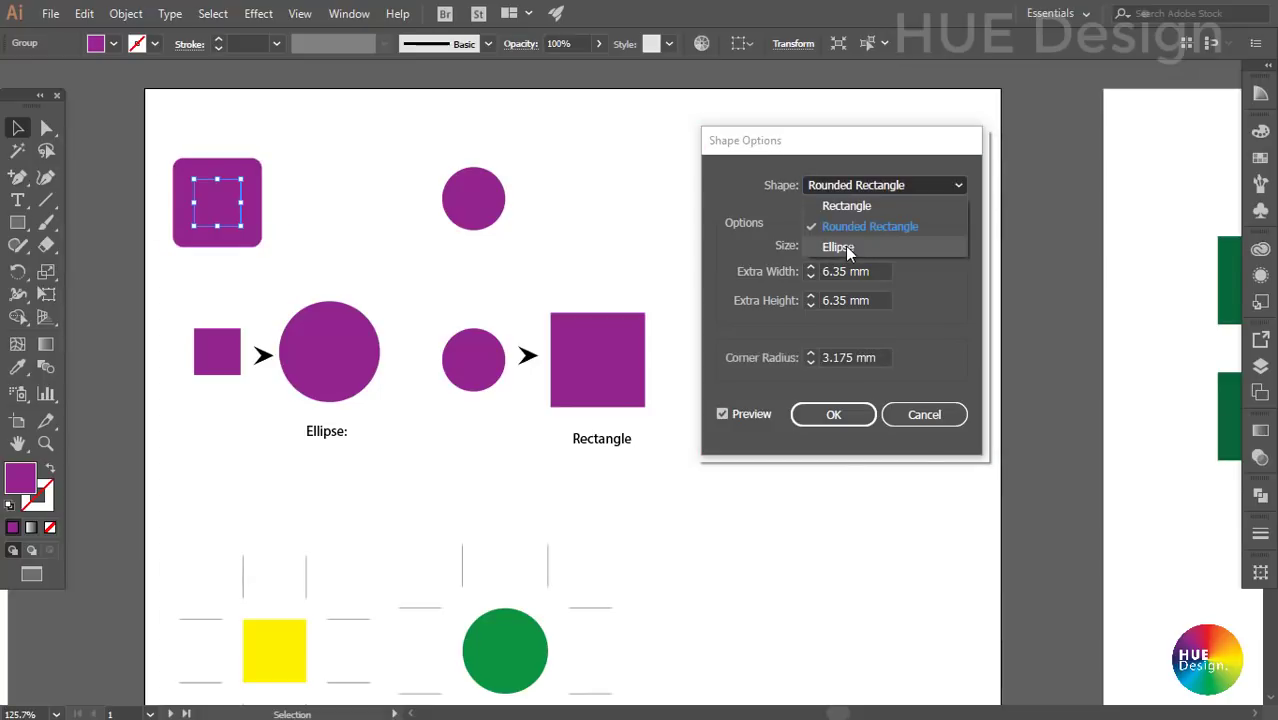
click(847, 248)
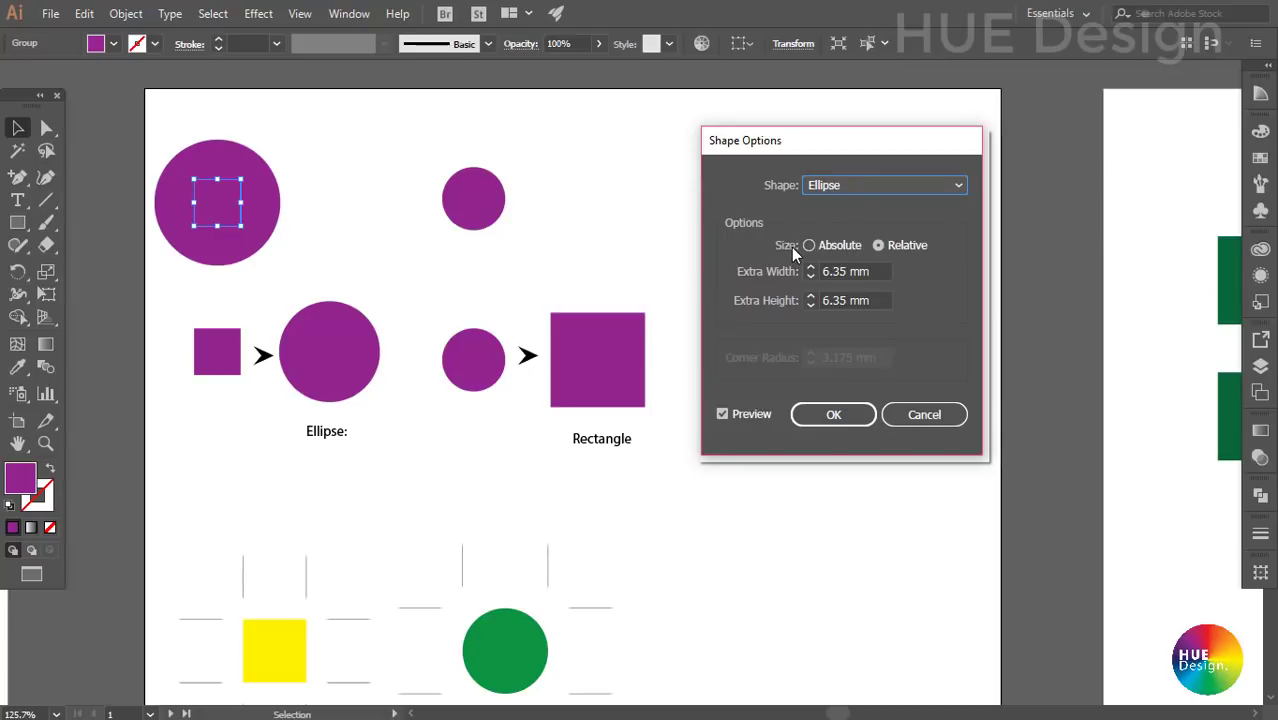
- Keep Relative sizing with 6.35 mm extra width and height, preview, and apply the ellipse
click(808, 245)
click(878, 245)
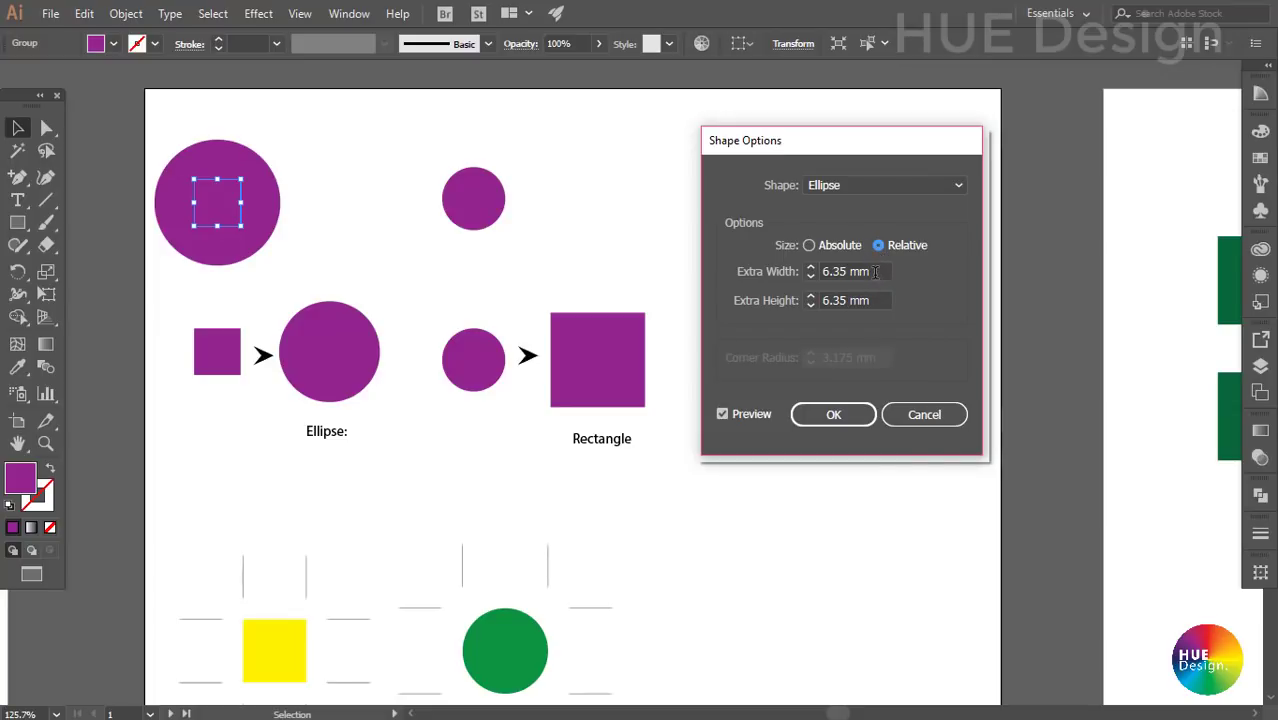
click(747, 413)
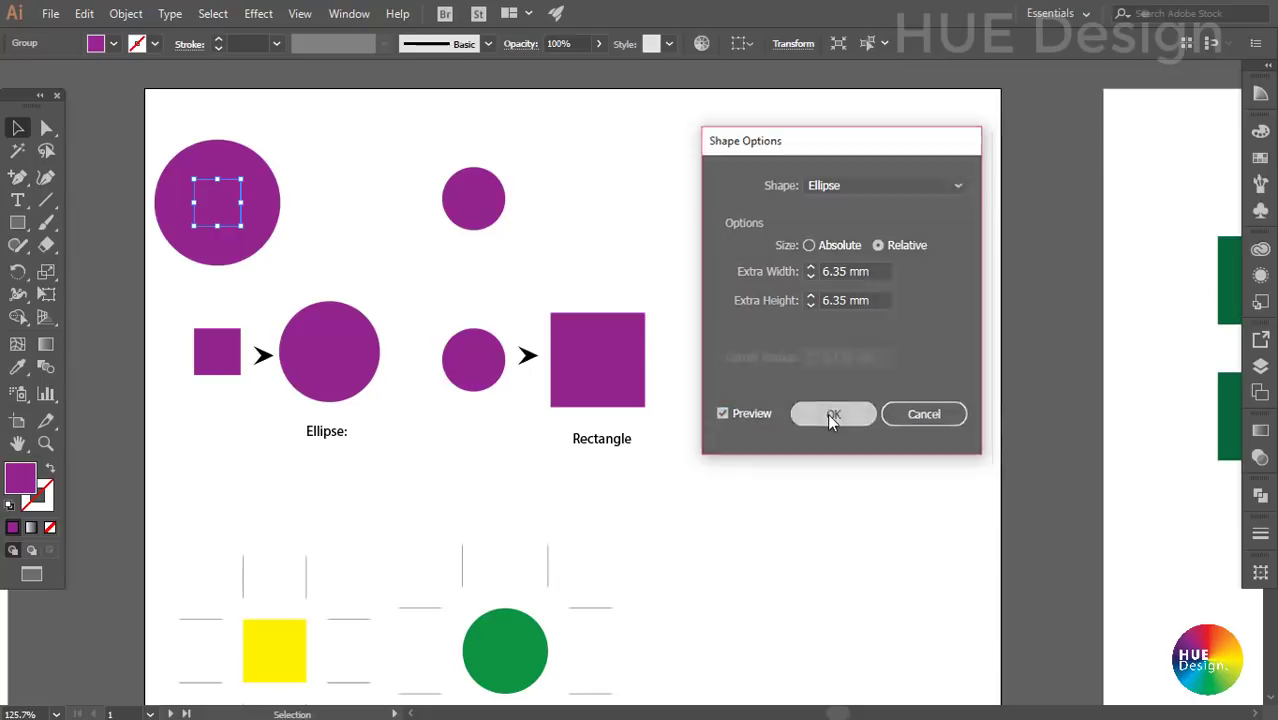
click(833, 414)
click(540, 245)
click(474, 208)
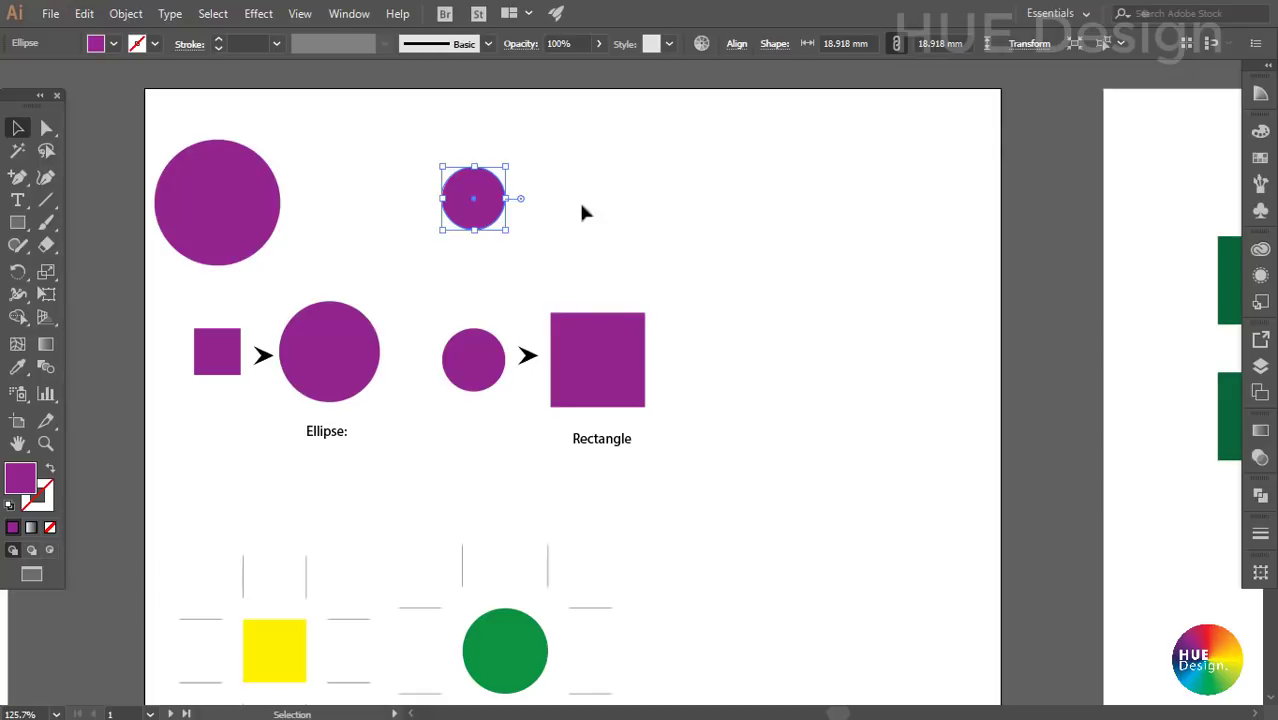
- Convert the top circle with Convert to Shape, keeping Rounded Rectangle and Relative sizing
click(258, 13)
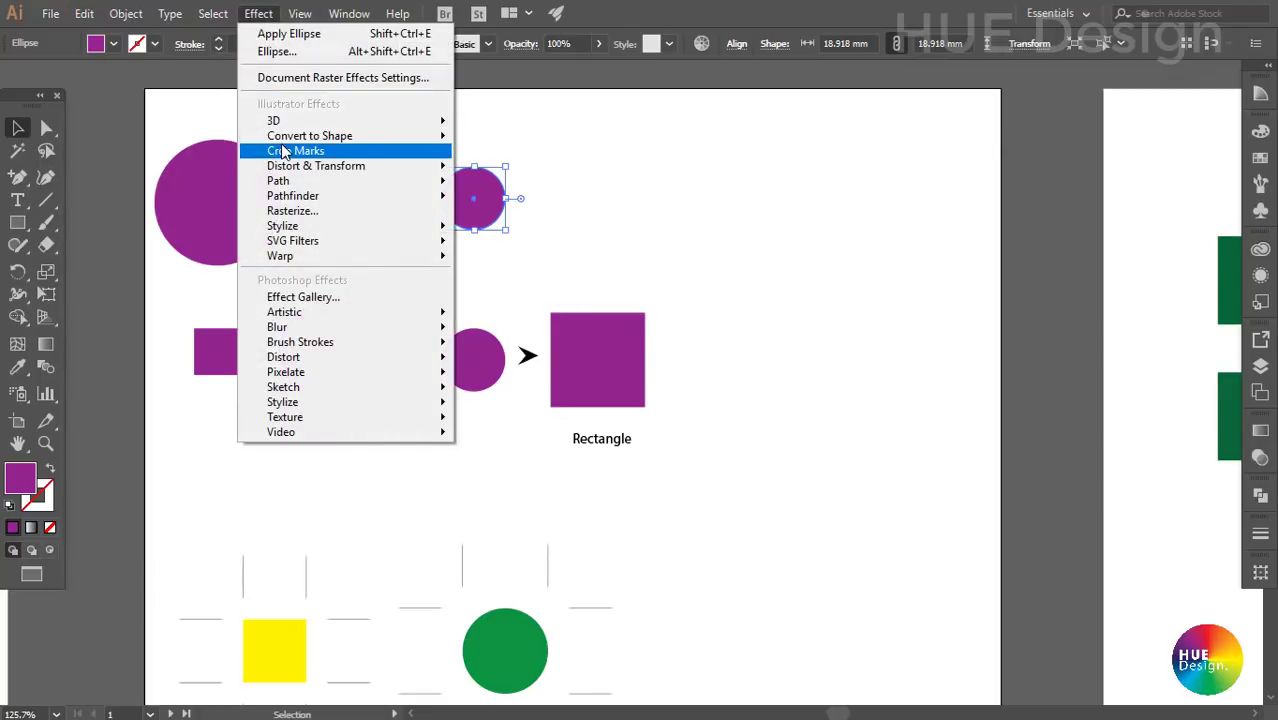
mouse_move(310, 136)
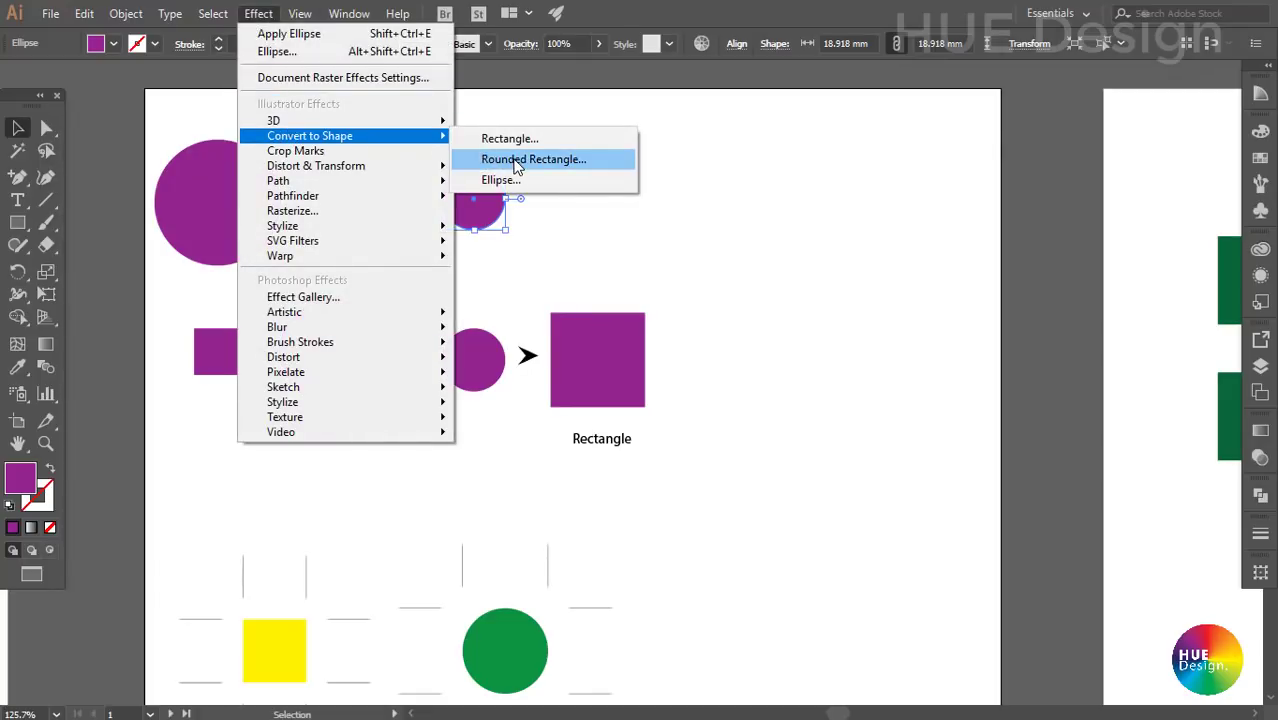
click(516, 166)
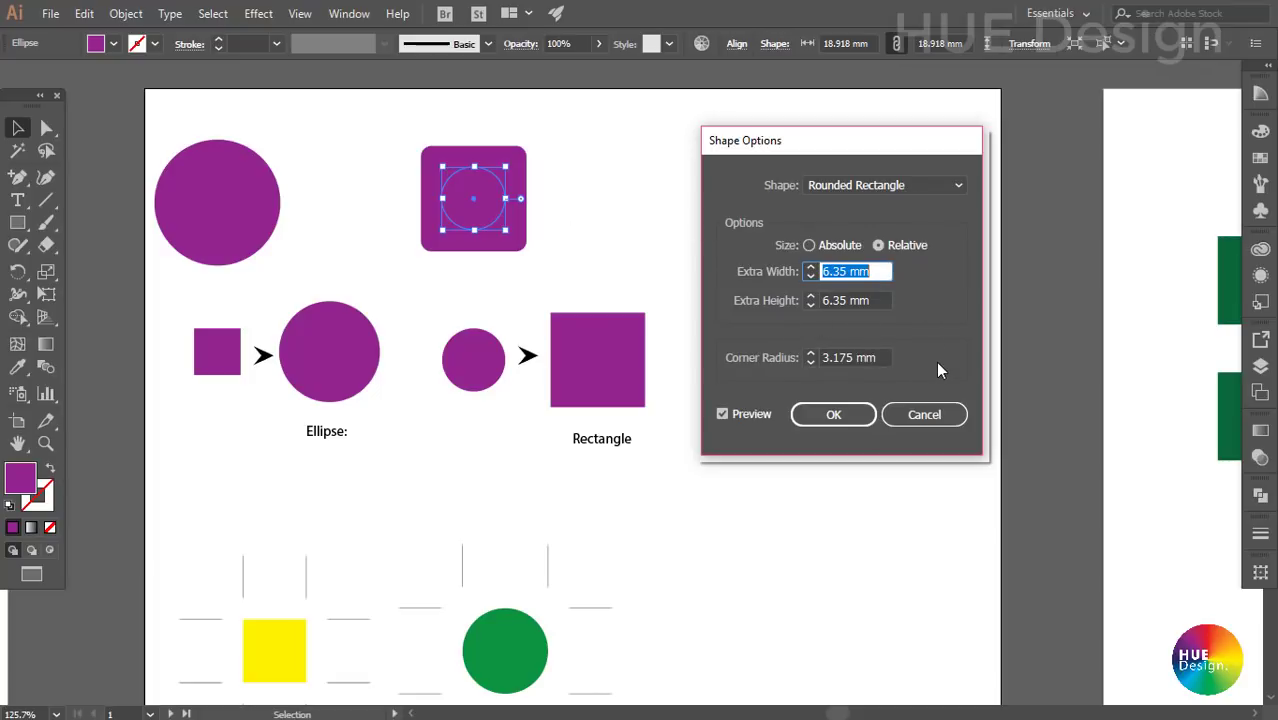
click(880, 186)
click(922, 276)
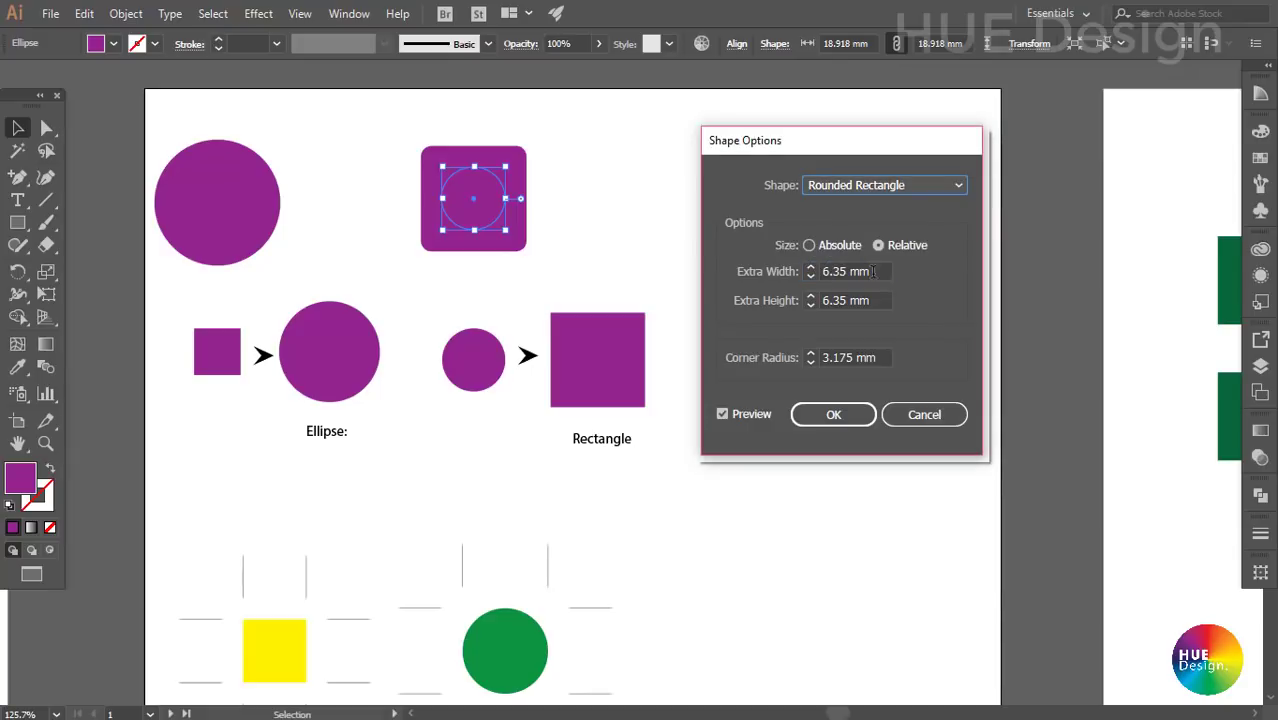
click(809, 246)
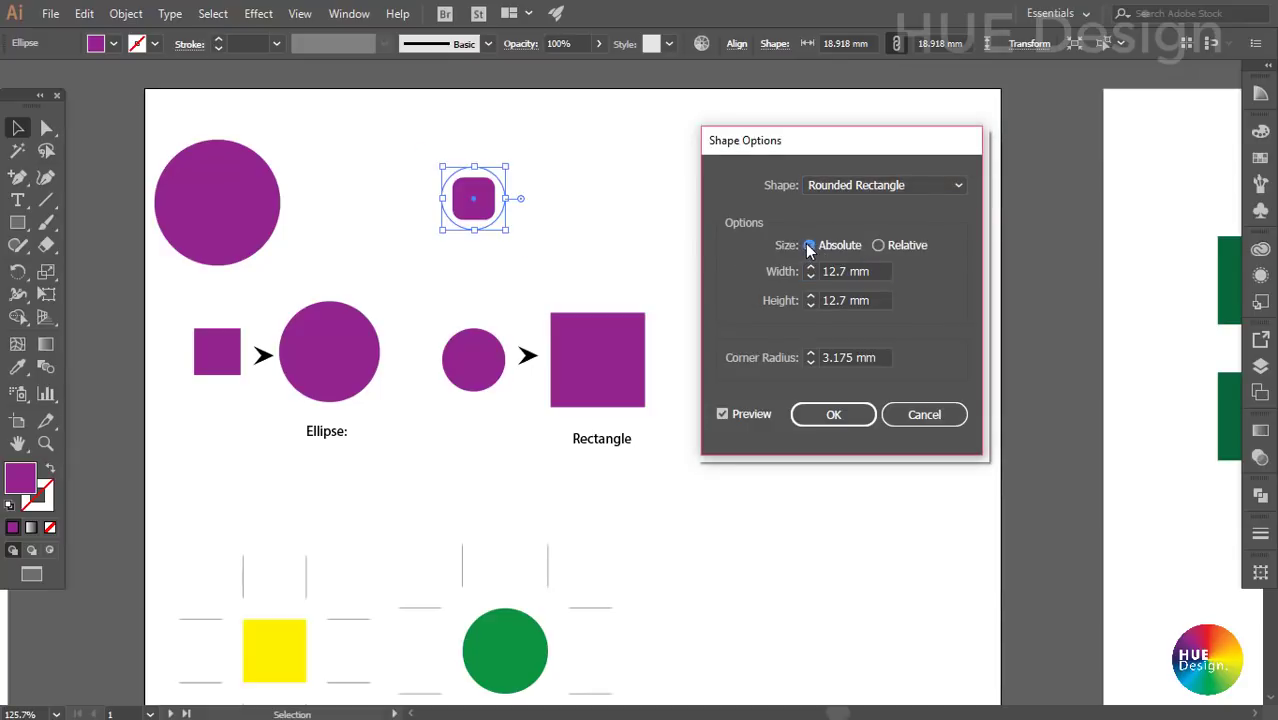
click(878, 246)
- Enter a 7 mm corner radius, adjust it, and apply the rounded-rectangle conversion
click(881, 300)
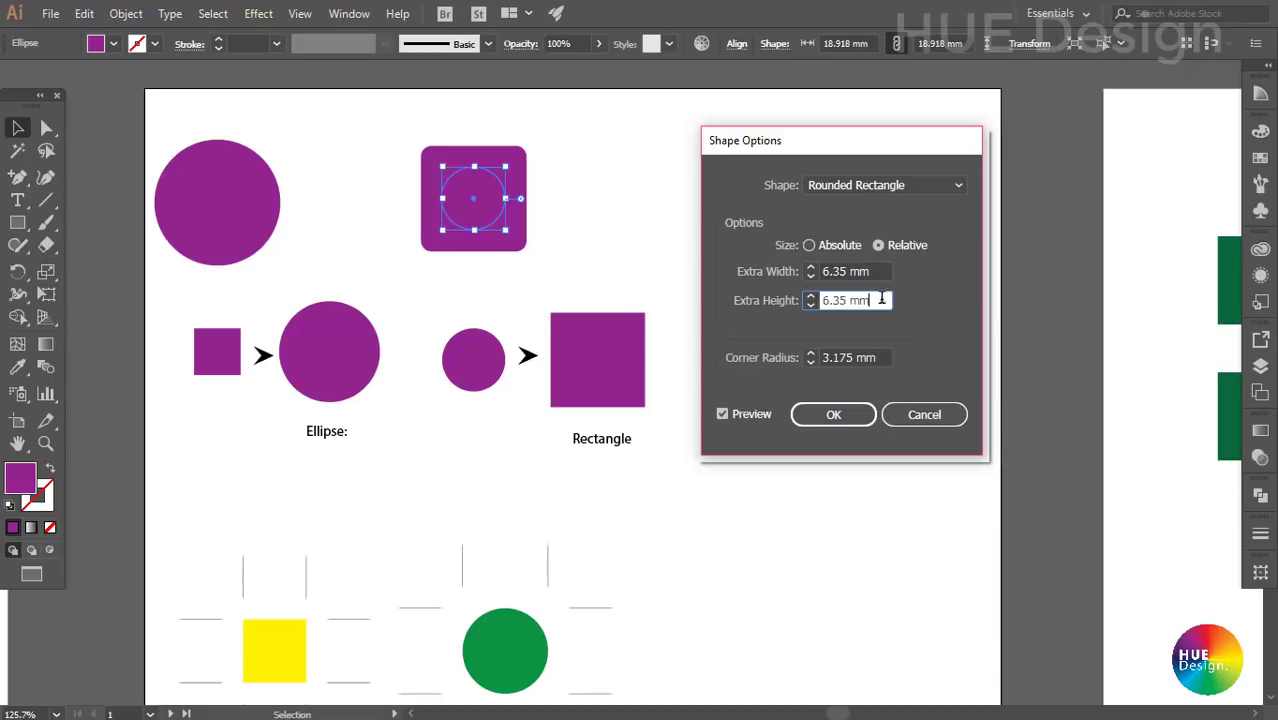
double_click(881, 300)
double_click(882, 357)
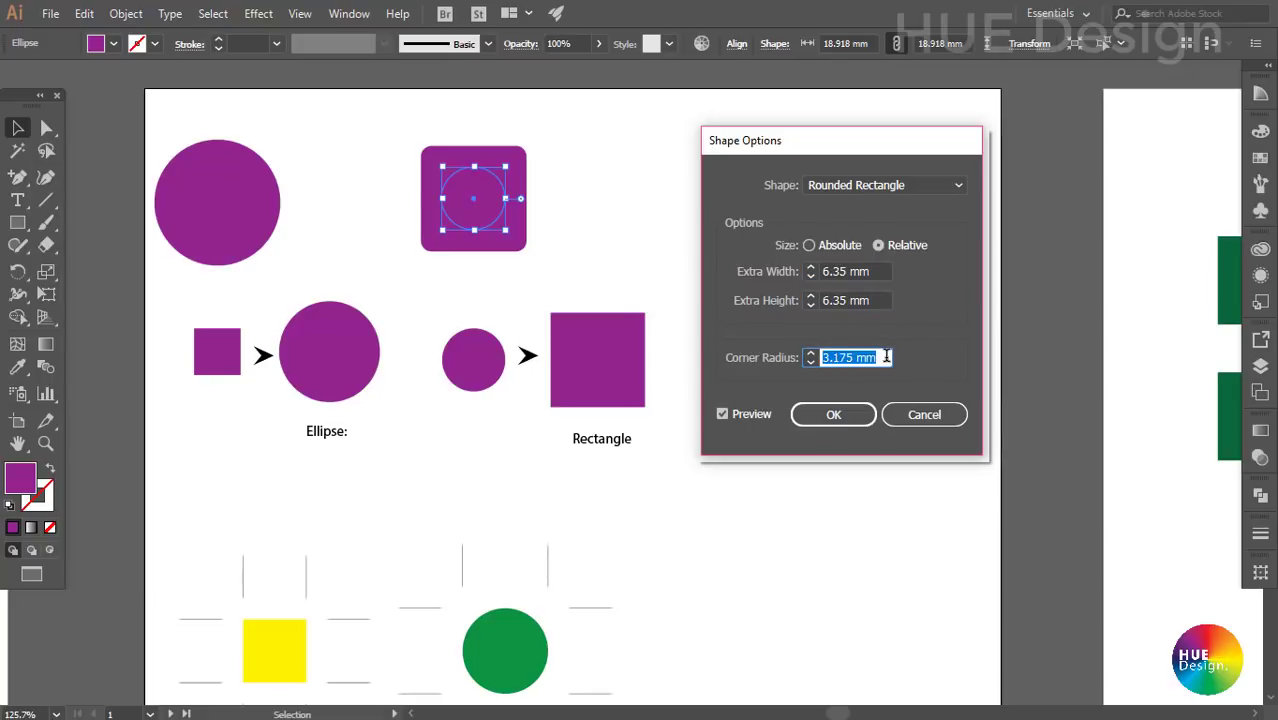
text(47 mm)
double_click(845, 358)
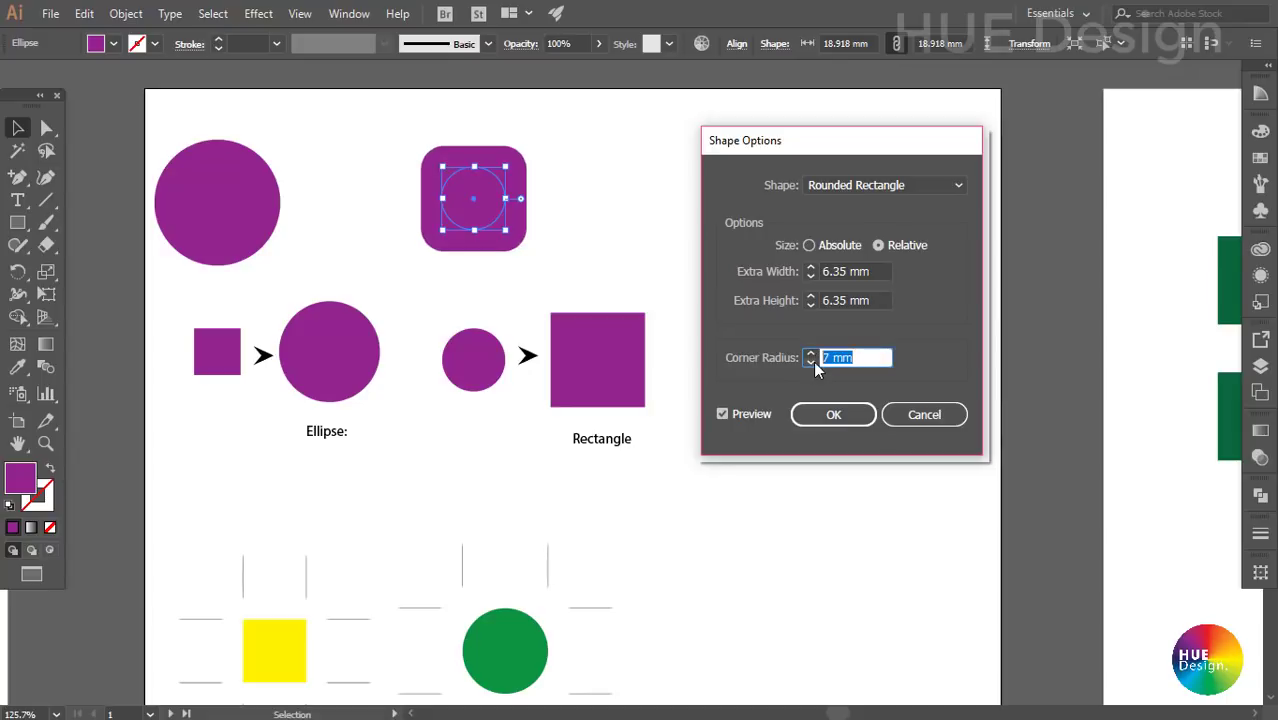
key(Down)
key(Down)
key(Down)
click(829, 418)
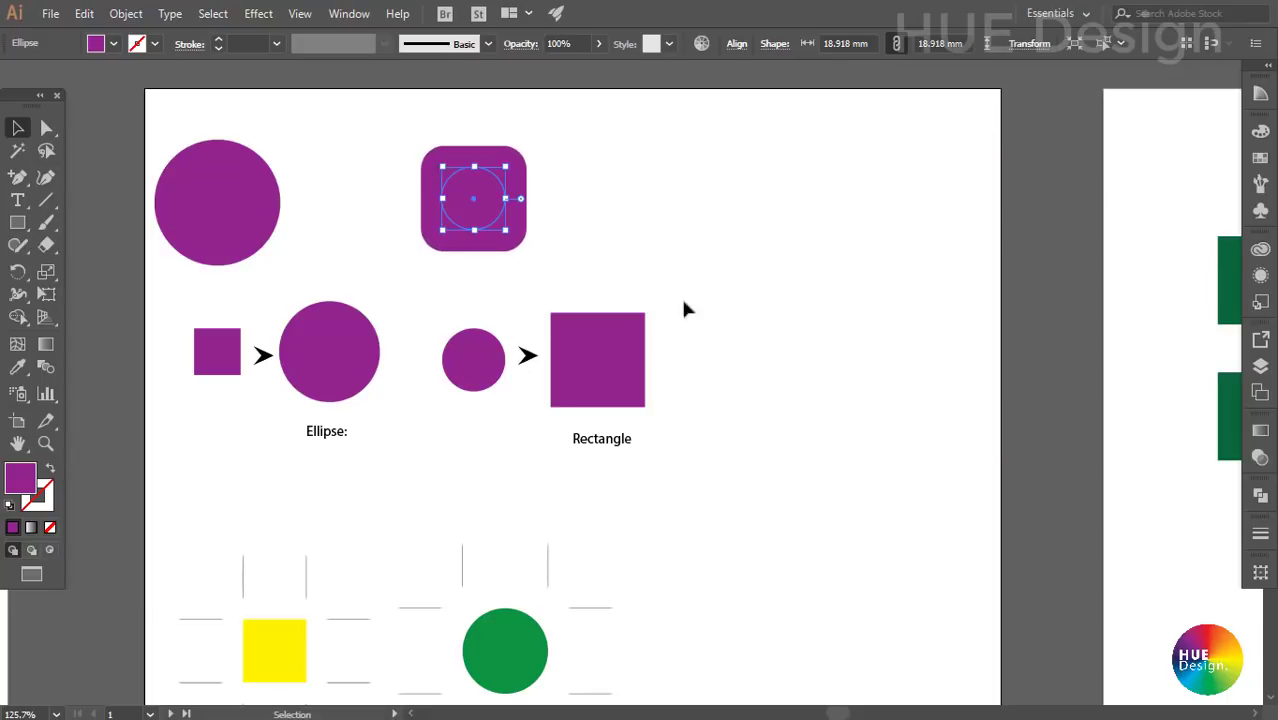
click(696, 280)
click(508, 478)
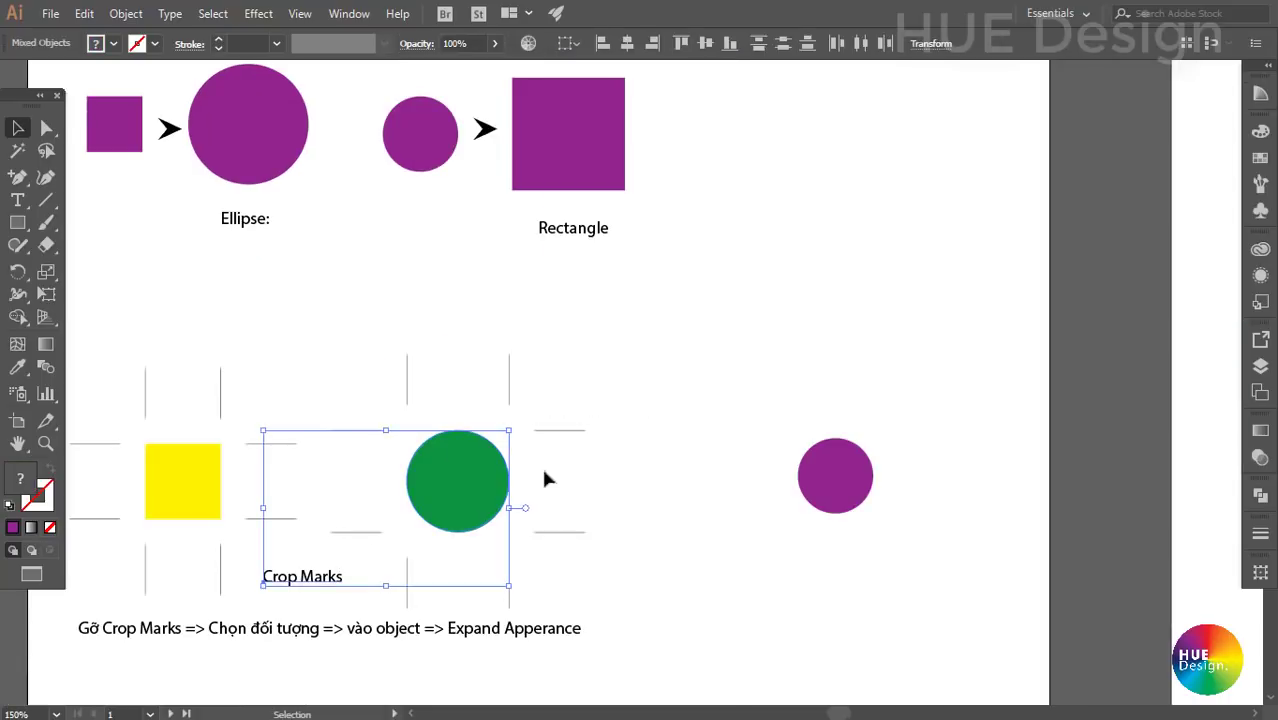
- Reselect the green circle, nudge it up slightly, and turn on the rulers
click(640, 484)
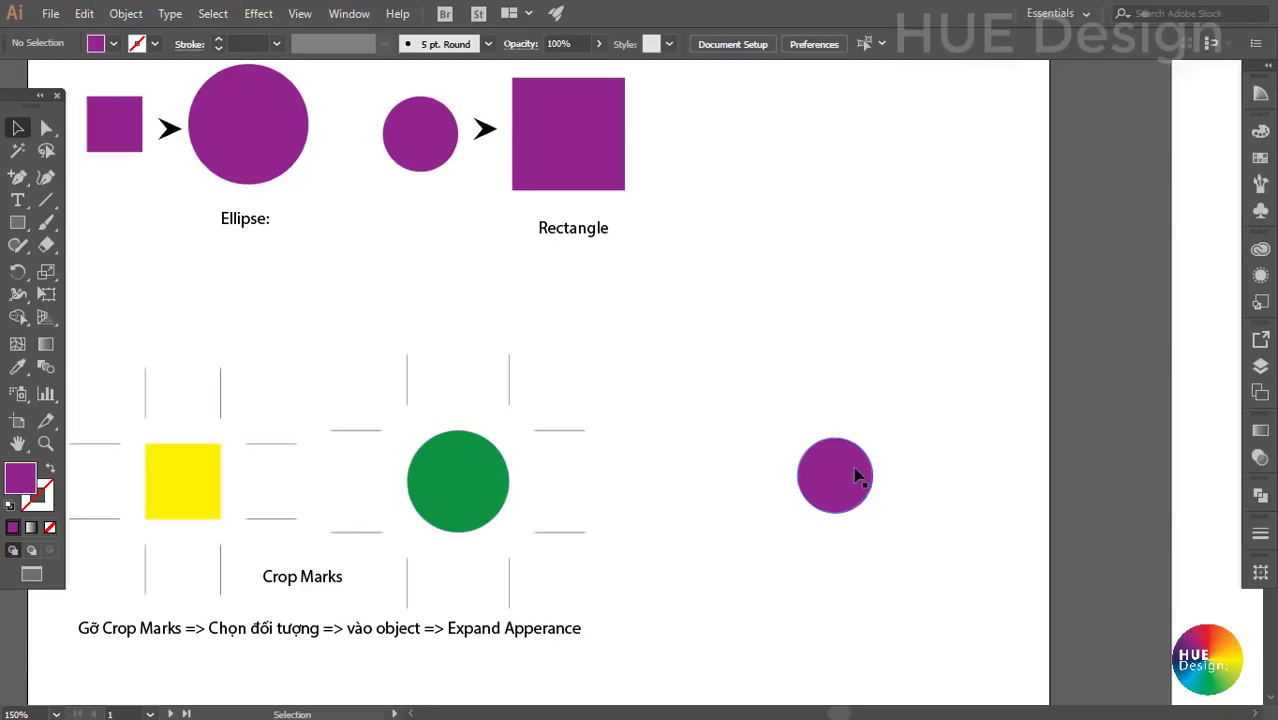
click(455, 494)
mouse_move(455, 494)
mouse_down()
mouse_move(542, 472)
mouse_move(457, 500)
mouse_move(454, 477)
mouse_up()
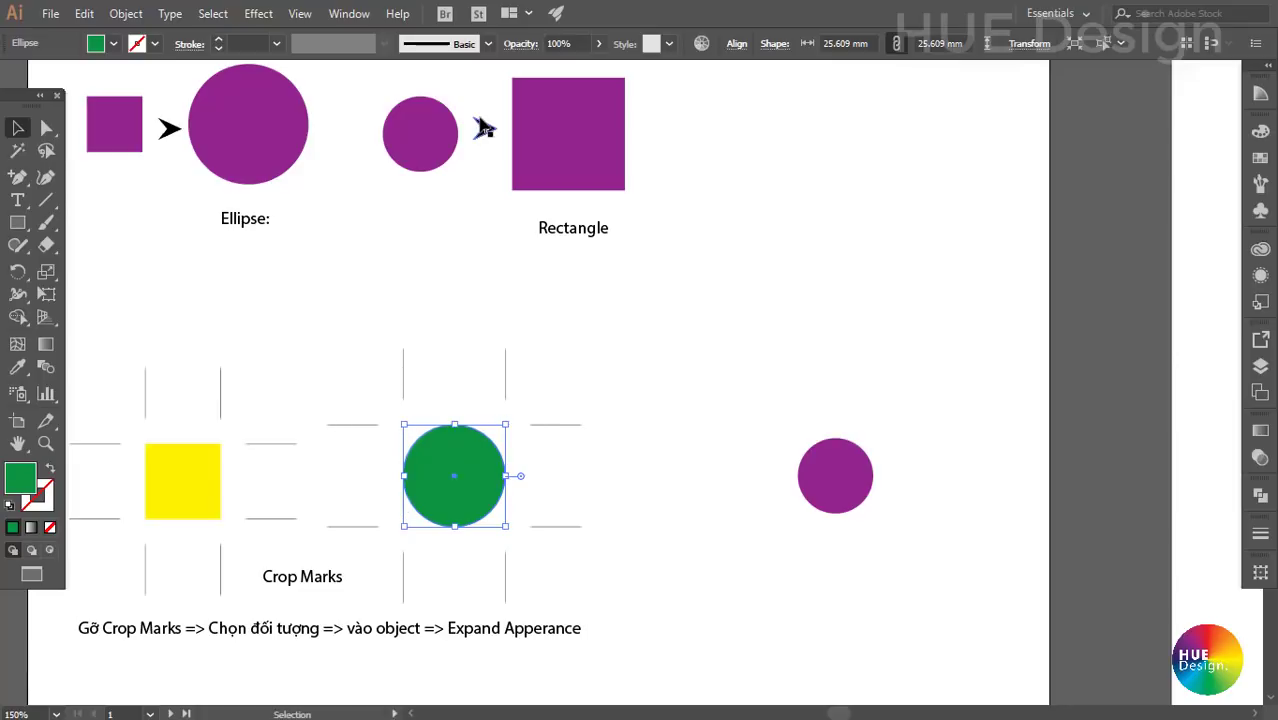
key(ctrl+r)
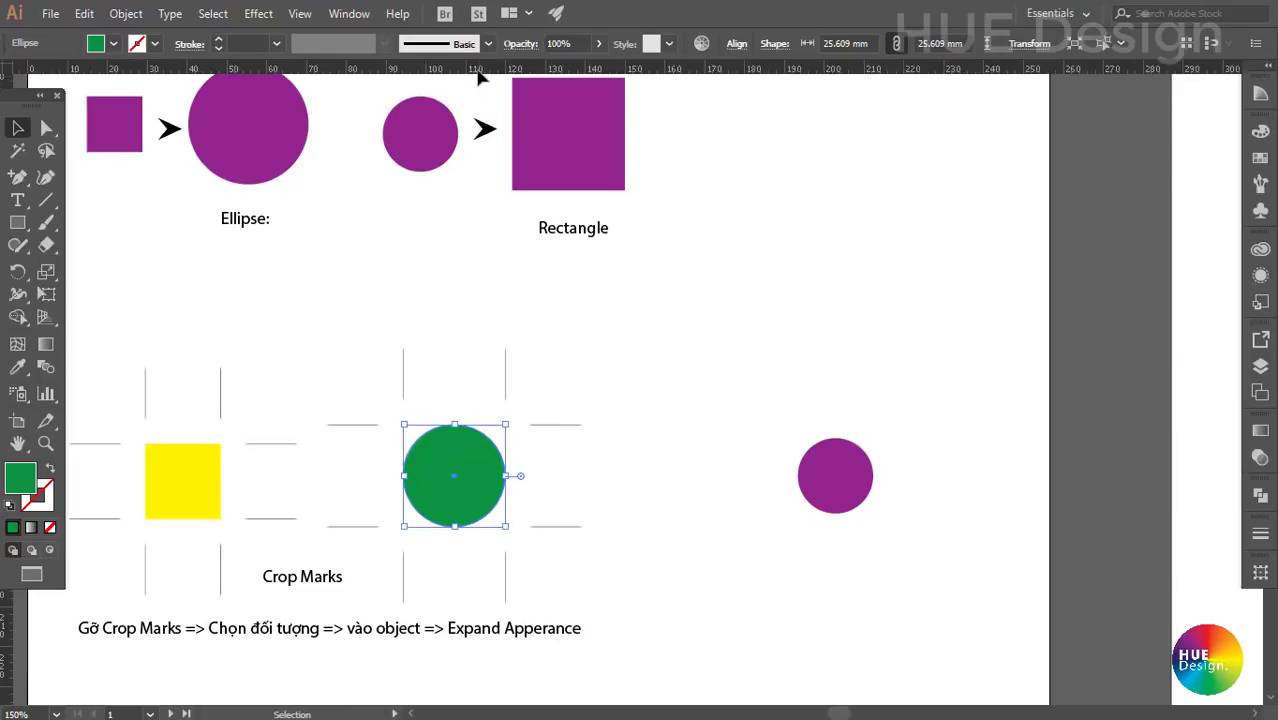
- Drag guides to the green circle's top, bottom, left and right crop-mark edges
drag(476, 70, 480, 422)
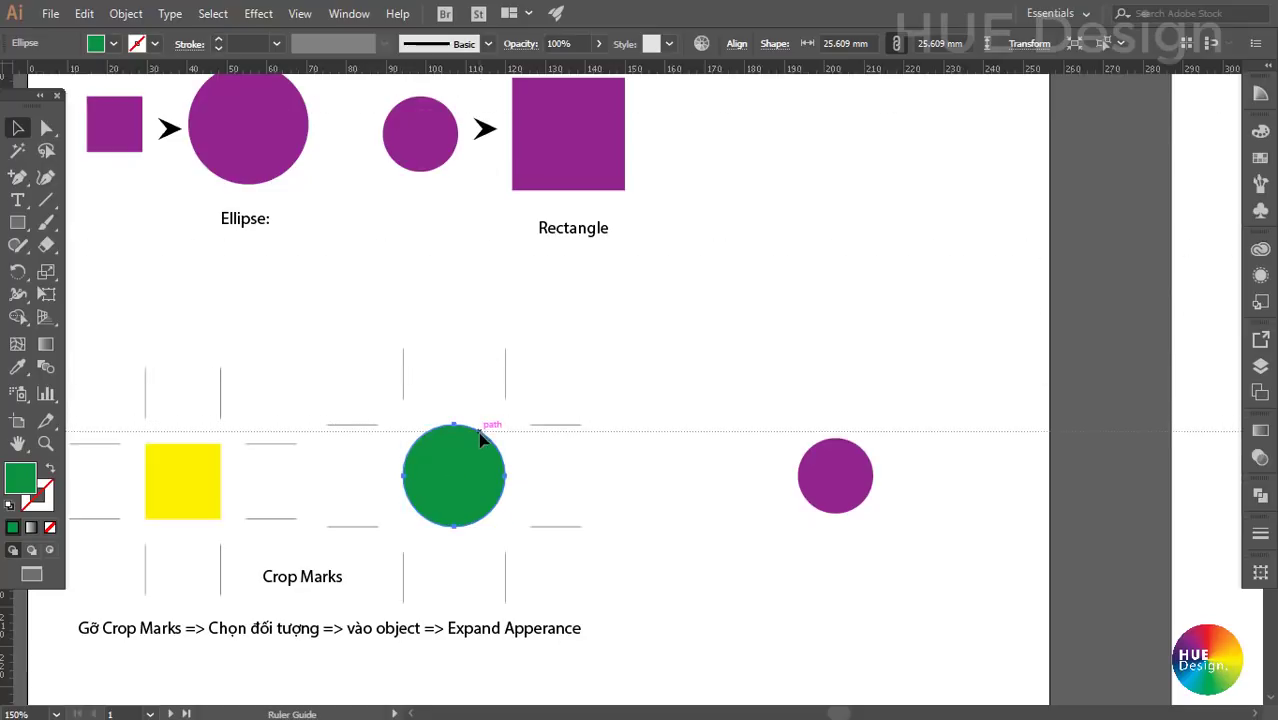
drag(480, 428, 481, 431)
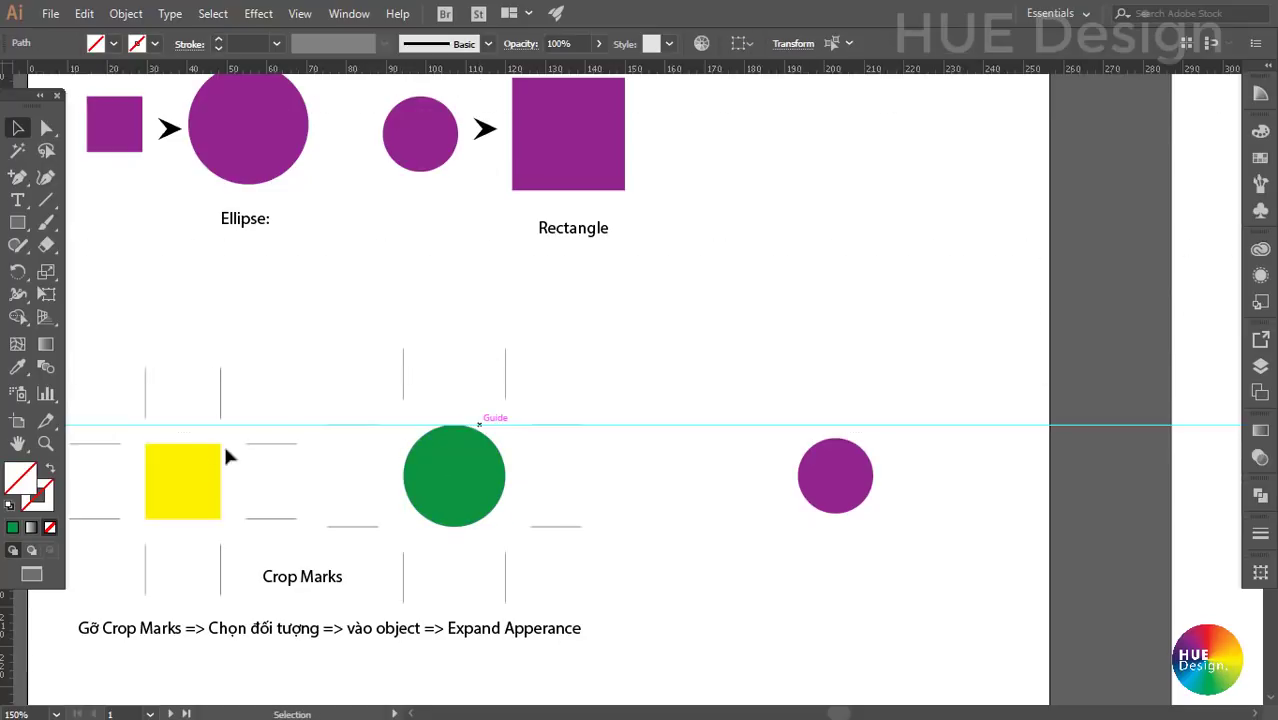
drag(14, 616, 403, 590)
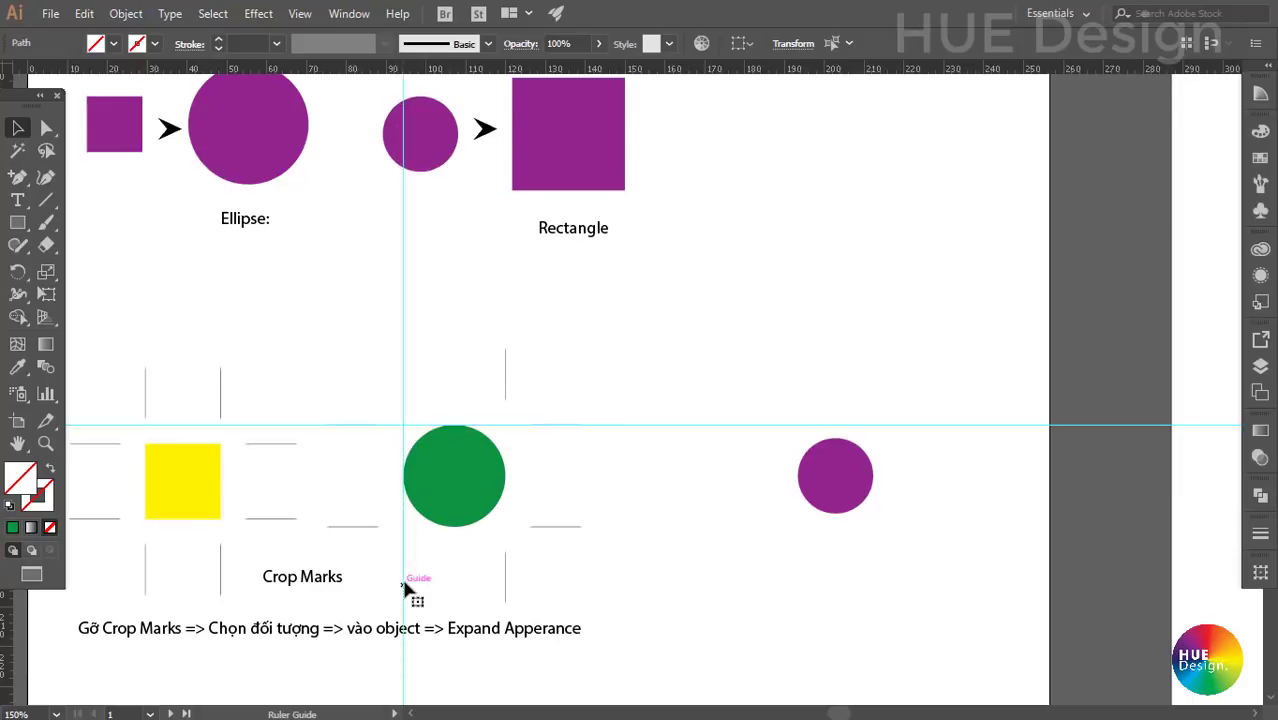
drag(495, 70, 513, 538)
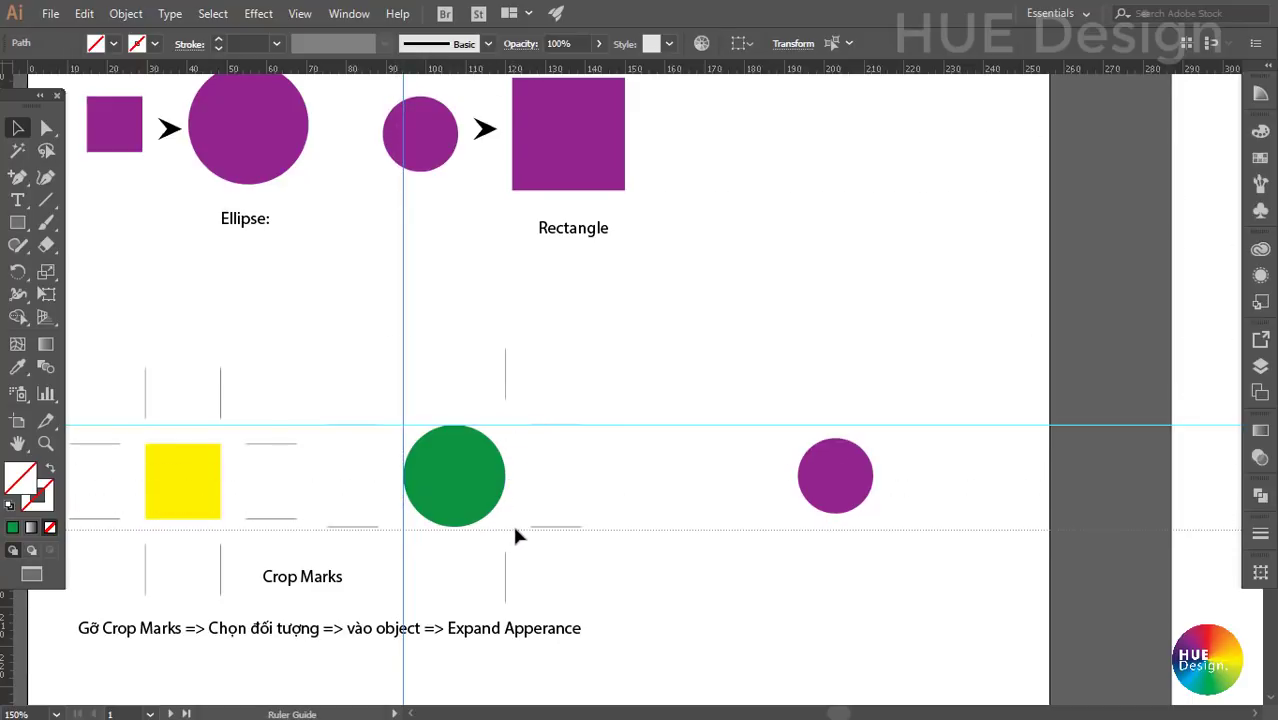
drag(513, 538, 512, 526)
drag(12, 625, 506, 597)
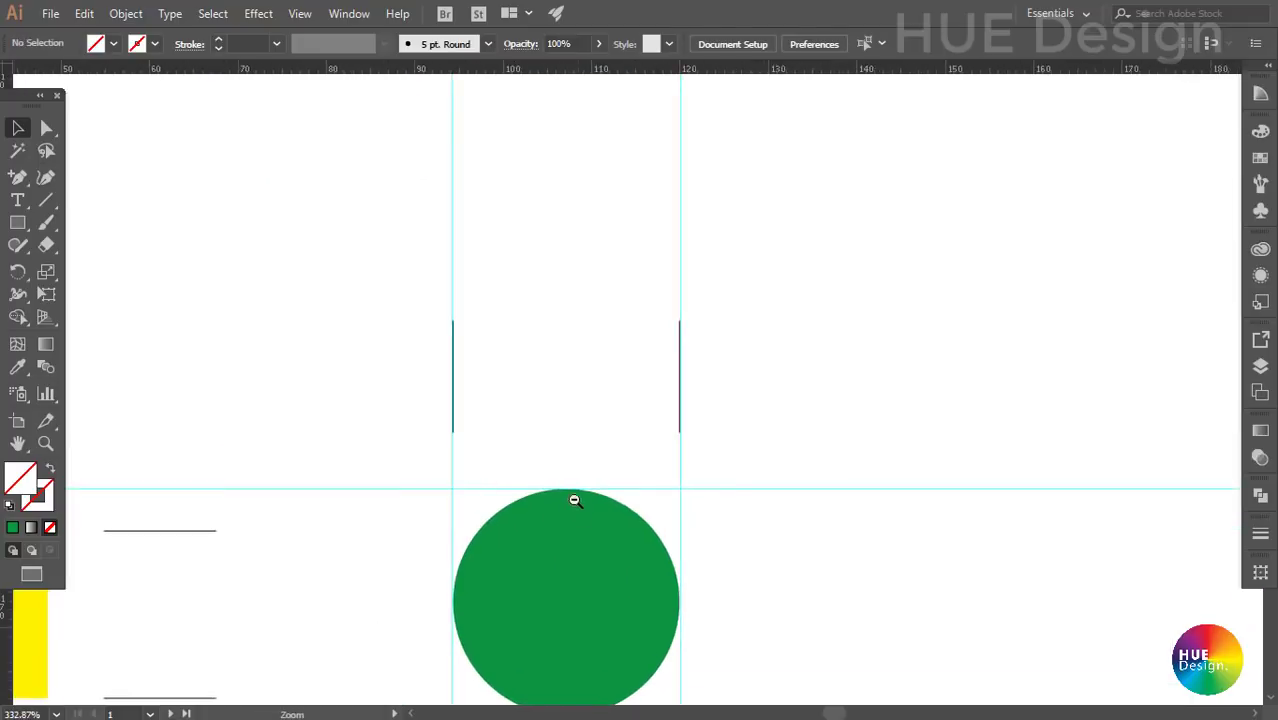
- Delete and hide the guides, then bring the purple circle into view
mouse_move(347, 376)
mouse_down()
mouse_move(519, 545)
mouse_move(374, 405)
mouse_up()
click(980, 390)
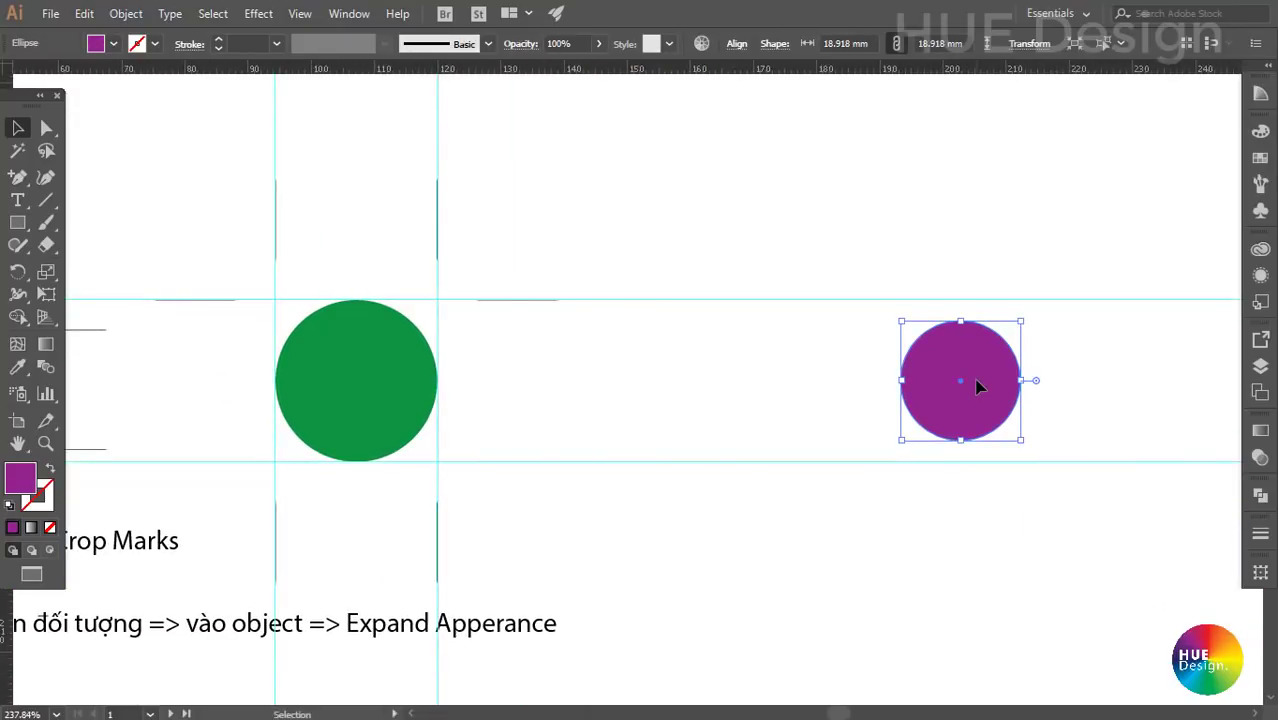
drag(922, 329, 827, 357)
drag(499, 220, 641, 490)
key(Delete)
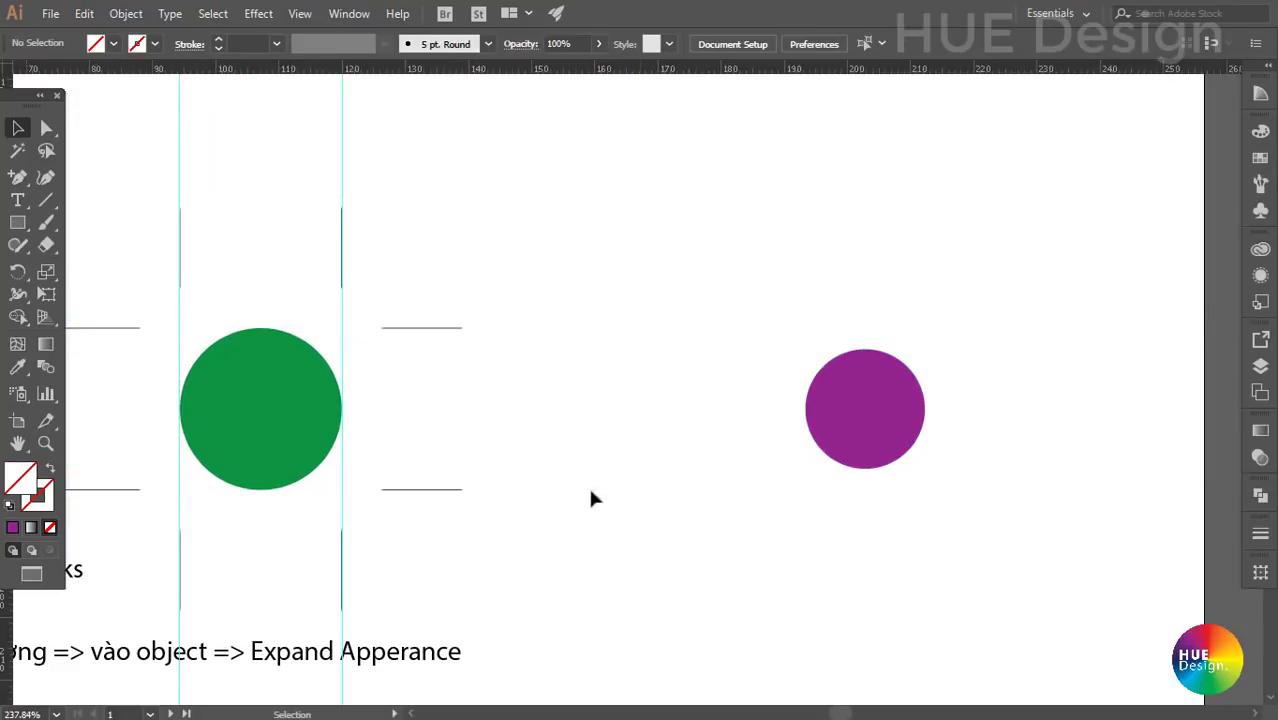
key(ctrl+;)
click(827, 368)
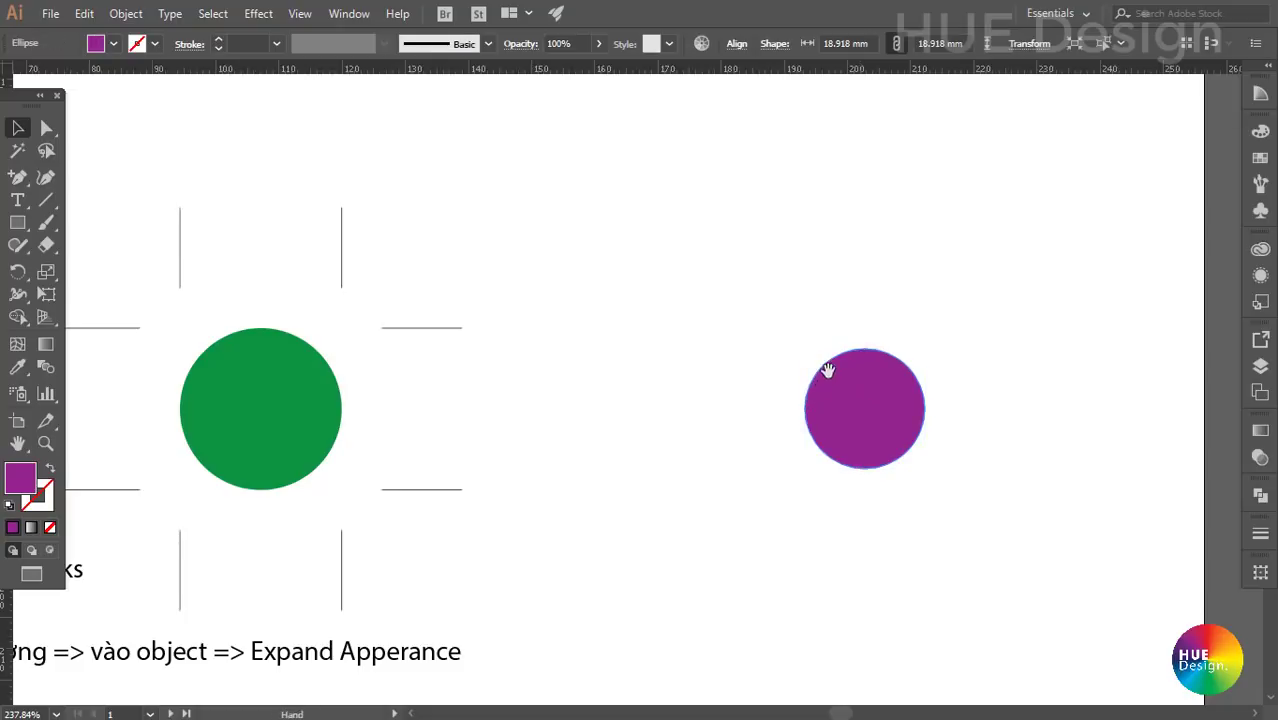
drag(784, 352, 841, 374)
- Add Crop Marks to the purple circle and center it in view
click(258, 14)
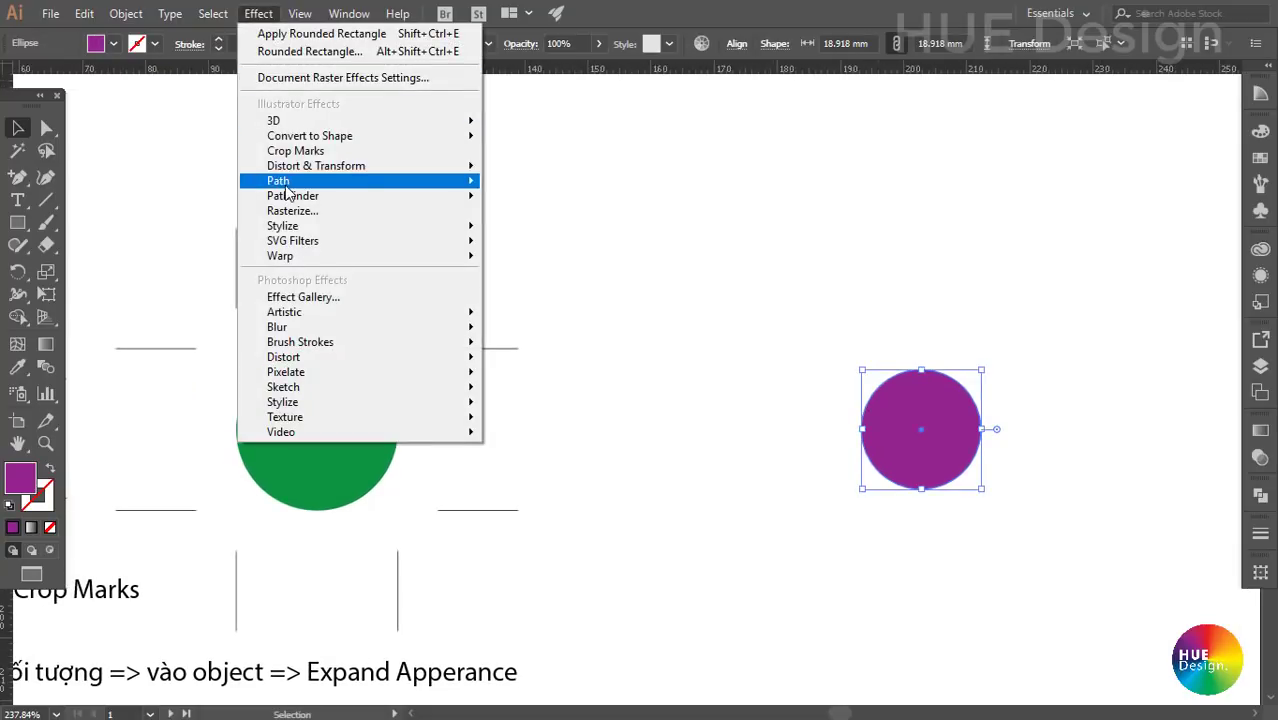
click(293, 151)
drag(1013, 434, 836, 380)
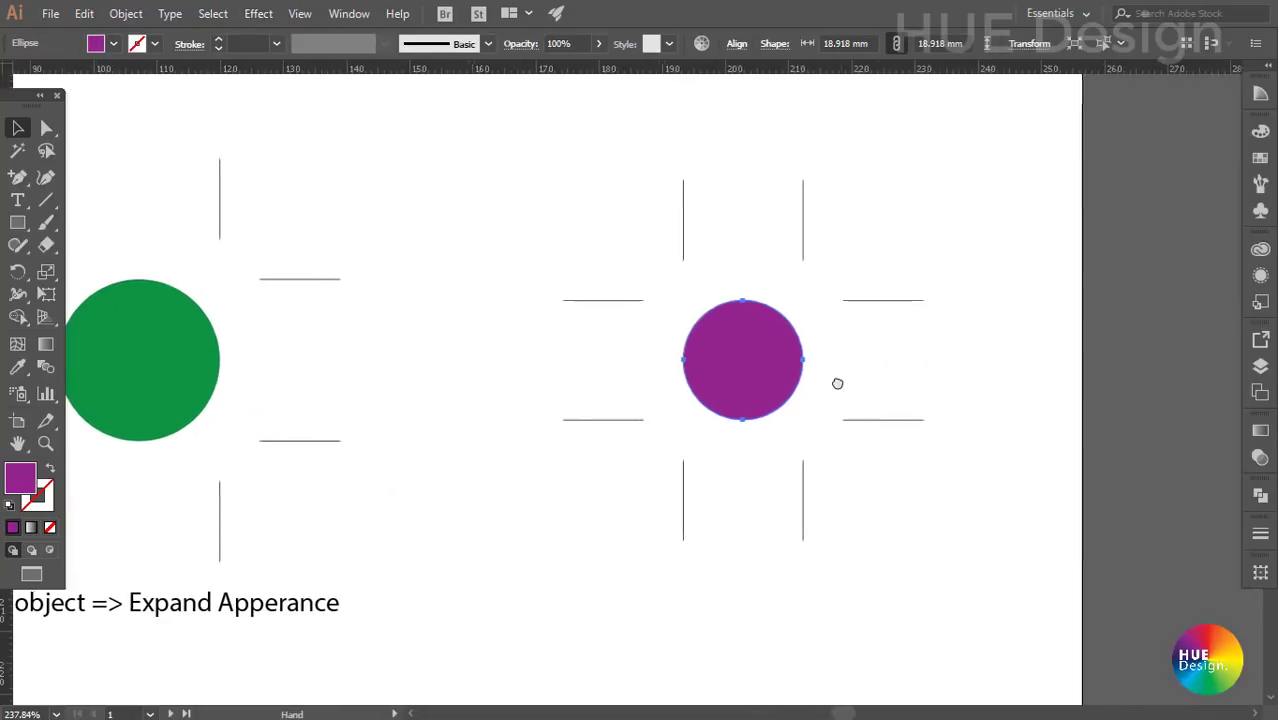
mouse_move(745, 350)
mouse_down()
mouse_move(619, 348)
mouse_move(776, 354)
mouse_move(734, 375)
mouse_up()
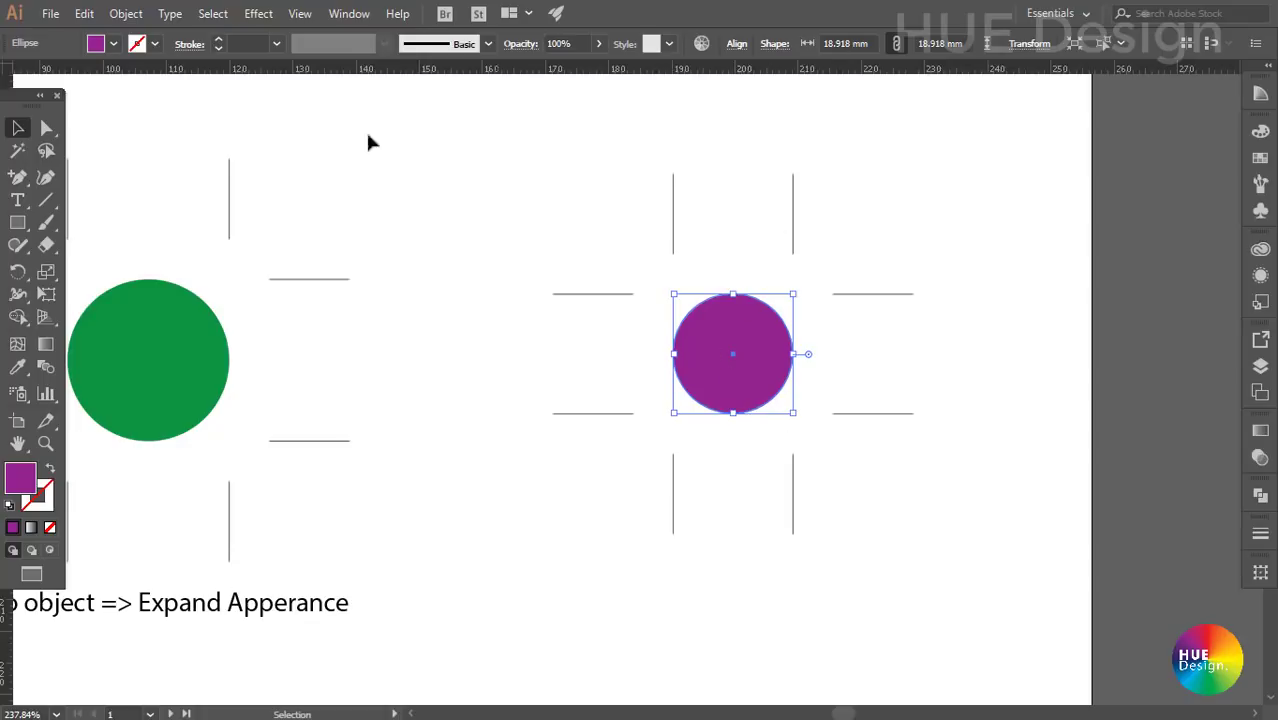
- Expand Appearance so the circle's crop marks become real paths, then reselect the group
click(126, 13)
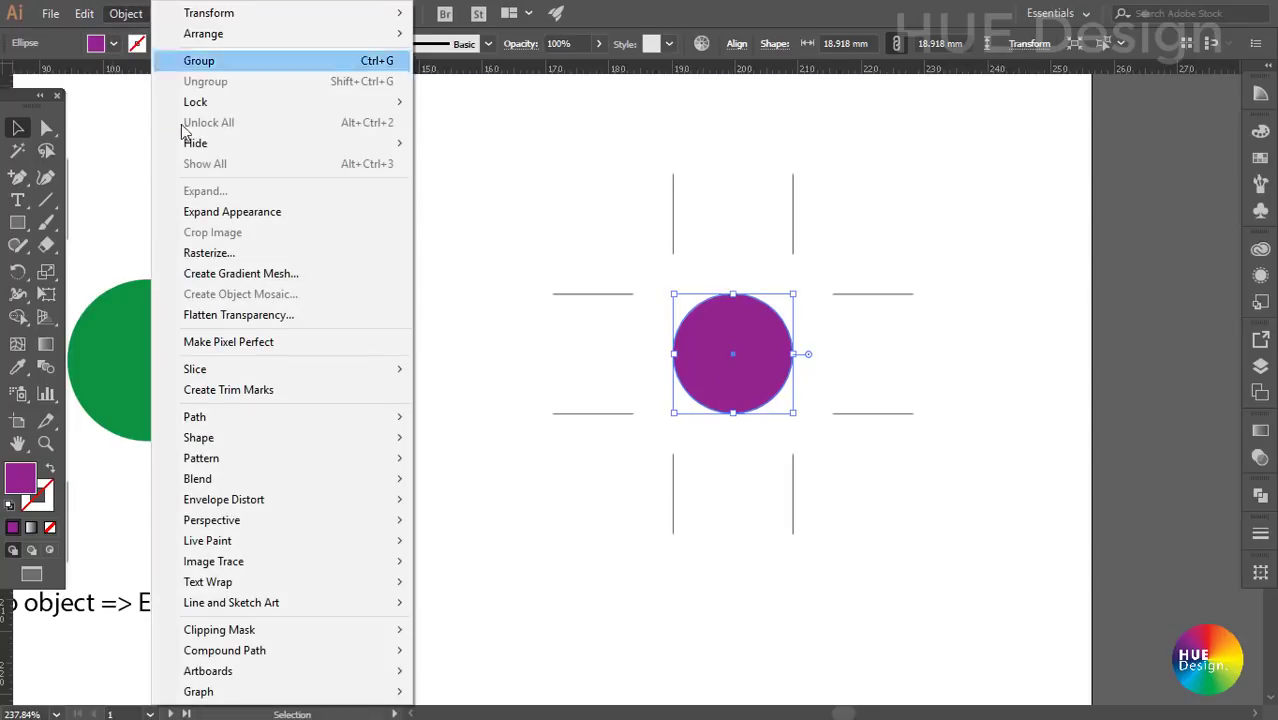
click(228, 214)
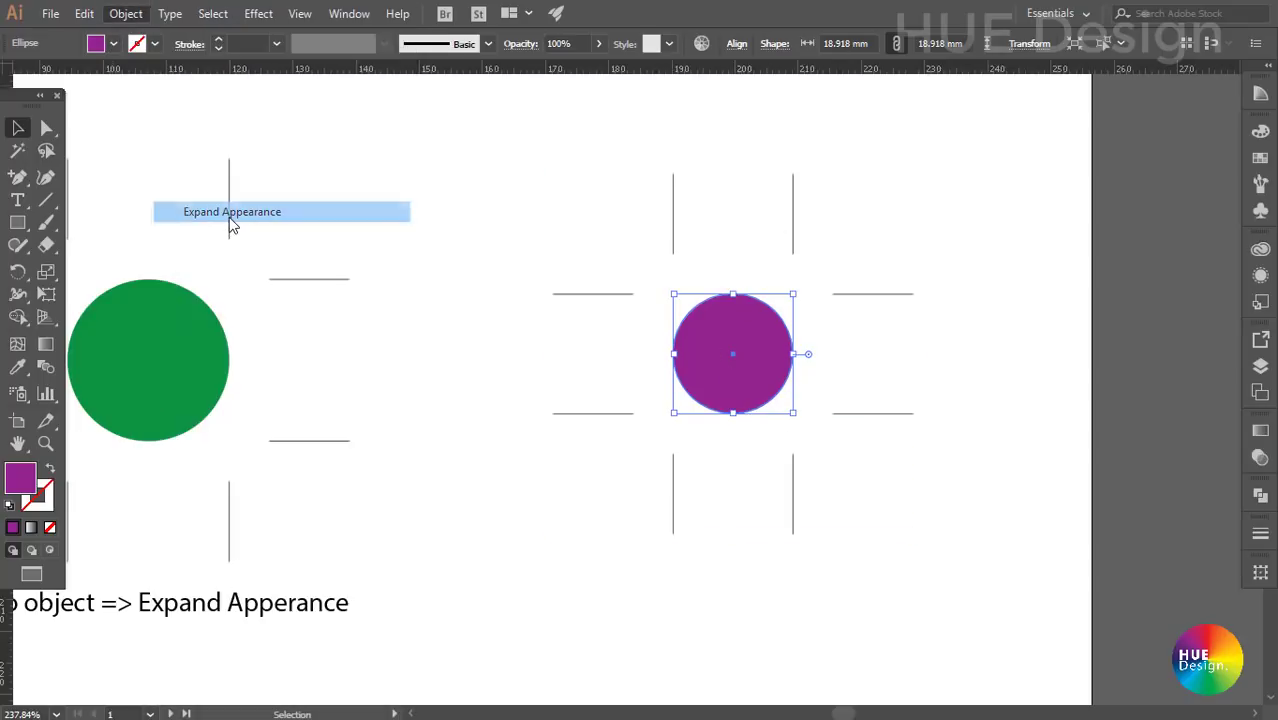
key(ctrl+shift+a)
click(885, 295)
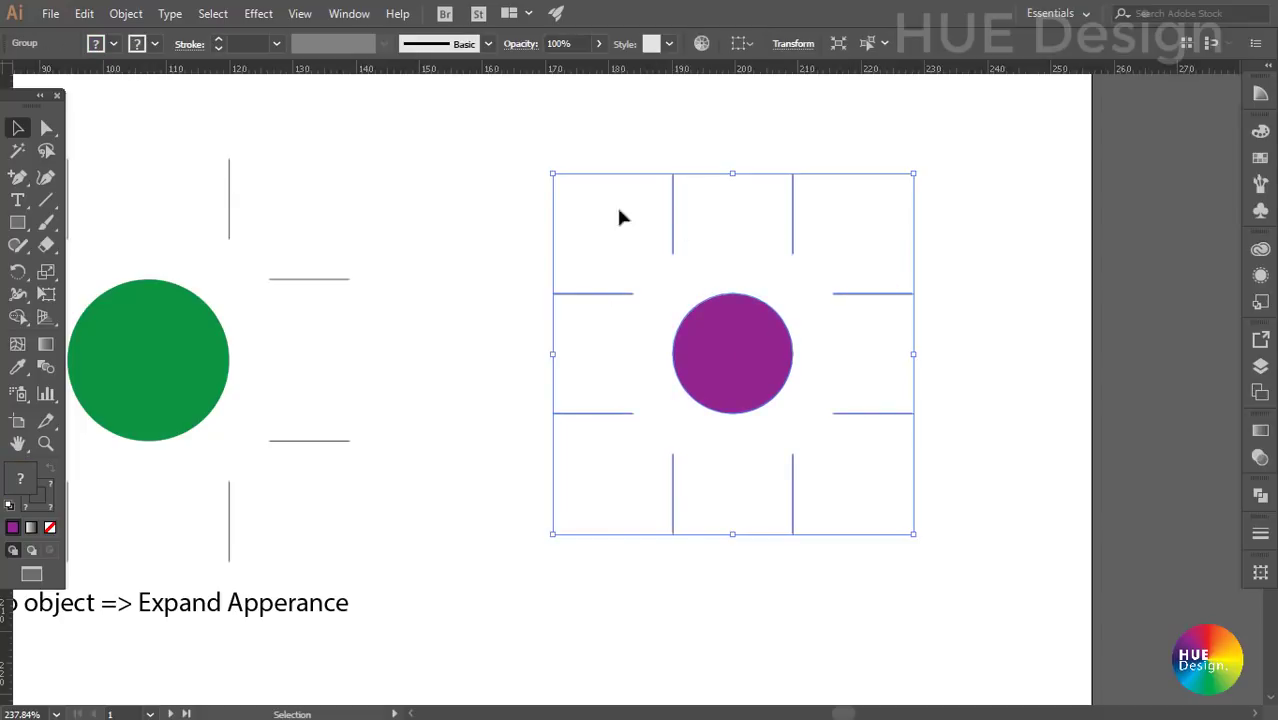
- Select individual expanded crop-mark lines: top, right and bottom groups in turn
key(ctrl)
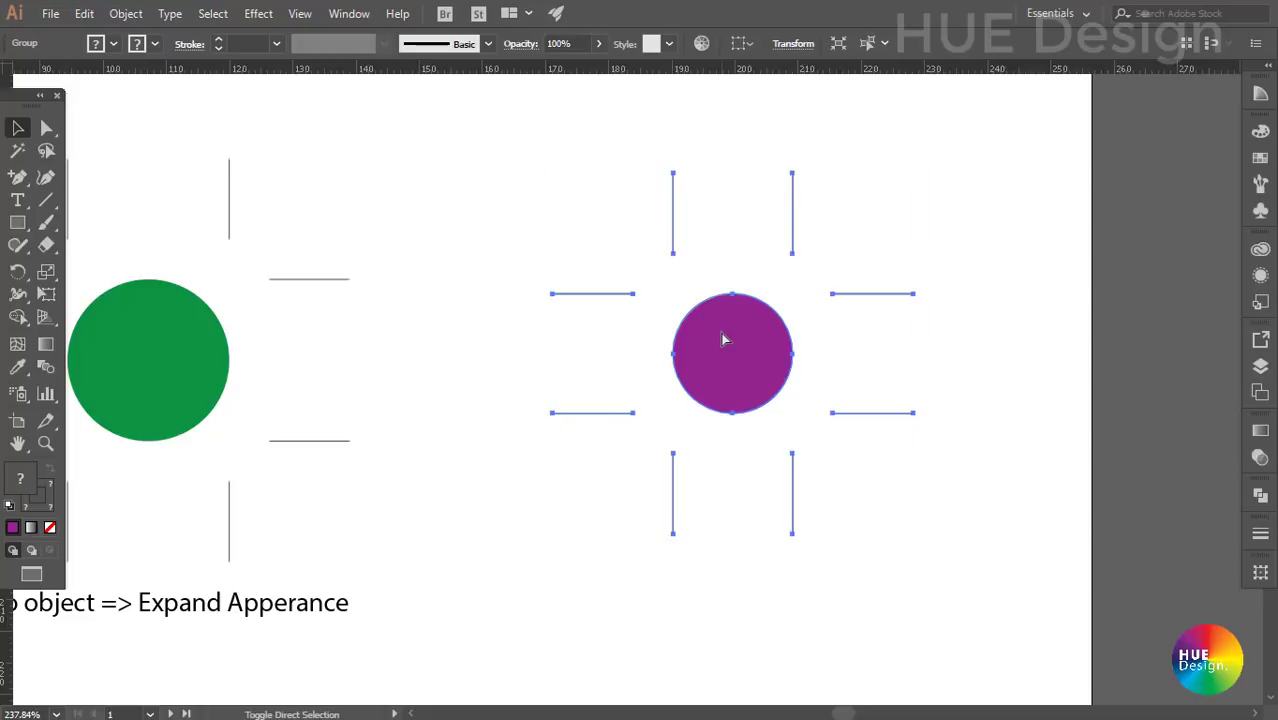
click(736, 354)
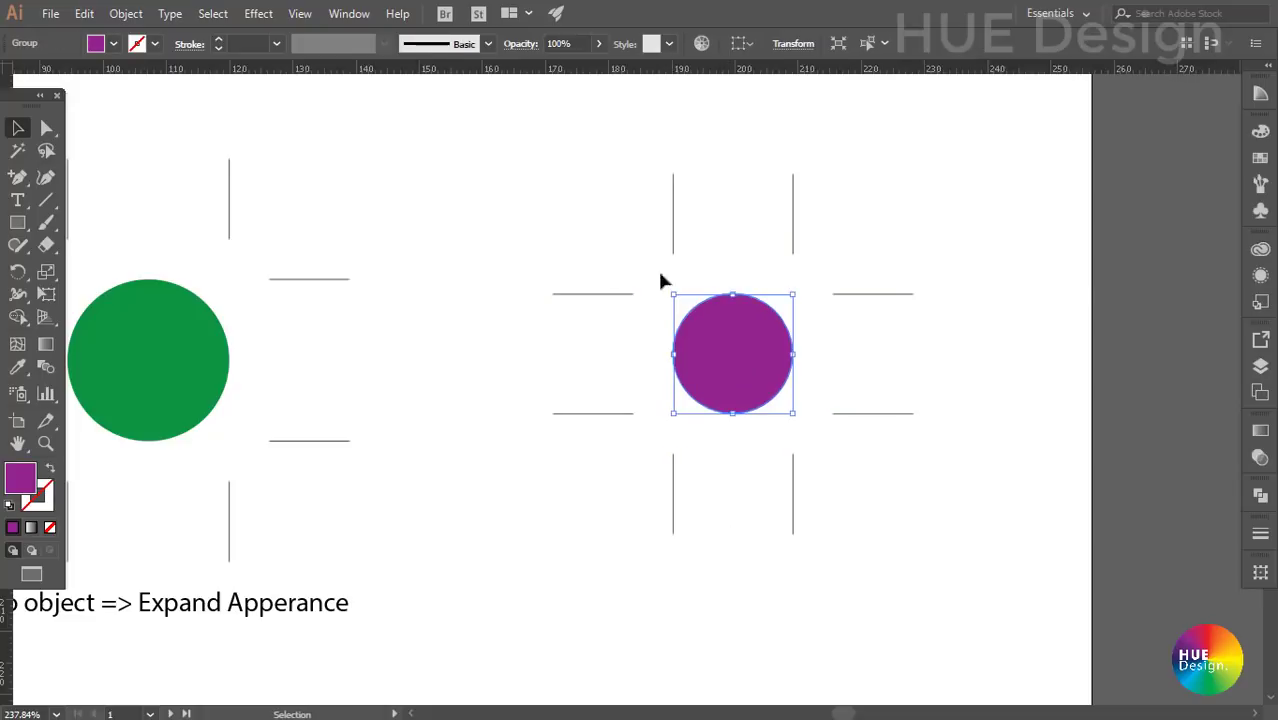
drag(658, 275, 620, 341)
drag(593, 180, 846, 242)
drag(880, 270, 860, 430)
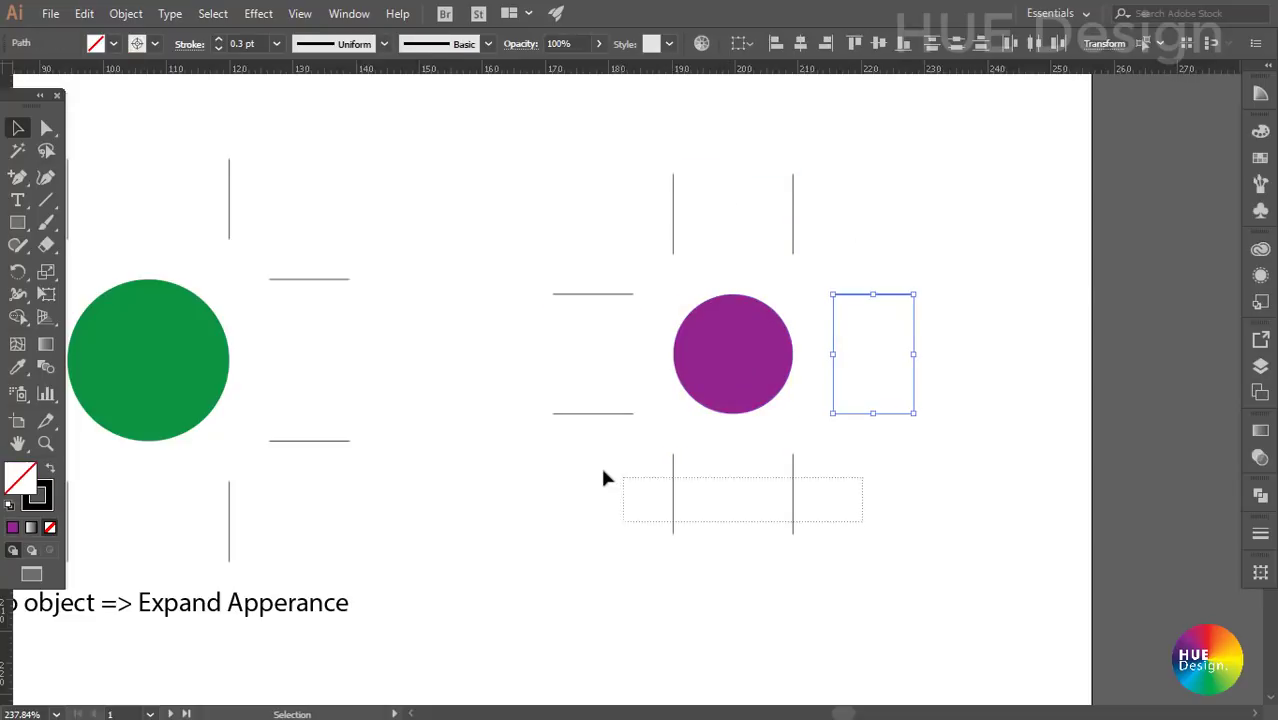
mouse_move(861, 522)
mouse_down()
mouse_move(559, 484)
mouse_move(585, 217)
mouse_up()
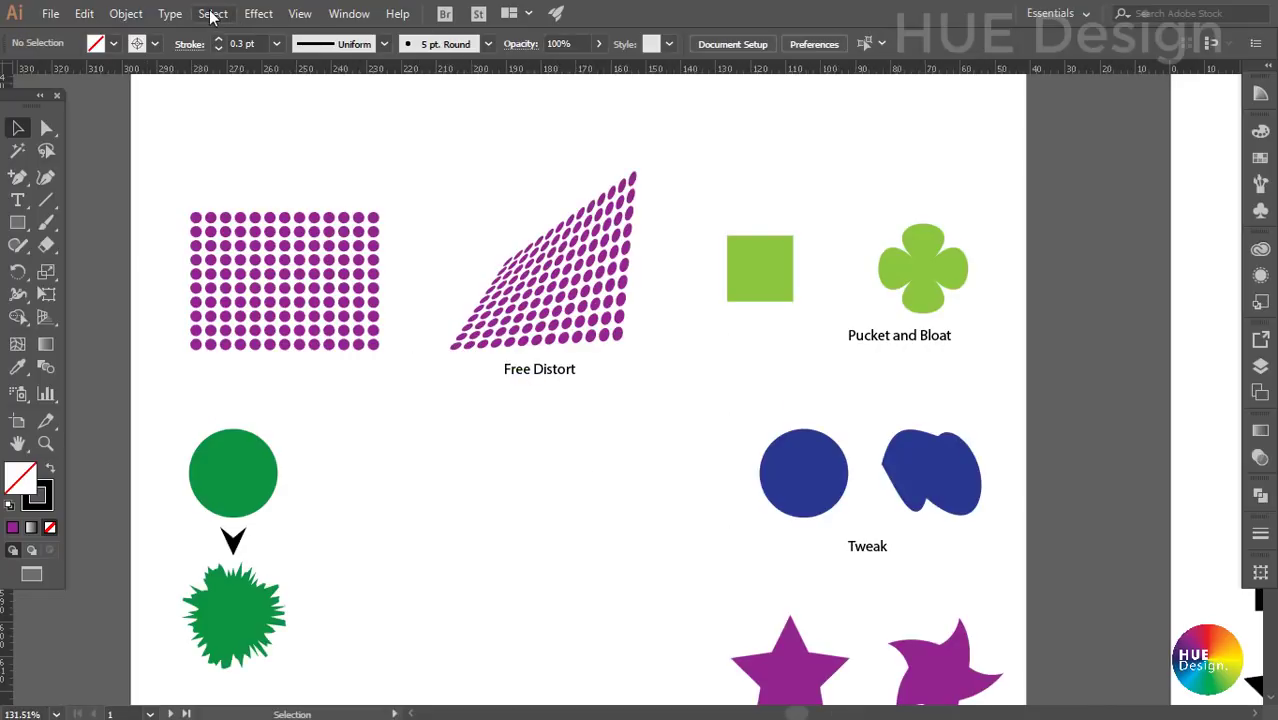
- Try the Free Transform and Width tool group, then return to the Selection tool
click(258, 13)
mouse_move(316, 166)
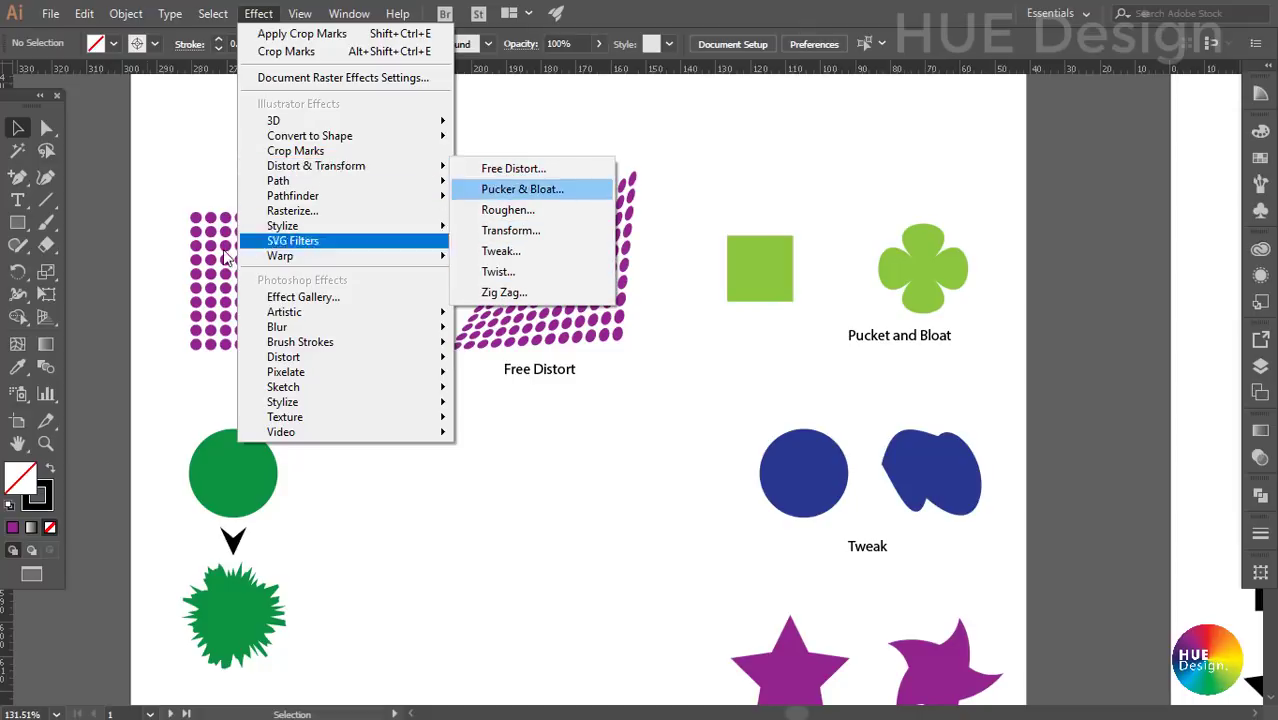
click(47, 298)
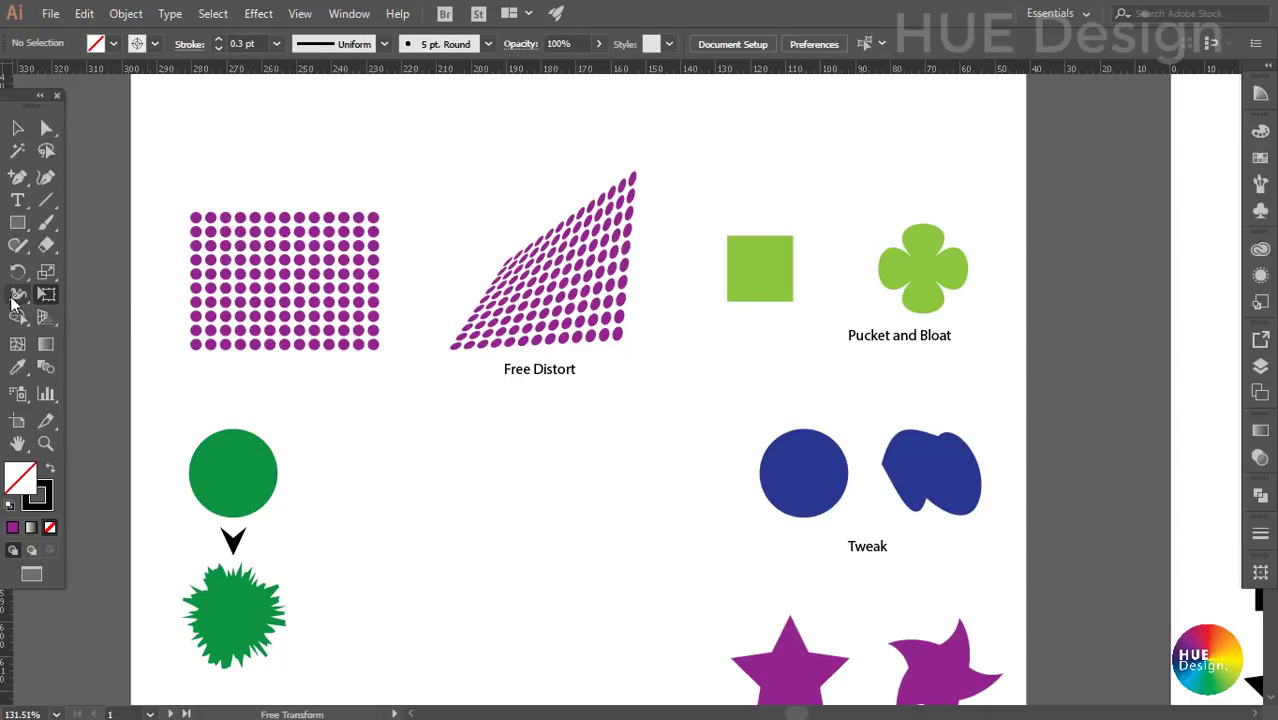
click(17, 300)
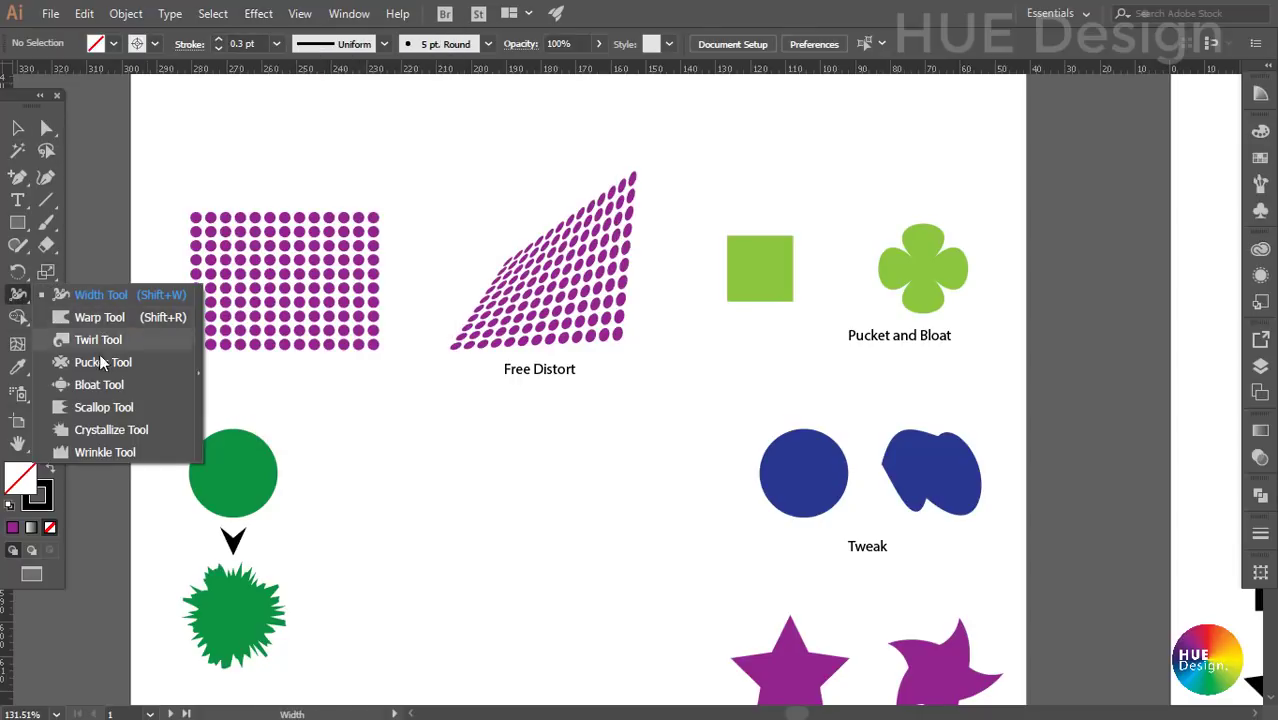
click(17, 300)
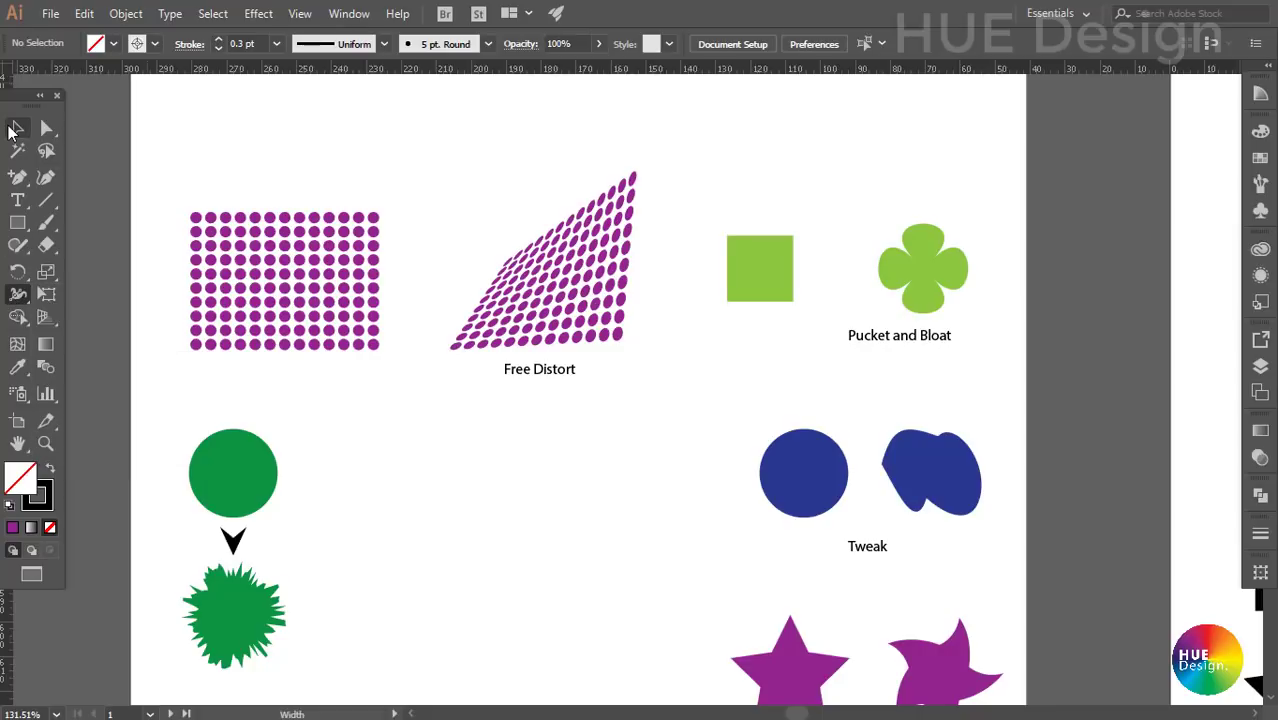
click(17, 128)
- Select the dot-grid Free Distort example and list the Distort & Transform effects
click(513, 284)
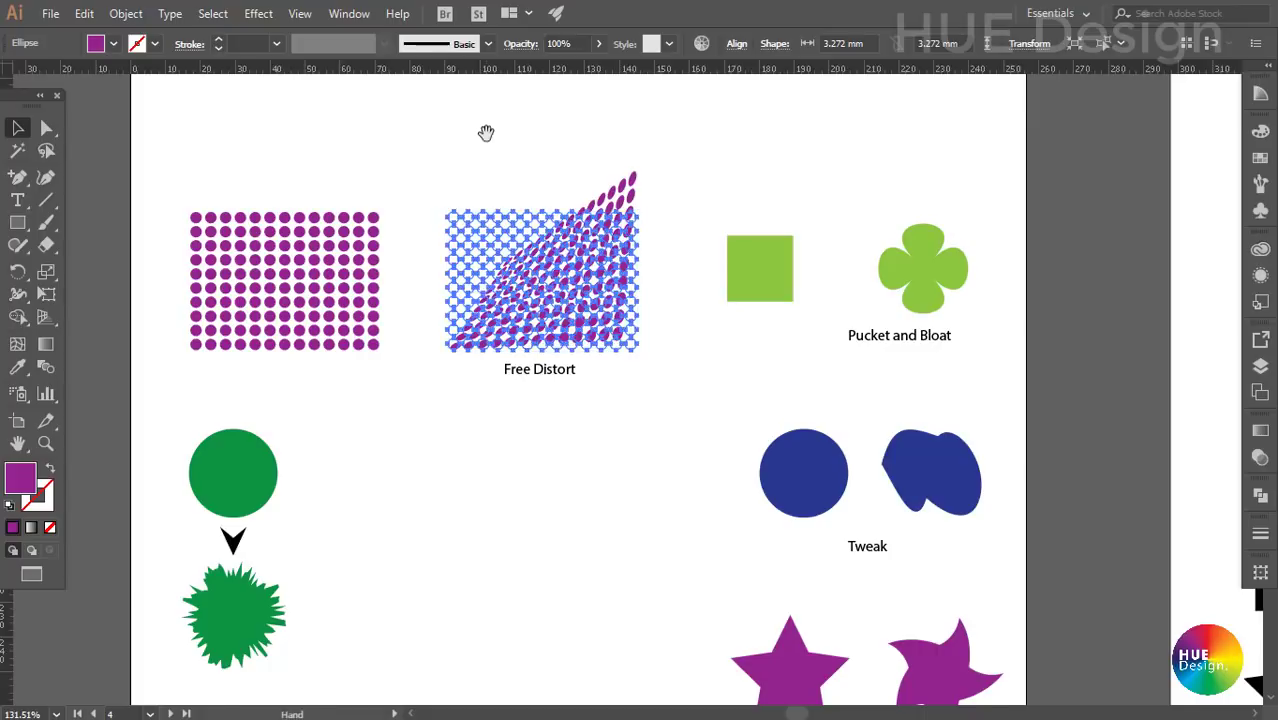
mouse_move(485, 131)
mouse_down()
mouse_move(463, 236)
mouse_move(441, 272)
mouse_up()
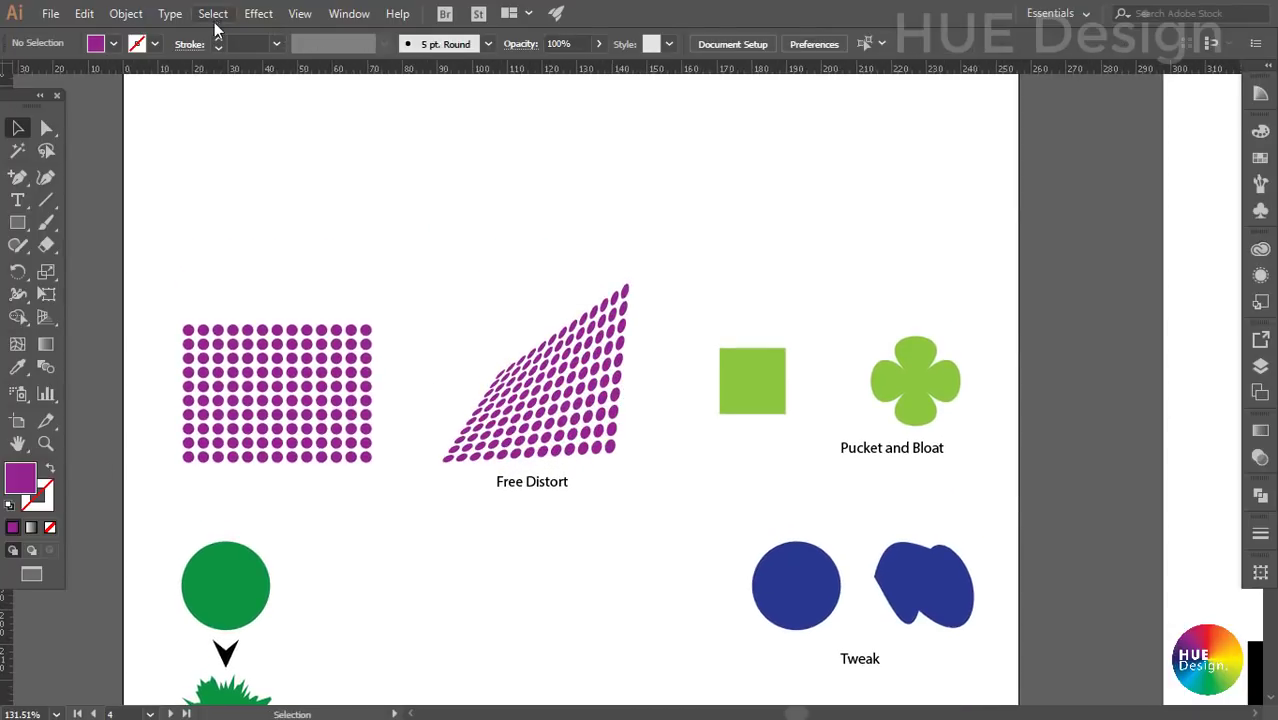
click(259, 14)
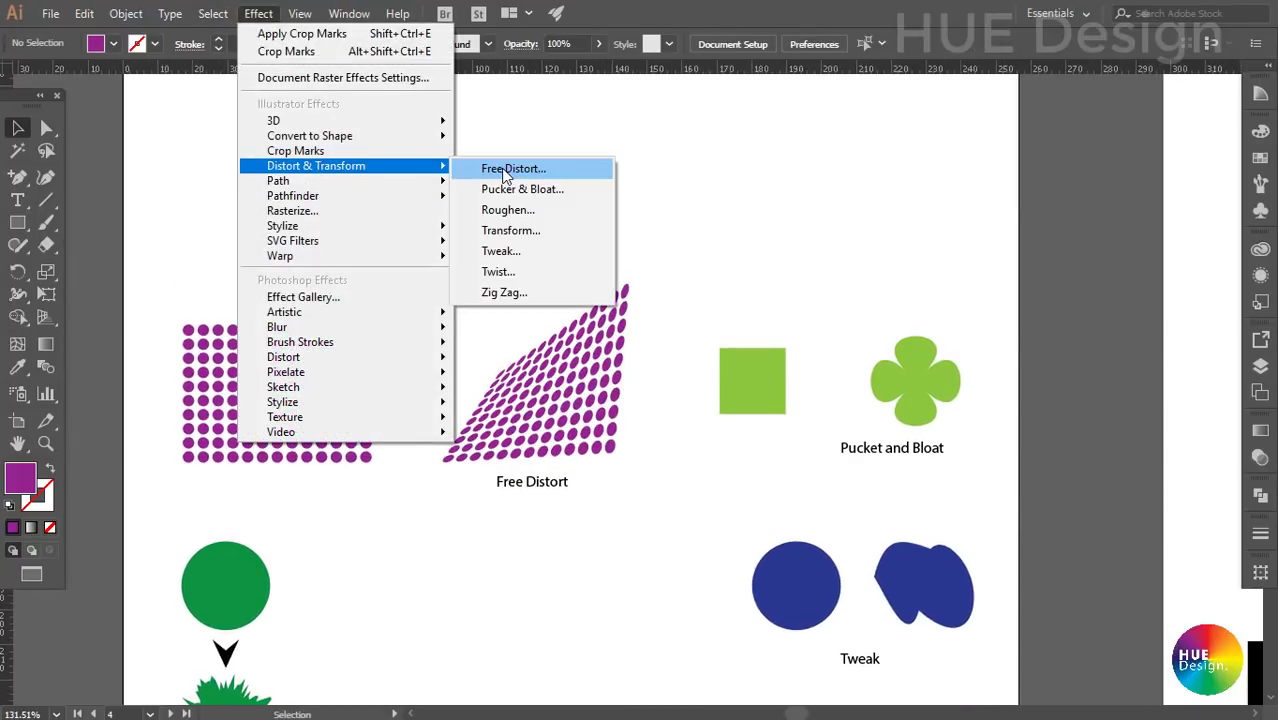
- Duplicate the dot grid upward and open Free Distort for the copy, trying a first distortion
drag(303, 430, 342, 190)
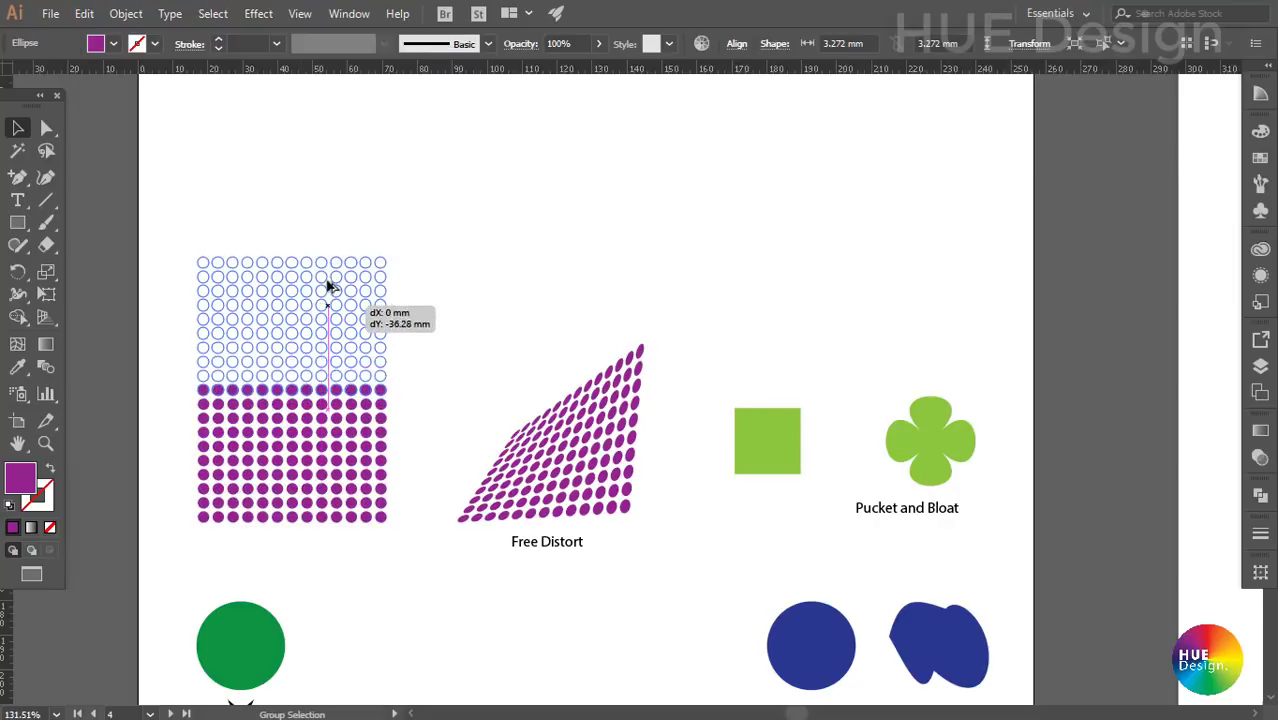
drag(460, 277, 438, 322)
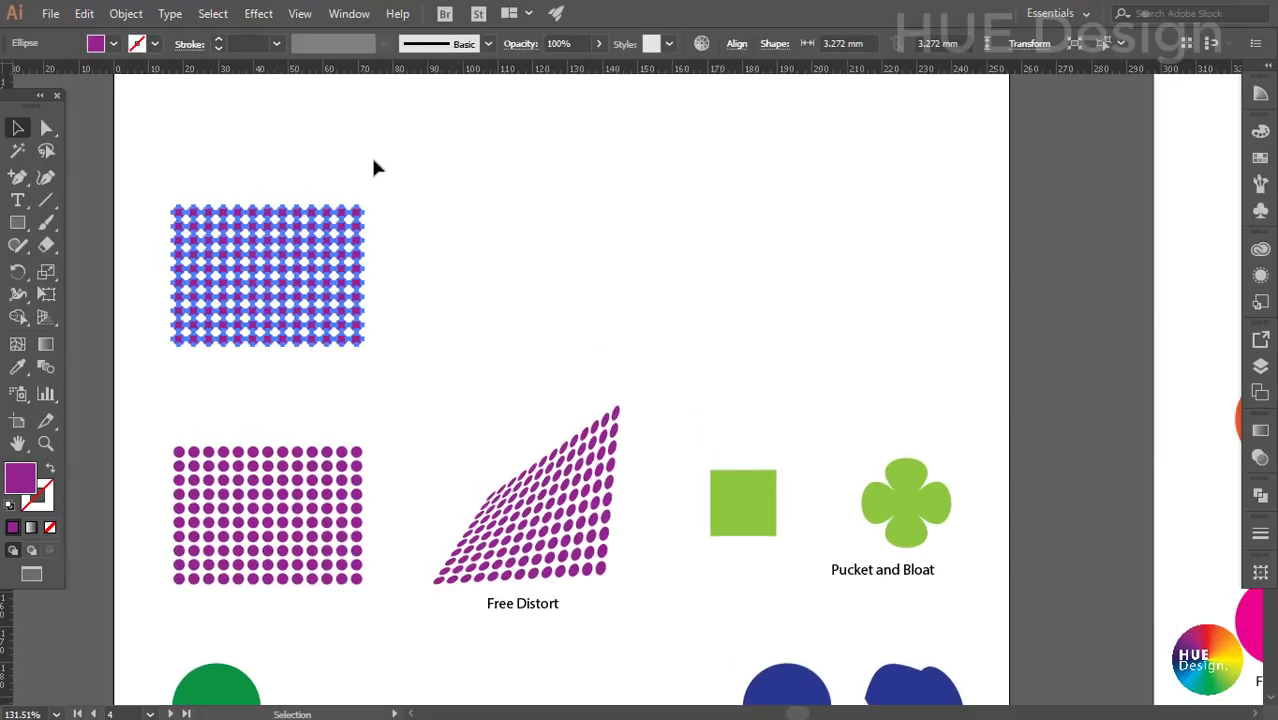
click(258, 13)
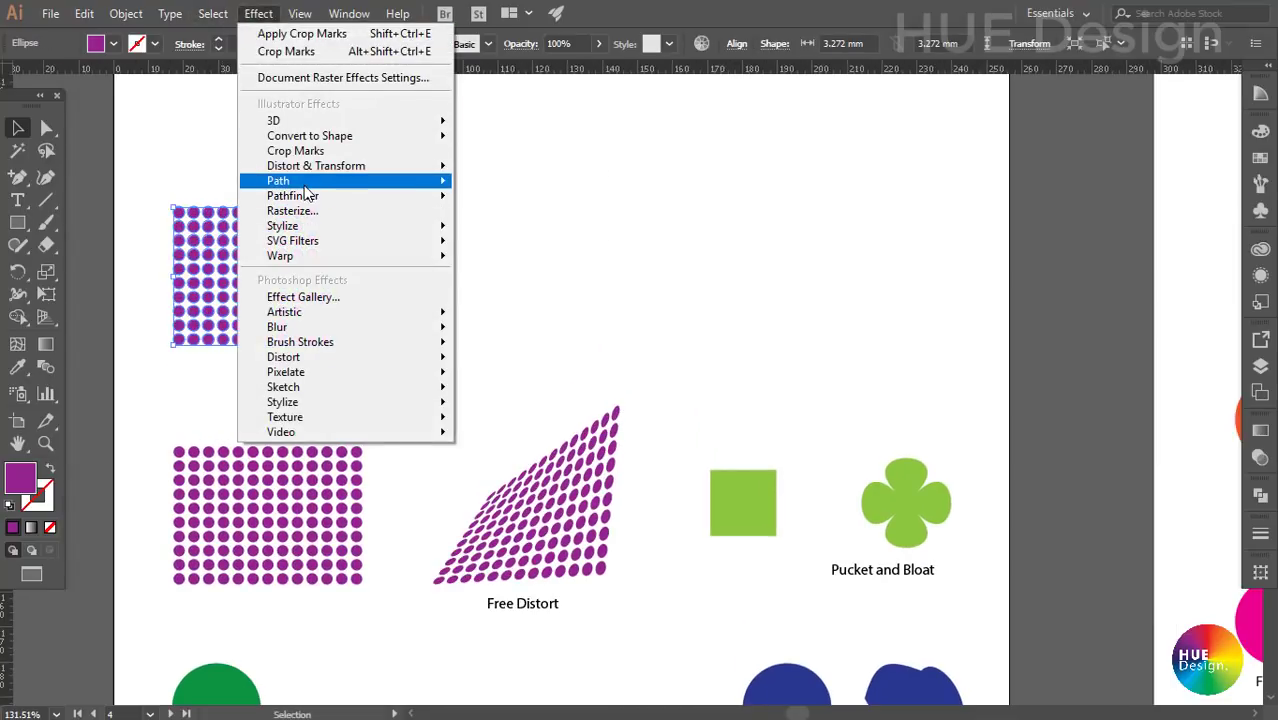
mouse_move(316, 166)
click(500, 172)
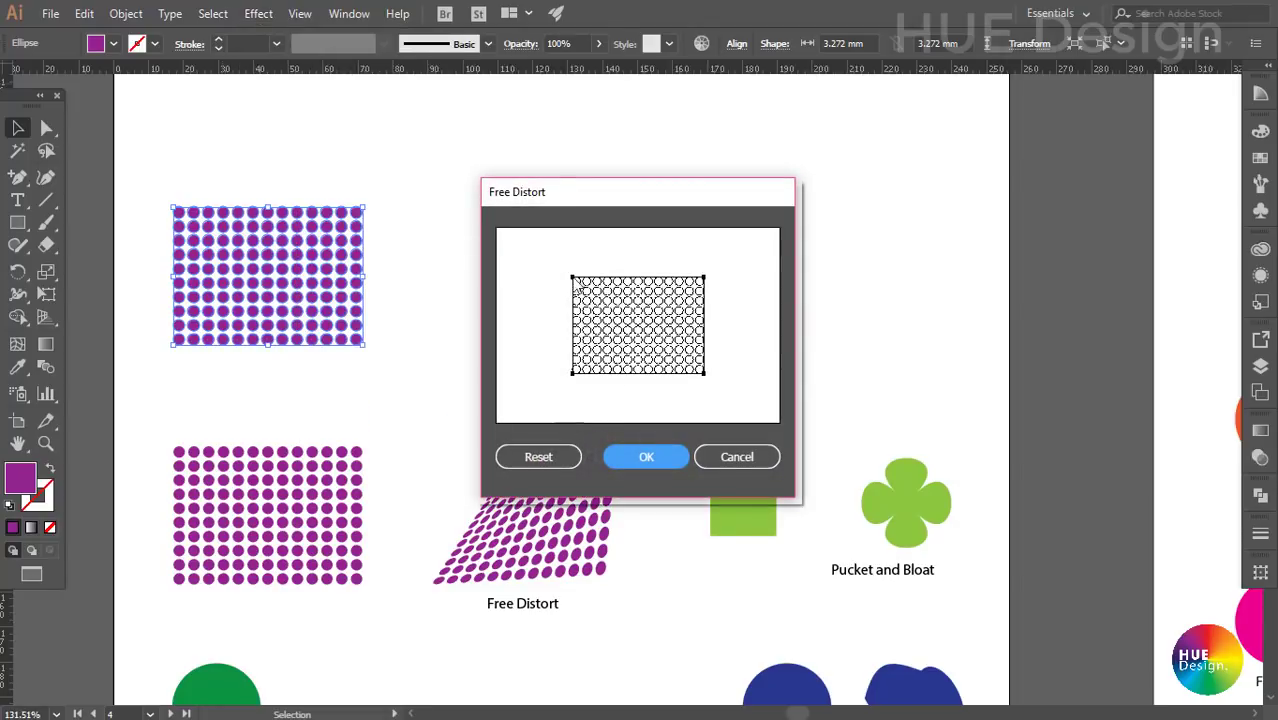
mouse_move(574, 280)
mouse_down()
mouse_move(625, 287)
mouse_move(622, 307)
mouse_up()
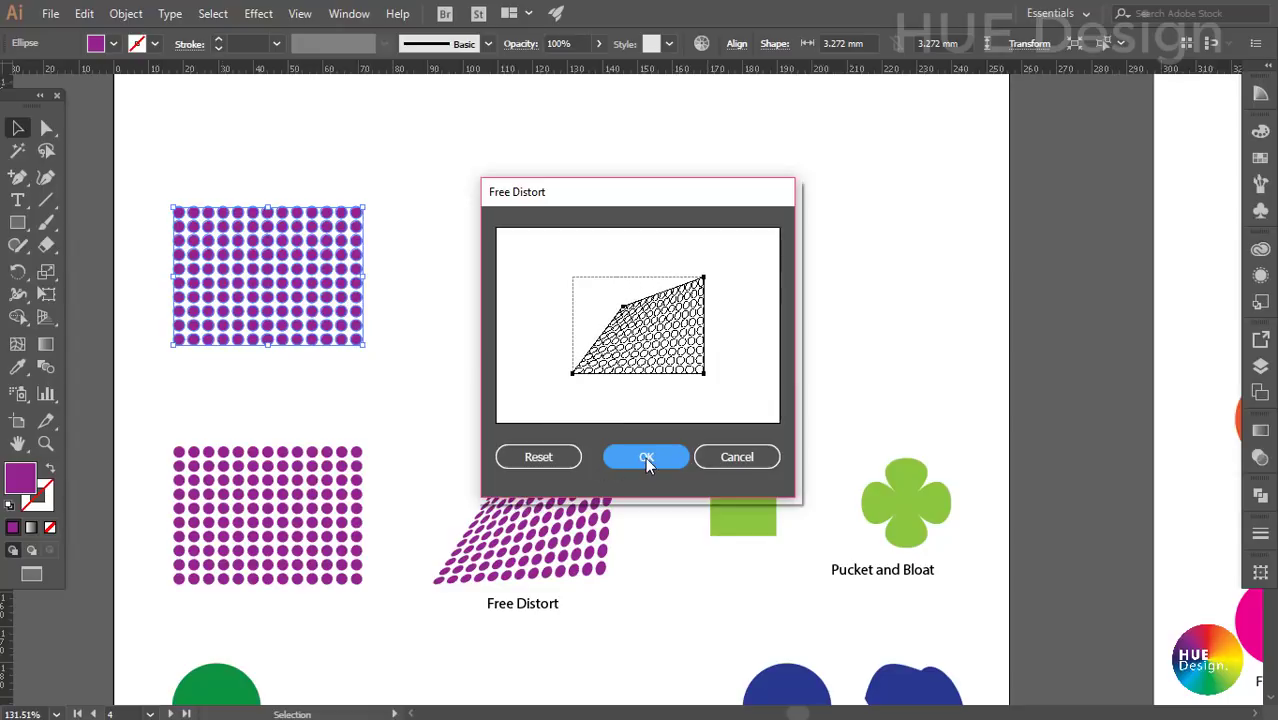
click(545, 459)
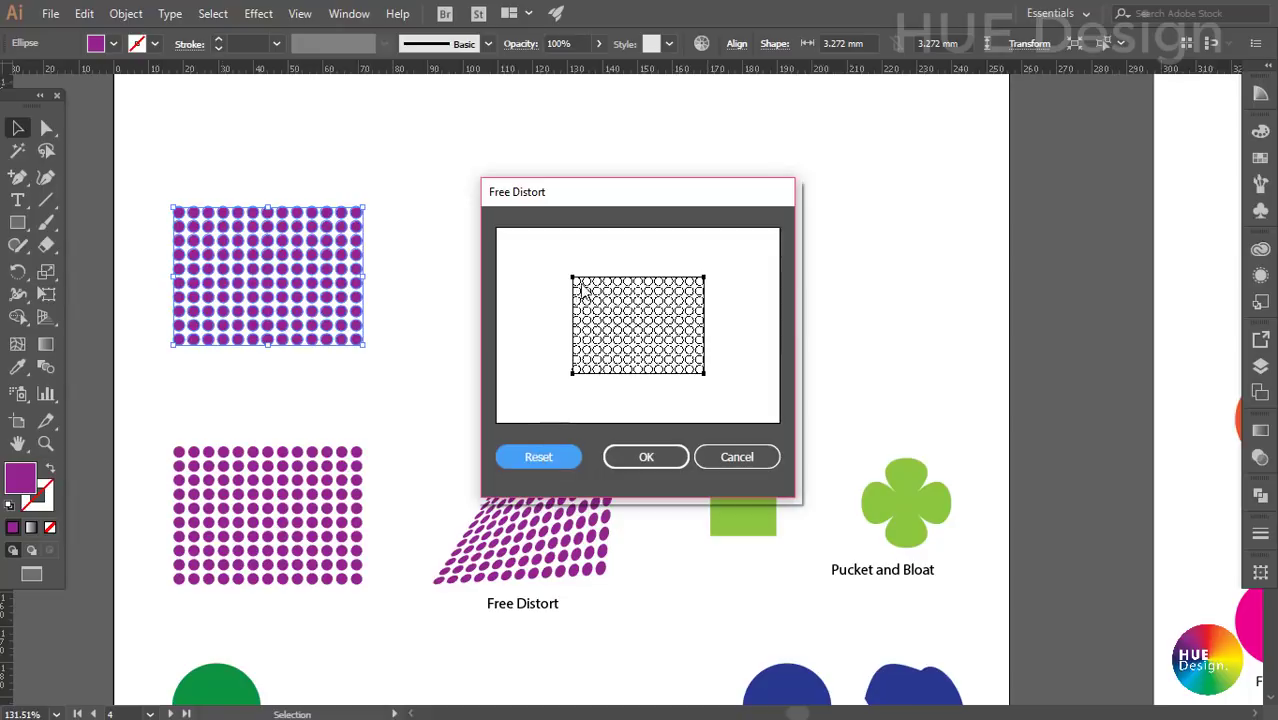
- Skew the copy by dragging its top-left handle right and apply Free Distort
drag(573, 278, 628, 279)
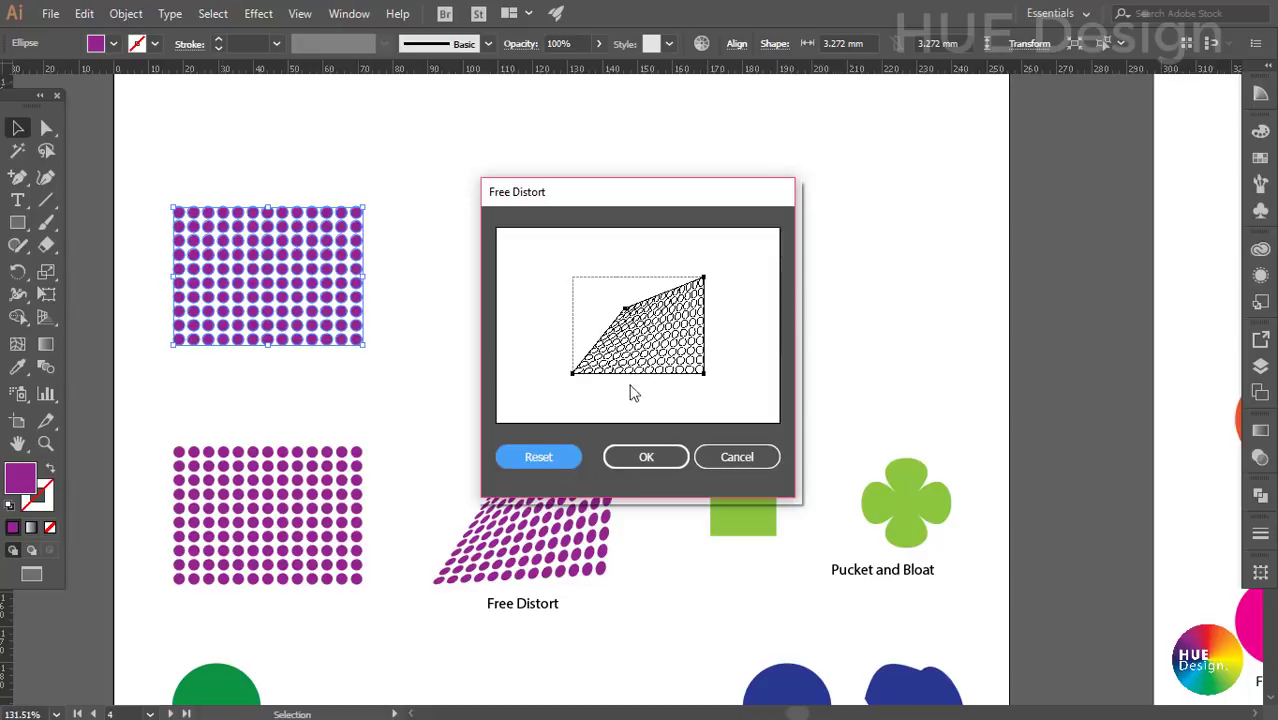
click(640, 456)
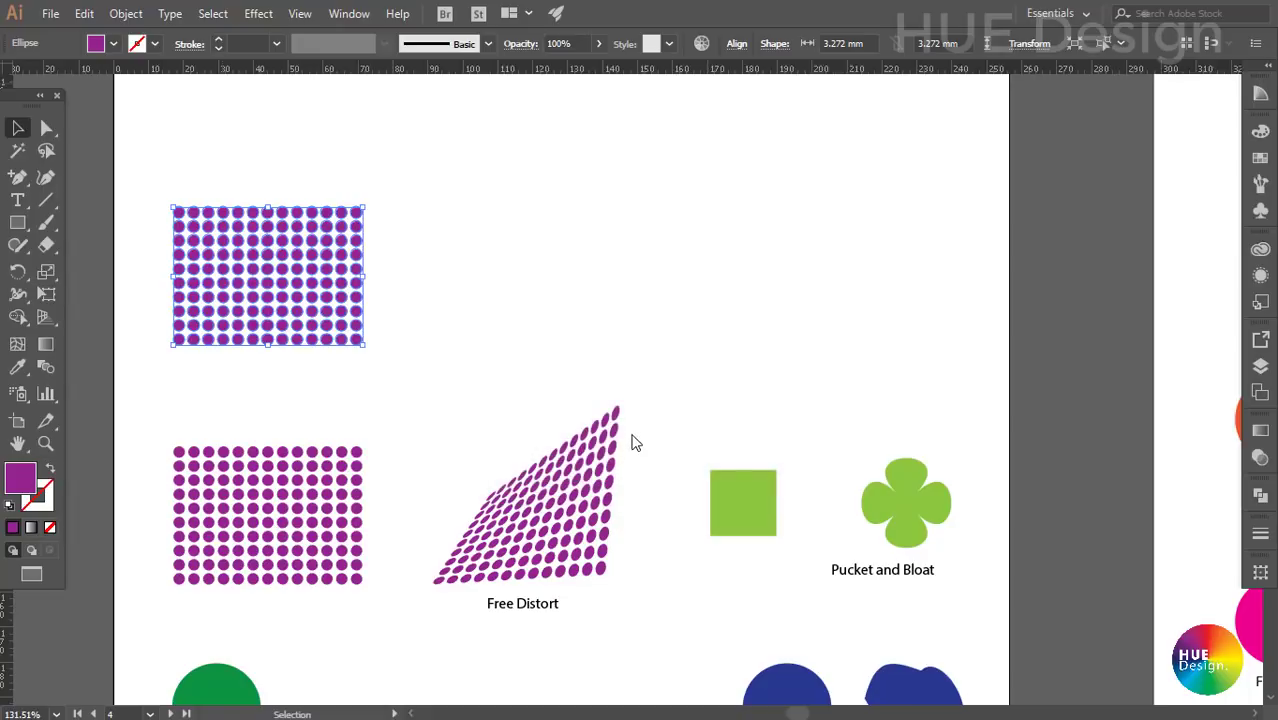
click(522, 288)
click(271, 285)
click(448, 291)
- Duplicate the green square directly above the original and select the copy
drag(417, 305, 411, 288)
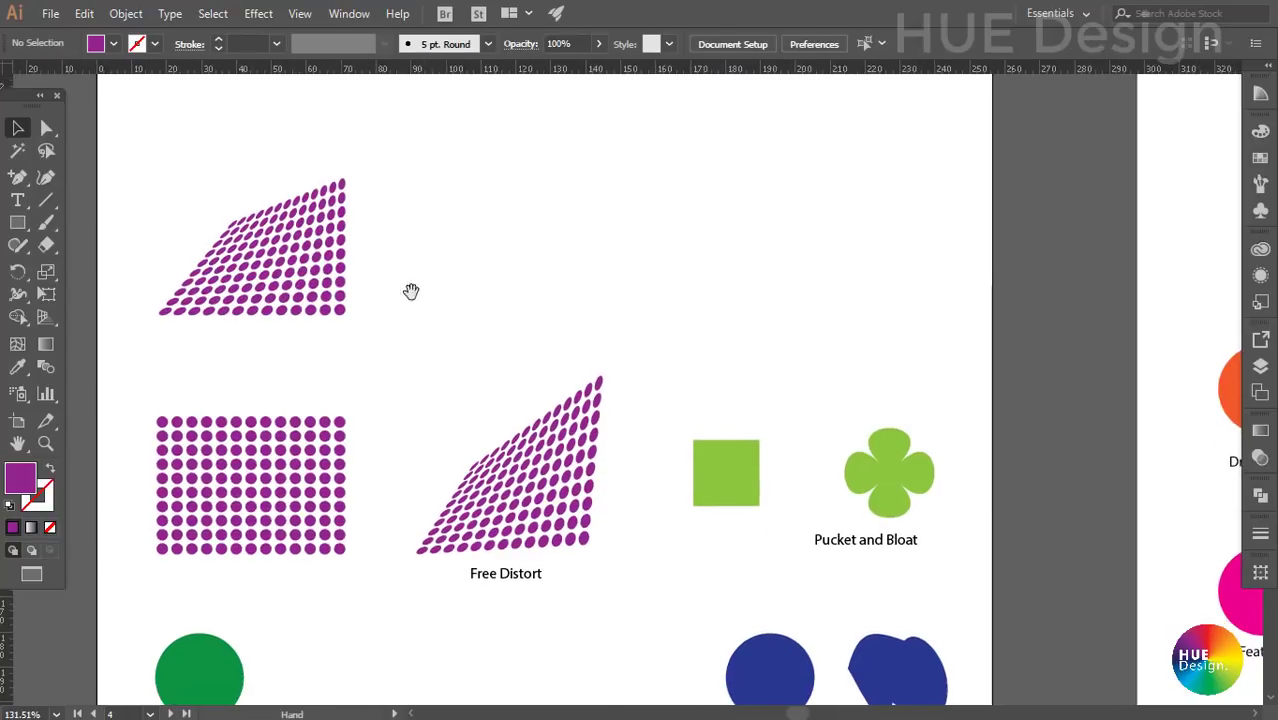
click(271, 262)
click(140, 290)
click(46, 300)
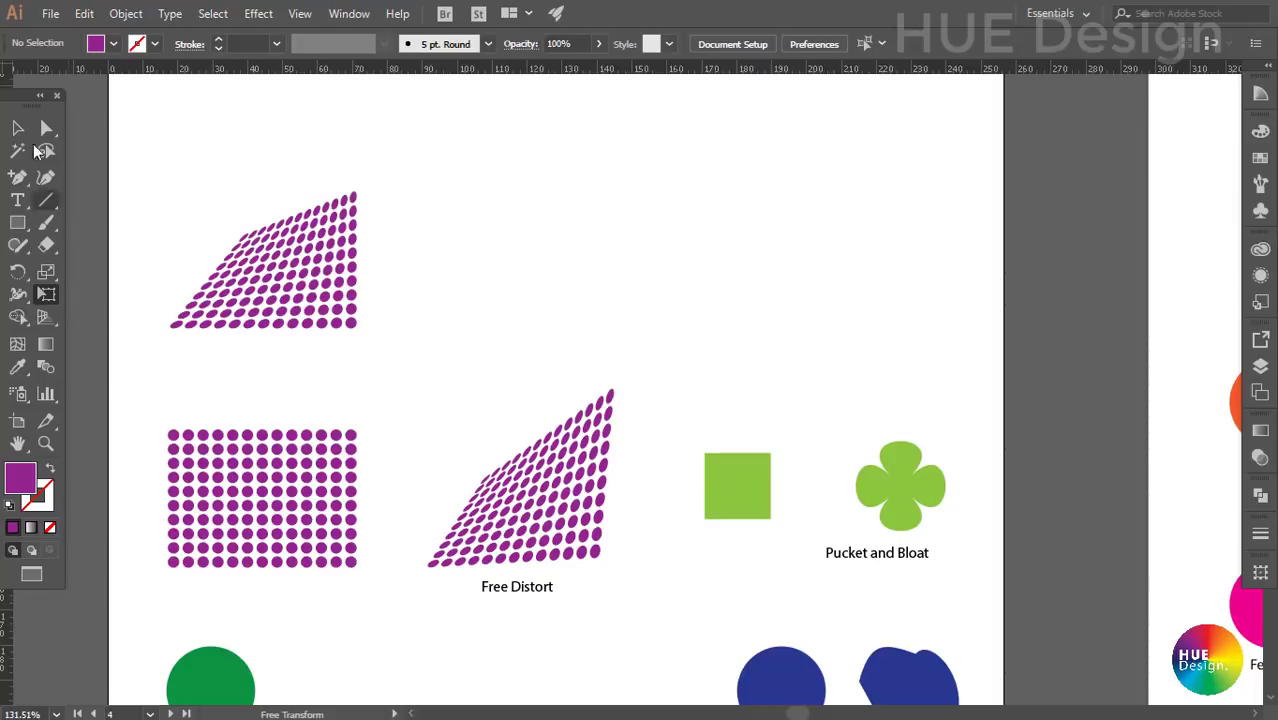
click(18, 128)
click(604, 485)
drag(604, 485, 610, 200)
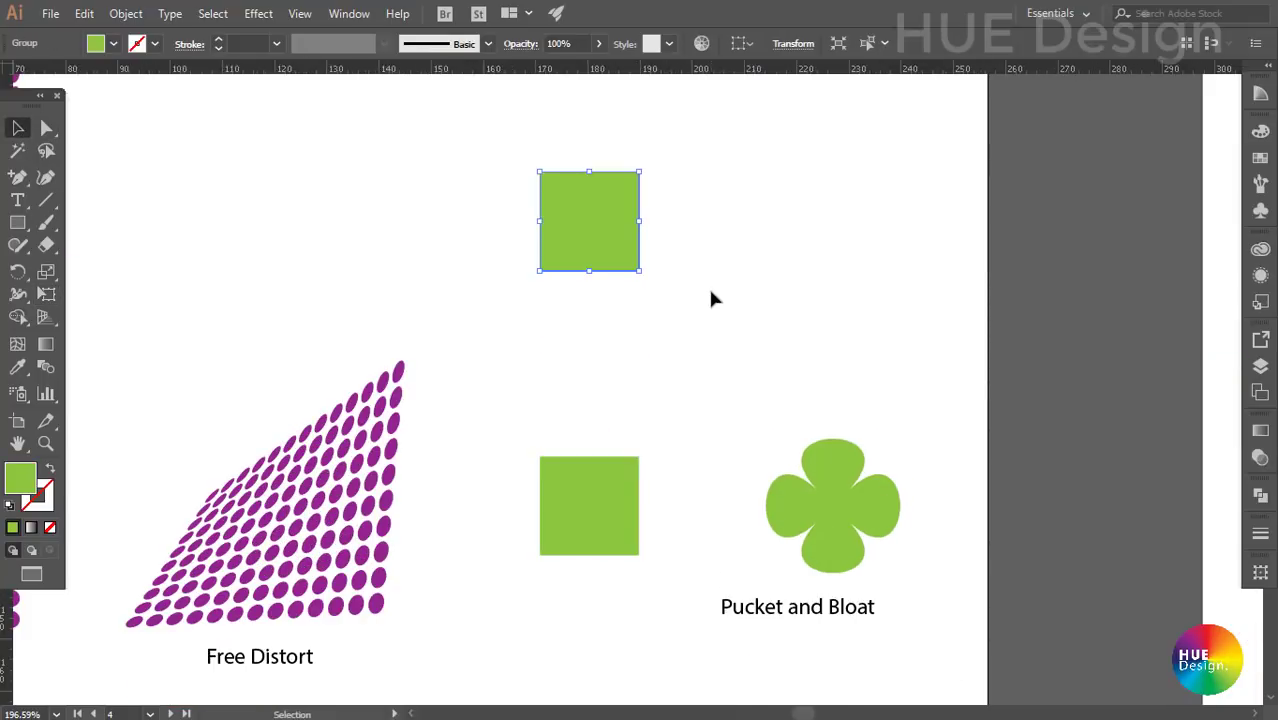
click(716, 288)
scroll(650, 260, right, 1)
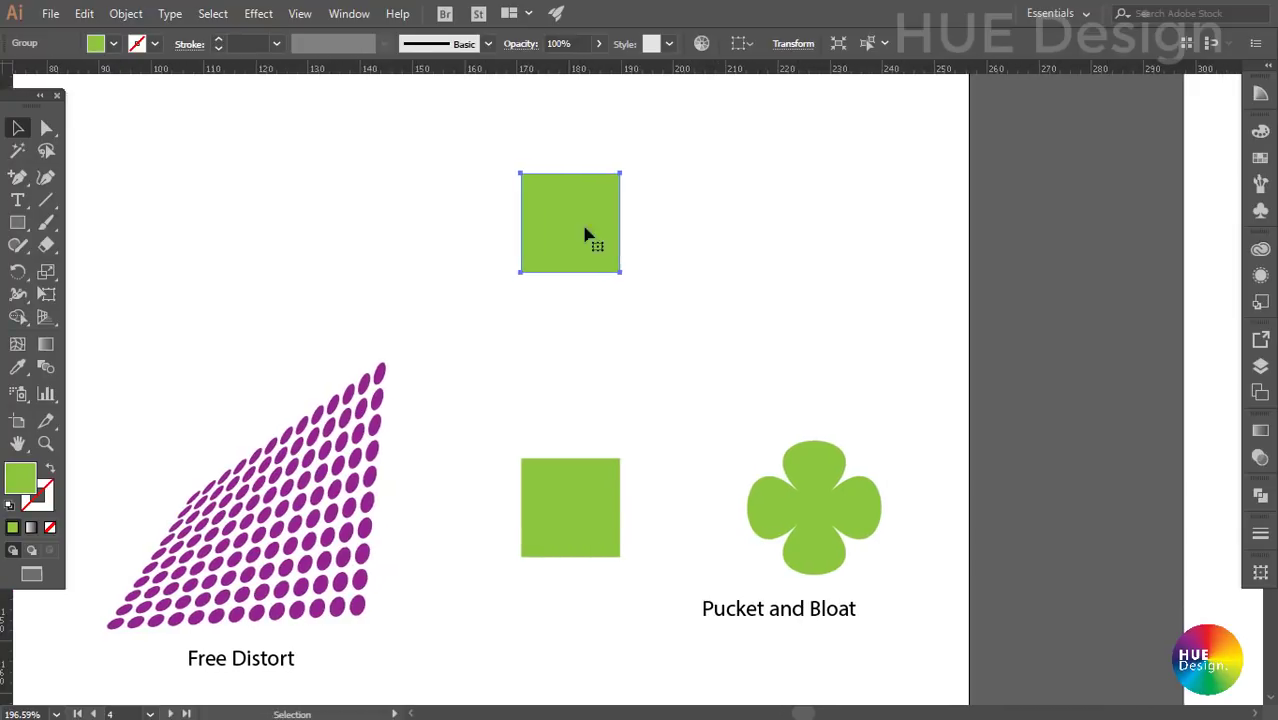
click(565, 200)
scroll(670, 260, right, 2)
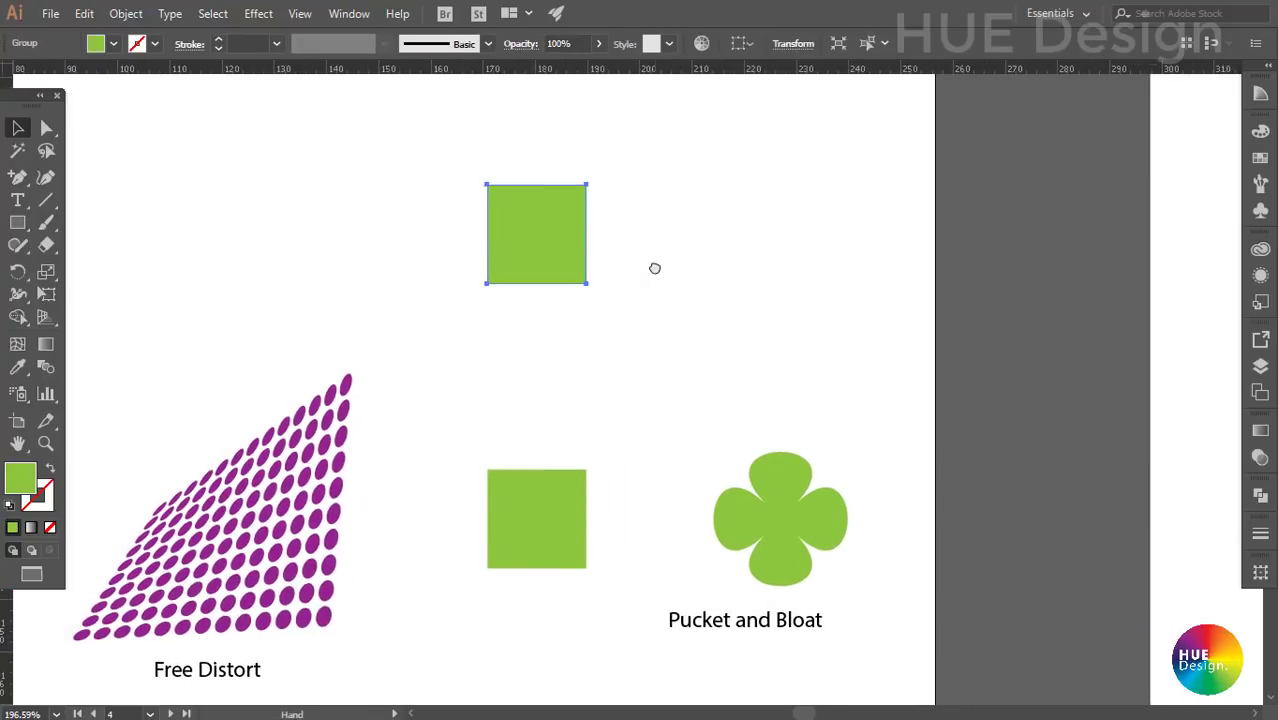
- Bloat the copied square into a four-lobed clover with a 68% Pucker & Bloat effect
click(258, 14)
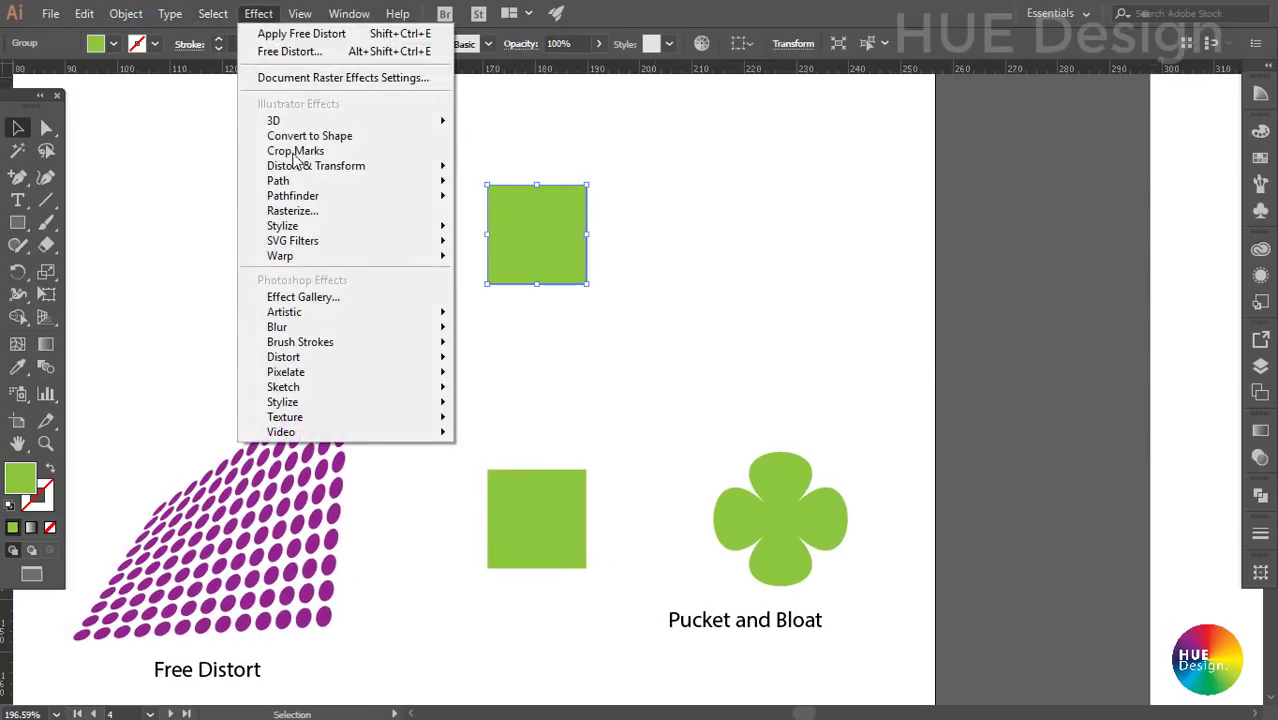
click(513, 190)
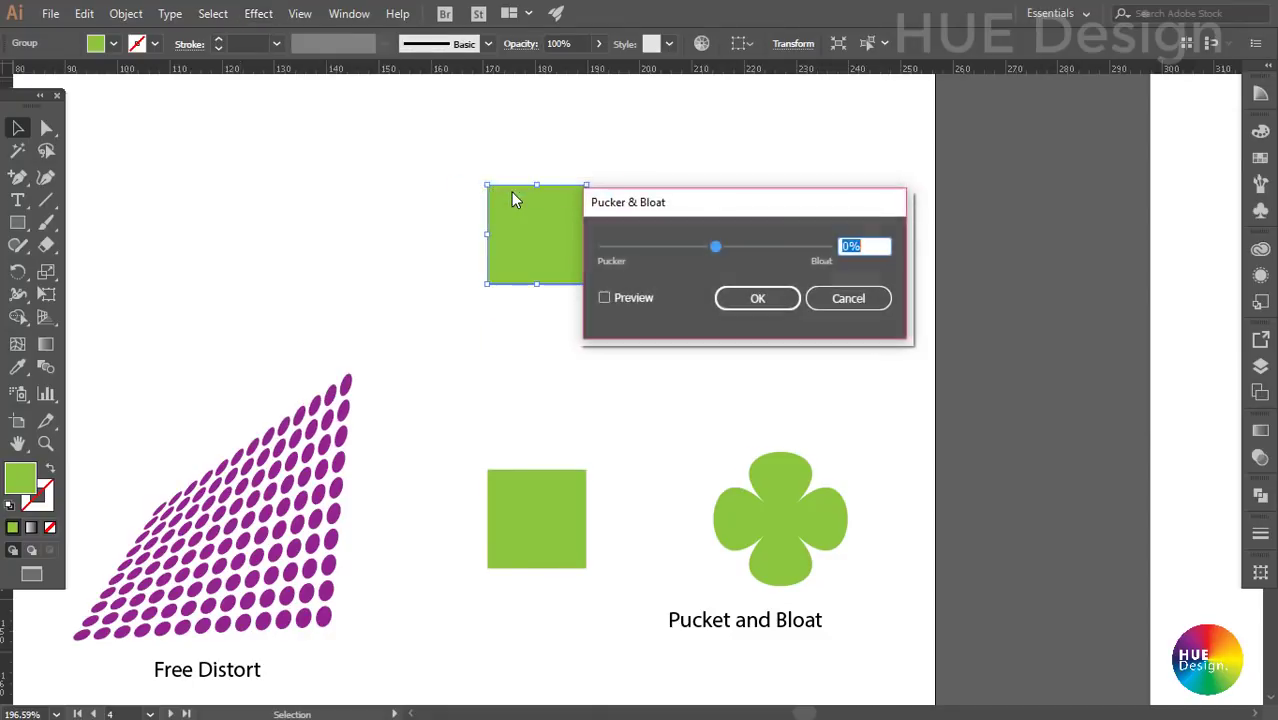
drag(600, 200, 760, 190)
click(794, 290)
mouse_move(850, 197)
mouse_down()
mouse_move(969, 187)
mouse_move(948, 229)
mouse_move(932, 229)
mouse_move(1053, 237)
mouse_move(1032, 235)
mouse_up()
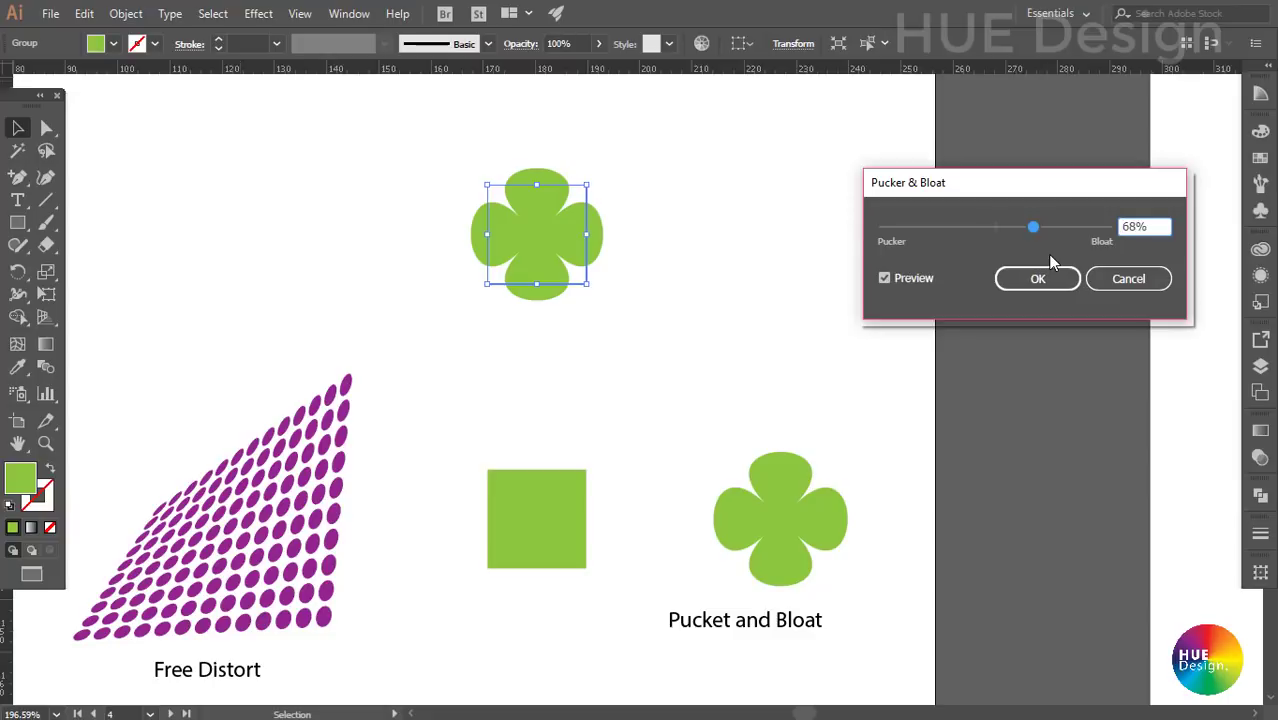
click(1035, 281)
click(1040, 280)
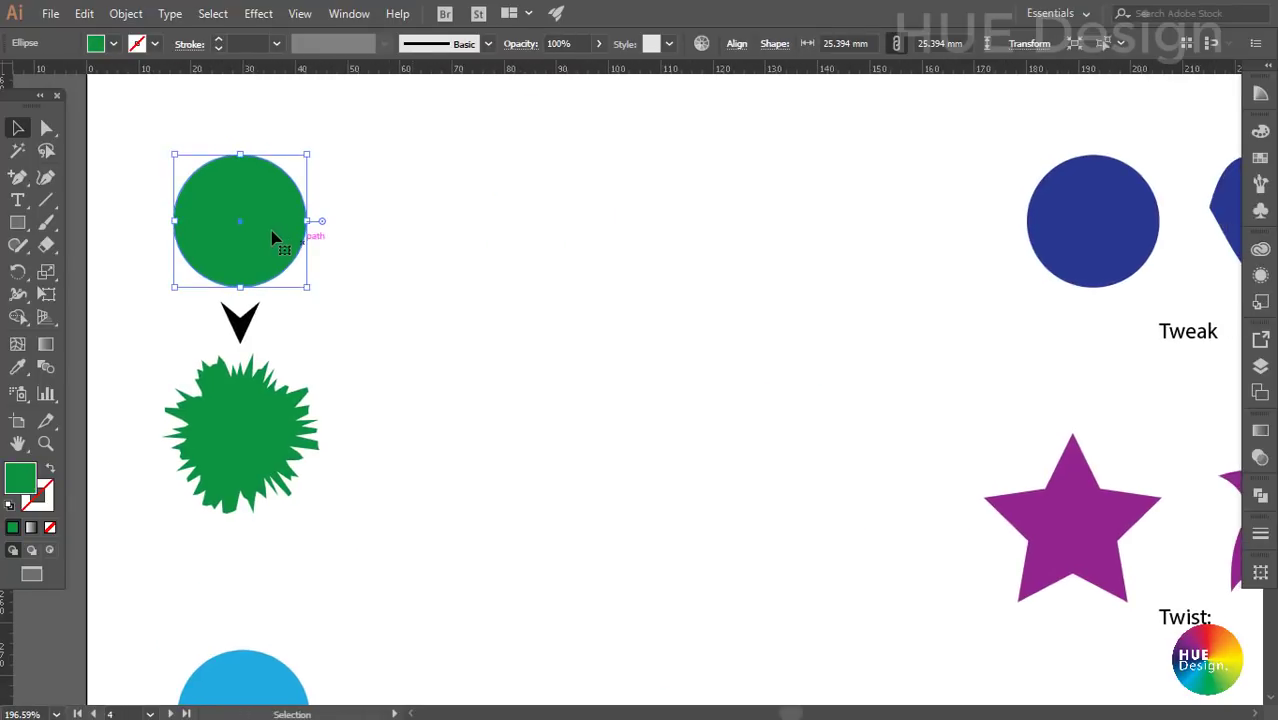
- Duplicate the green circle to the right and preview a 5% Roughen effect on the copy
drag(274, 237, 548, 251)
click(258, 13)
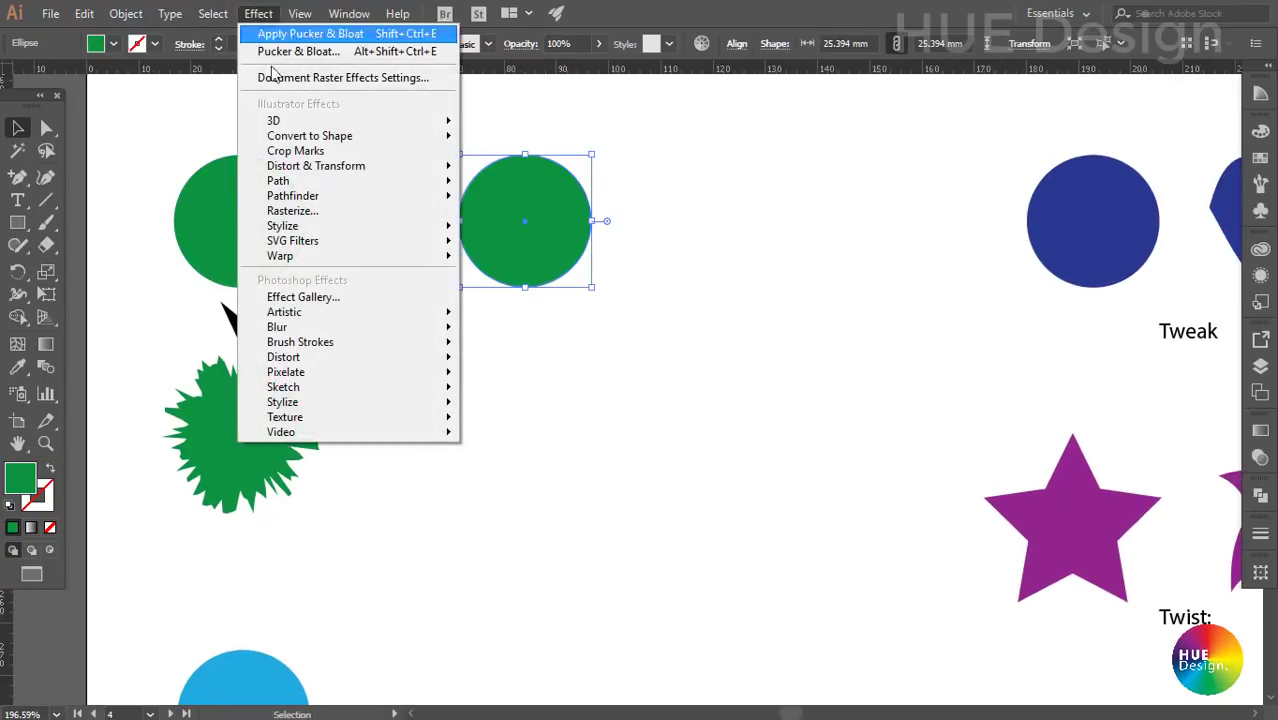
click(526, 214)
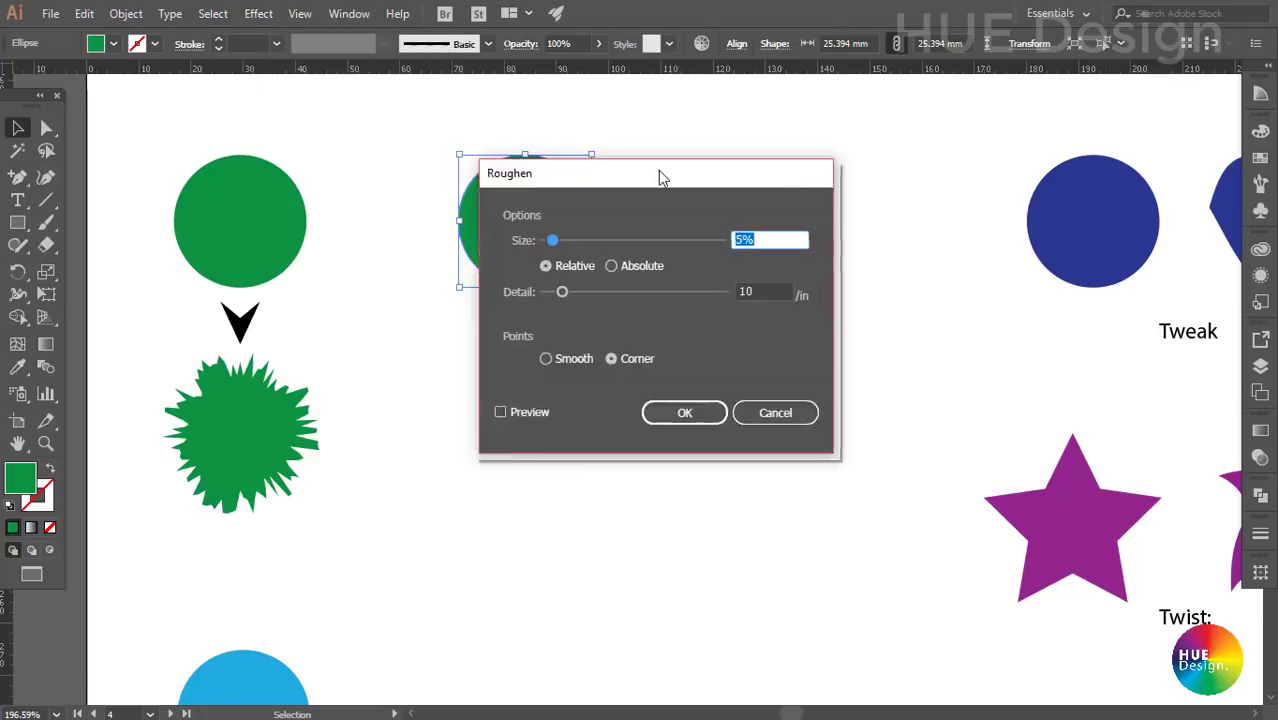
mouse_move(658, 177)
mouse_down()
mouse_move(927, 177)
mouse_move(901, 191)
mouse_move(870, 164)
mouse_up()
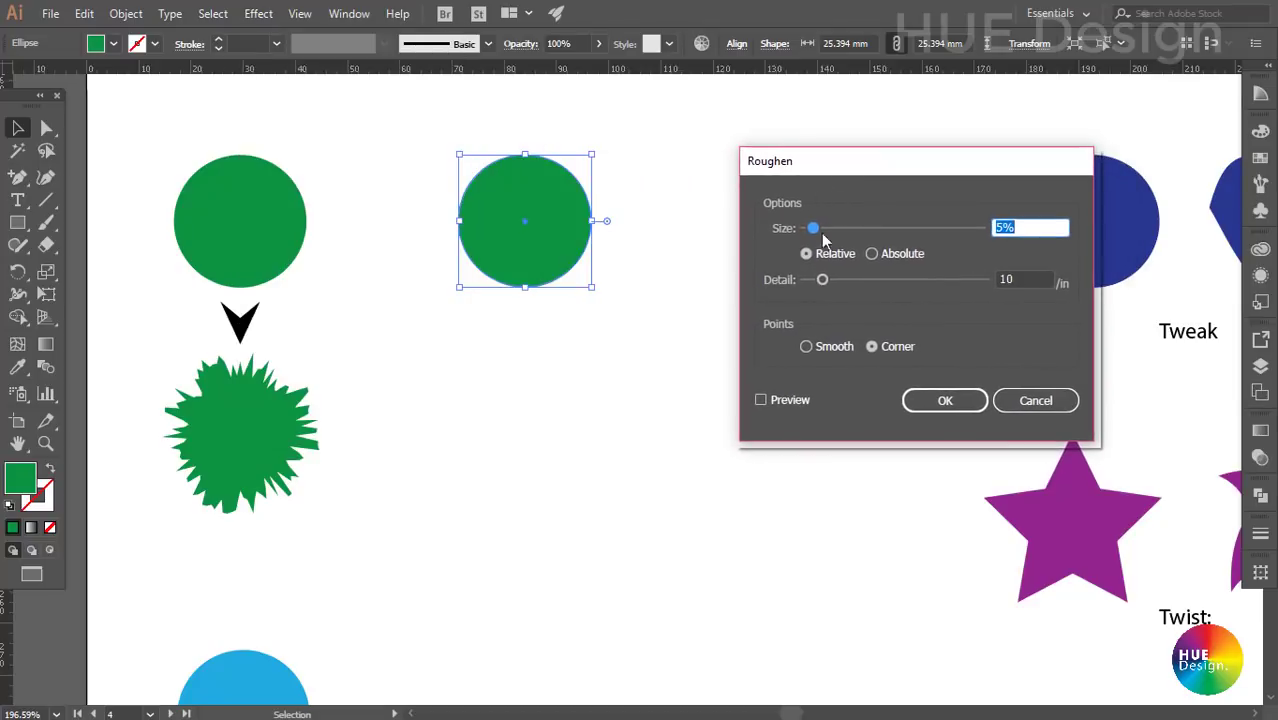
click(785, 401)
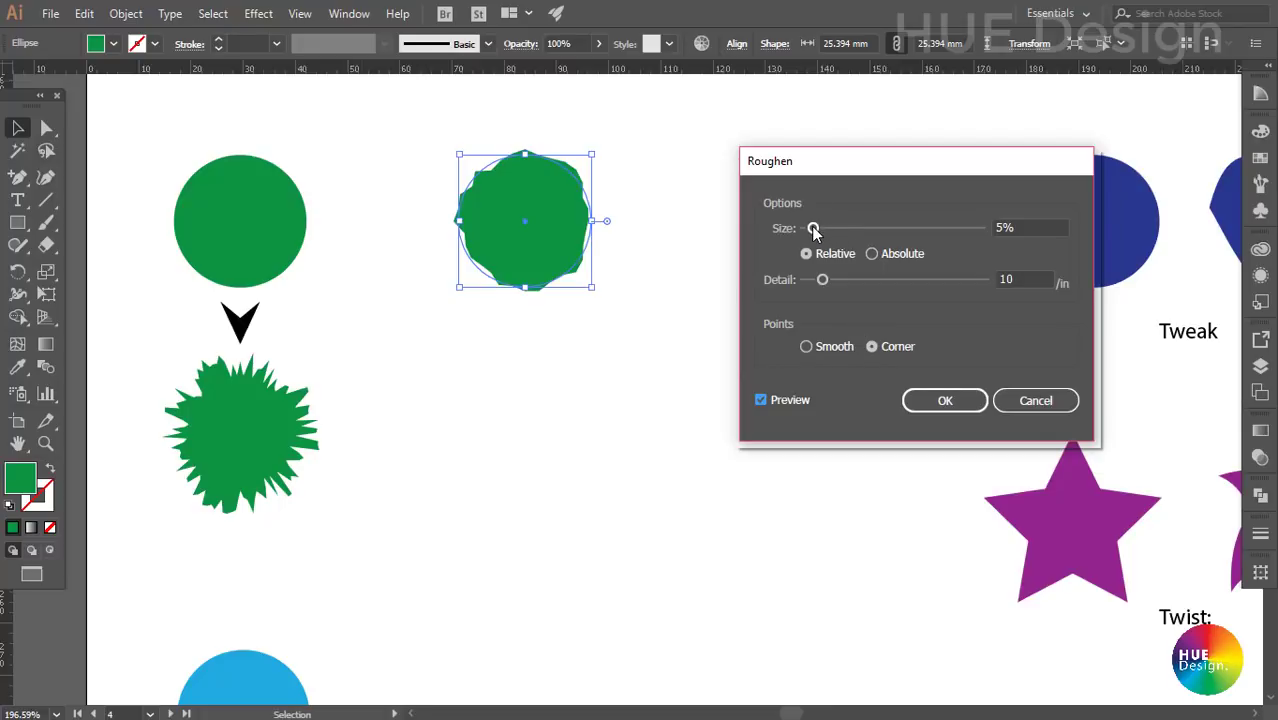
- Roughen the green circle (Size ~10%, Detail 32/in, Corner points) and Alt-drag a blue circle copy left
mouse_move(816, 228)
mouse_down()
mouse_move(879, 237)
mouse_move(815, 233)
mouse_up()
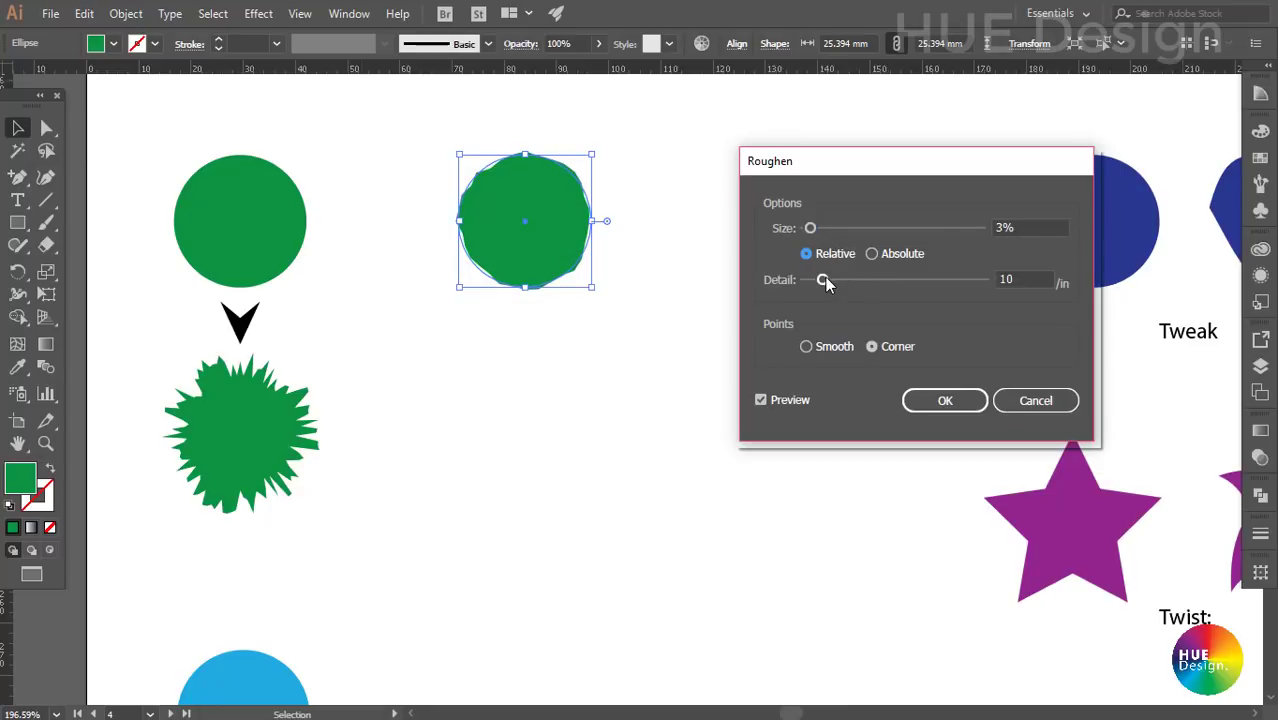
mouse_move(822, 281)
mouse_down()
mouse_move(891, 283)
mouse_move(817, 283)
mouse_up()
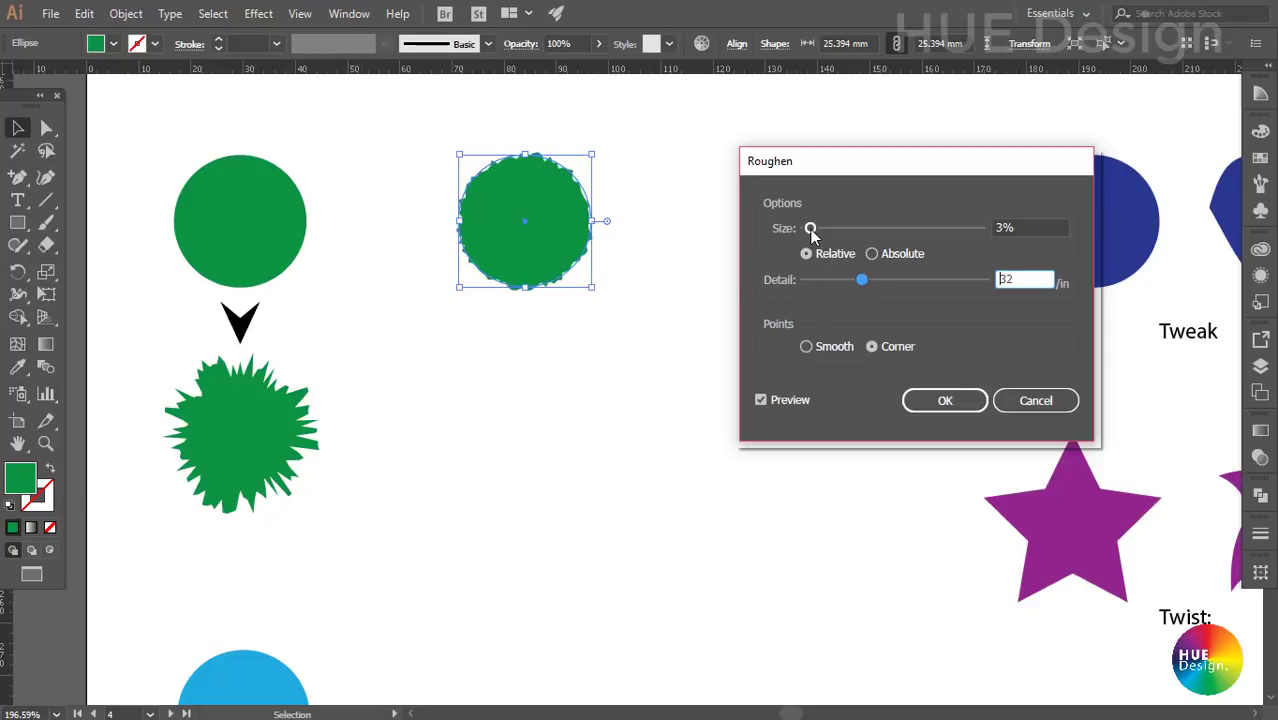
drag(811, 229, 824, 237)
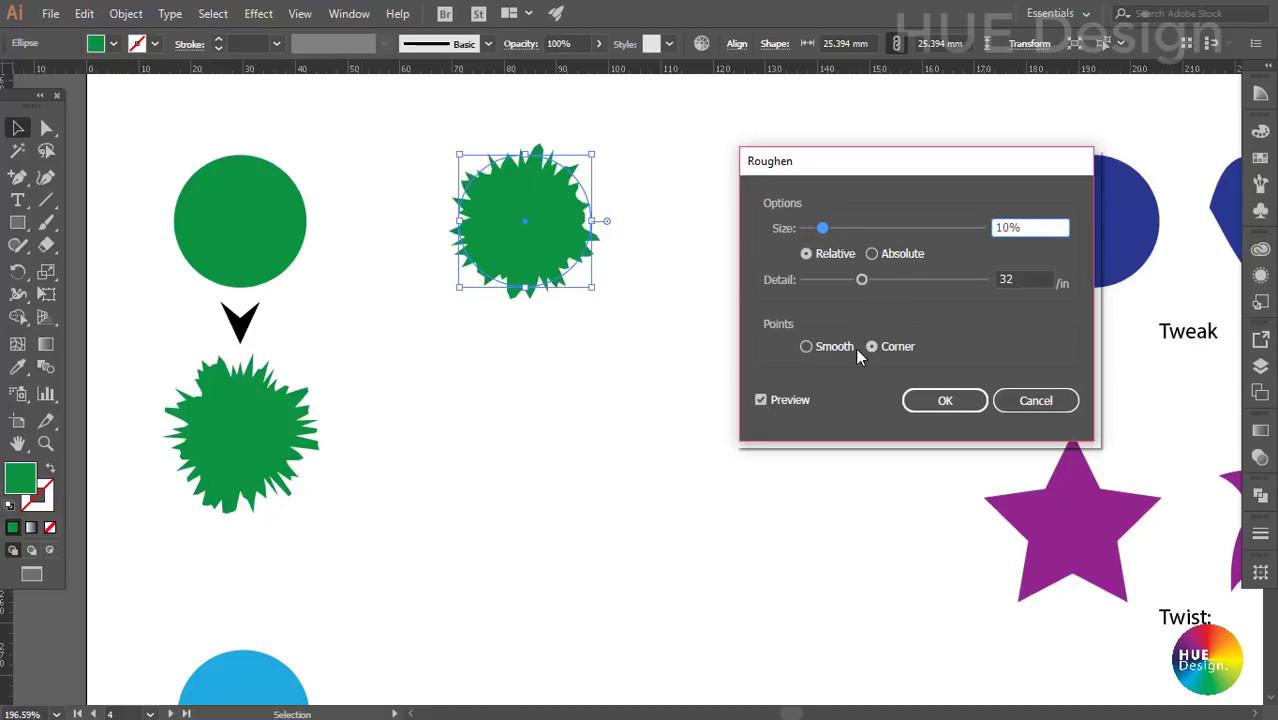
click(826, 348)
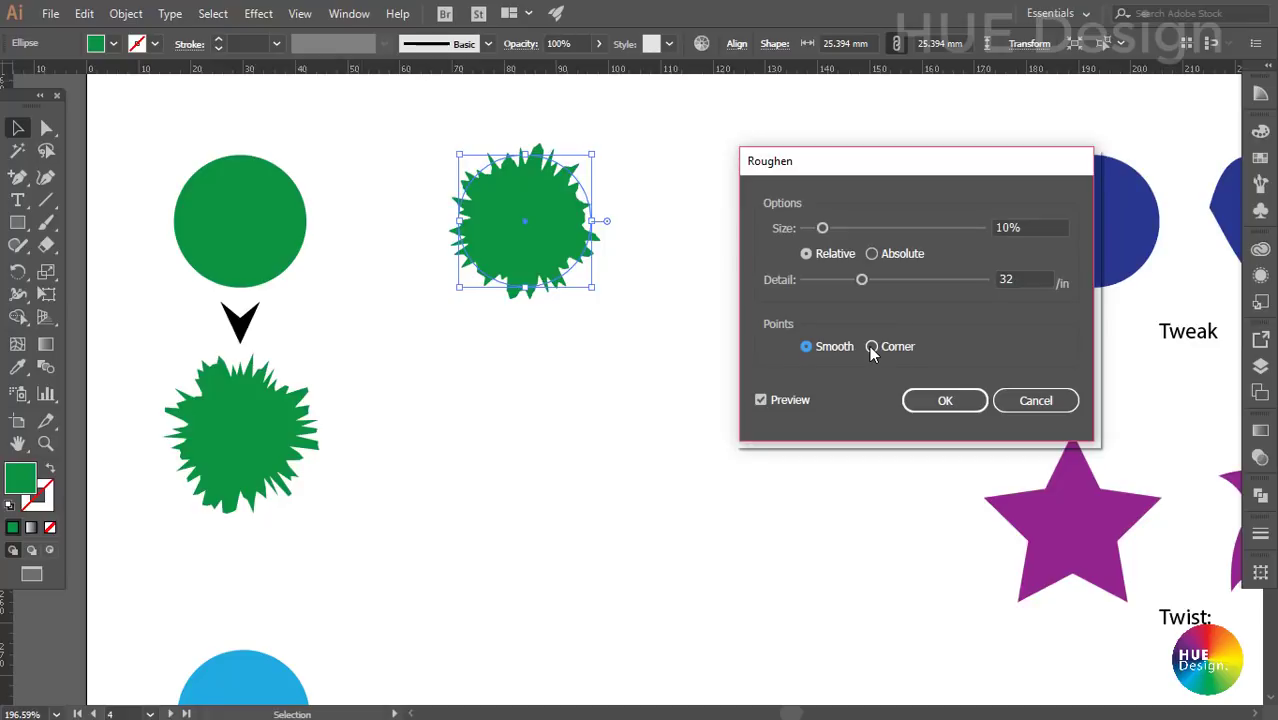
click(871, 347)
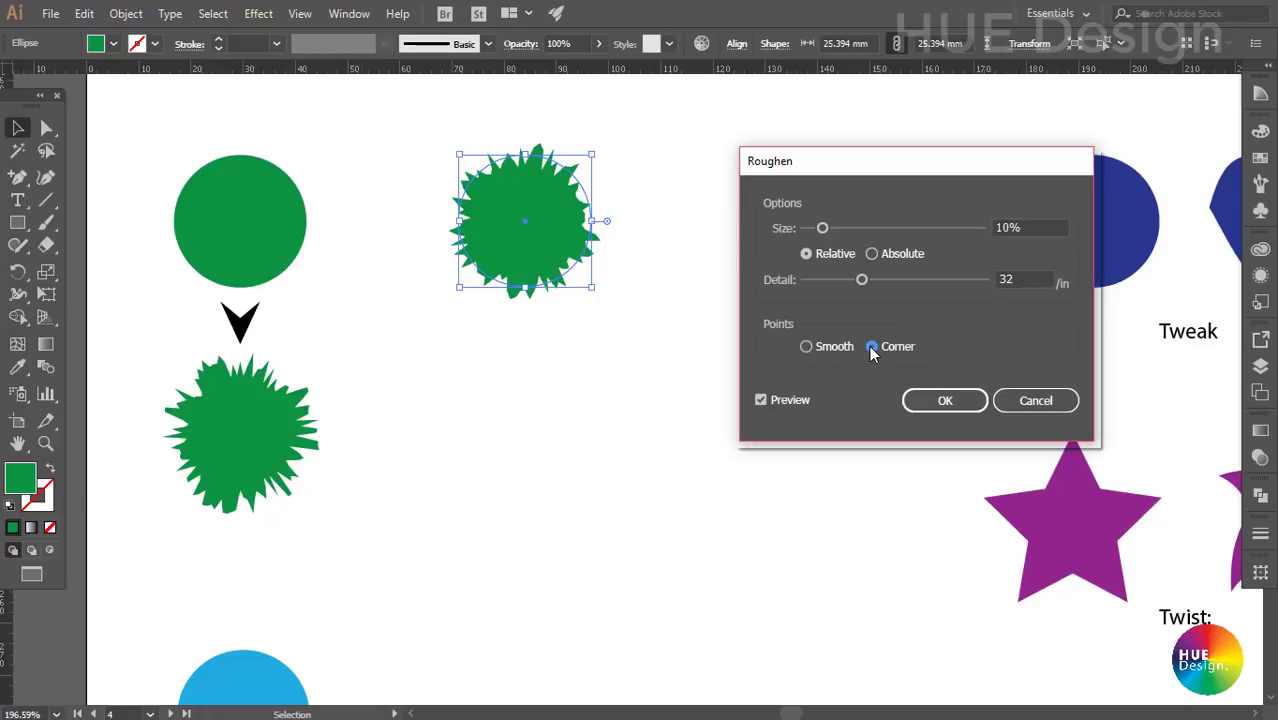
click(940, 400)
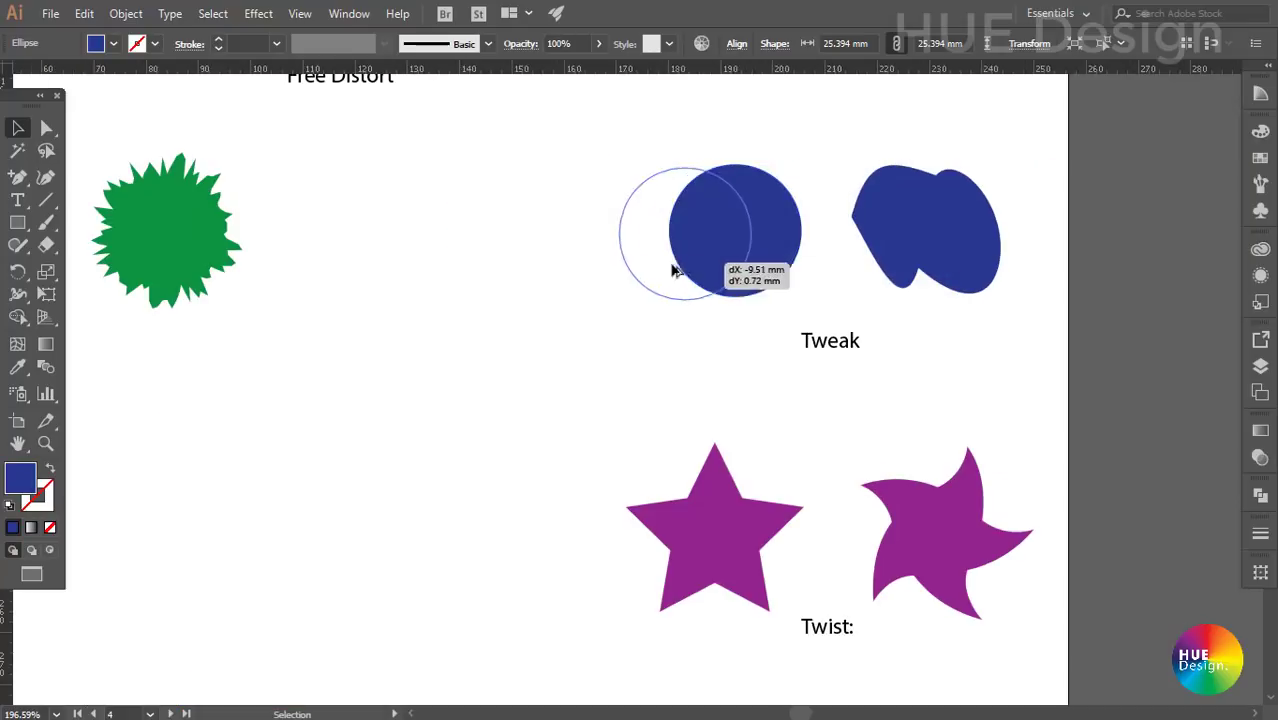
mouse_move(673, 271)
mouse_down()
mouse_move(493, 270)
mouse_move(525, 276)
mouse_up()
click(258, 13)
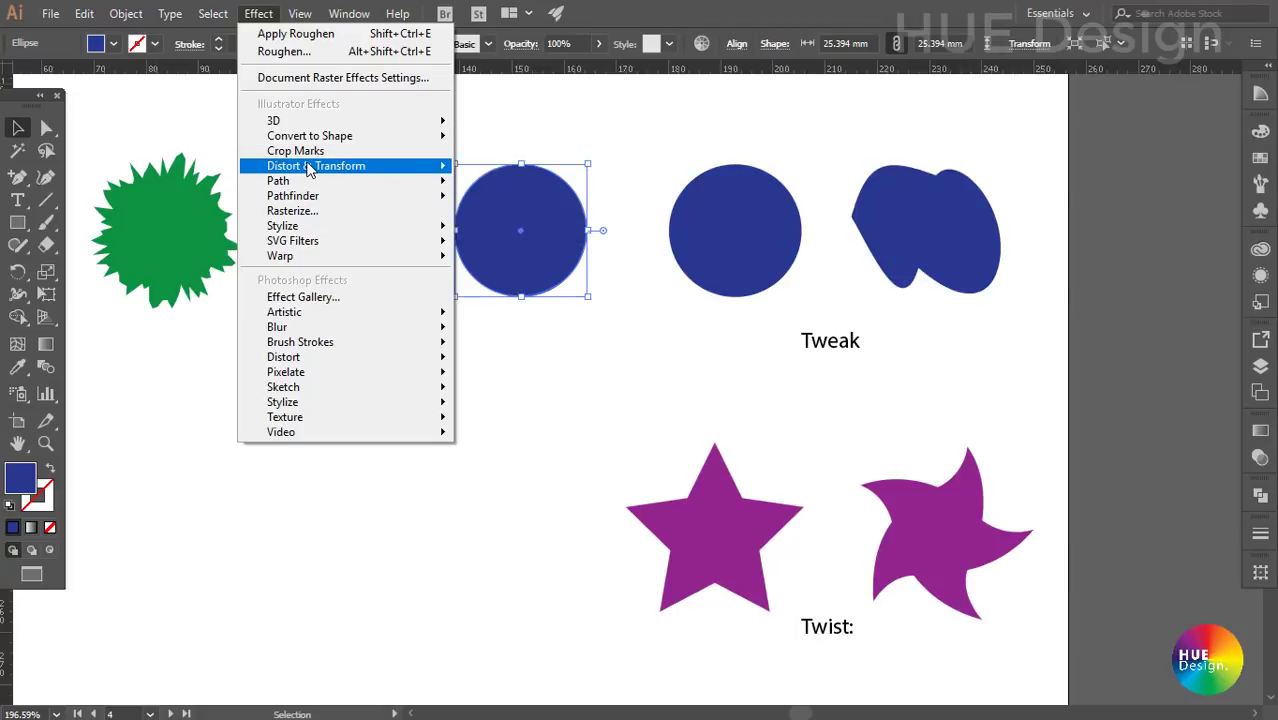
- Tweak the blue circle copy with Preview on, a larger horizontal amount and Absolute measurements
mouse_move(316, 166)
click(500, 248)
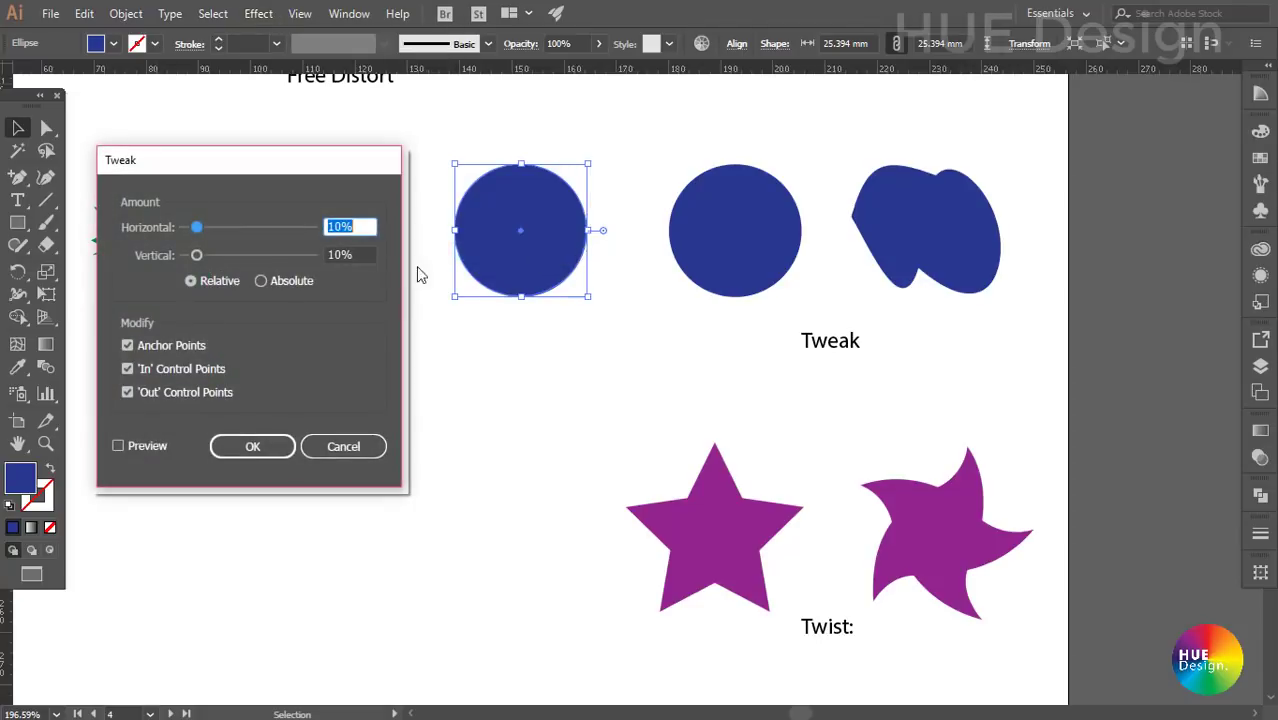
click(127, 447)
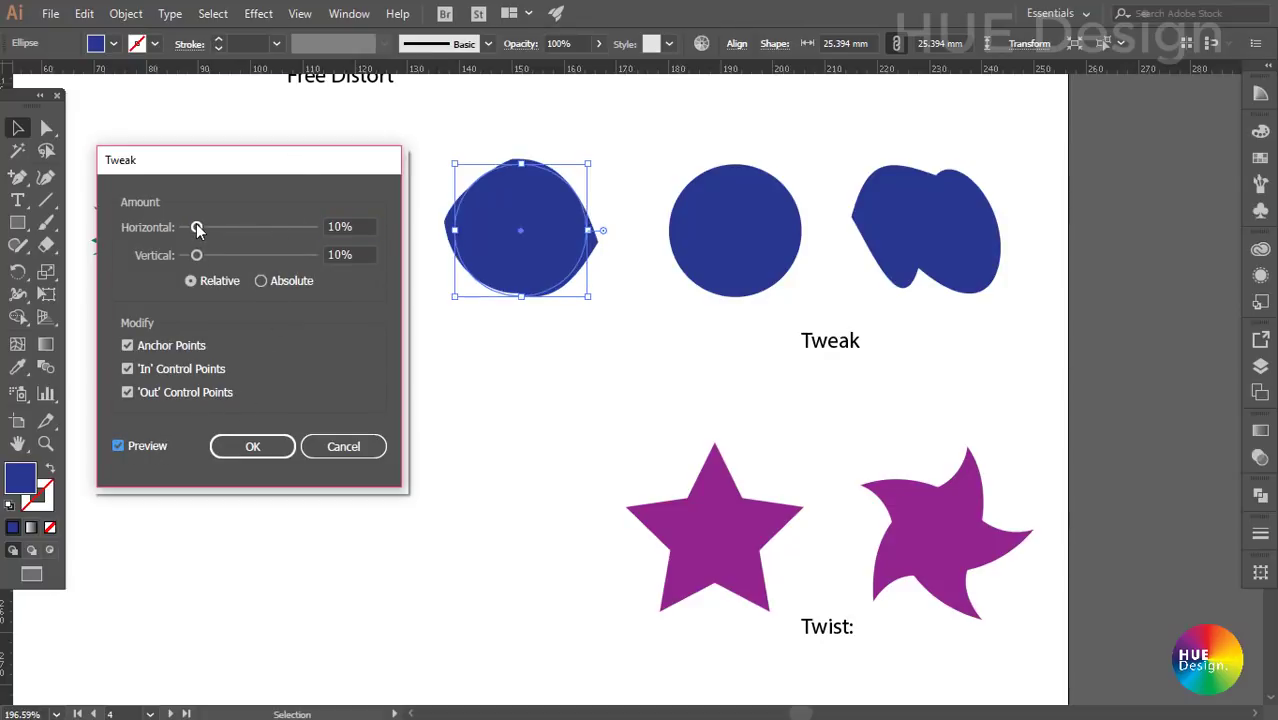
mouse_move(197, 228)
mouse_down()
mouse_move(223, 230)
mouse_move(248, 256)
mouse_up()
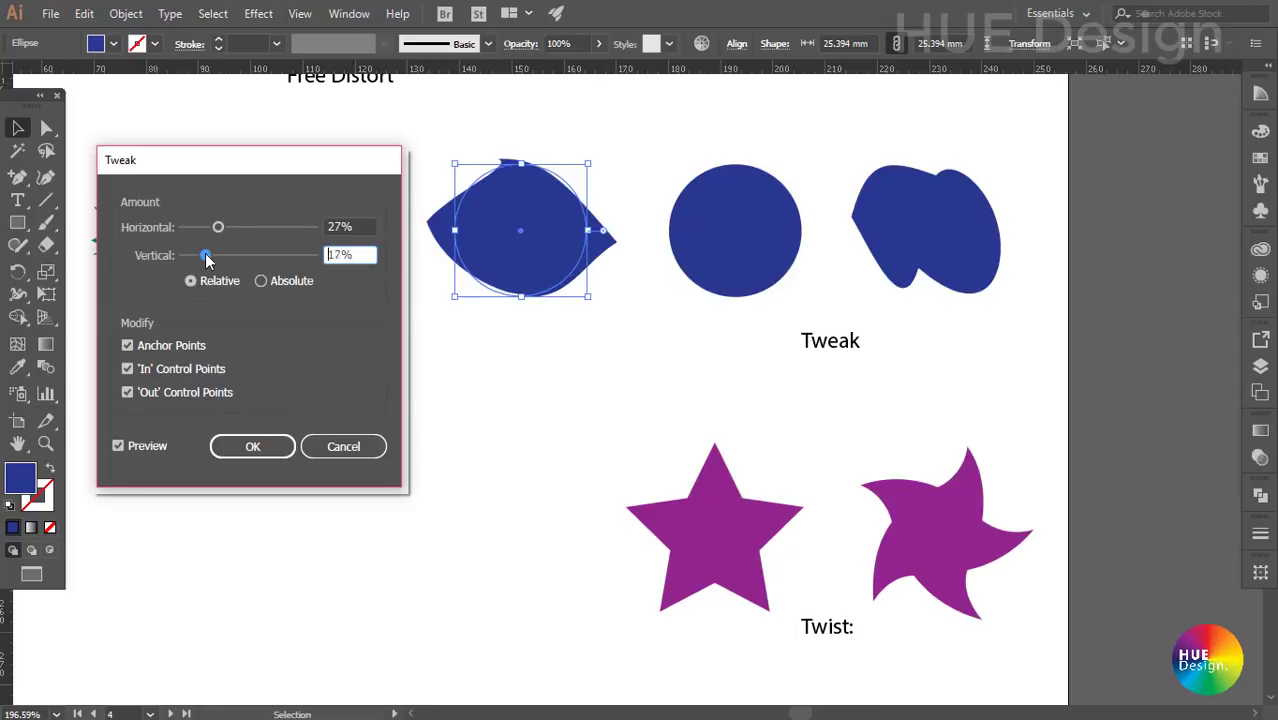
click(261, 281)
- Reduce the vertical tweak, apply it, and duplicate the purple star to the left
click(128, 392)
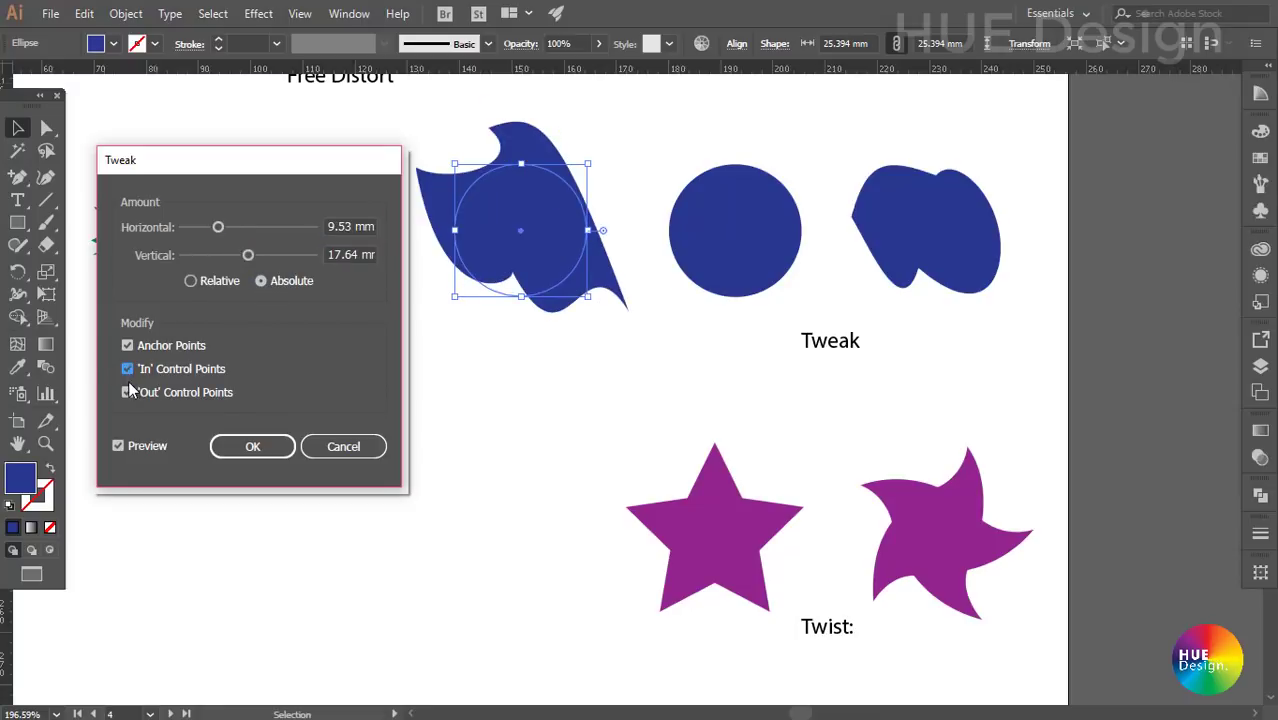
click(128, 392)
click(127, 346)
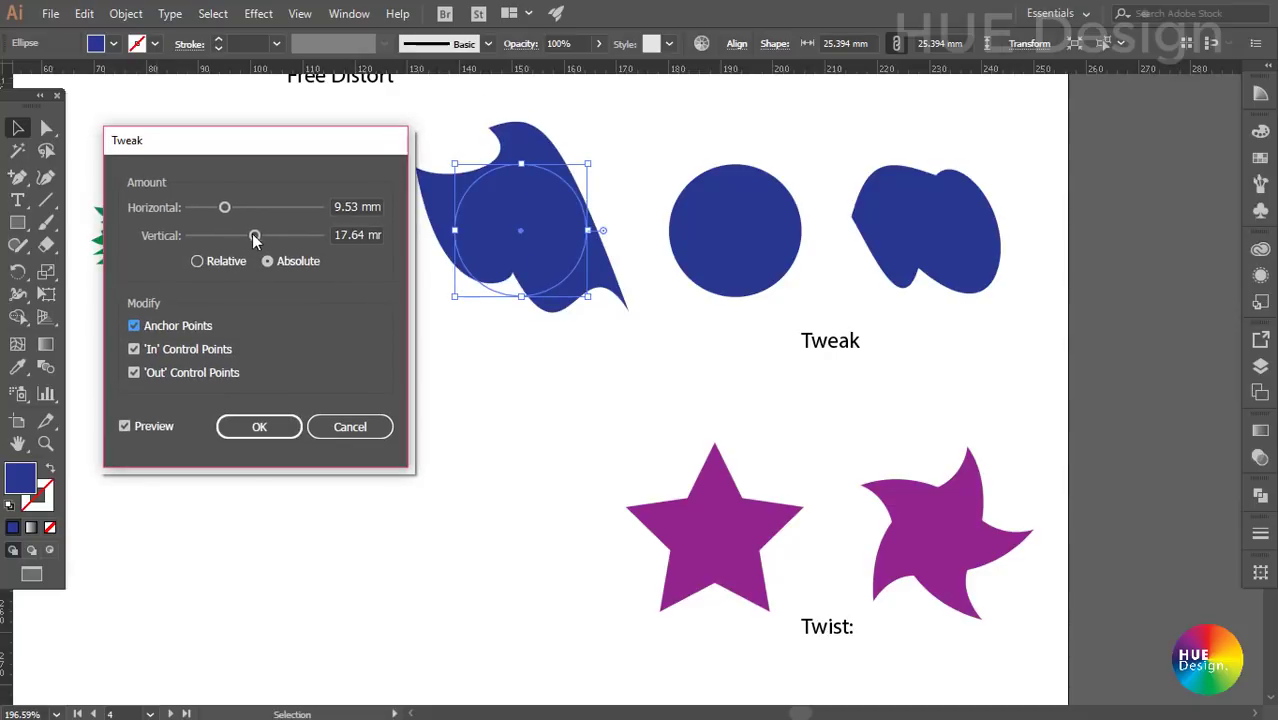
drag(254, 235, 205, 207)
click(279, 431)
click(406, 372)
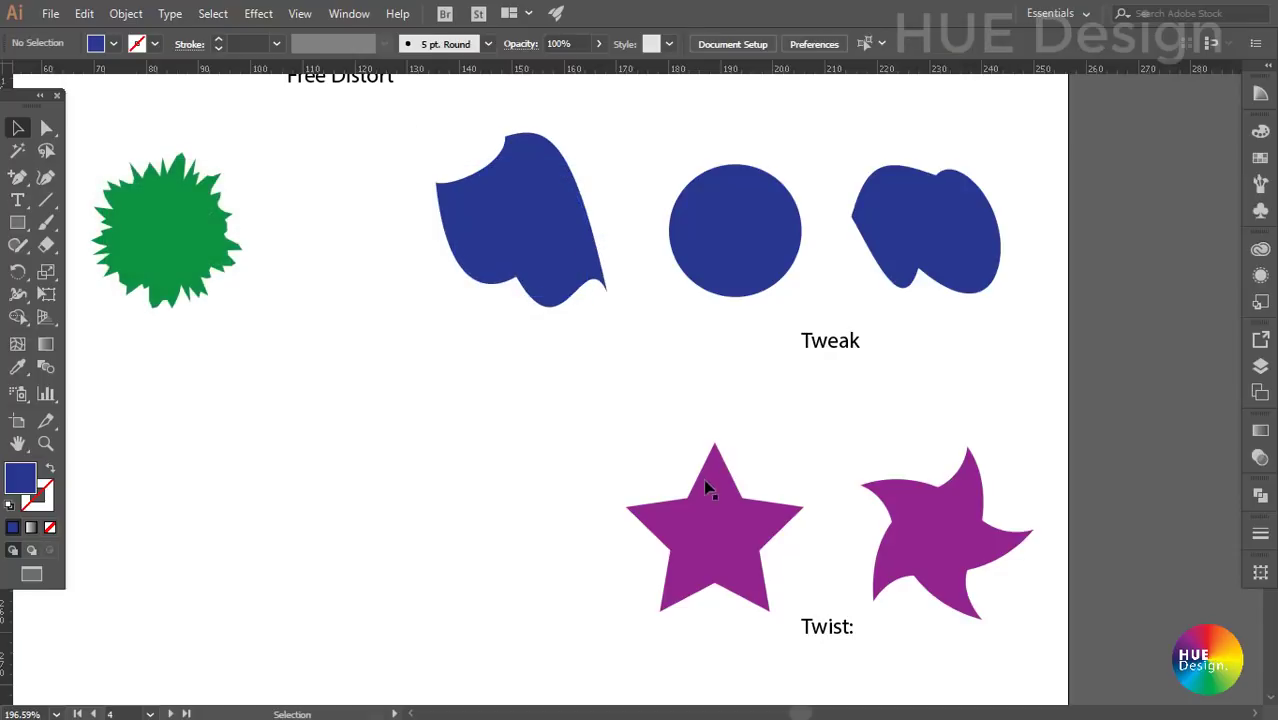
drag(785, 477, 556, 477)
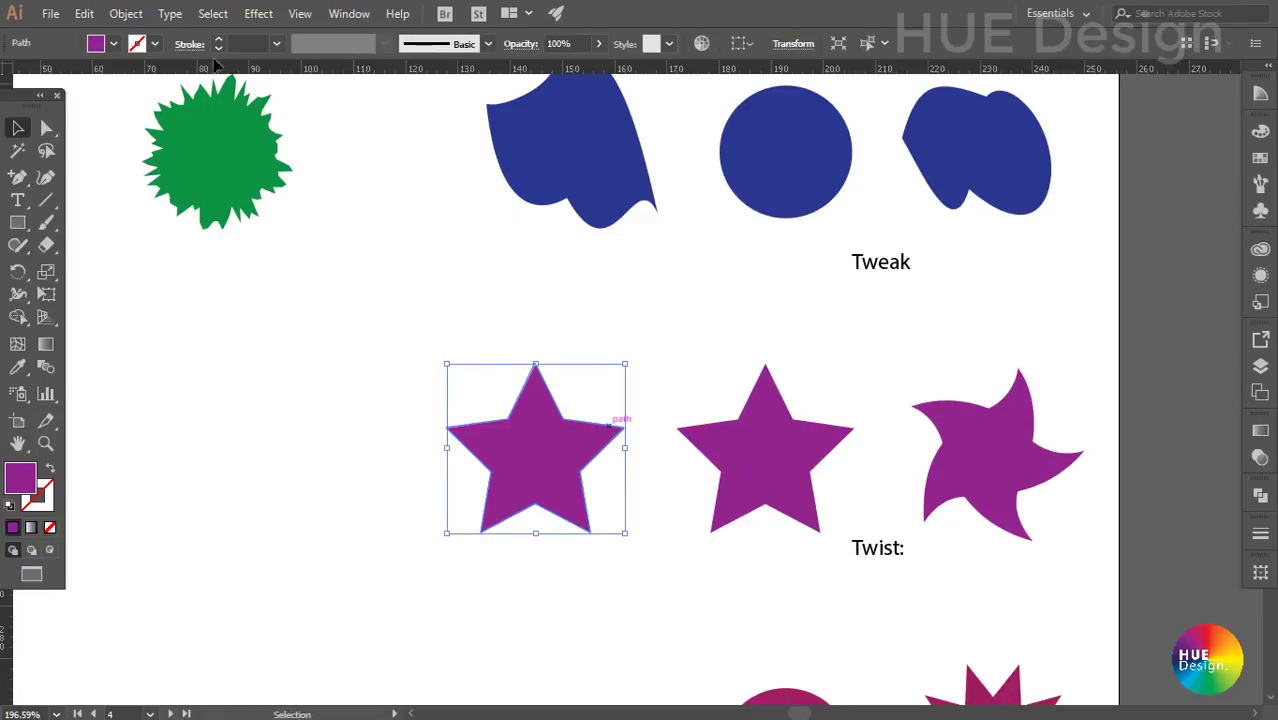
- Select the purple star copy and preview the Twist effect on it
drag(17, 294, 91, 339)
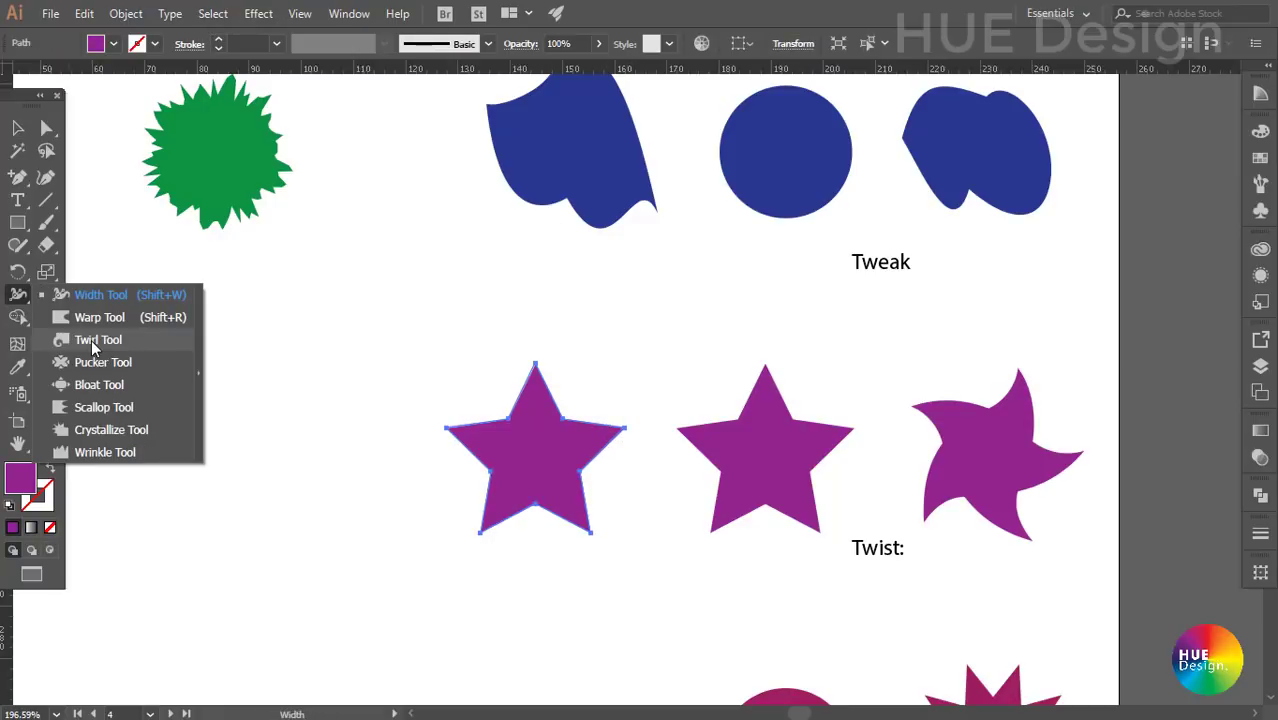
drag(477, 406, 510, 441)
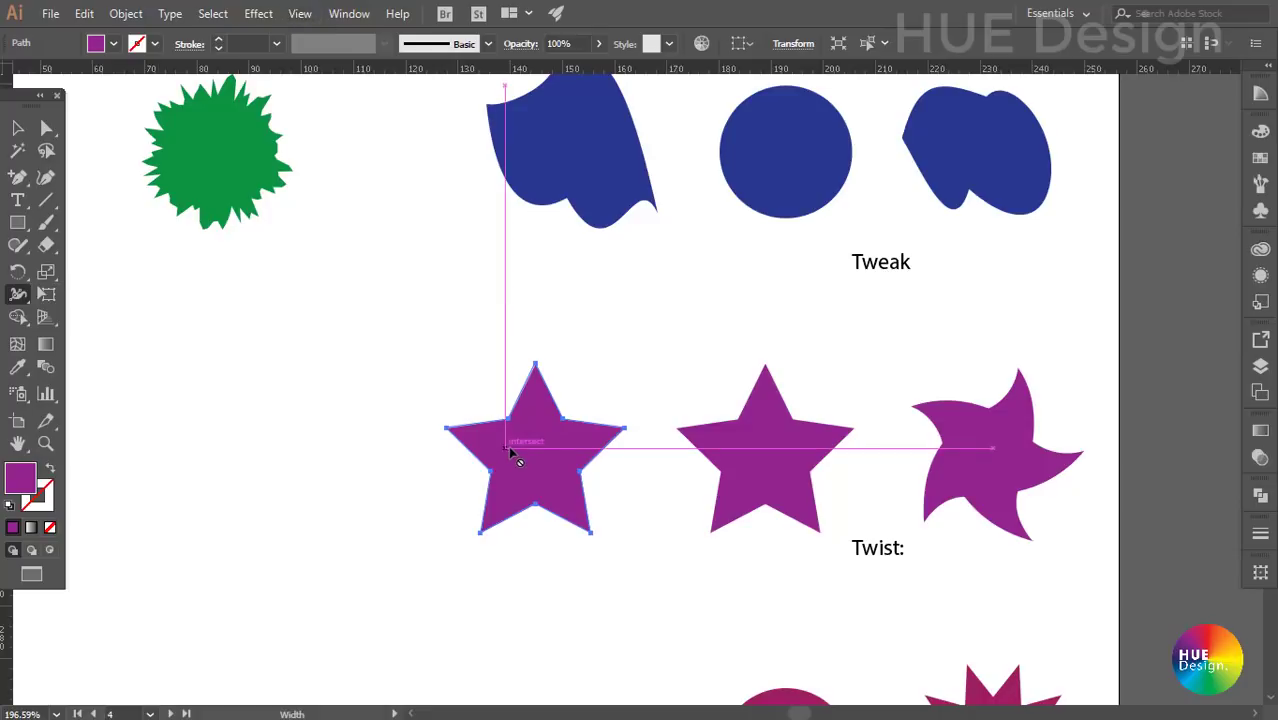
click(256, 13)
mouse_move(316, 166)
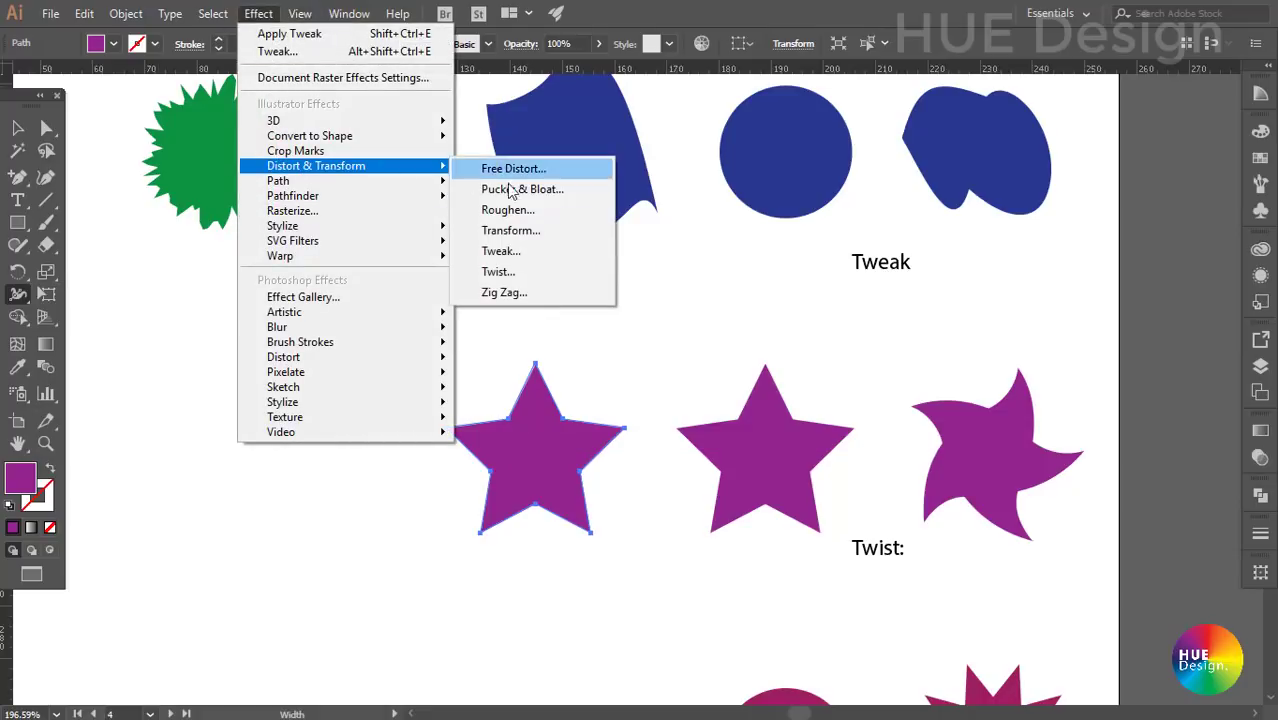
click(498, 271)
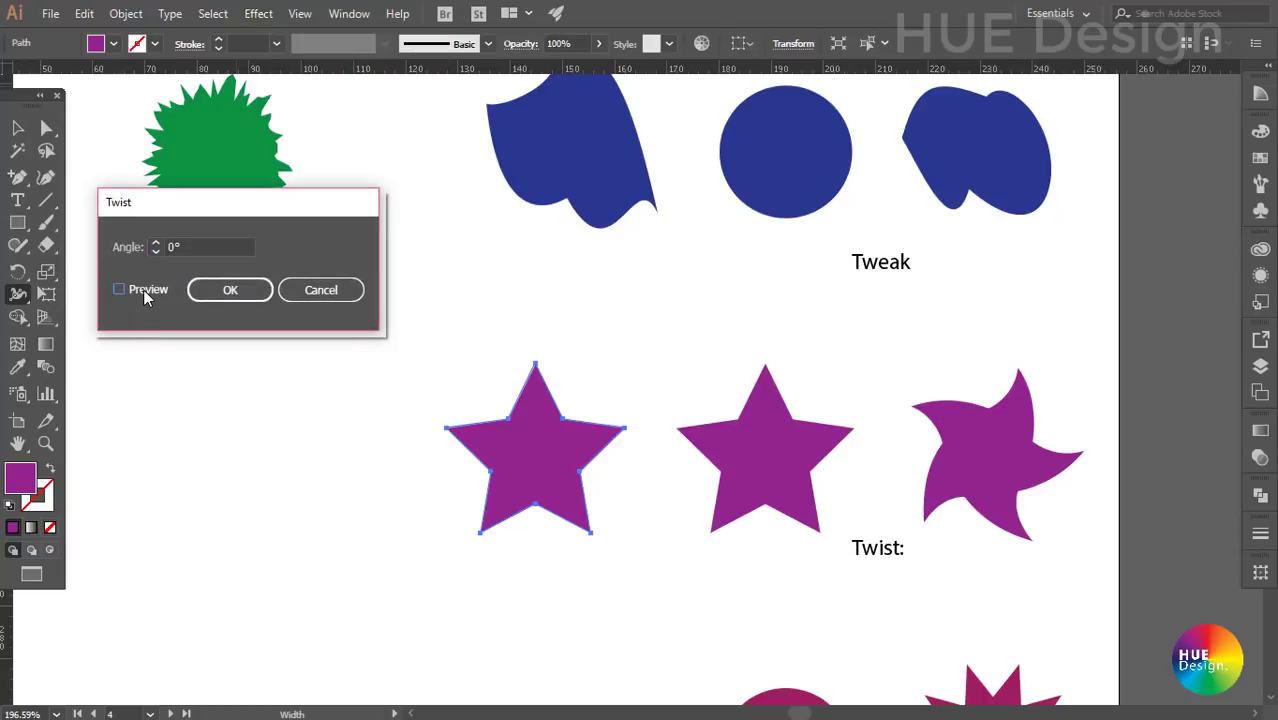
click(160, 247)
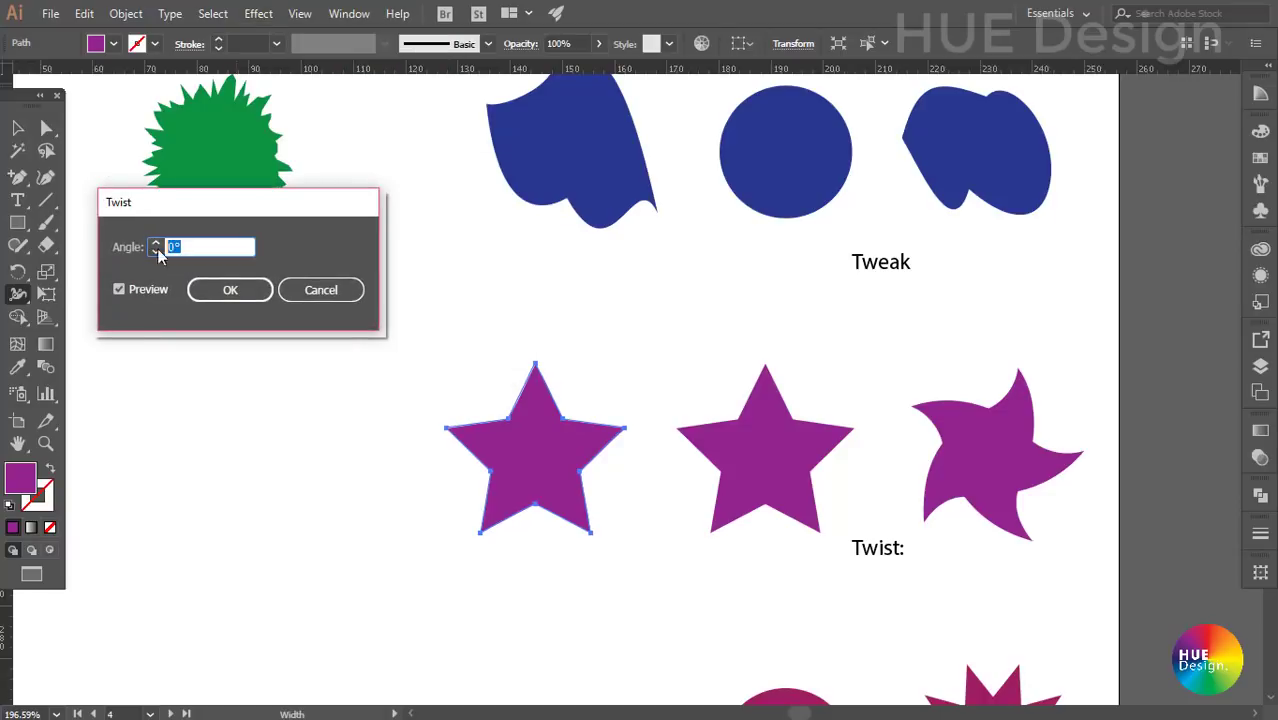
- Try a 10° twist, then set the Twist angle to 60° and apply it
text(1)
text(0)
click(154, 293)
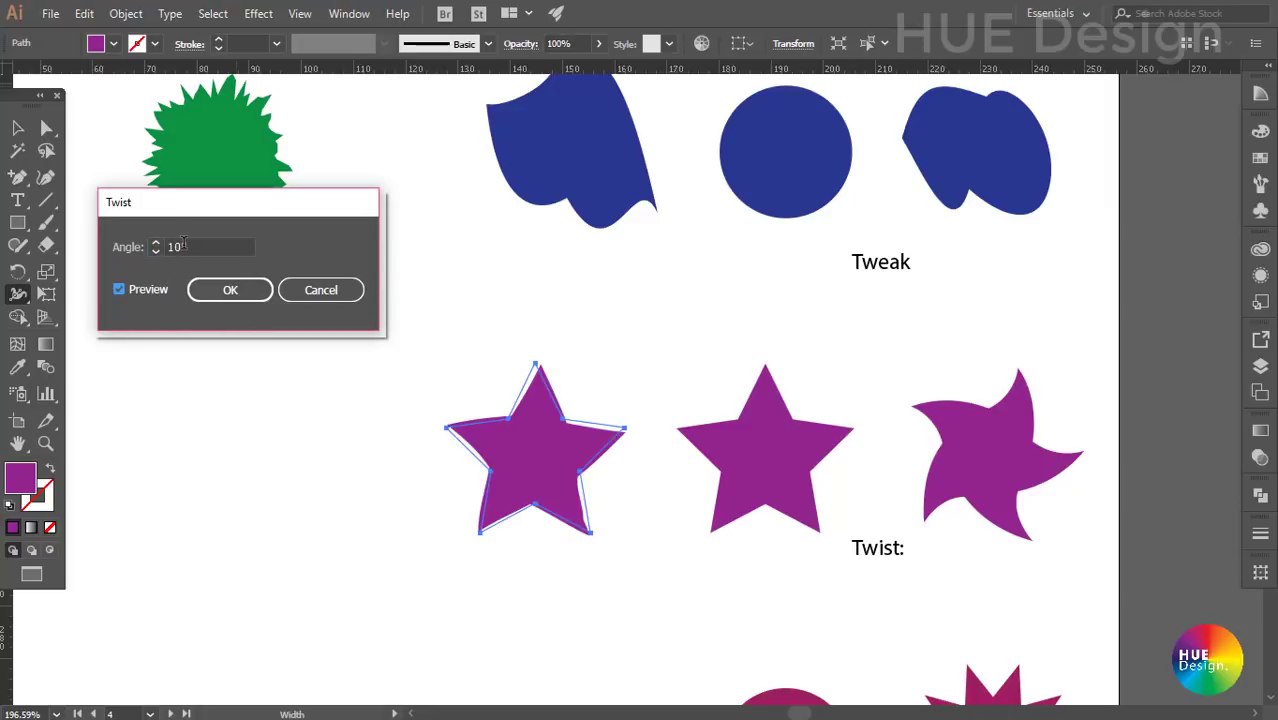
click(184, 246)
text(6)
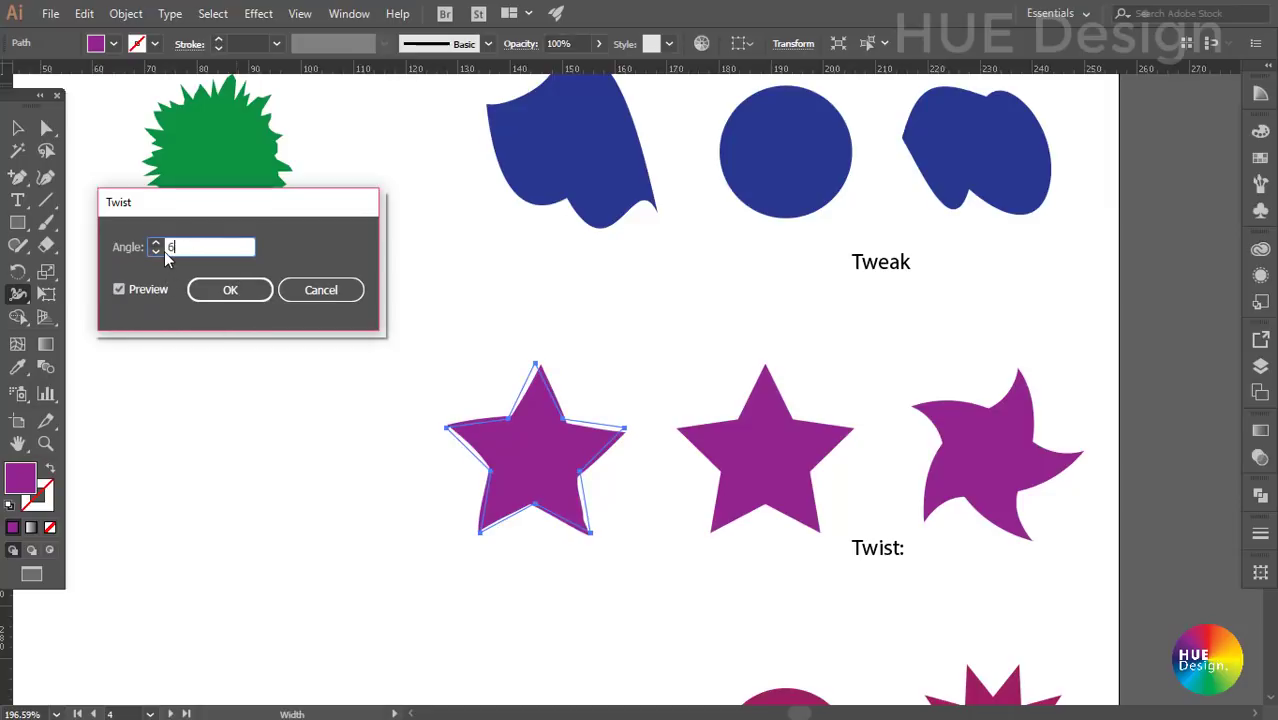
text(0)
key(Tab)
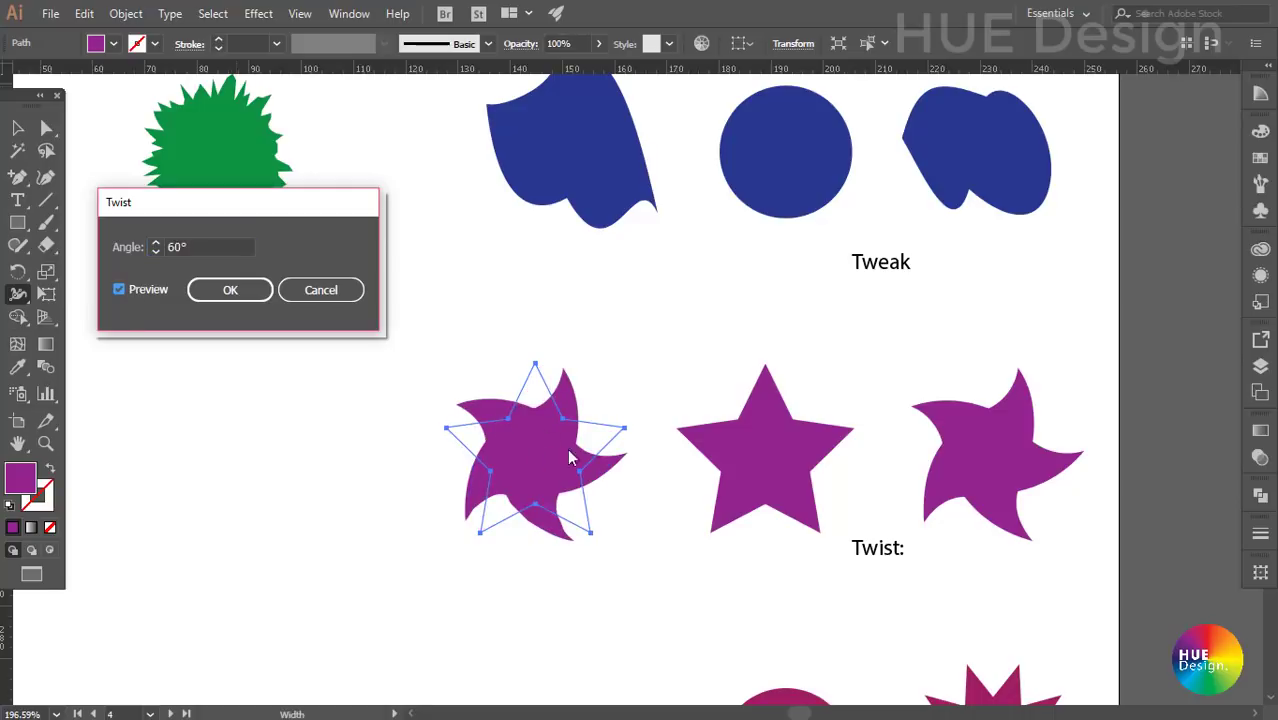
click(245, 292)
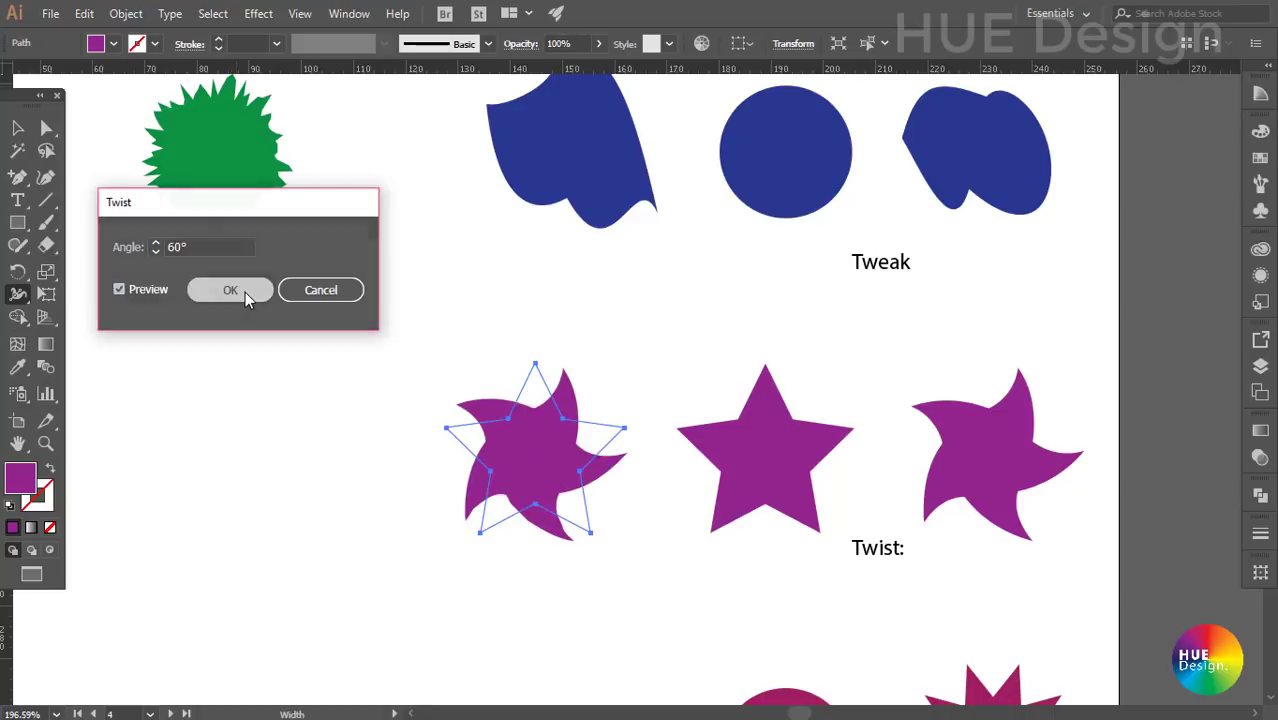
scroll(650, 545, down, 3)
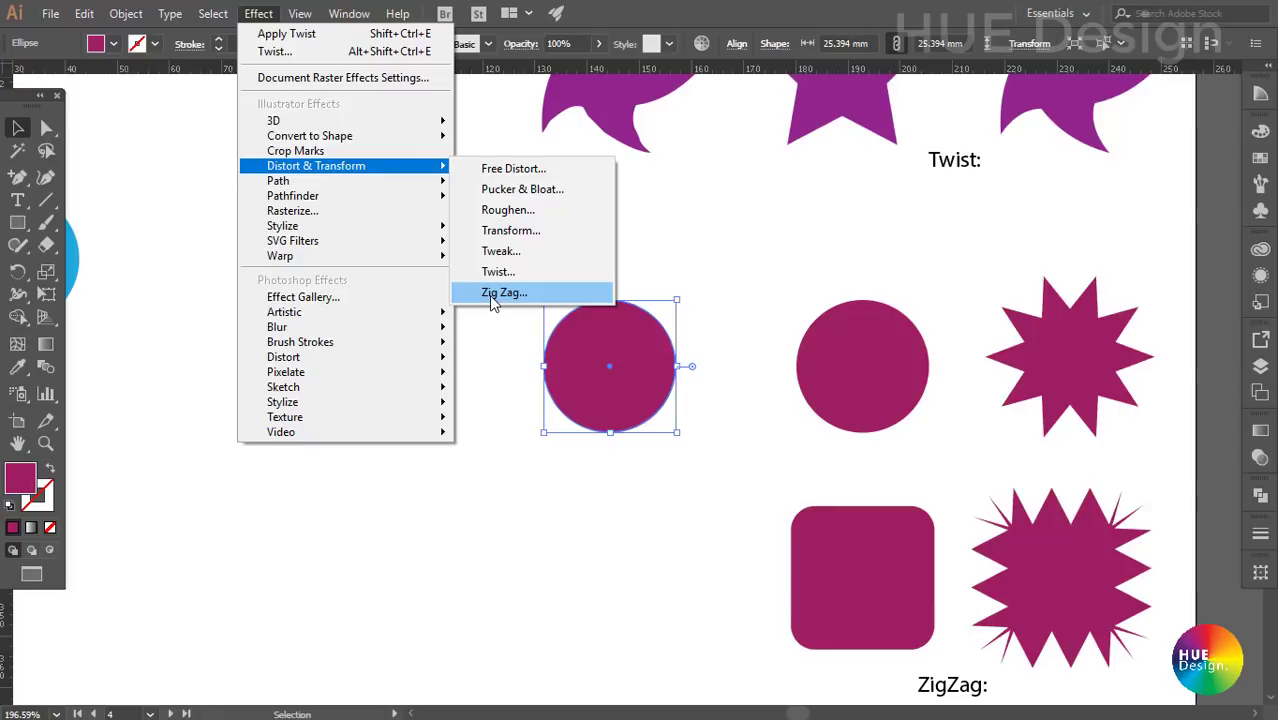
- Zig Zag the magenta circle copy with Size 4.23 mm, 4 ridges and Corner points
click(492, 293)
mouse_move(807, 172)
mouse_down()
mouse_move(293, 172)
mouse_move(285, 184)
mouse_up()
click(172, 390)
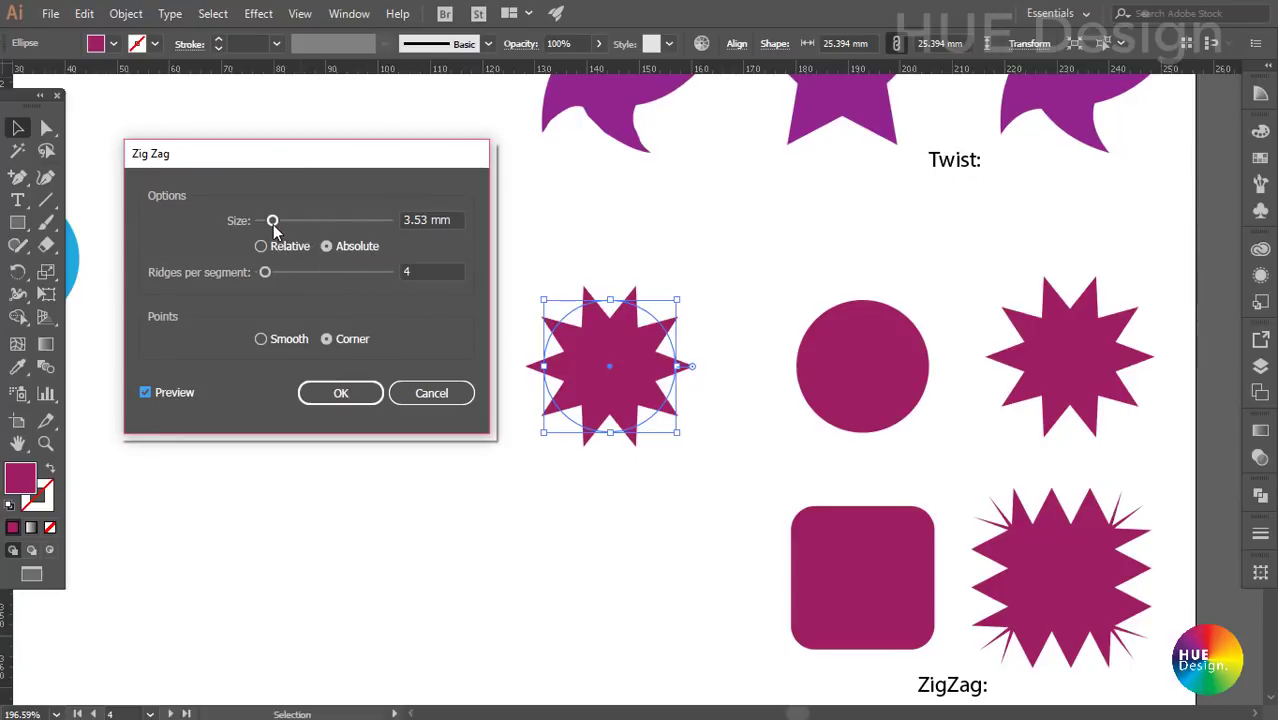
drag(272, 221, 275, 224)
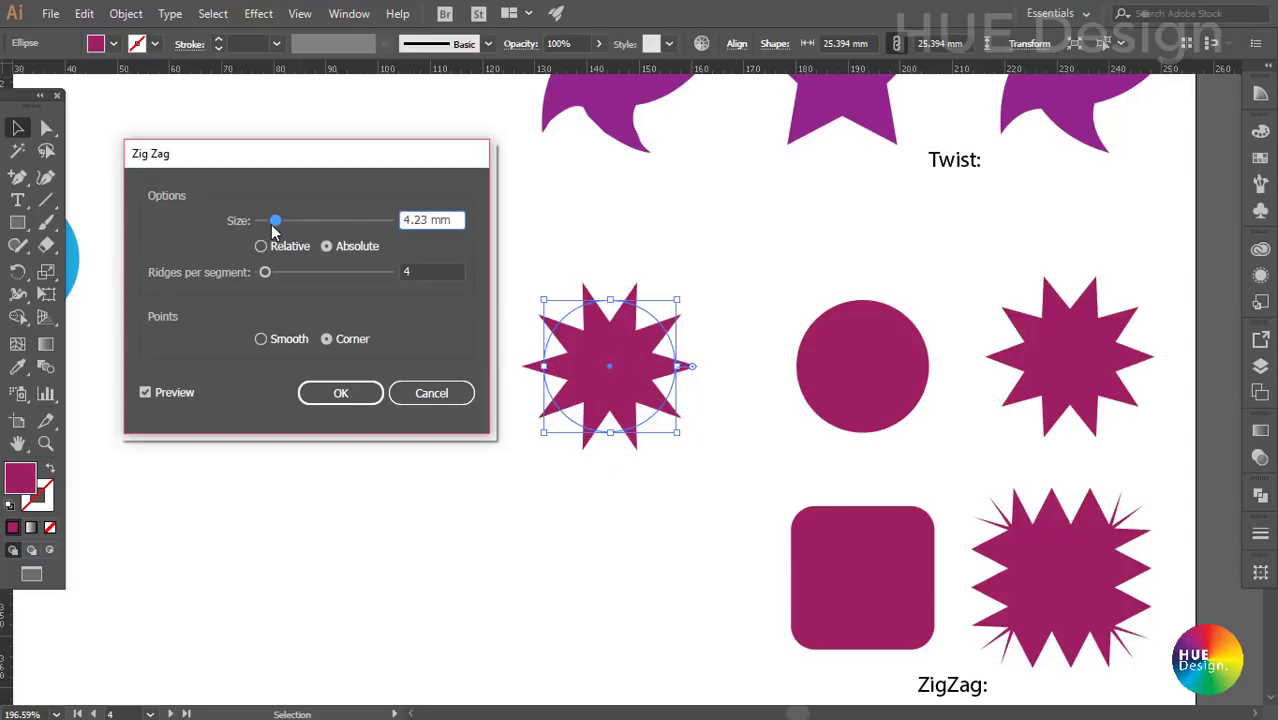
mouse_move(265, 272)
mouse_down()
mouse_move(289, 278)
mouse_move(267, 282)
mouse_up()
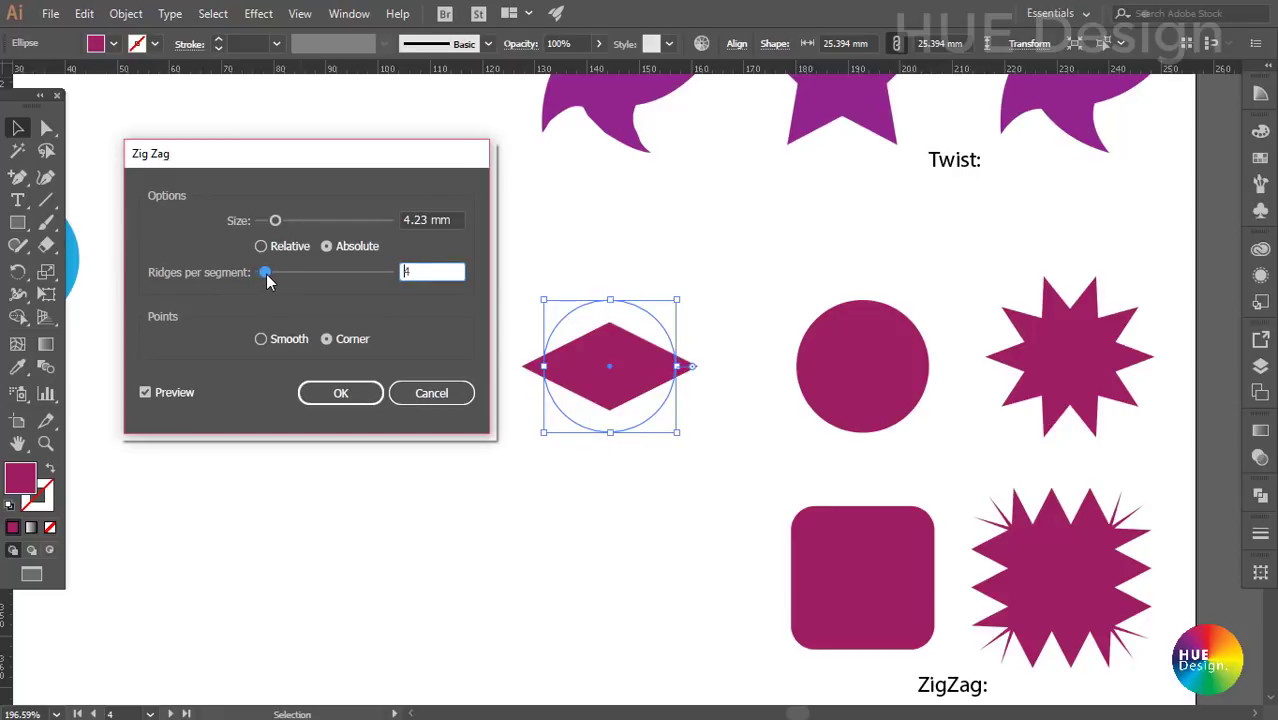
click(274, 338)
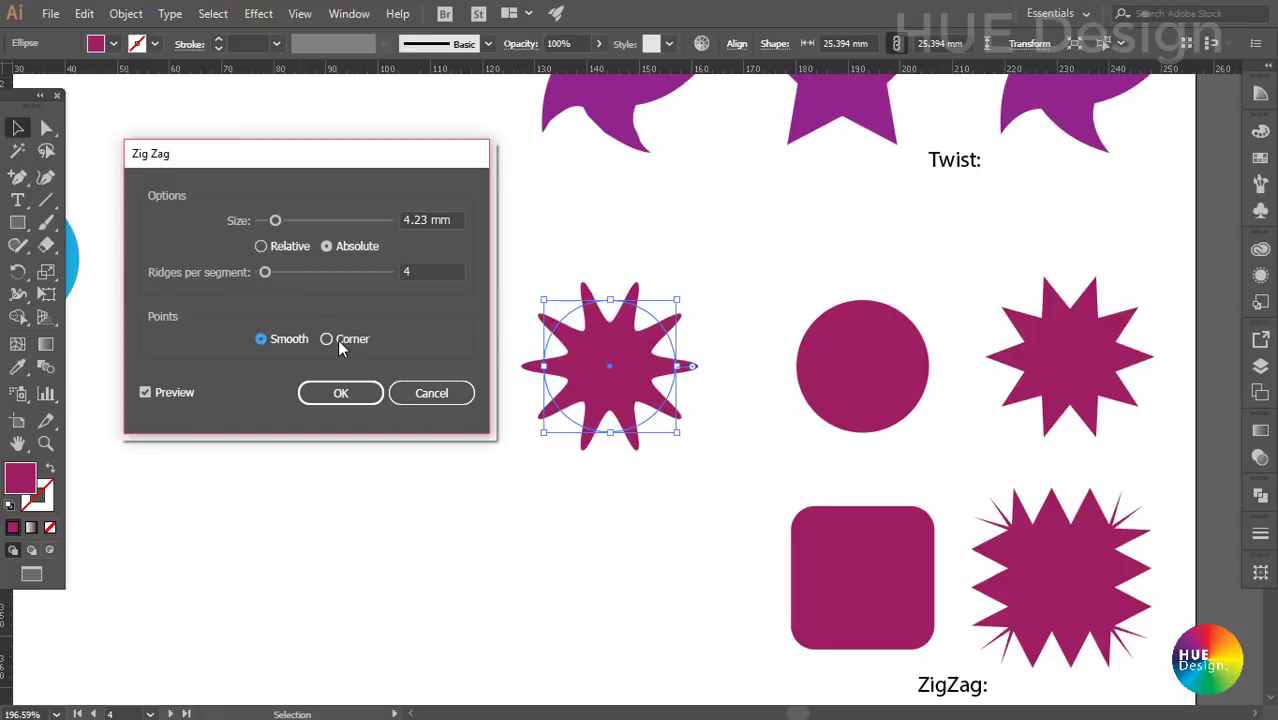
click(339, 340)
click(343, 393)
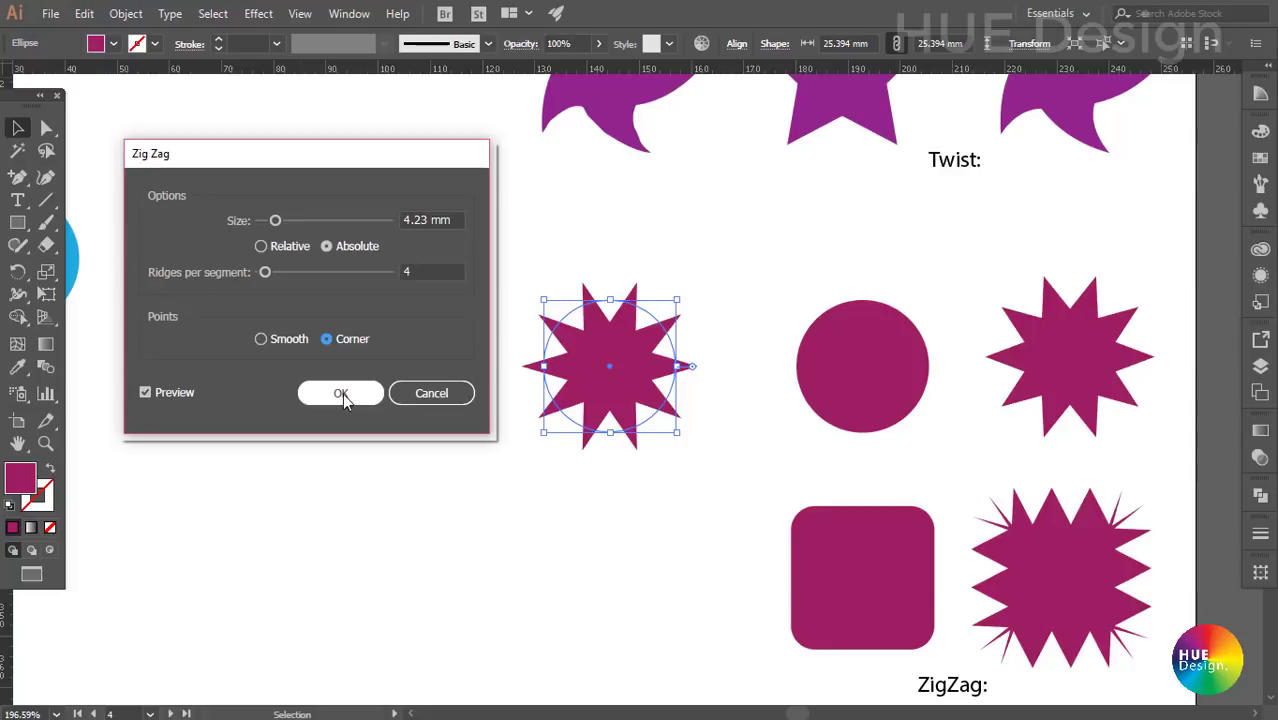
click(342, 393)
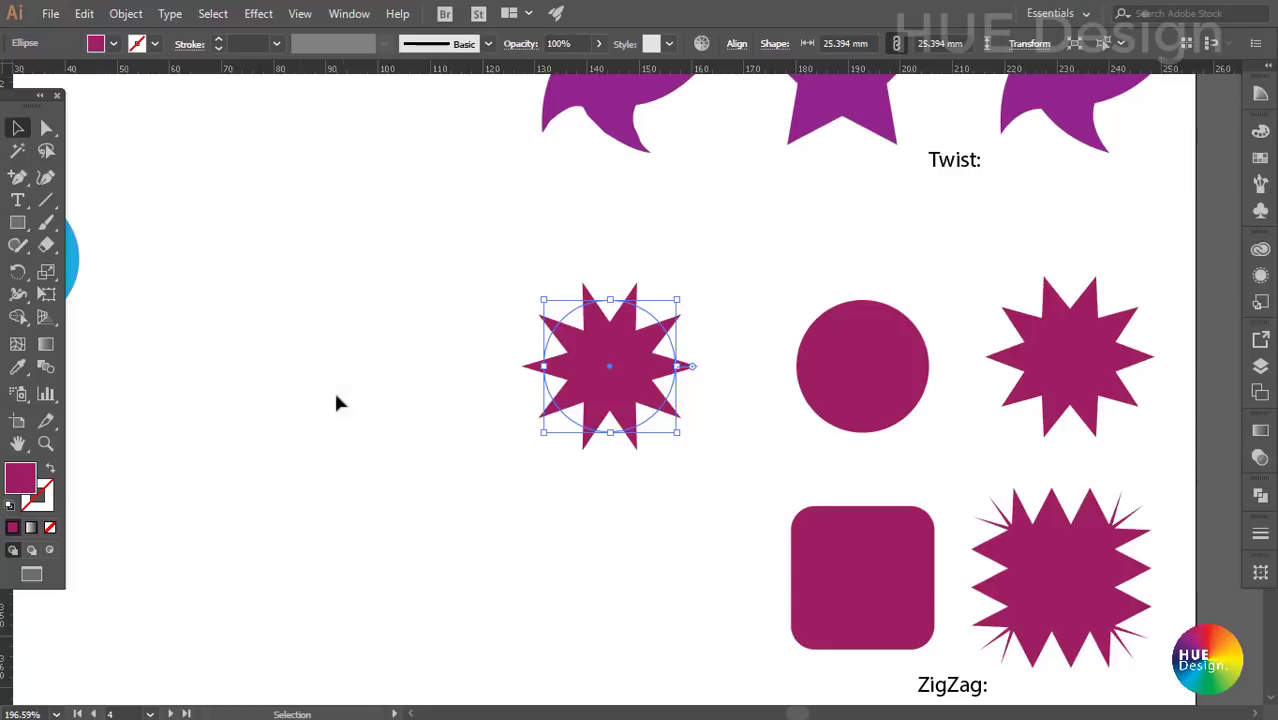
- Alt-drag a copy of the rounded square to the left
click(630, 549)
click(890, 600)
drag(884, 588, 640, 580)
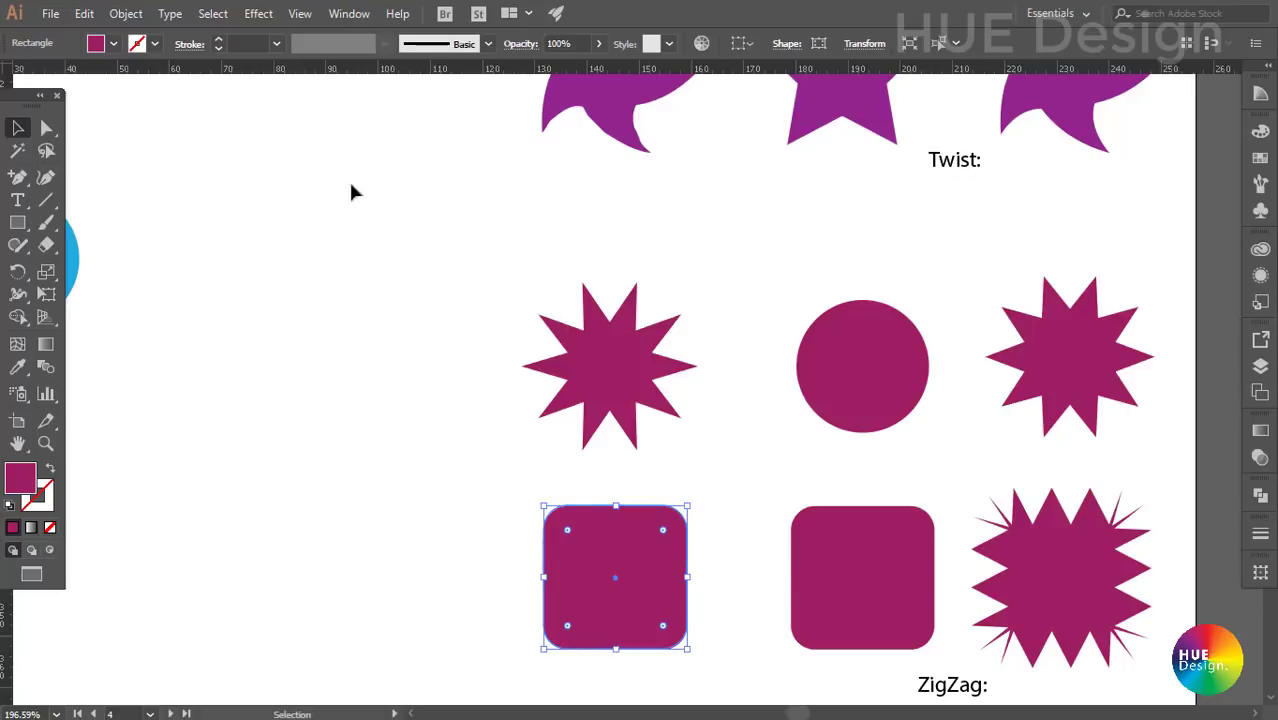
- Apply the Zig Zag effect to the rounded square copy
click(258, 14)
click(265, 52)
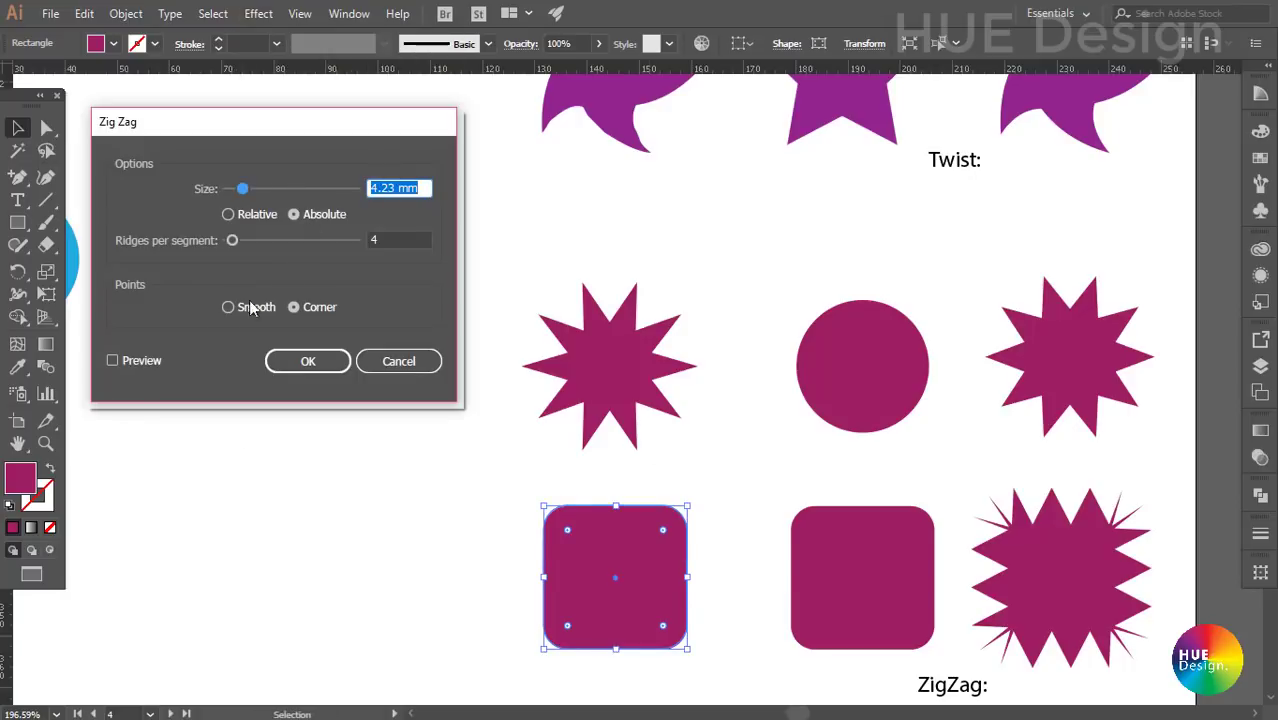
click(113, 361)
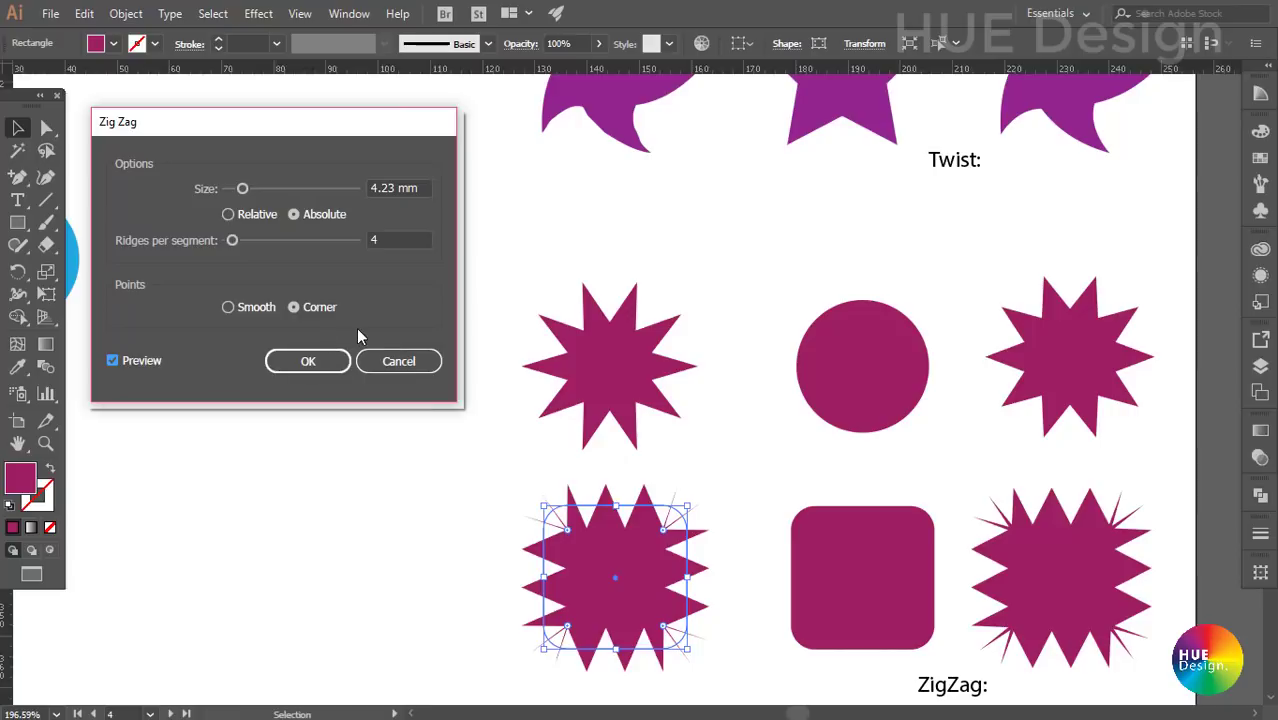
key(Return)
- Zoom in to inspect the zig-zag shapes, deselect, and jump to the next artboard
click(505, 502)
scroll(993, 404, down, 5)
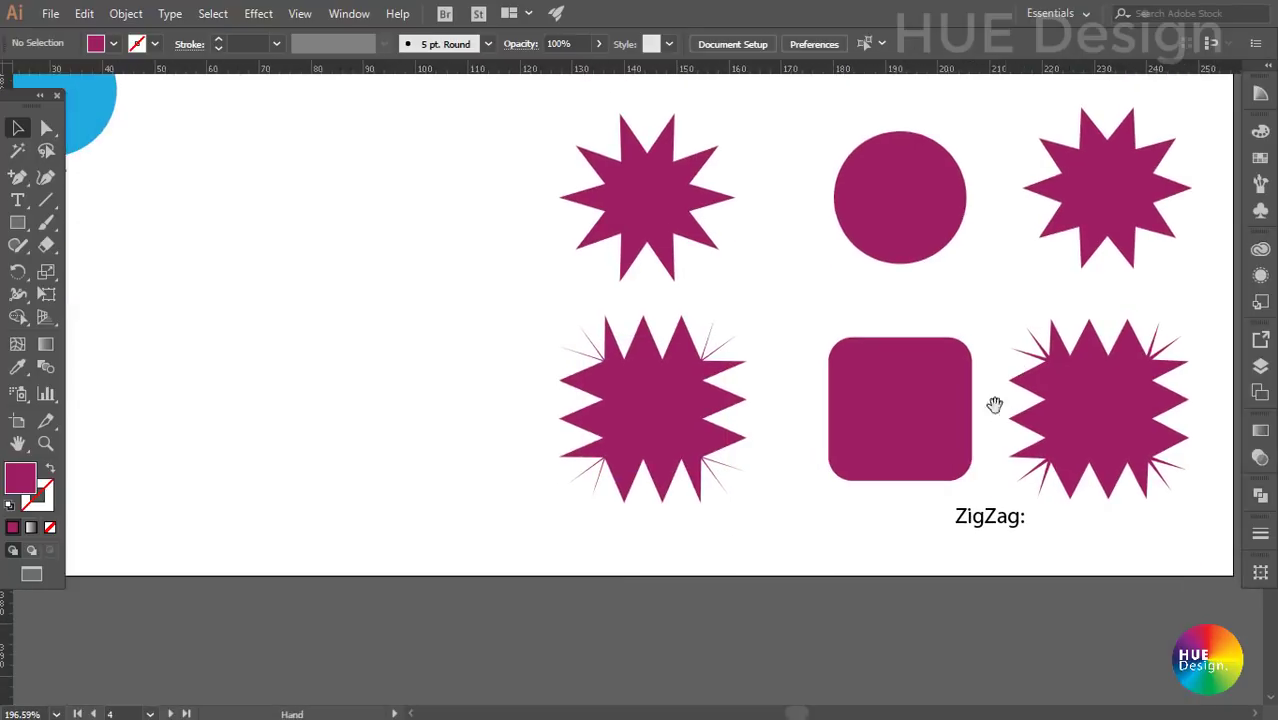
click(668, 440)
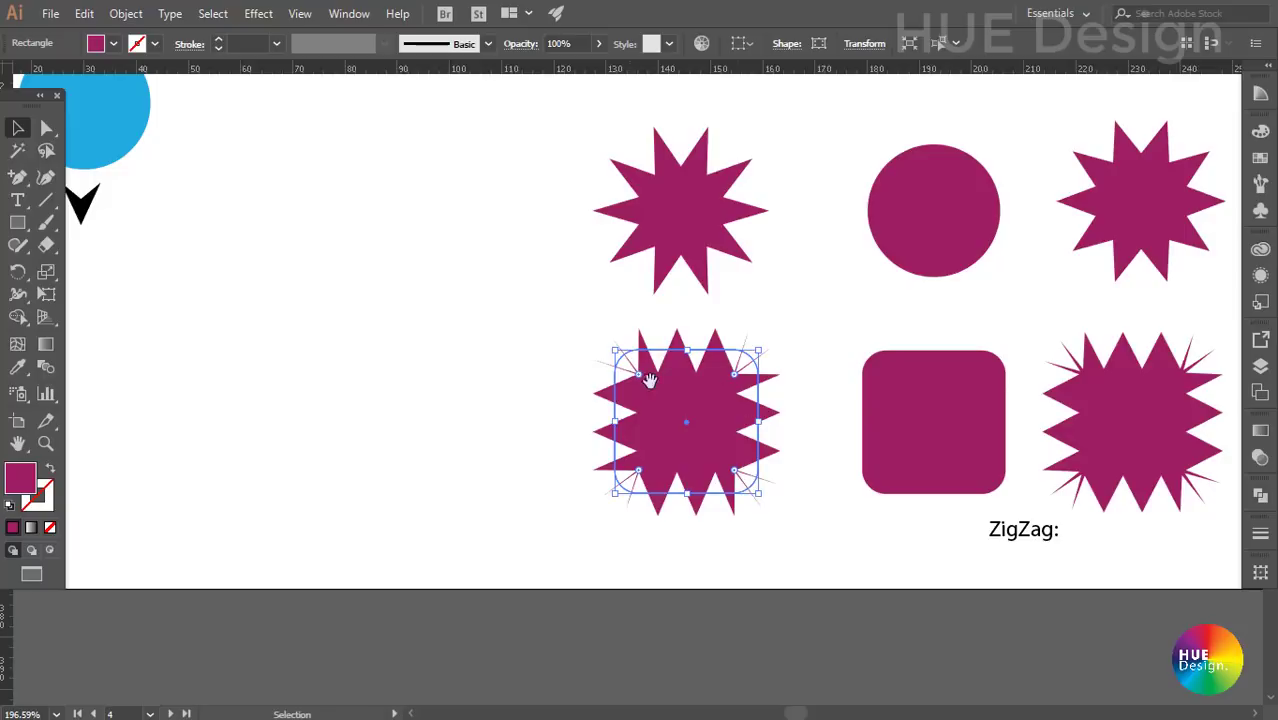
click(691, 422)
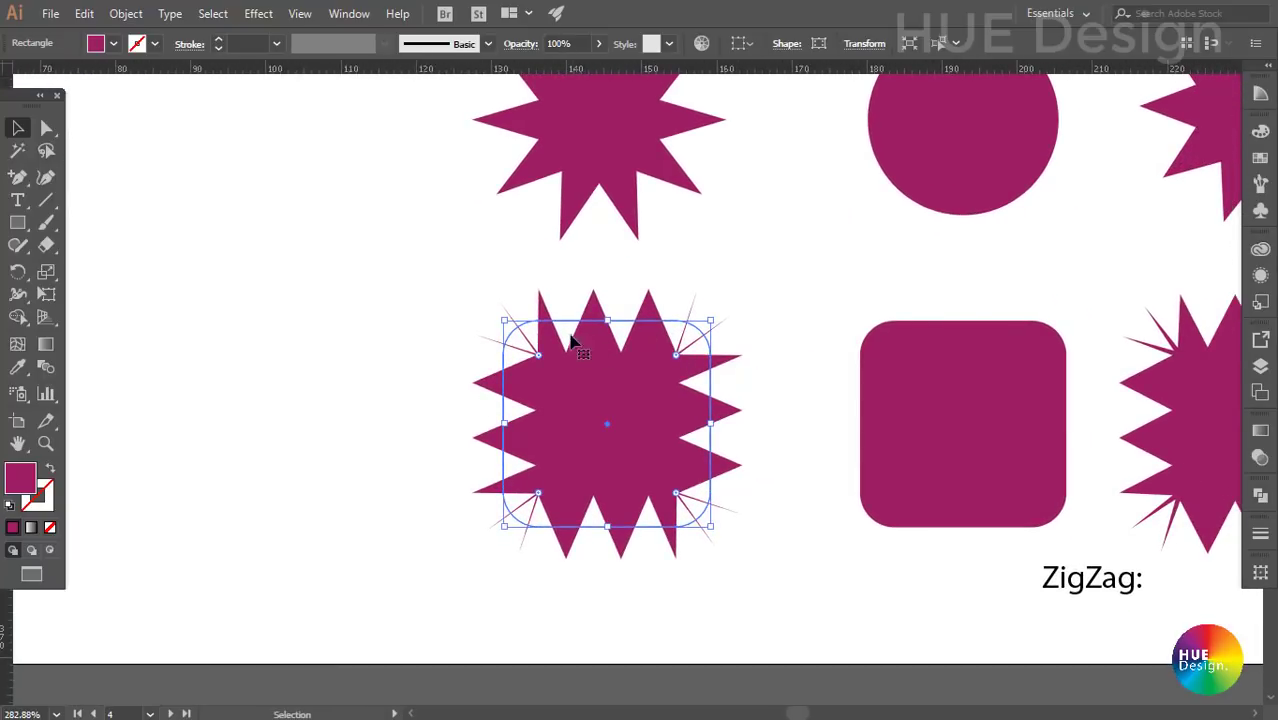
click(905, 373)
click(632, 405)
click(752, 362)
click(578, 396)
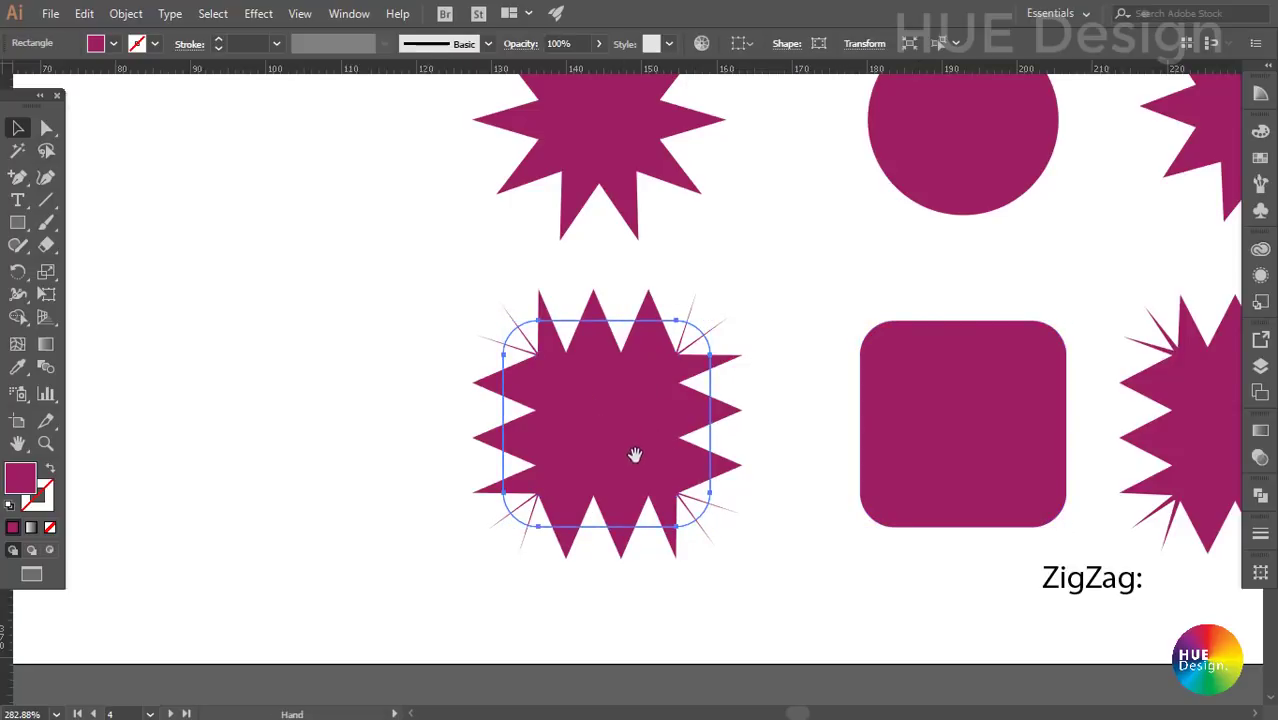
scroll(633, 450, down, 1)
click(795, 405)
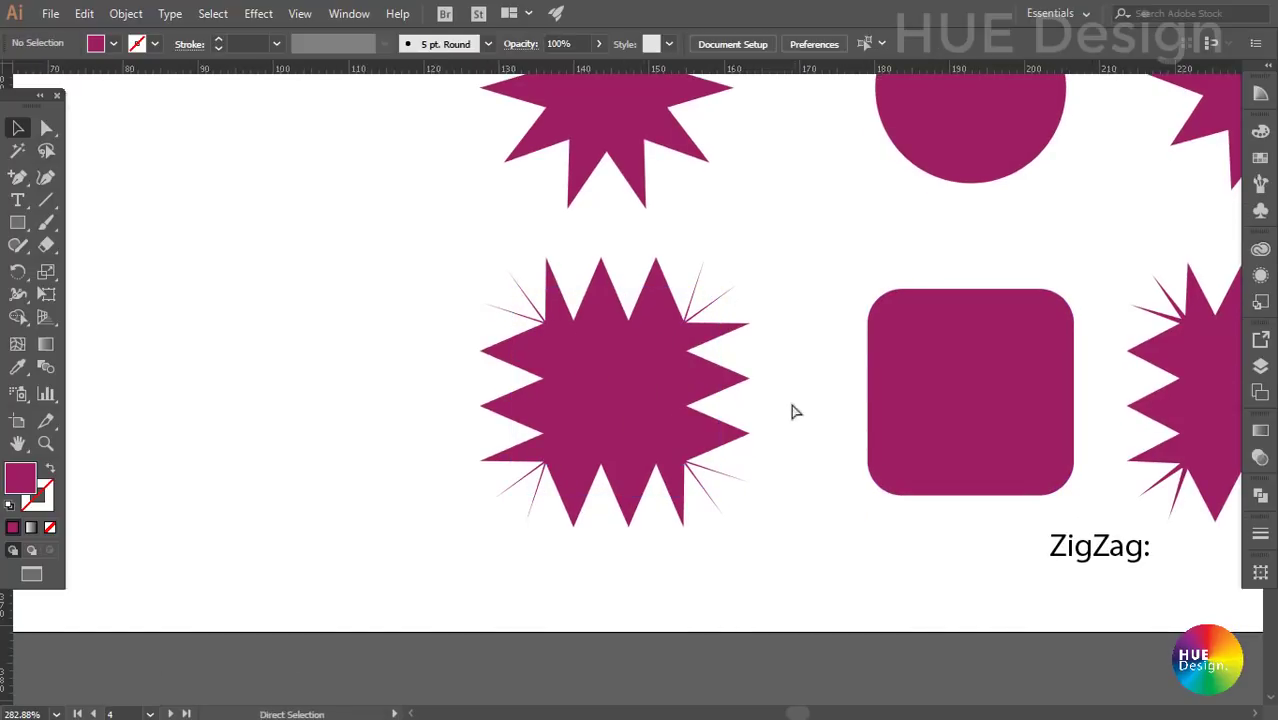
key(ctrl+0)
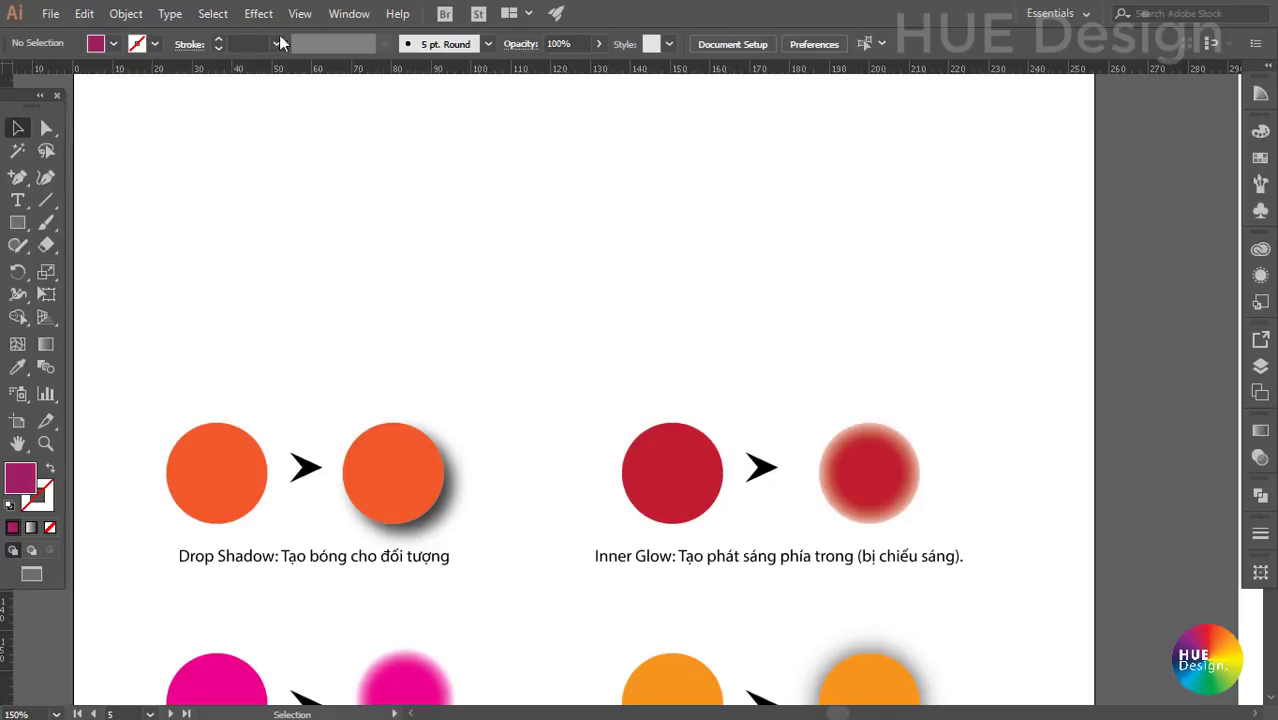
- Pan down the artboard and compare the plain and shadowed orange Drop Shadow circles
click(258, 14)
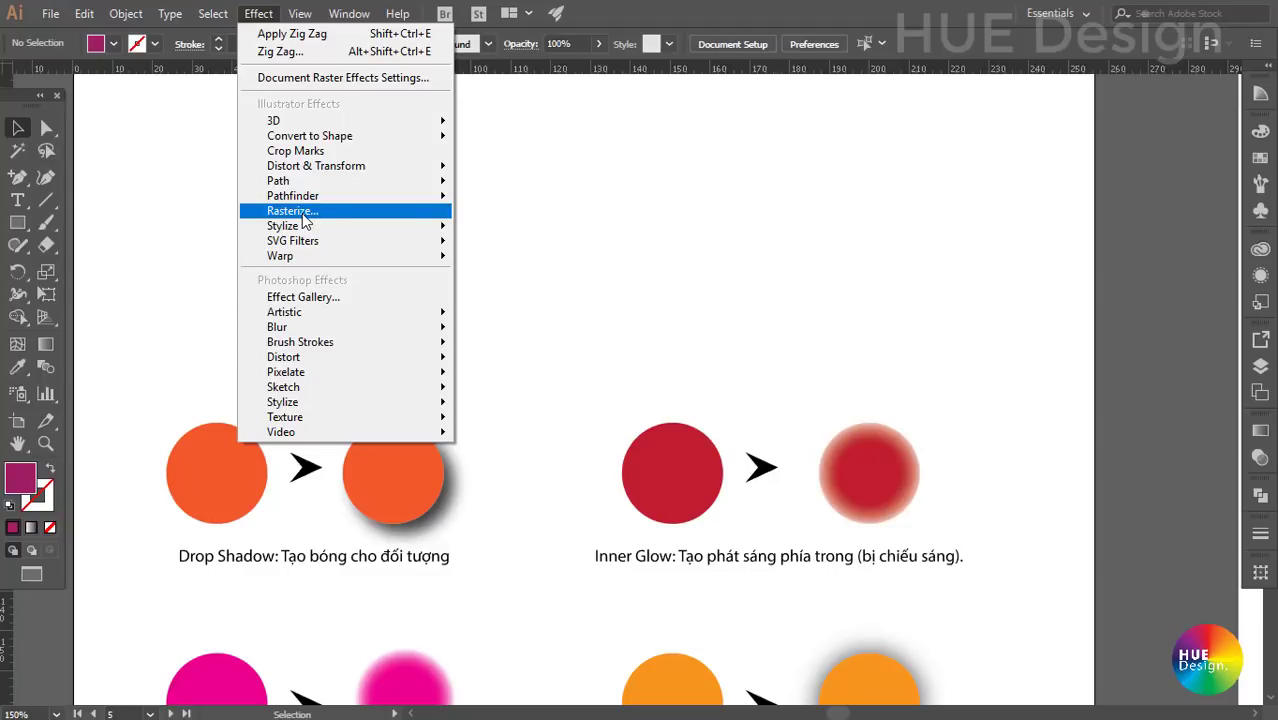
click(528, 200)
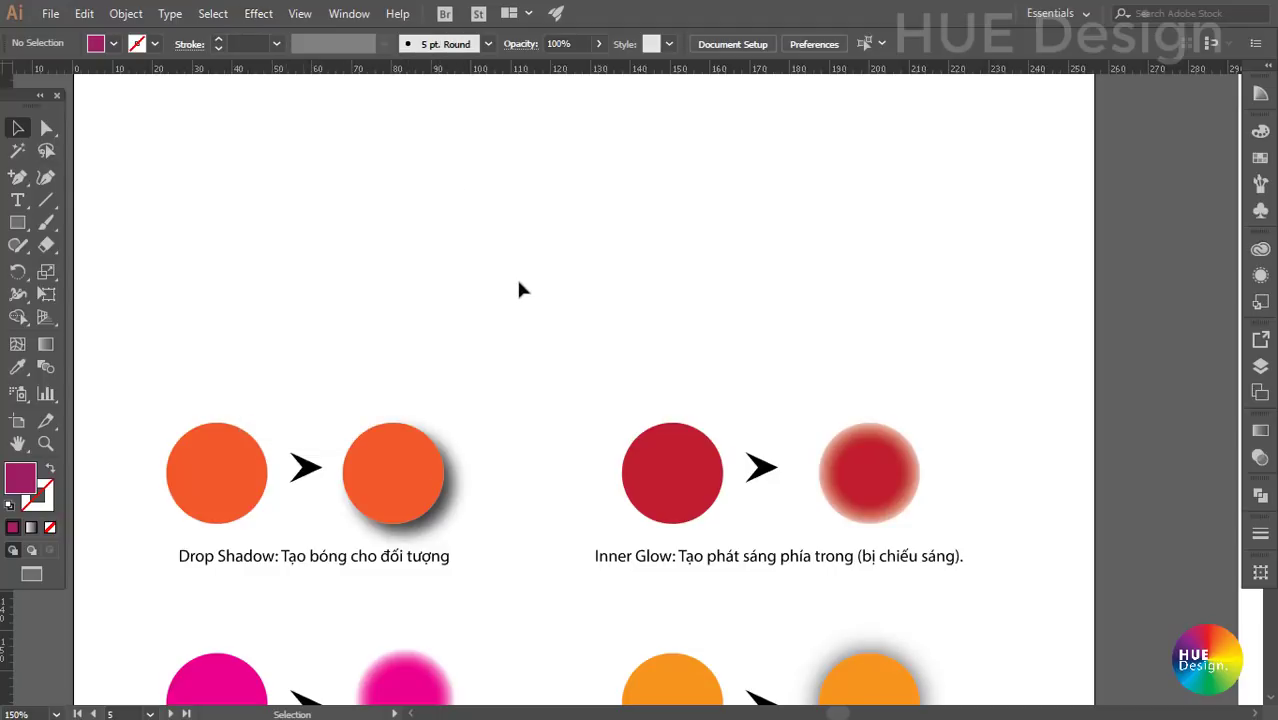
mouse_move(519, 348)
mouse_down()
mouse_move(468, 297)
mouse_move(502, 254)
mouse_move(461, 211)
mouse_up()
click(214, 163)
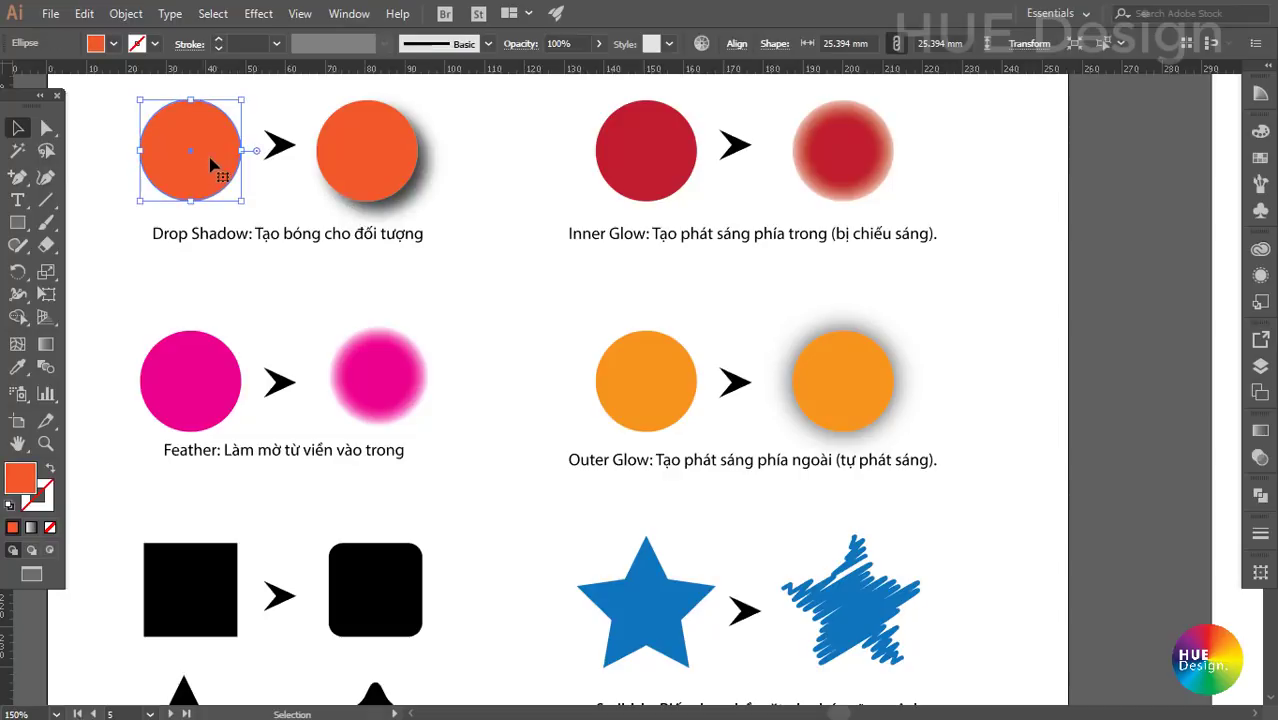
click(365, 175)
click(455, 200)
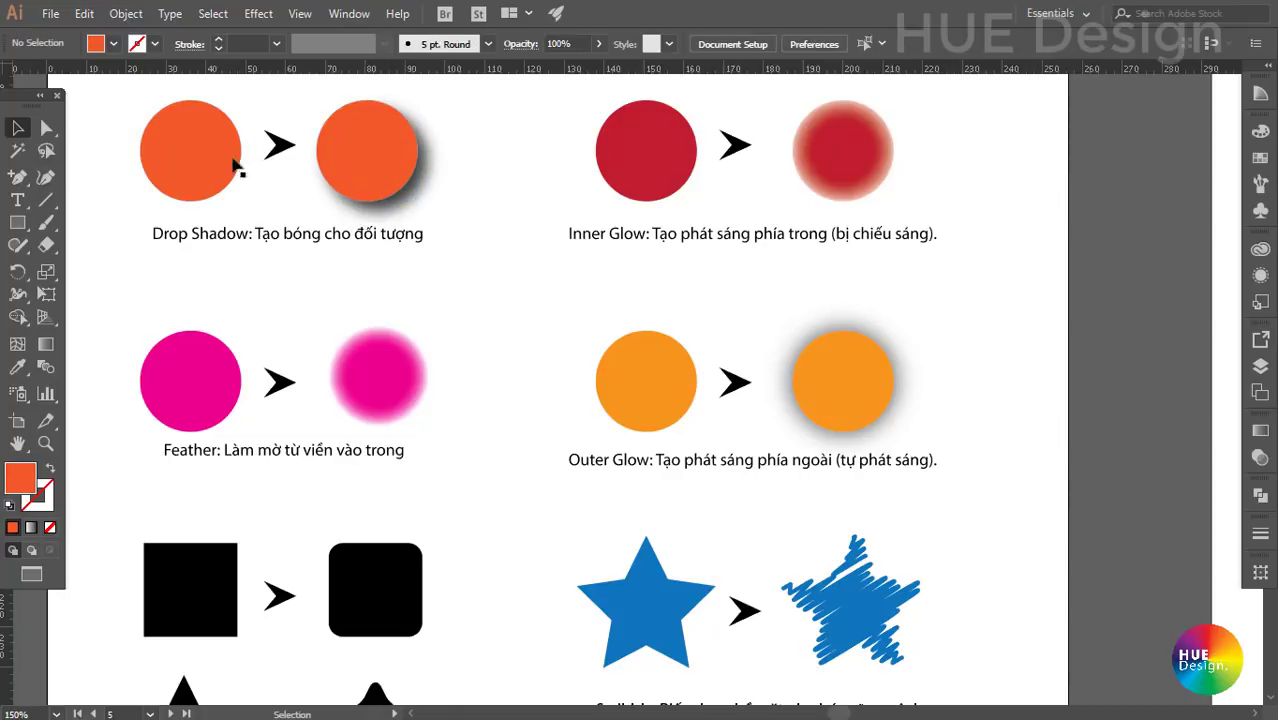
click(236, 168)
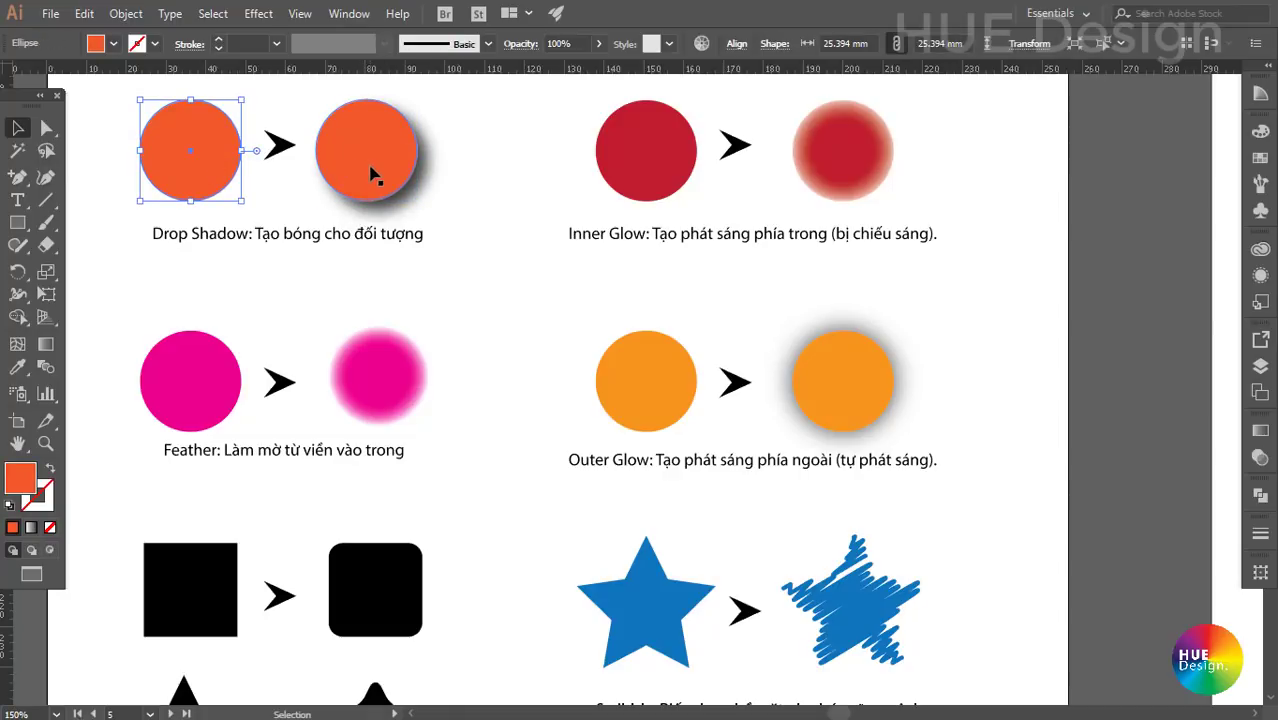
- Compare the red Inner Glow circles, then select the plain pink Feather circle
click(672, 168)
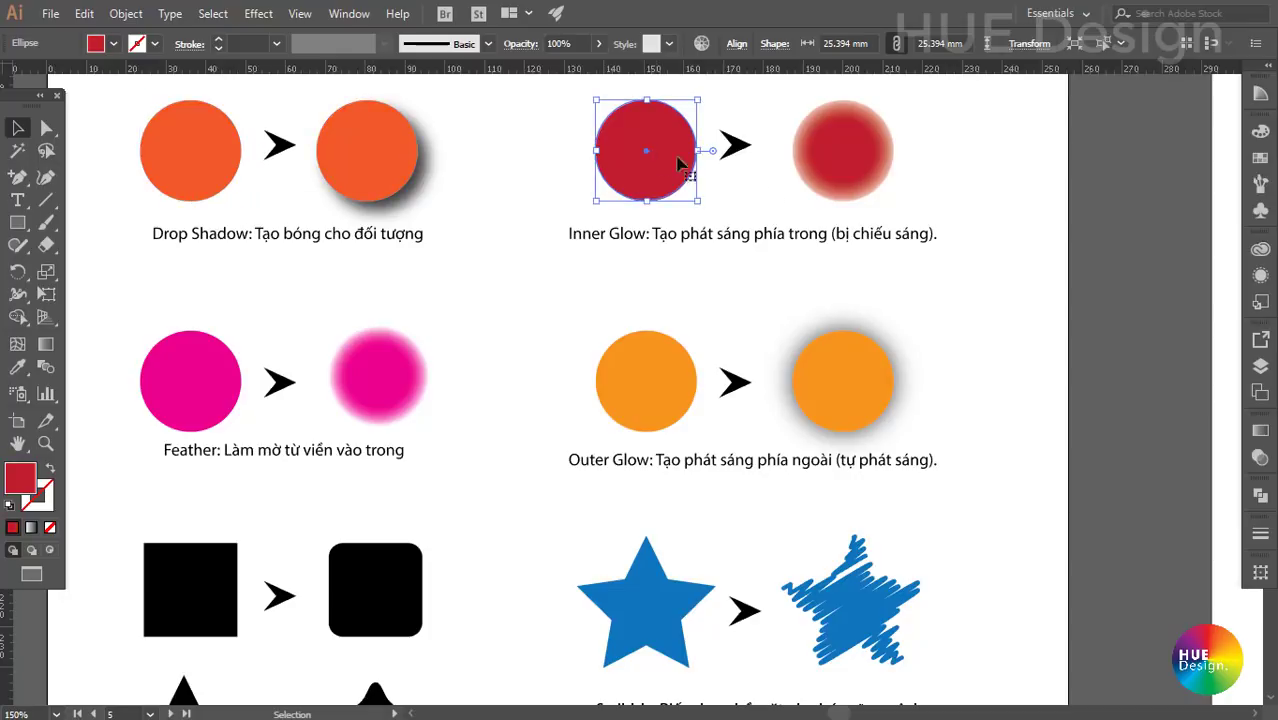
click(876, 180)
click(955, 199)
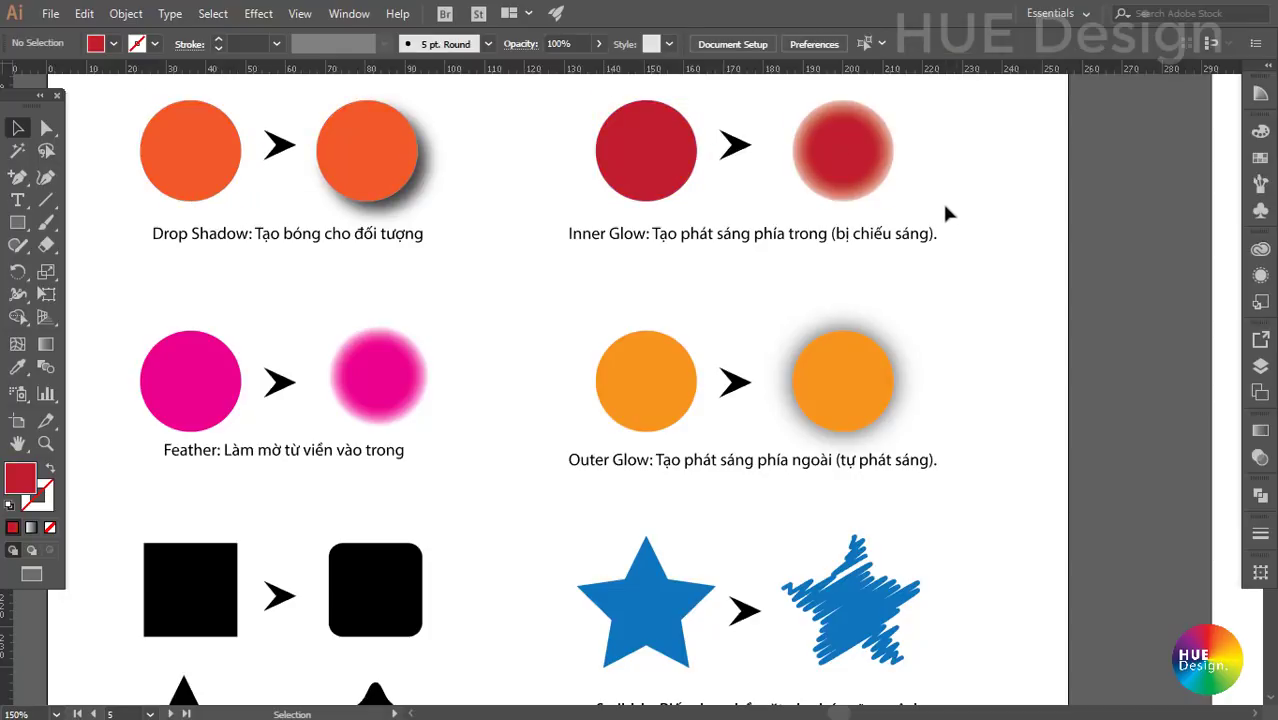
scroll(341, 370, down, 1)
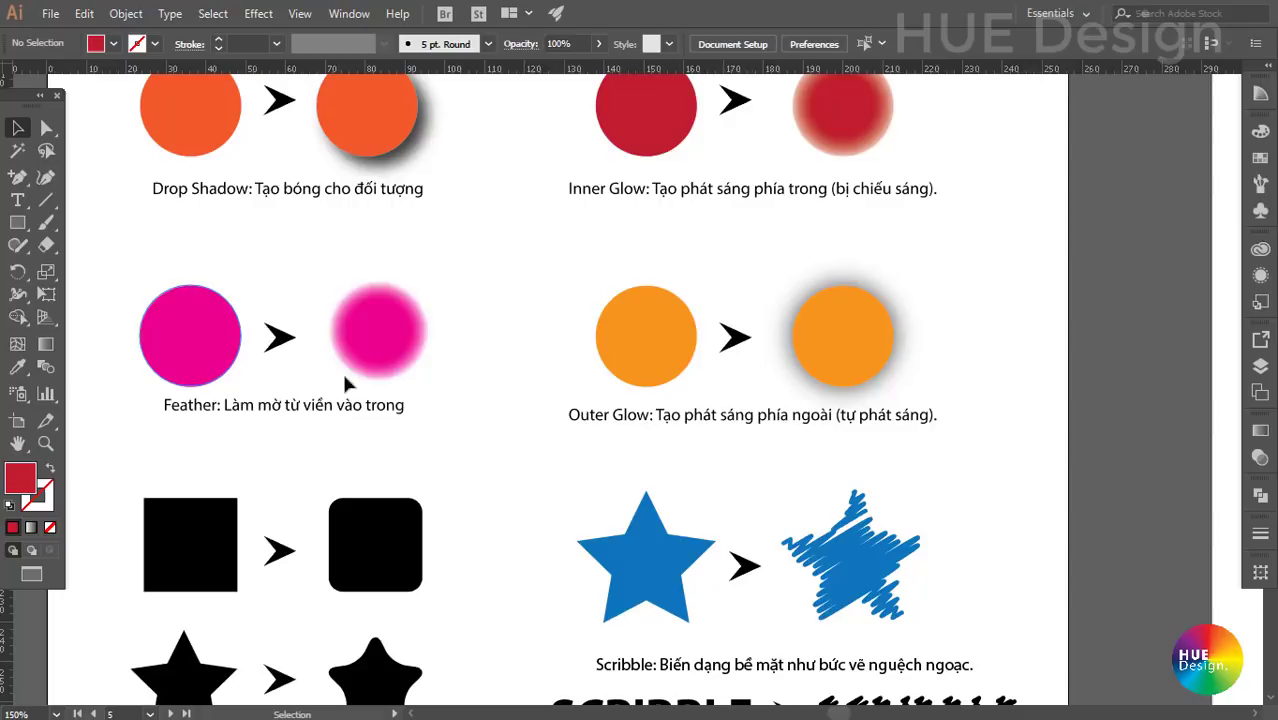
click(410, 343)
scroll(410, 343, up, 1)
click(190, 350)
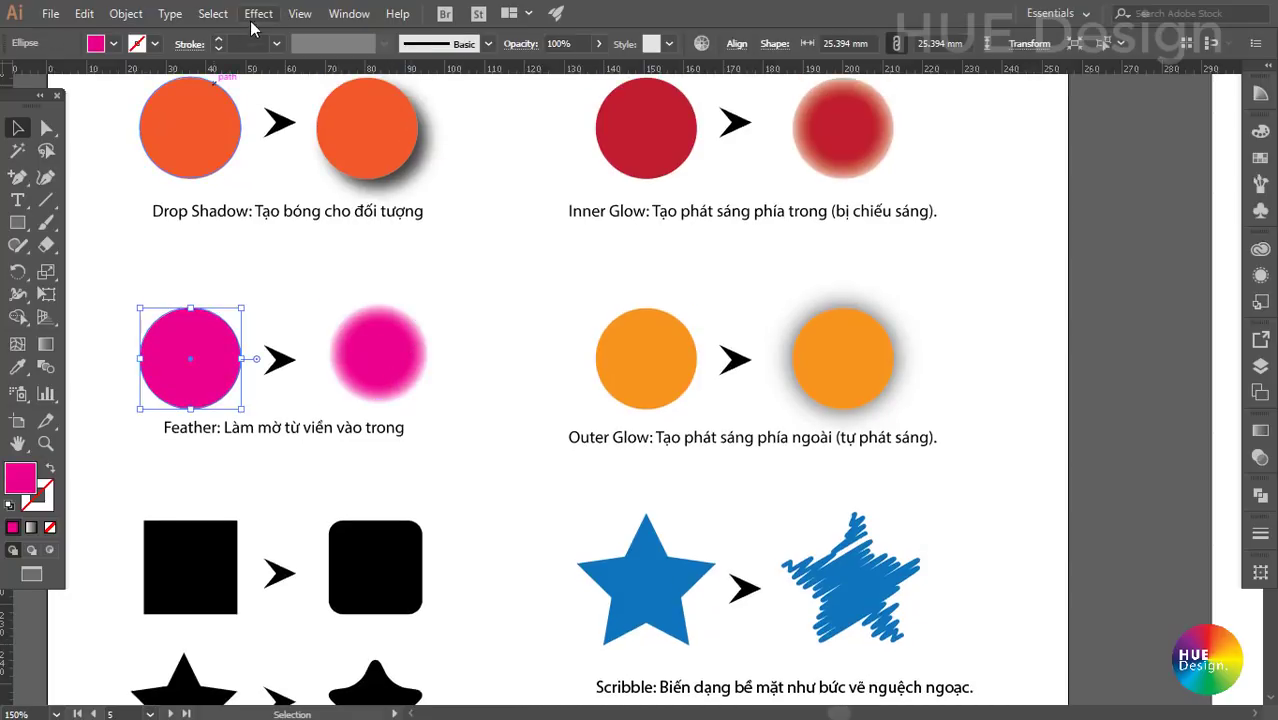
click(258, 14)
mouse_move(283, 226)
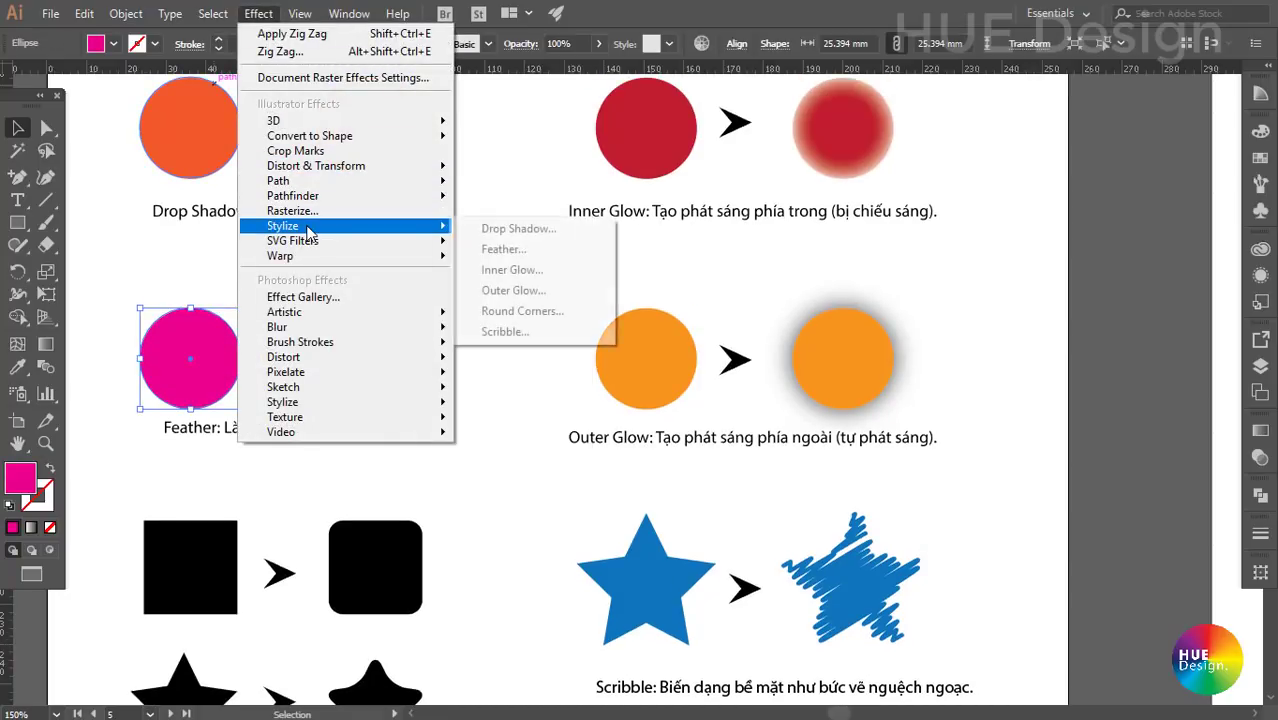
click(510, 249)
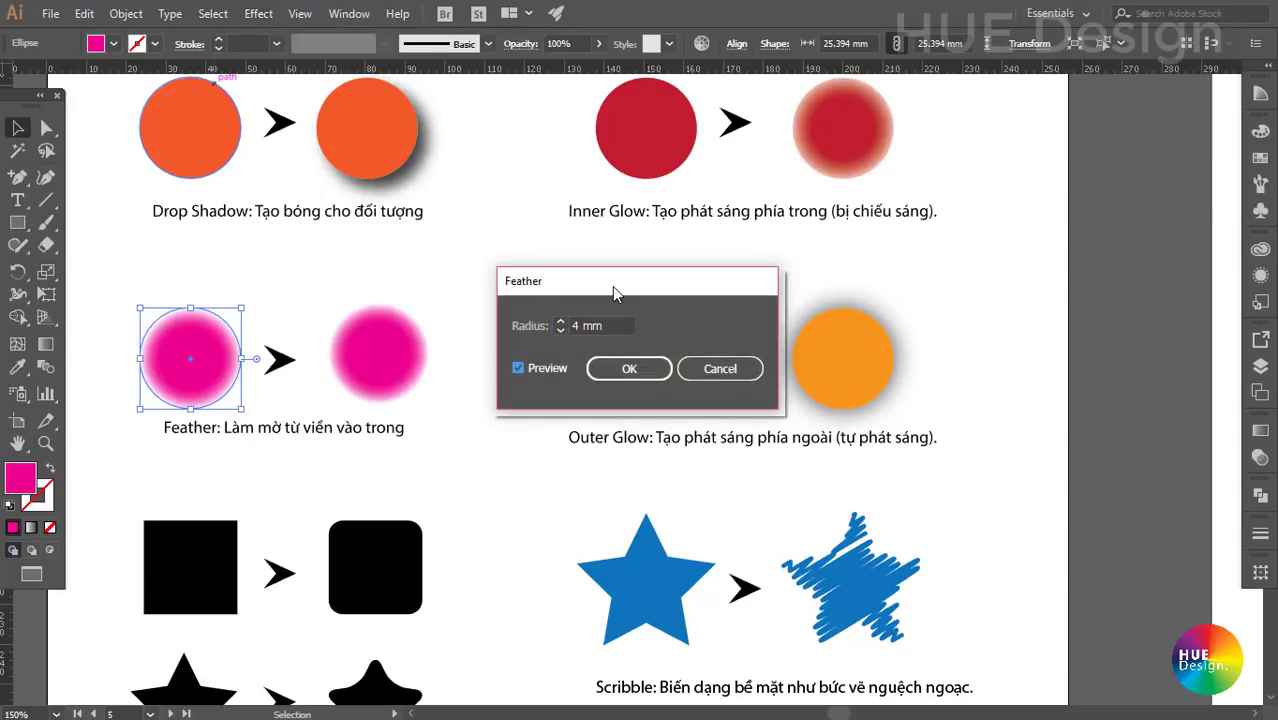
drag(614, 286, 604, 233)
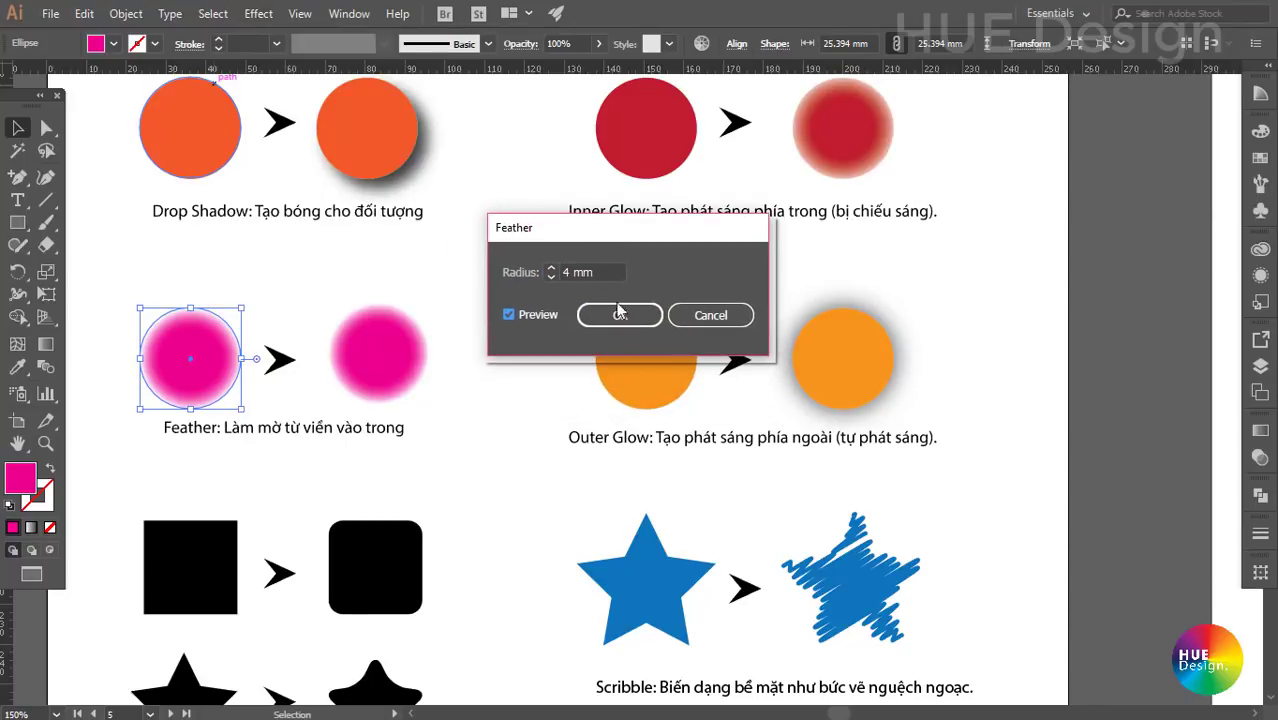
click(704, 318)
click(550, 340)
click(650, 366)
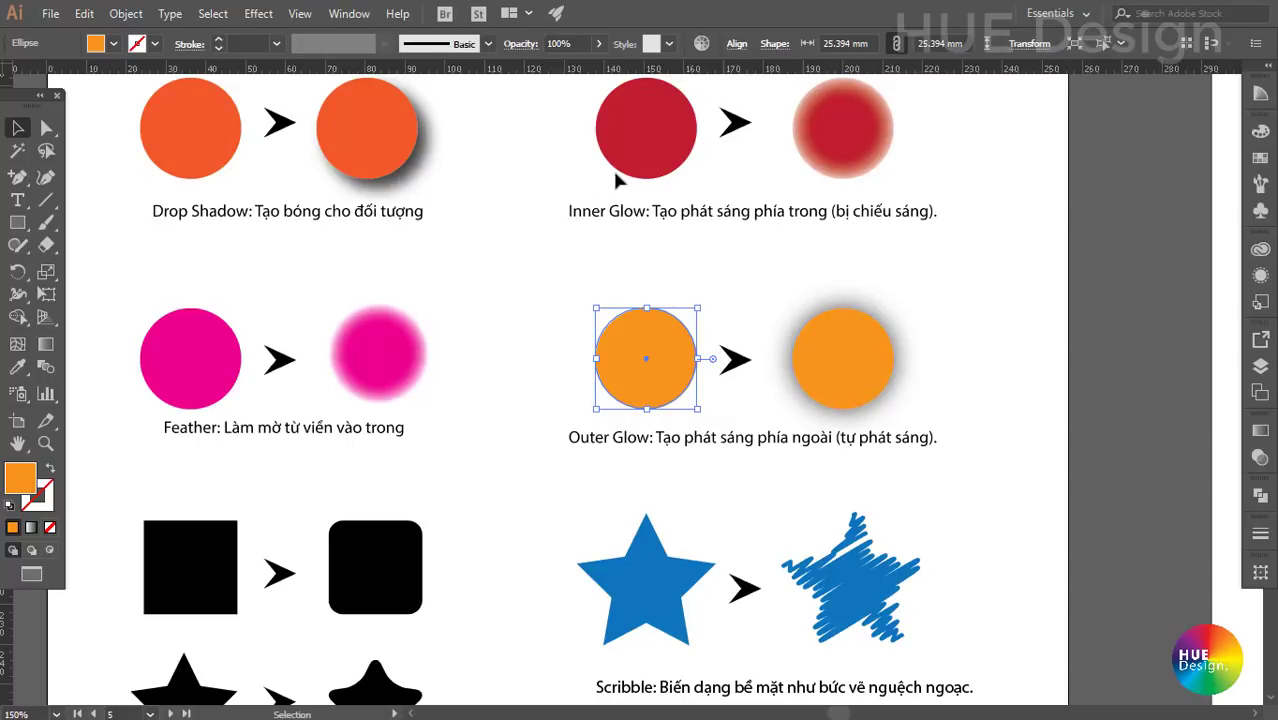
click(258, 13)
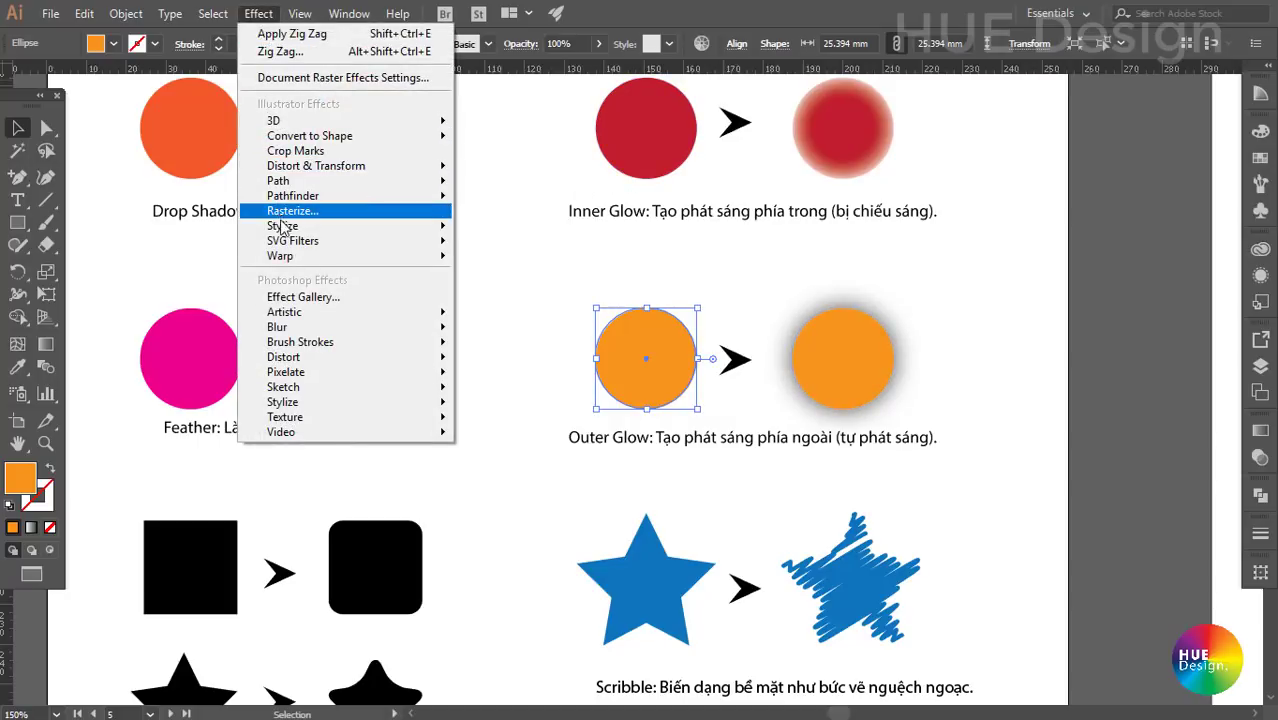
mouse_move(283, 226)
click(525, 295)
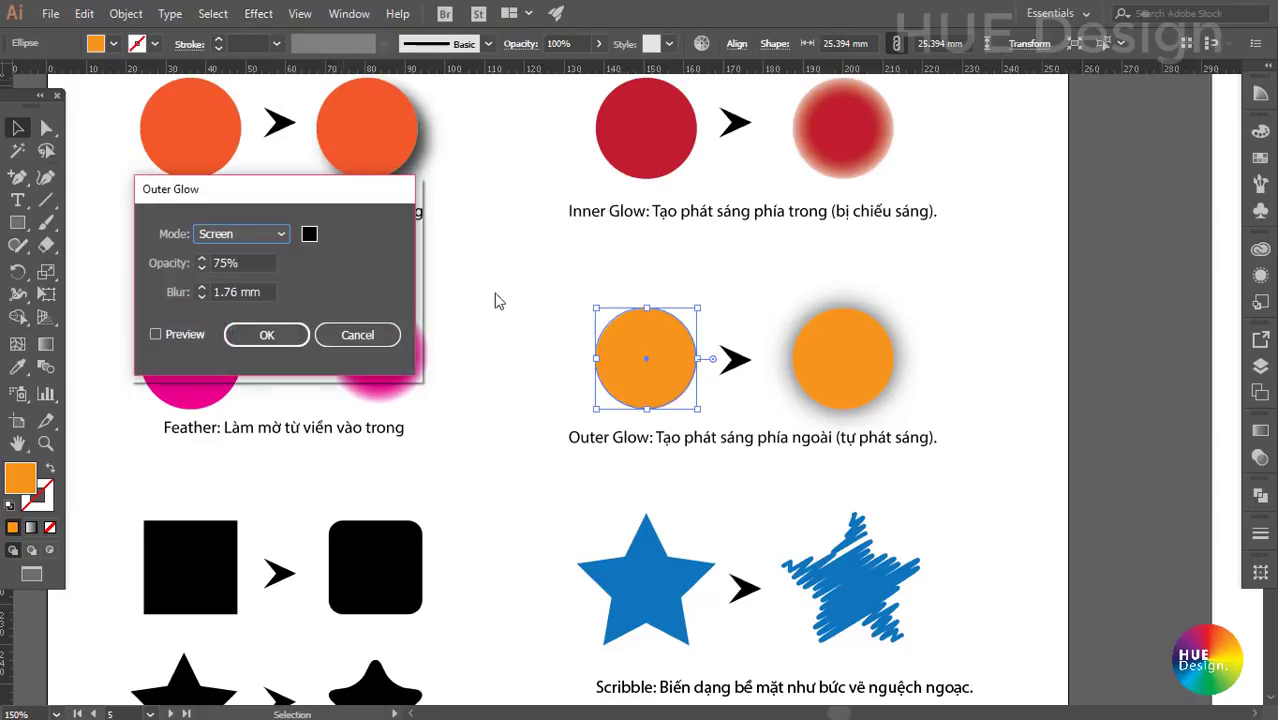
click(163, 334)
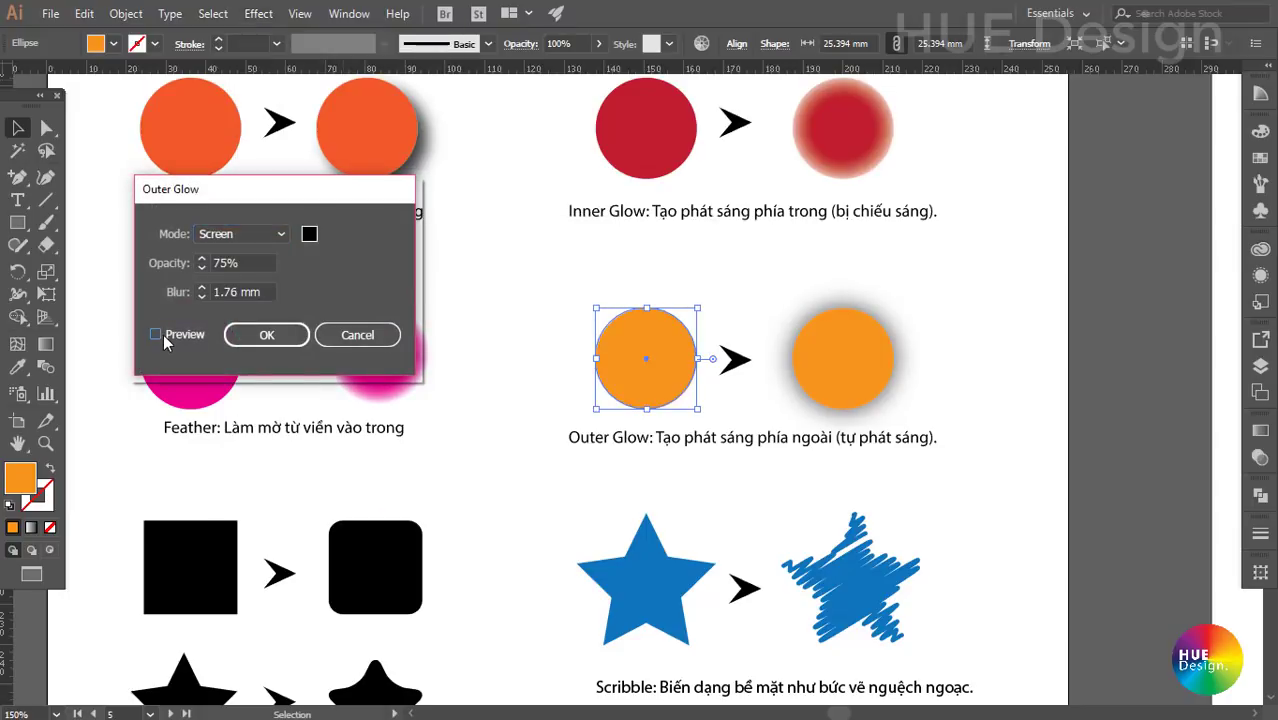
click(310, 236)
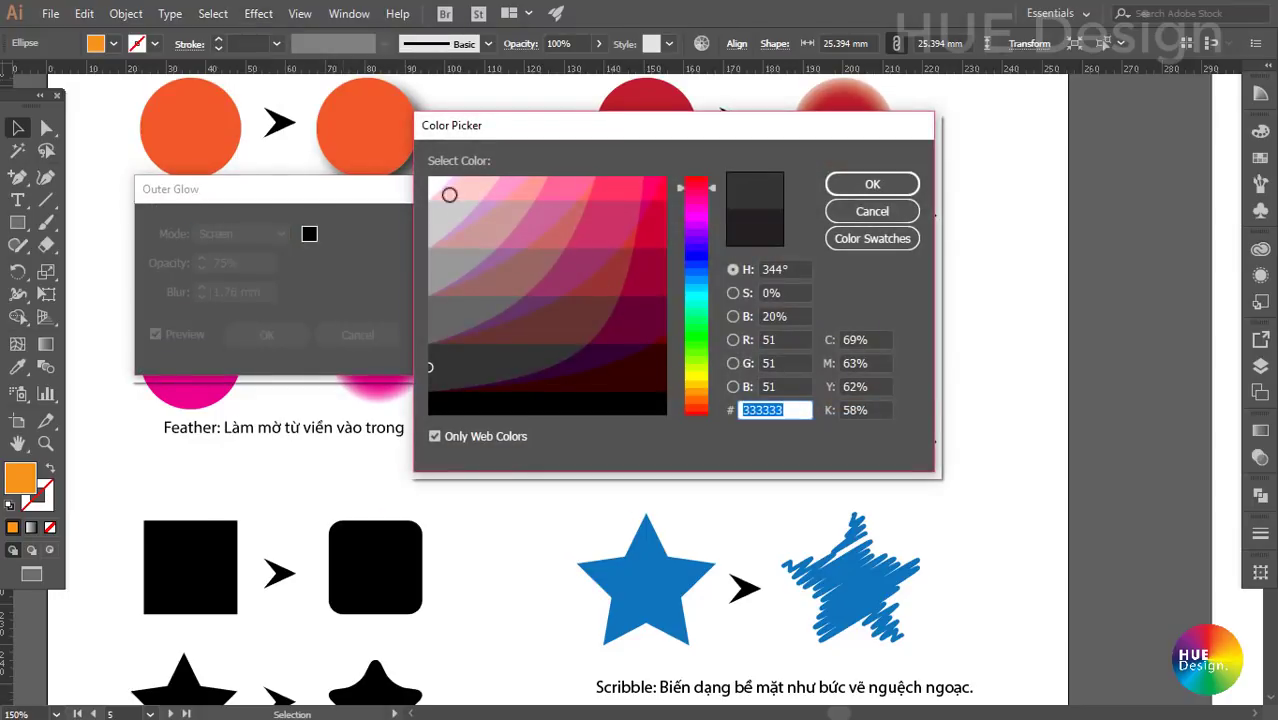
click(697, 377)
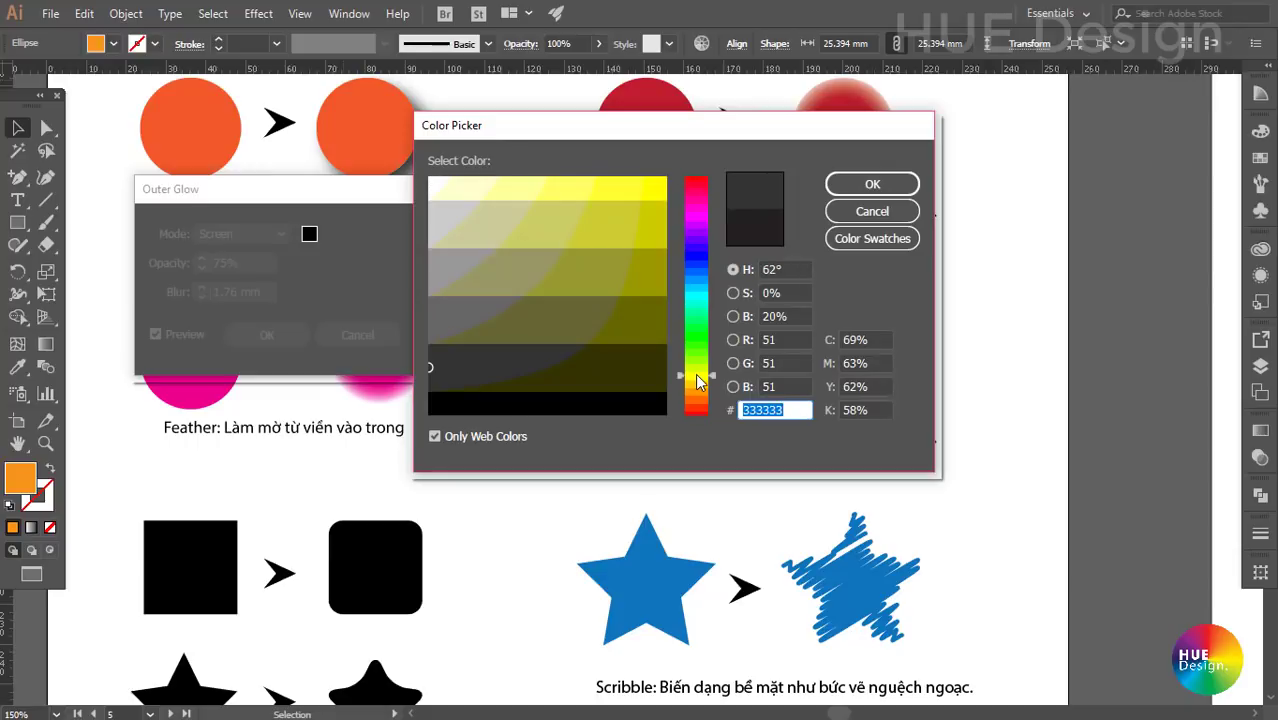
drag(583, 197, 645, 195)
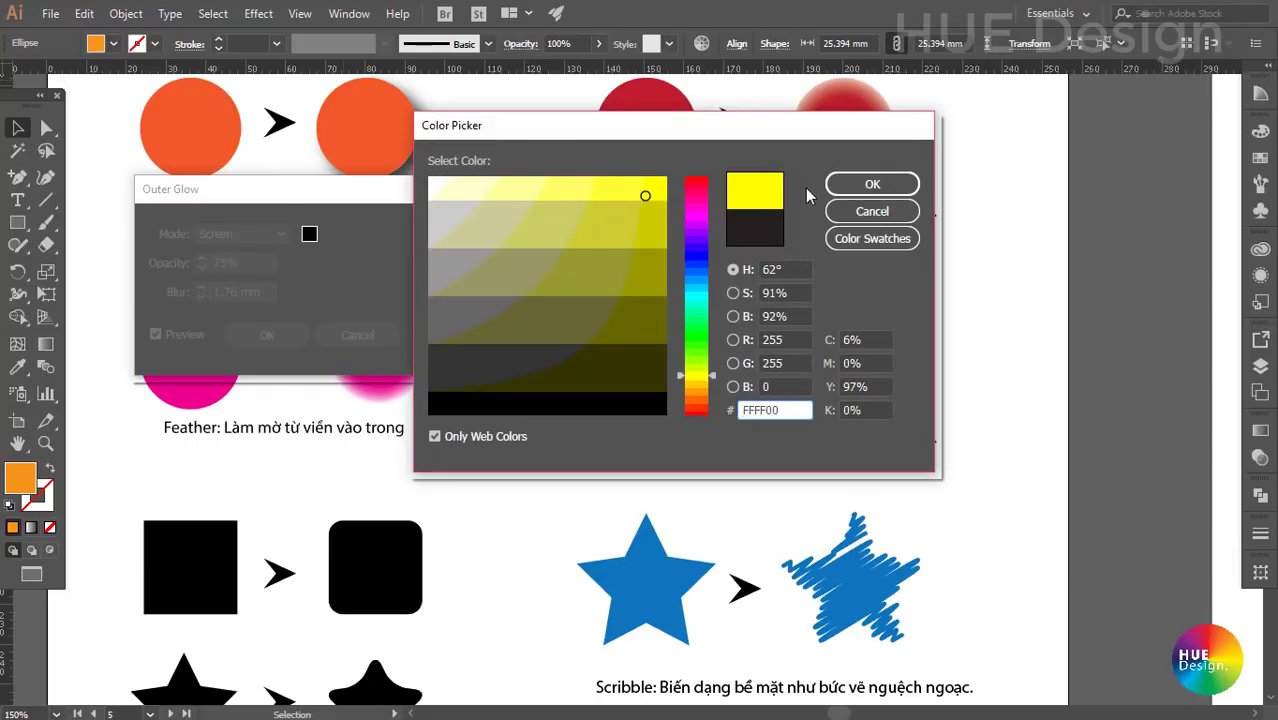
click(862, 184)
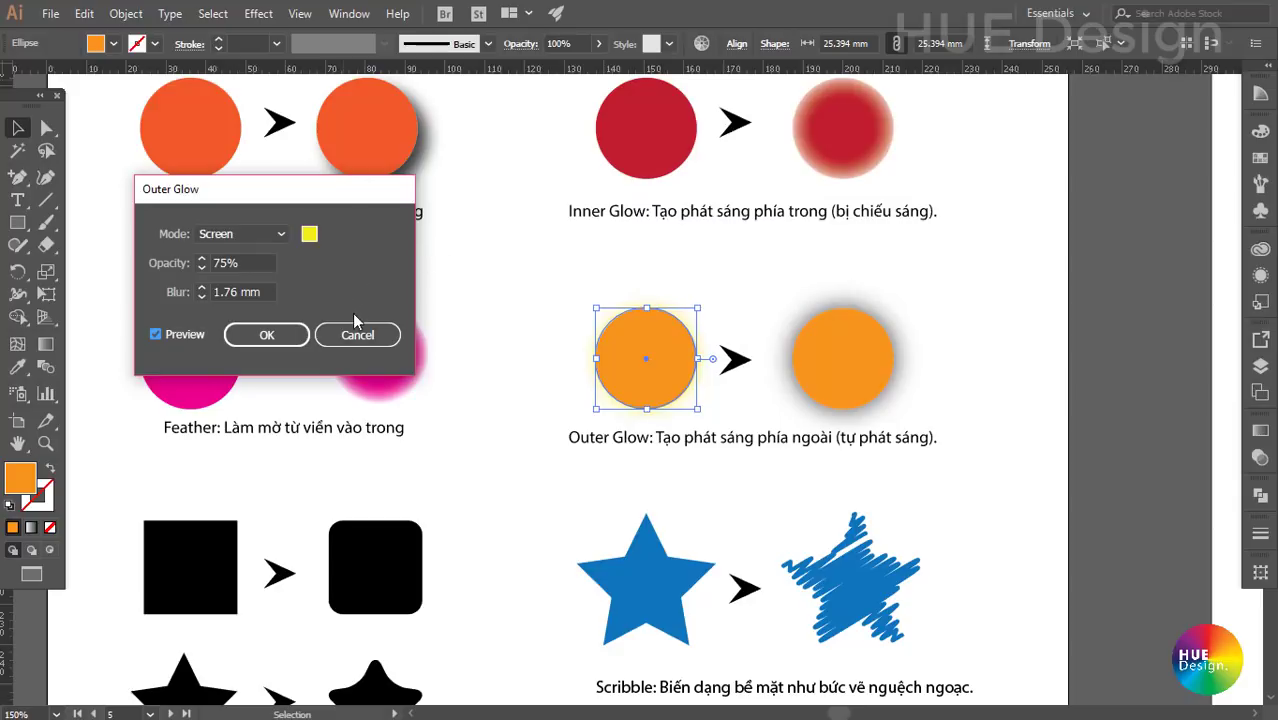
click(250, 234)
click(281, 236)
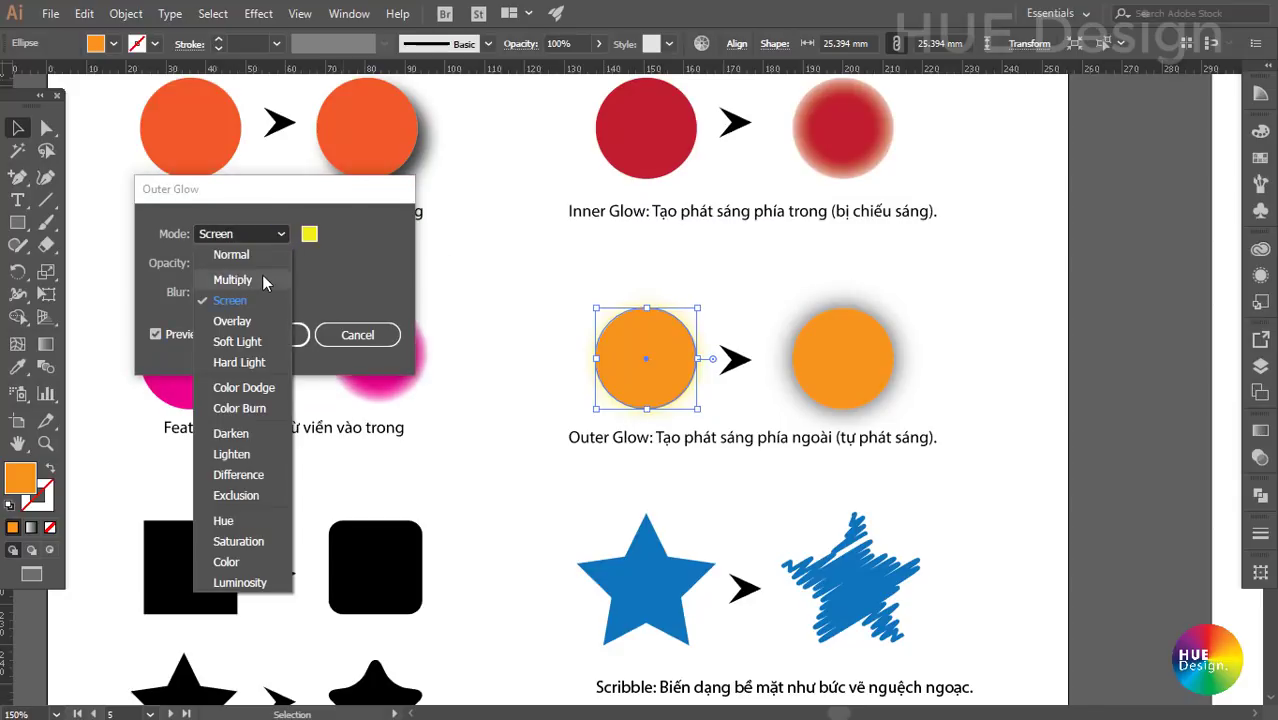
click(262, 293)
click(309, 234)
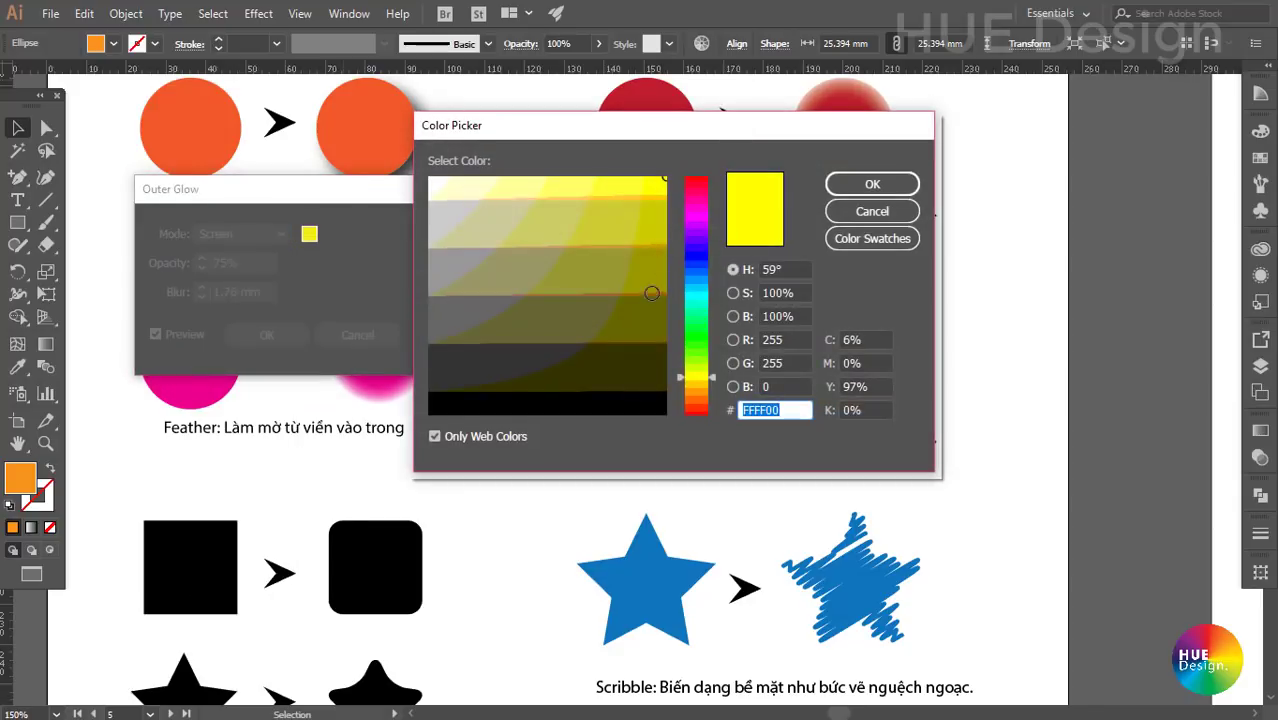
click(646, 316)
click(872, 184)
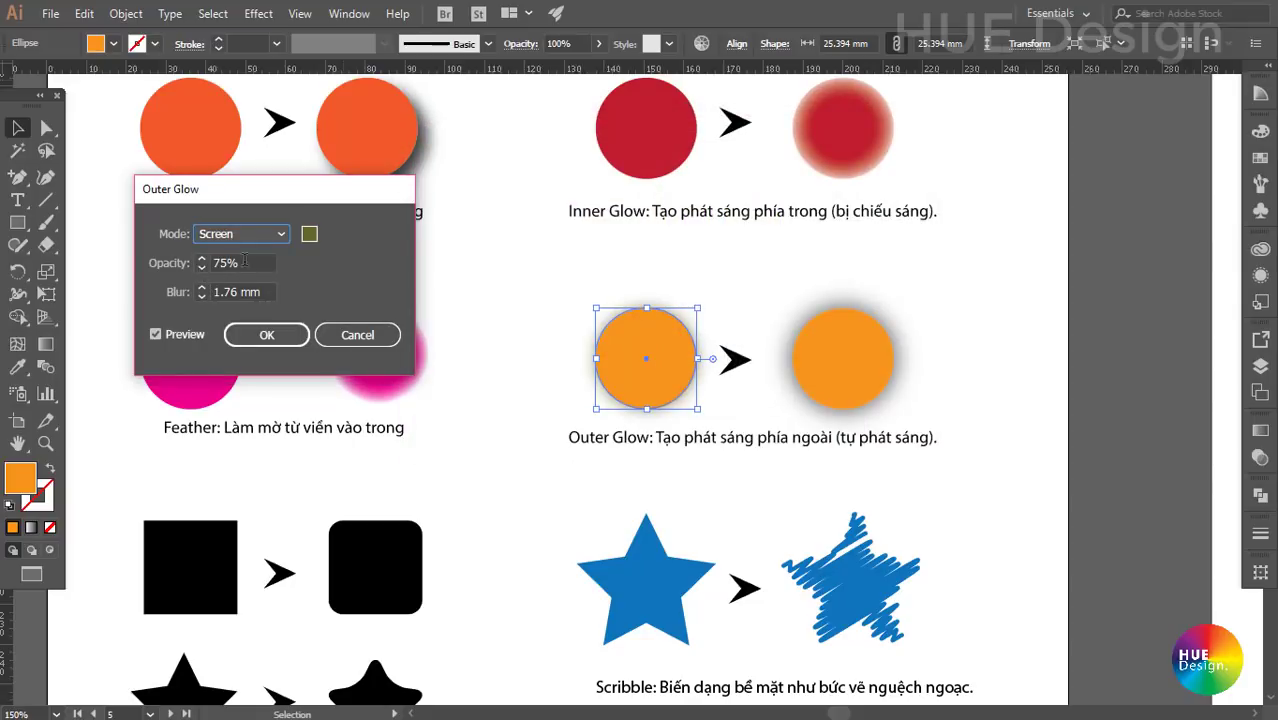
drag(270, 262, 210, 263)
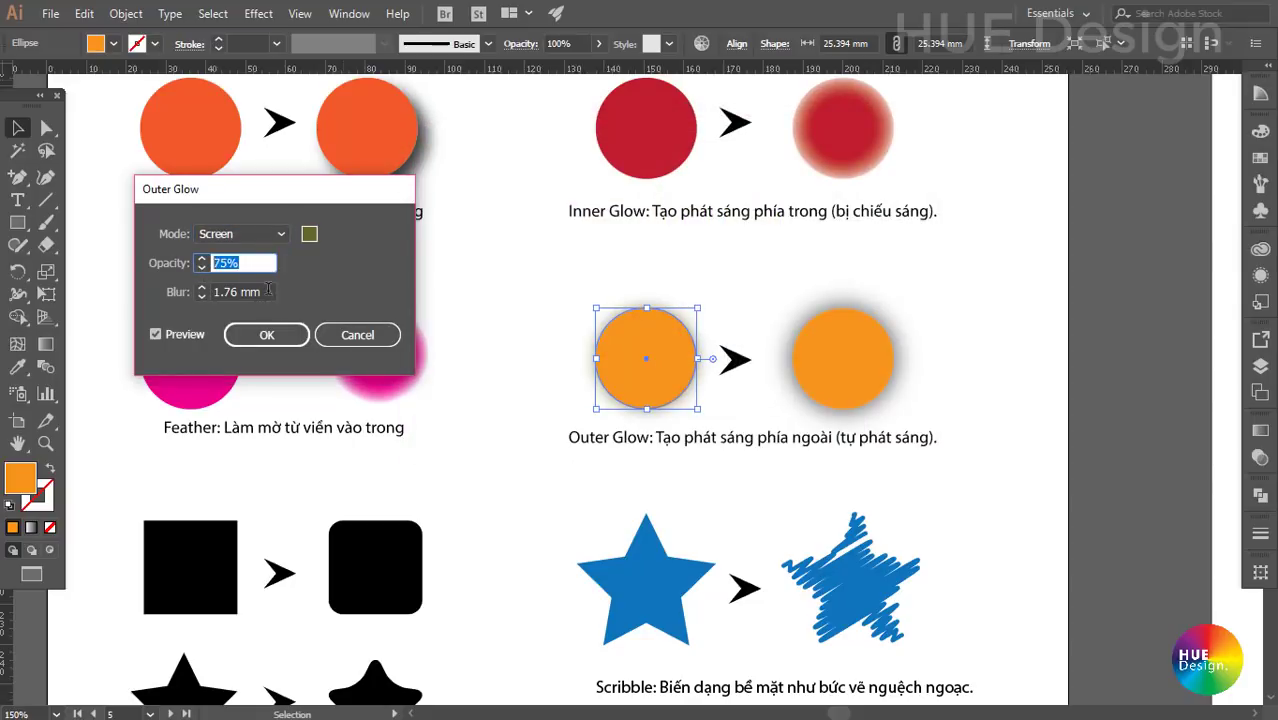
key(Tab)
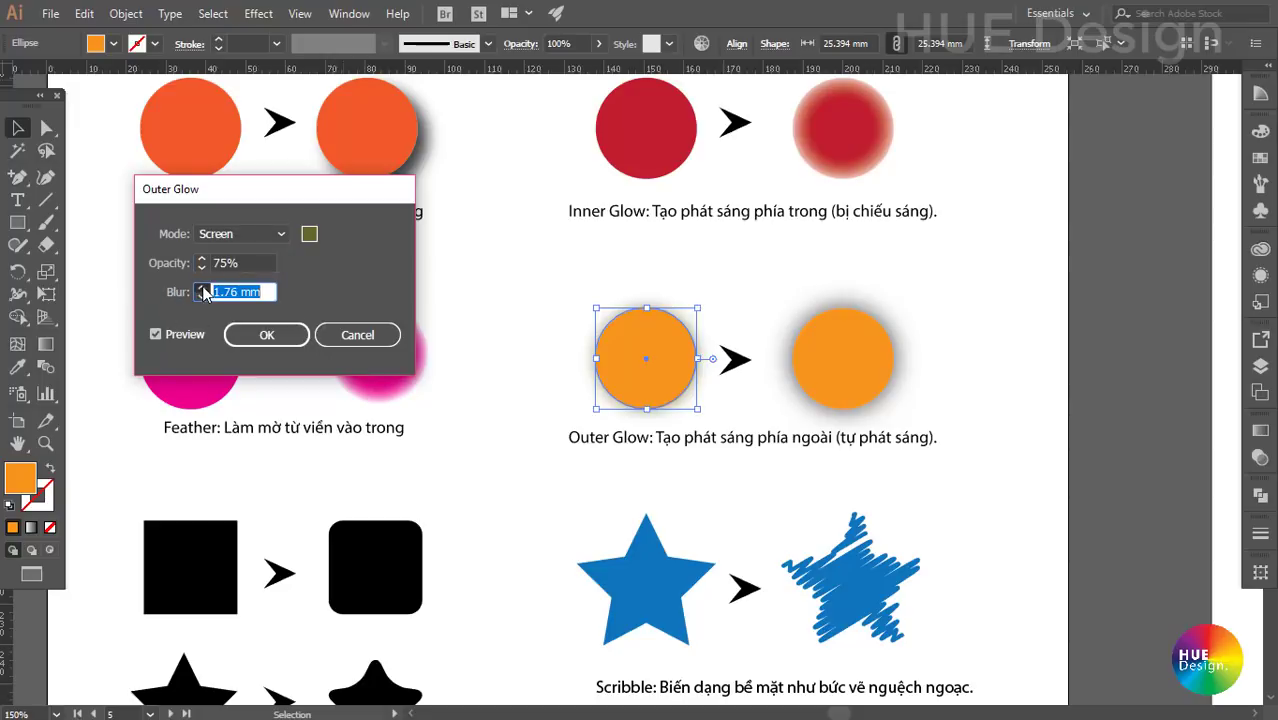
click(201, 296)
text(5)
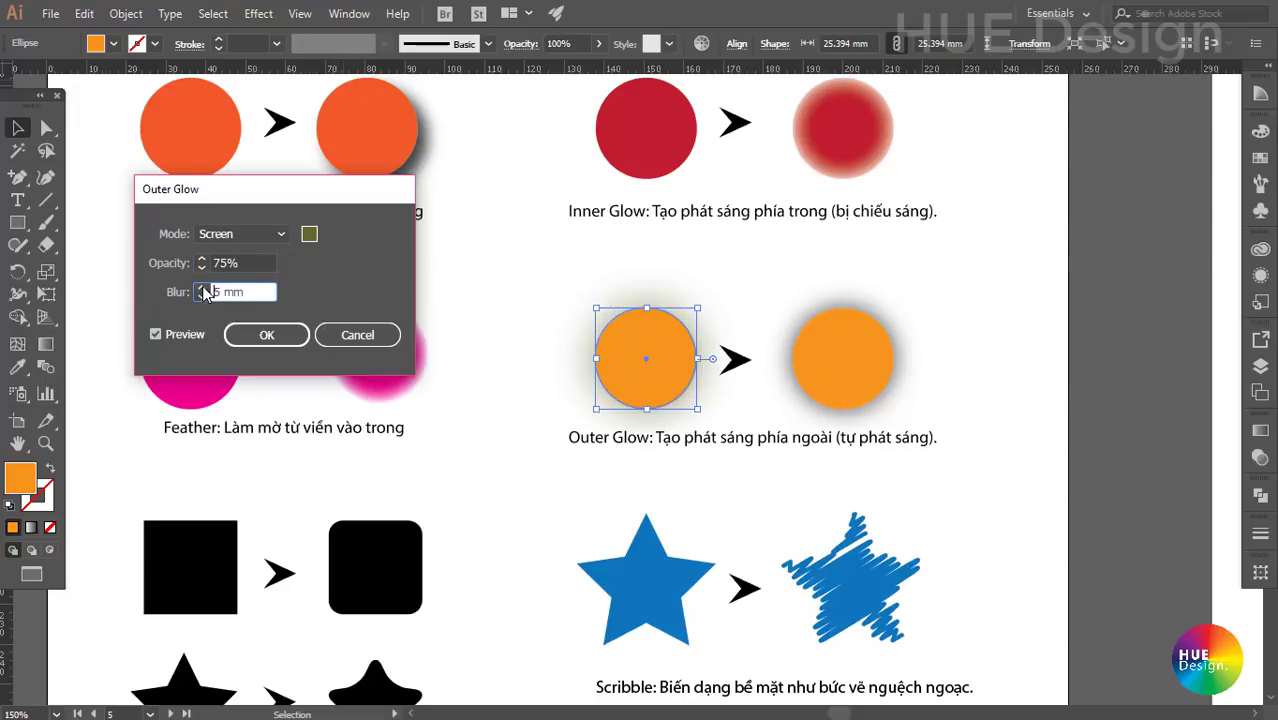
click(202, 290)
click(279, 236)
click(379, 259)
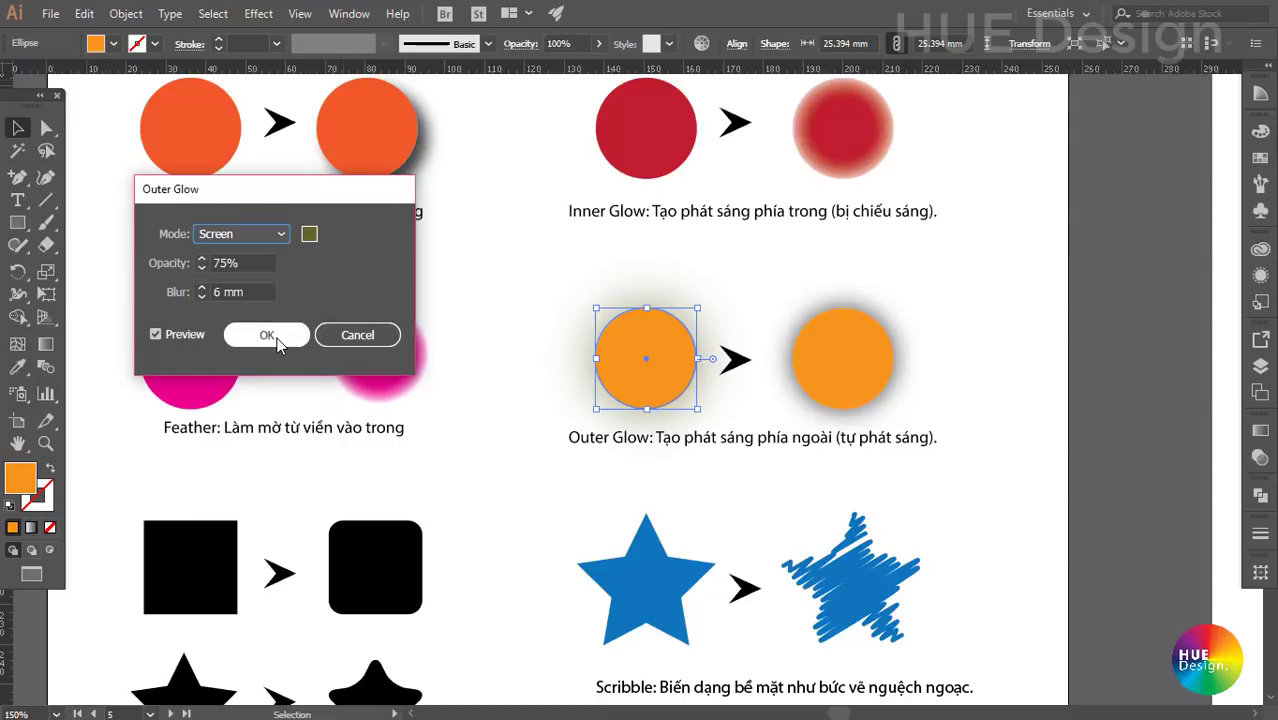
click(372, 338)
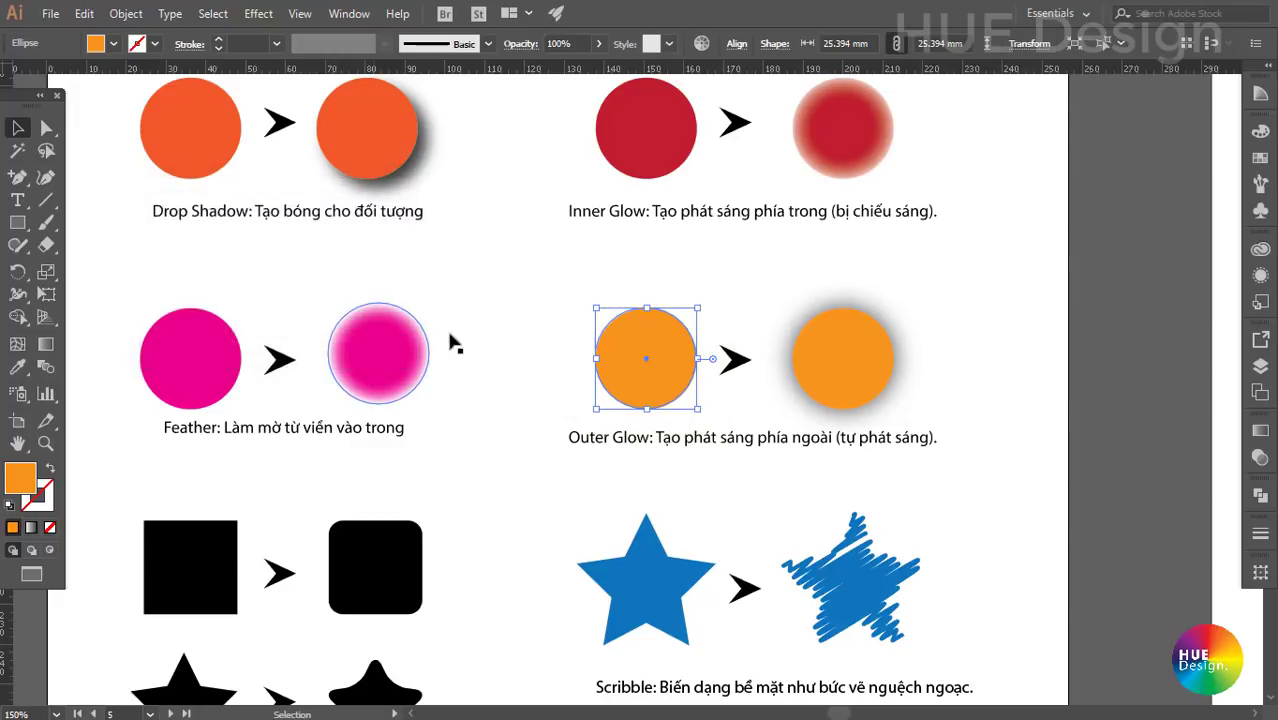
click(954, 375)
click(869, 356)
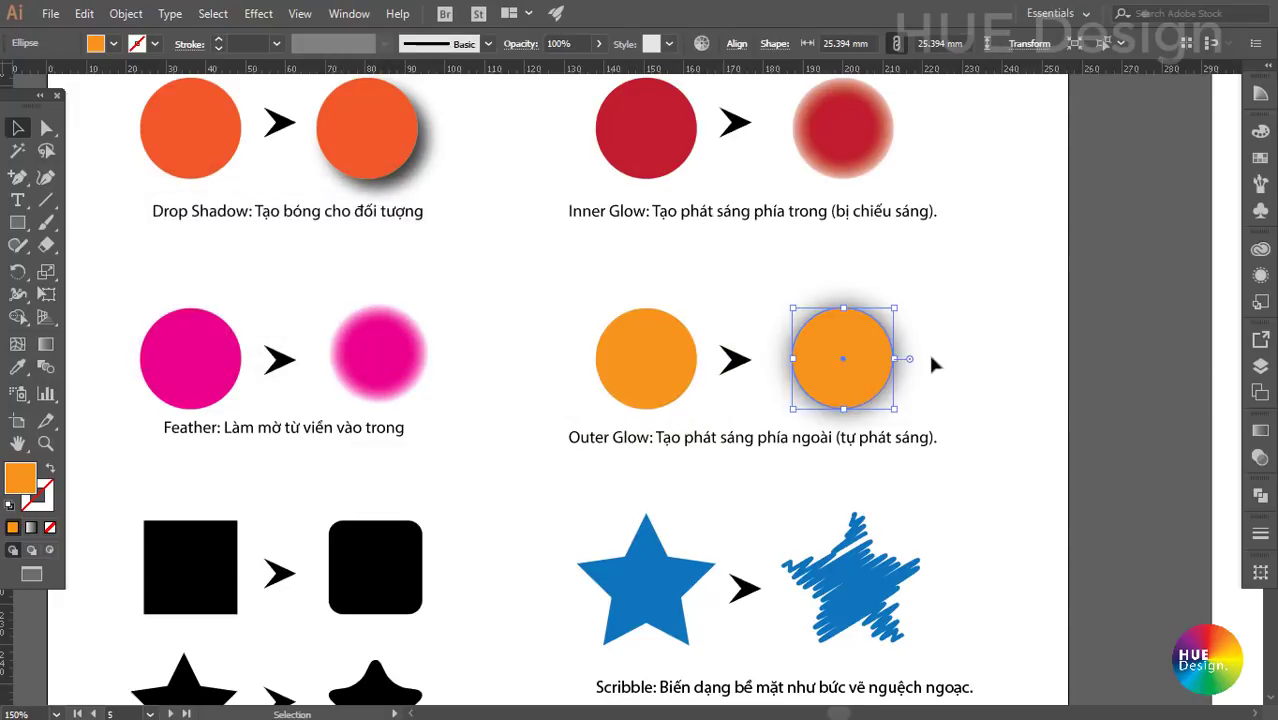
- Check the Inner Glow circle, then scroll down to the Round Corners sample group
scroll(930, 352, up, 1)
scroll(893, 375, up, 3)
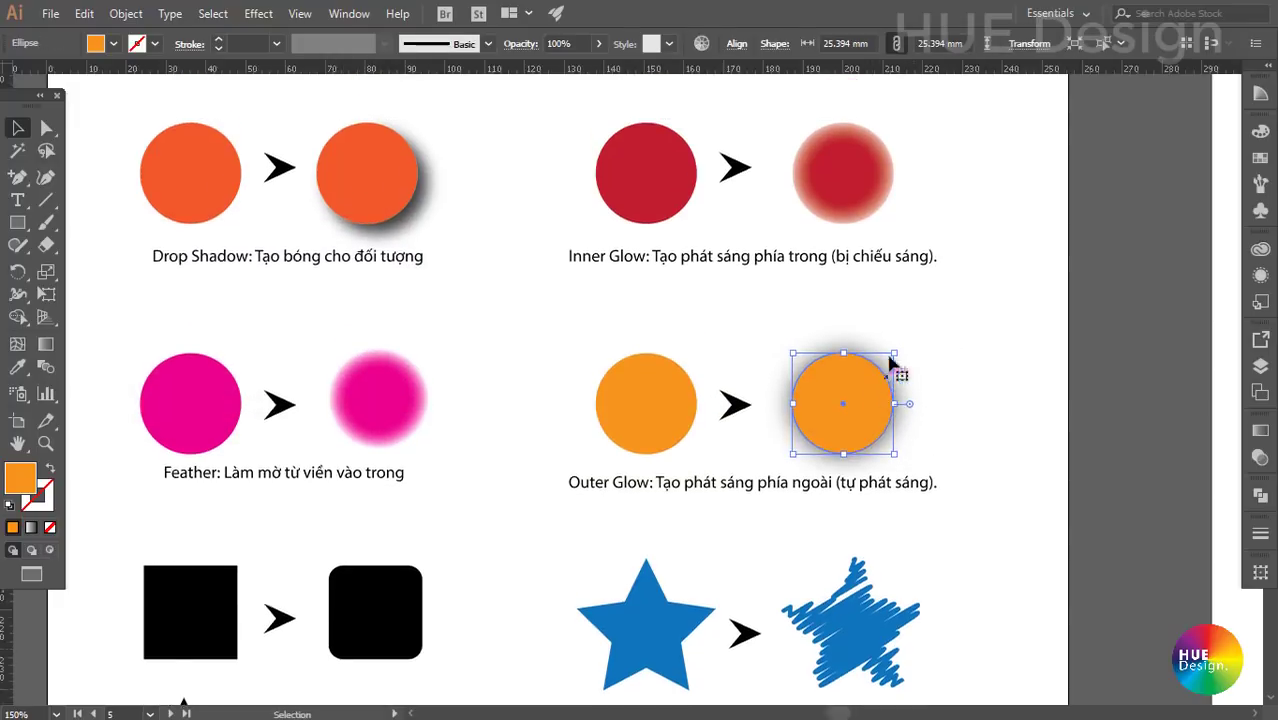
click(855, 250)
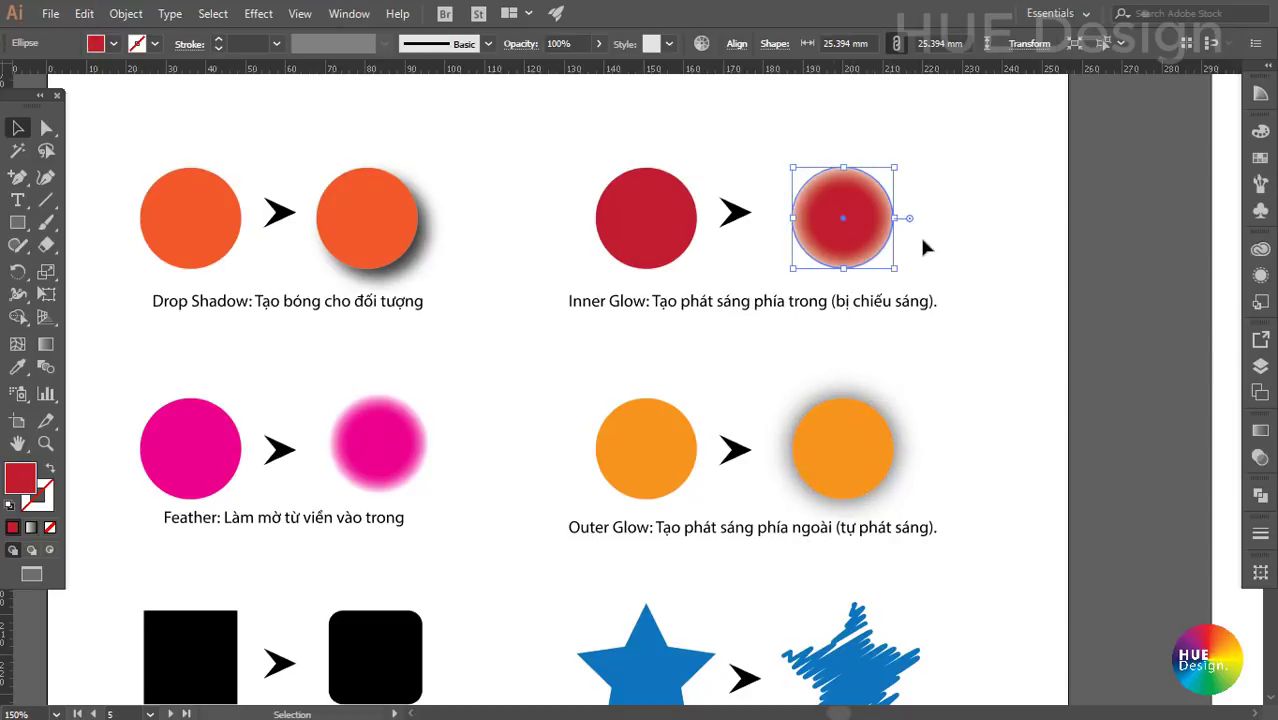
click(954, 299)
scroll(985, 383, down, 4)
scroll(979, 369, down, 10)
scroll(673, 374, down, 3)
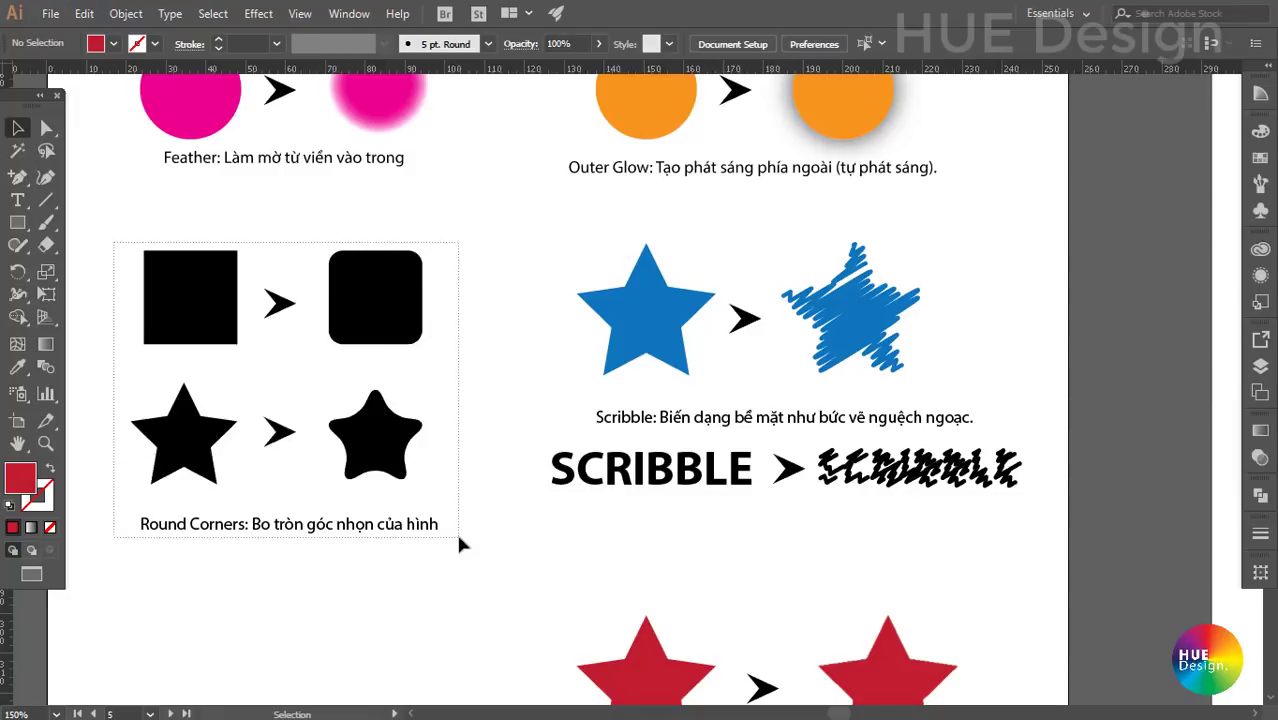
drag(117, 263, 456, 532)
click(484, 495)
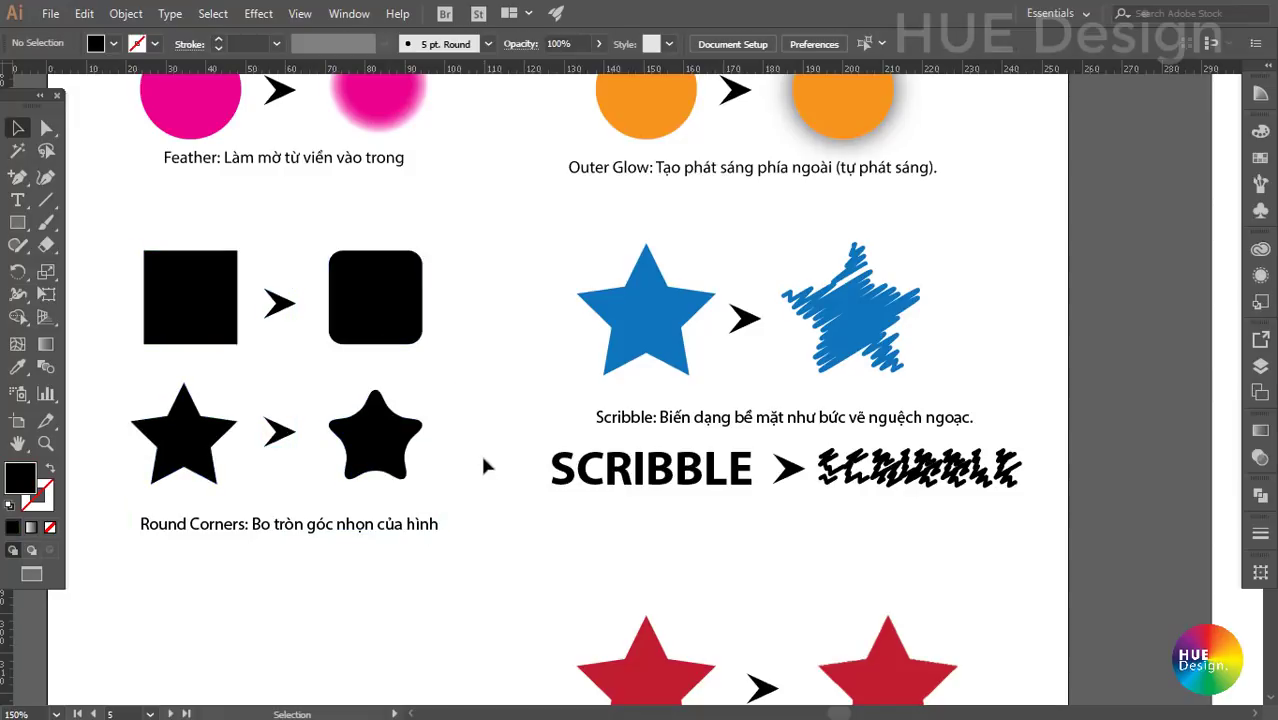
- Select the left black square and preview Effect > Stylize > Round Corners on it
click(185, 298)
click(258, 14)
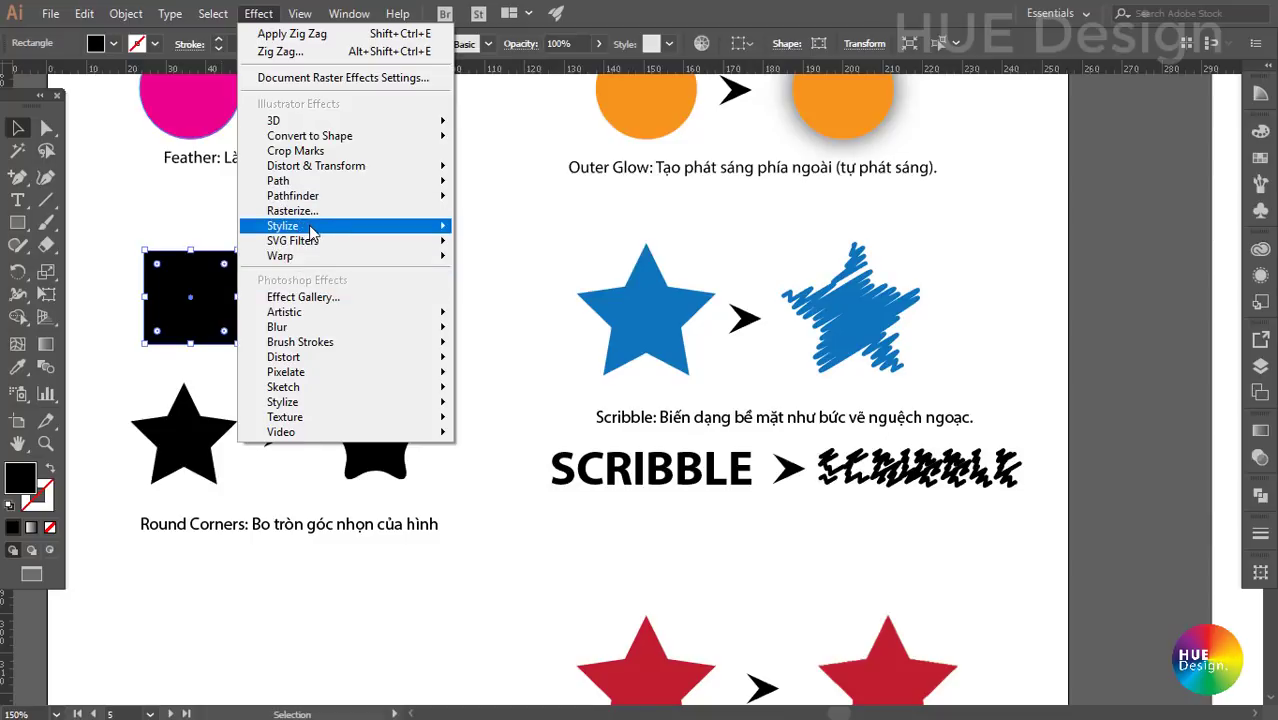
mouse_move(283, 226)
click(517, 311)
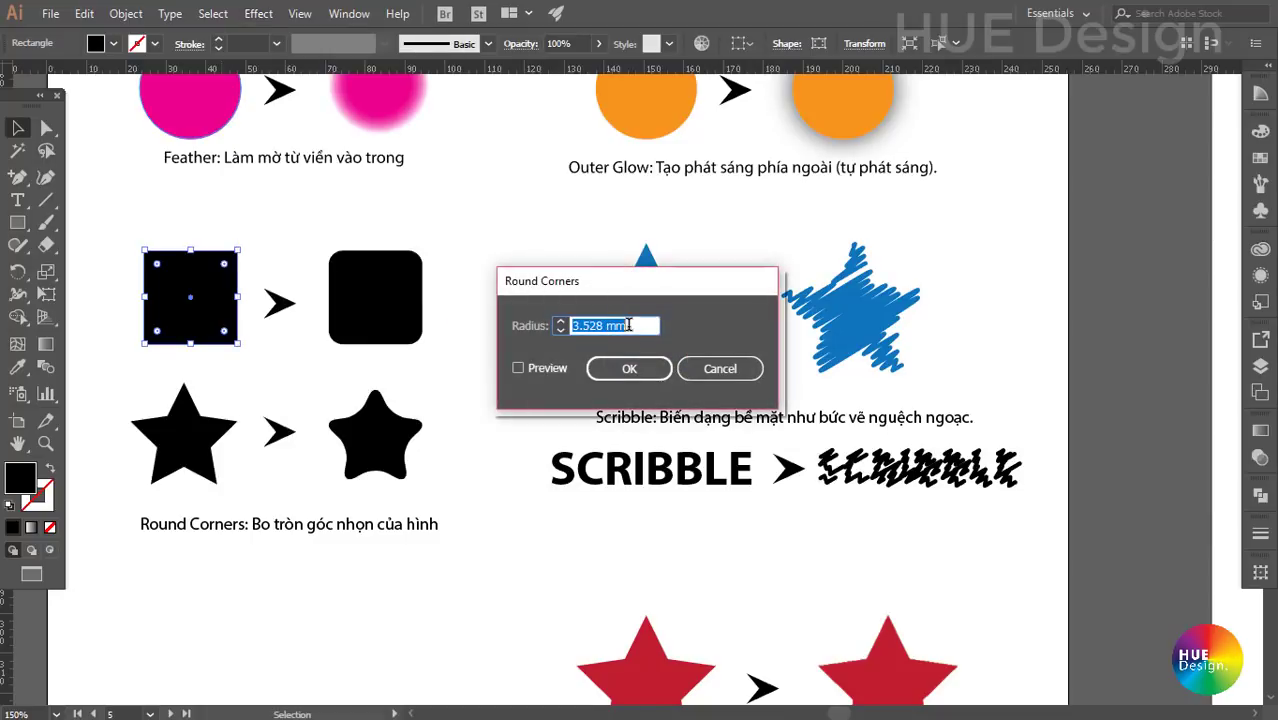
click(541, 369)
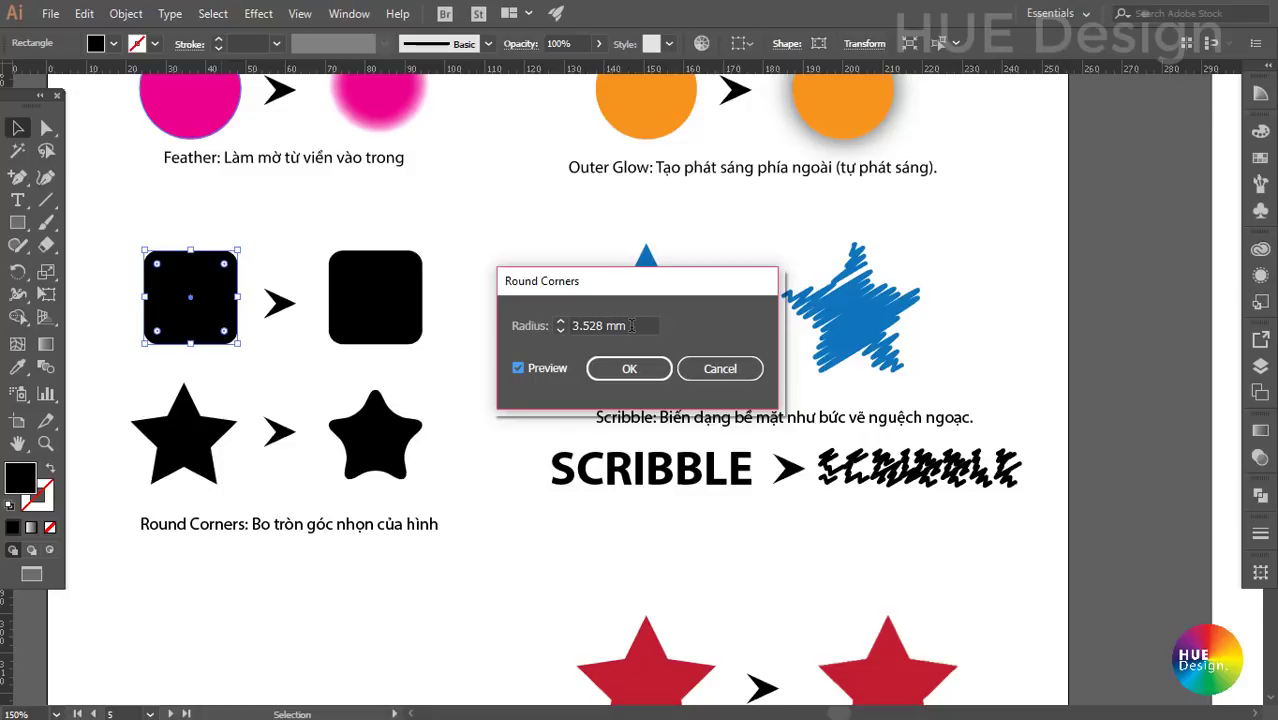
click(636, 325)
- Try a radius of 5, then settle on a 3 corner radius and apply it
drag(648, 325, 485, 320)
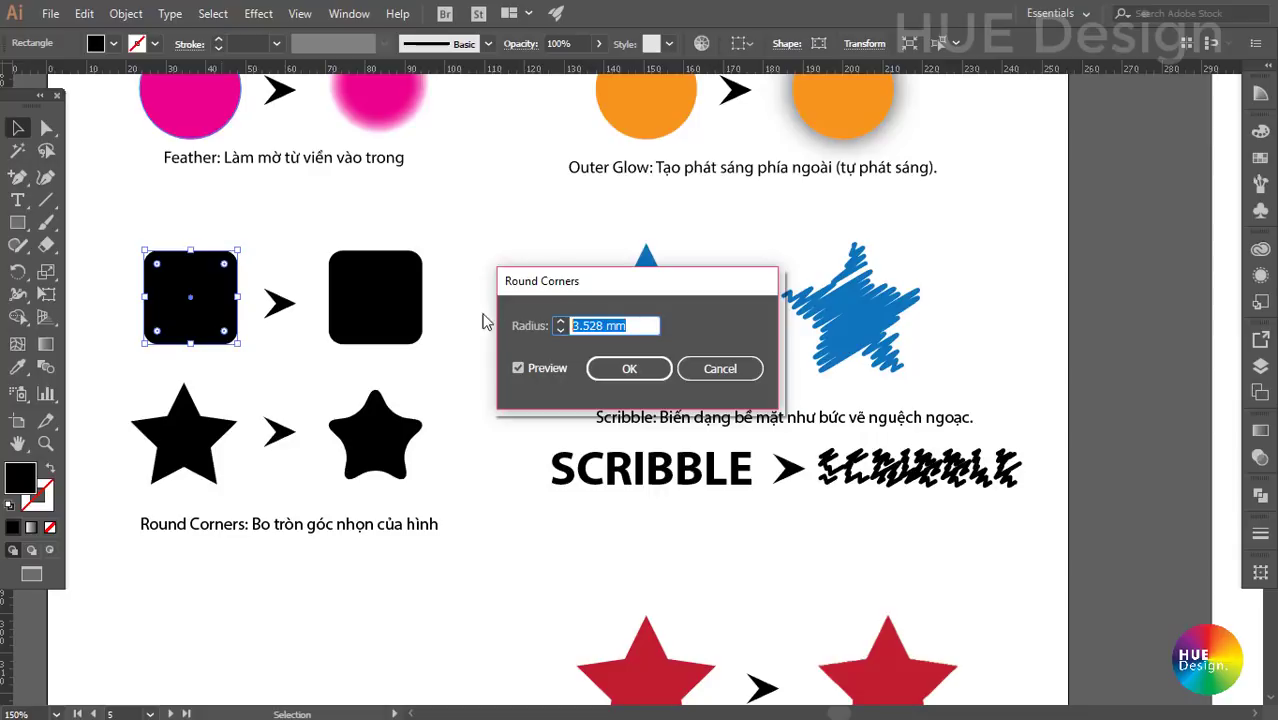
text(5)
key(Tab)
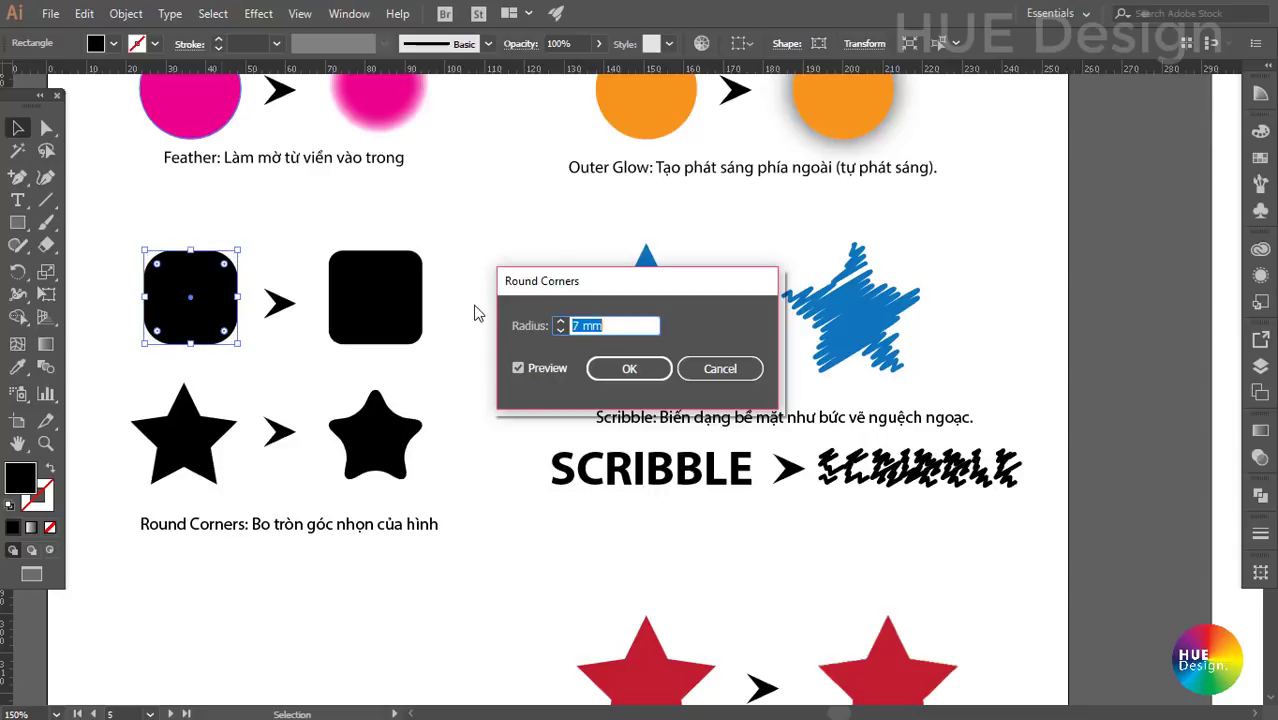
text(3)
key(Tab)
click(613, 372)
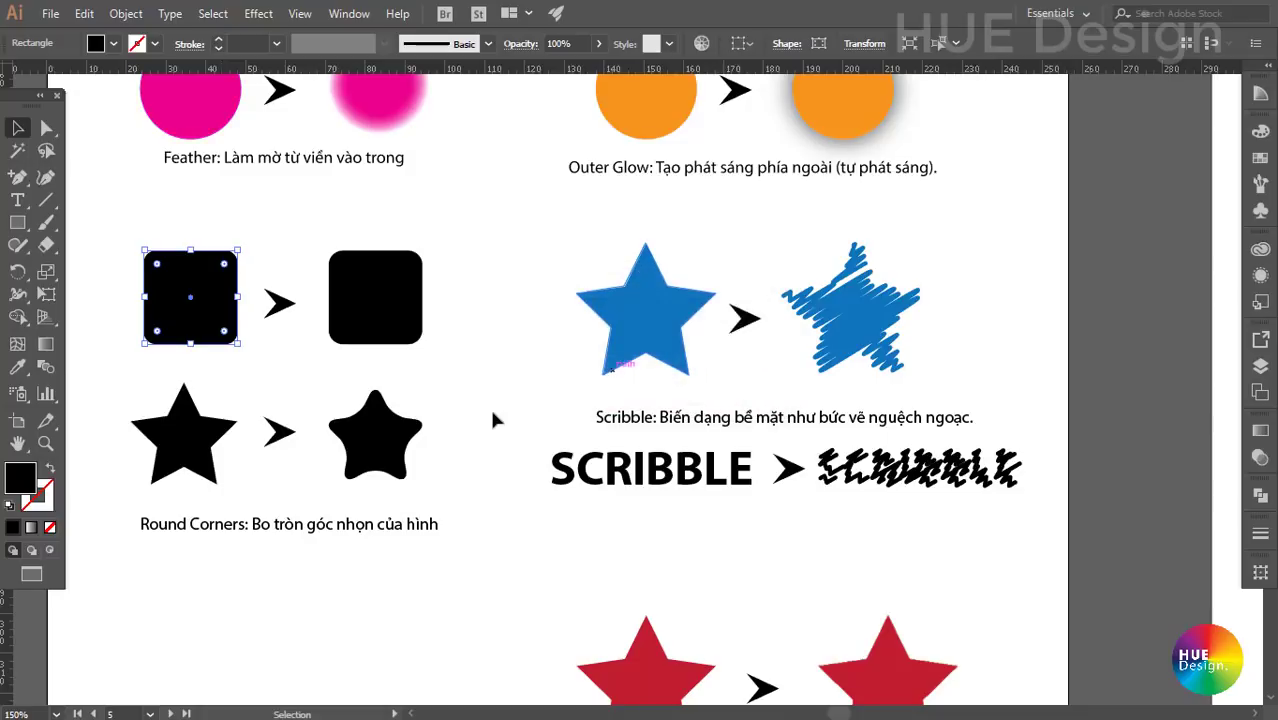
click(489, 405)
click(190, 443)
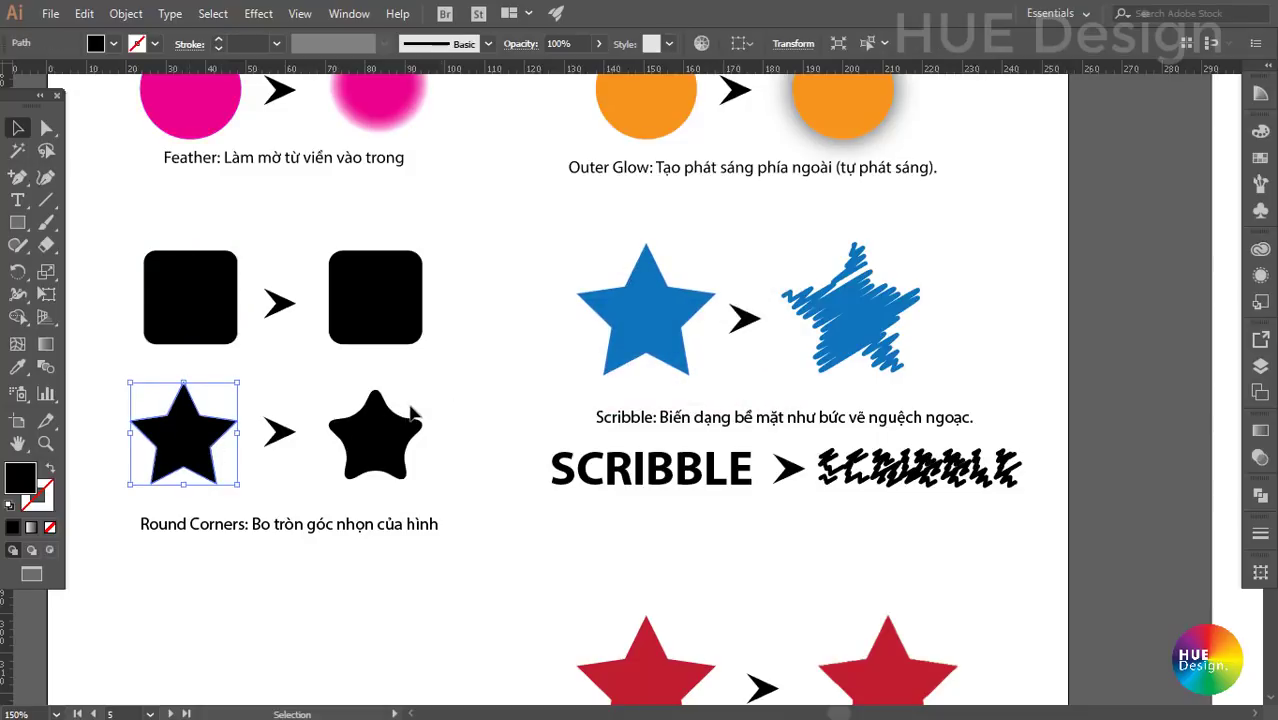
- Select the left blue star and open the Scribble settings beside it
click(585, 354)
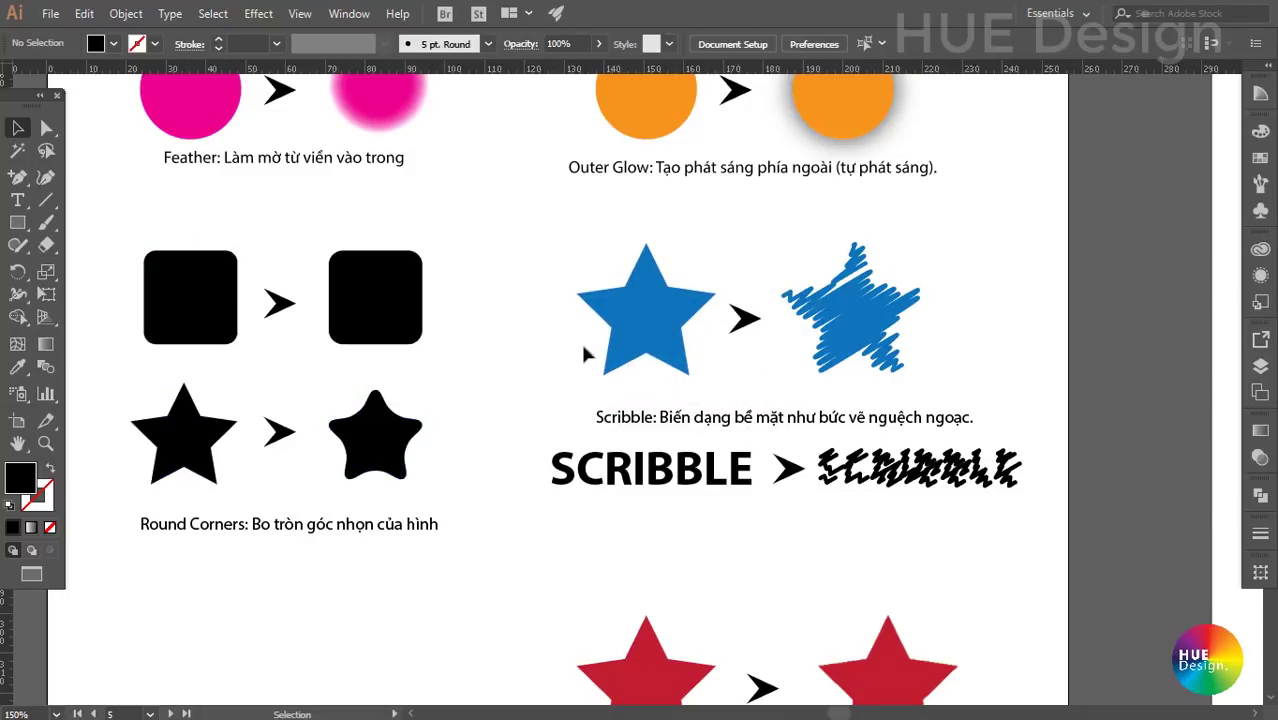
scroll(922, 412, right, 3)
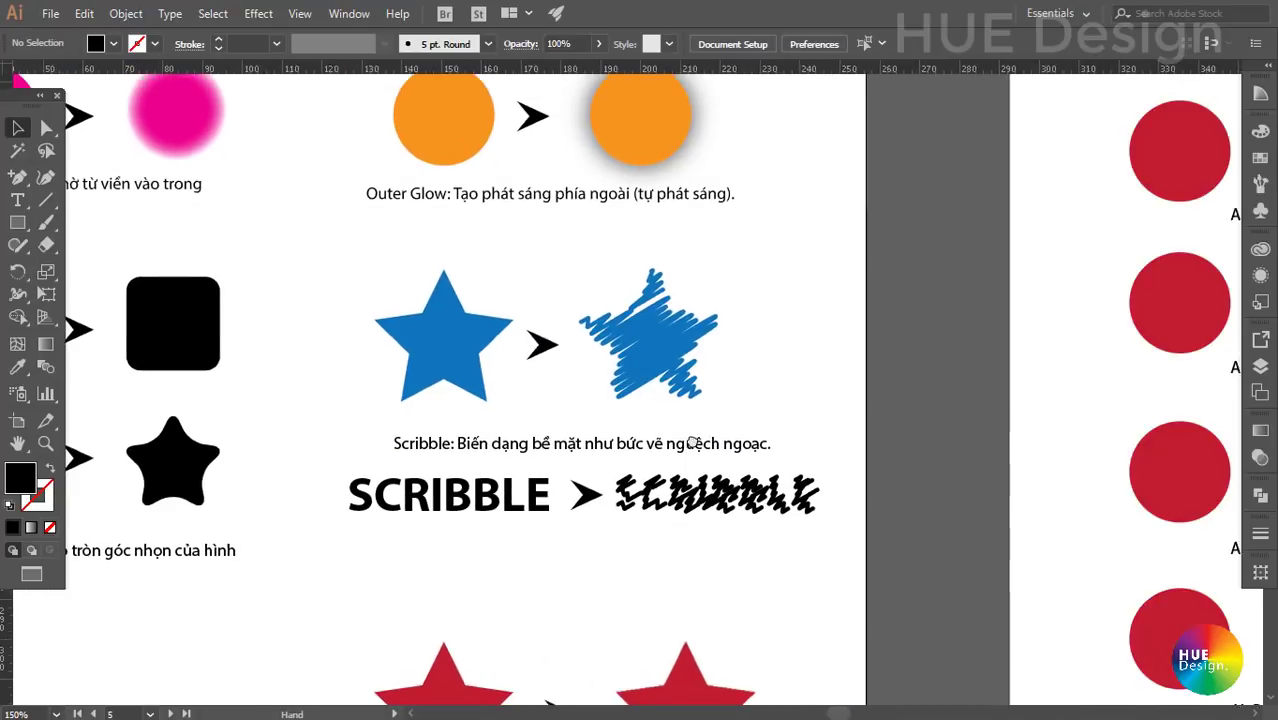
click(440, 348)
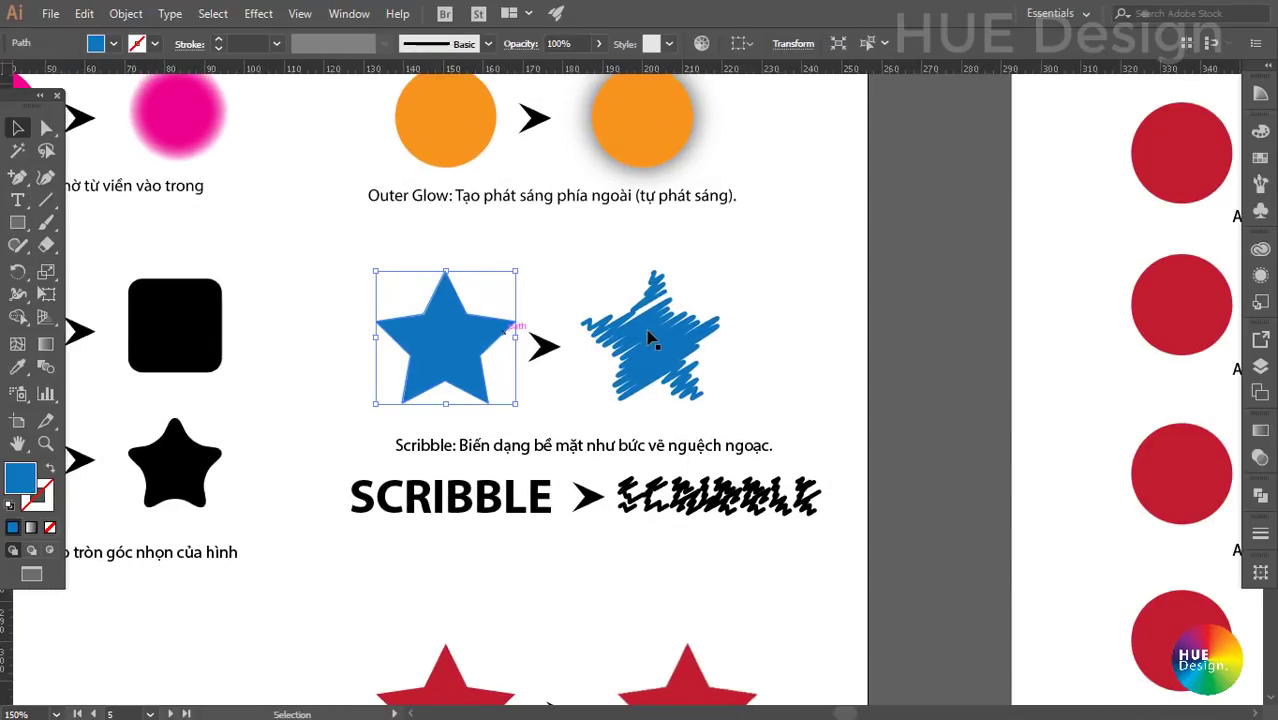
click(822, 342)
click(432, 336)
click(256, 14)
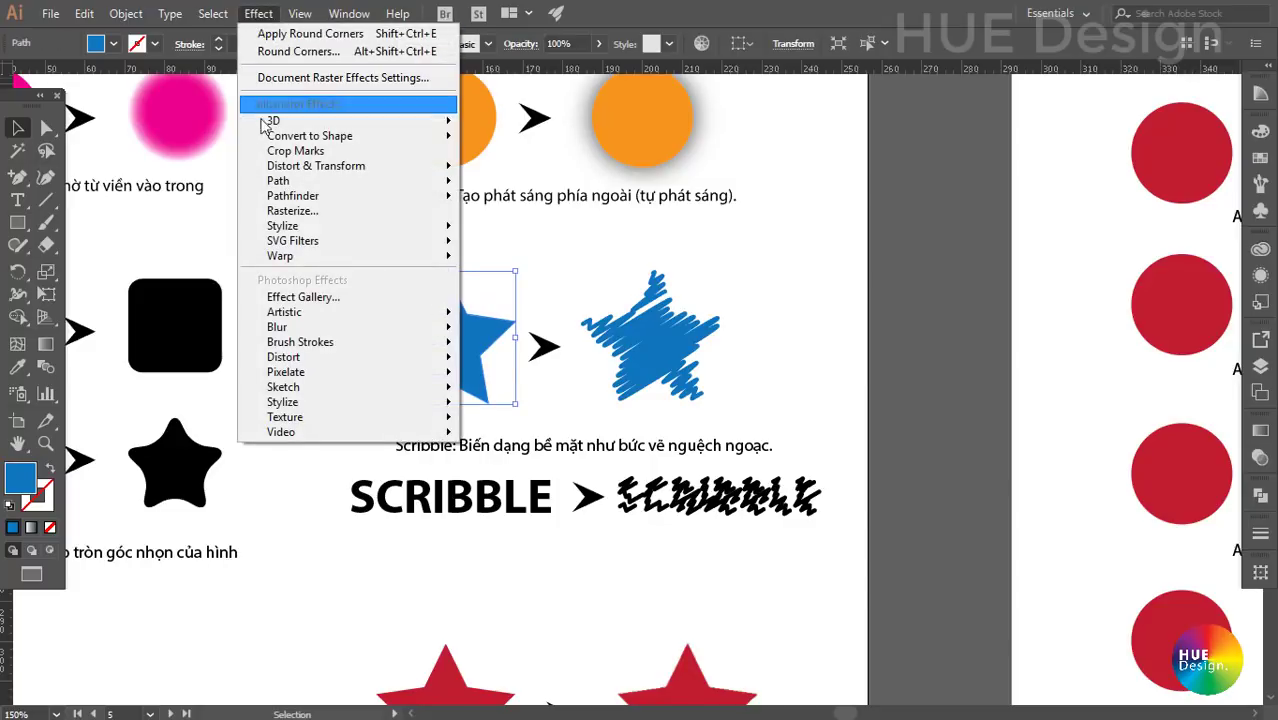
mouse_move(283, 225)
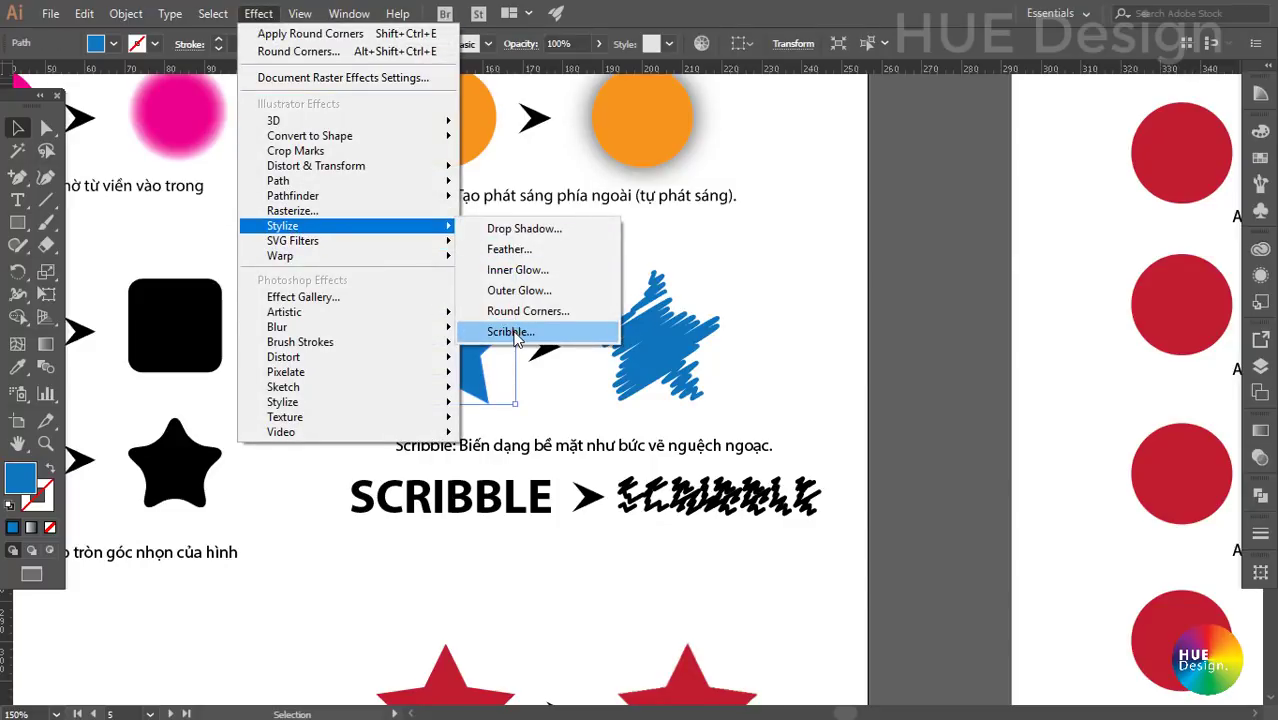
click(510, 331)
drag(317, 101, 977, 103)
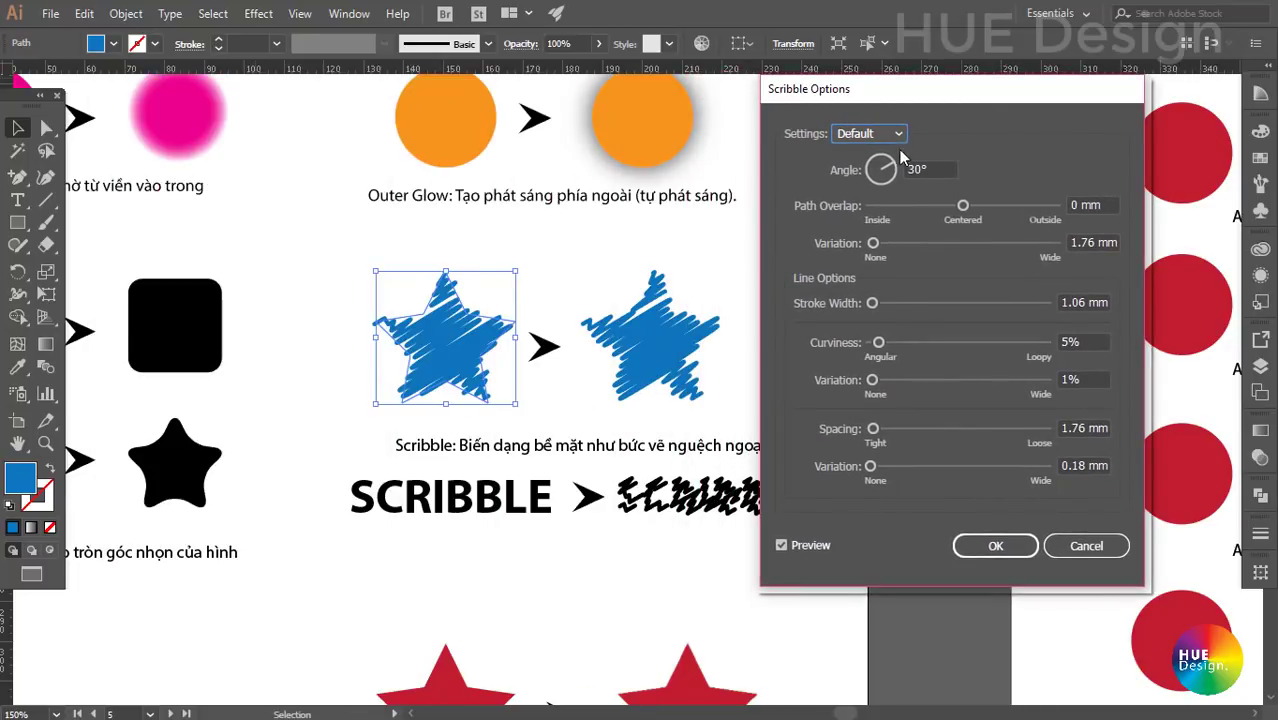
- Preview the Scribble presets from Childlike through Zig-zag, then apply Tight to the star
click(899, 136)
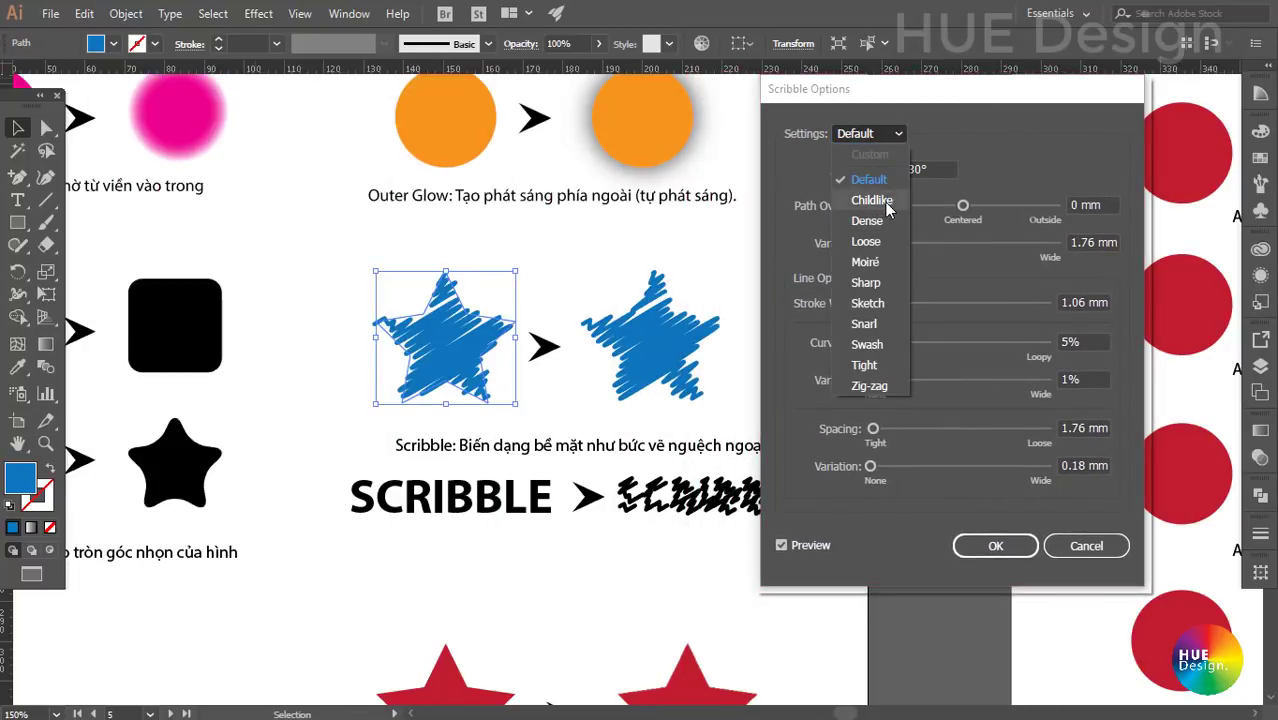
click(886, 203)
click(893, 133)
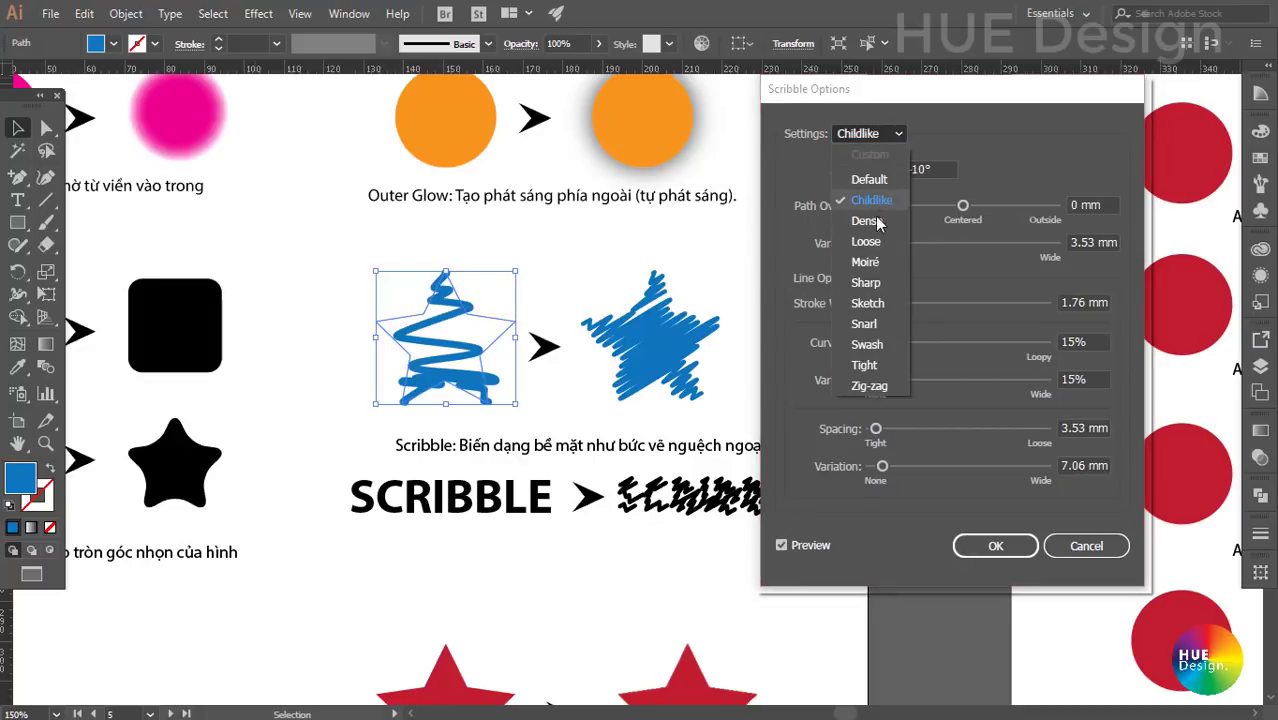
click(880, 204)
click(893, 133)
click(887, 170)
click(897, 136)
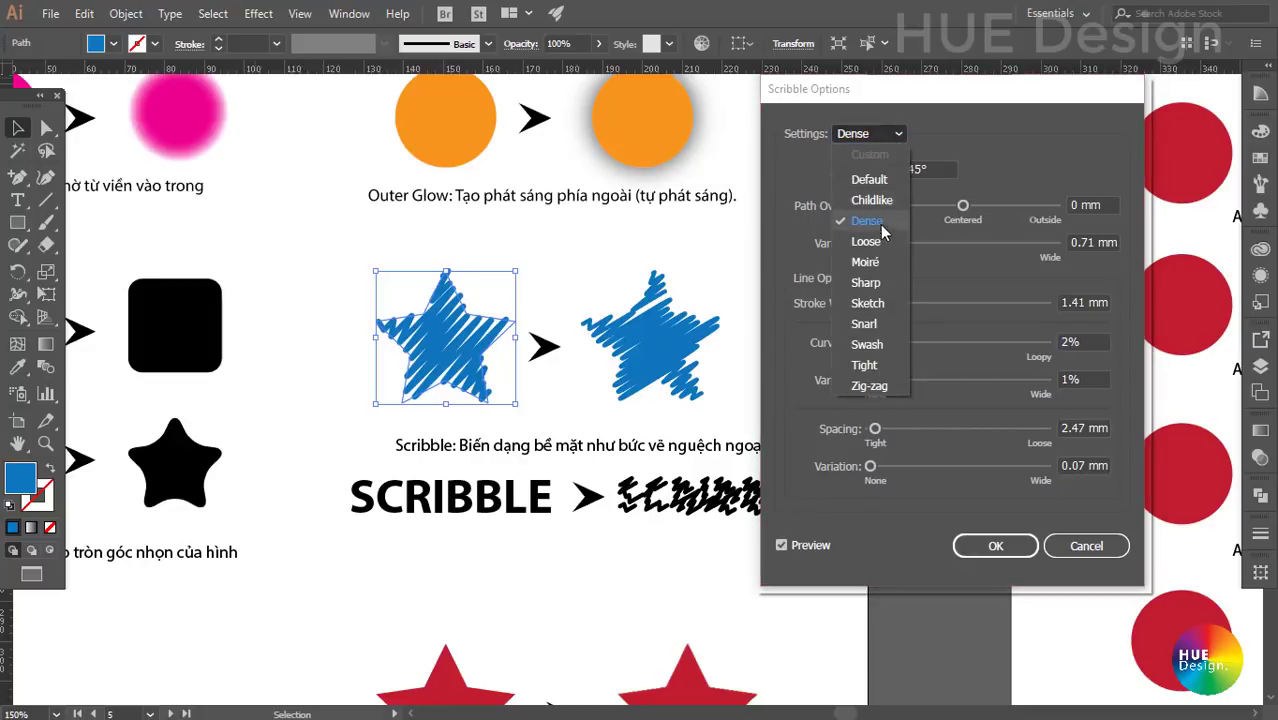
click(866, 241)
click(880, 134)
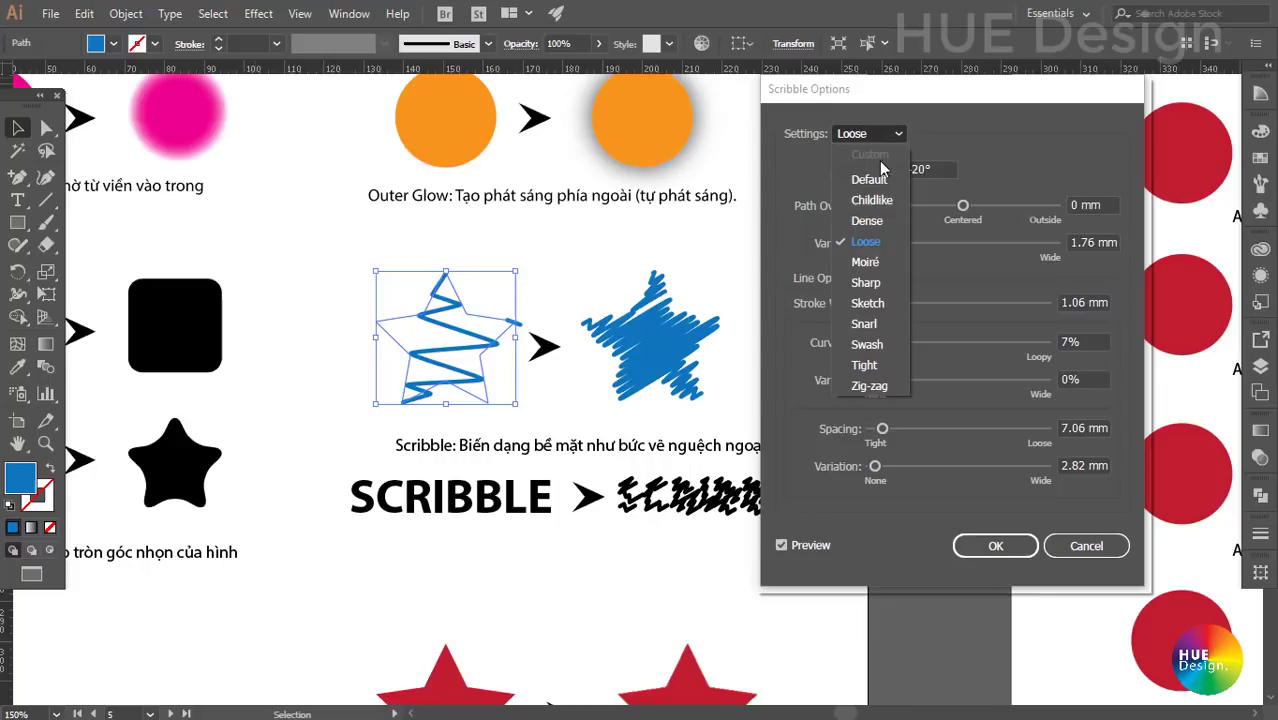
click(866, 263)
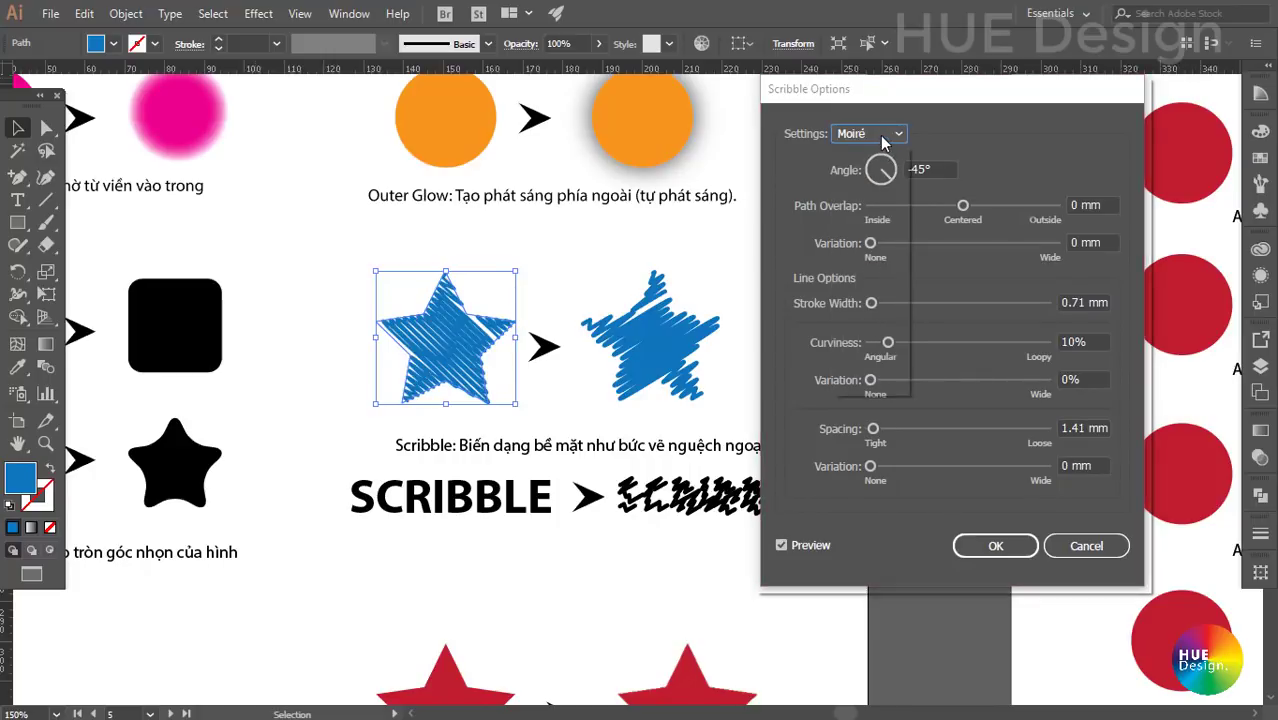
click(880, 136)
click(870, 284)
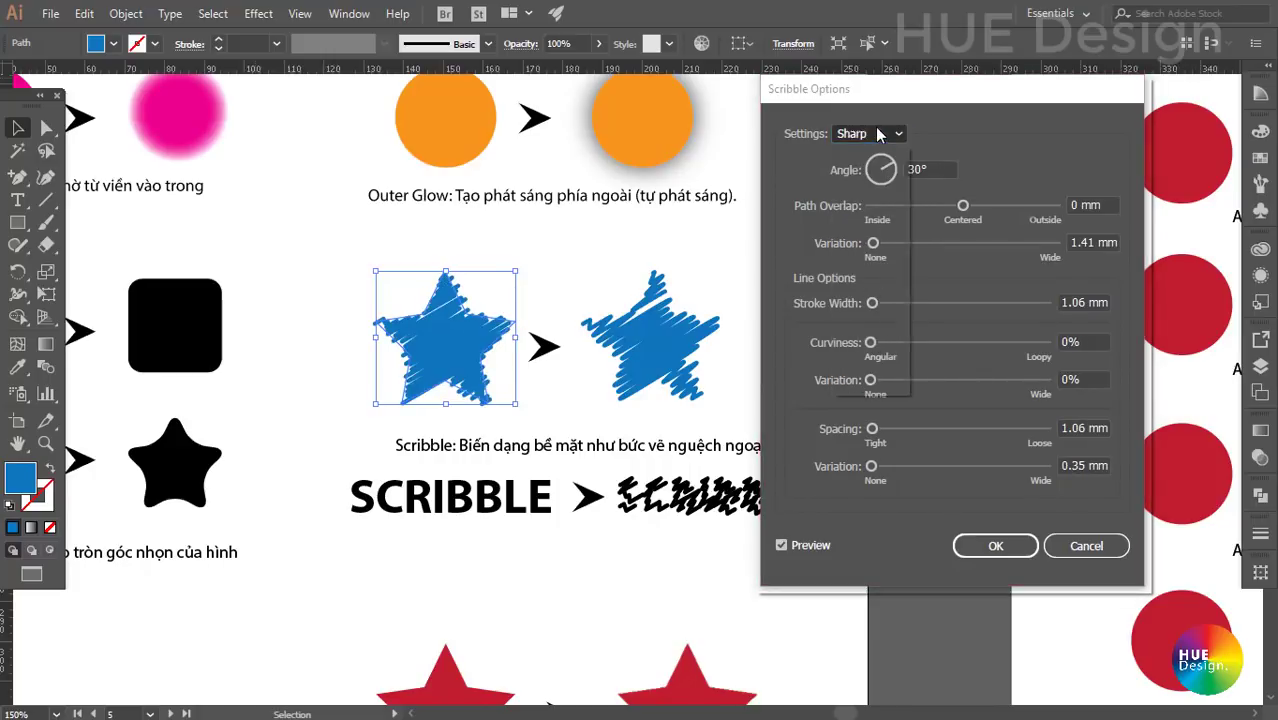
click(875, 136)
click(868, 304)
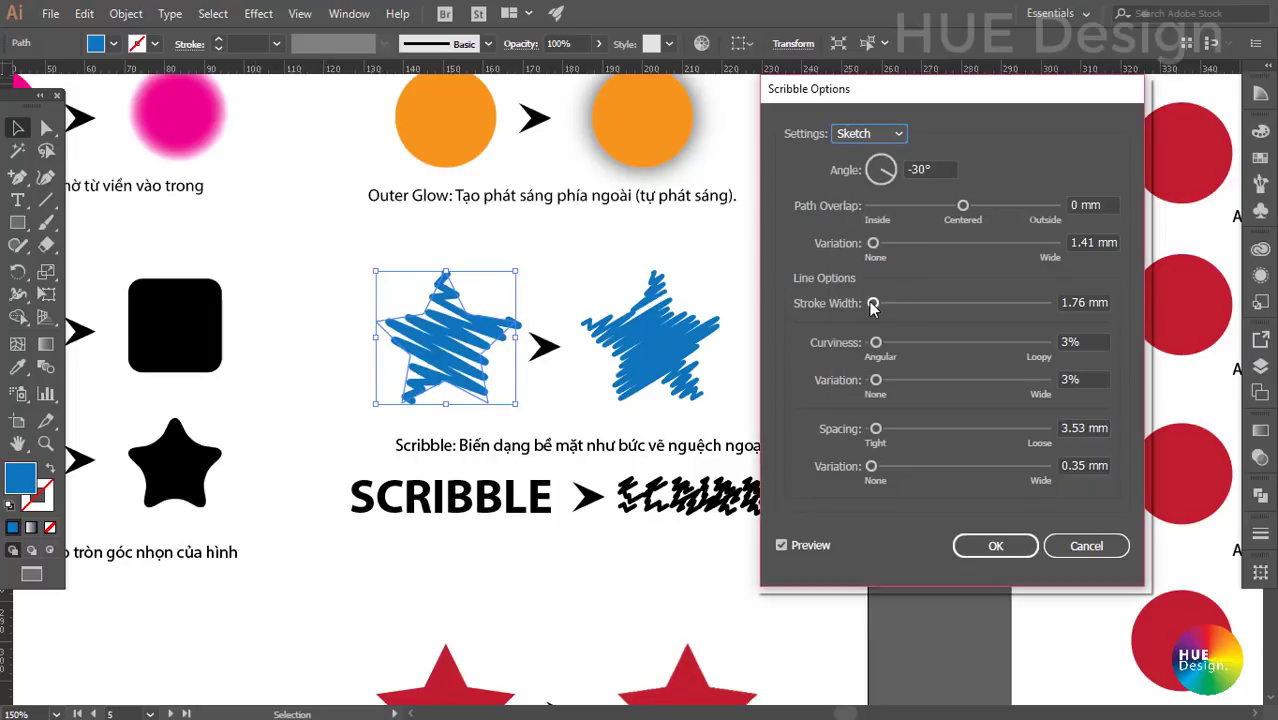
click(878, 138)
click(866, 322)
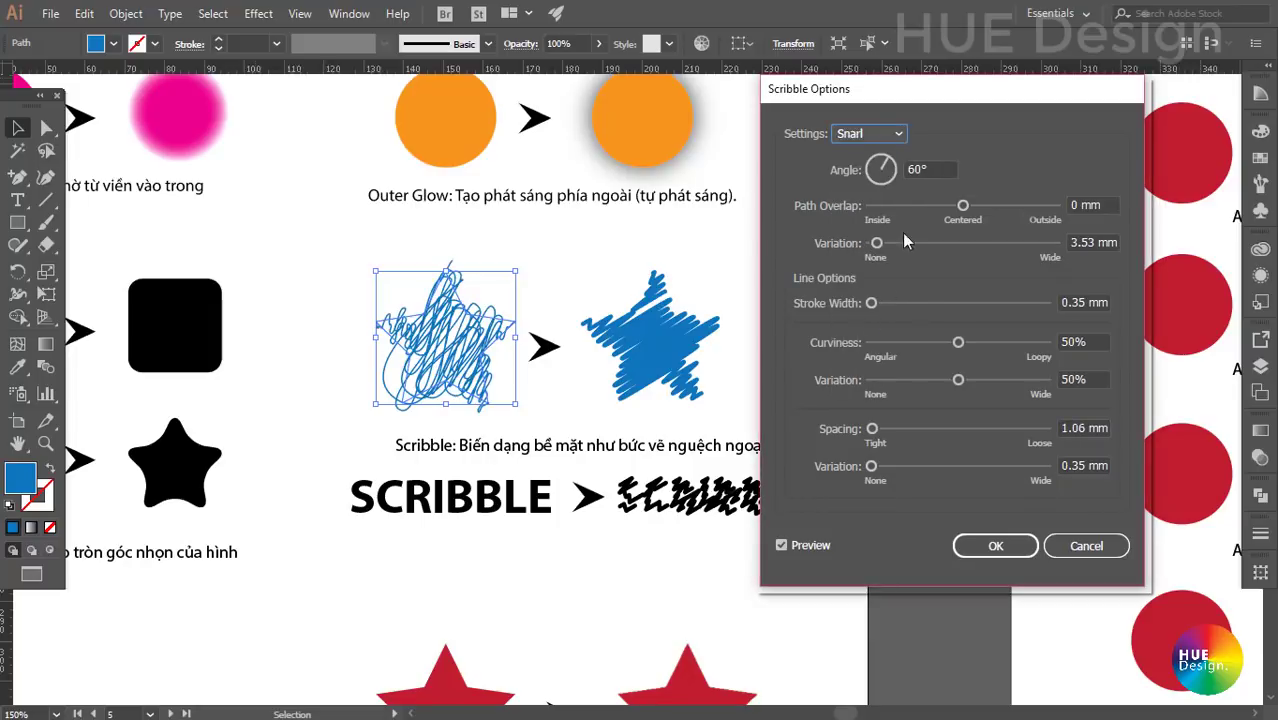
click(890, 138)
click(868, 348)
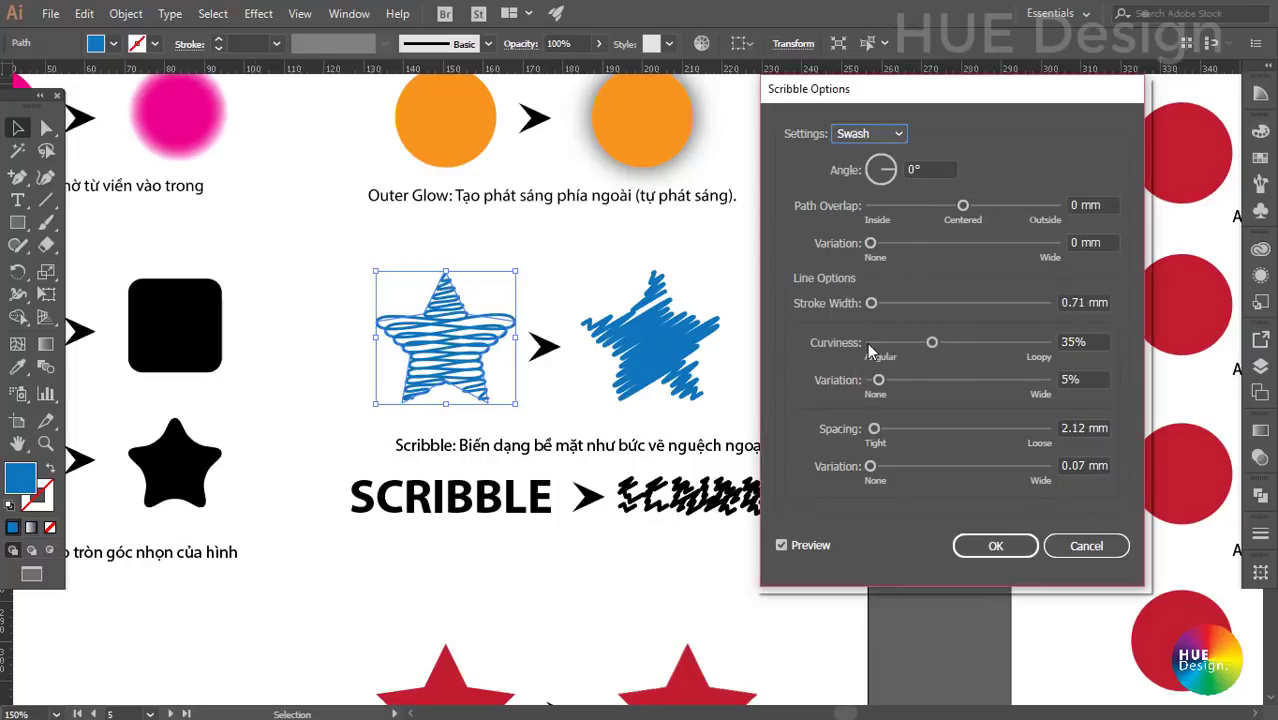
click(870, 135)
click(866, 364)
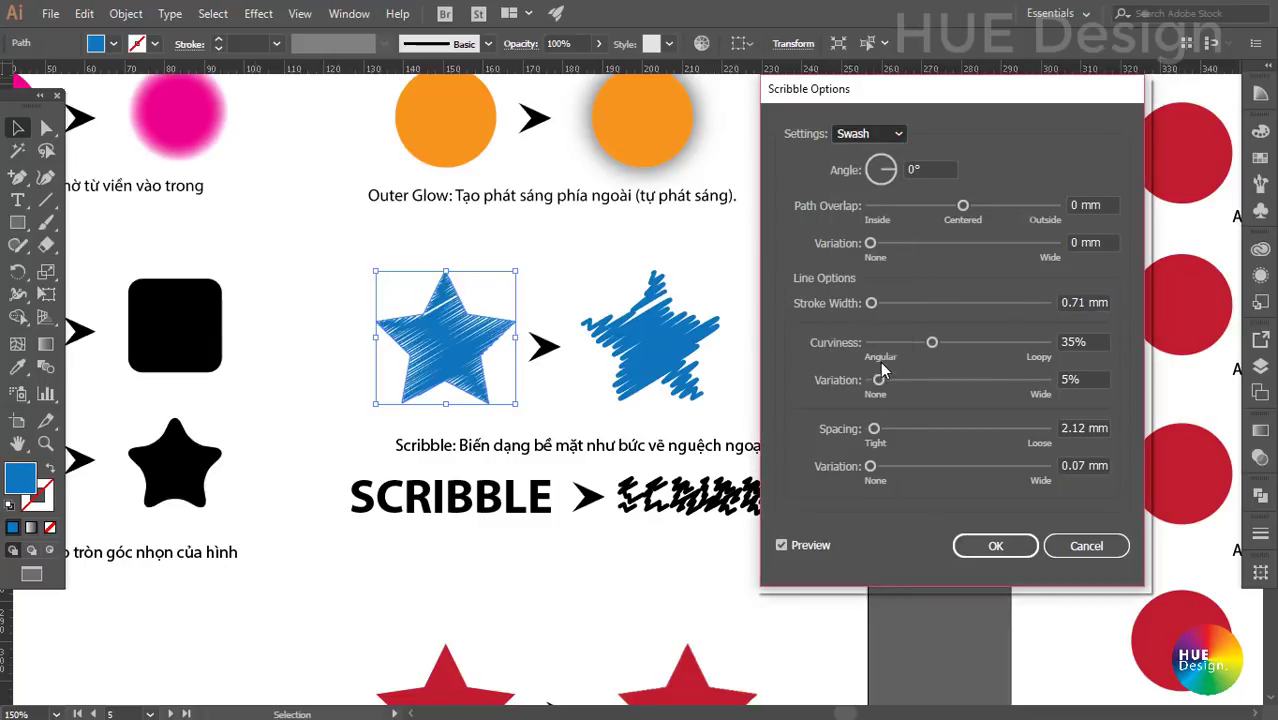
click(876, 140)
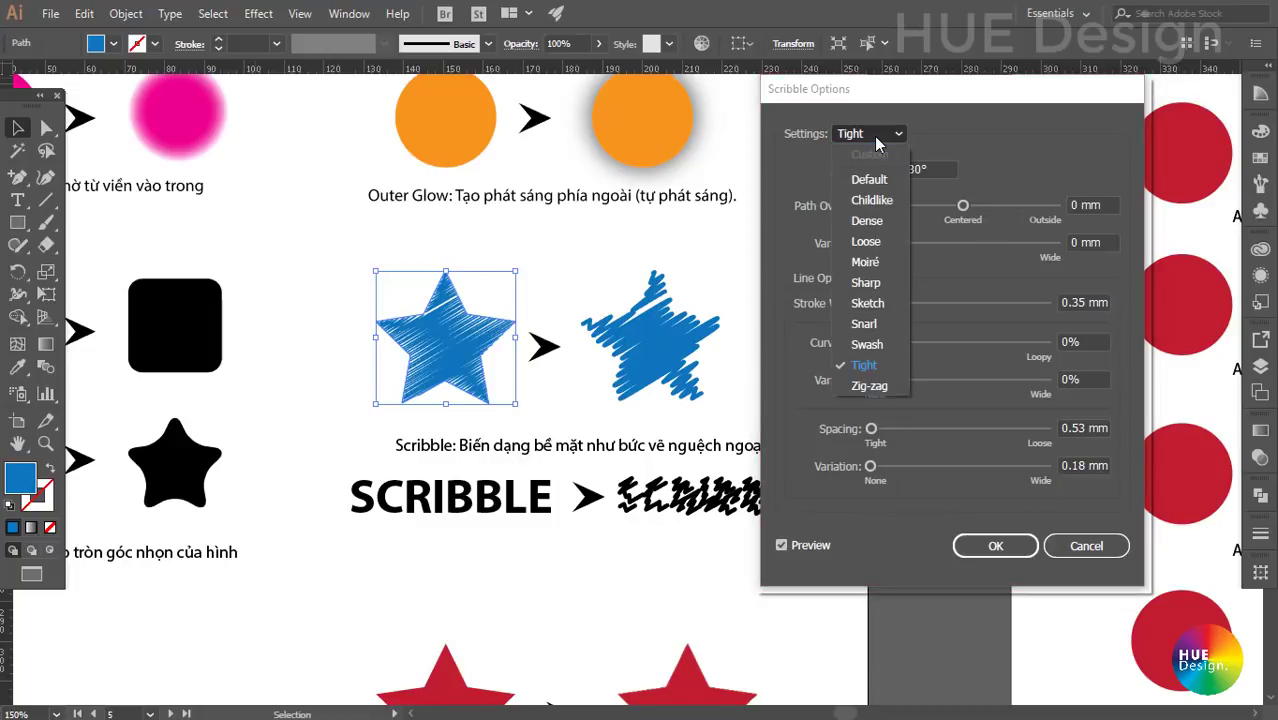
click(878, 388)
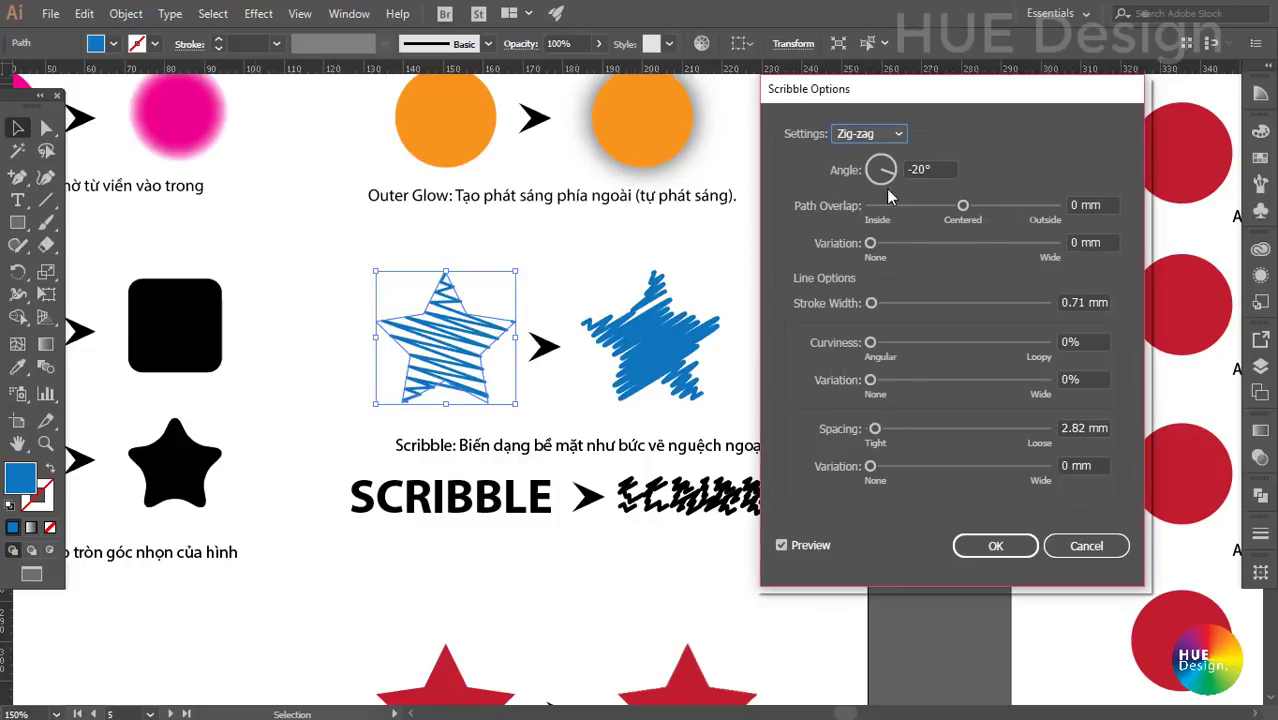
click(886, 138)
click(860, 366)
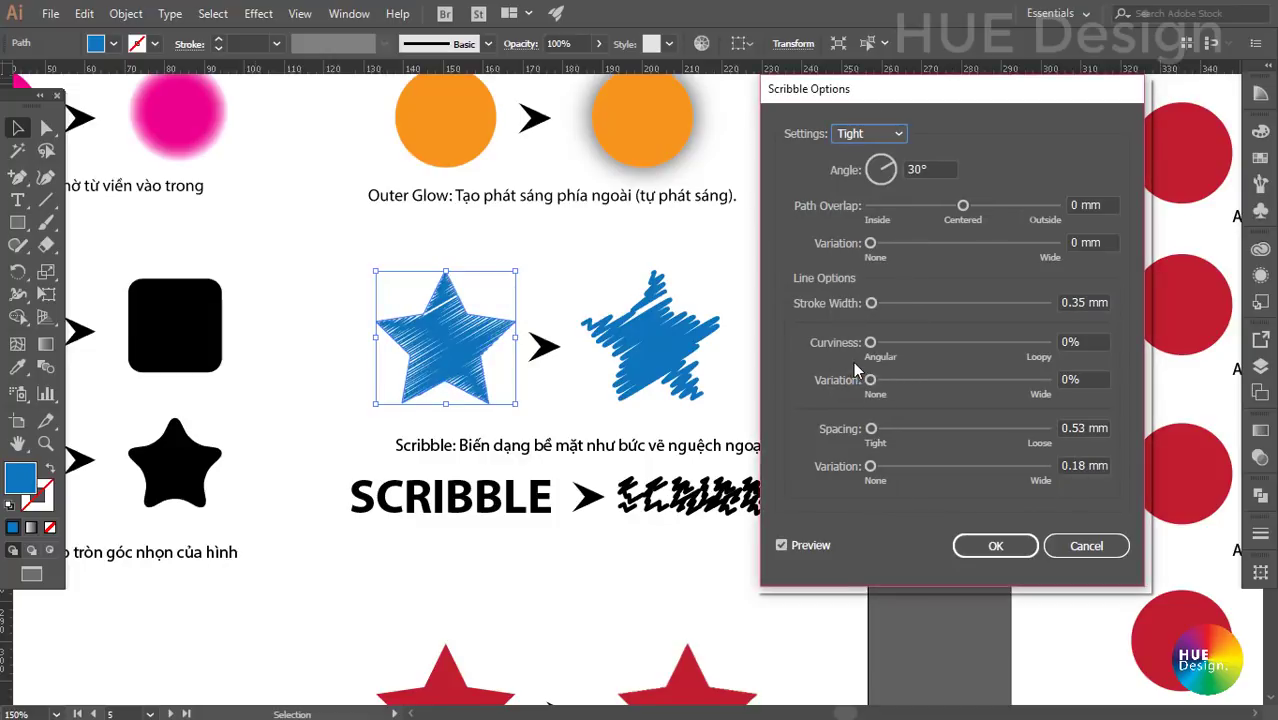
click(990, 548)
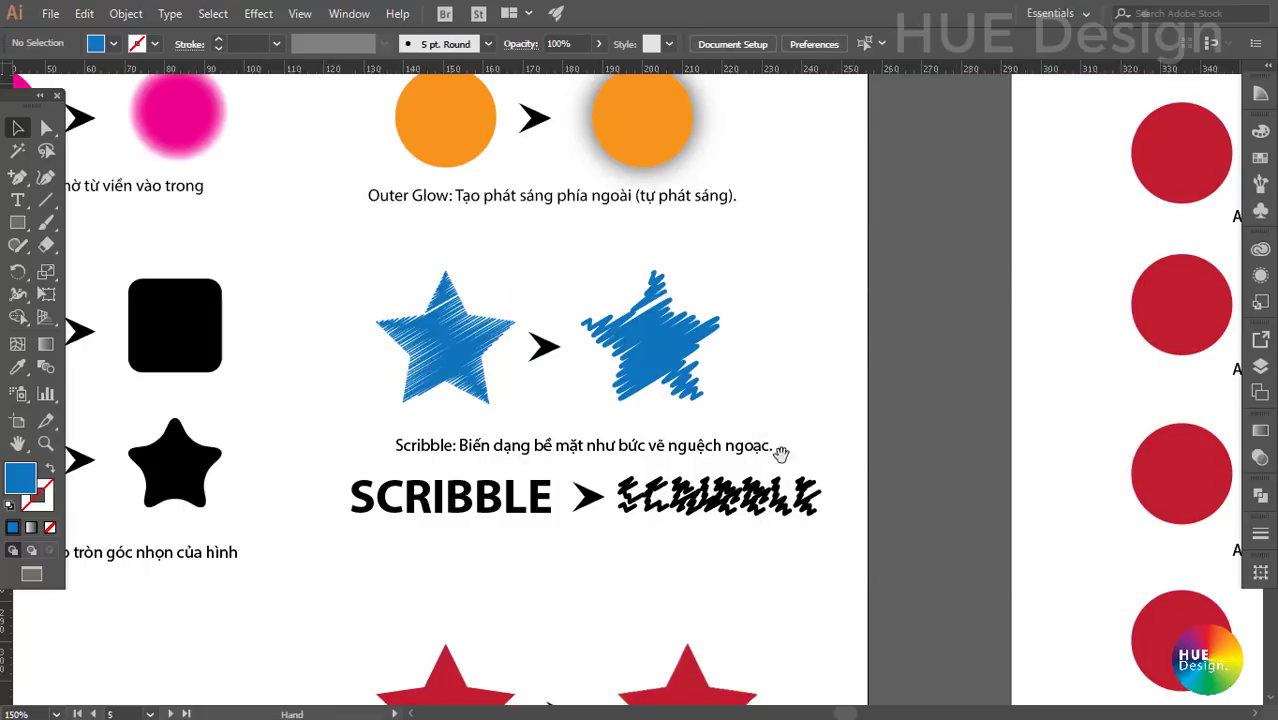
- Pan to the SCRIBBLE row, place a plain copy of the word below, and select it
drag(779, 451, 773, 312)
drag(732, 489, 738, 399)
click(708, 272)
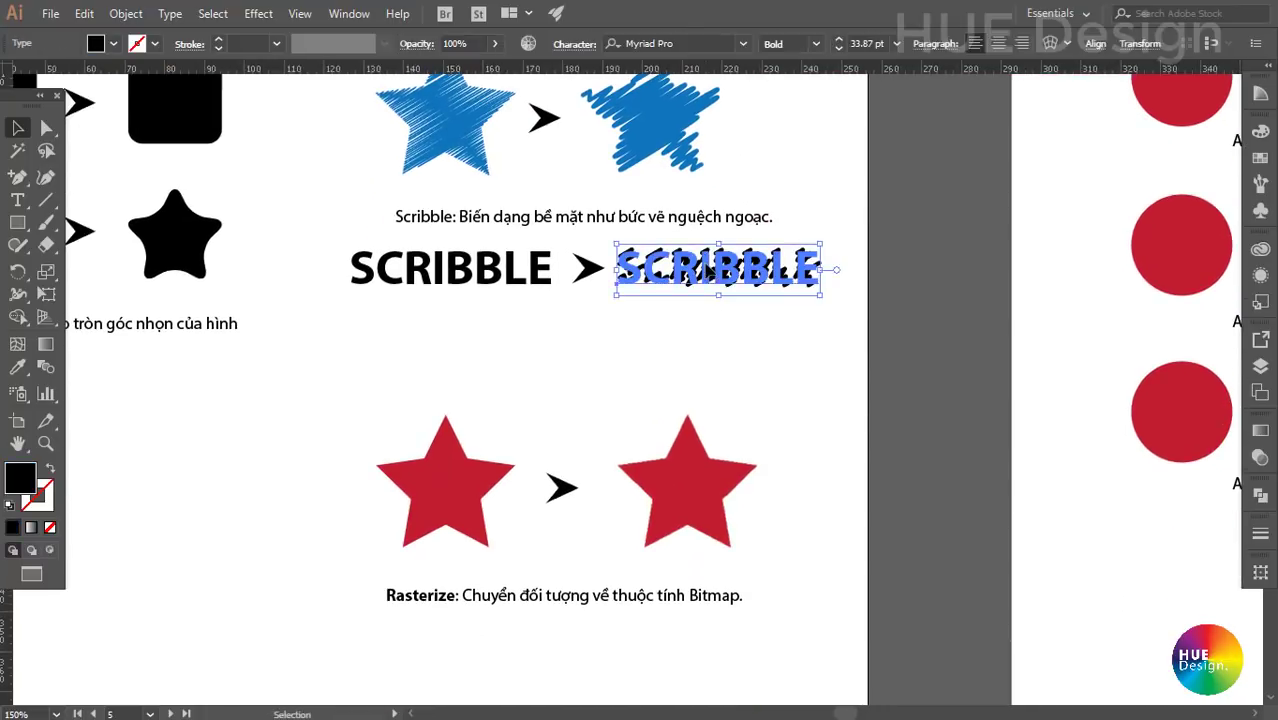
click(730, 365)
mouse_move(428, 266)
mouse_down()
mouse_move(492, 305)
mouse_move(528, 396)
mouse_up()
ctrl+click(604, 294)
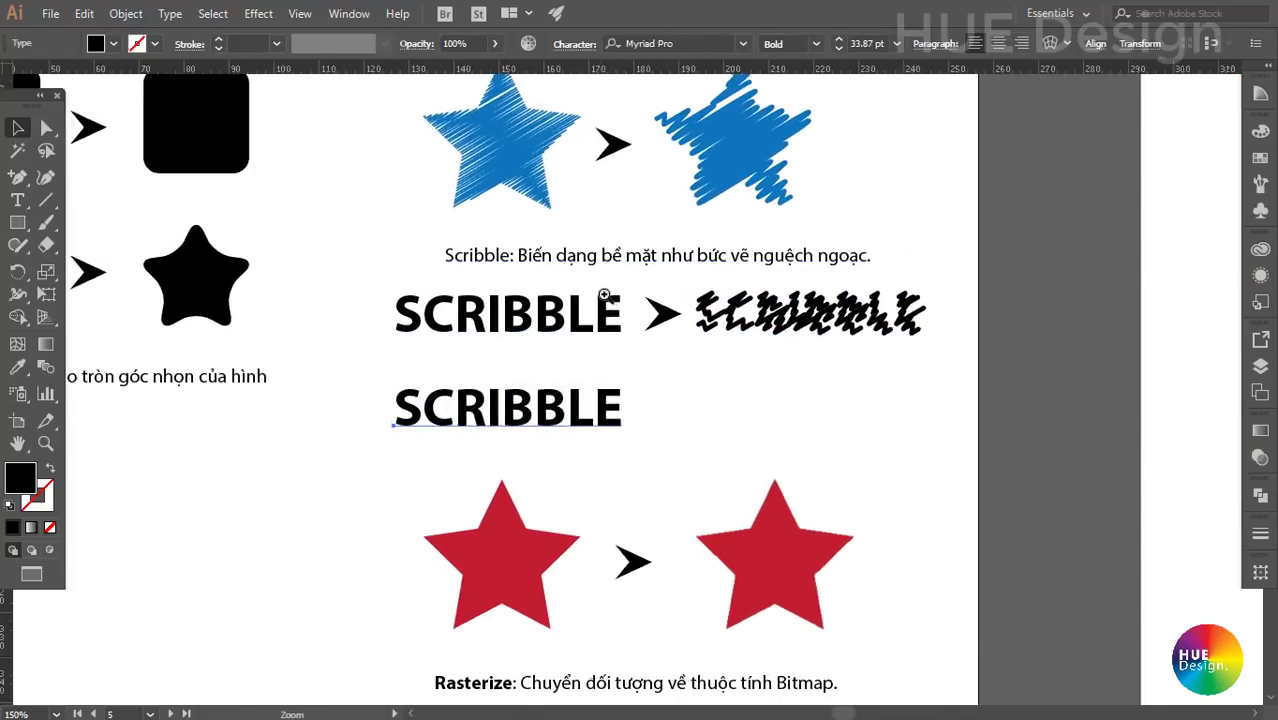
click(360, 420)
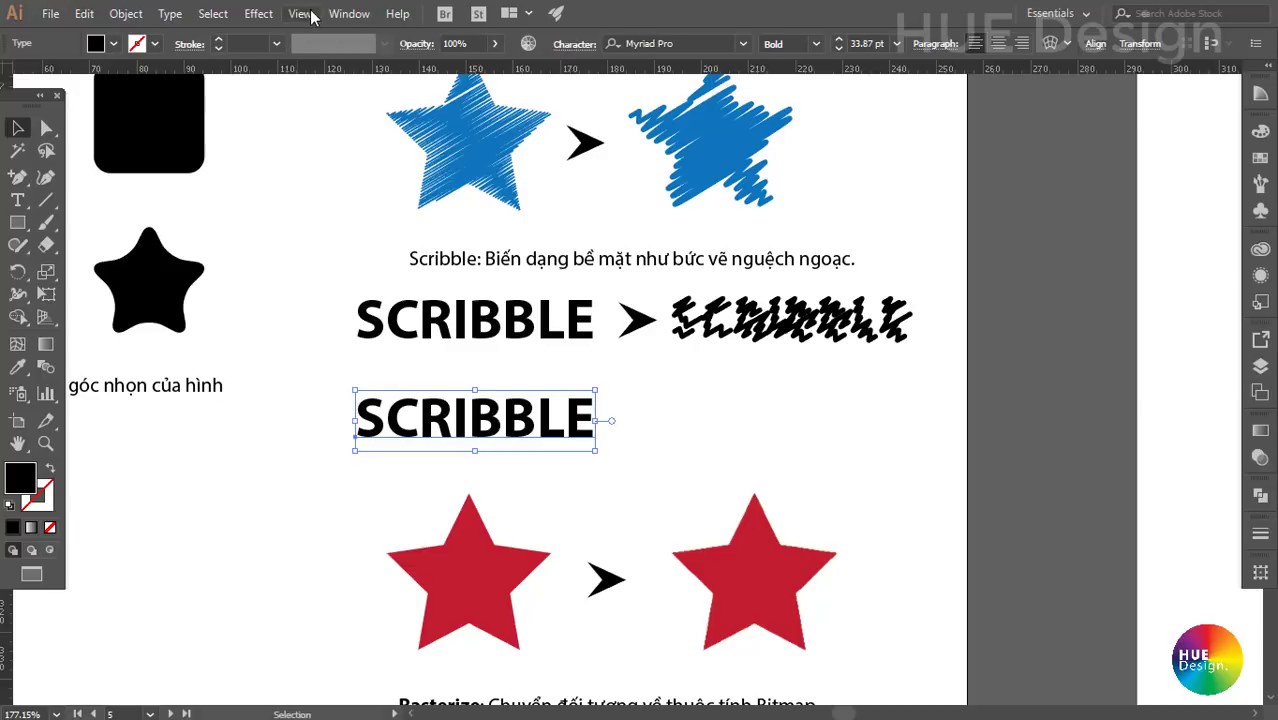
click(258, 13)
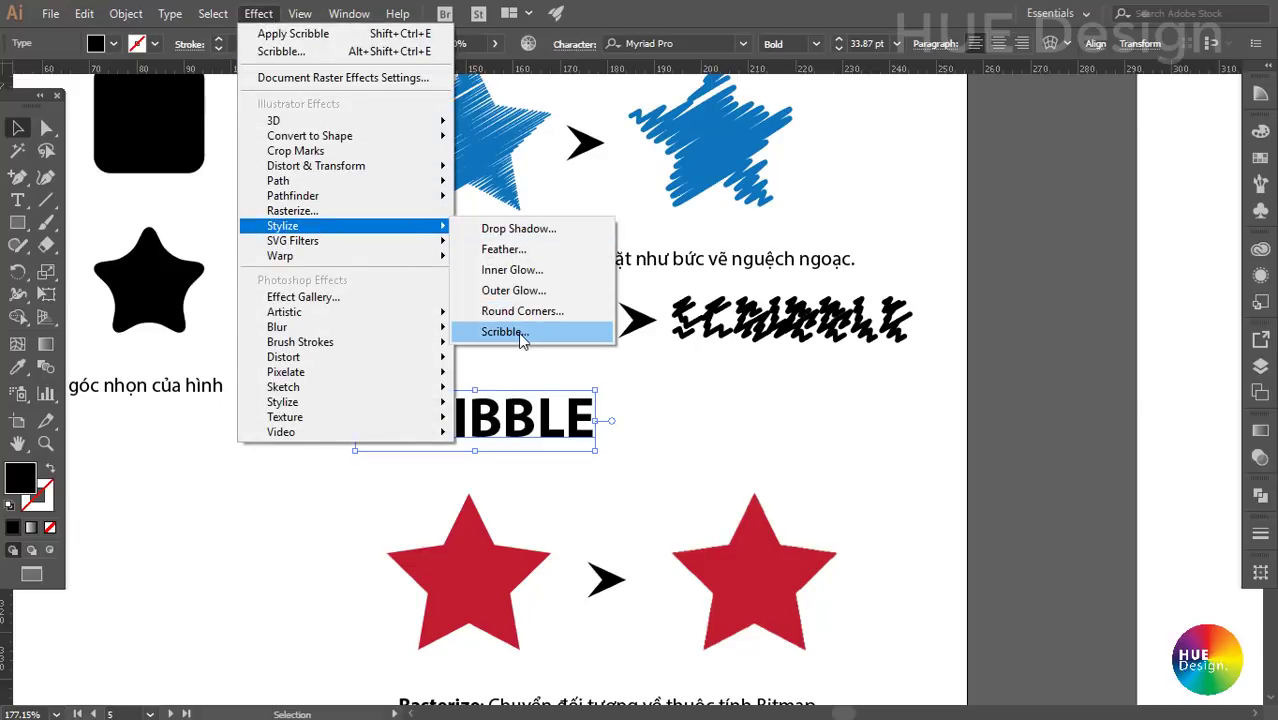
- Give the lower SCRIBBLE copy a Tight Scribble effect after trying the Default and Childlike presets
click(495, 331)
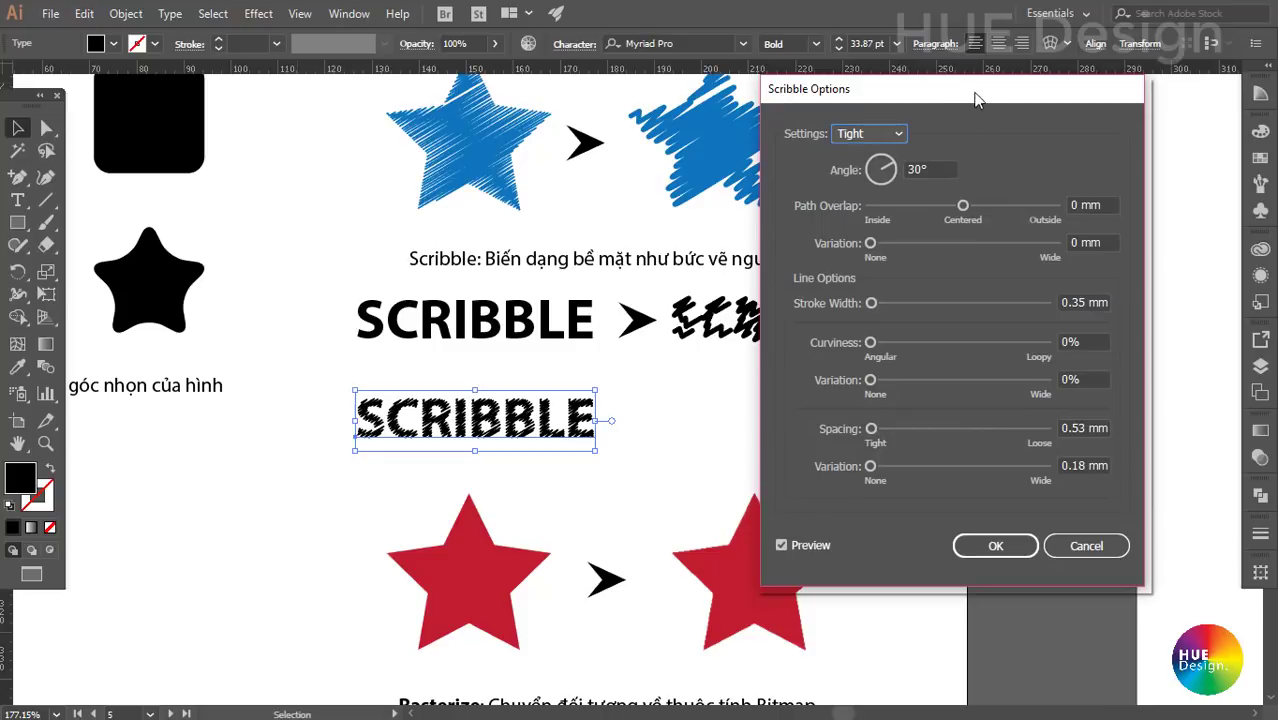
click(879, 136)
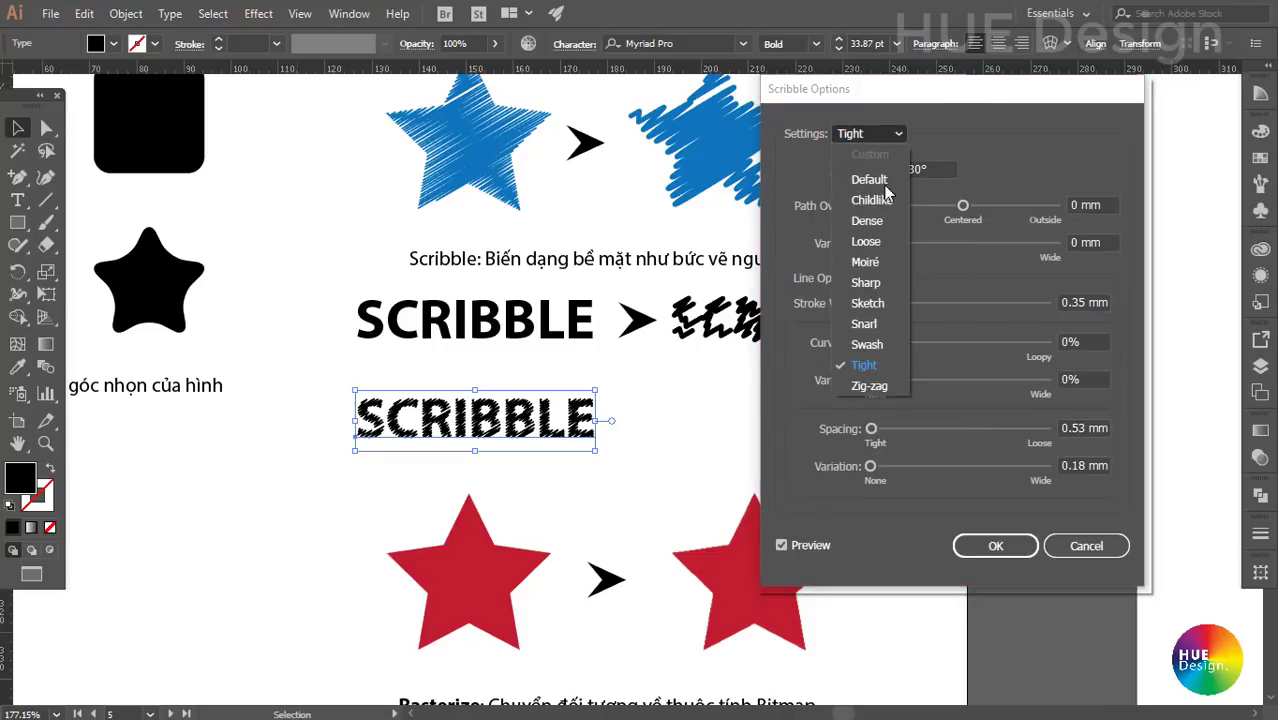
click(869, 180)
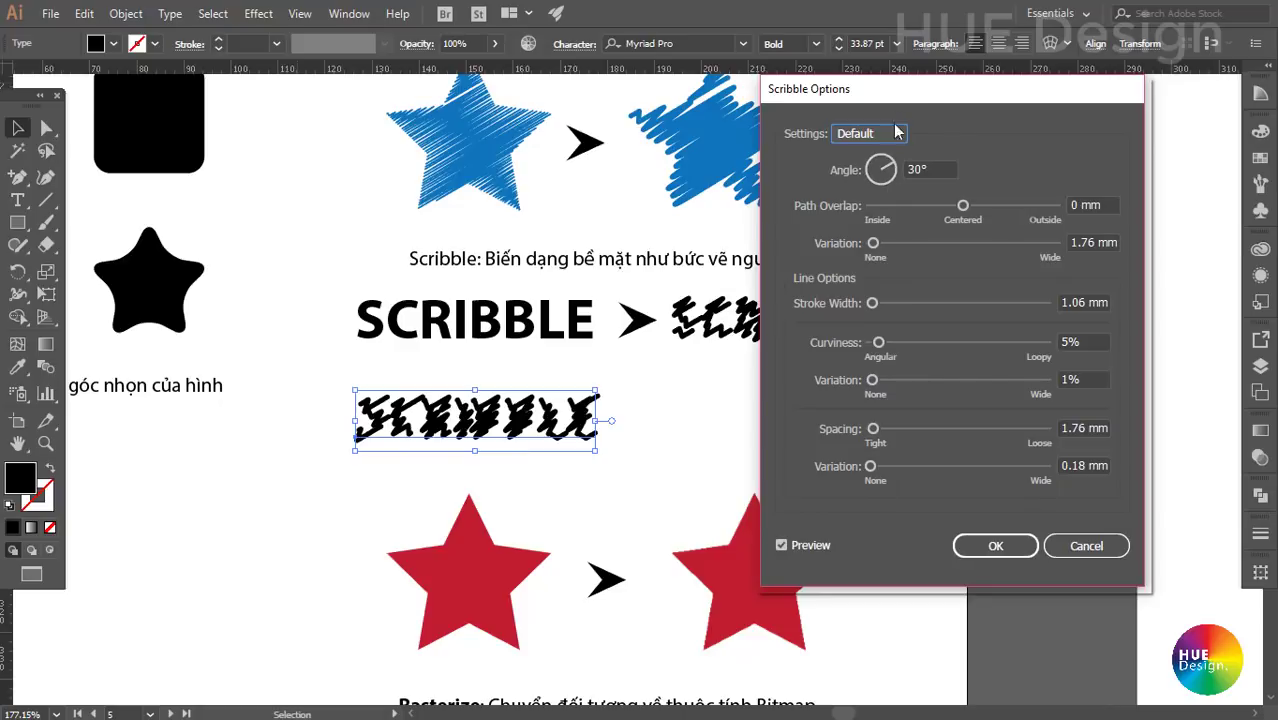
drag(904, 98, 928, 85)
click(922, 123)
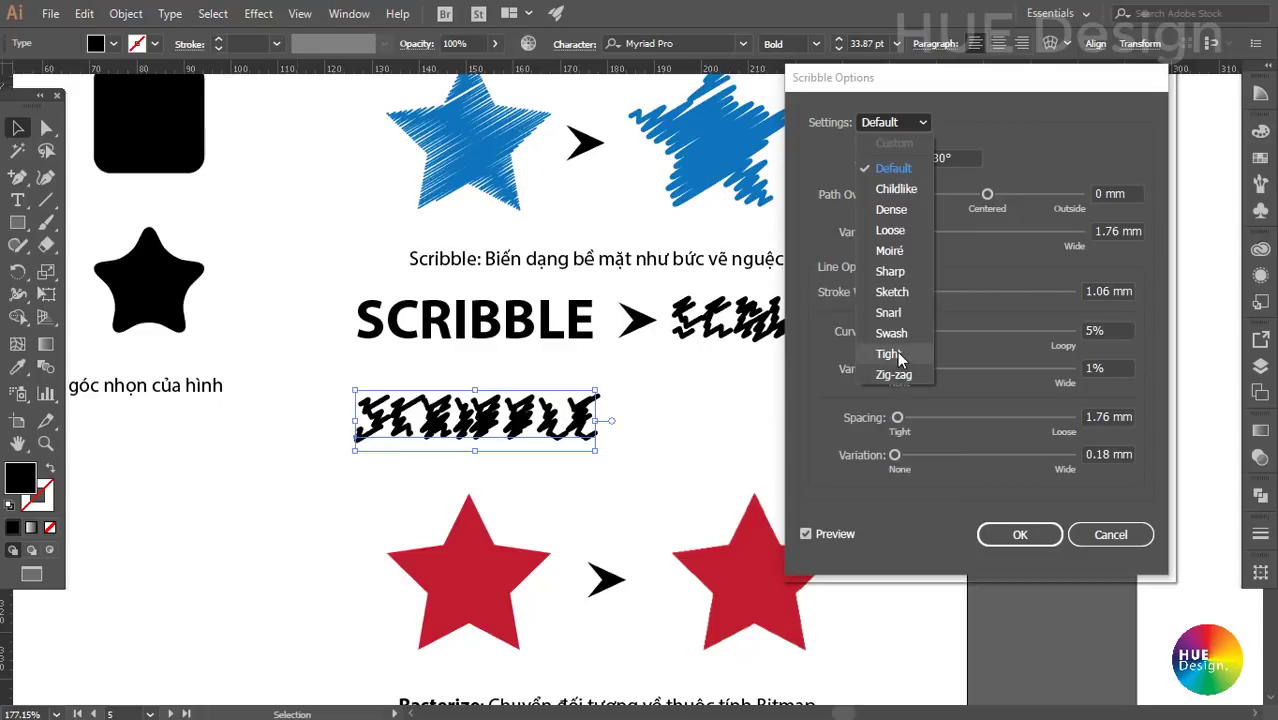
click(899, 357)
click(915, 122)
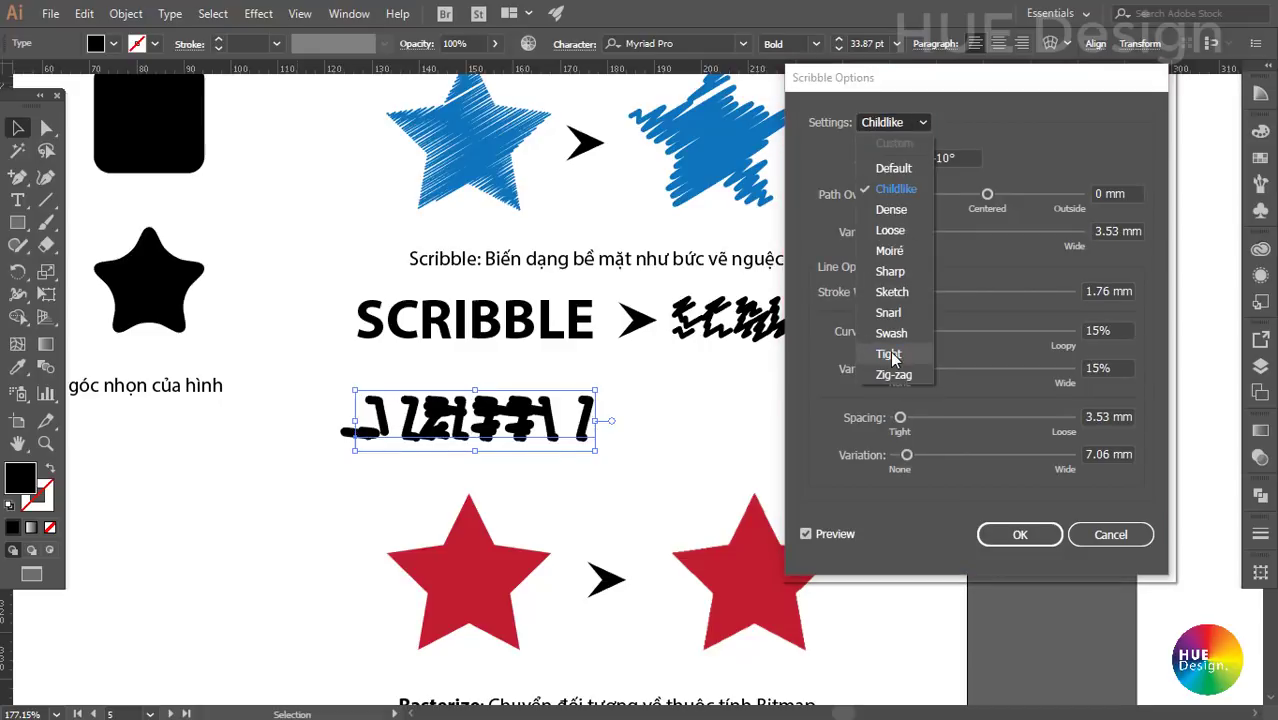
click(891, 355)
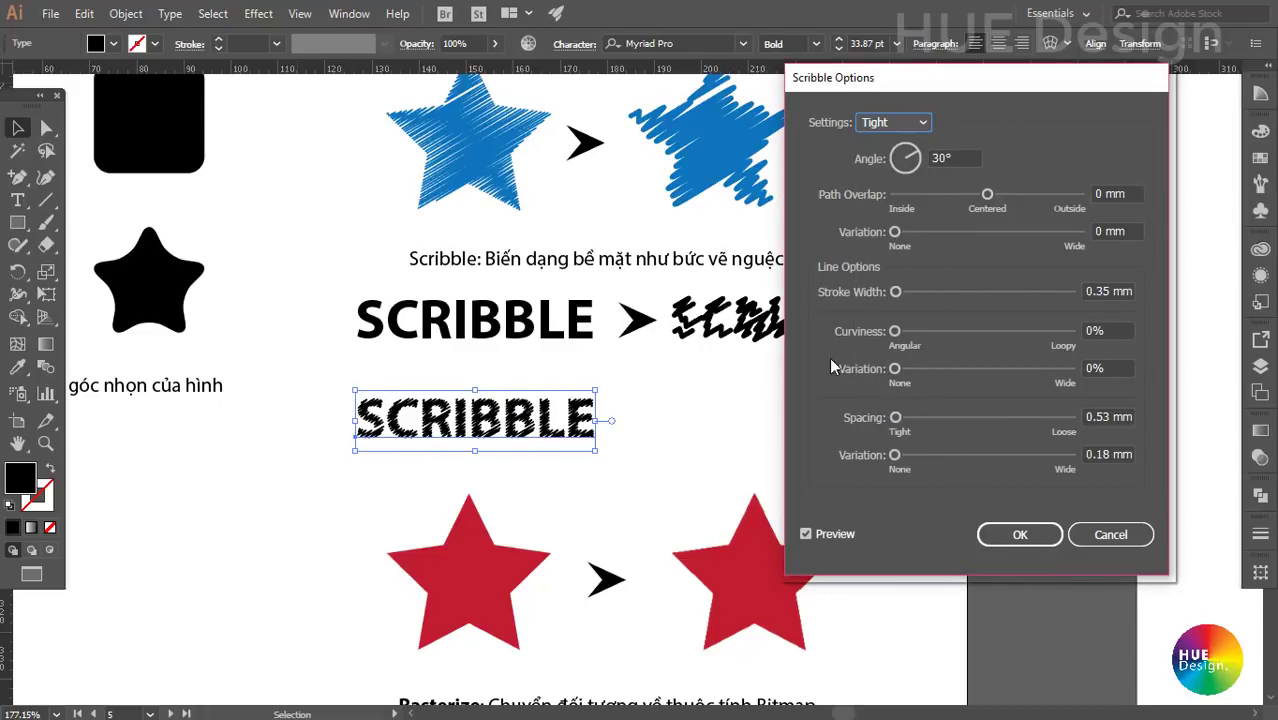
click(1018, 534)
click(785, 410)
- Compare the original left red star with the rasterized right red star by selecting each
scroll(805, 410, down, 2)
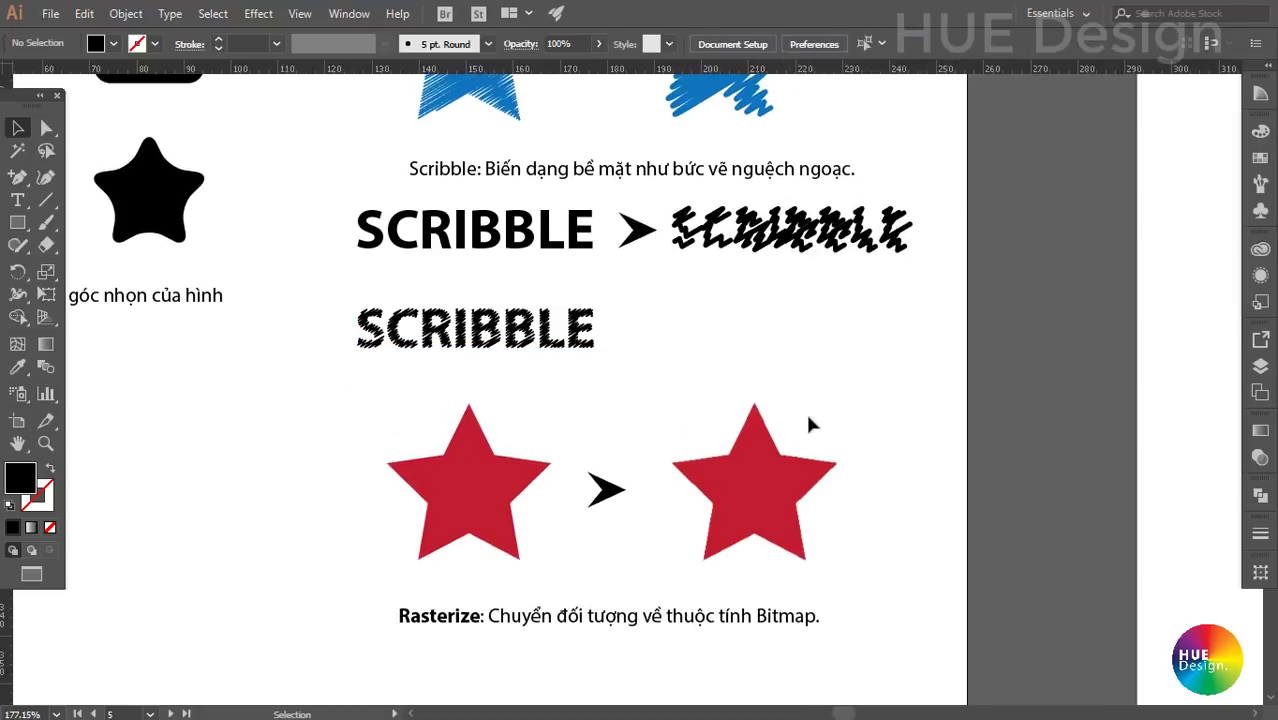
click(508, 500)
click(813, 491)
click(941, 543)
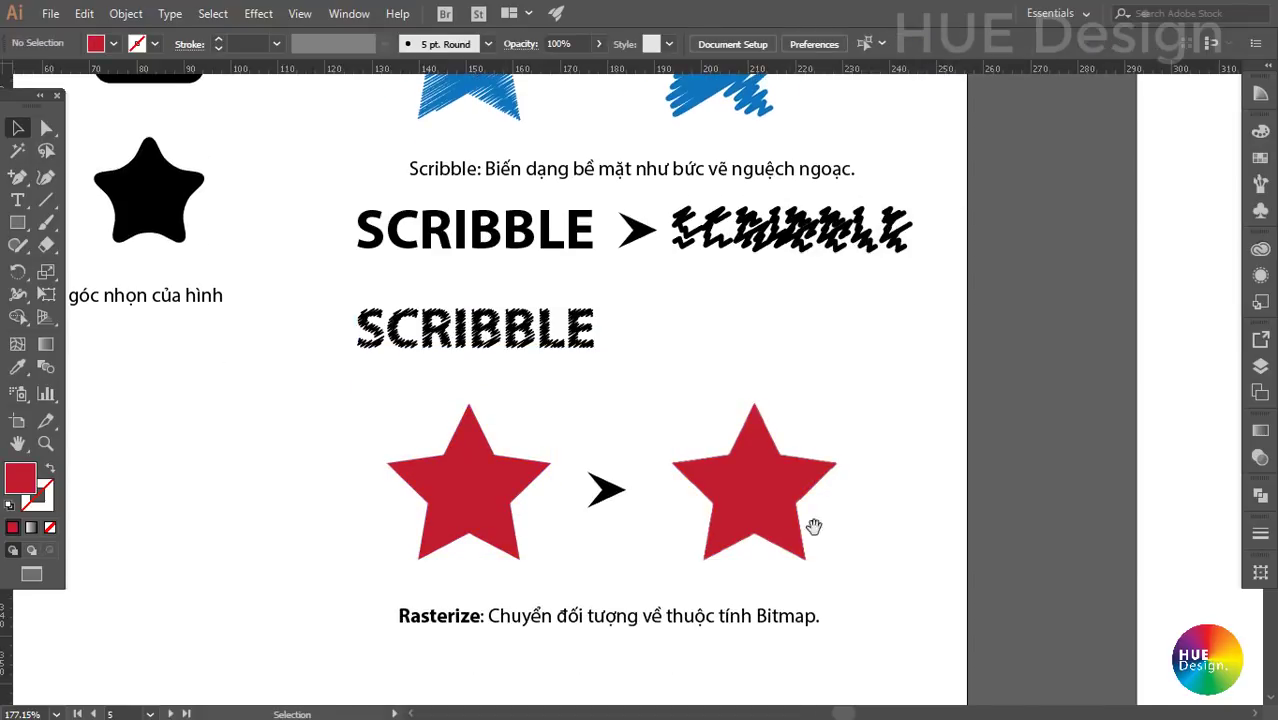
scroll(813, 527, up, 5)
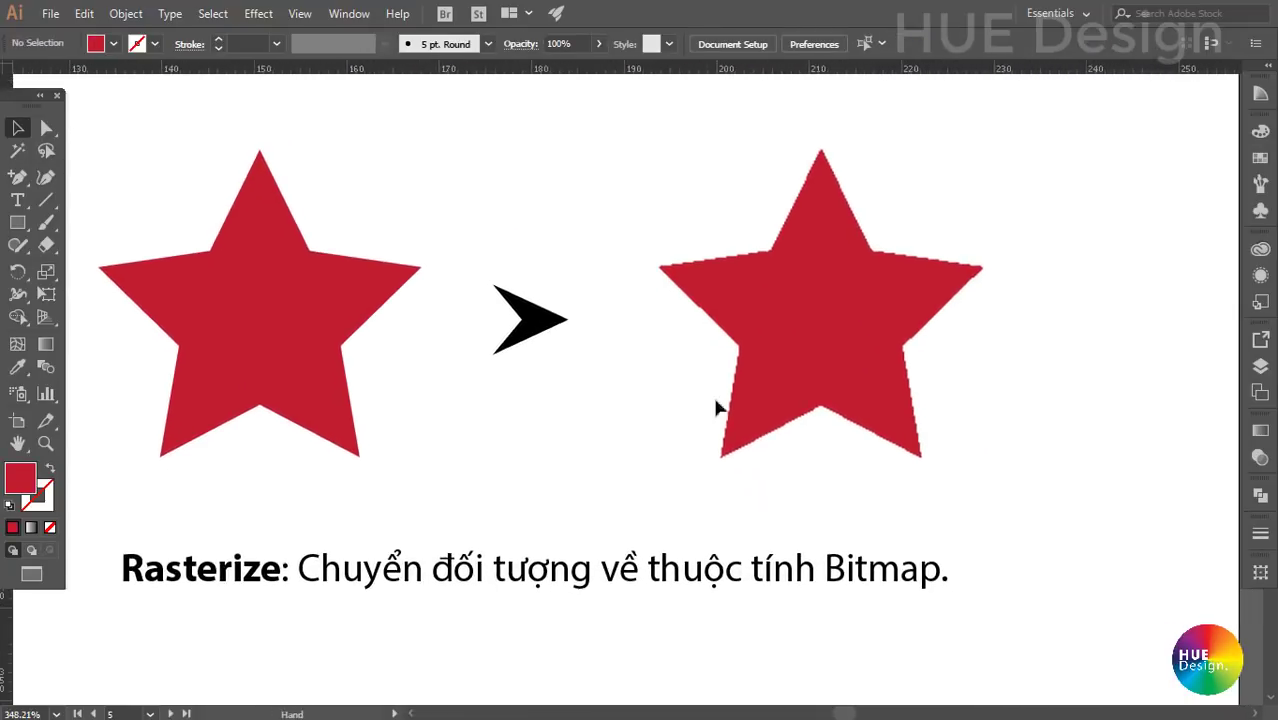
click(798, 350)
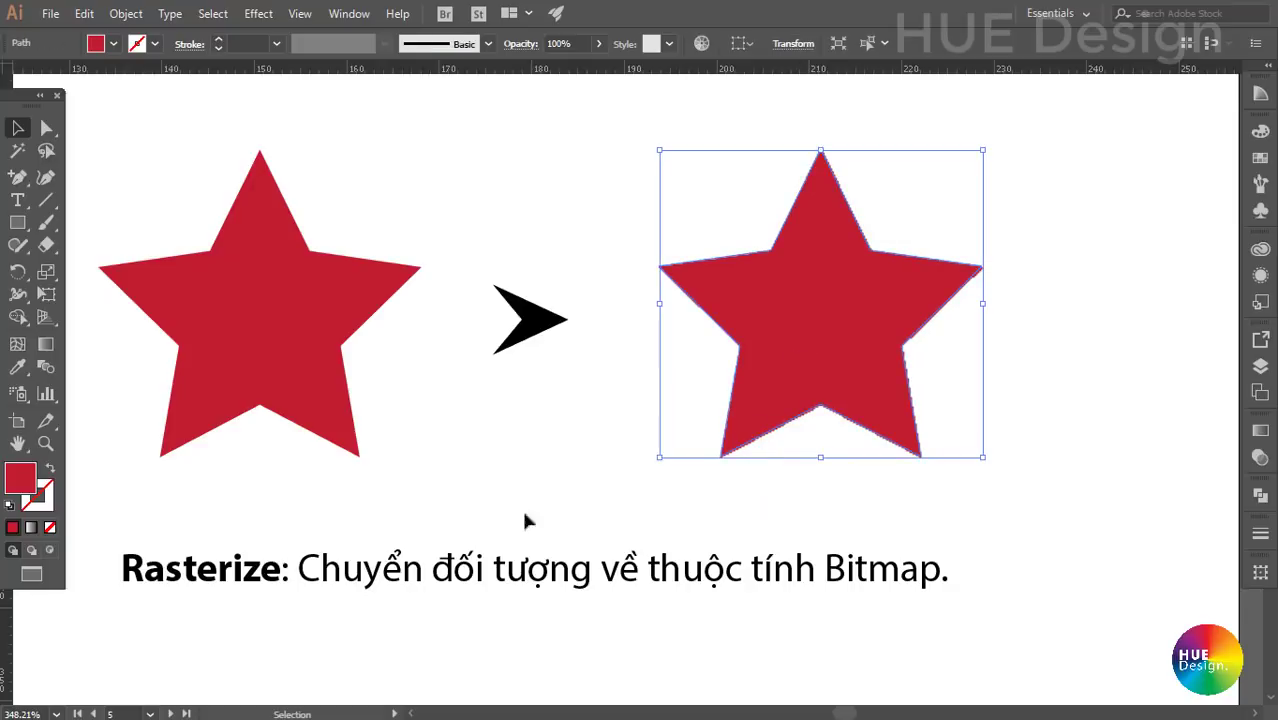
click(290, 390)
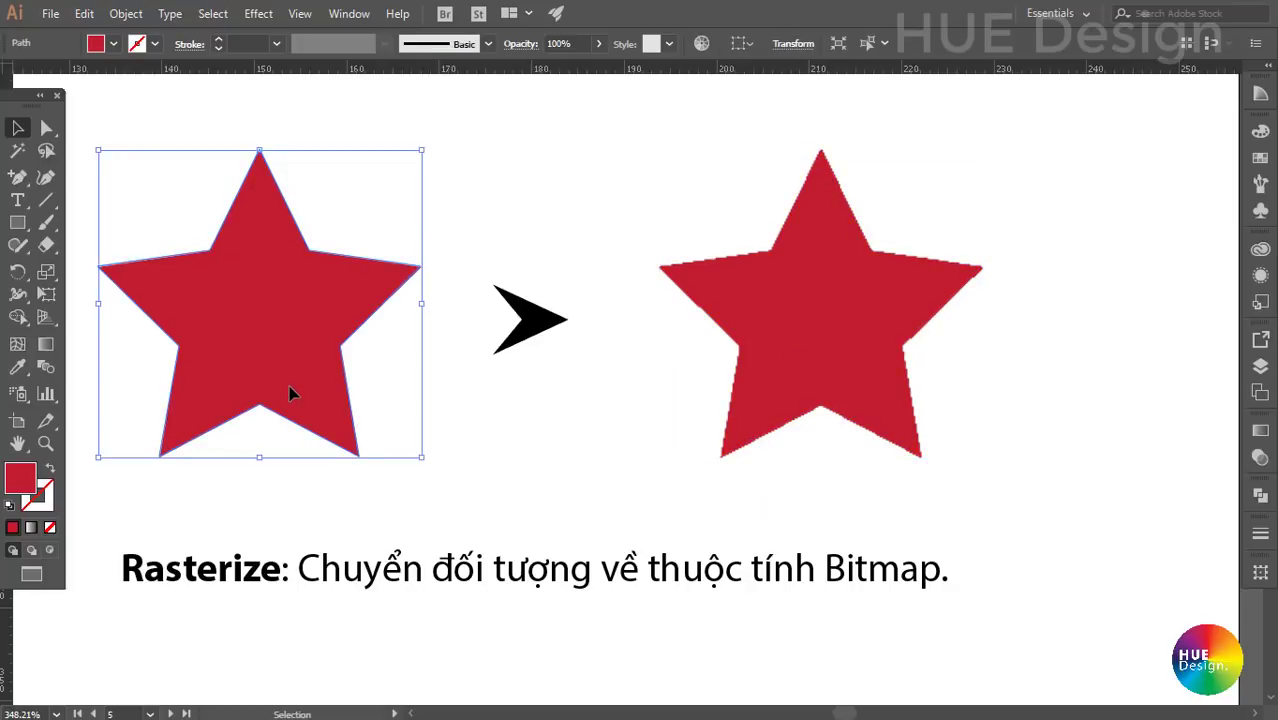
click(825, 365)
- Zoom in close on the rasterized star to inspect its pixel-stepped edge
scroll(813, 343, up, 5)
scroll(961, 374, up, 3)
drag(903, 473, 645, 334)
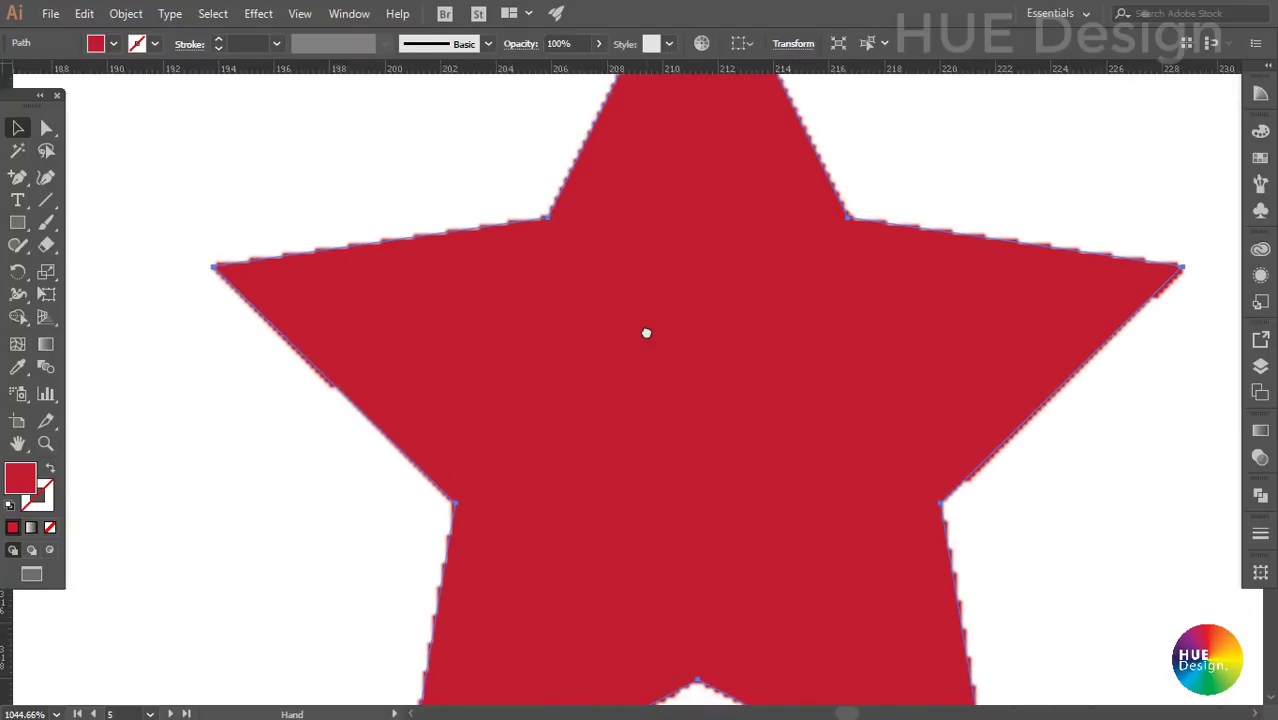
scroll(693, 399, up, 3)
scroll(450, 392, up, 1)
scroll(450, 392, up, 3)
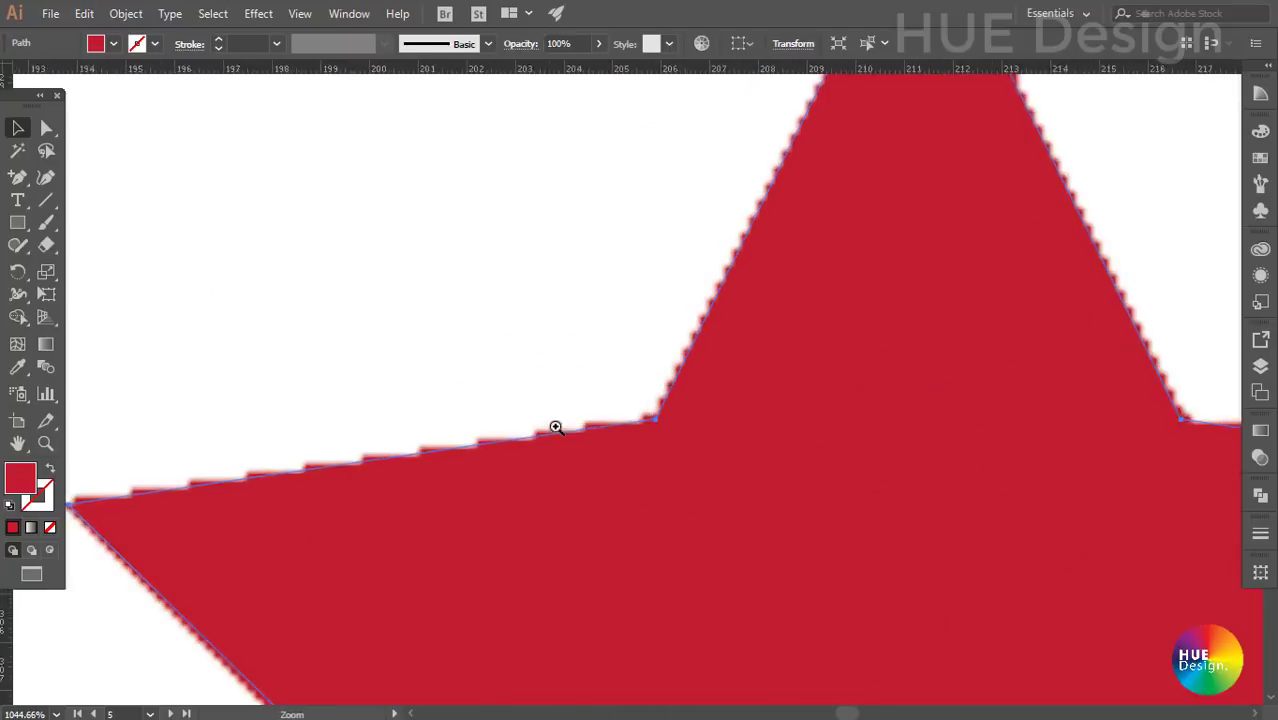
scroll(553, 428, up, 2)
scroll(630, 474, up, 1)
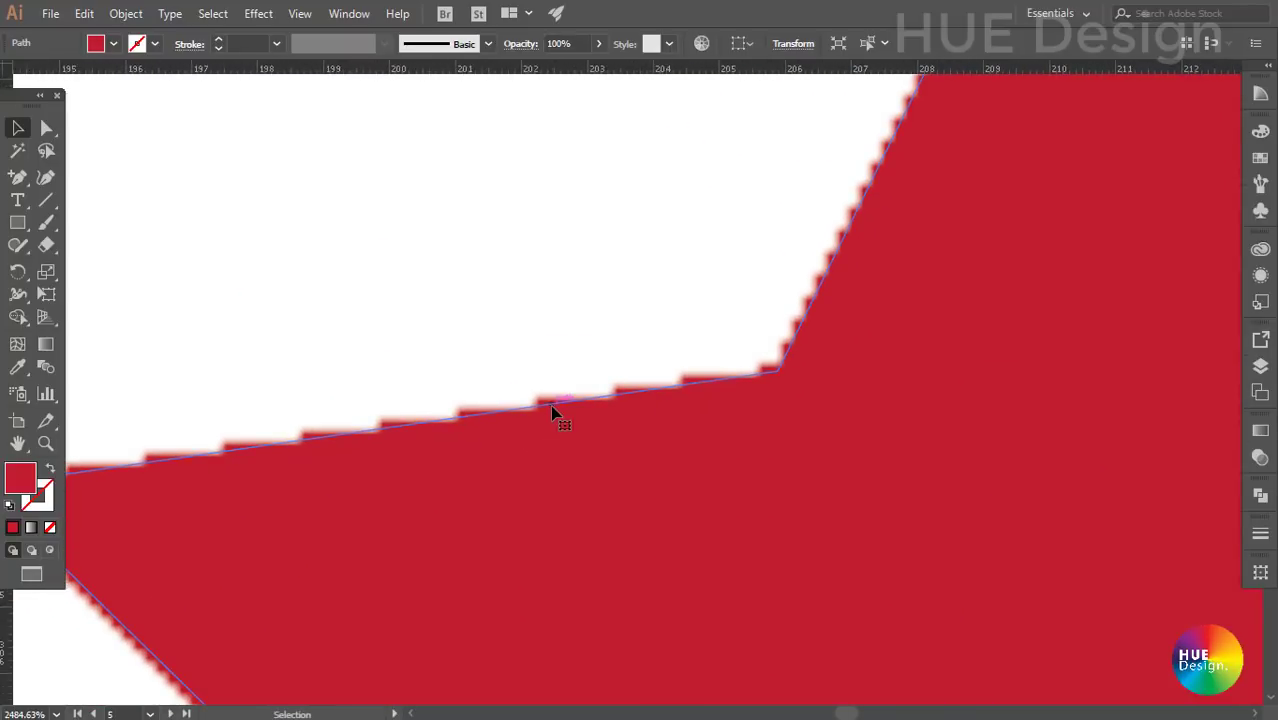
click(545, 342)
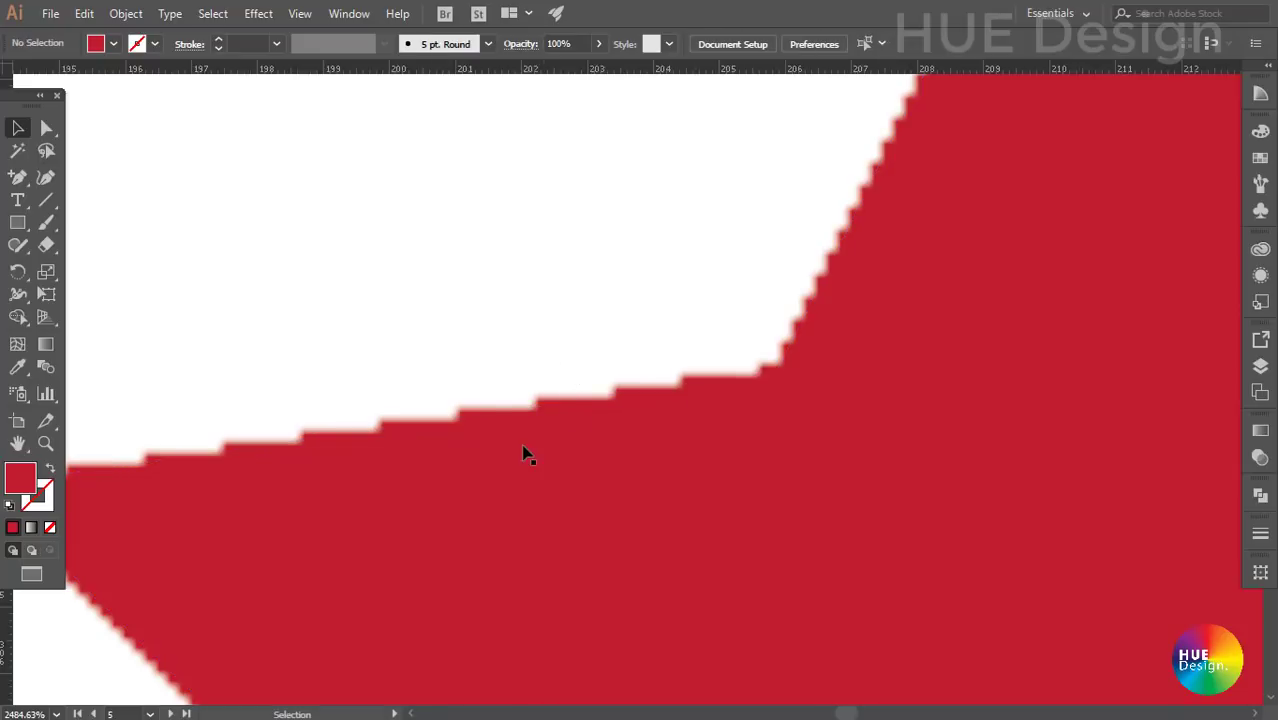
click(520, 462)
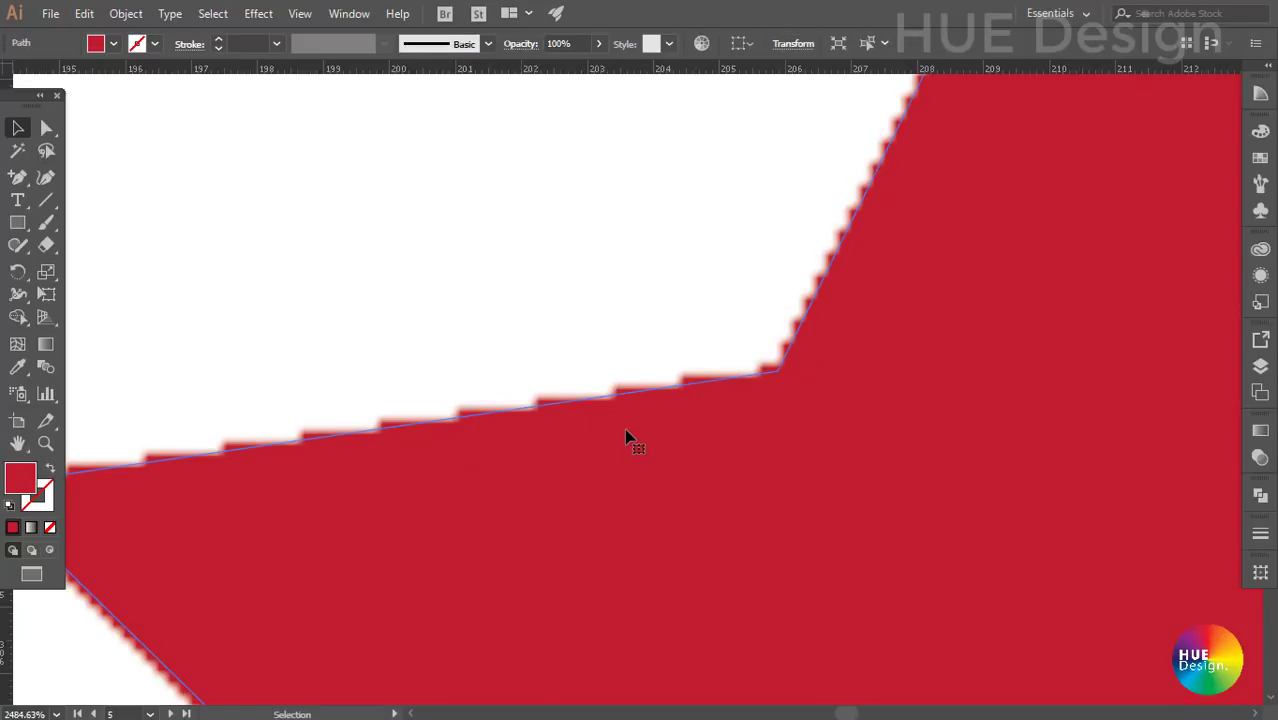
- Zoom back out, deselect the star, and bring up the Effect list to show Rasterize
scroll(660, 430, down, 4)
scroll(745, 422, down, 4)
scroll(840, 440, down, 6)
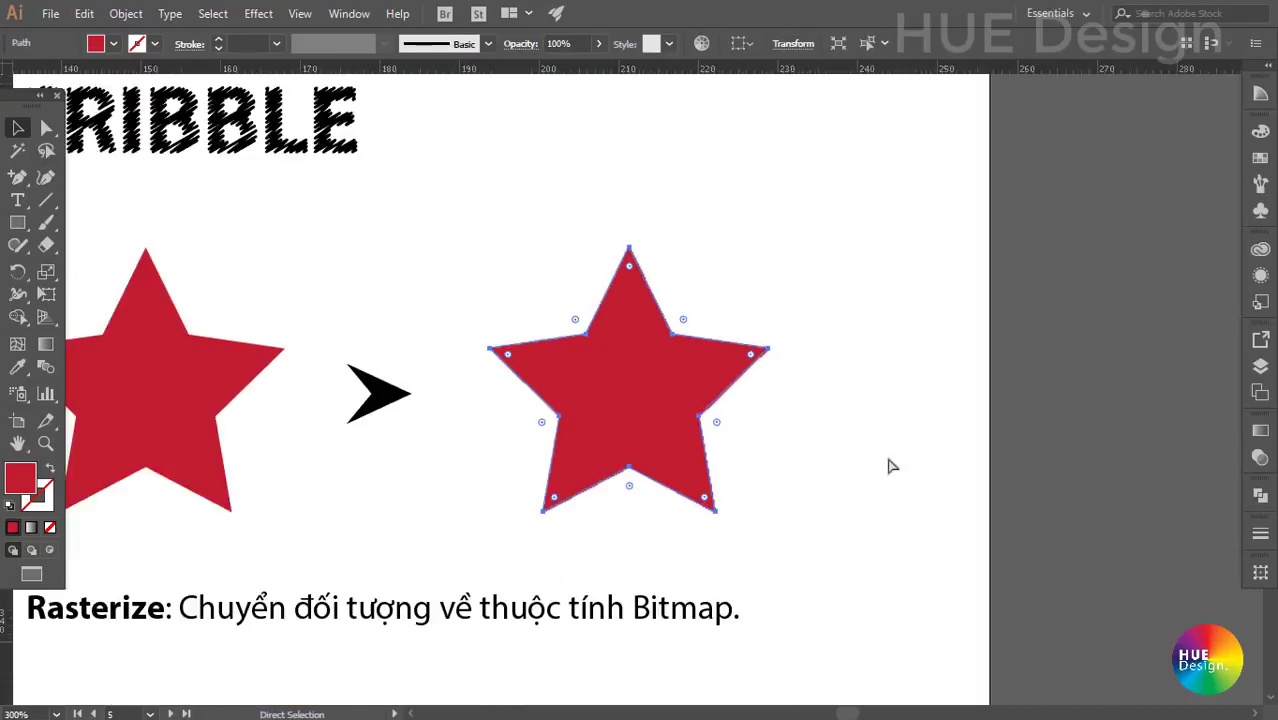
scroll(820, 435, down, 3)
click(783, 423)
click(258, 13)
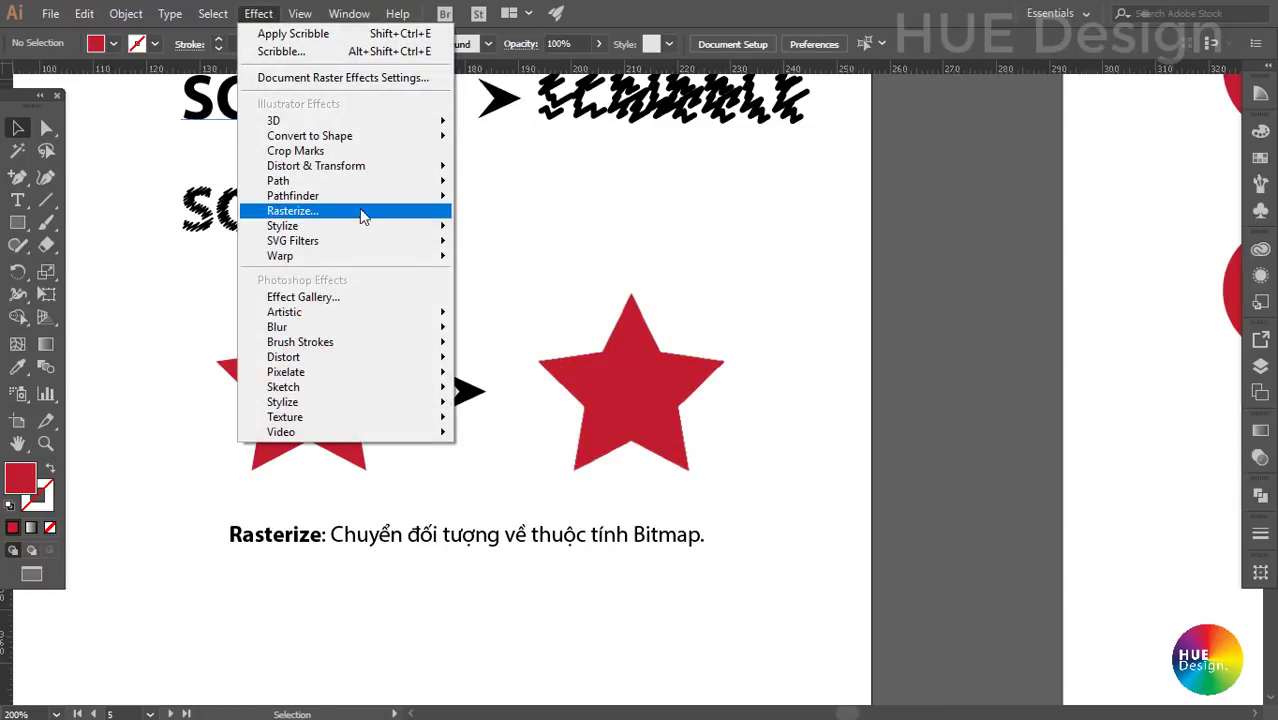
- Dismiss the Effect list and zoom in on the AI_Alpha_1 & 4 row of SVG filter samples
click(756, 262)
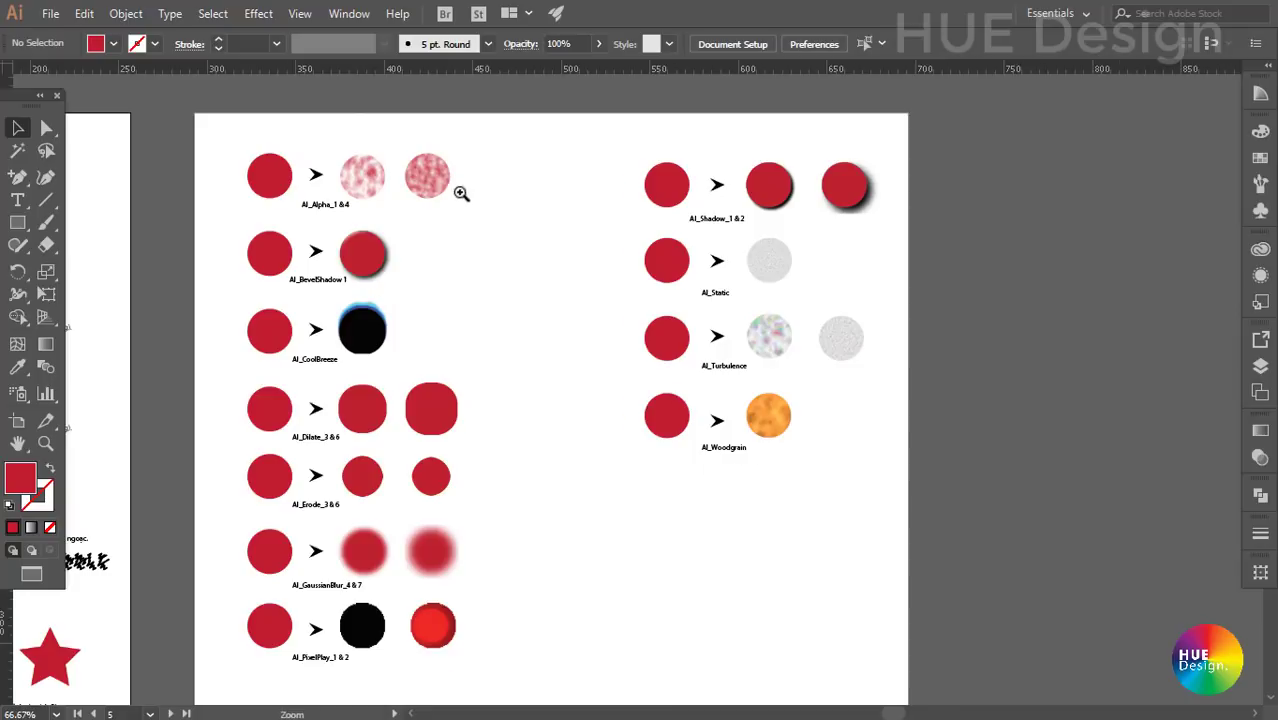
click(258, 13)
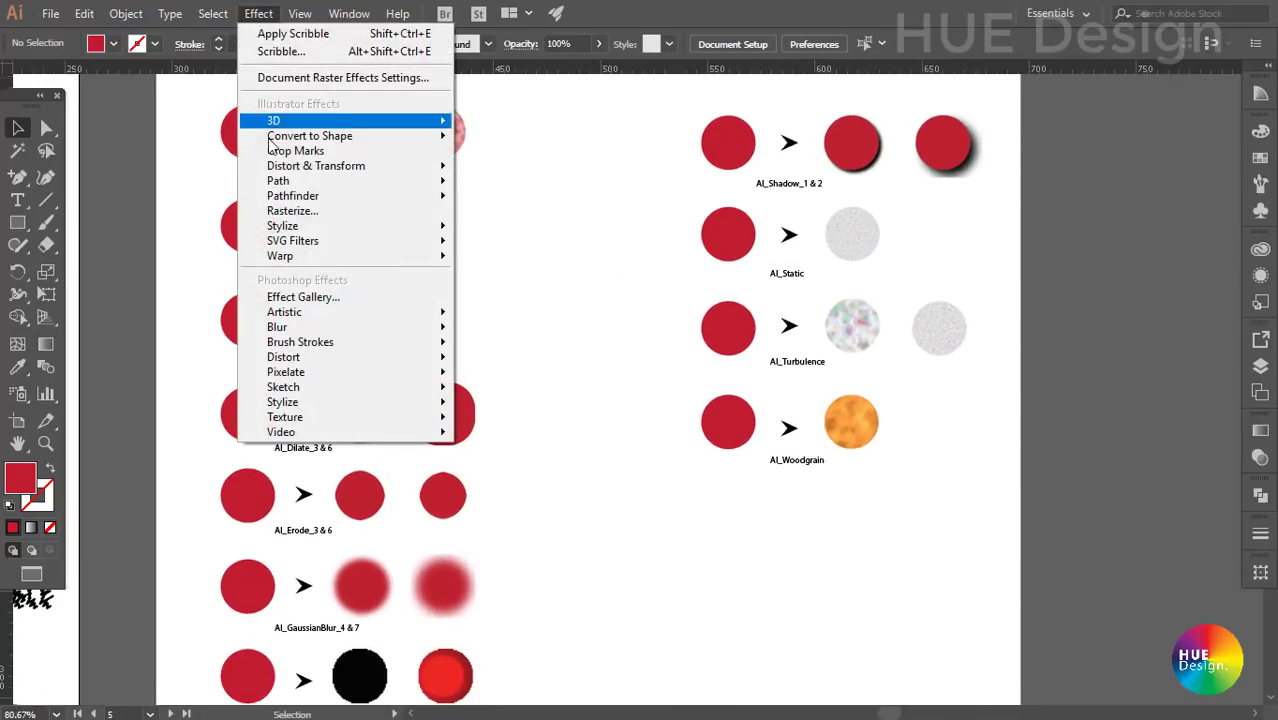
mouse_move(340, 256)
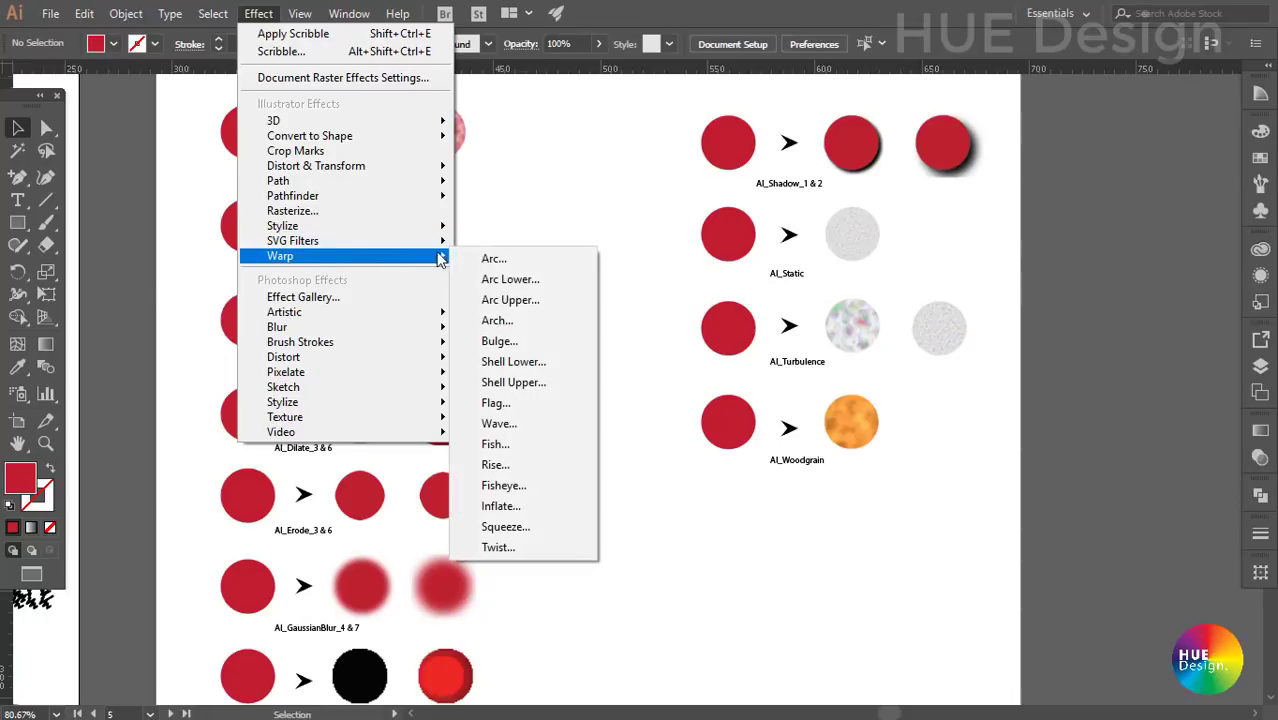
mouse_move(292, 241)
click(575, 185)
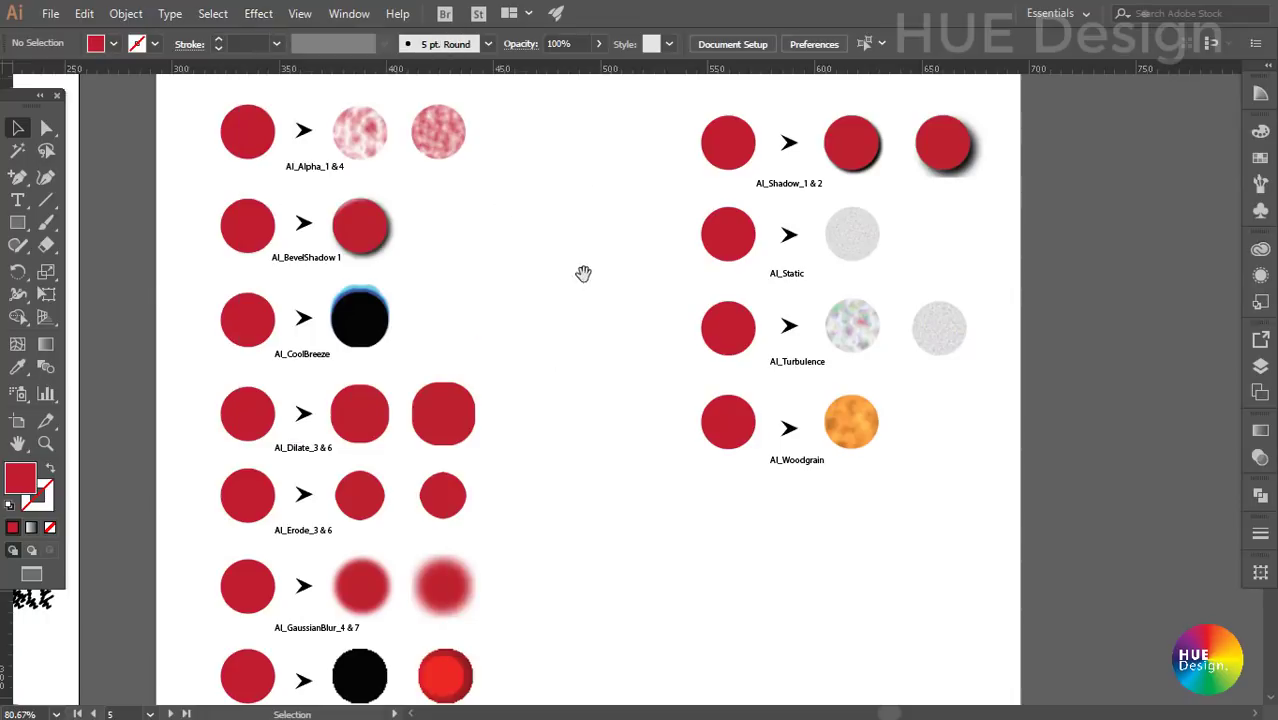
key(z)
click(460, 230)
mouse_move(460, 230)
mouse_down()
mouse_move(511, 265)
mouse_move(494, 351)
mouse_up()
- Apply the mottled pink AI_Alpha filter to the first plain red circle
click(230, 262)
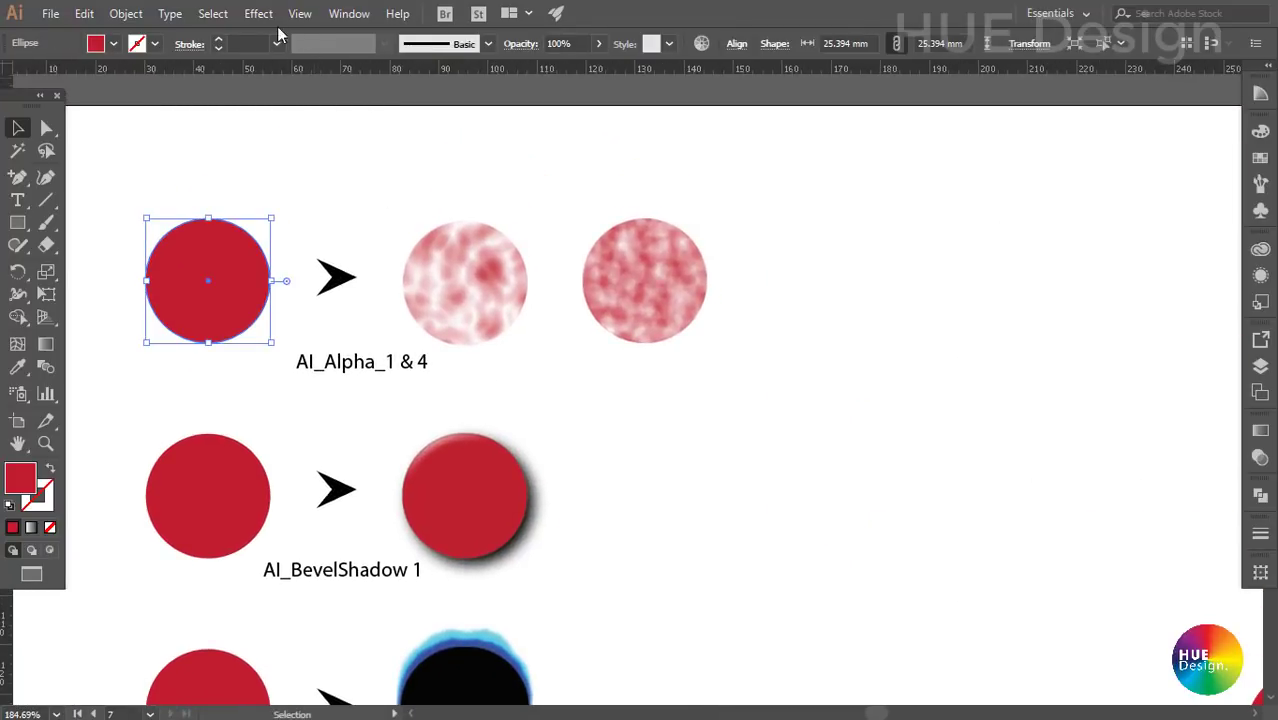
click(258, 13)
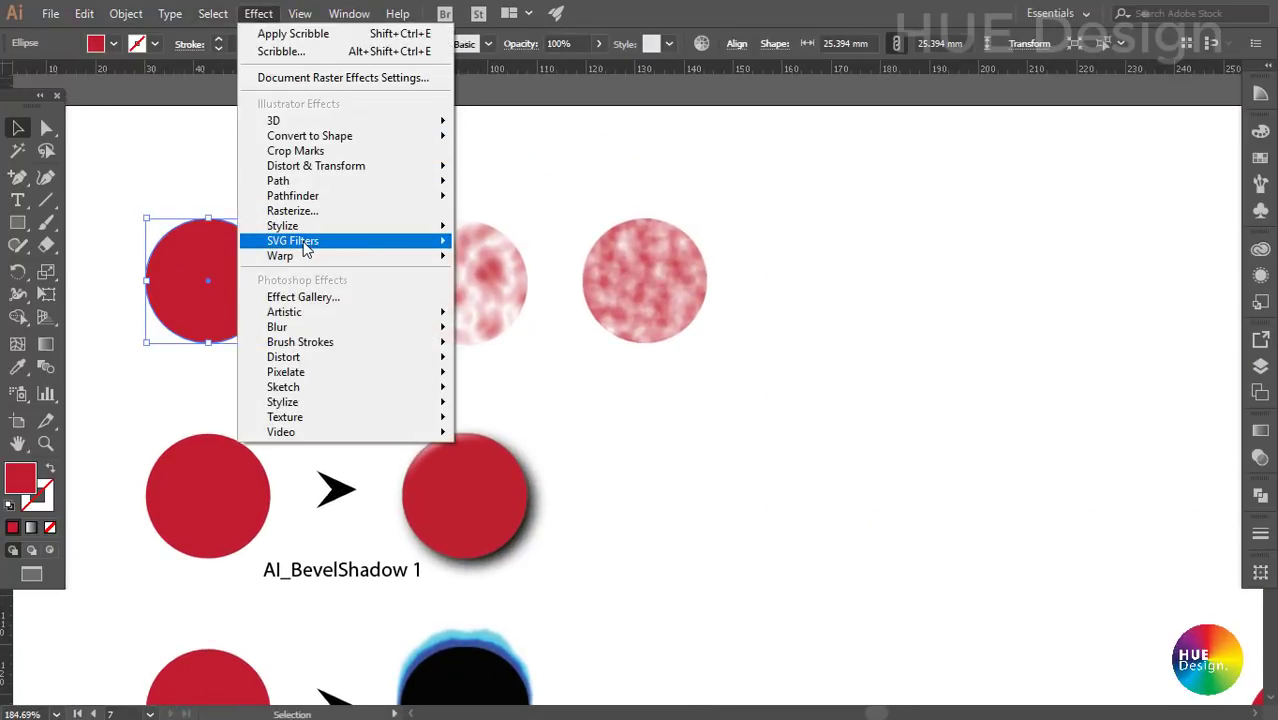
mouse_move(293, 241)
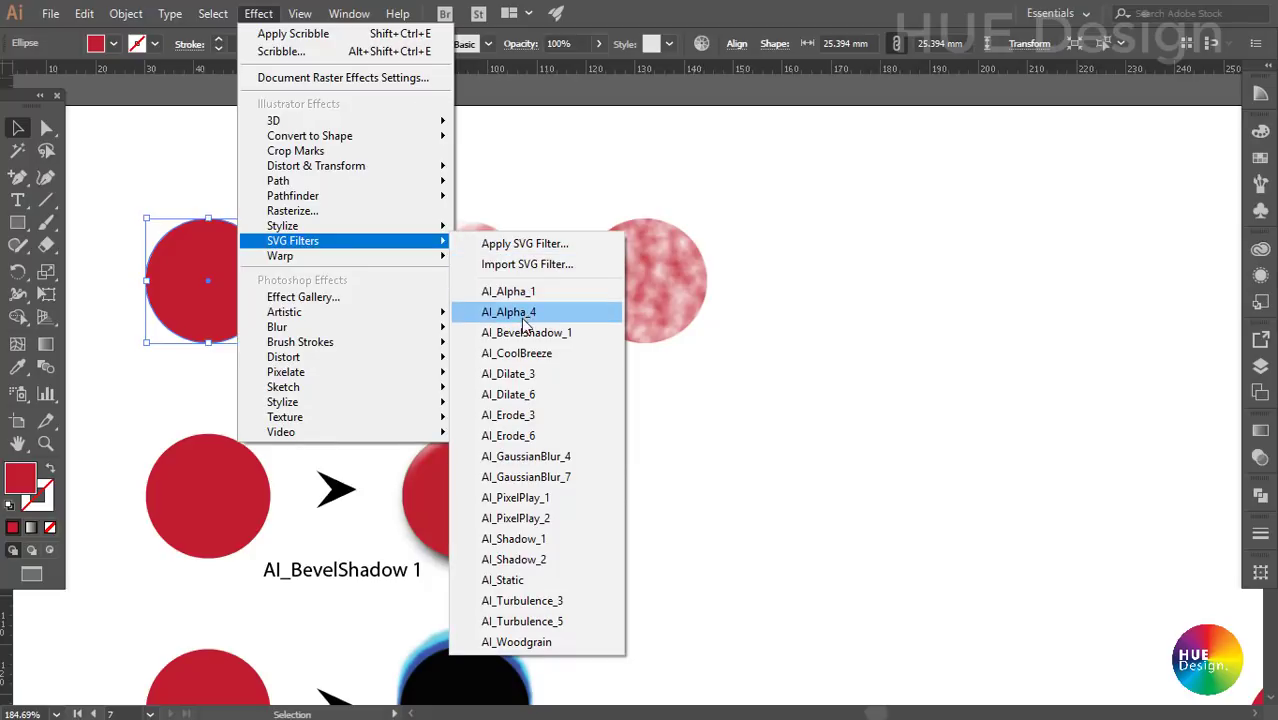
click(520, 292)
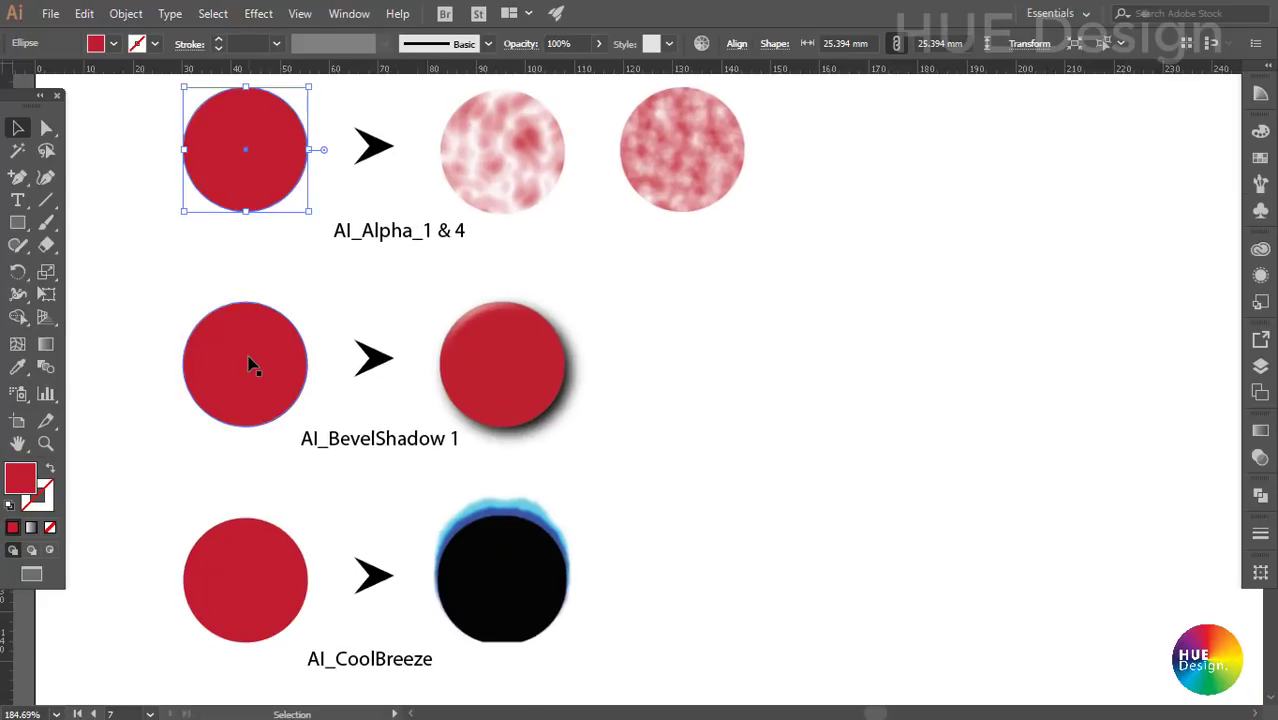
- Apply the AI_CoolBreeze SVG filter to the black circle in the CoolBreeze row
click(251, 362)
scroll(600, 380, down, 2)
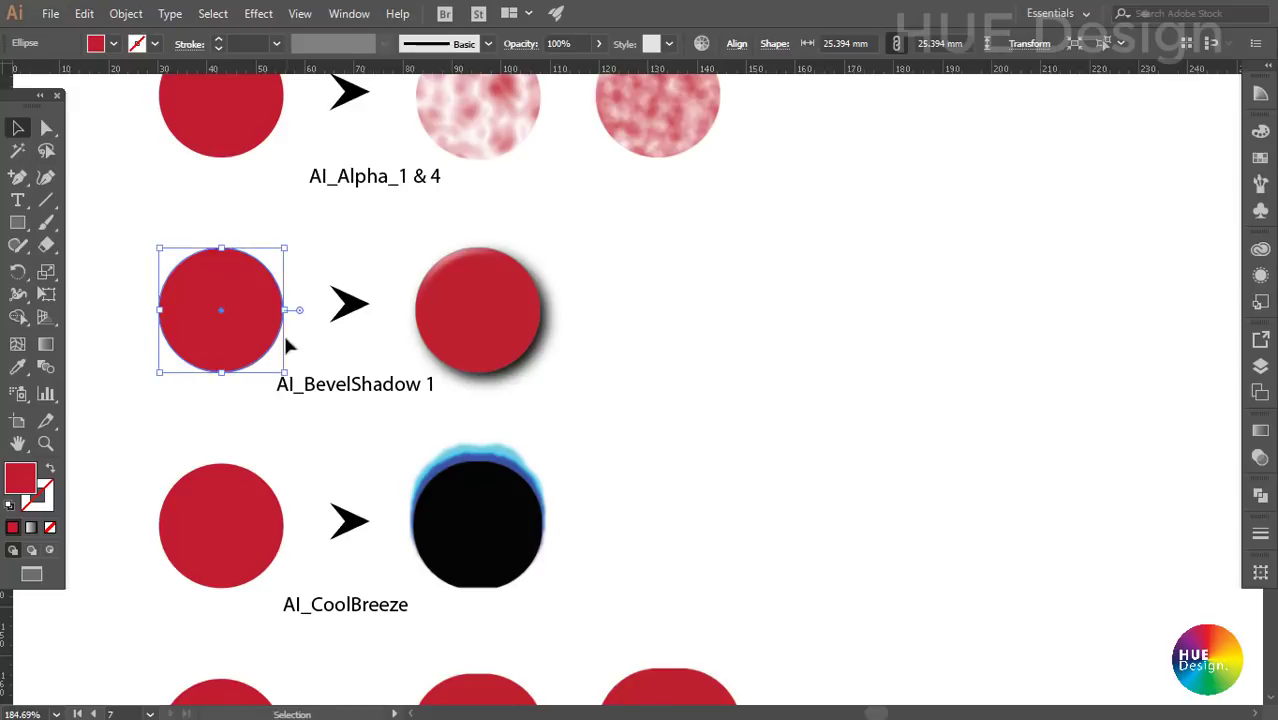
scroll(487, 357, left, 2)
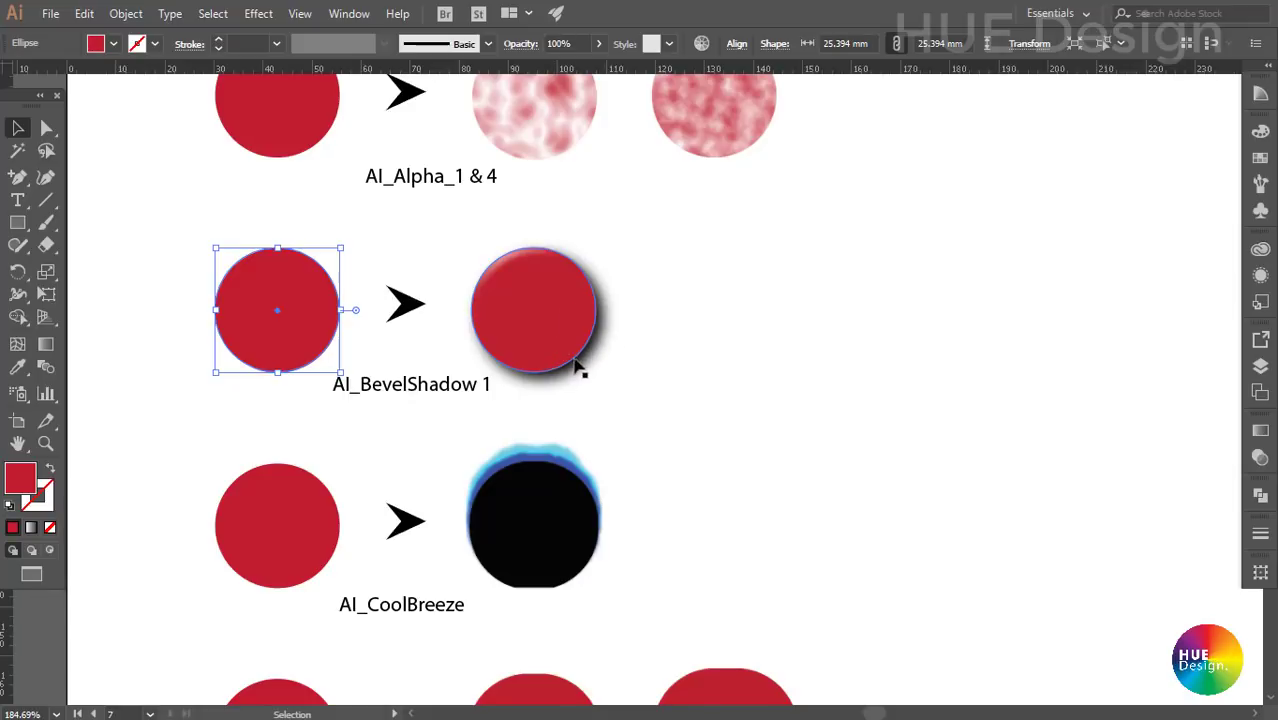
scroll(662, 420, down, 5)
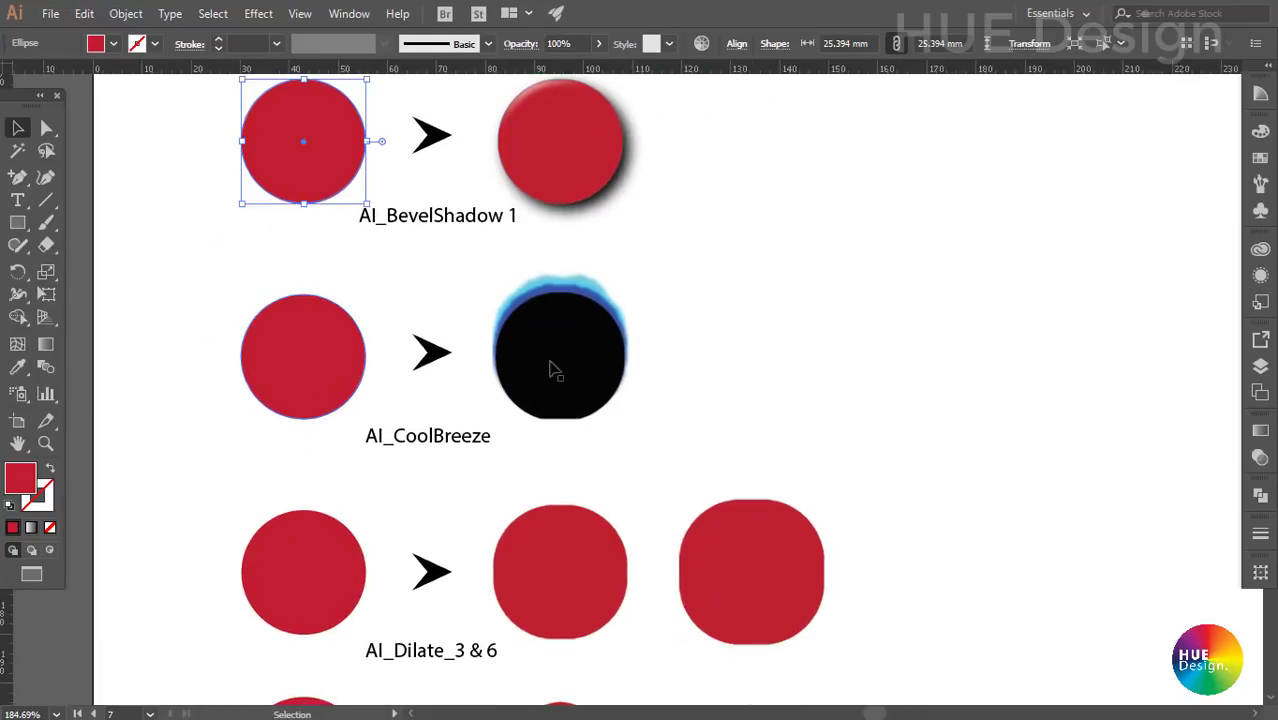
click(555, 370)
click(314, 377)
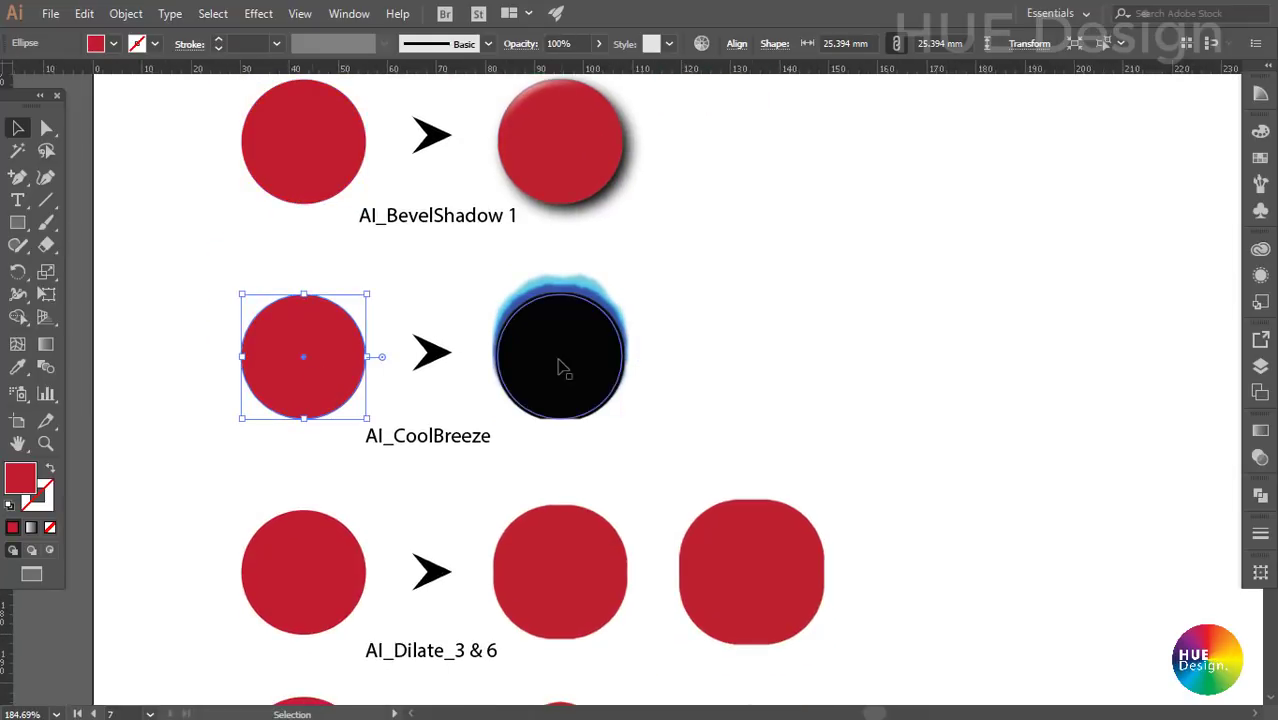
scroll(563, 369, down, 1)
click(590, 363)
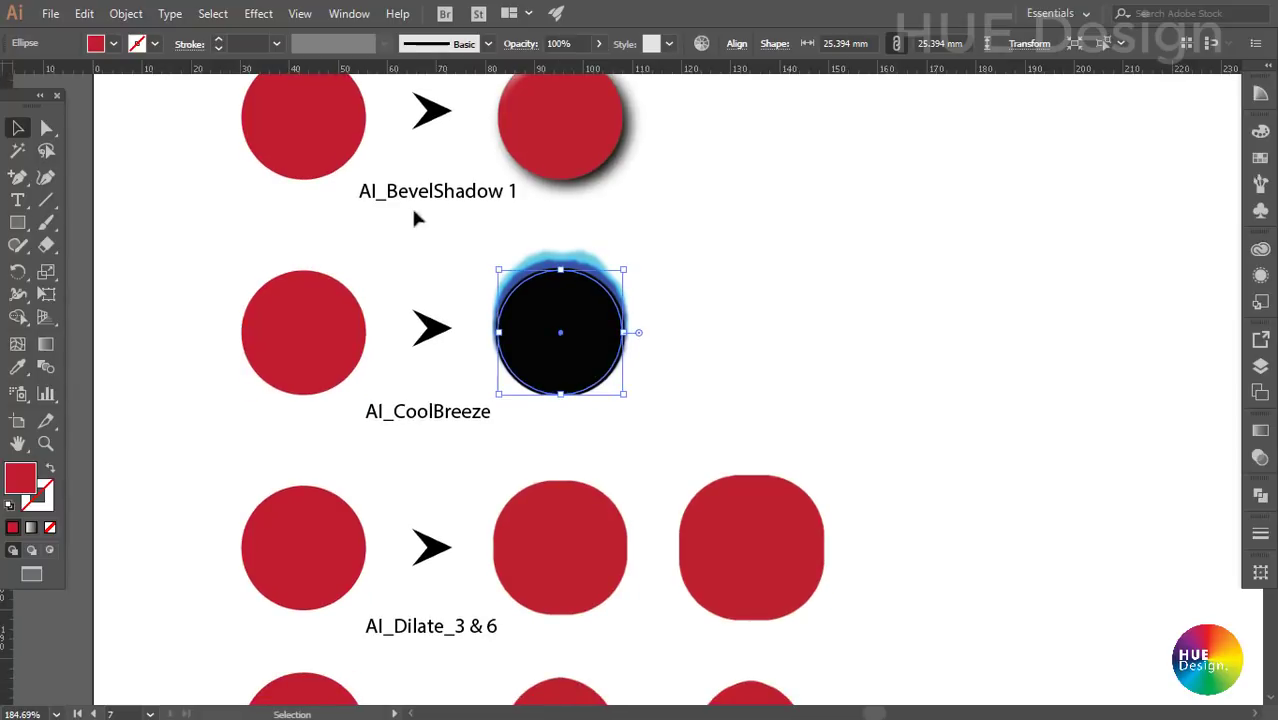
click(258, 13)
click(563, 355)
click(627, 373)
- Bring the AI_Dilate row into view and inspect each of its three circles
scroll(402, 296, down, 2)
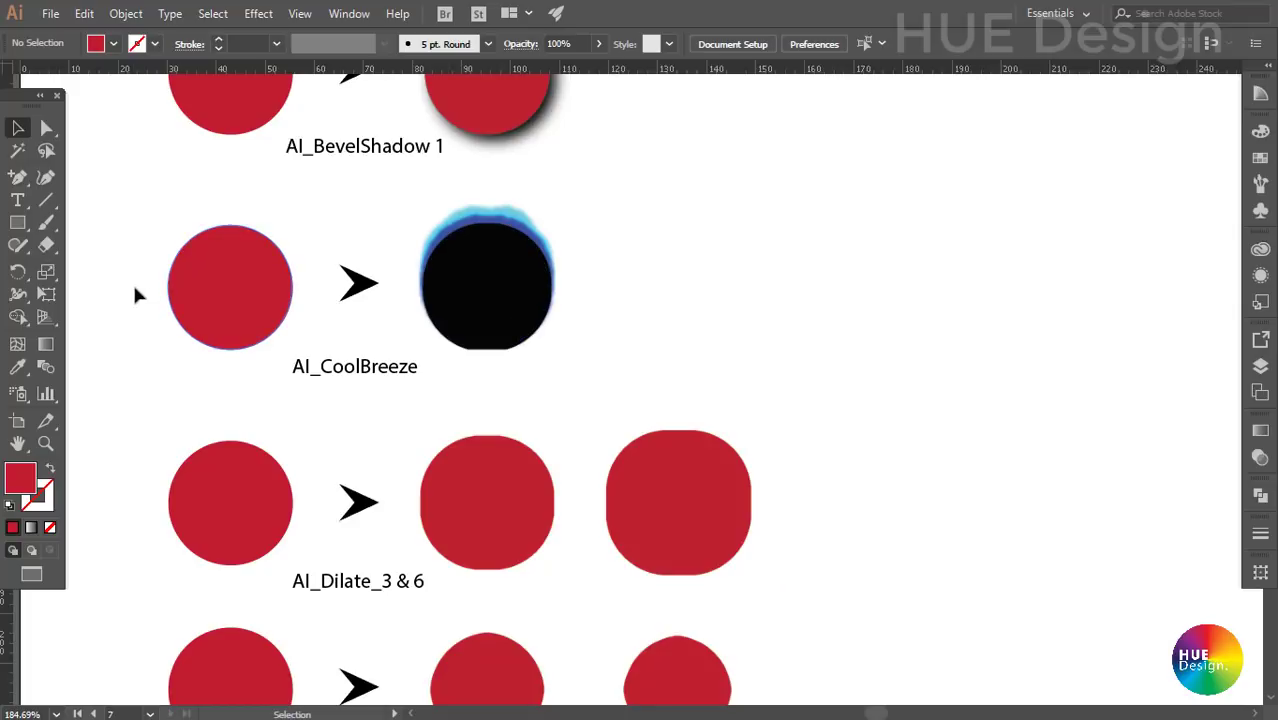
scroll(490, 295, down, 2)
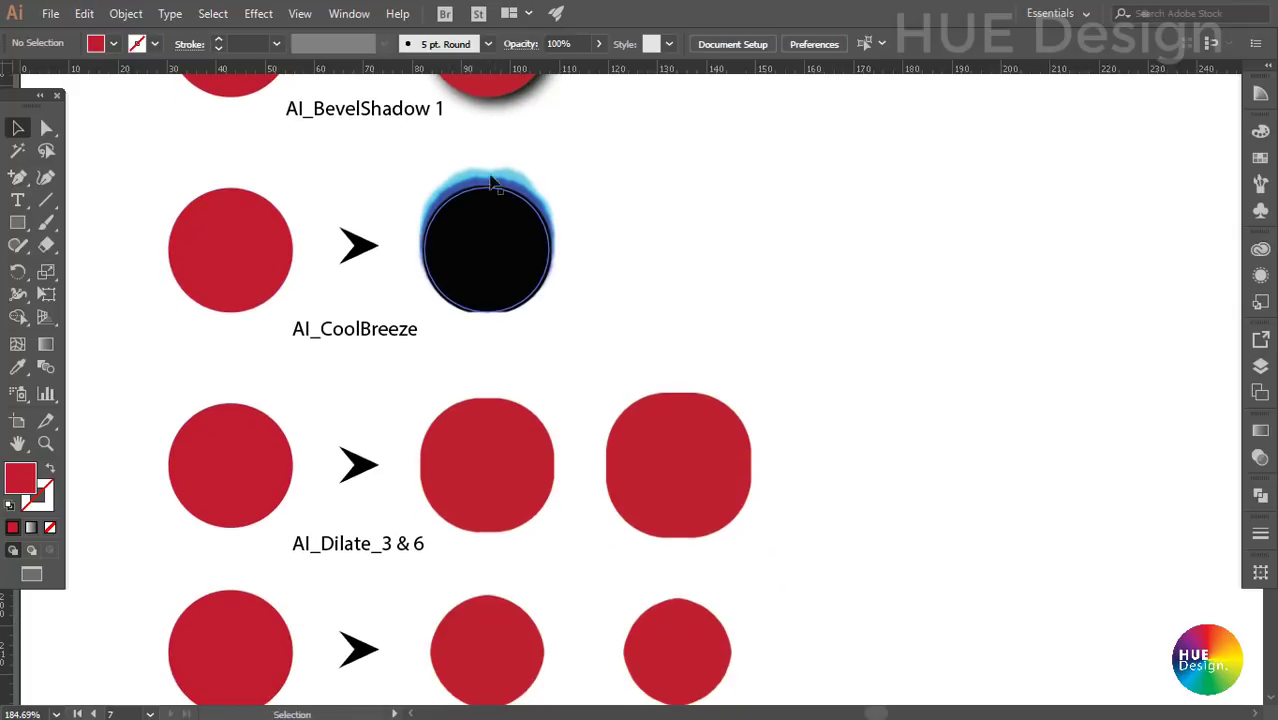
drag(499, 337, 448, 177)
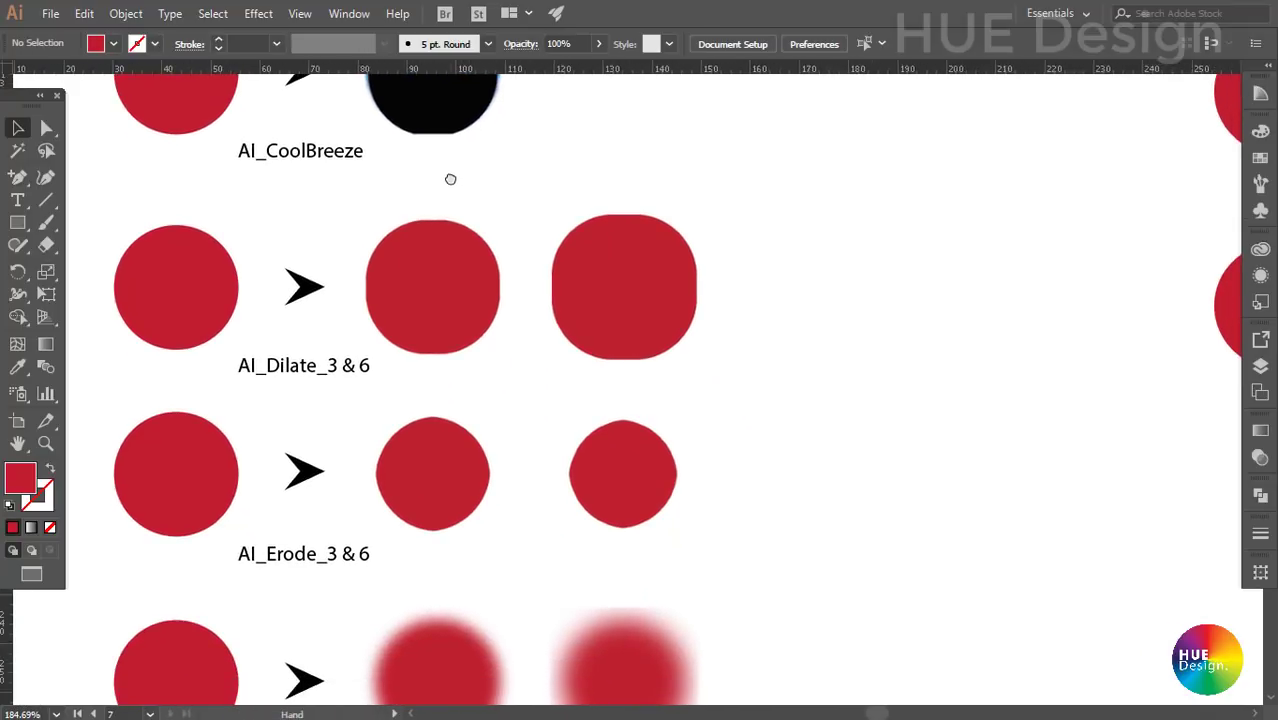
drag(123, 191, 745, 391)
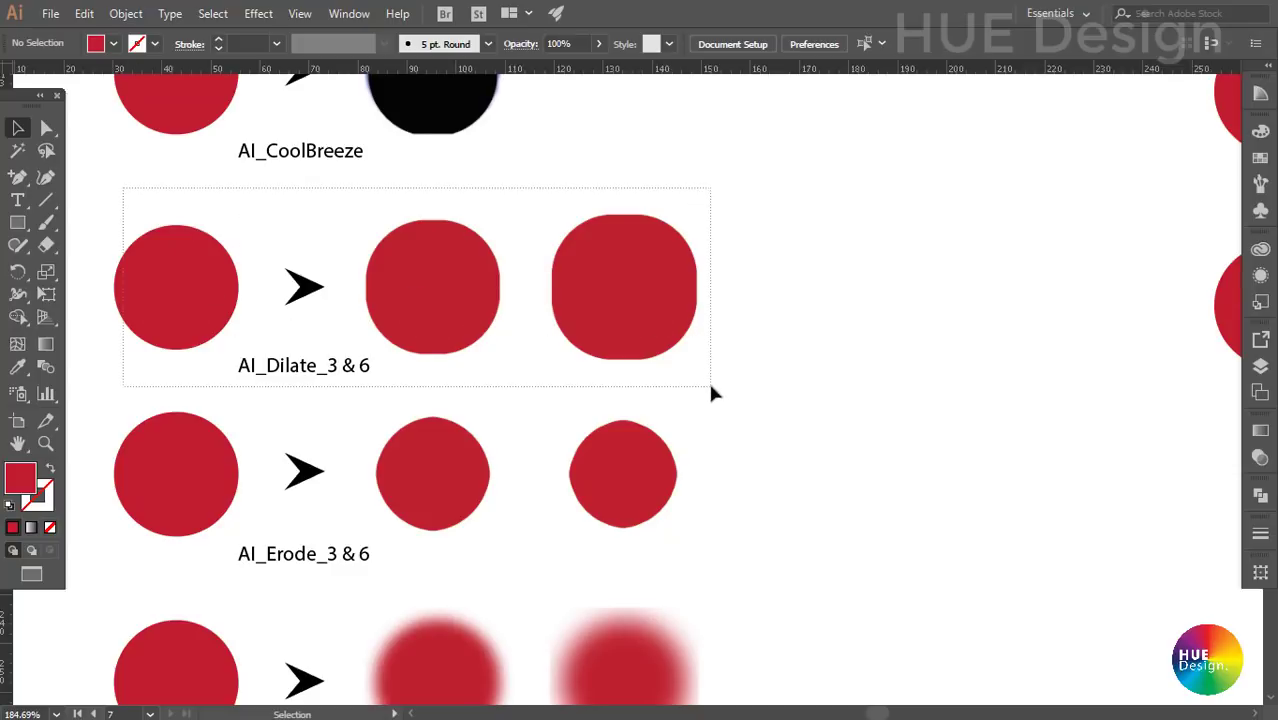
click(251, 306)
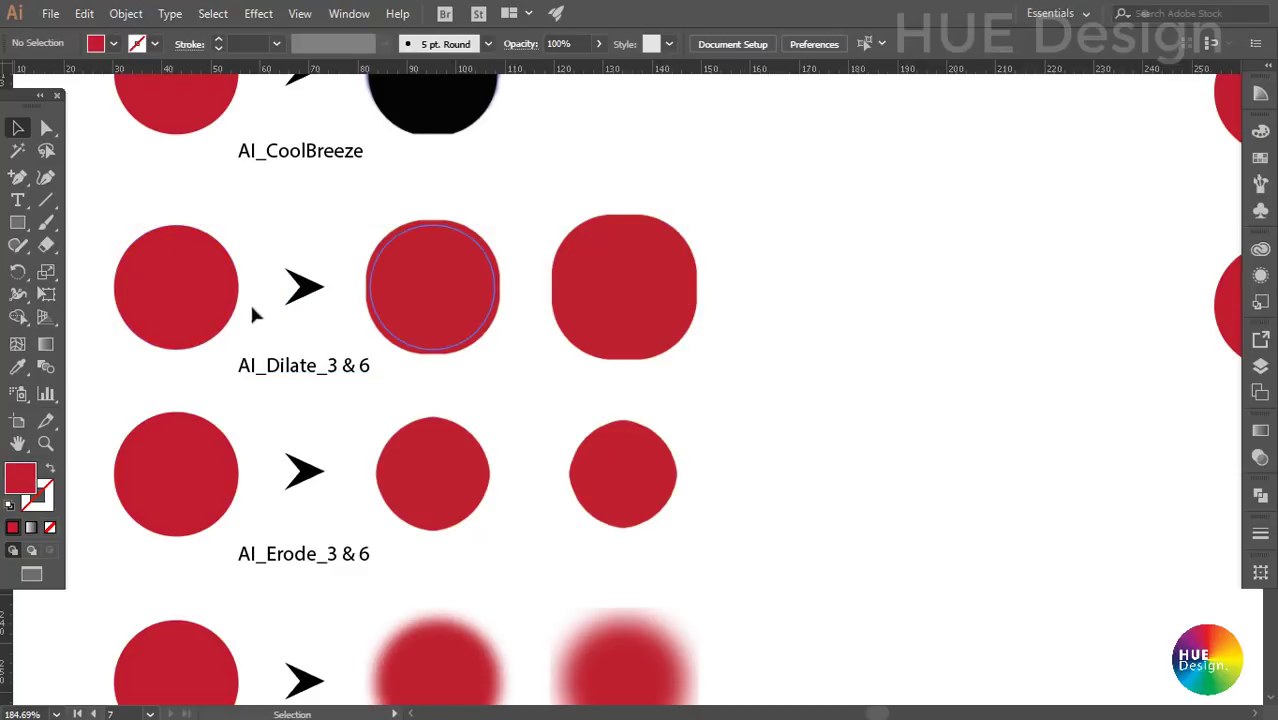
click(176, 290)
click(434, 288)
click(621, 297)
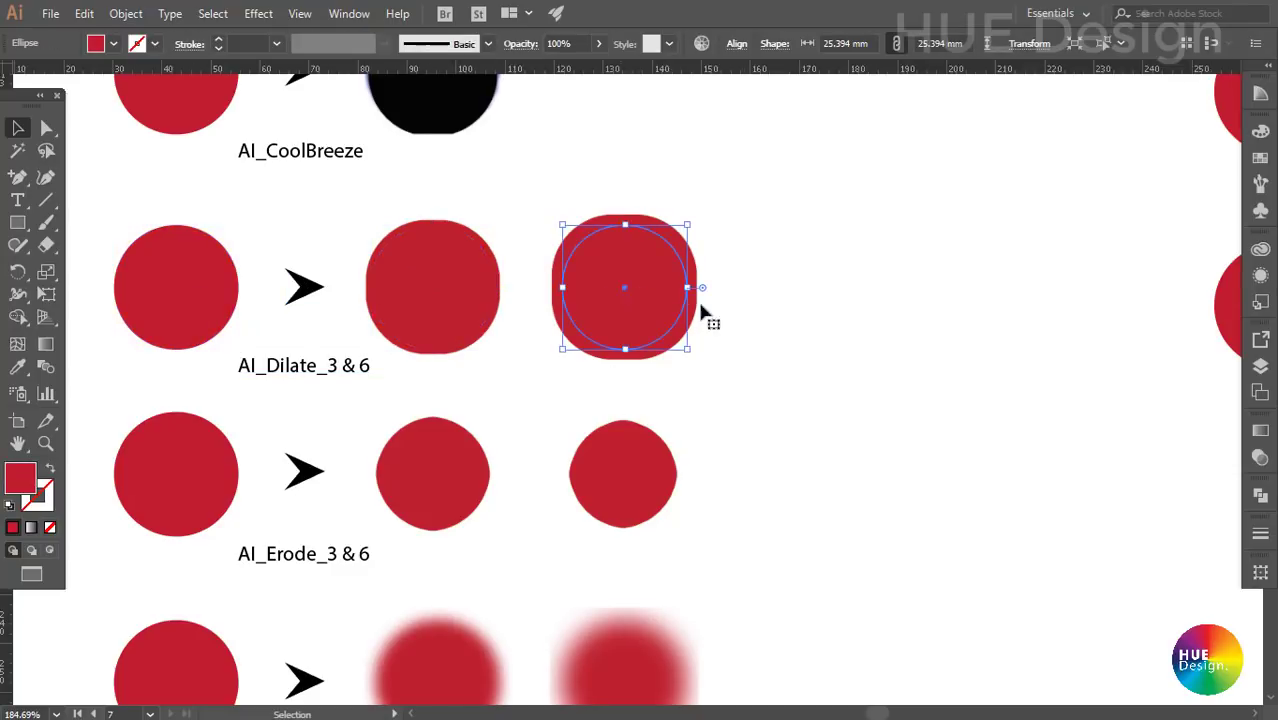
scroll(559, 474, down, 2)
scroll(573, 408, down, 3)
scroll(397, 455, down, 2)
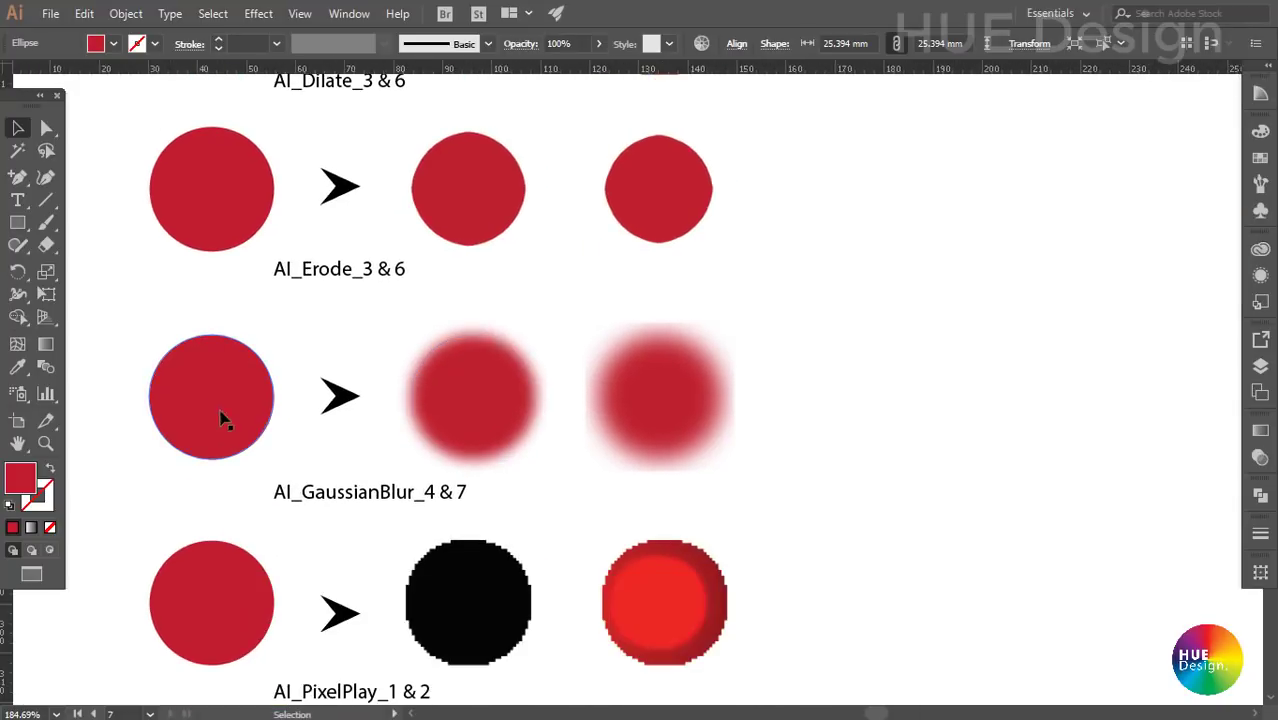
click(822, 460)
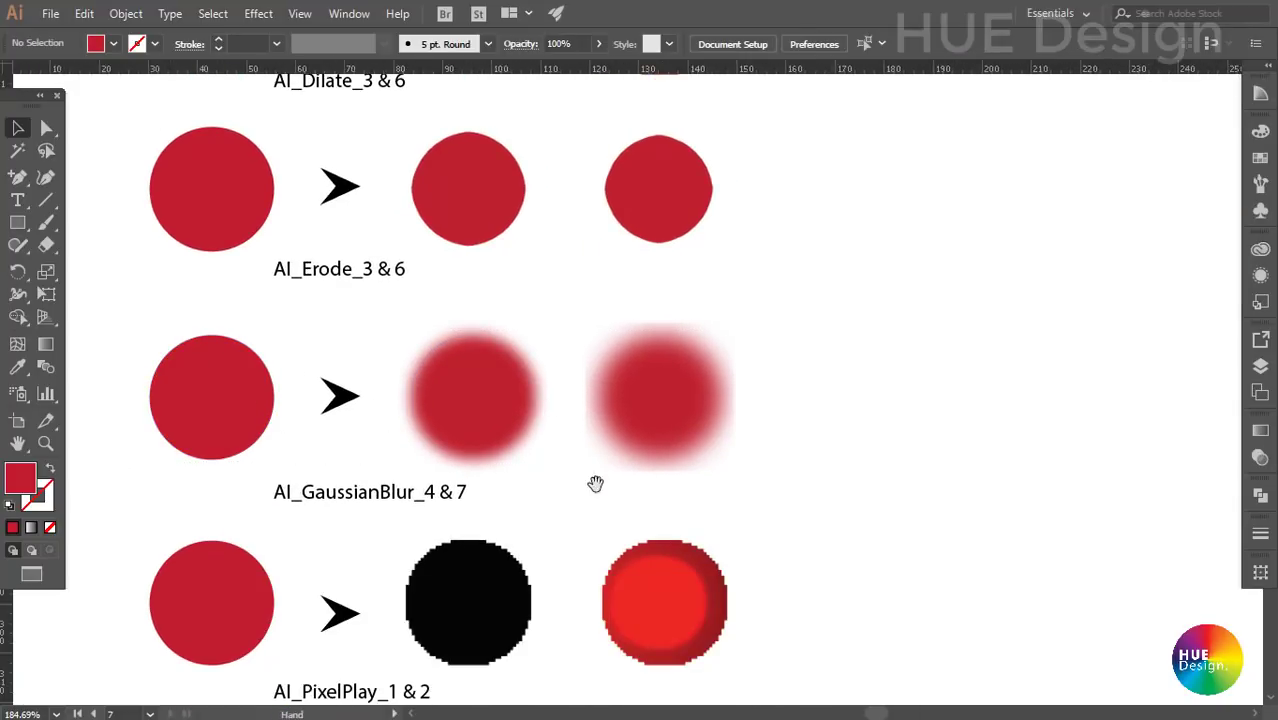
drag(595, 484, 602, 458)
click(494, 380)
click(612, 368)
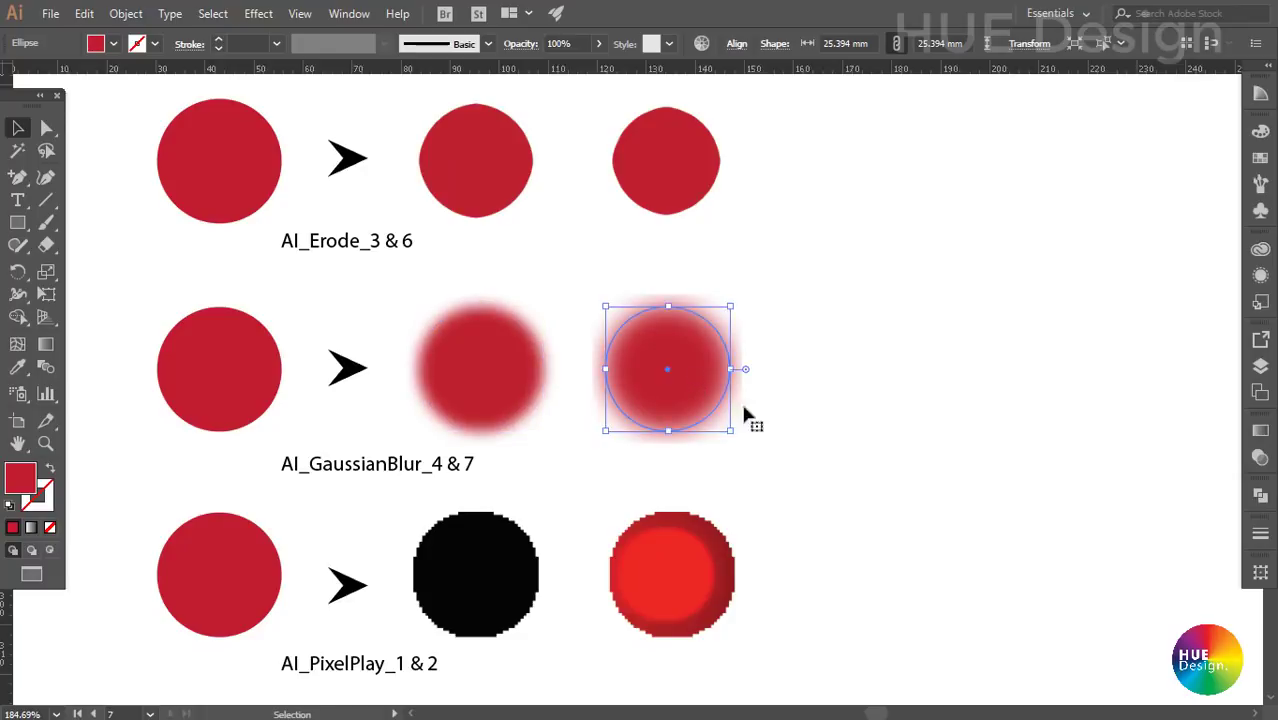
scroll(745, 415, down, 2)
click(773, 457)
mouse_move(134, 416)
mouse_down()
mouse_move(488, 557)
mouse_move(813, 556)
mouse_up()
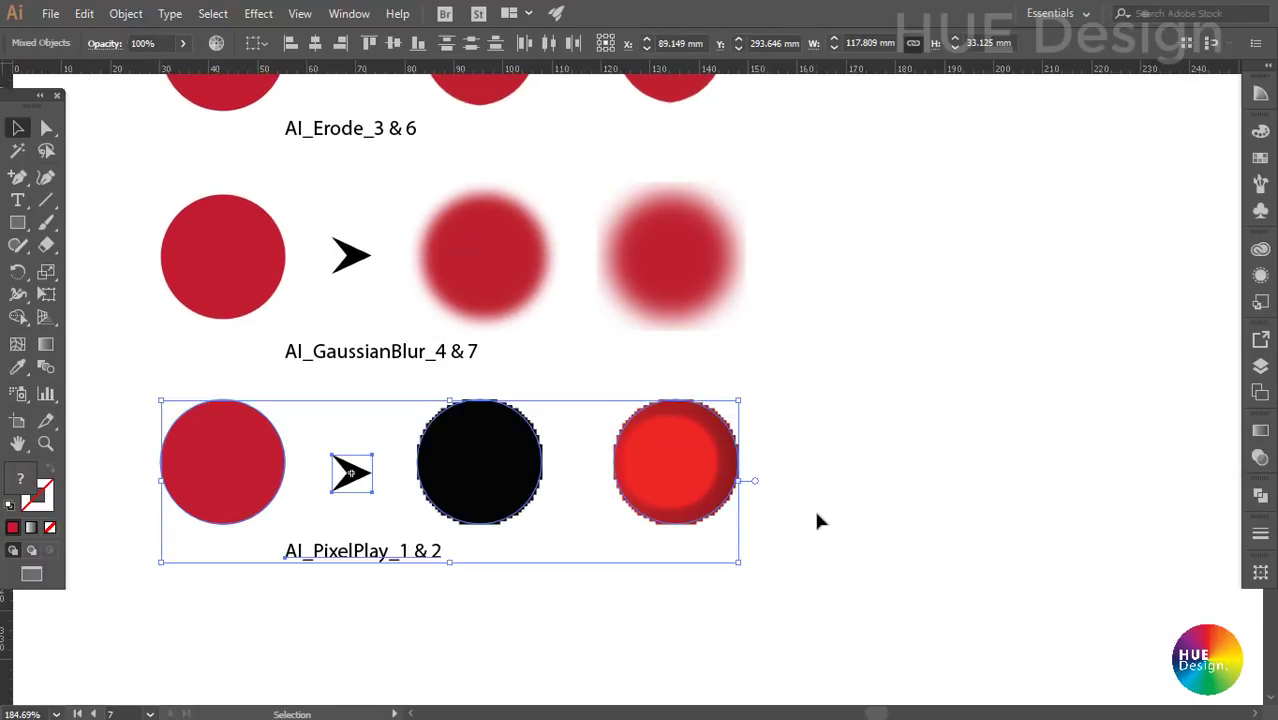
click(816, 520)
click(258, 13)
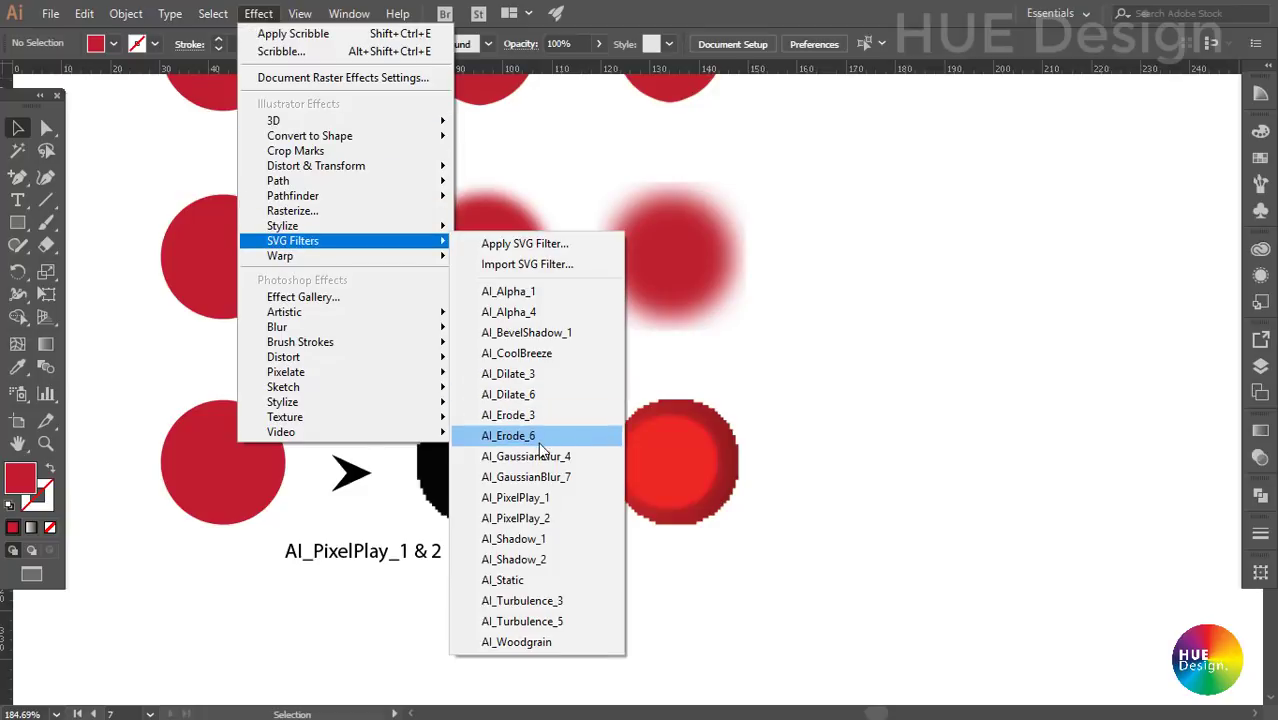
click(845, 488)
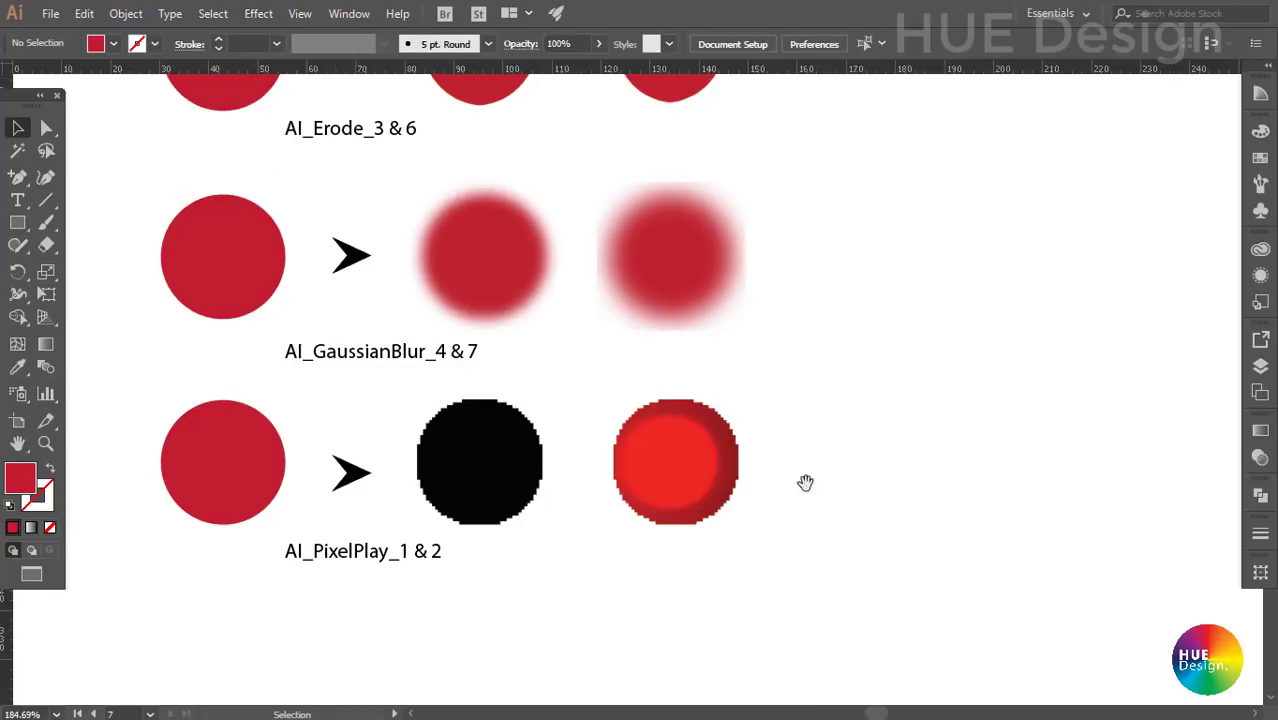
- Select every object in the AI_Shadow row and bring up the Stylize effects list
scroll(563, 452, up, 5)
scroll(633, 303, up, 3)
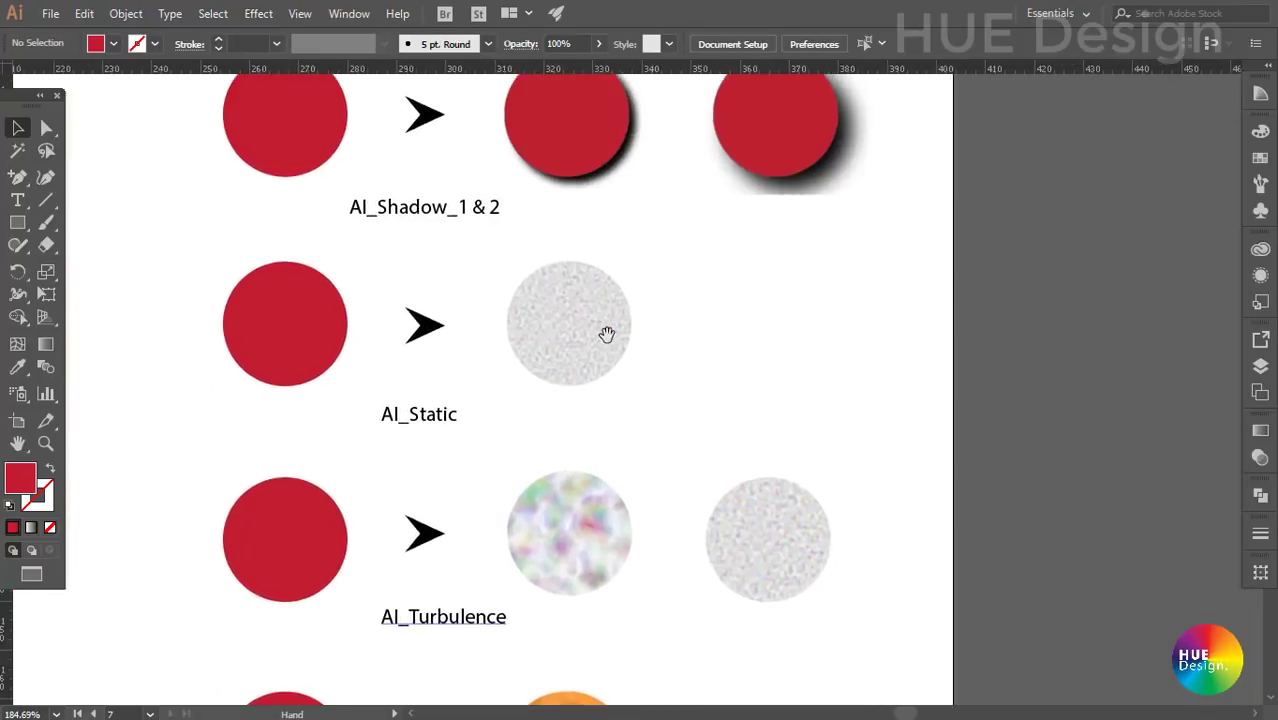
scroll(605, 334, up, 2)
drag(604, 360, 562, 309)
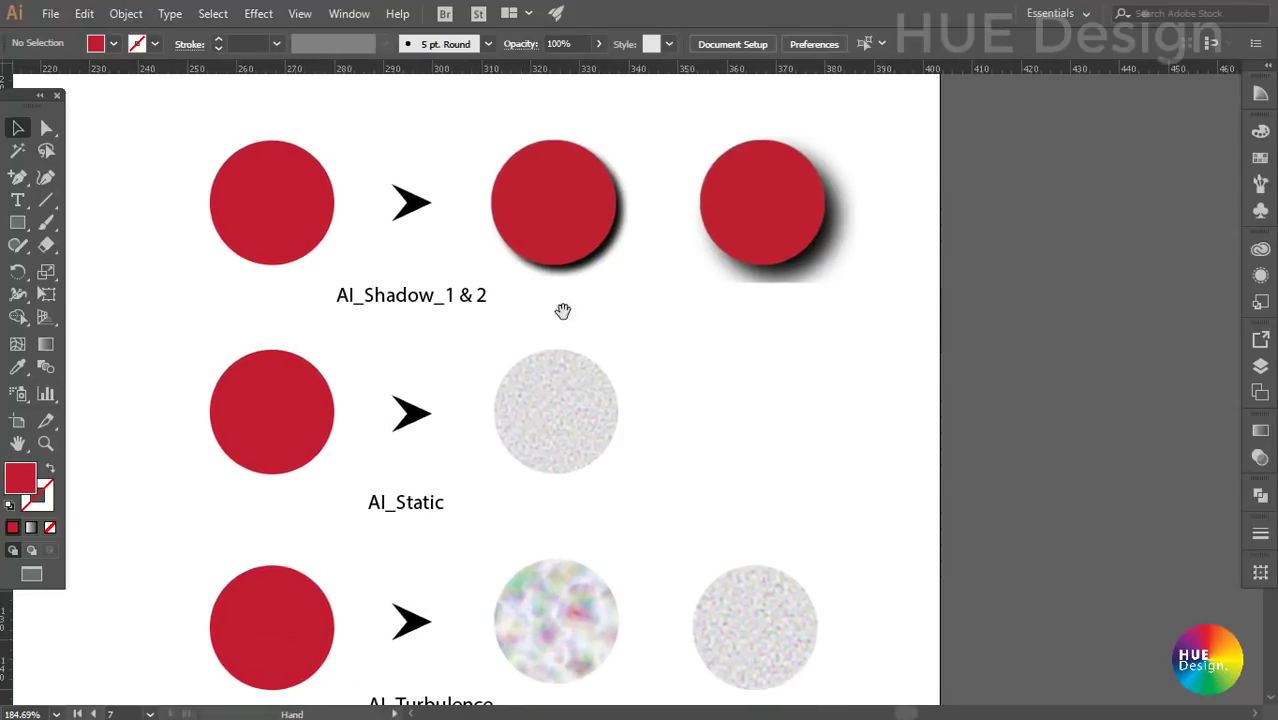
drag(164, 127, 894, 326)
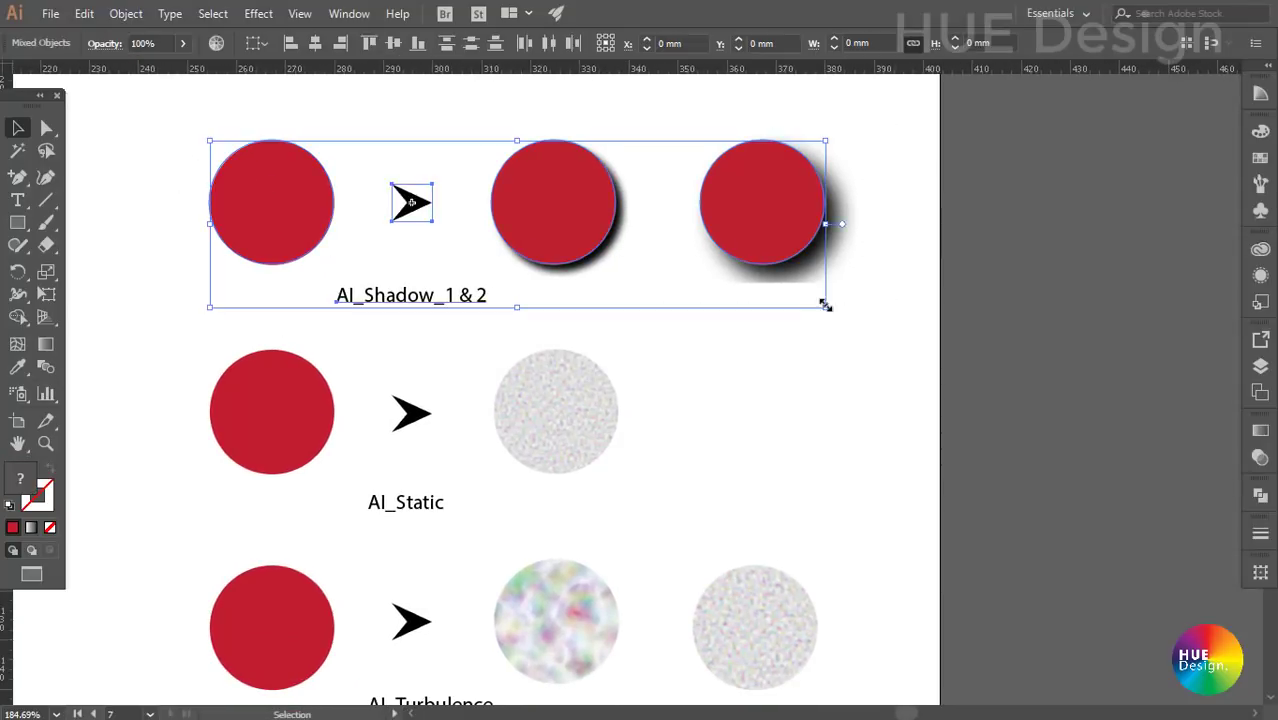
click(257, 14)
mouse_move(283, 226)
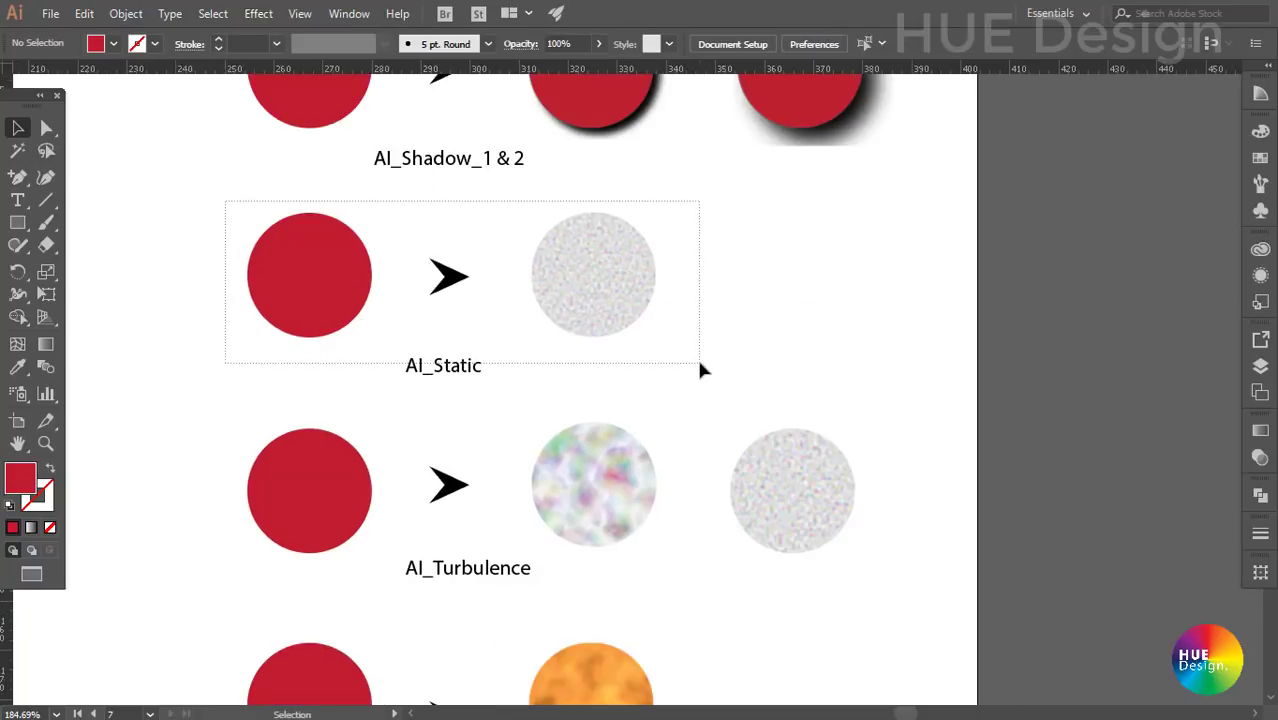
- Select the red circle in the AI_Static row and browse the effects without applying any
drag(522, 318, 761, 308)
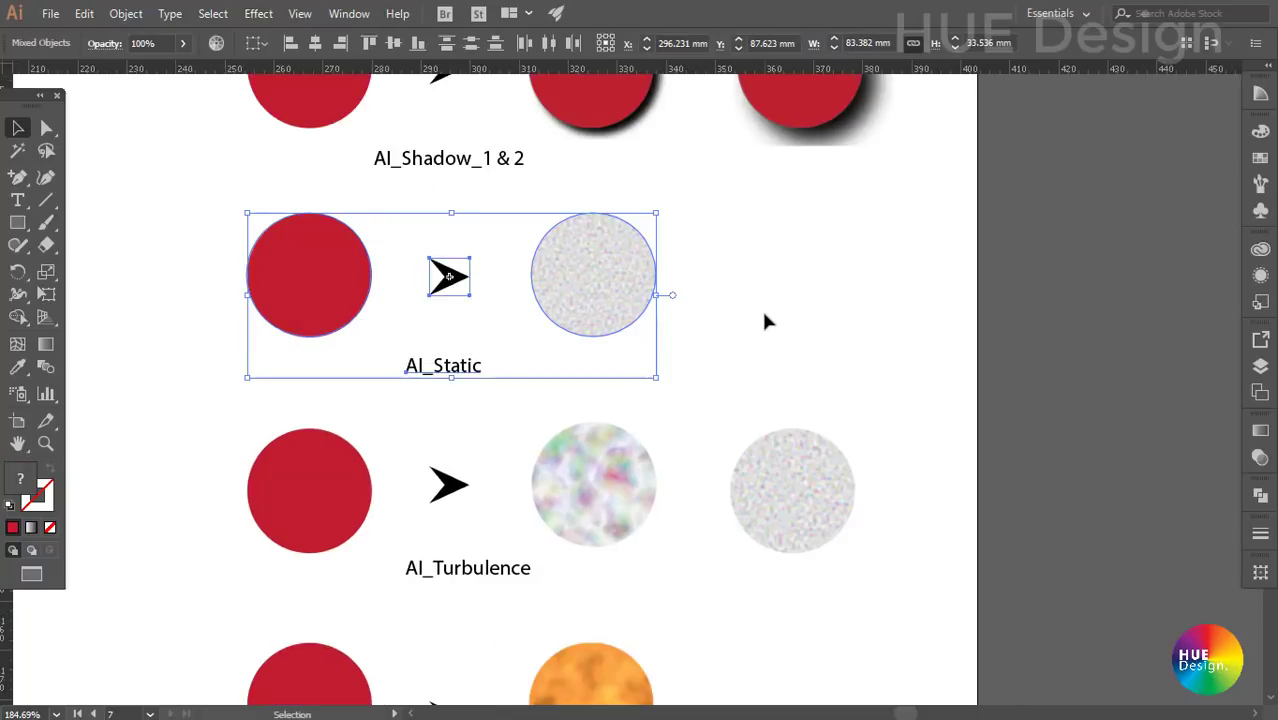
click(761, 308)
click(322, 276)
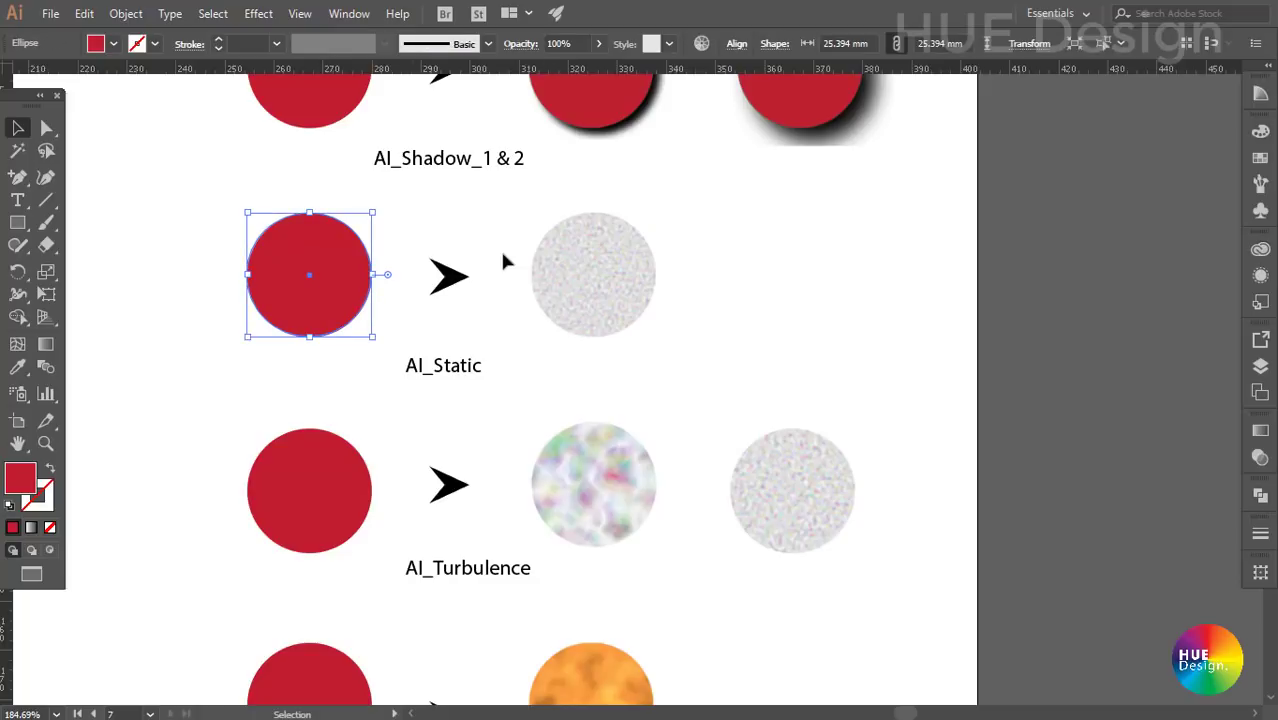
click(258, 13)
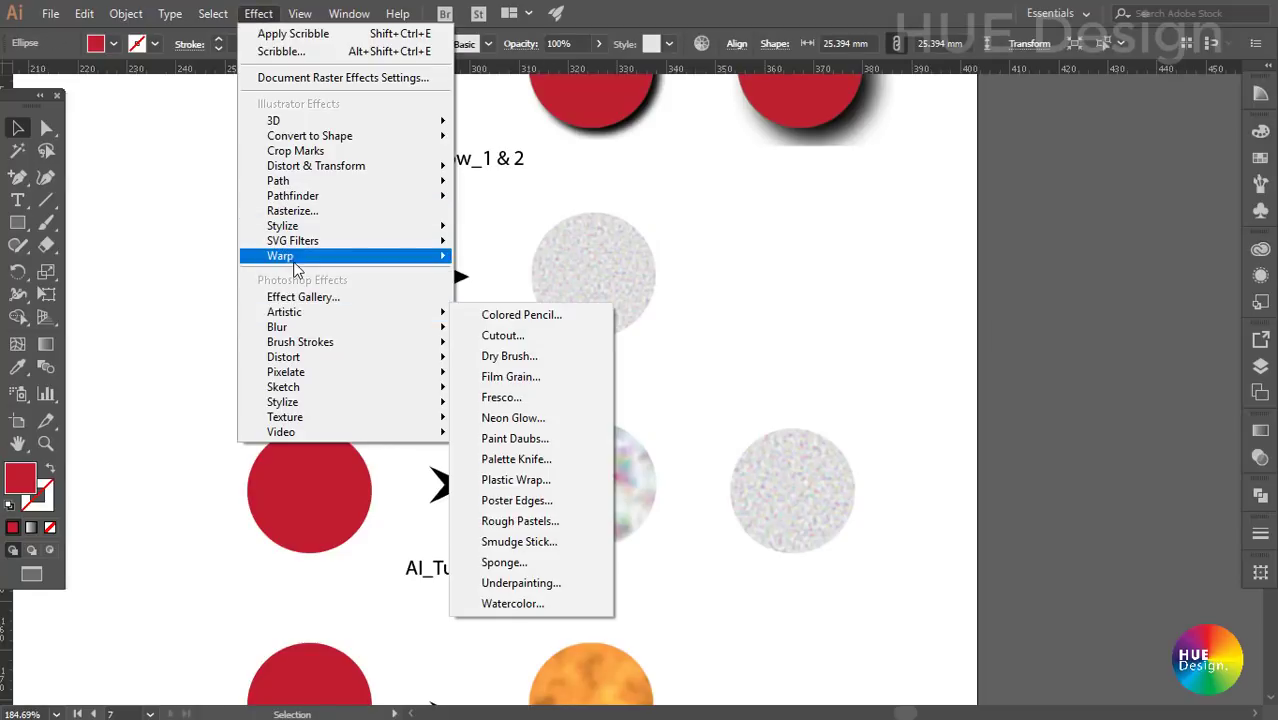
mouse_move(293, 241)
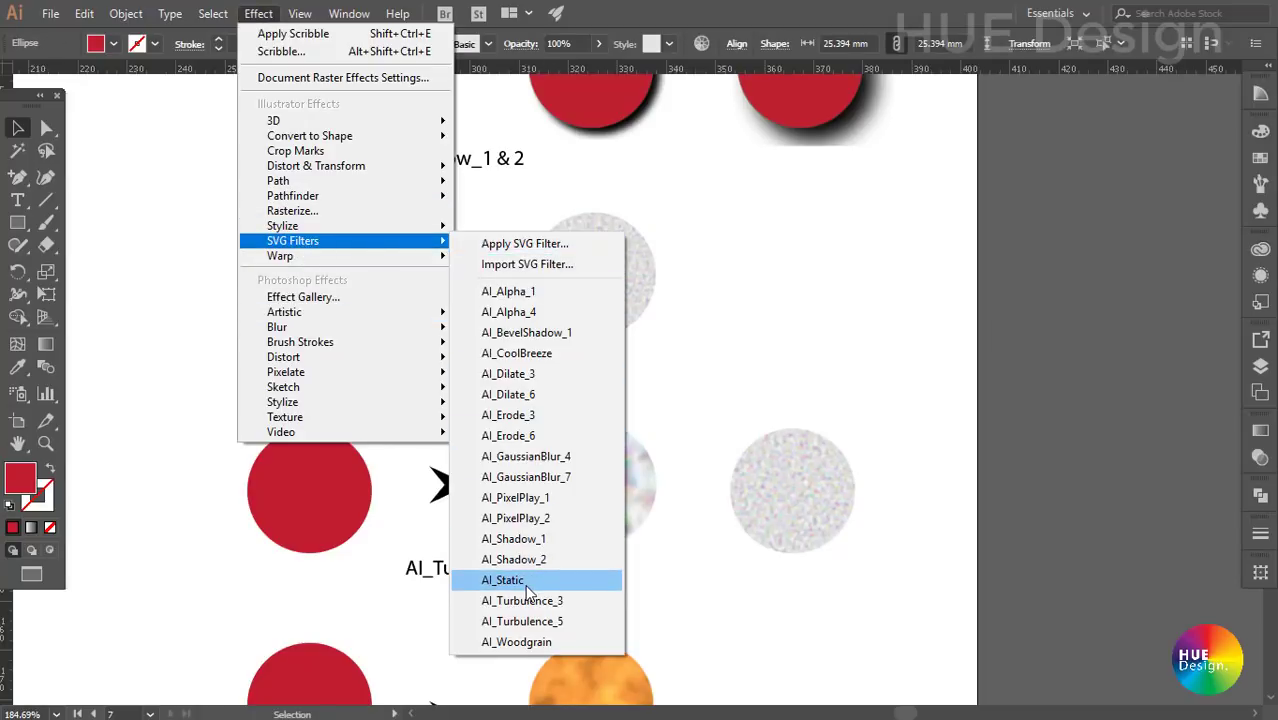
key(Escape)
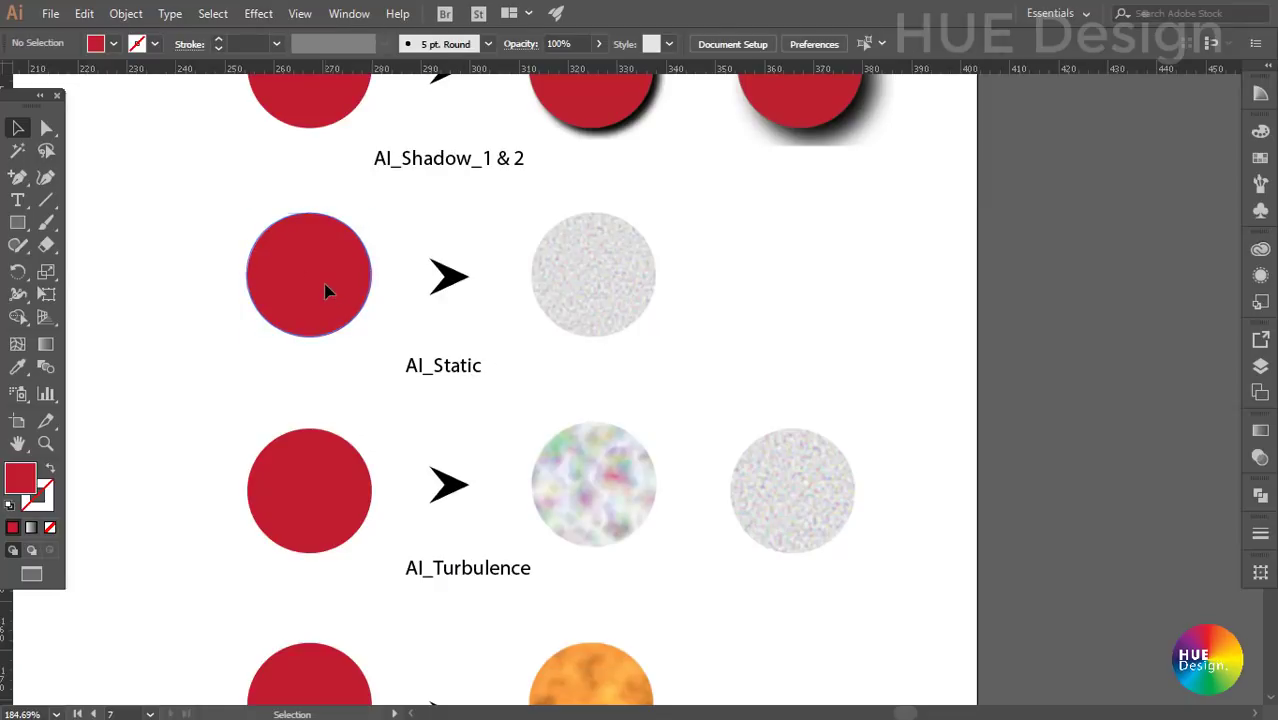
click(325, 288)
shift+click(622, 286)
- Inspect the AI_Turbulence and AI_Woodgrain rows by selecting each whole row
drag(687, 398, 670, 226)
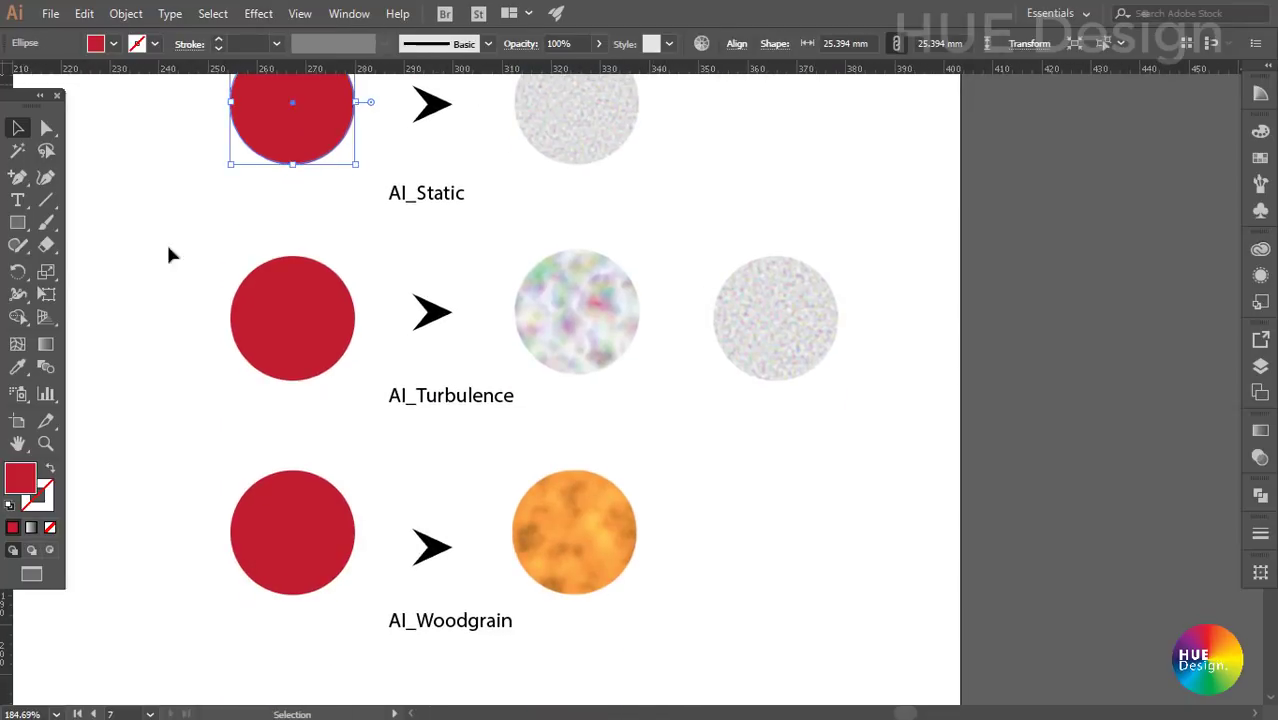
drag(170, 246, 893, 420)
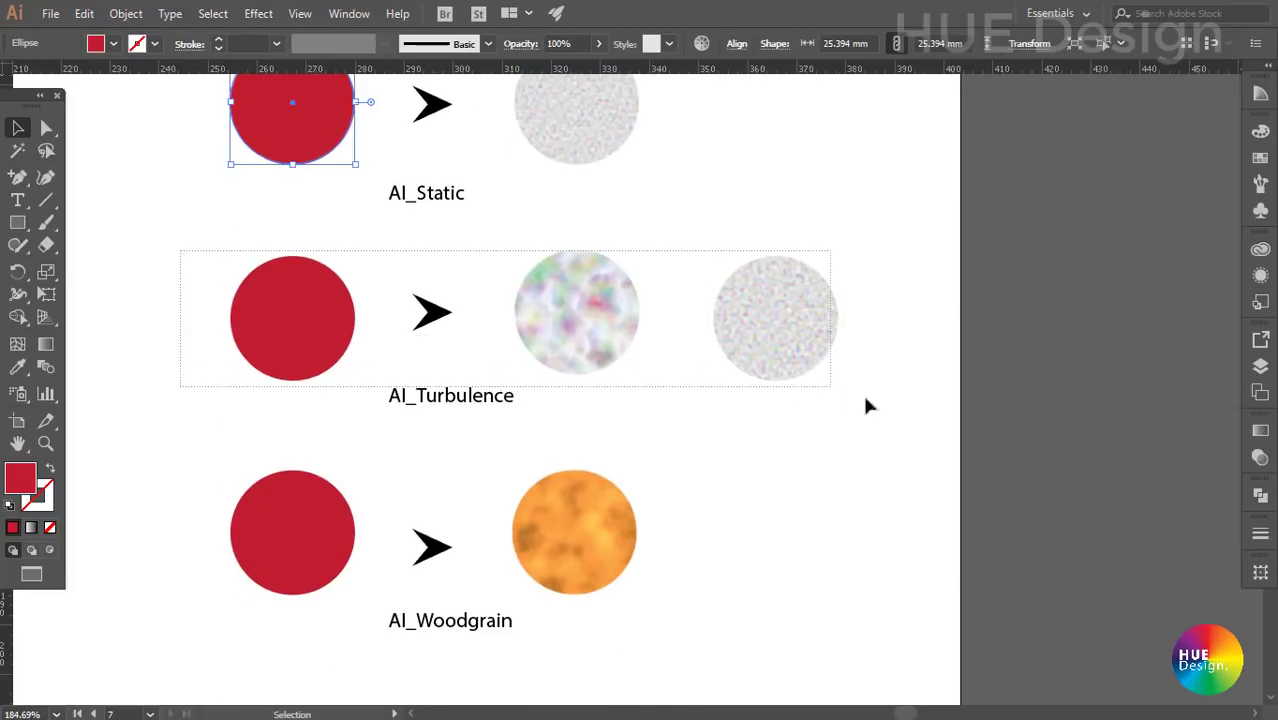
click(700, 454)
drag(216, 480, 676, 619)
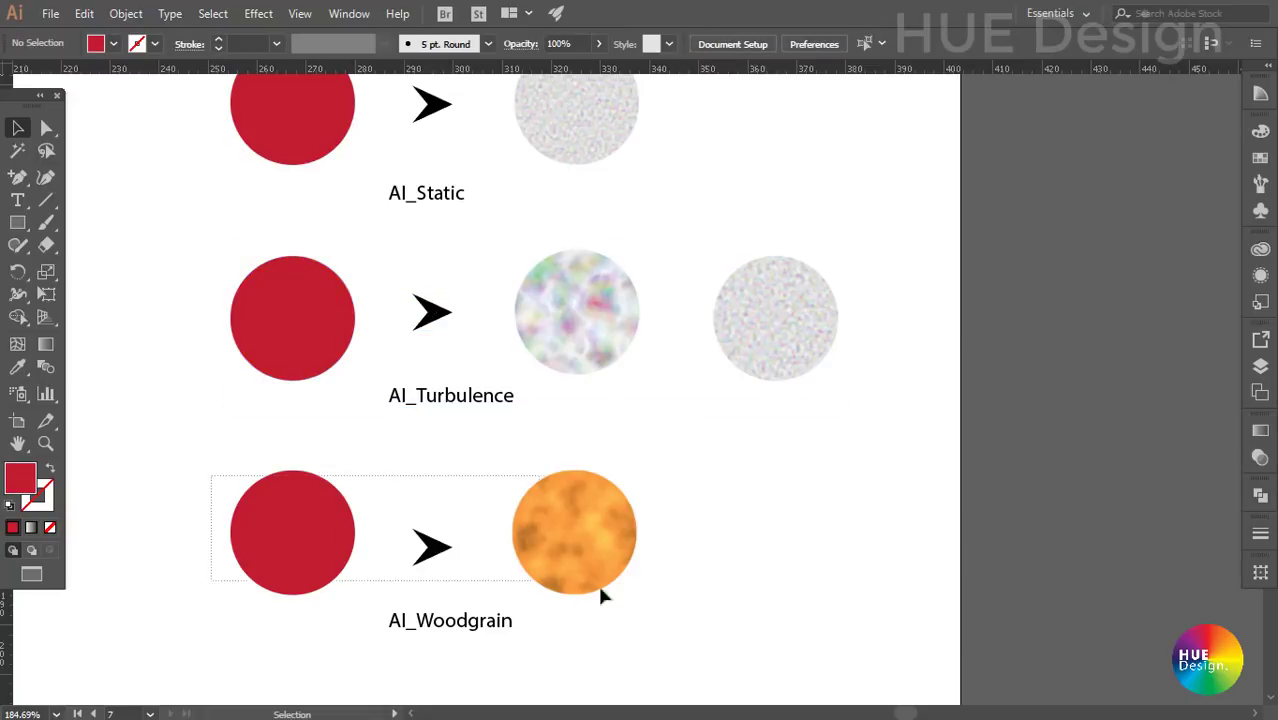
click(743, 502)
drag(743, 502, 750, 559)
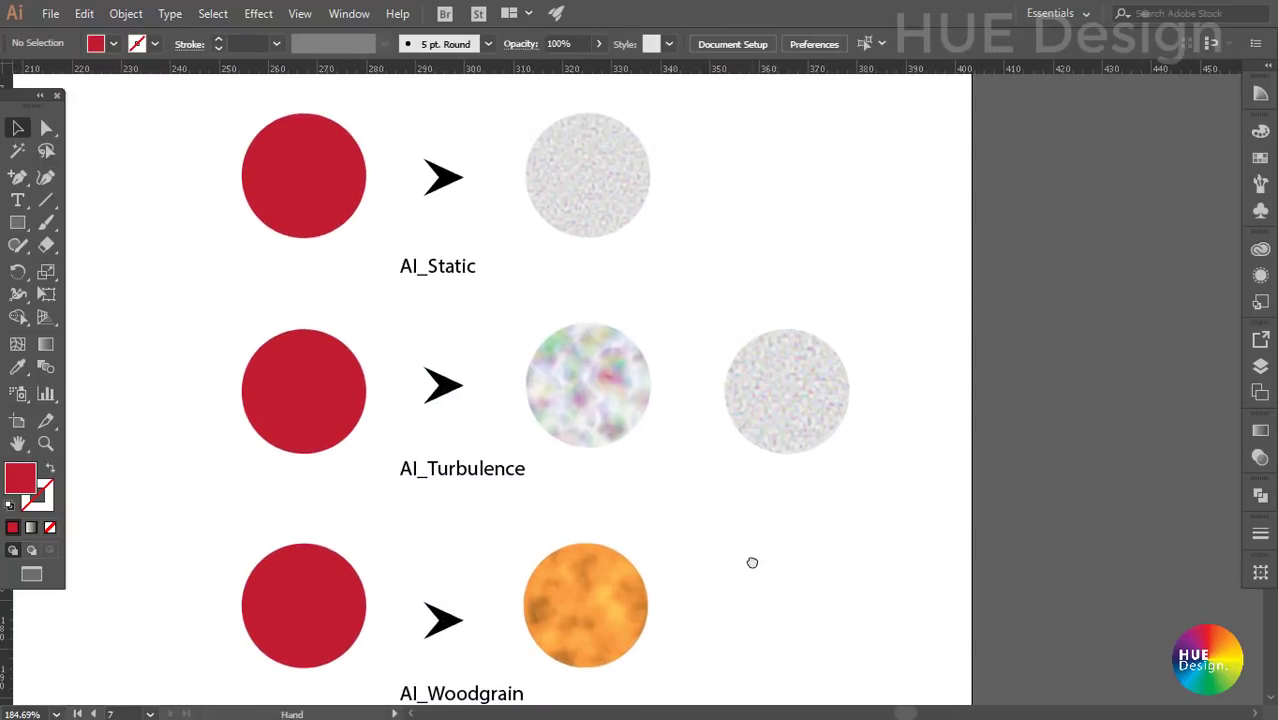
- Check the red and orange Woodgrain circles, then bring up the SVG Filters list
click(322, 608)
drag(467, 617, 478, 408)
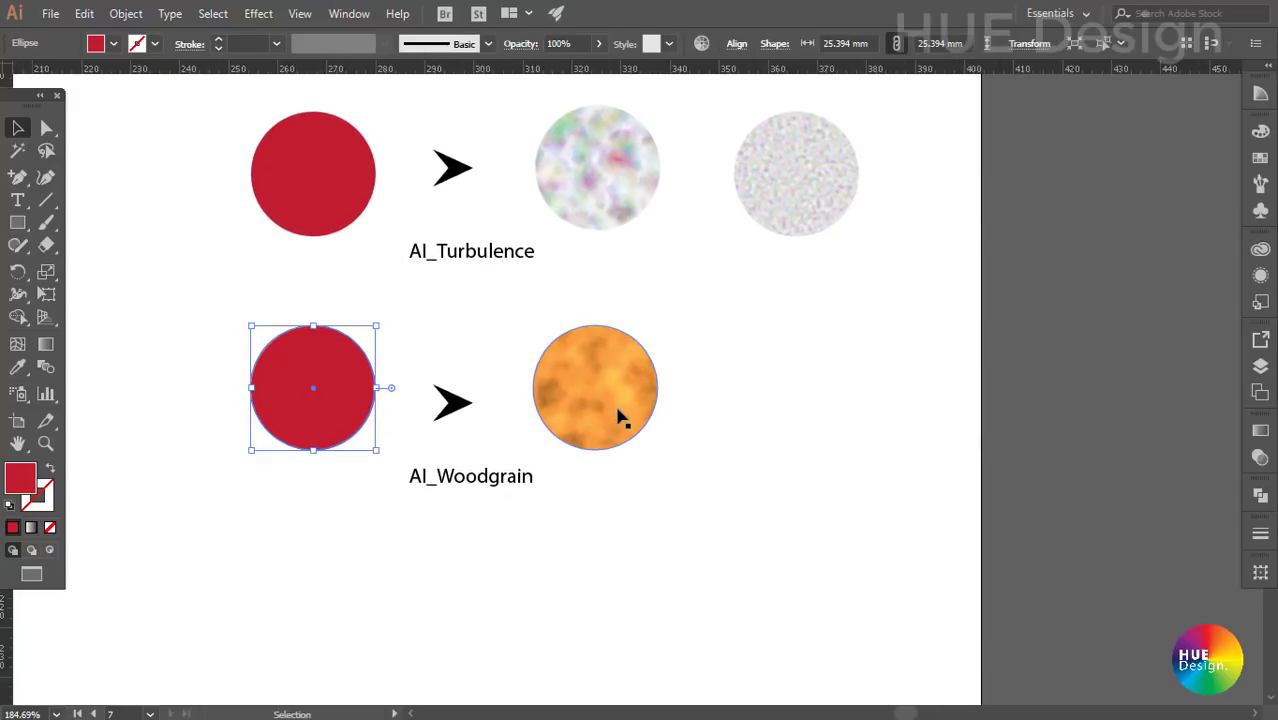
click(619, 414)
click(739, 425)
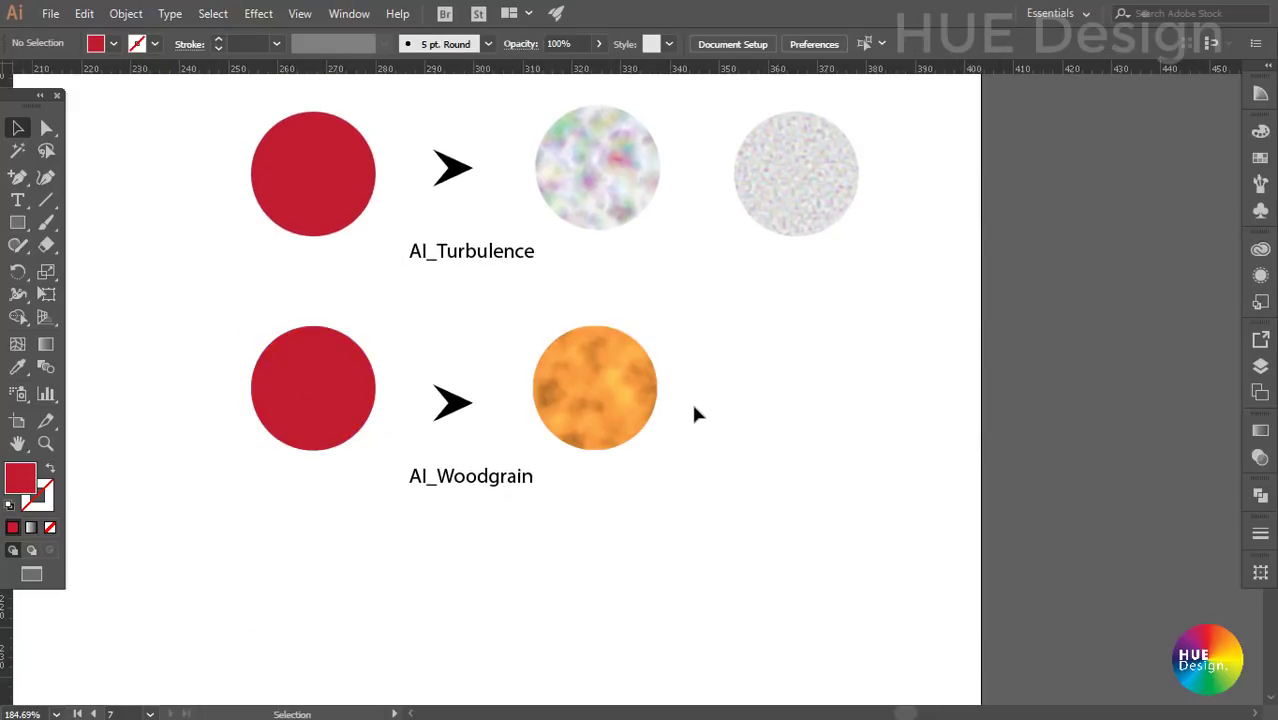
drag(727, 299, 721, 359)
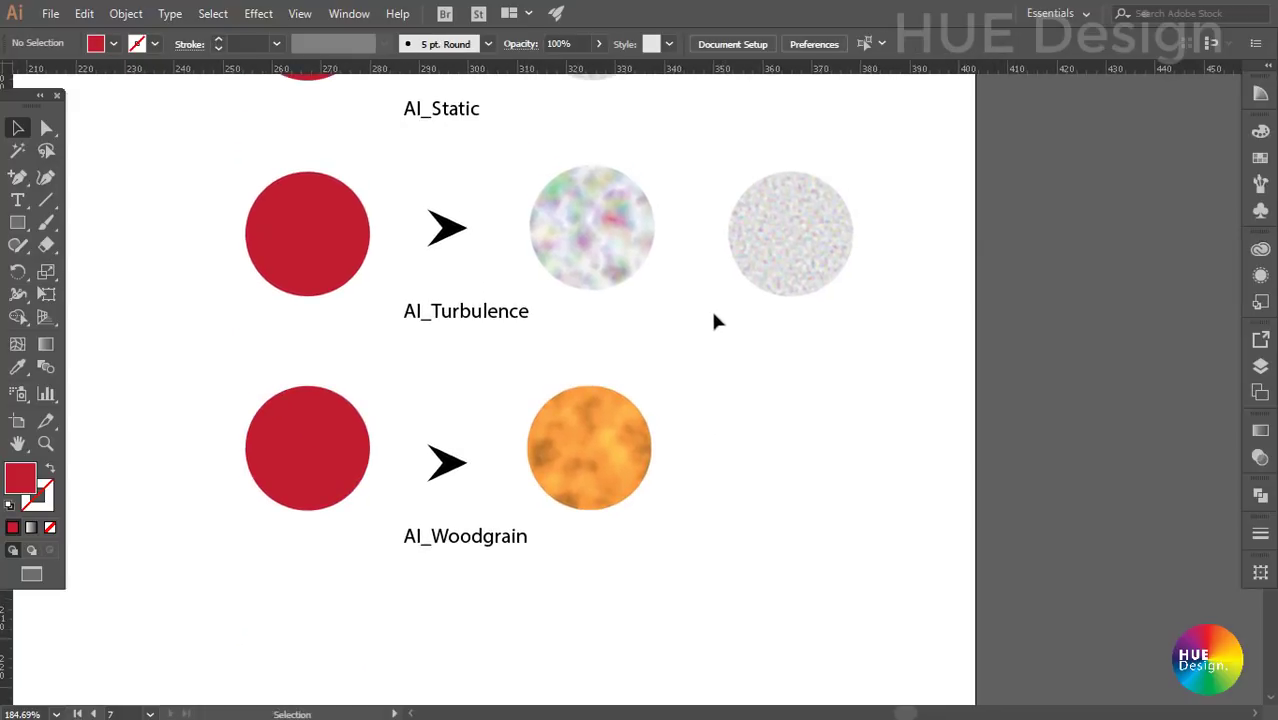
click(258, 13)
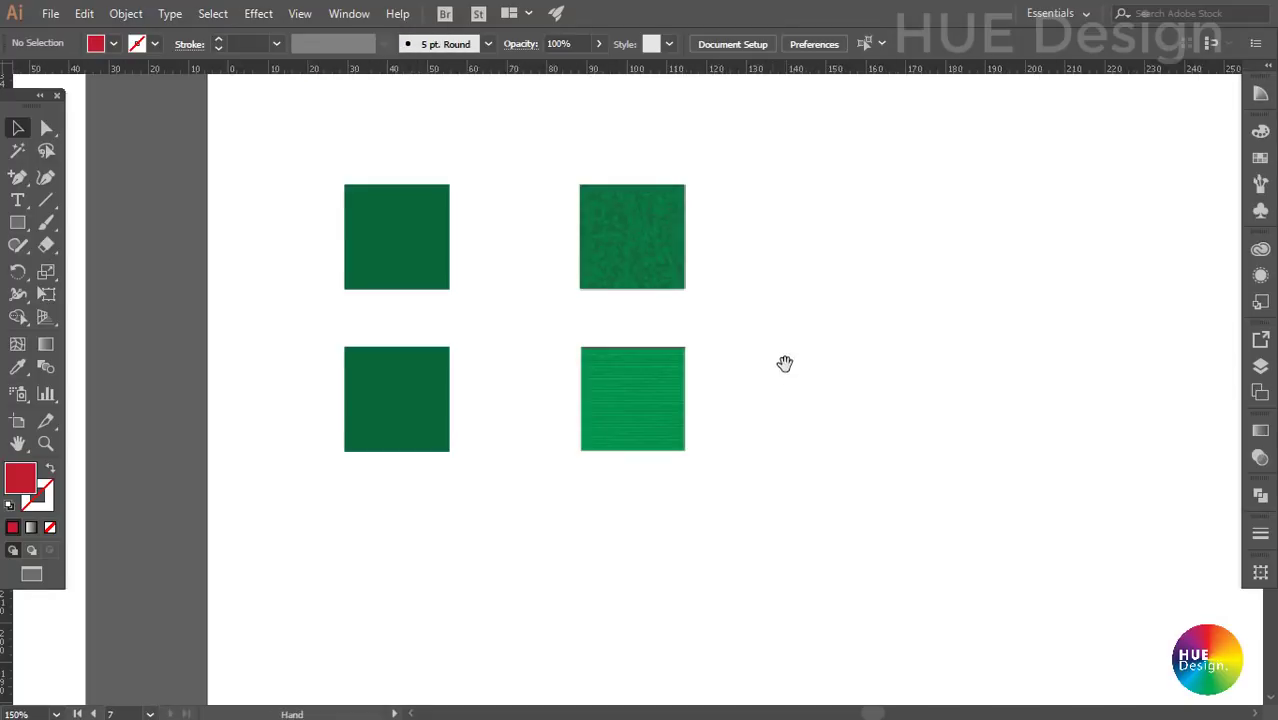
- Alt-drag a copy of a green square to the right and fill it red from Swatches
drag(785, 363, 594, 331)
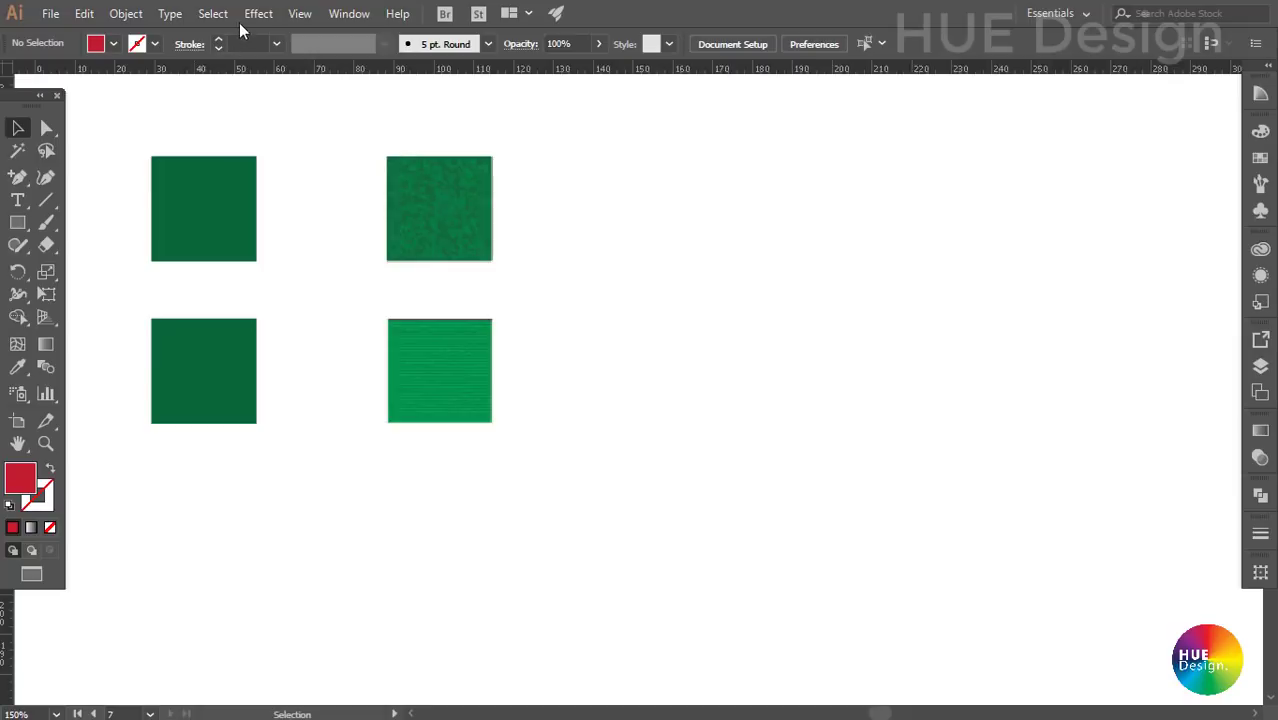
click(257, 14)
mouse_move(280, 312)
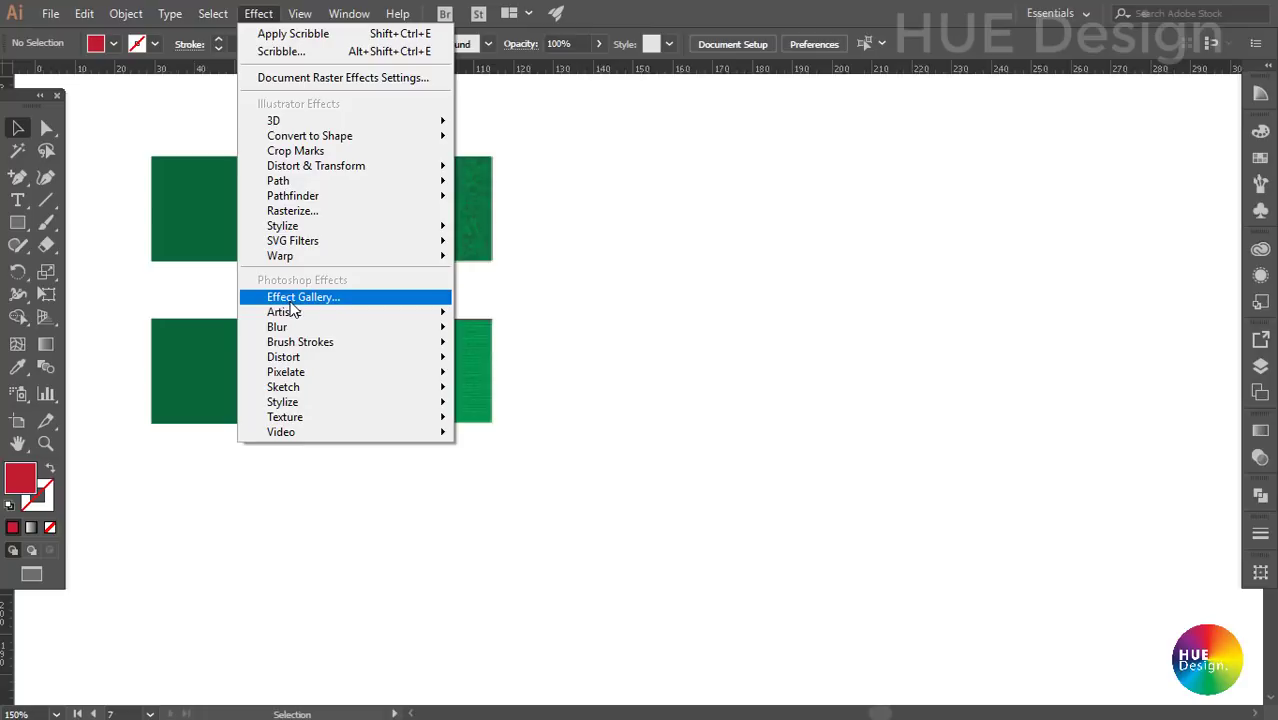
click(613, 331)
drag(613, 331, 550, 345)
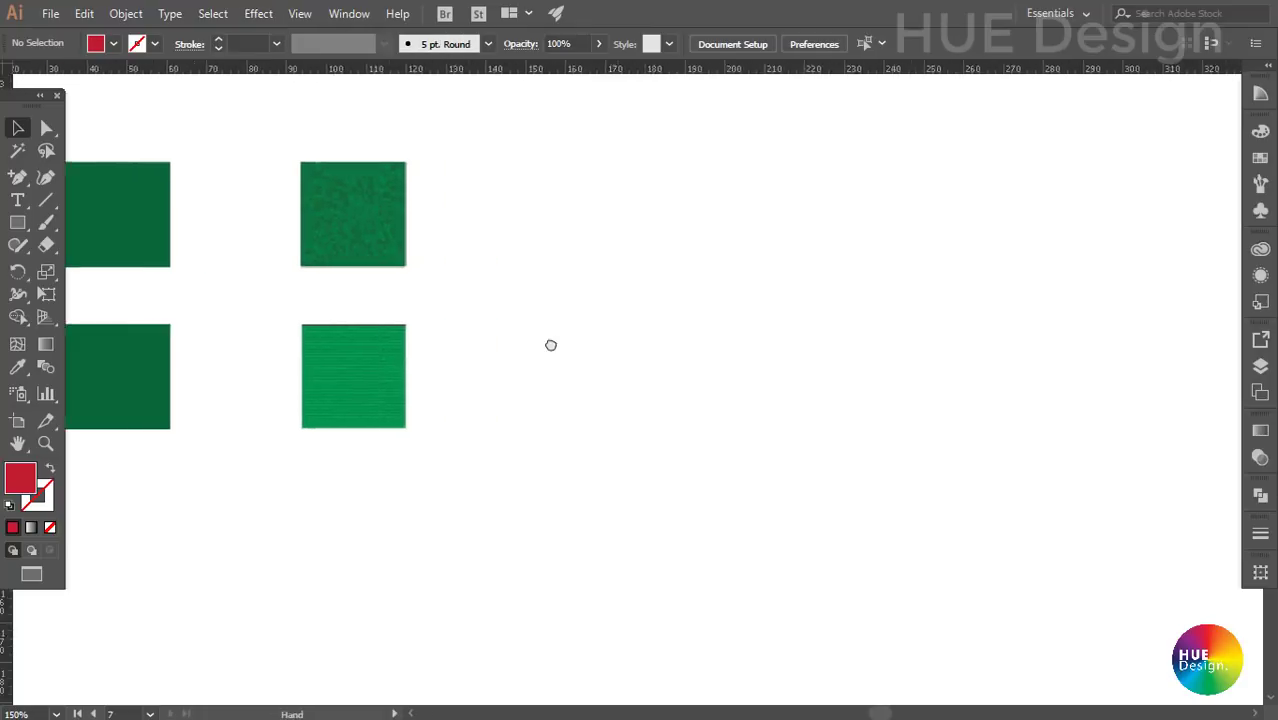
mouse_move(134, 248)
mouse_down()
mouse_move(195, 228)
mouse_move(694, 235)
mouse_up()
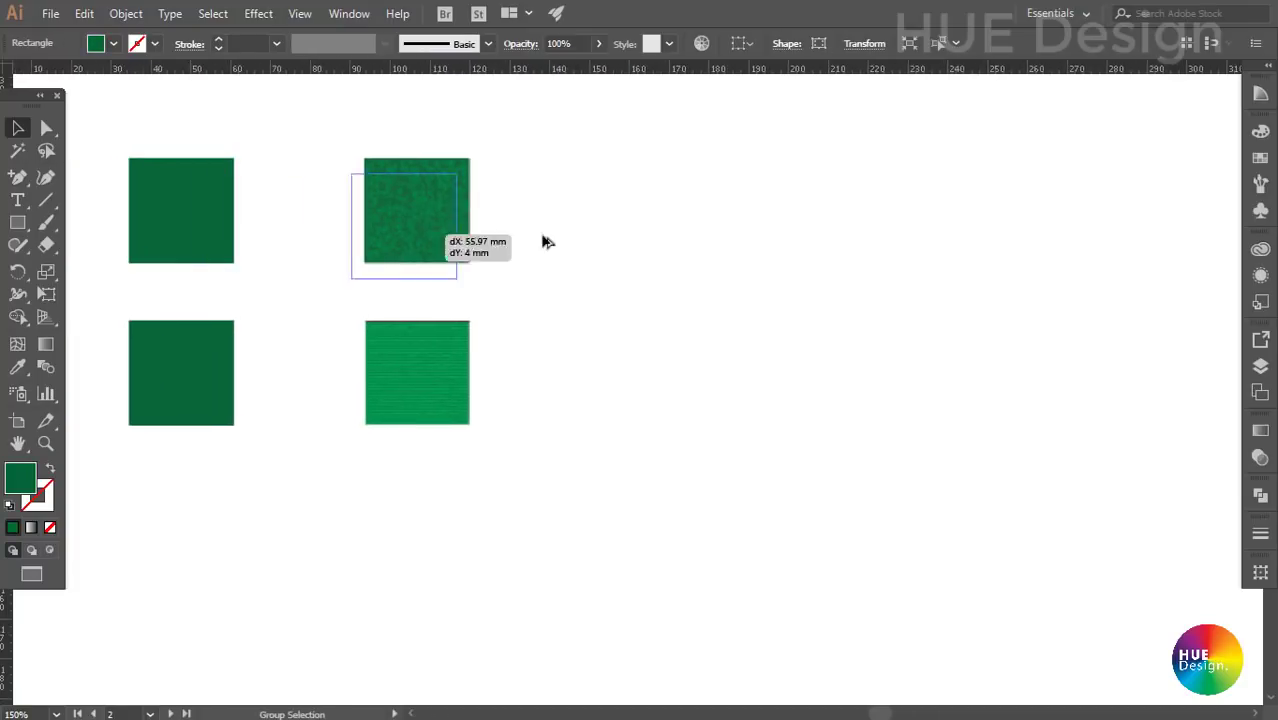
drag(763, 268, 616, 290)
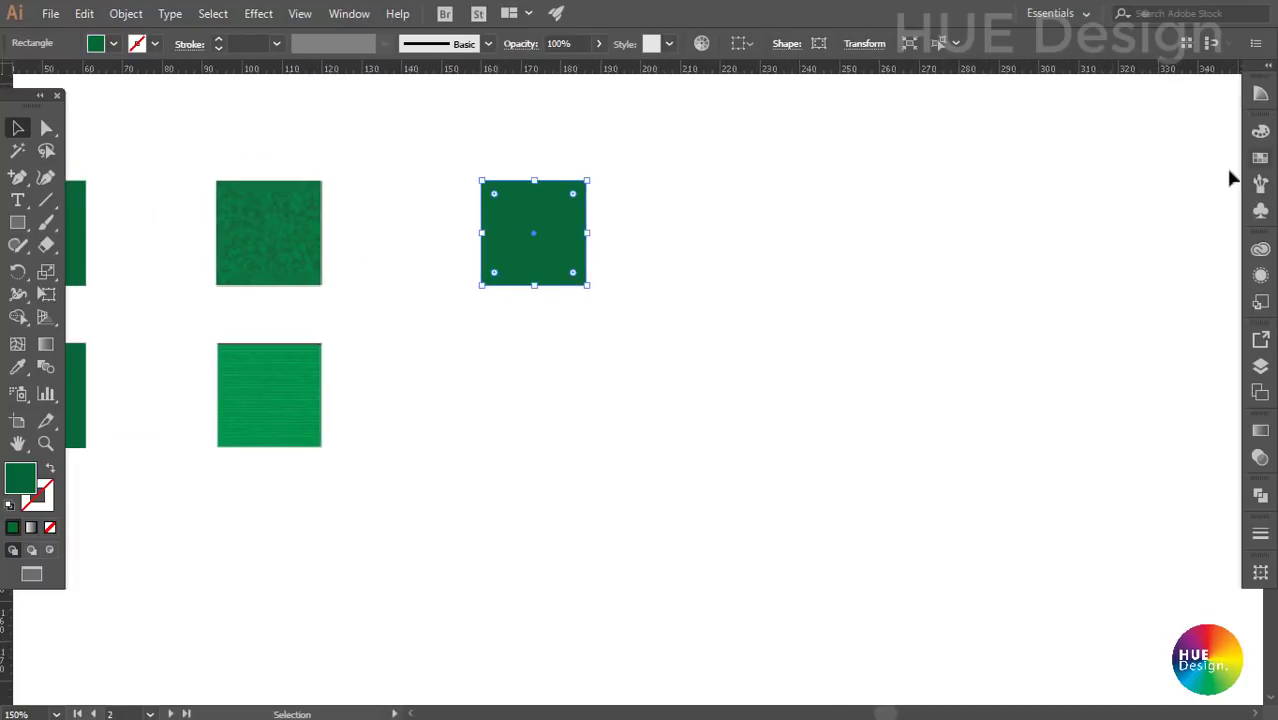
click(1260, 158)
click(1156, 187)
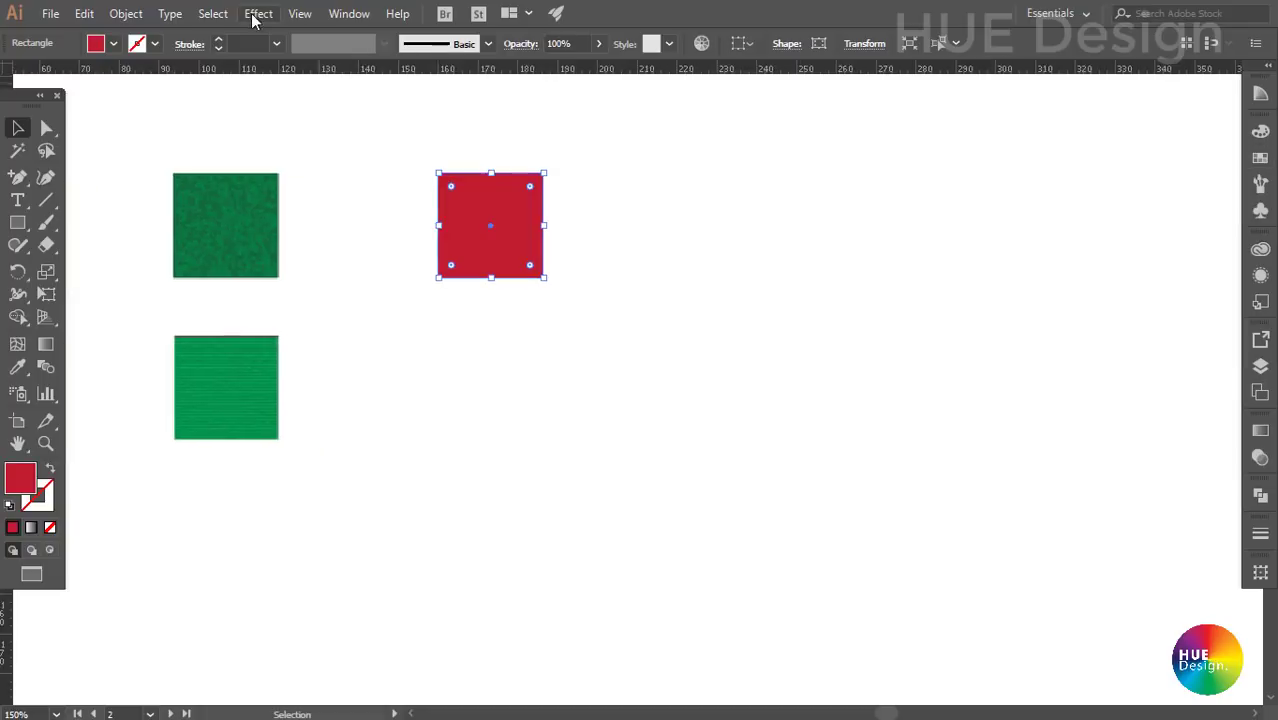
click(256, 15)
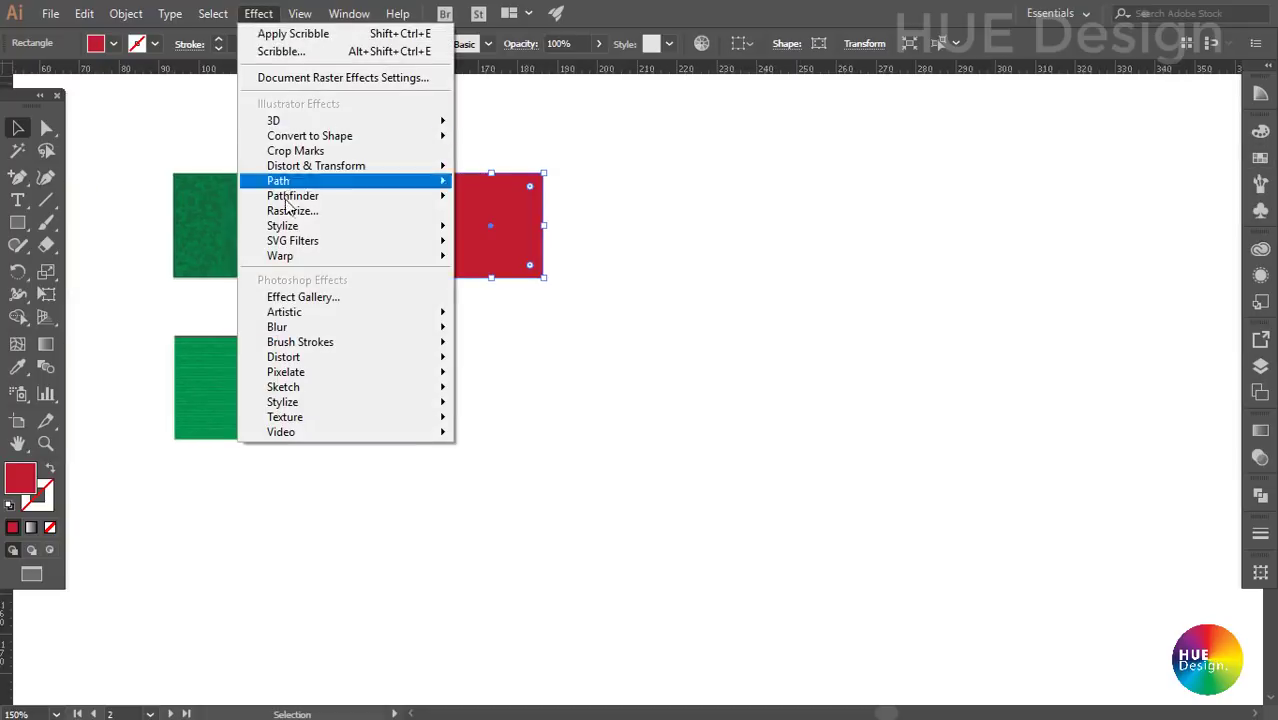
- Open the Effect Gallery and preview Artistic filters from Colored Pencil through Paint Daubs
click(295, 299)
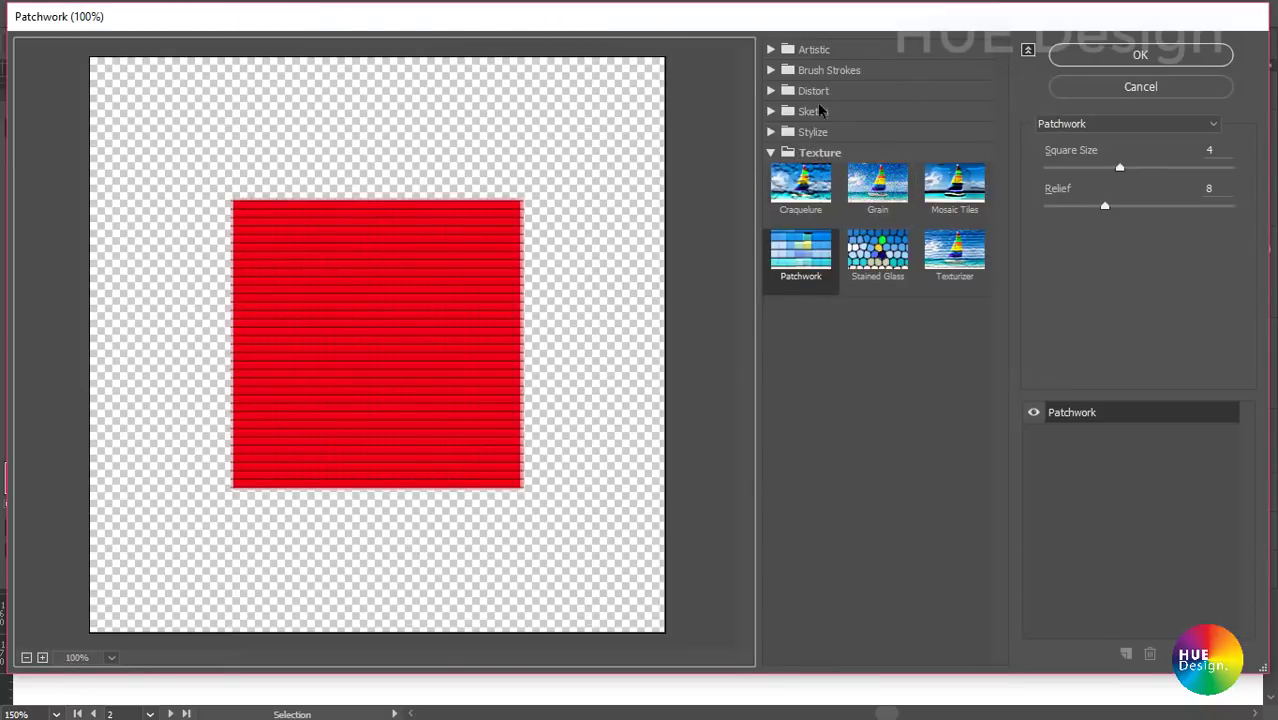
click(808, 52)
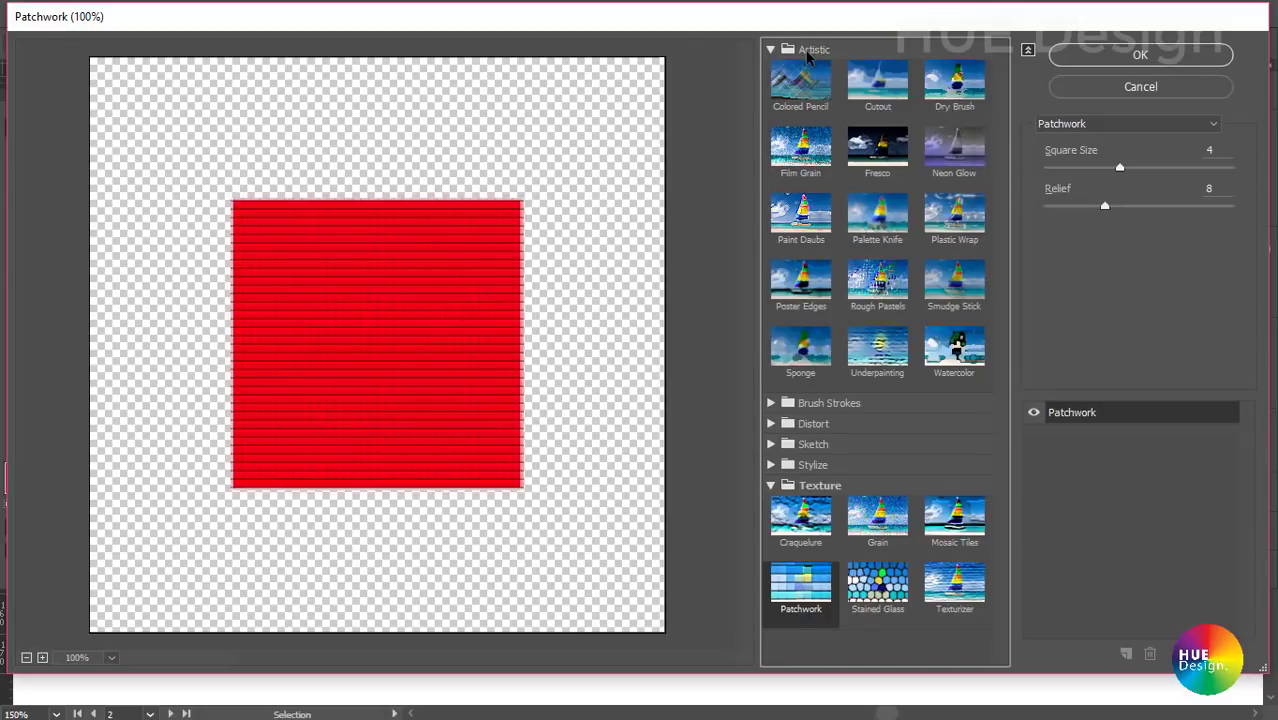
click(810, 88)
click(866, 98)
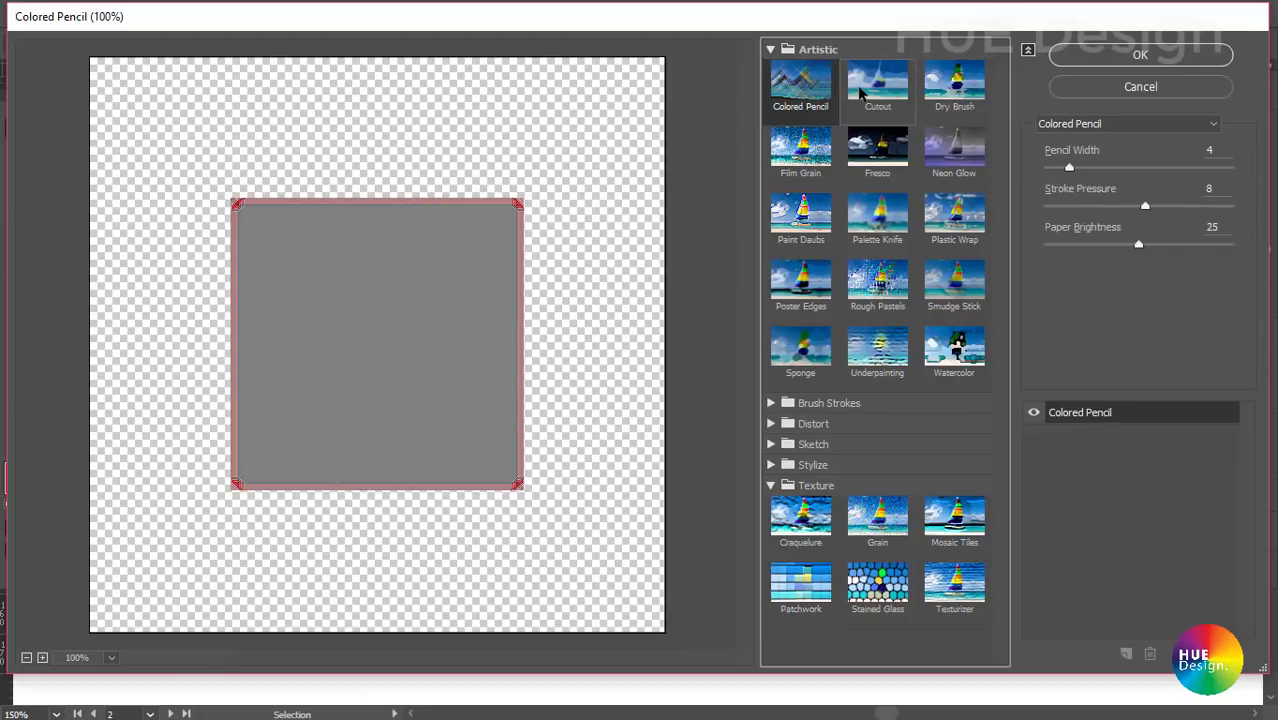
click(954, 82)
click(954, 148)
click(877, 148)
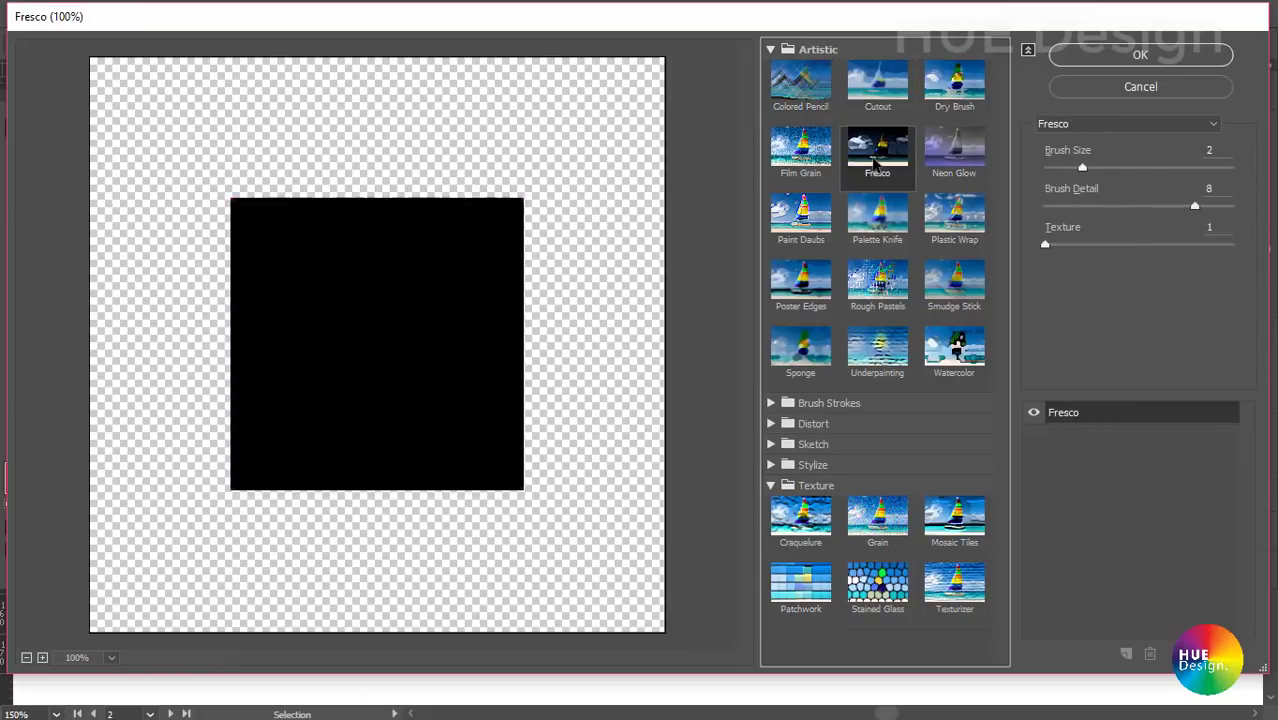
click(786, 157)
click(800, 212)
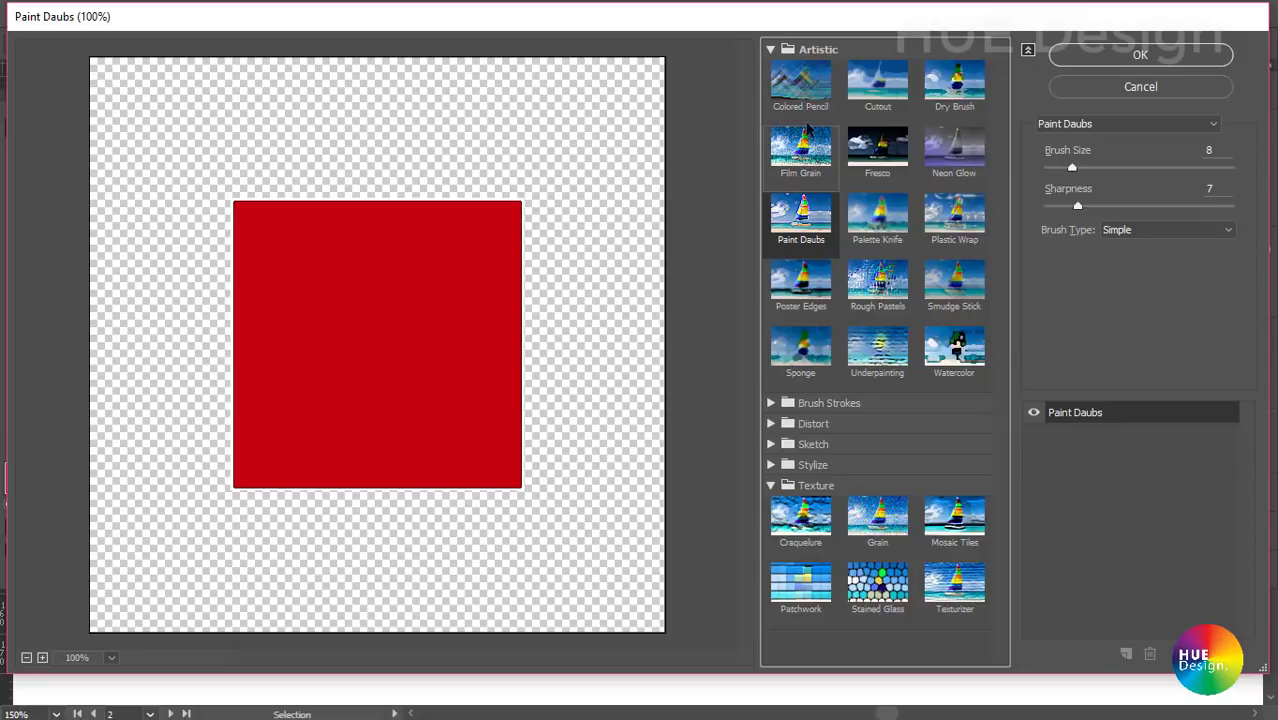
- Preview Palette Knife through Watercolor, settling on the Sponge filter
click(799, 80)
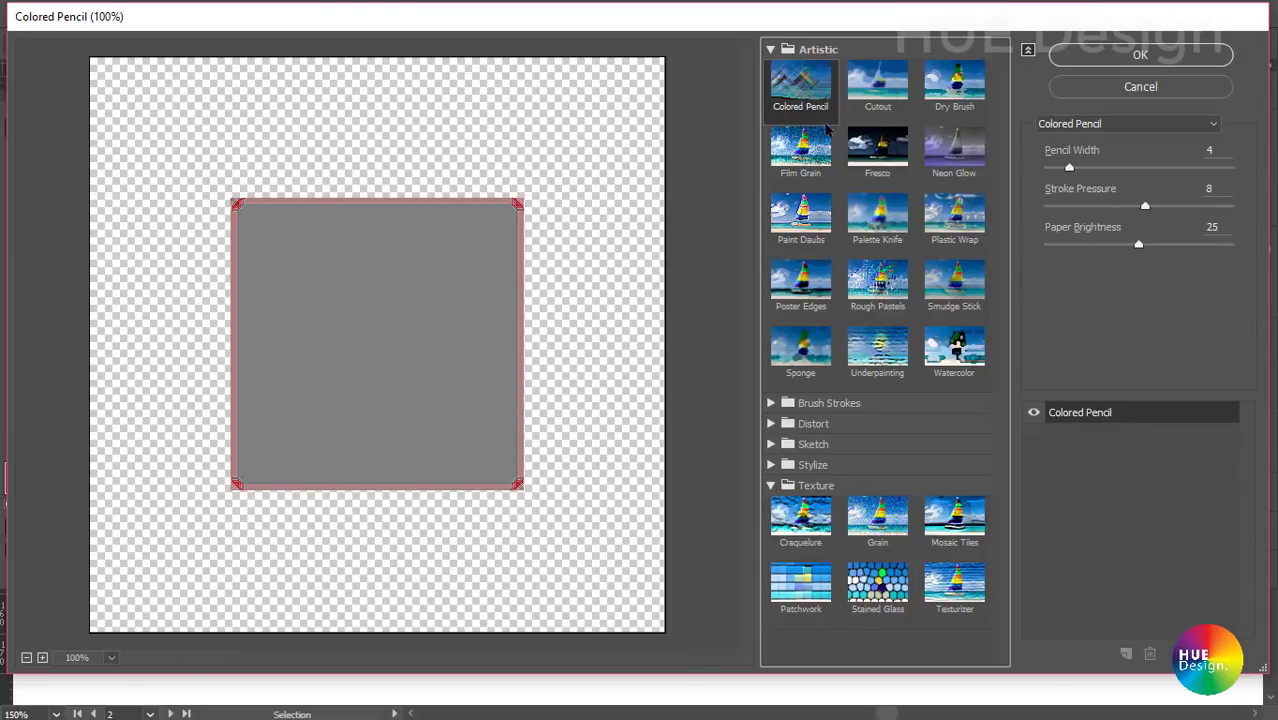
click(800, 212)
click(876, 215)
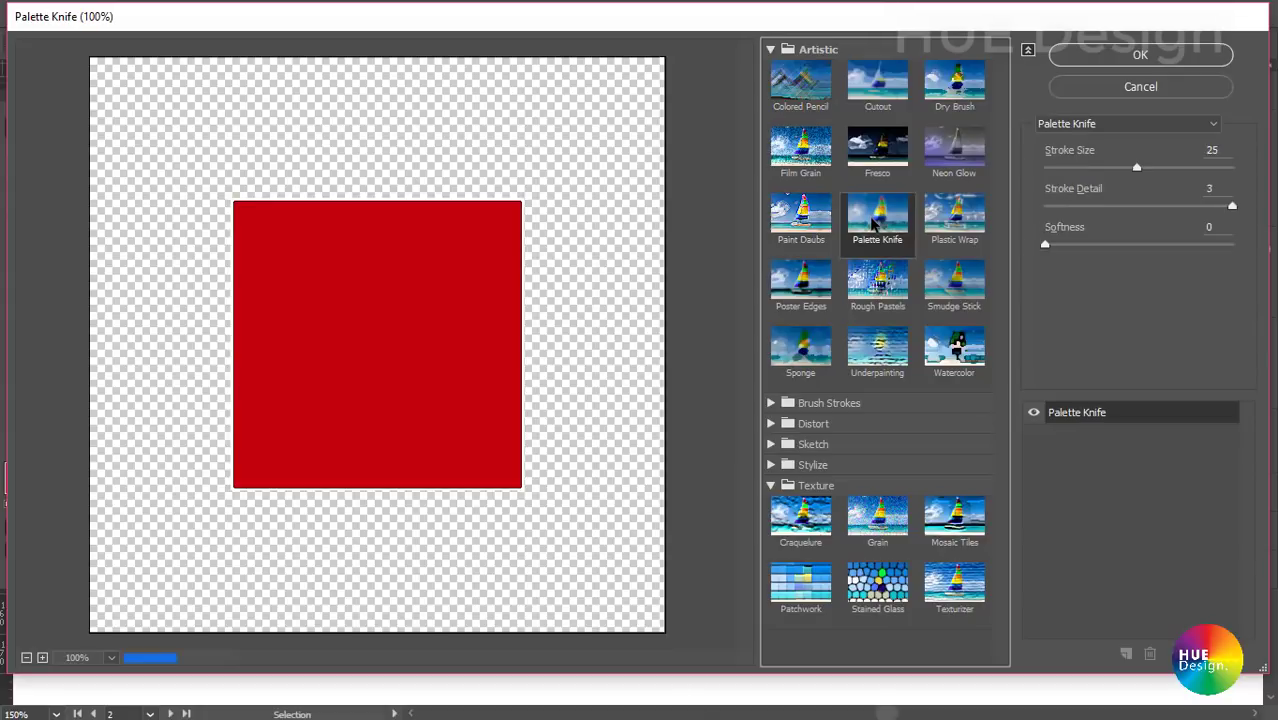
click(954, 215)
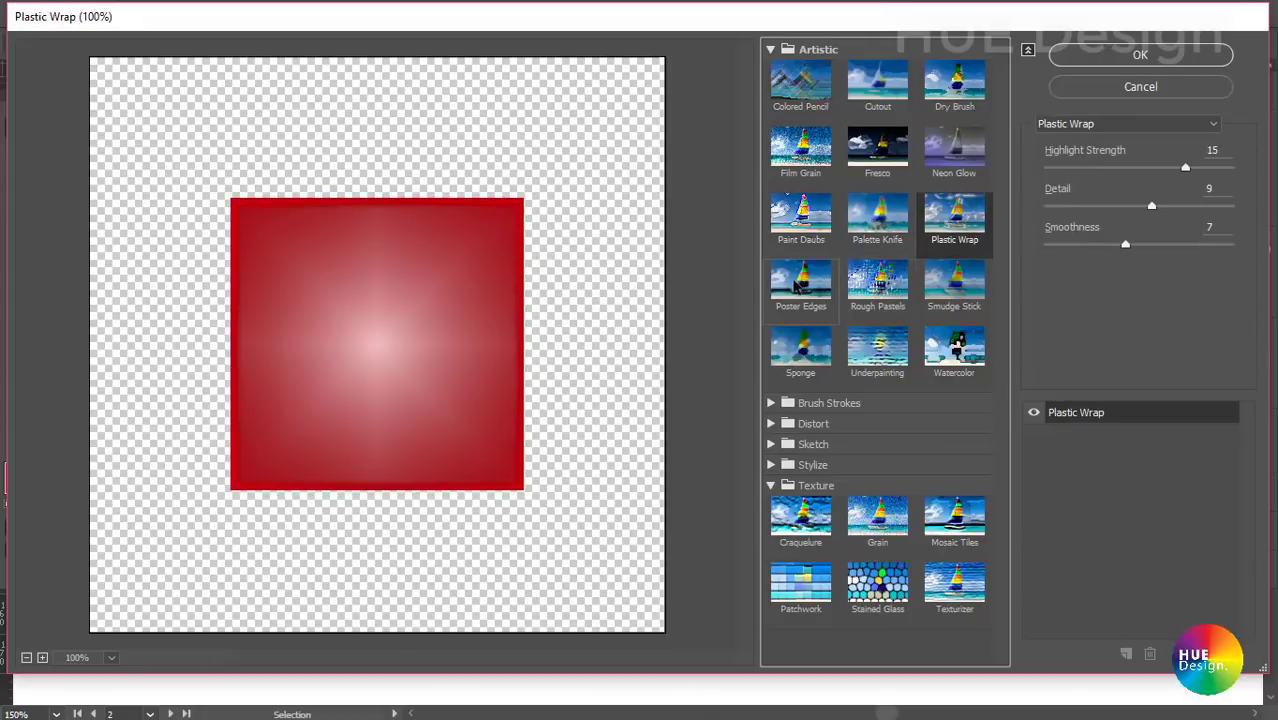
click(800, 285)
click(874, 285)
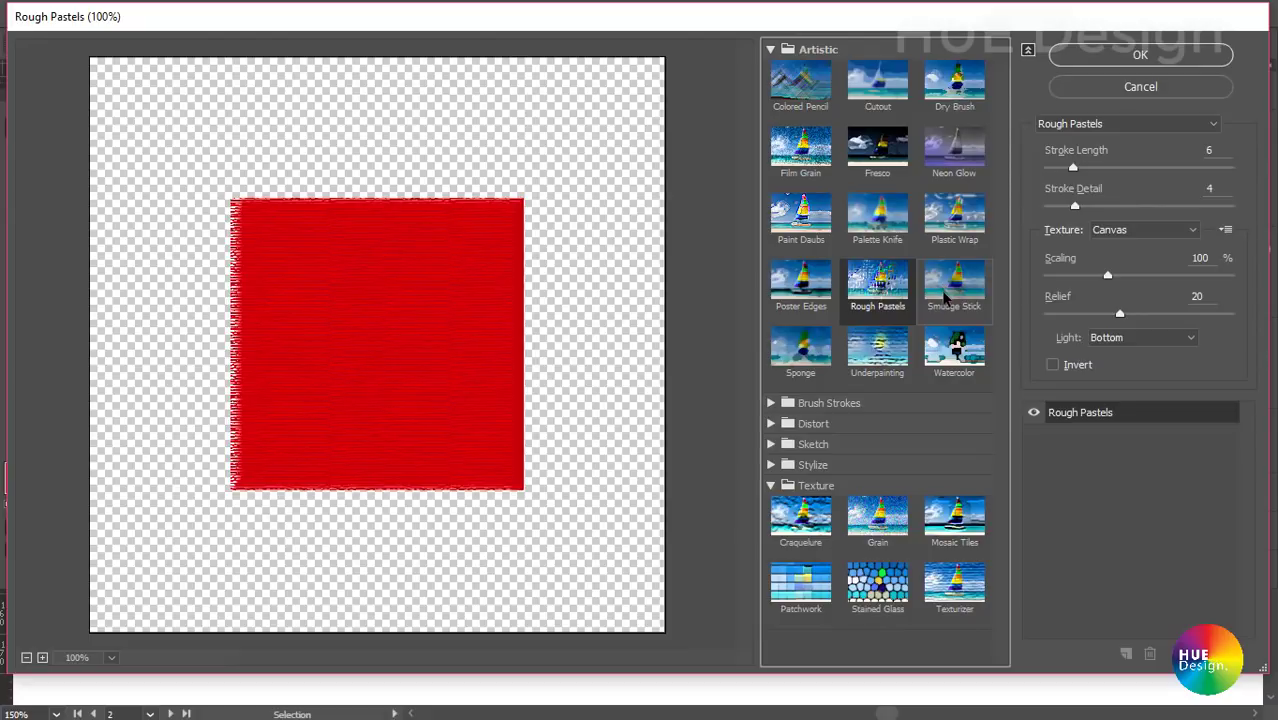
click(945, 285)
click(800, 348)
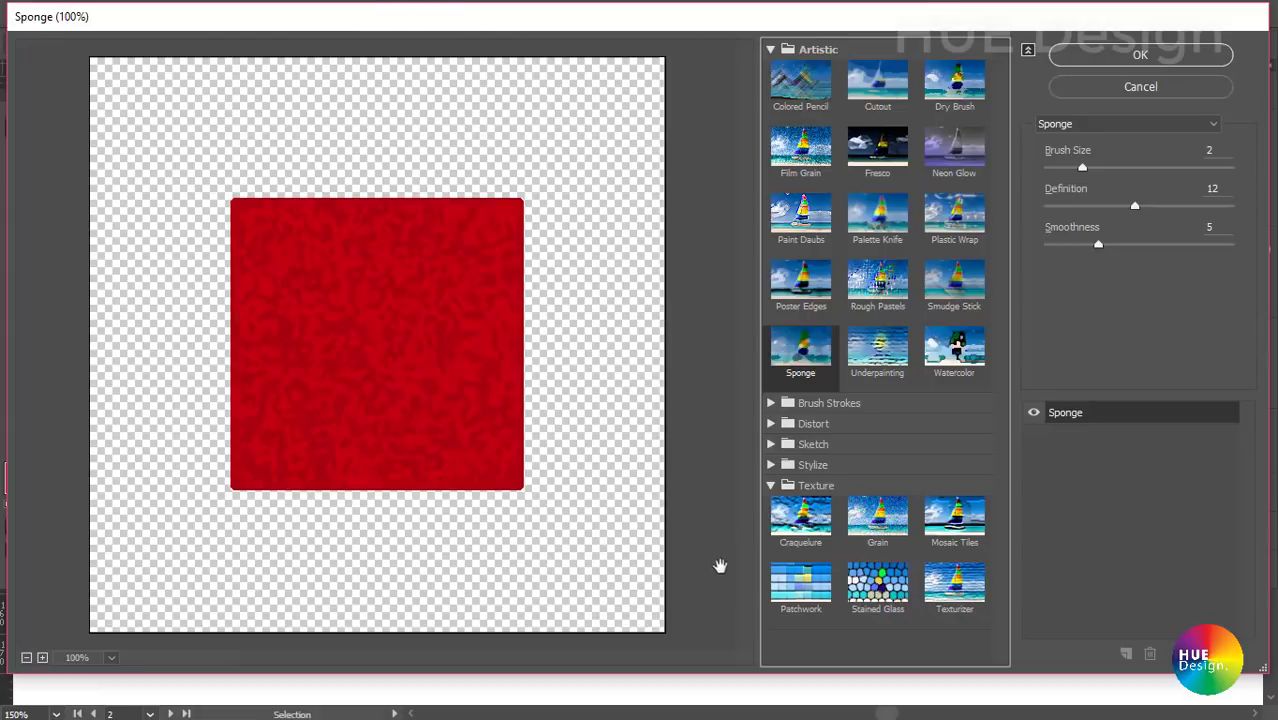
click(873, 360)
click(950, 350)
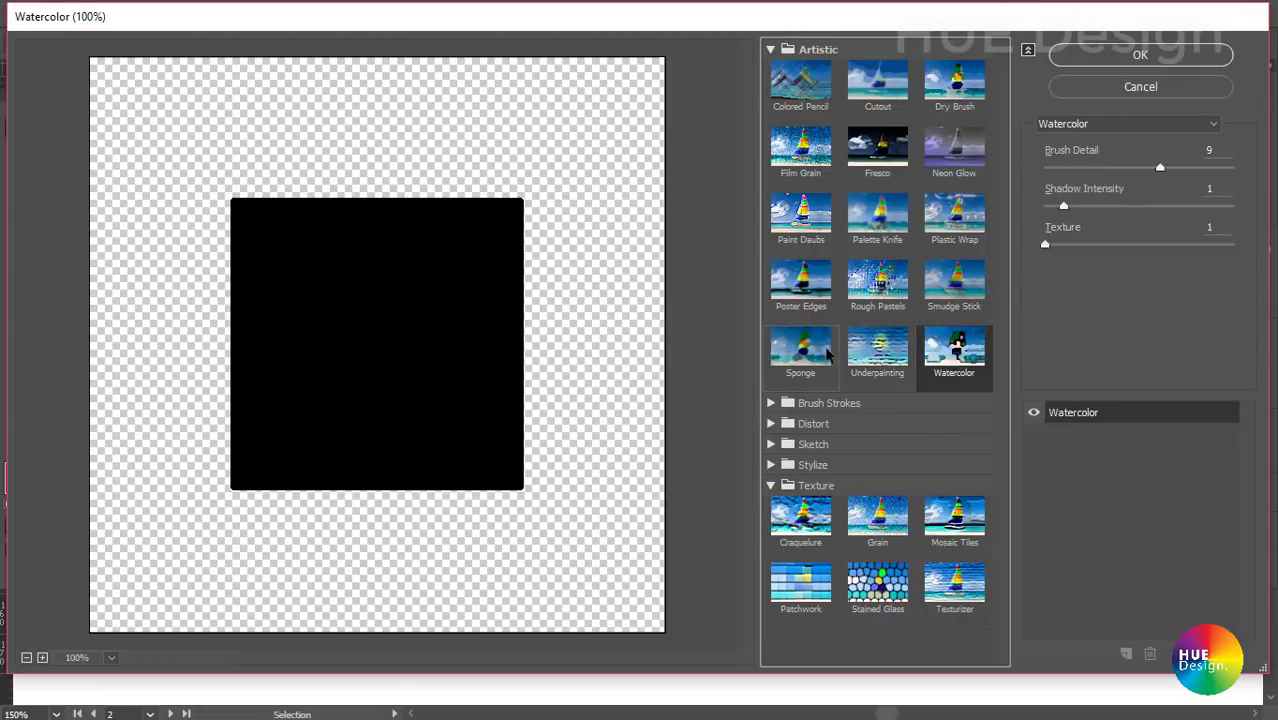
click(814, 348)
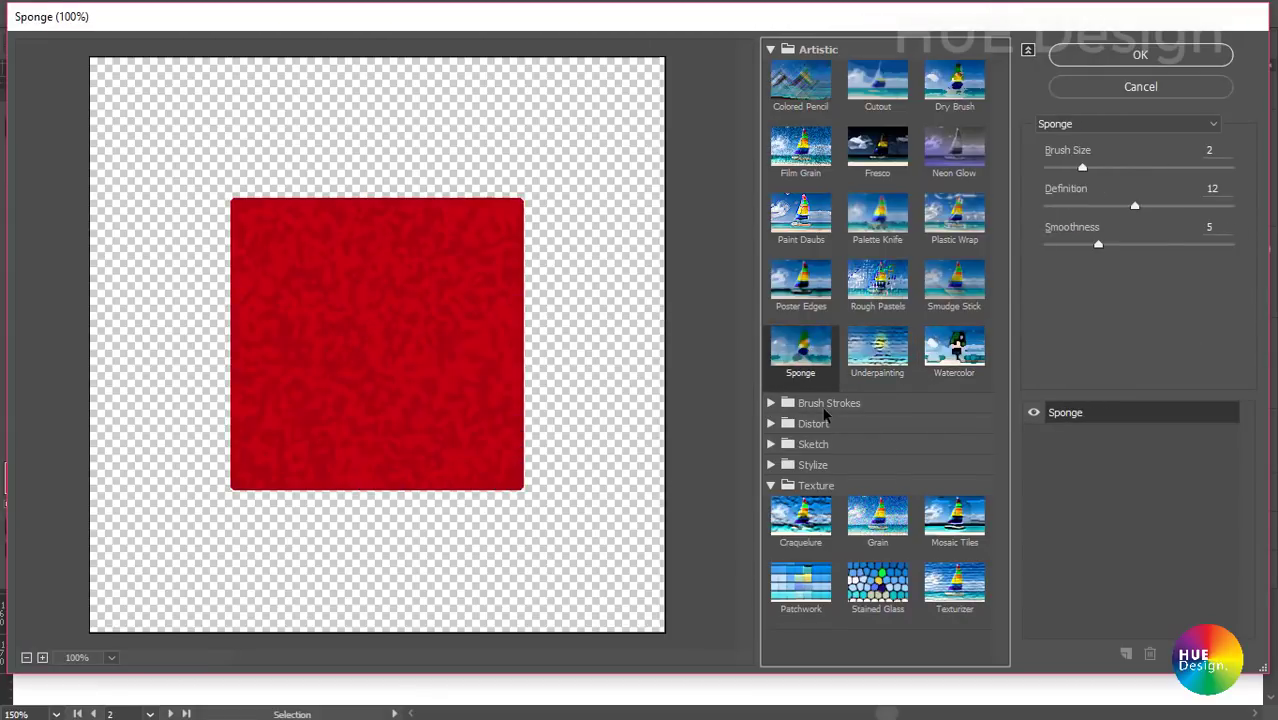
click(823, 405)
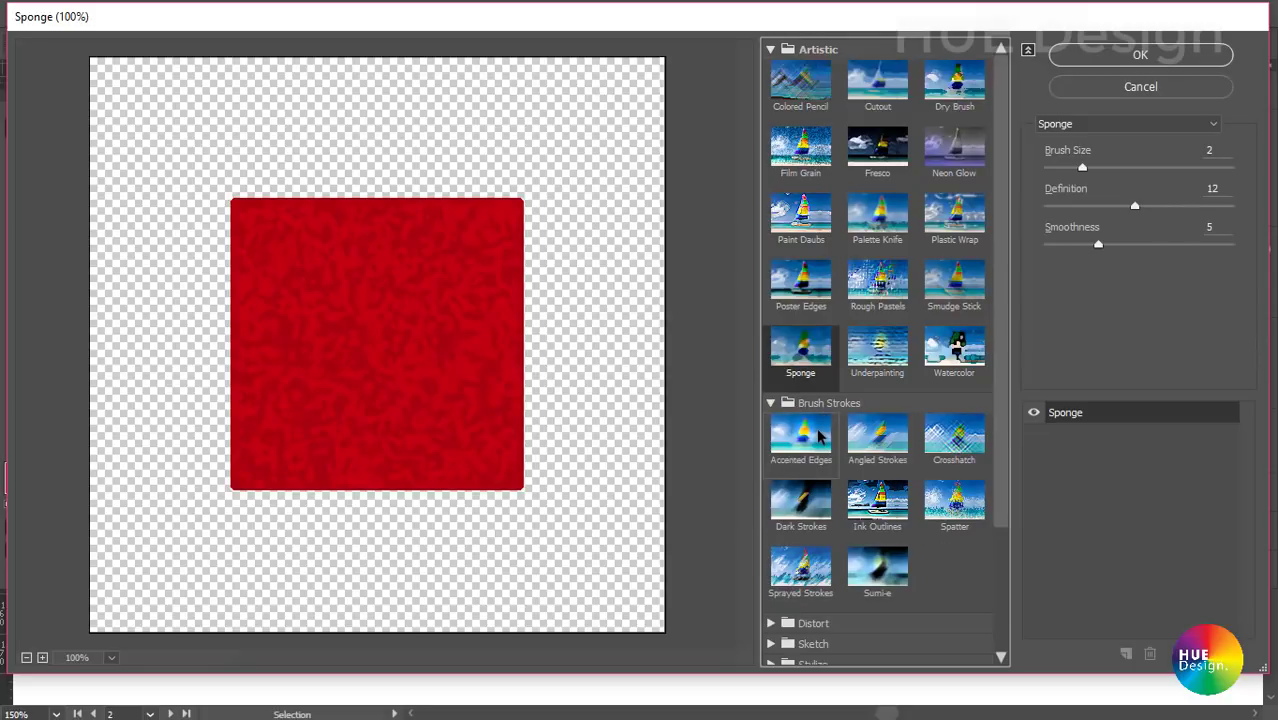
- Preview the Brush Strokes filters from Accented Edges to Sumi-e, settling on Spatter
click(818, 435)
click(864, 438)
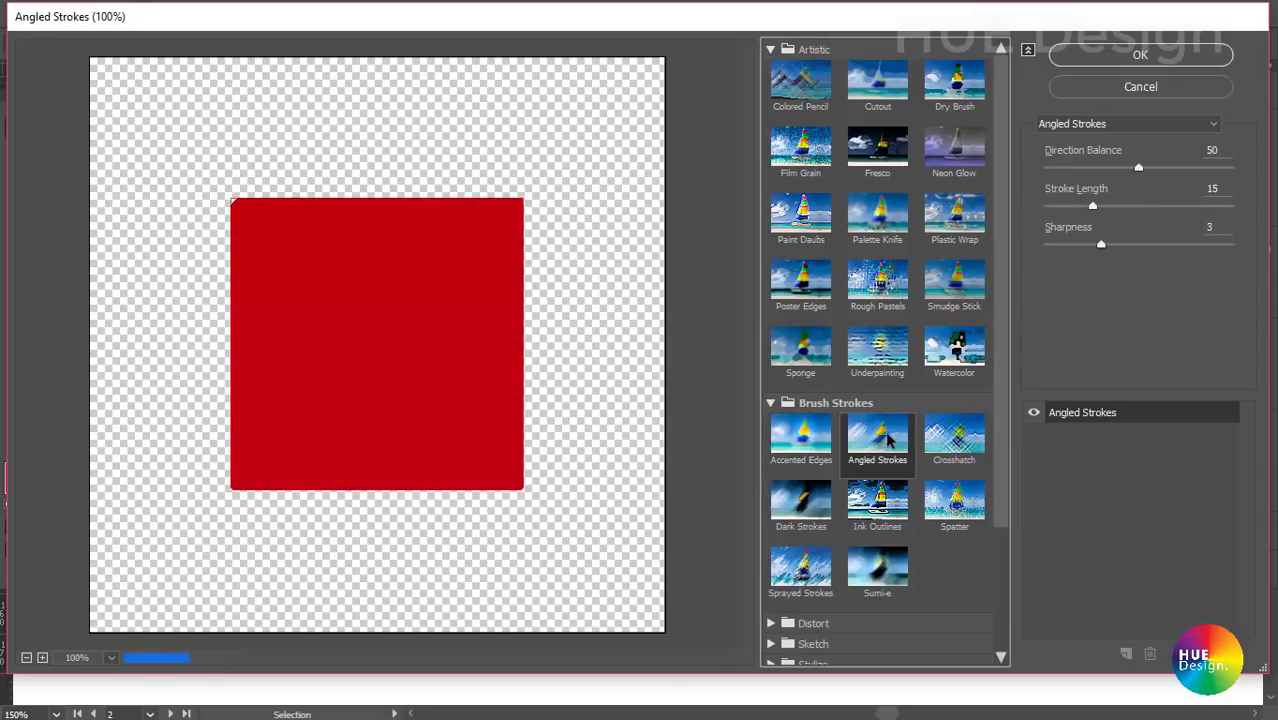
click(948, 438)
click(878, 500)
click(800, 500)
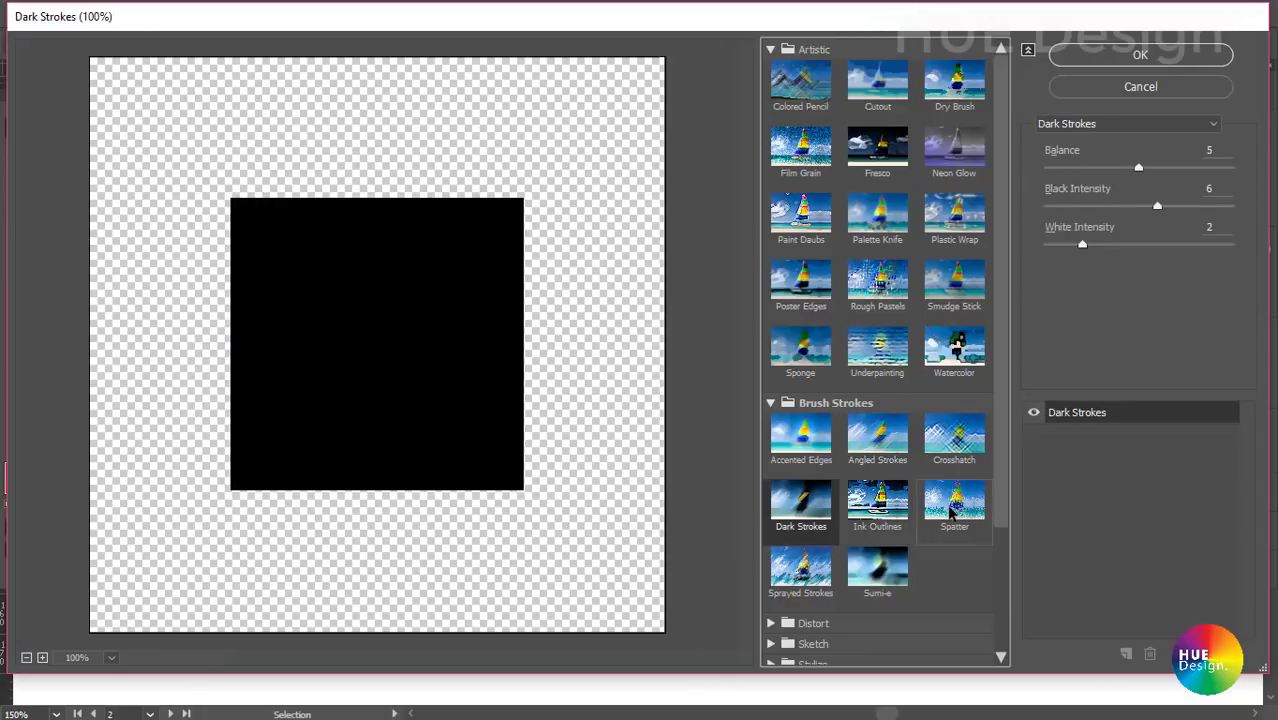
click(954, 500)
click(857, 578)
click(800, 568)
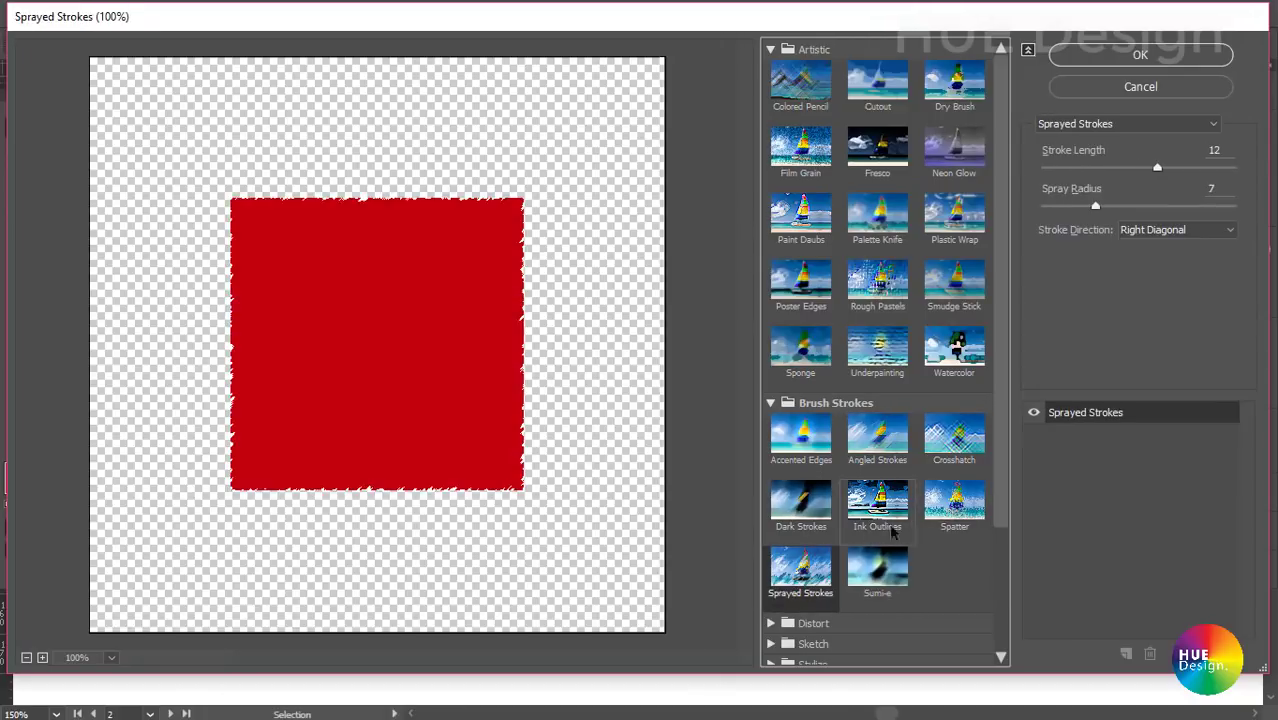
click(954, 500)
scroll(838, 562, down, 3)
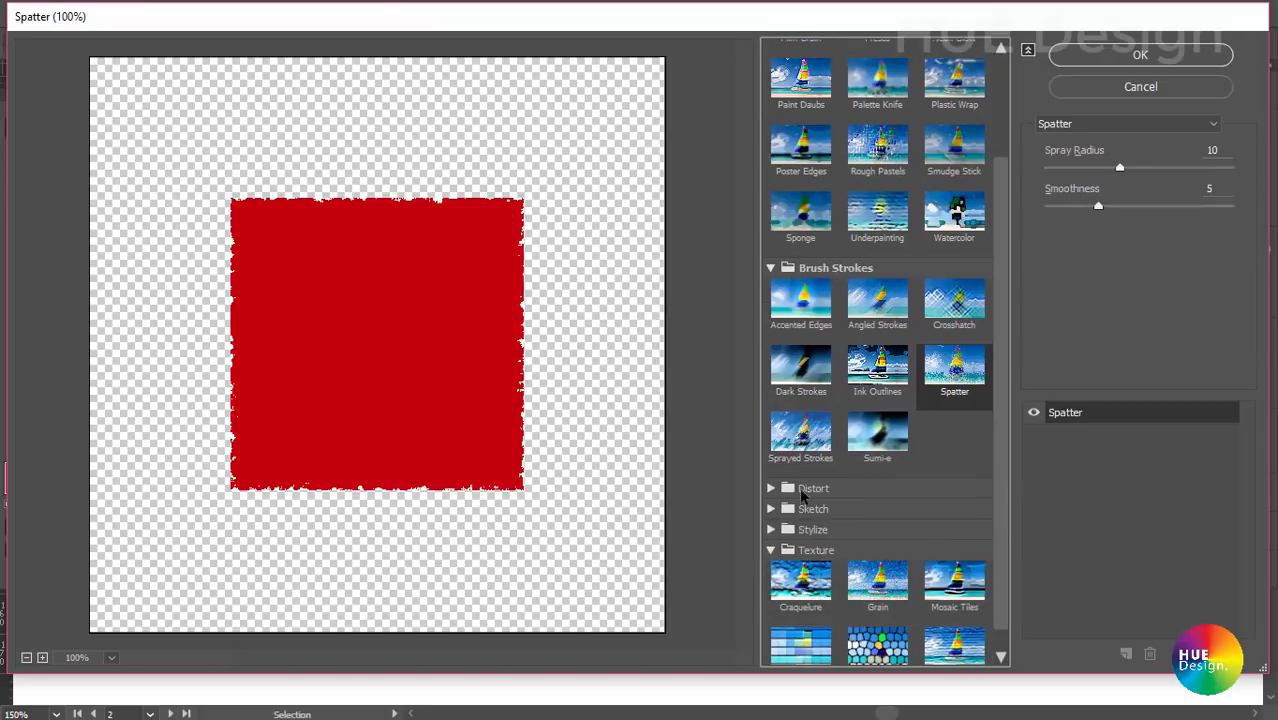
- Preview Distort filters Diffuse Glow, Glass and Ocean Ripple, settling on Diffuse Glow
click(803, 490)
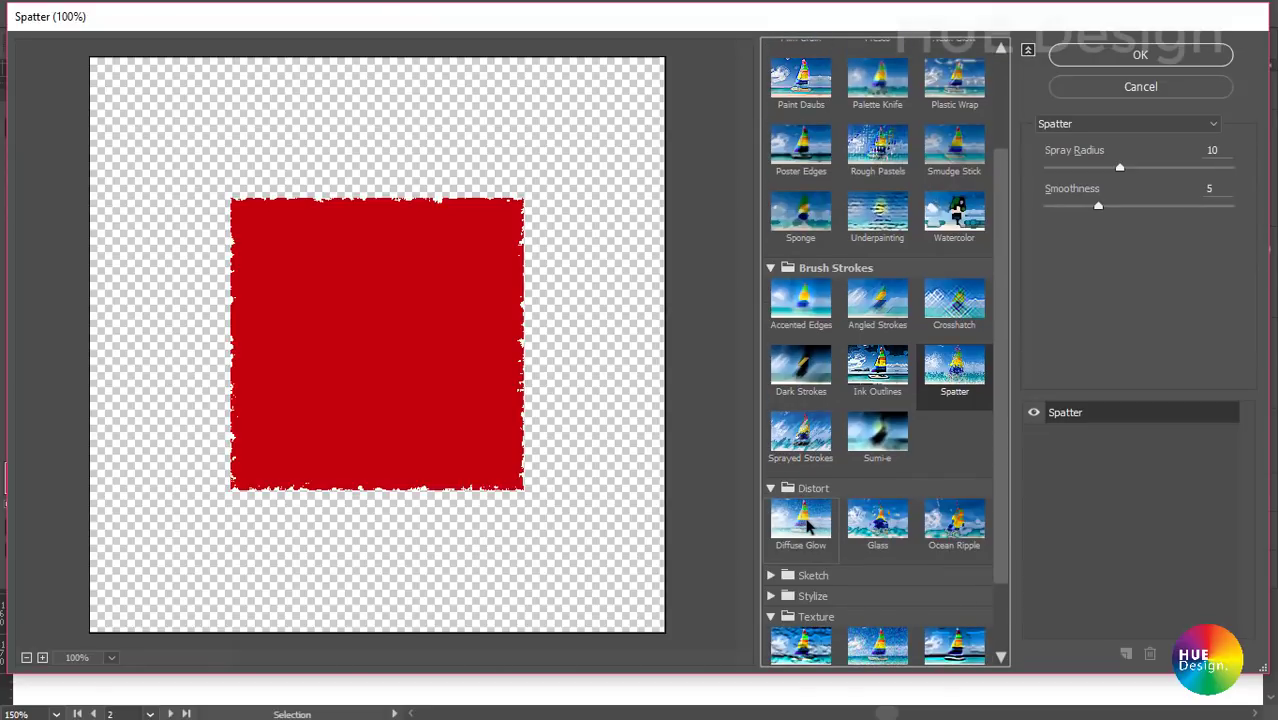
click(808, 527)
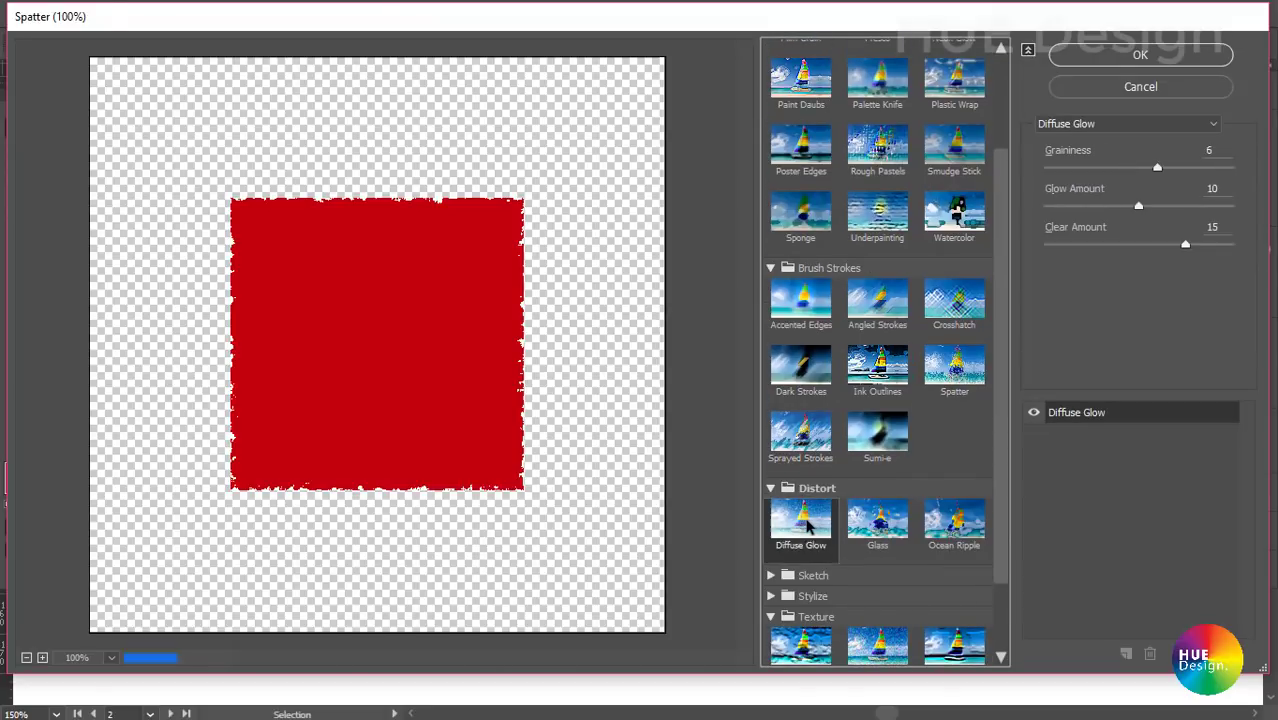
click(878, 533)
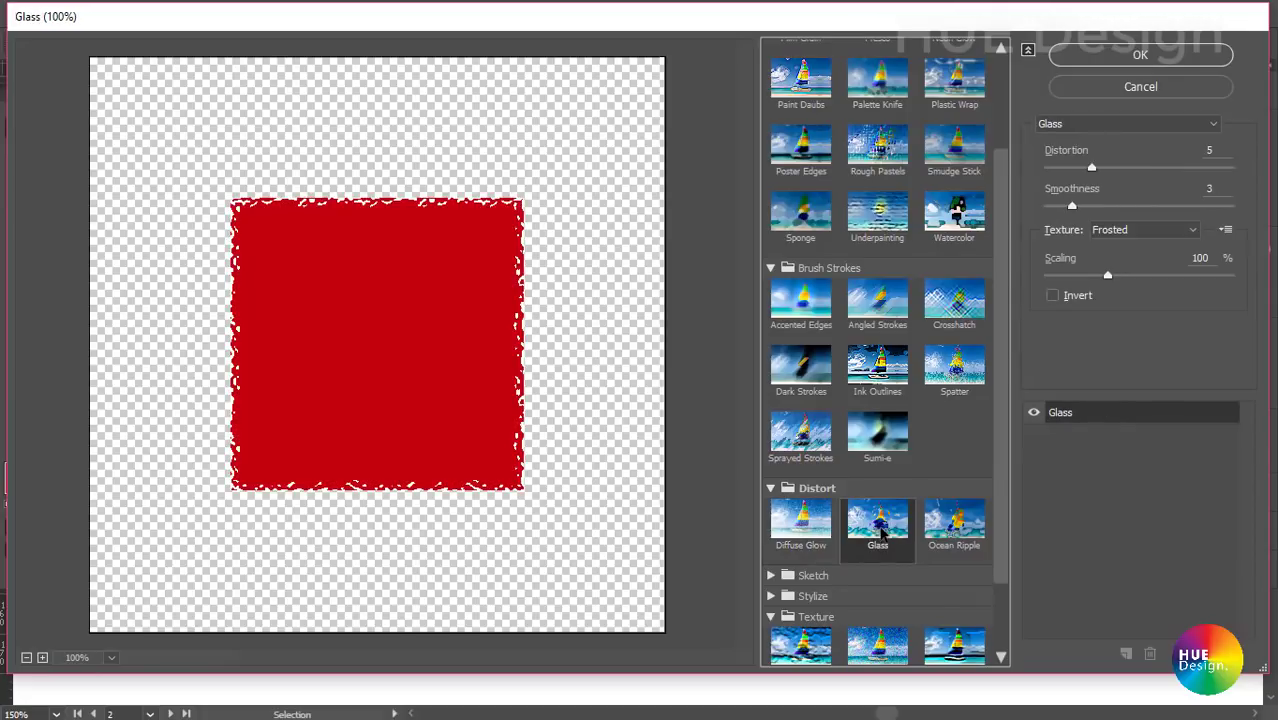
click(930, 535)
click(868, 537)
click(805, 525)
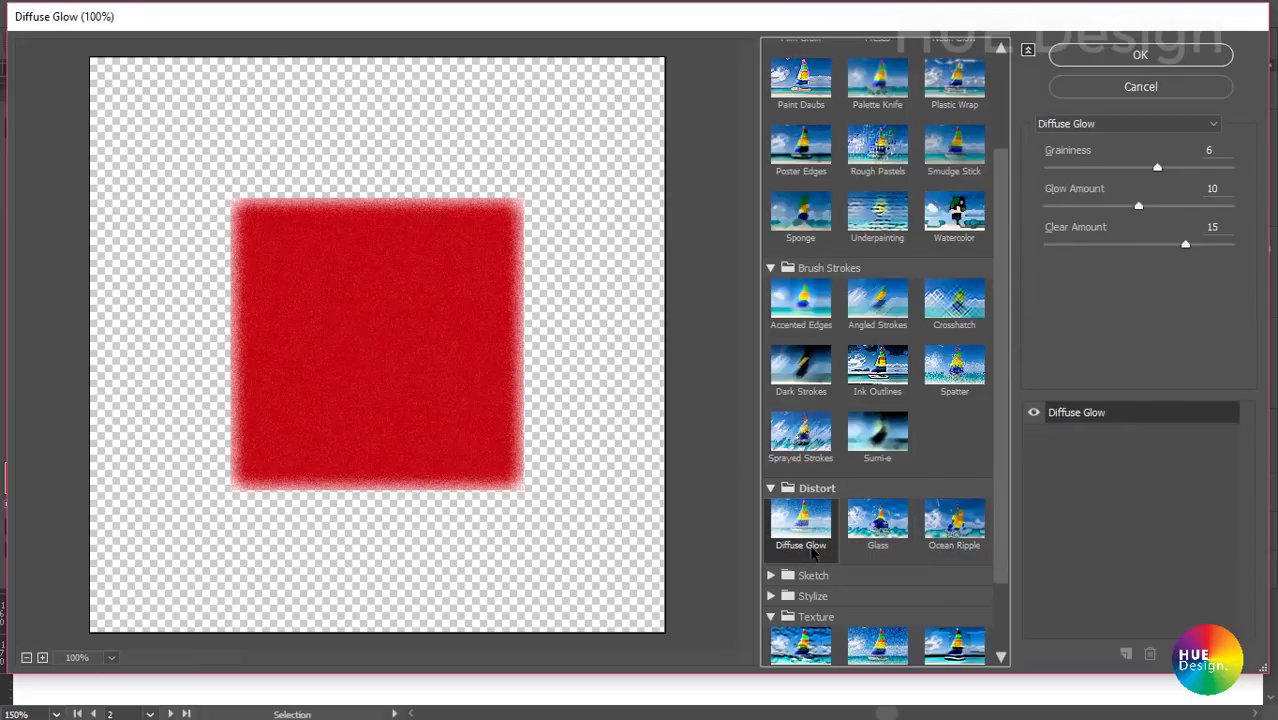
scroll(805, 545, down, 2)
click(815, 488)
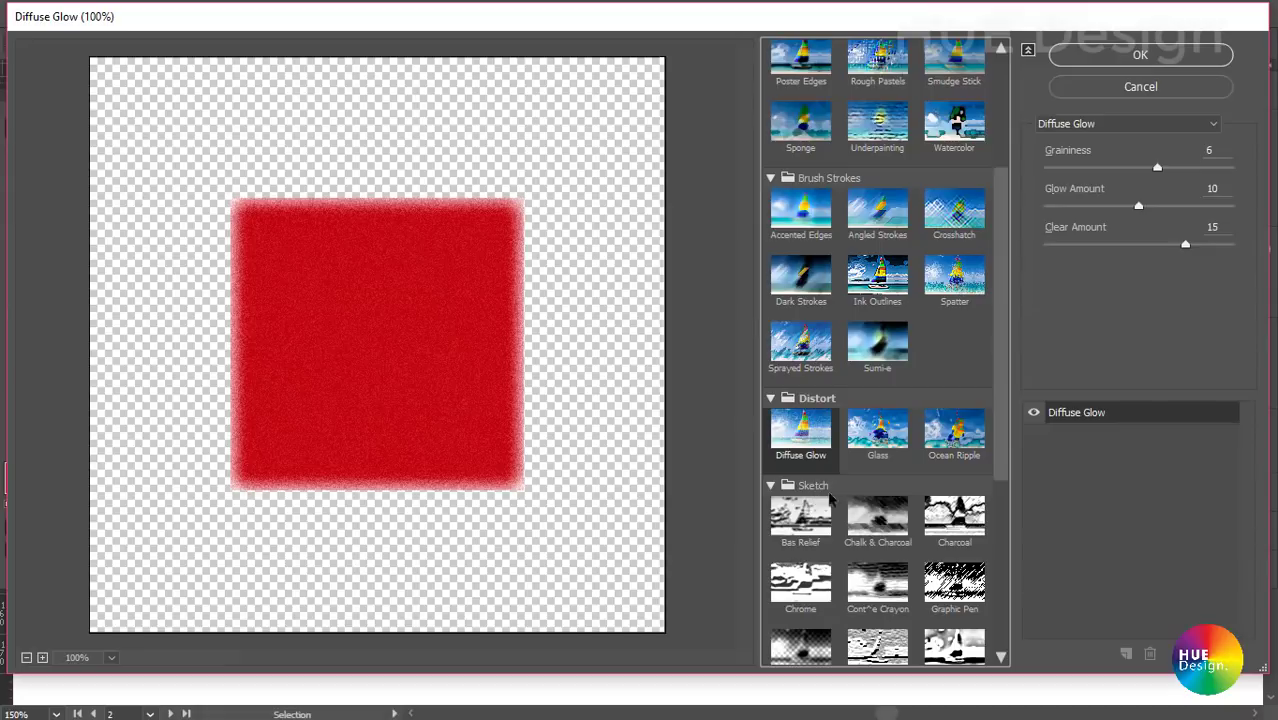
scroll(830, 500, down, 3)
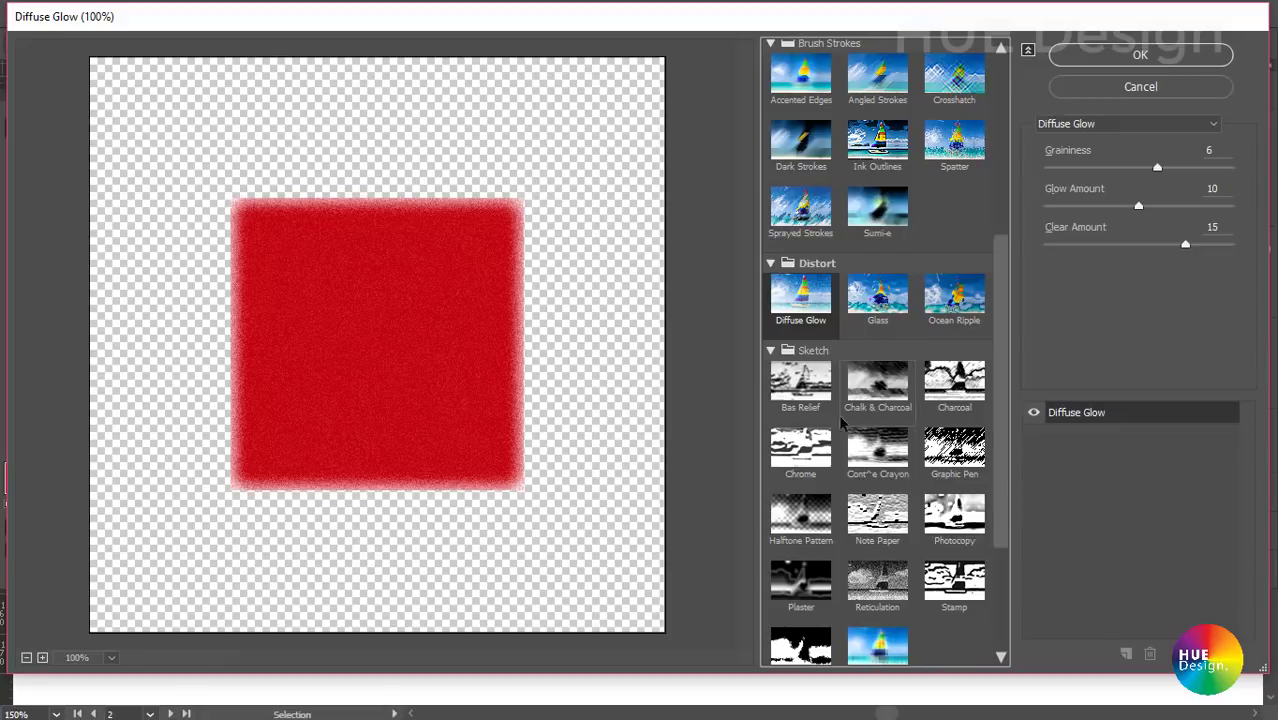
- Preview Sketch filters: Bas Relief, Chalk & Charcoal, Chrome, Halftone Pattern, Note Paper, Conté Crayon, Graphic Pen, Photocopy
click(800, 385)
click(877, 385)
click(800, 450)
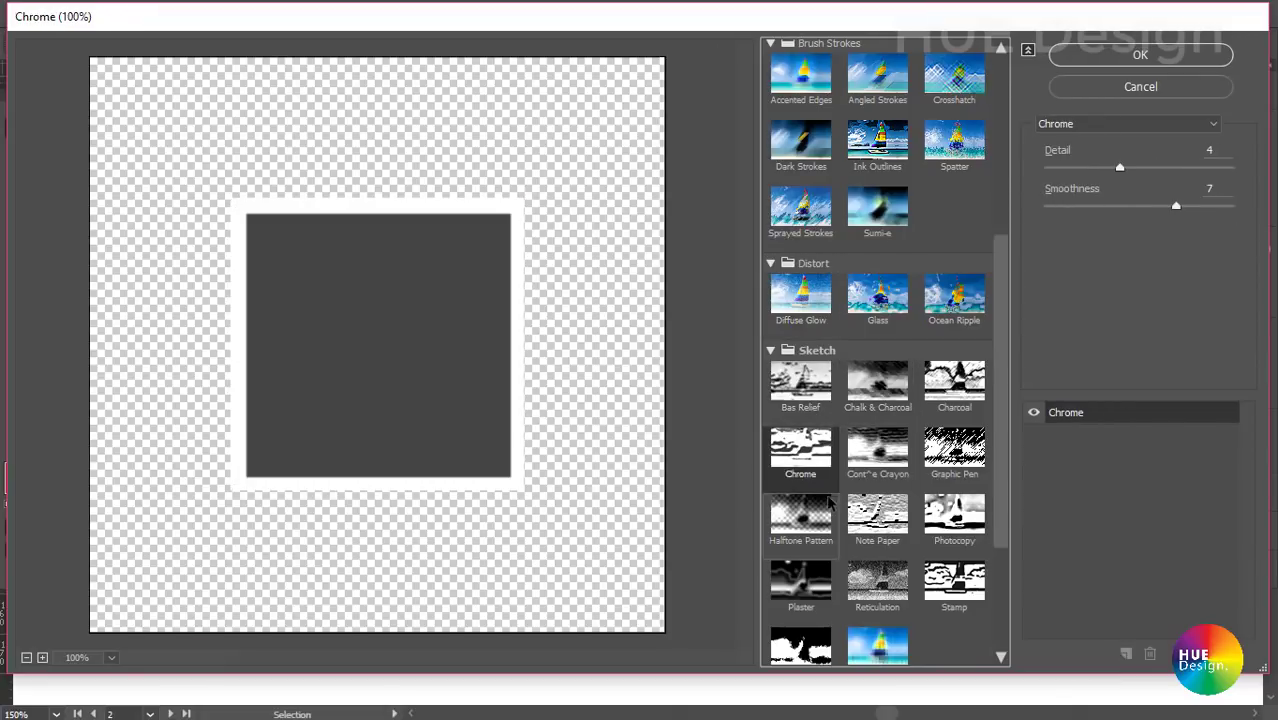
click(805, 520)
click(877, 515)
click(884, 468)
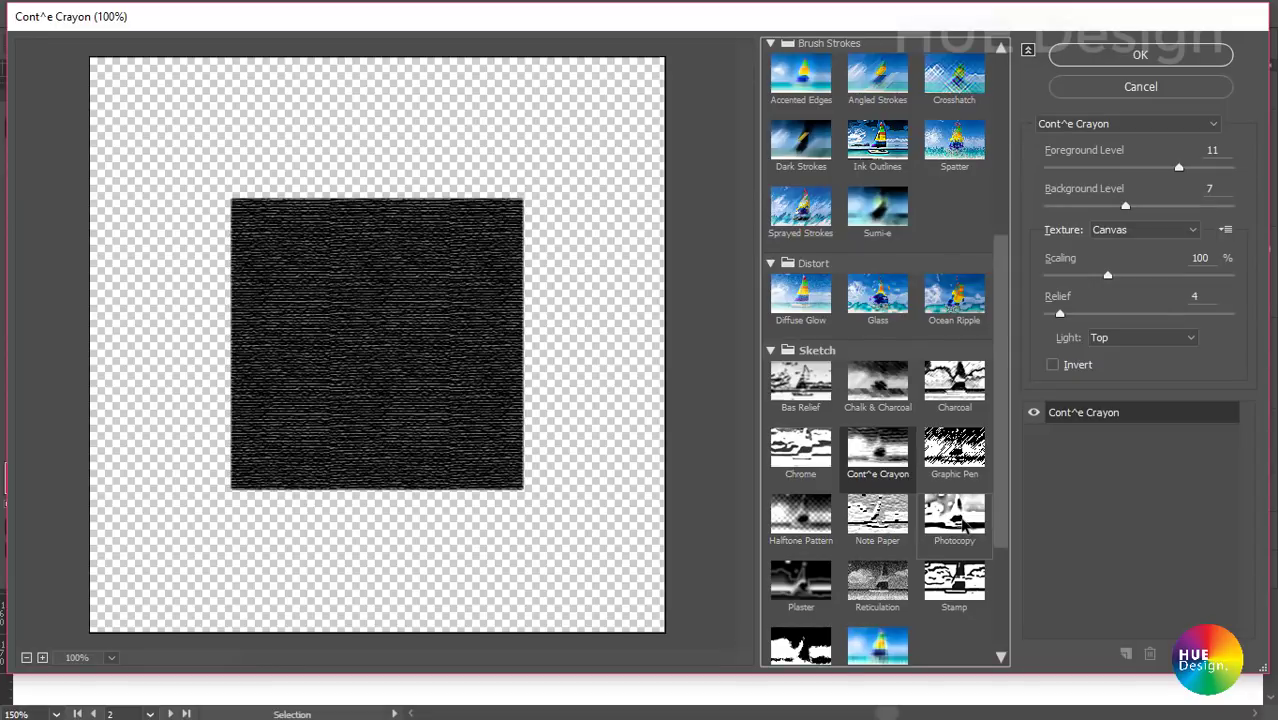
click(954, 452)
click(954, 515)
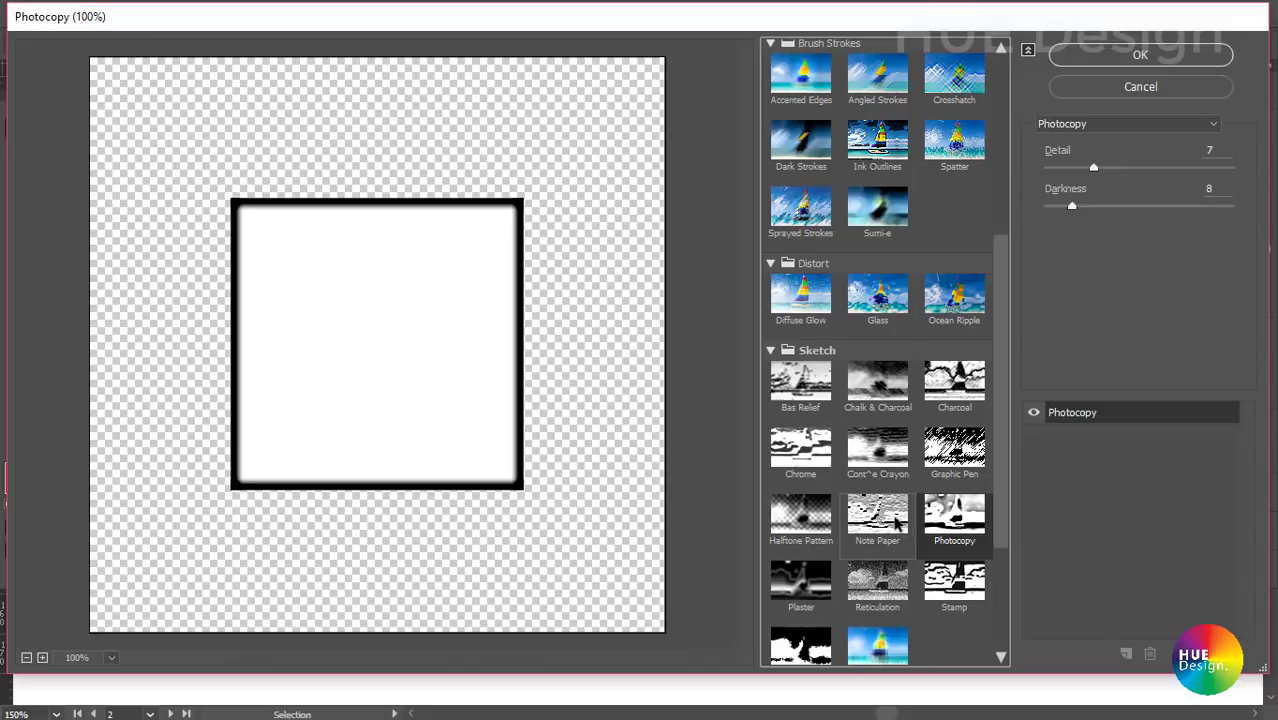
click(877, 515)
- Preview the Plaster, Reticulation, Stamp, Torn Edges and Water Paper sketch filters
scroll(880, 520, down, 2)
scroll(880, 520, down, 1)
click(800, 455)
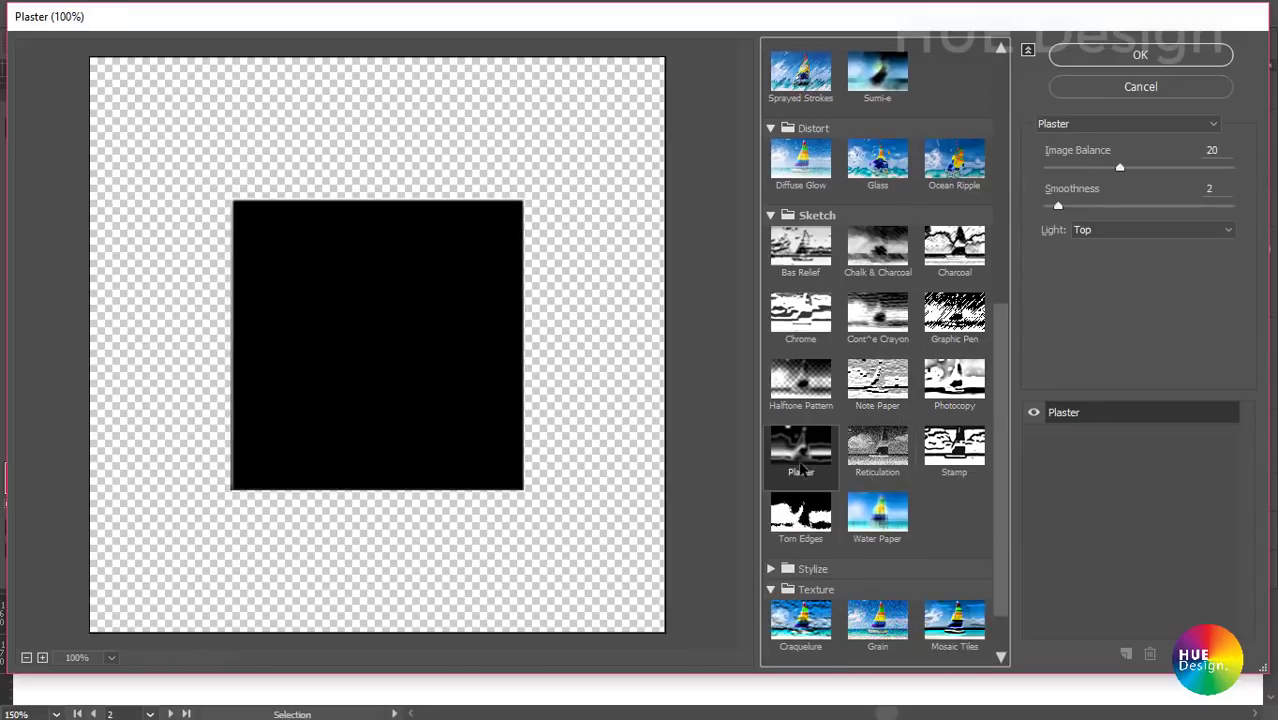
click(881, 464)
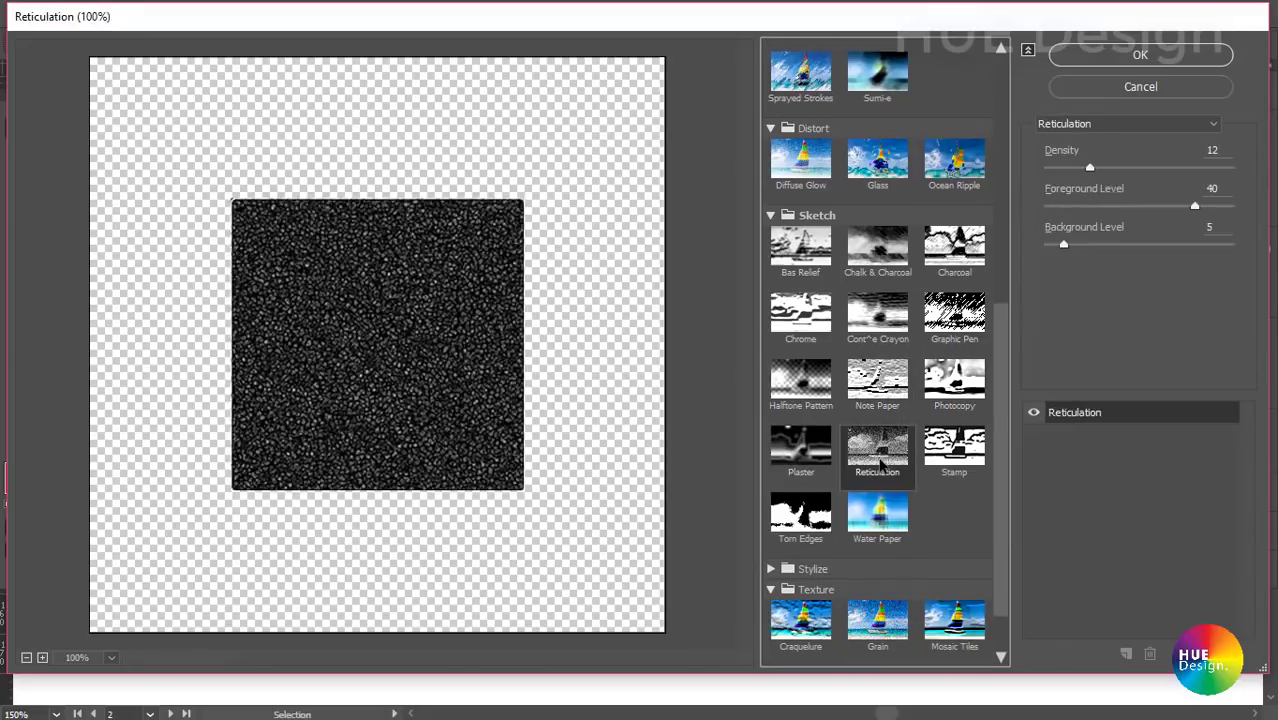
click(950, 455)
click(877, 450)
click(810, 510)
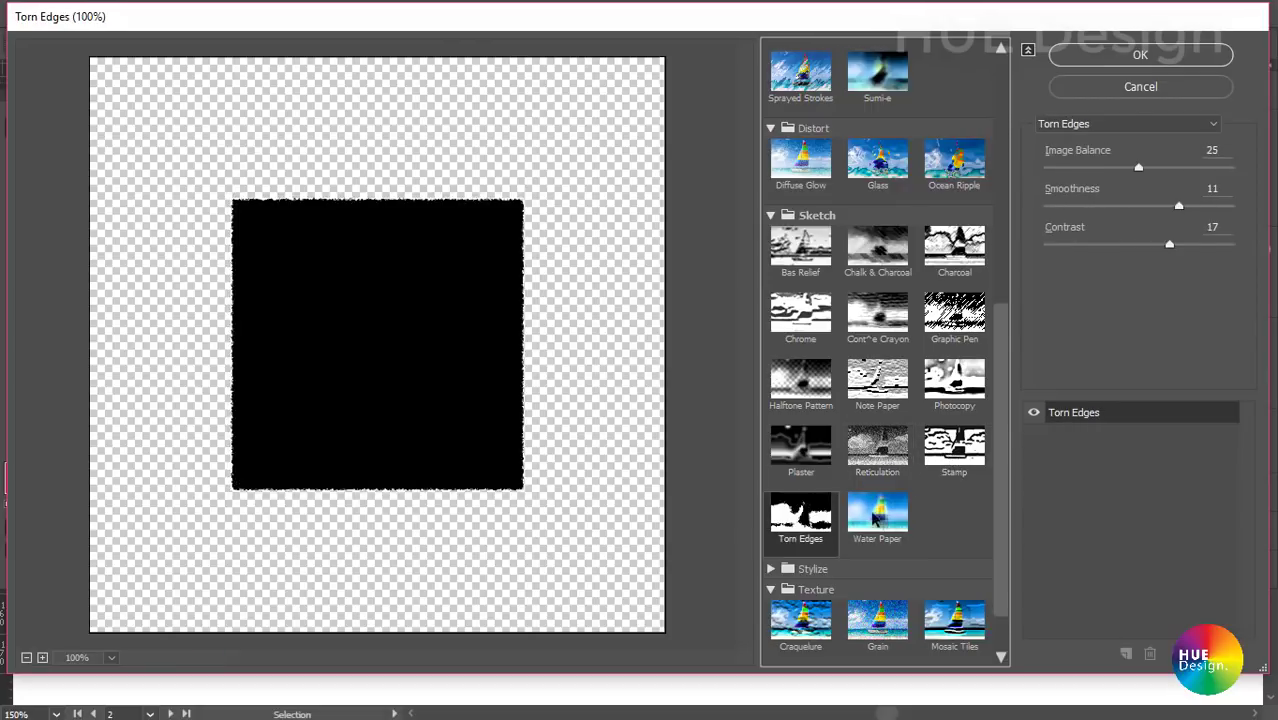
click(878, 517)
- Expand the Stylize category and preview Glowing Edges on the red square
scroll(899, 509, down, 1)
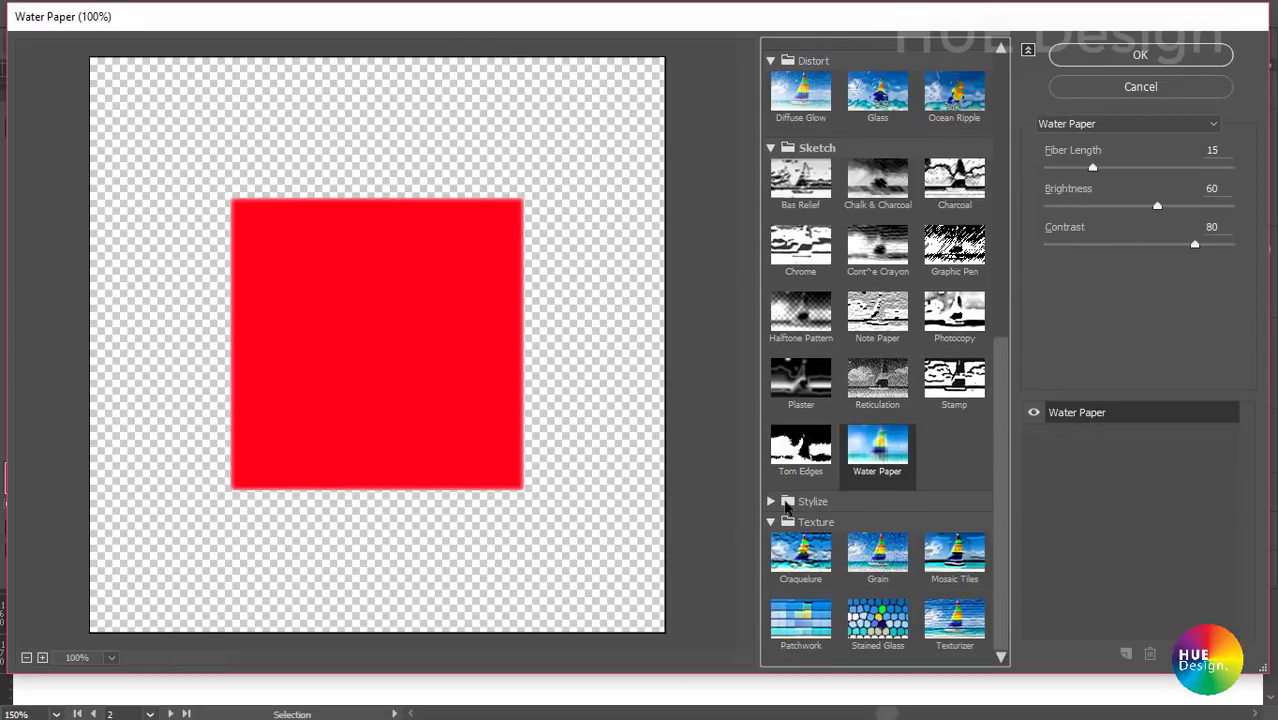
click(786, 502)
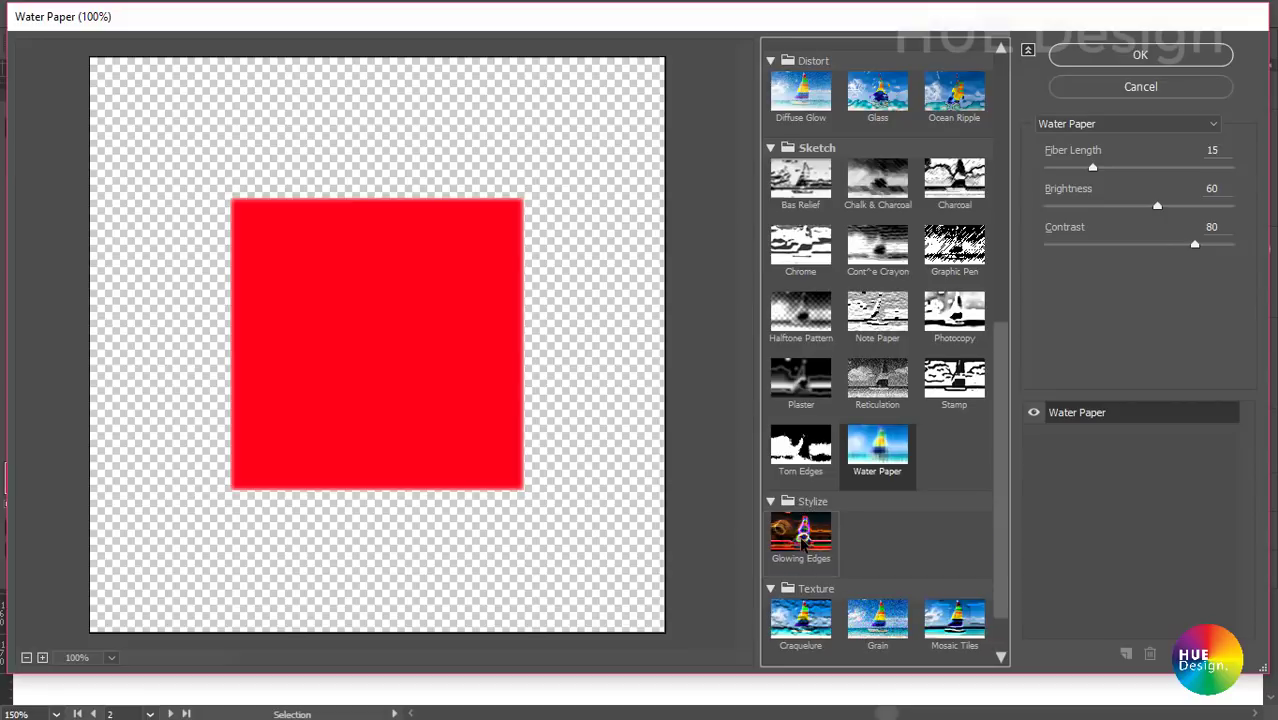
click(802, 540)
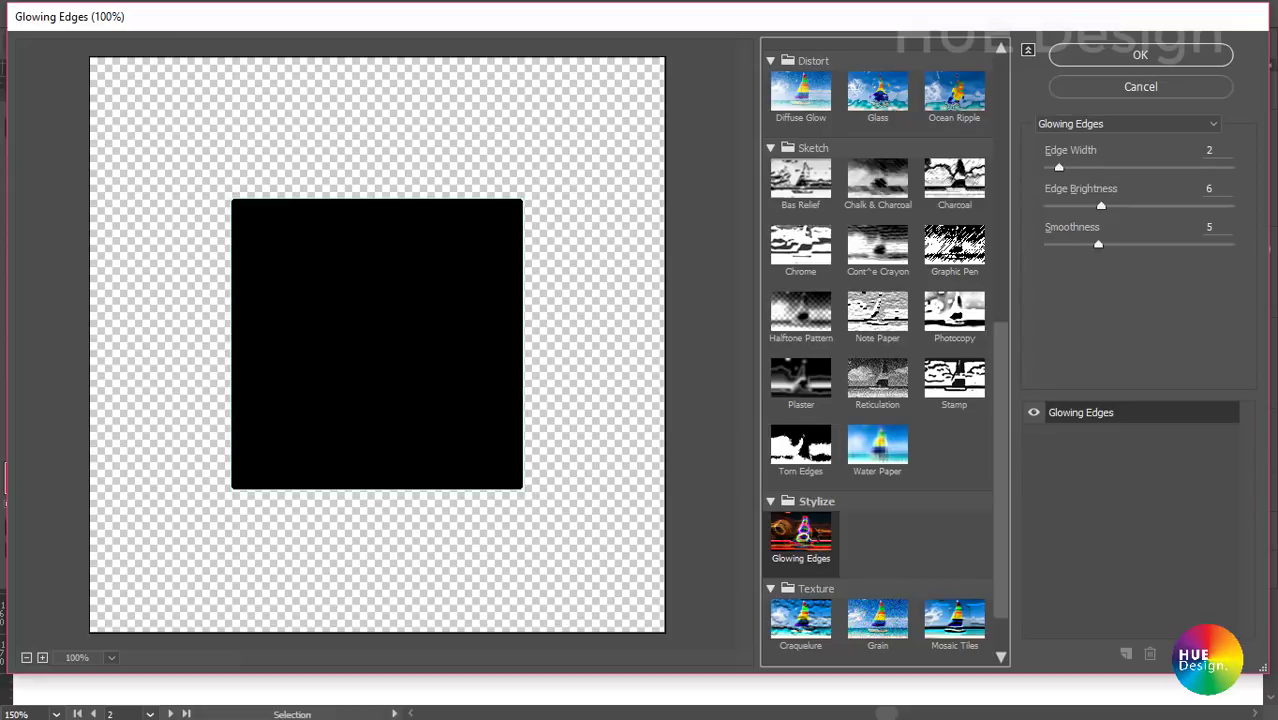
scroll(826, 572, down, 1)
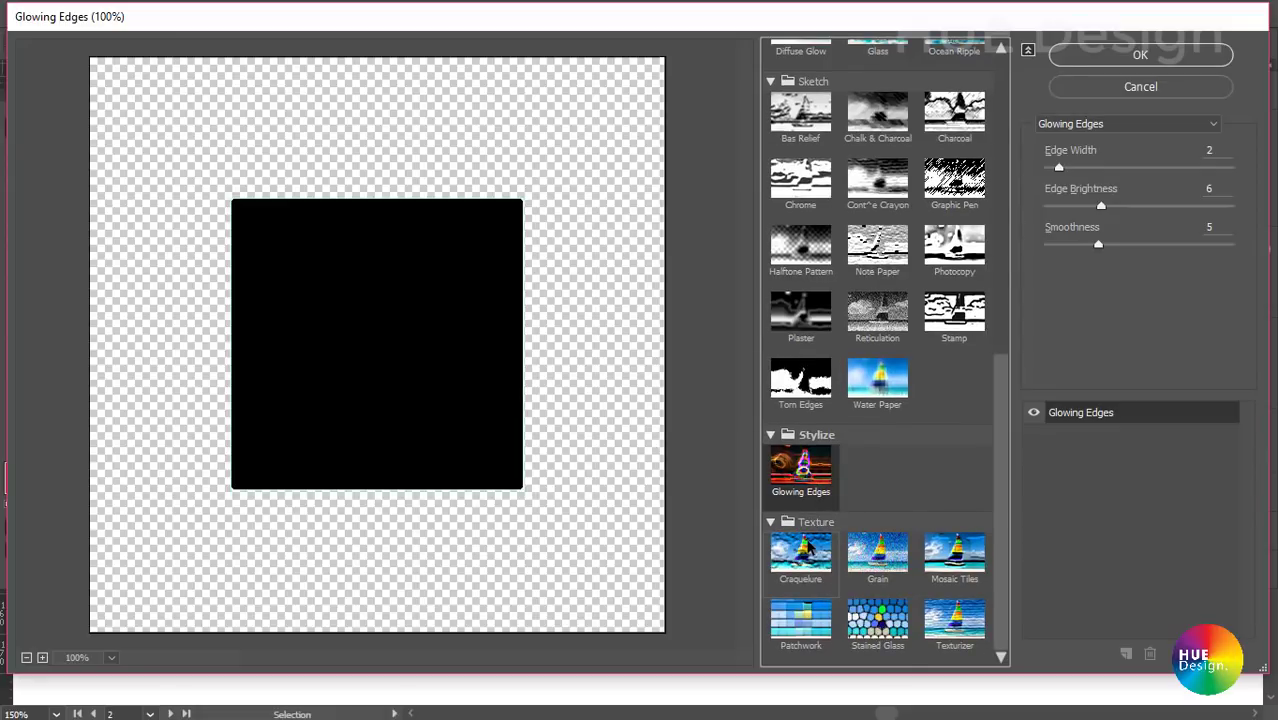
- Compare Texture filters (Grain, Mosaic Tiles, Patchwork, Stained Glass, Texturizer) and settle on Craquelure
click(810, 548)
click(885, 550)
click(936, 550)
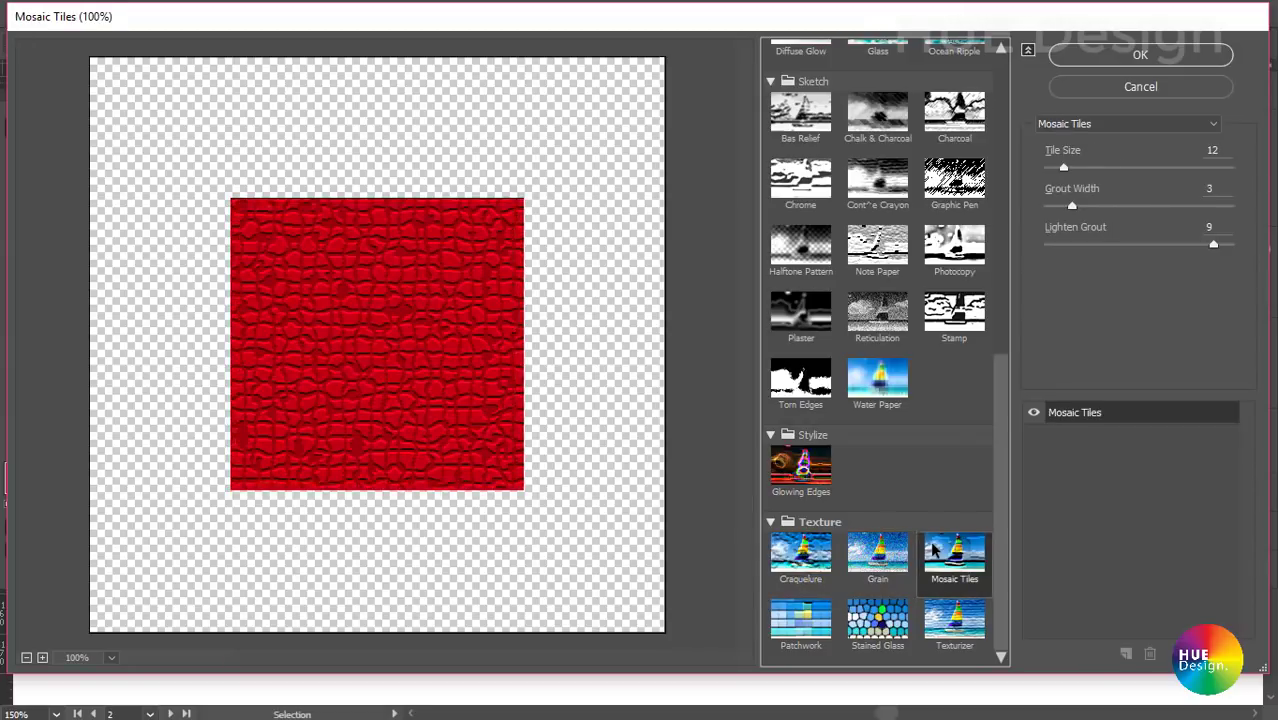
click(880, 552)
click(805, 555)
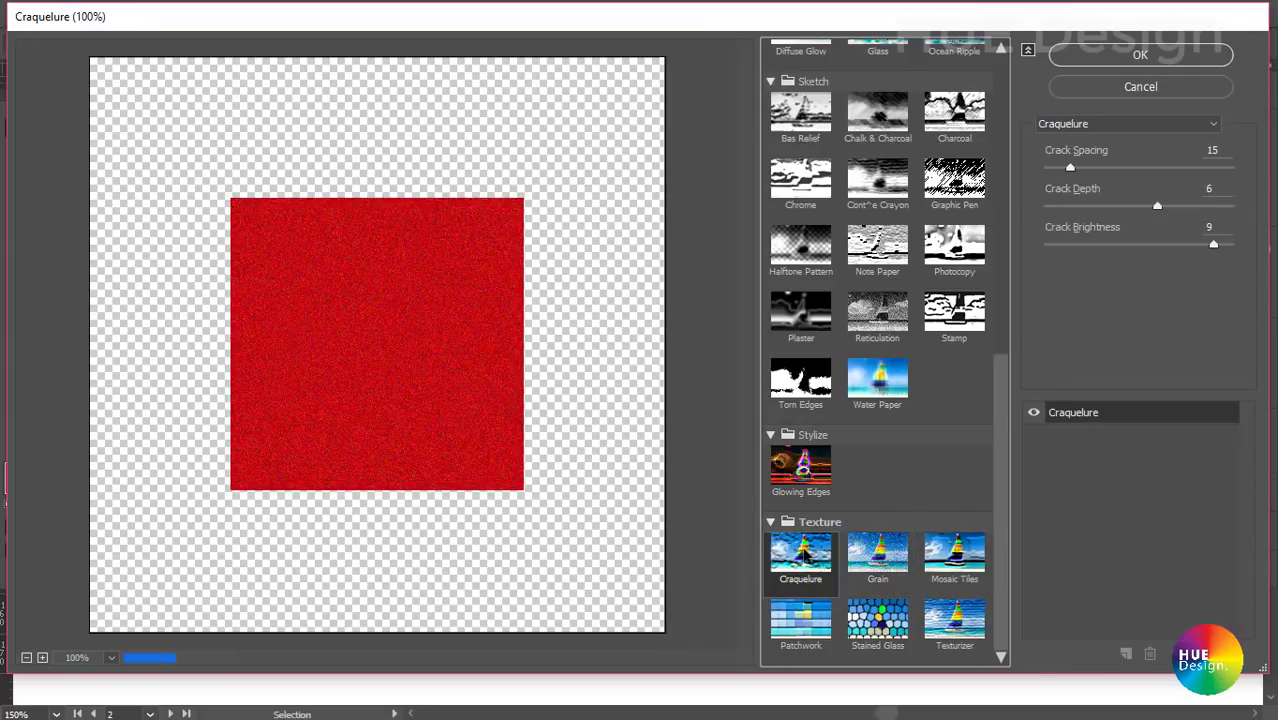
click(810, 624)
click(866, 622)
click(950, 625)
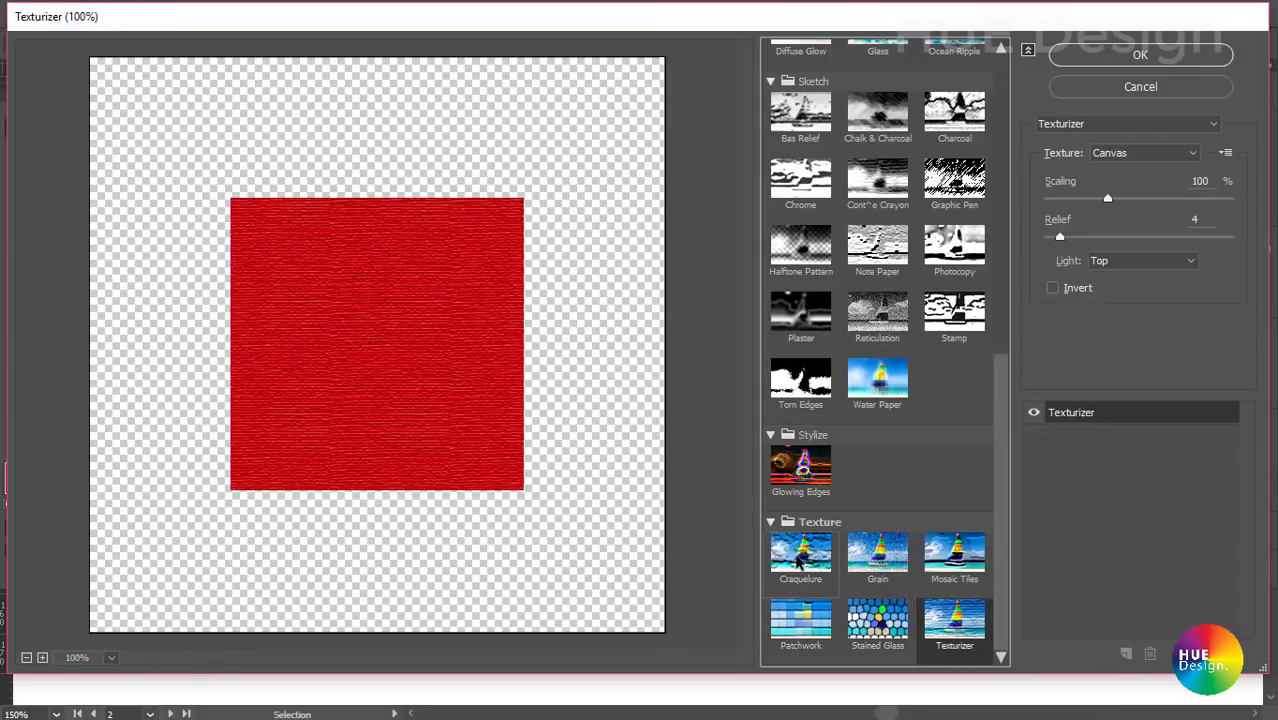
click(806, 560)
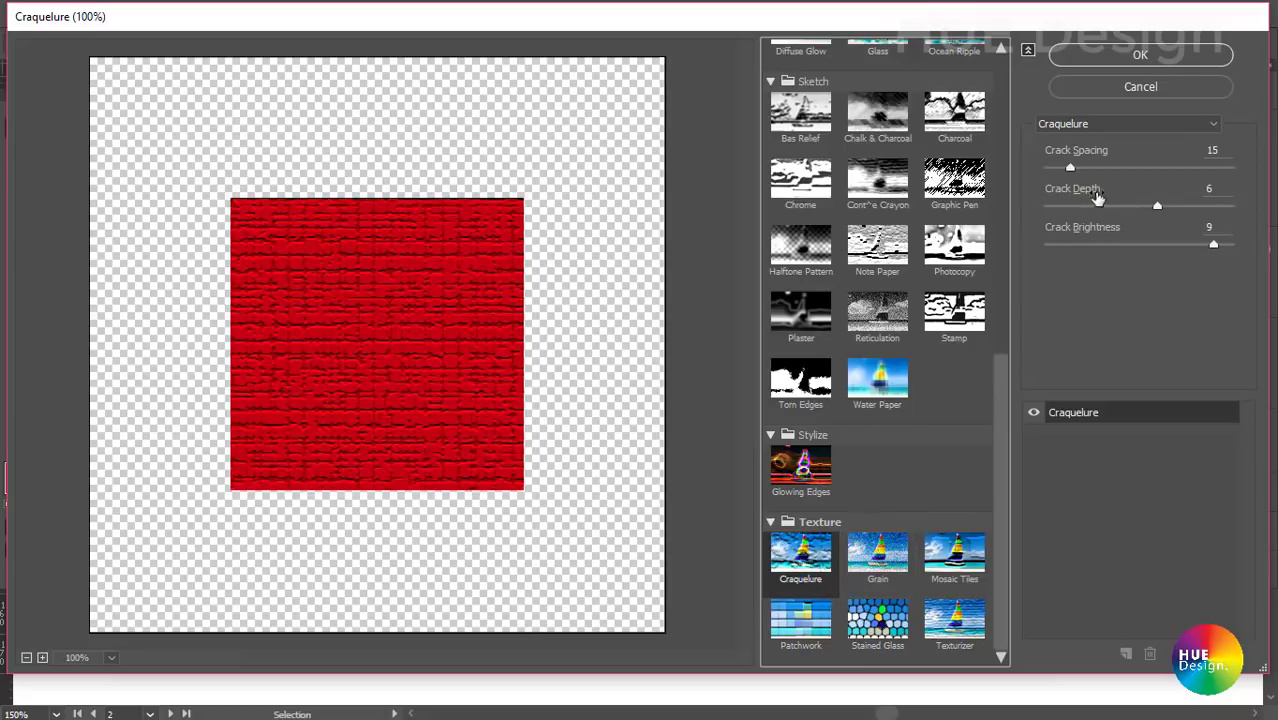
- Apply Craquelure, zoom in on the cracked red square, then reselect it and open the Effect menu
click(1113, 60)
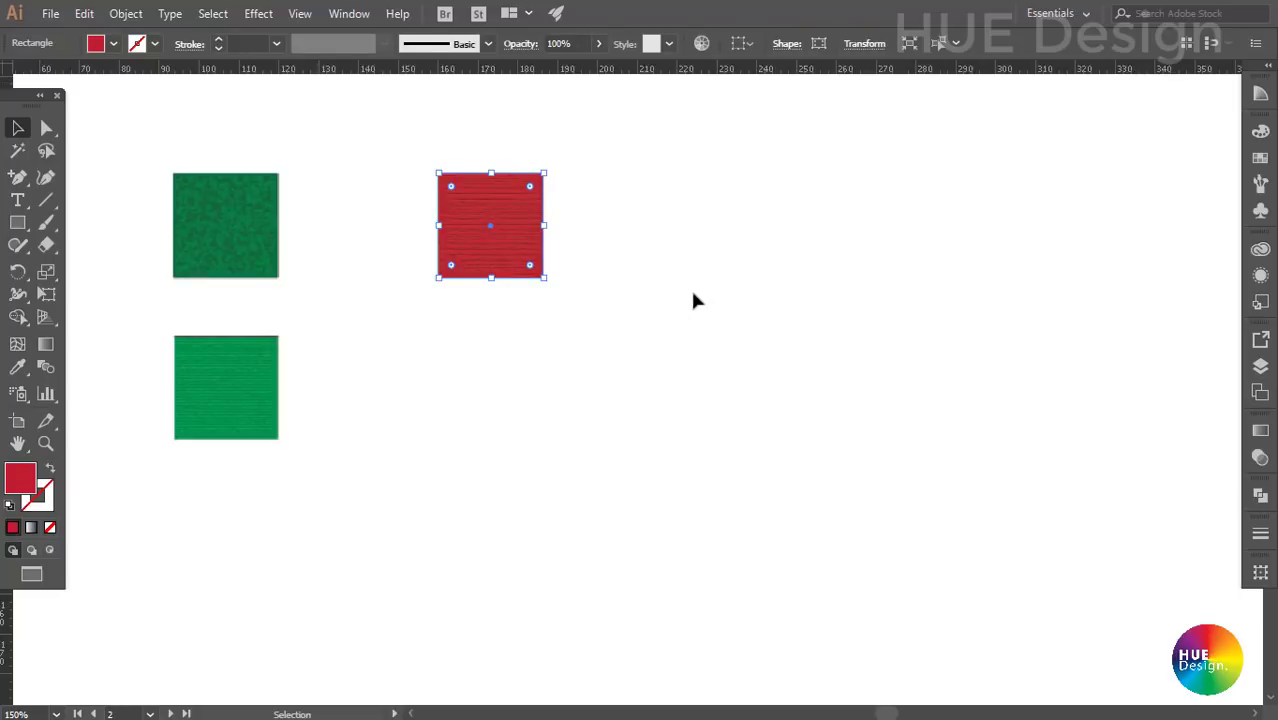
click(697, 300)
drag(491, 277, 799, 372)
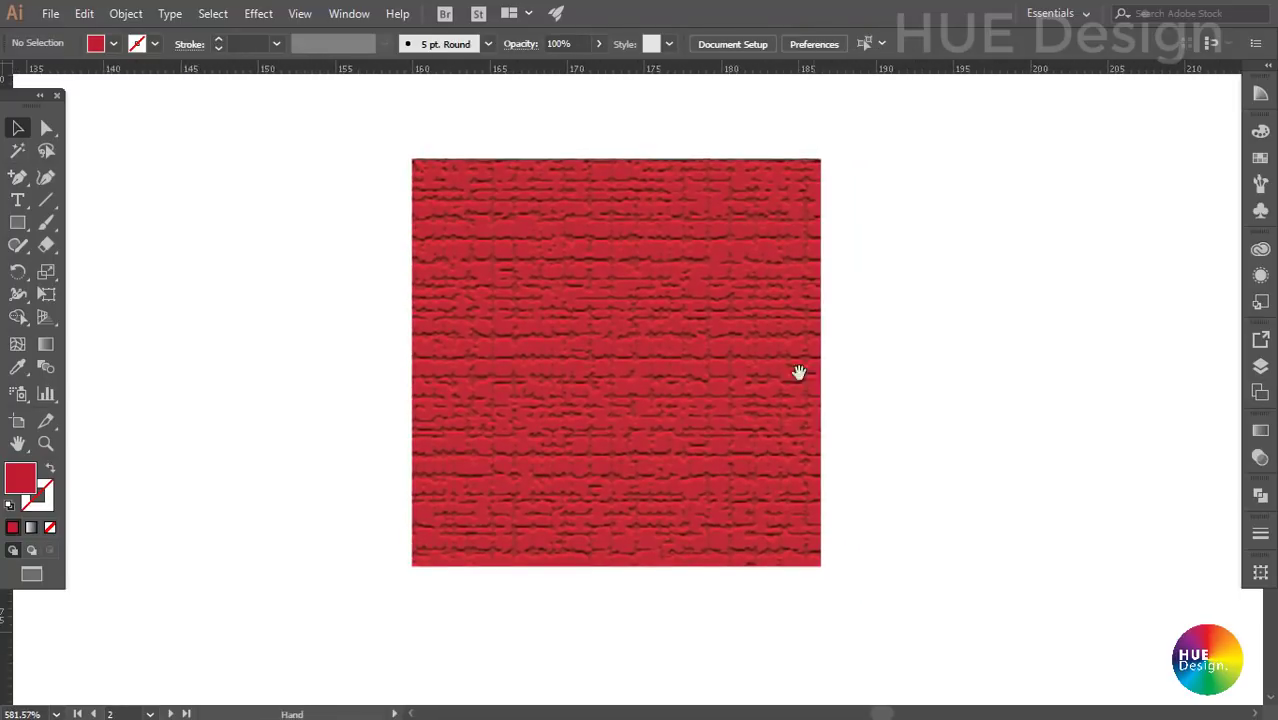
drag(756, 434, 809, 493)
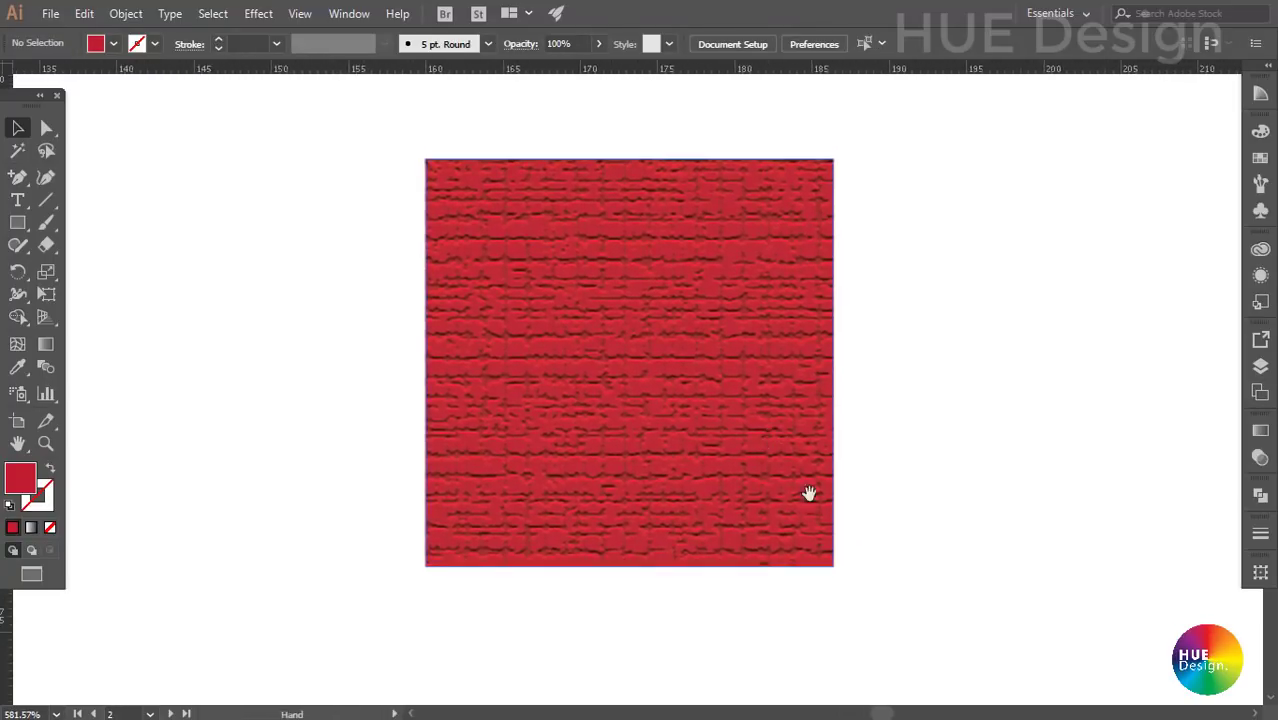
scroll(809, 493, down, 3)
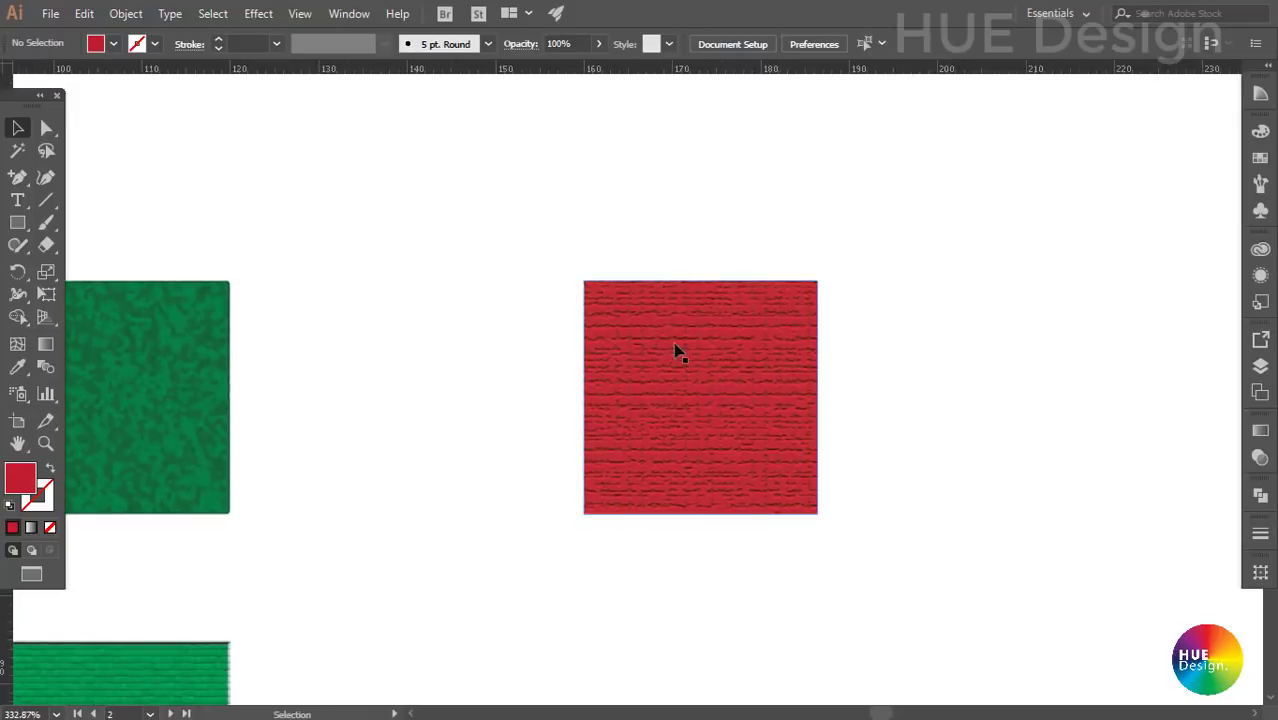
click(675, 350)
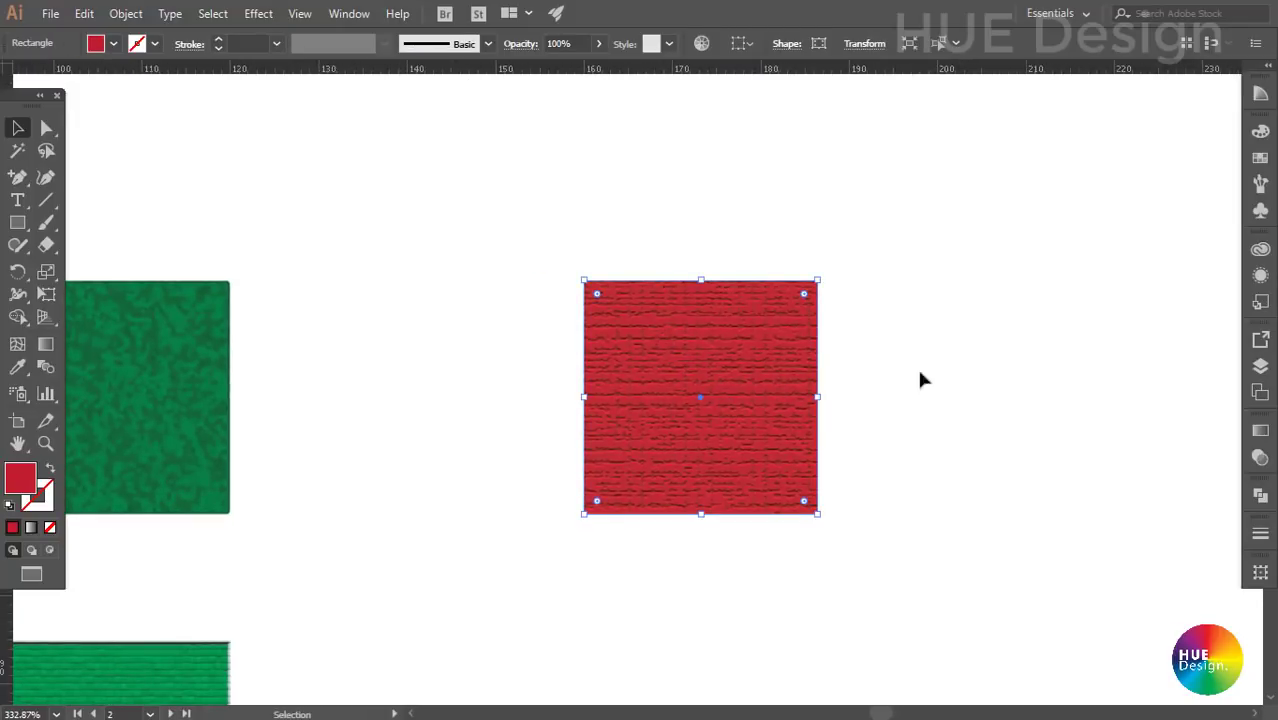
click(258, 13)
mouse_move(285, 417)
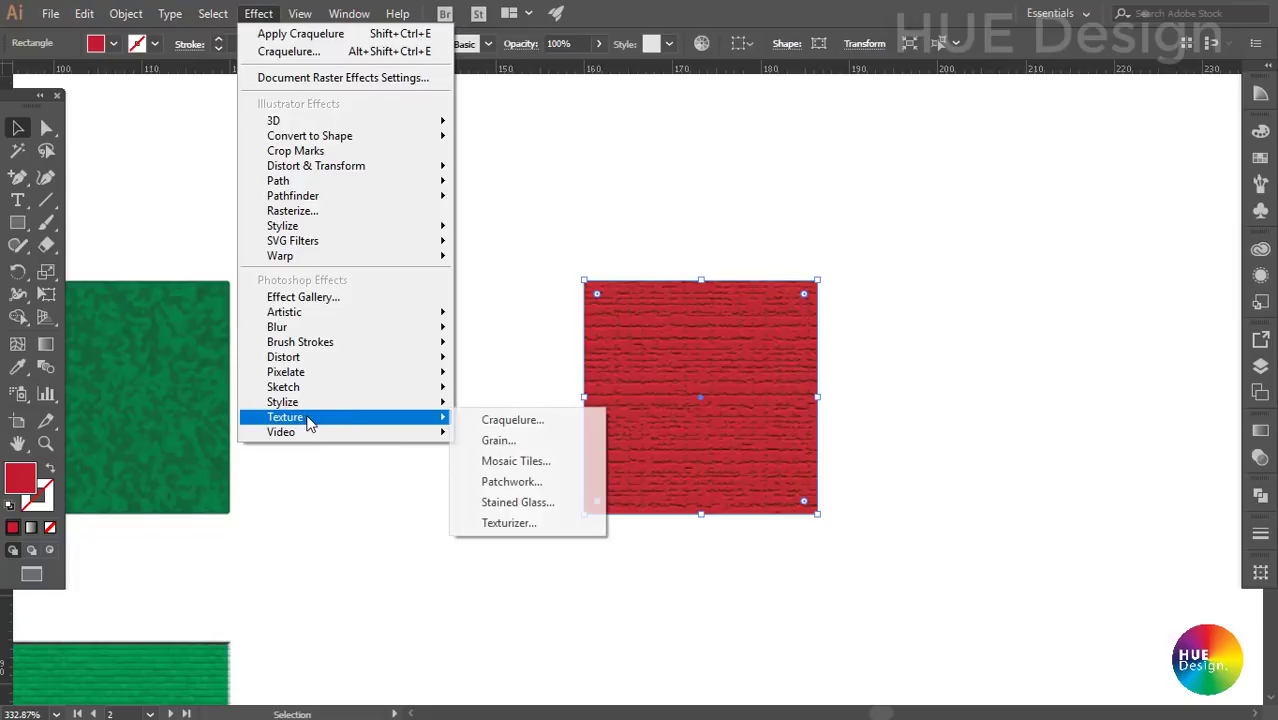
click(571, 208)
scroll(764, 506, down, 3)
drag(764, 506, 707, 400)
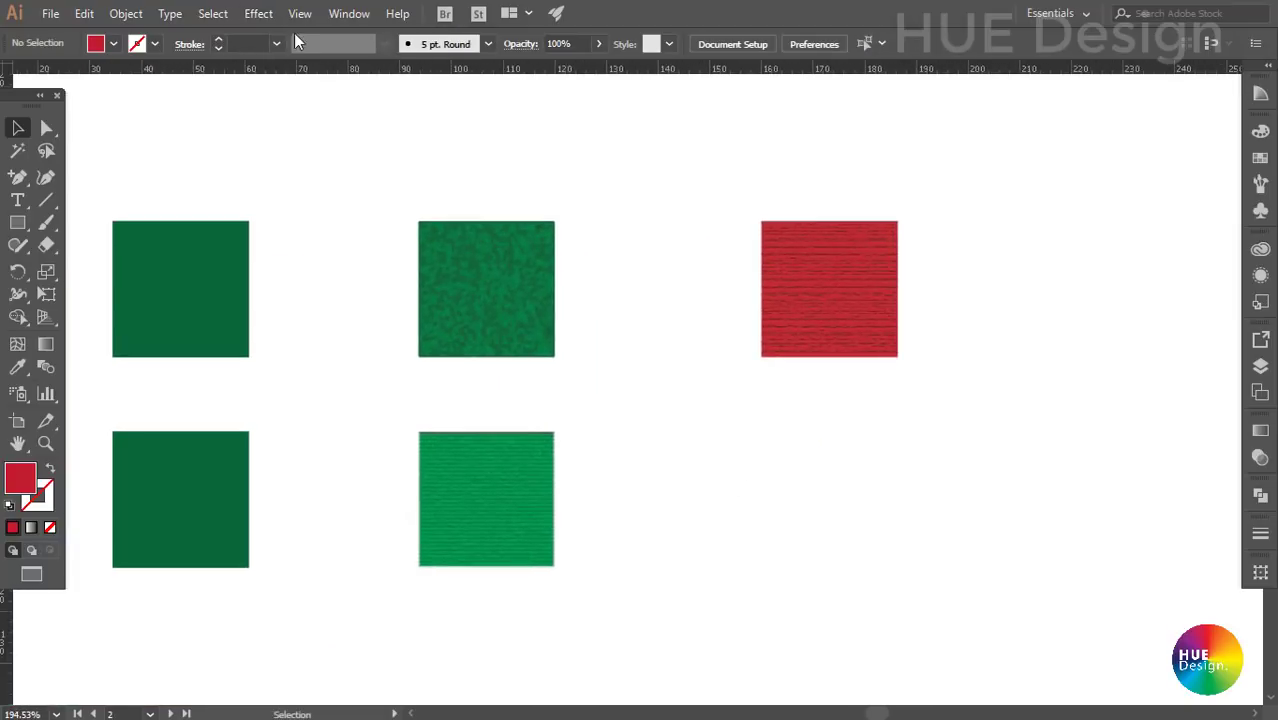
click(213, 13)
click(258, 13)
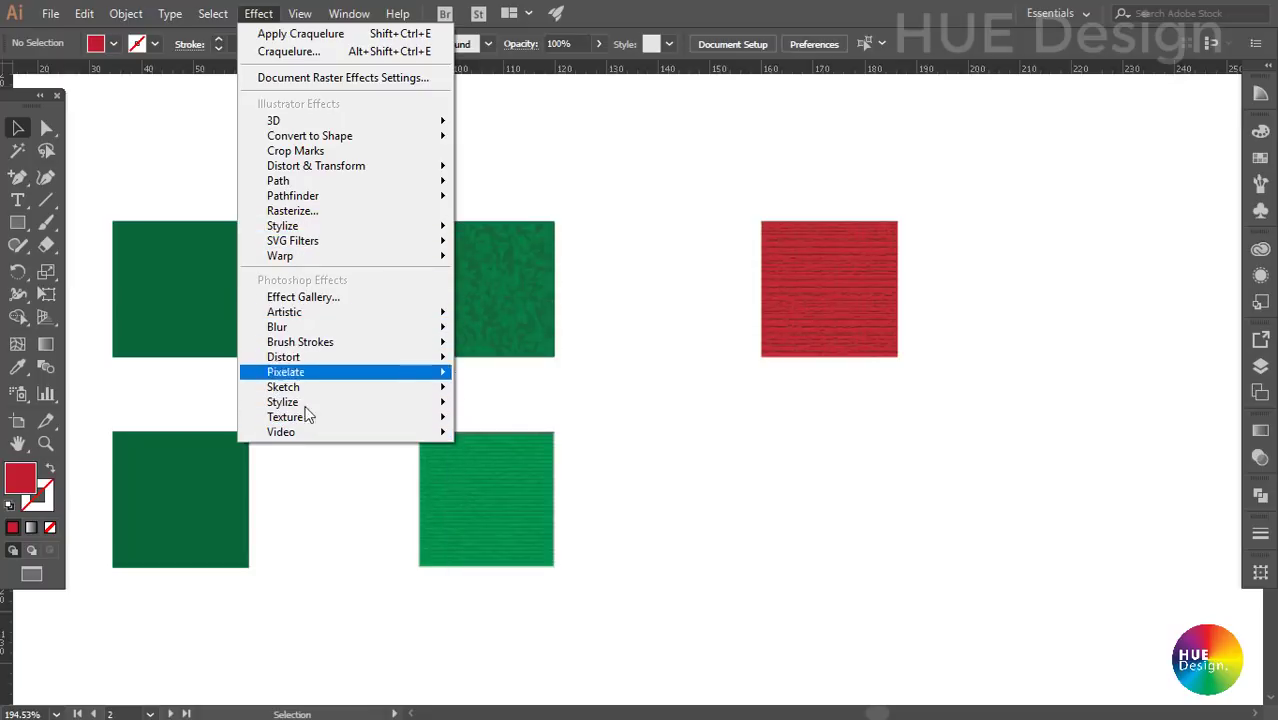
mouse_move(283, 226)
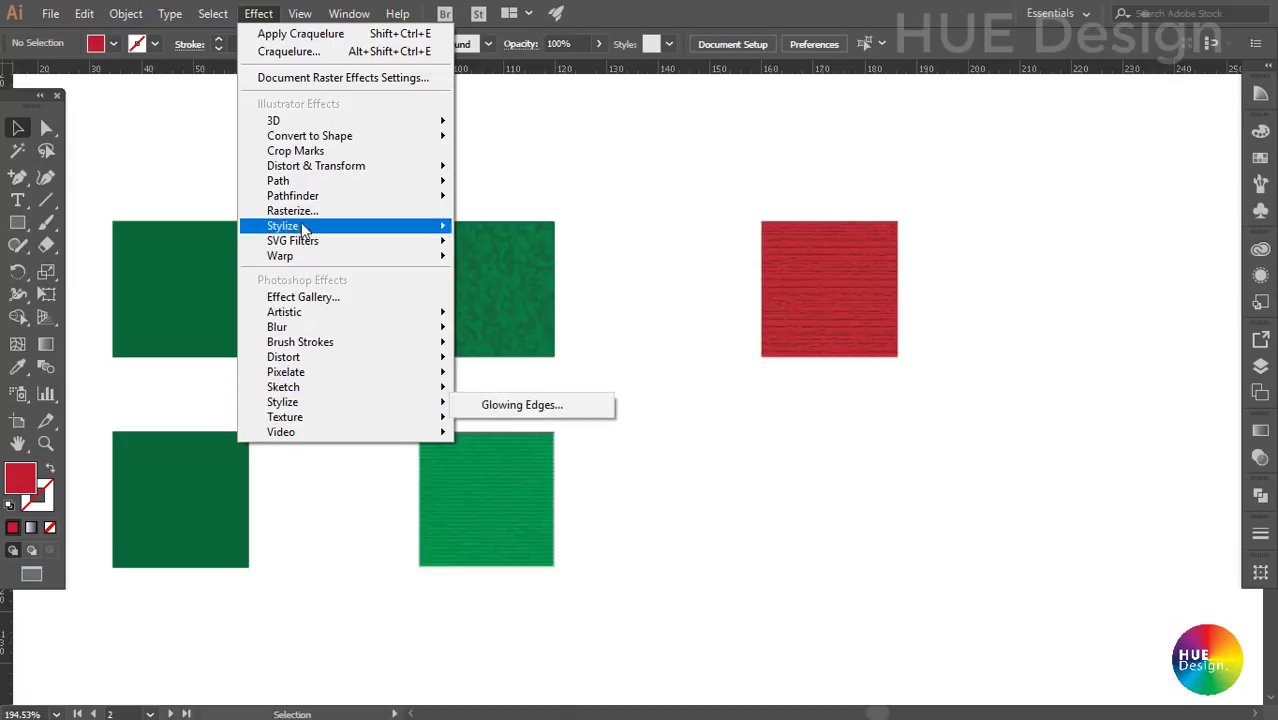
- Move the grey cube farther right of the green vase, zoom in on the vase, and take the Pen tool
click(637, 15)
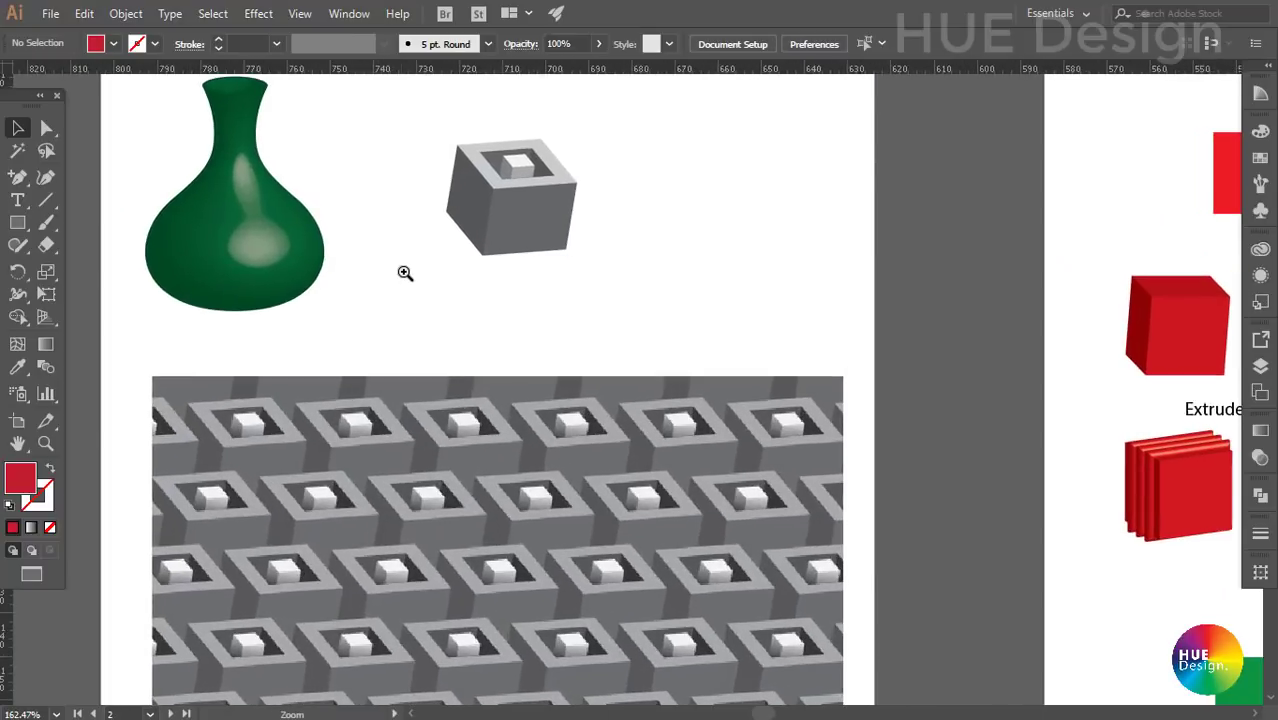
drag(441, 326, 422, 294)
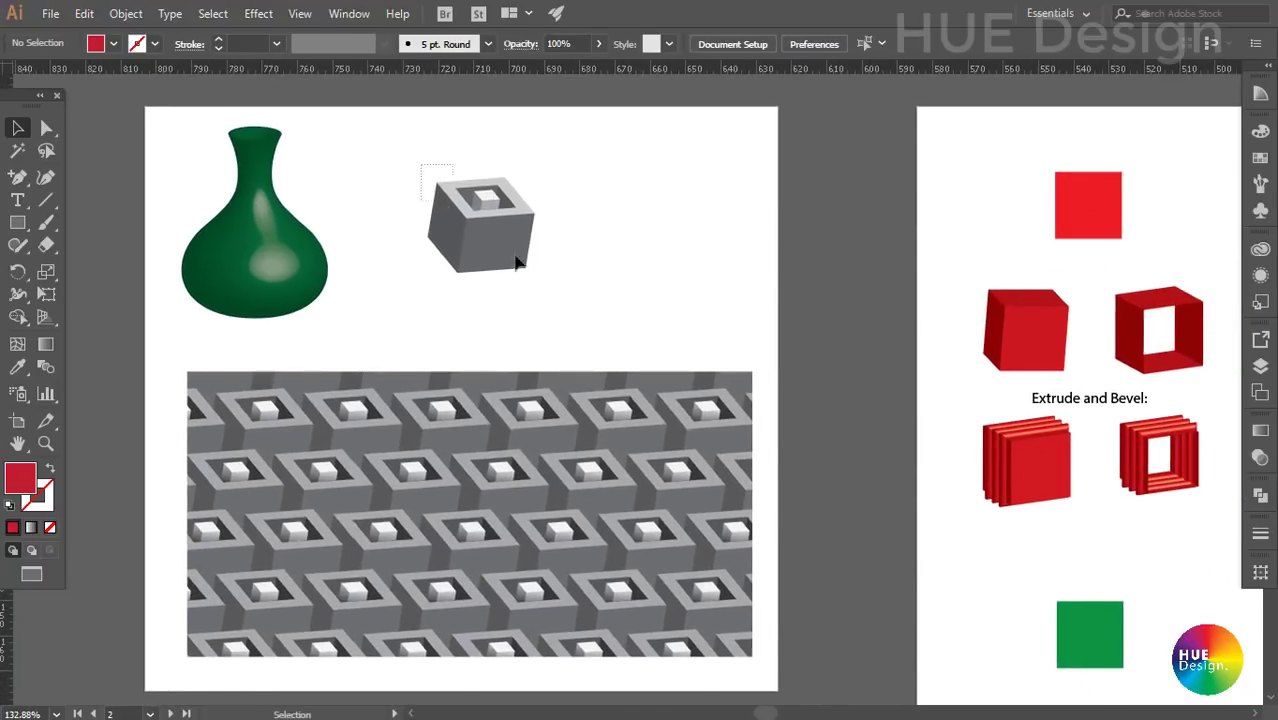
drag(492, 242, 639, 251)
drag(290, 172, 499, 317)
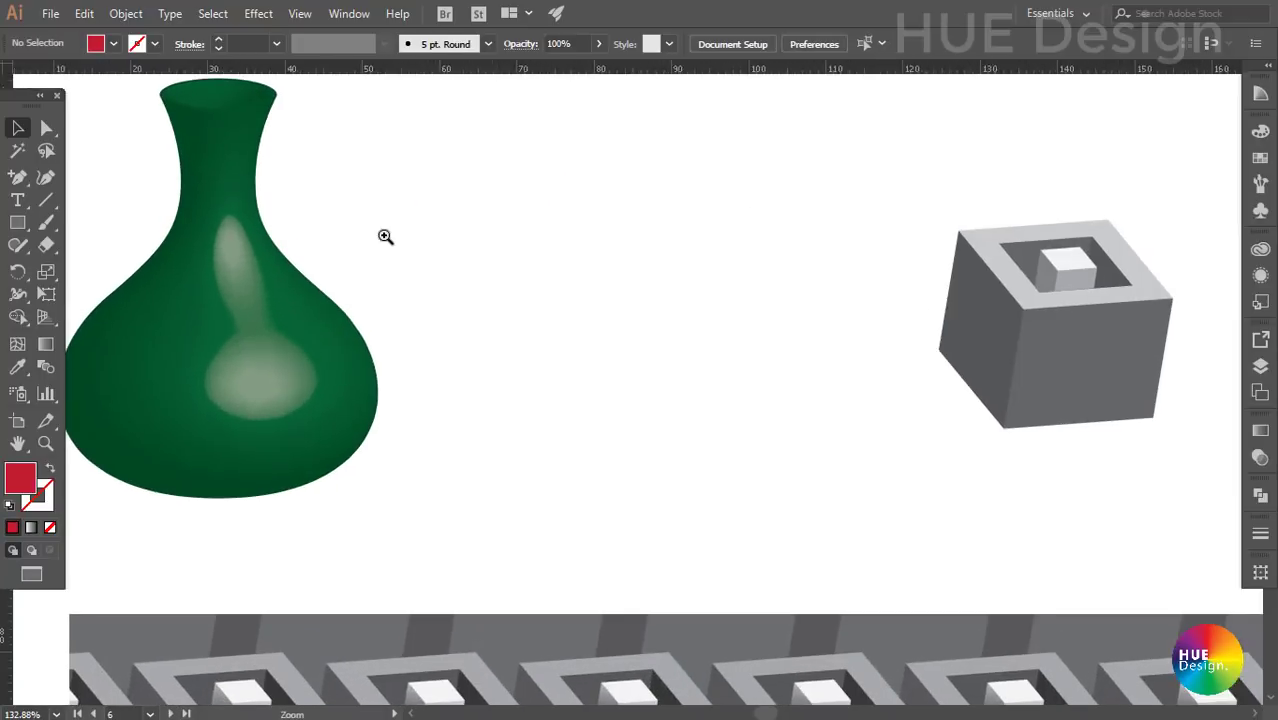
drag(382, 237, 436, 271)
key(p)
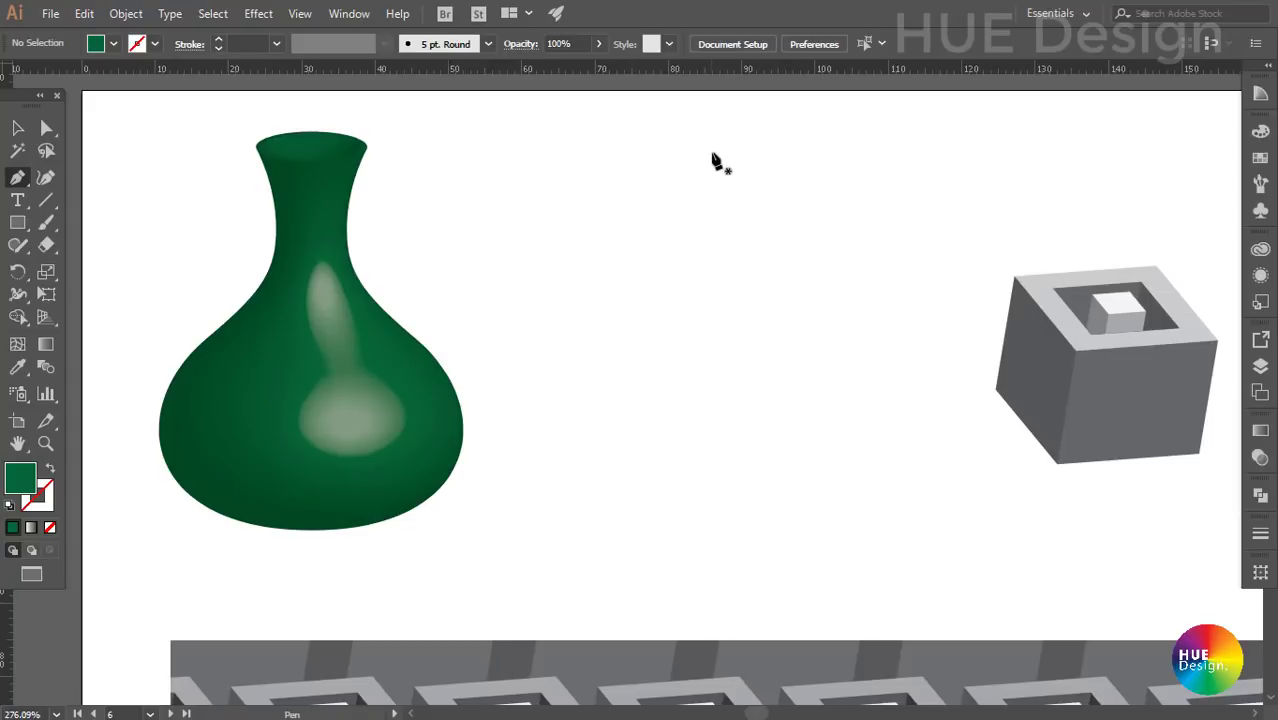
- Place two trial curved points, then collapse the appearance details panel
drag(690, 140, 657, 131)
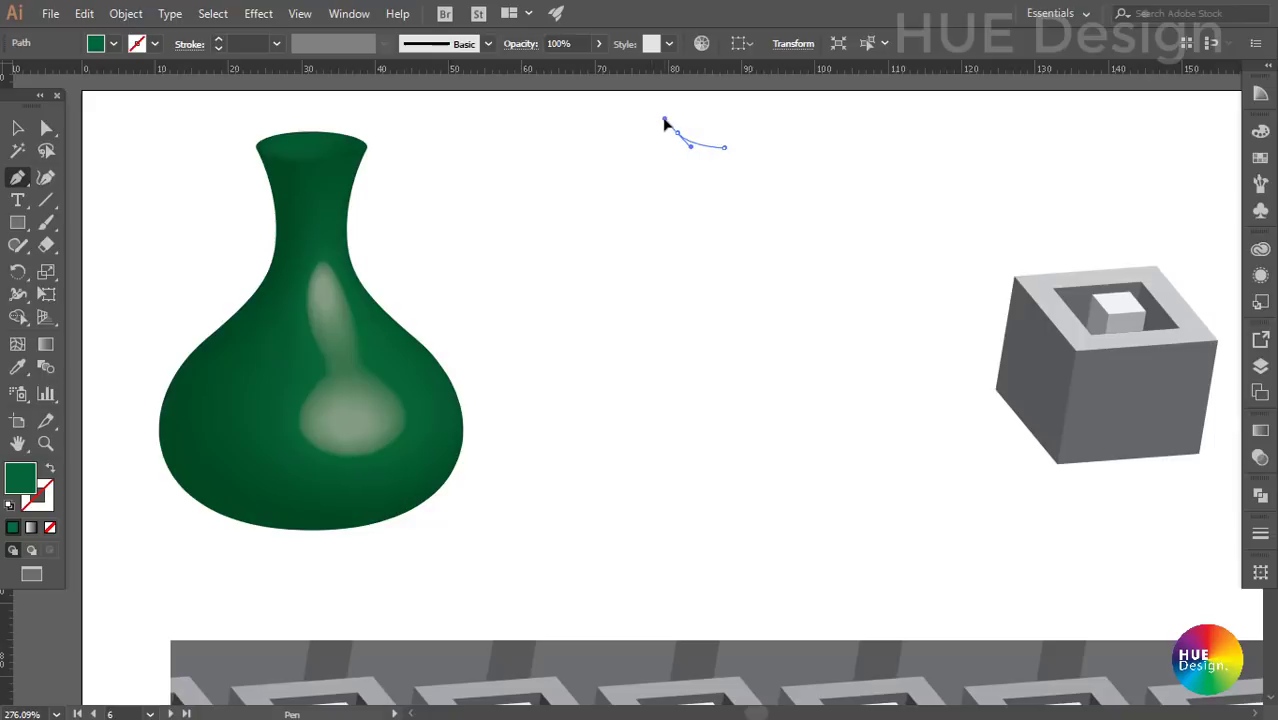
drag(672, 138, 659, 141)
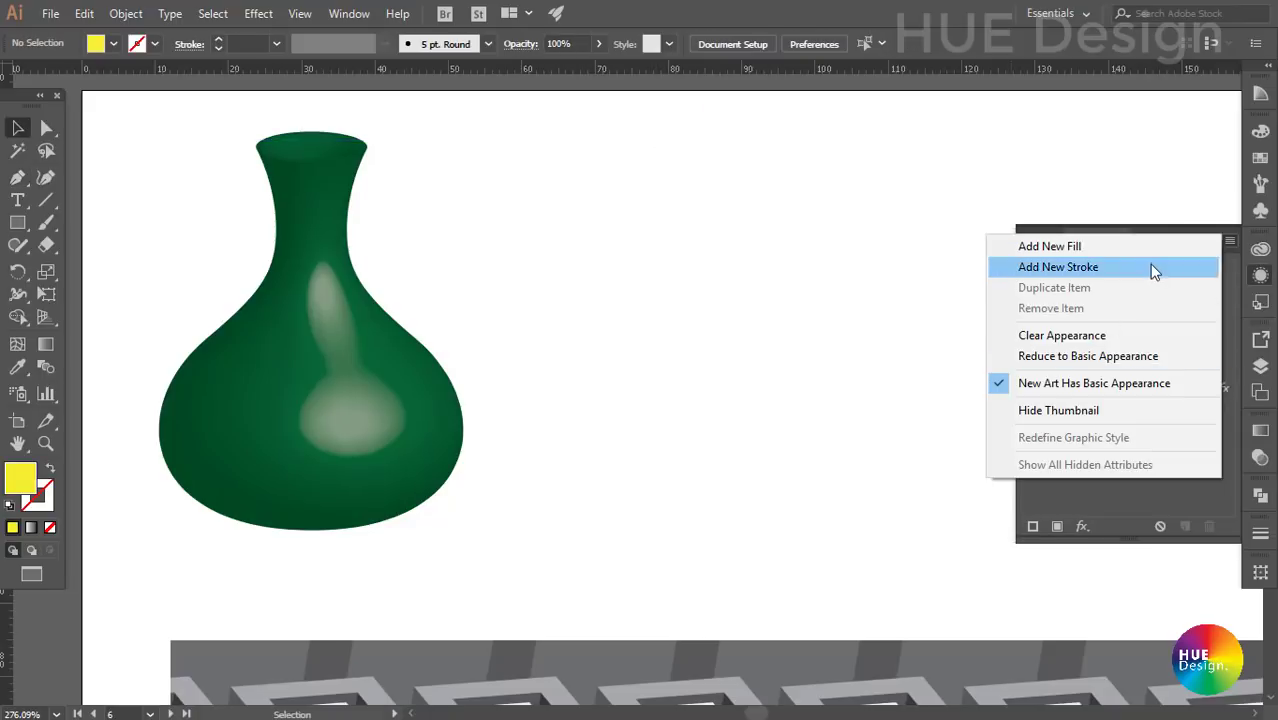
click(1100, 380)
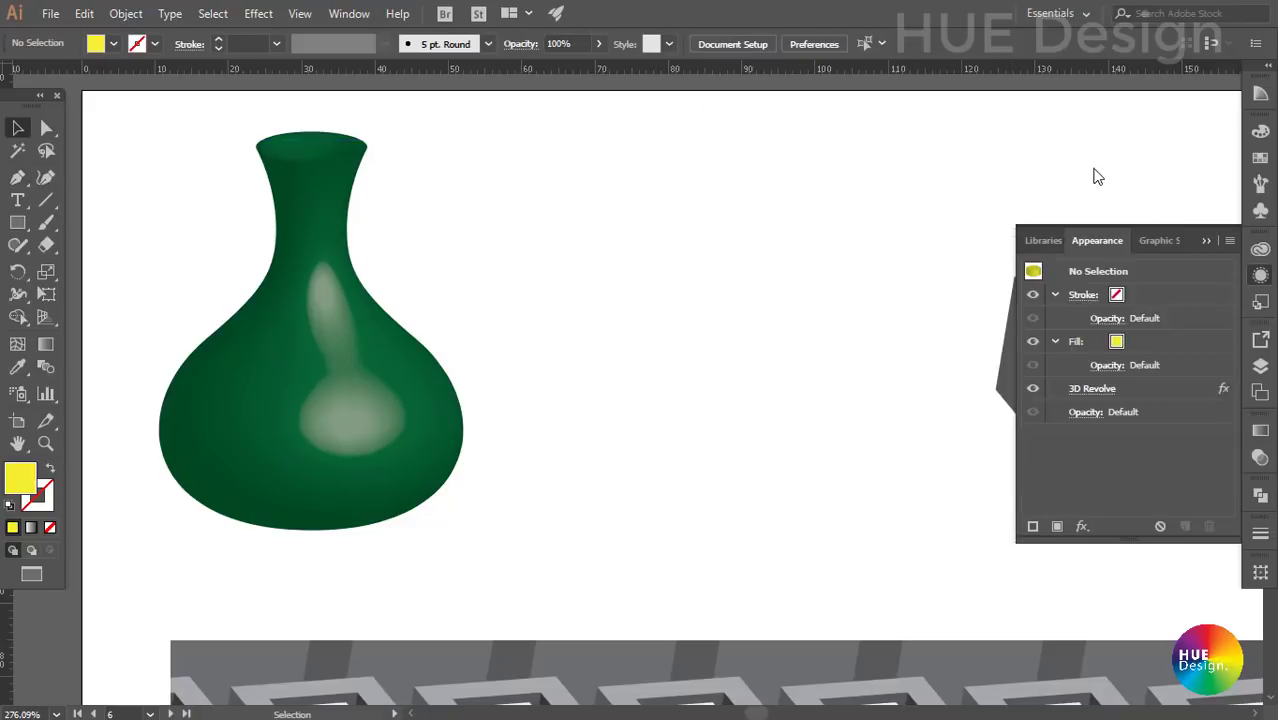
click(1205, 241)
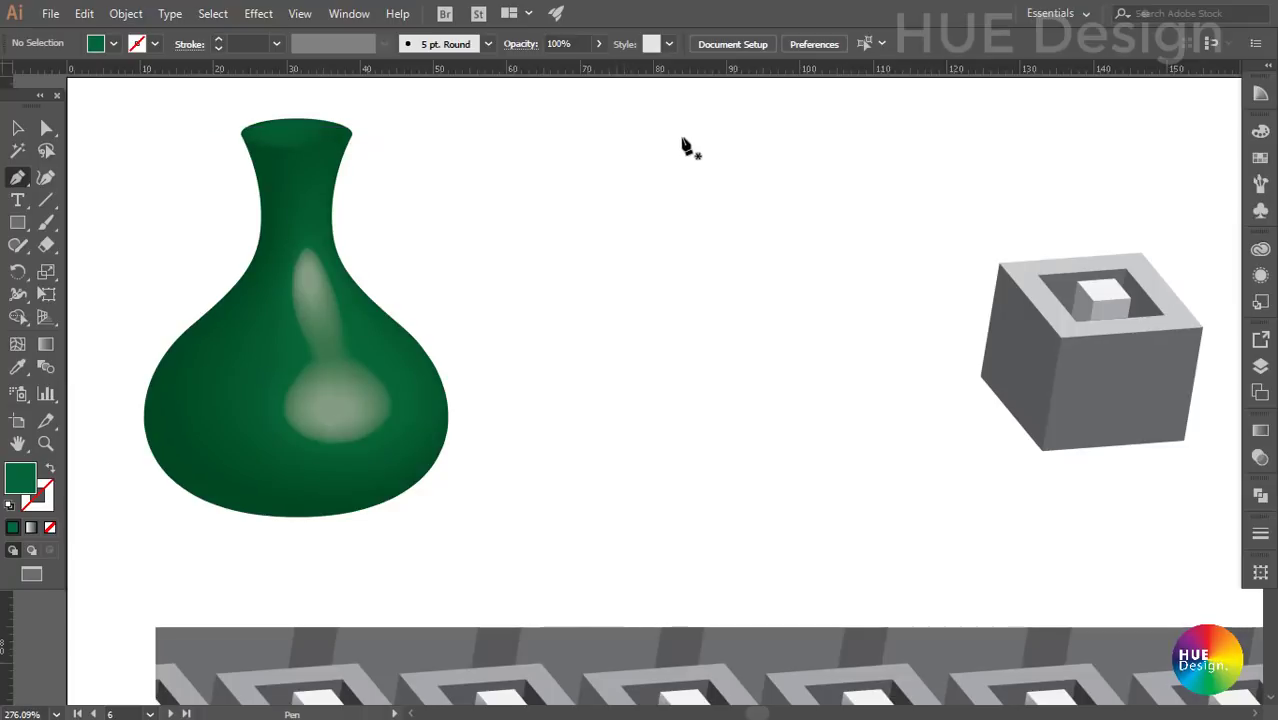
- Draw the vase profile's top and left-side curve points down toward the base
drag(632, 133, 636, 157)
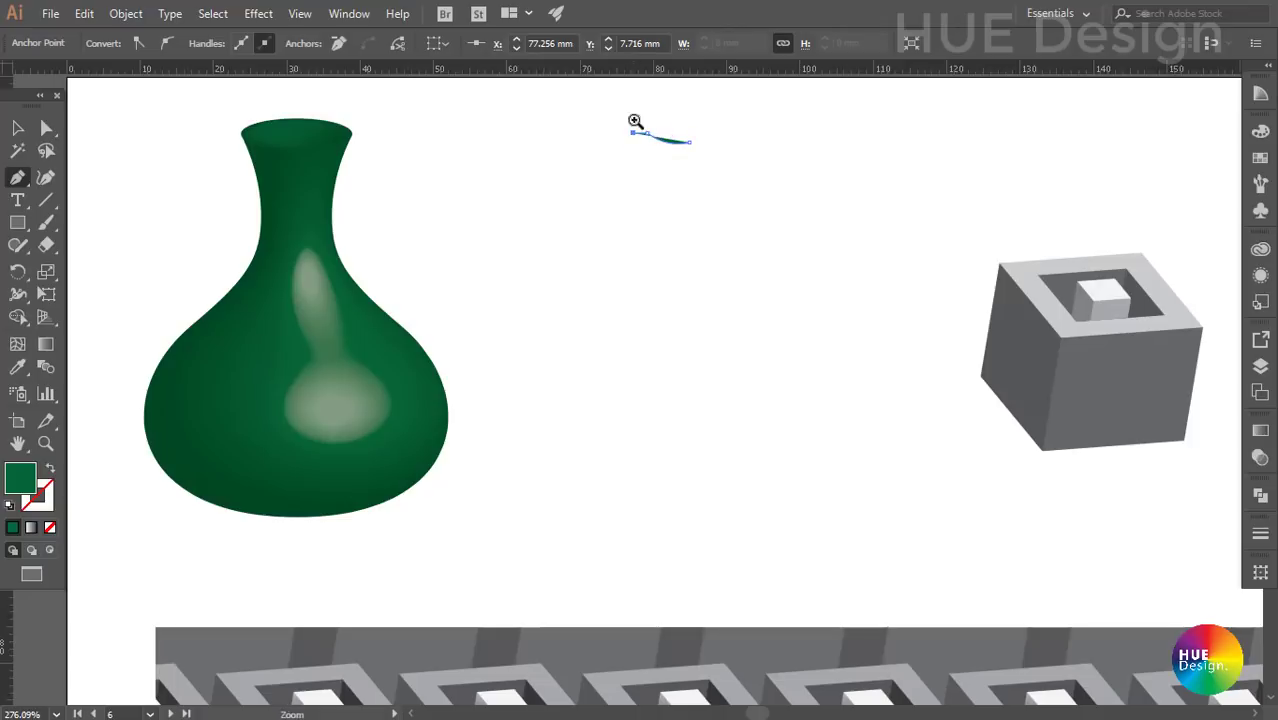
click(847, 292)
click(617, 249)
click(601, 324)
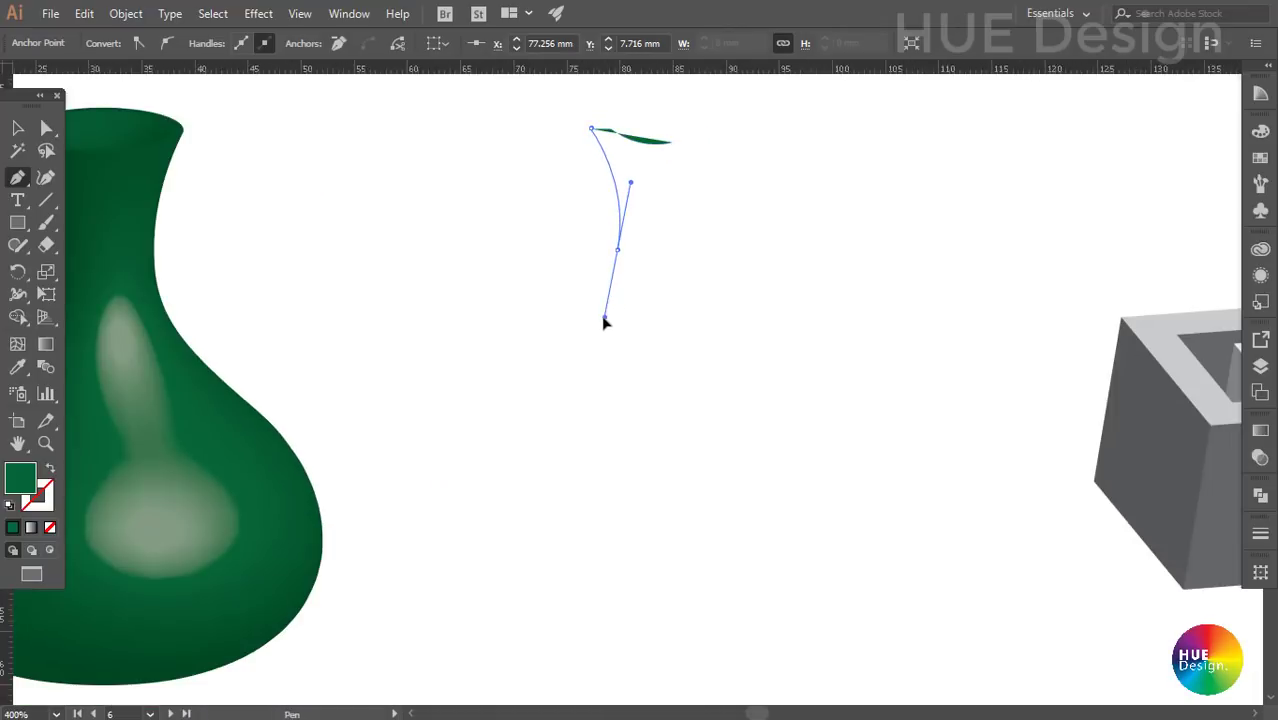
scroll(668, 336, down, 2)
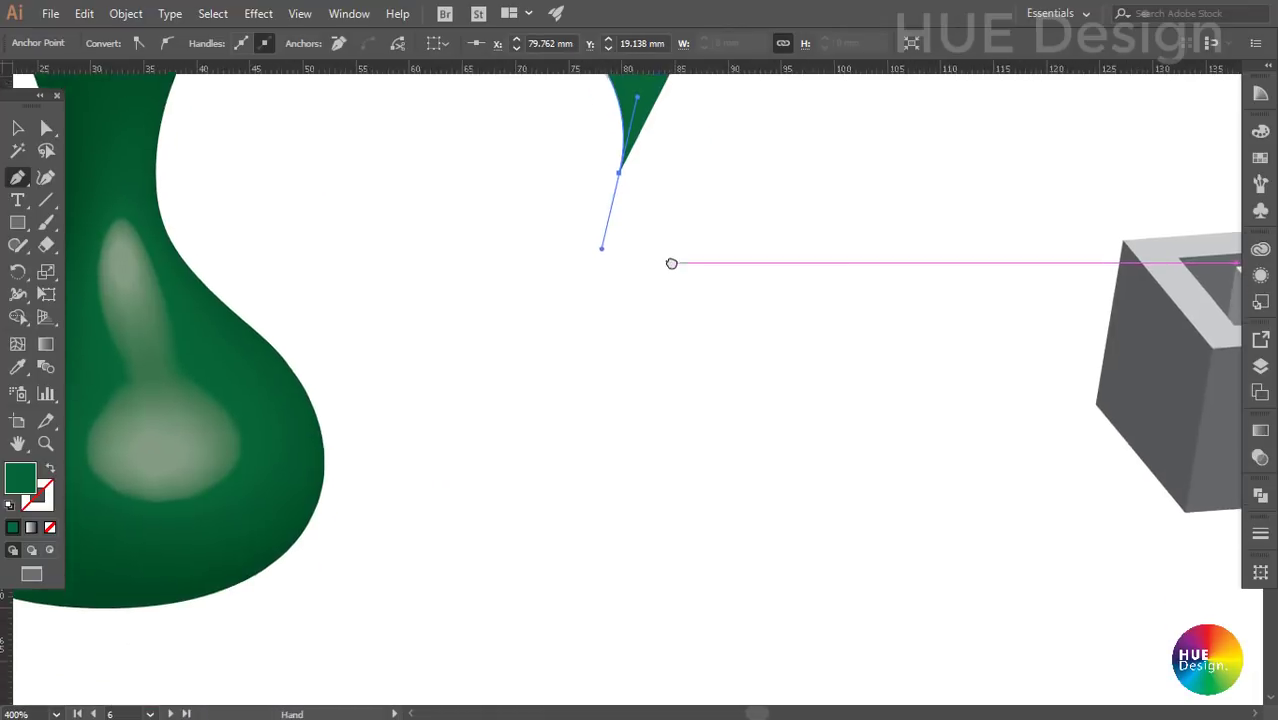
drag(506, 311, 559, 379)
key(ctrl+minus)
drag(677, 399, 514, 354)
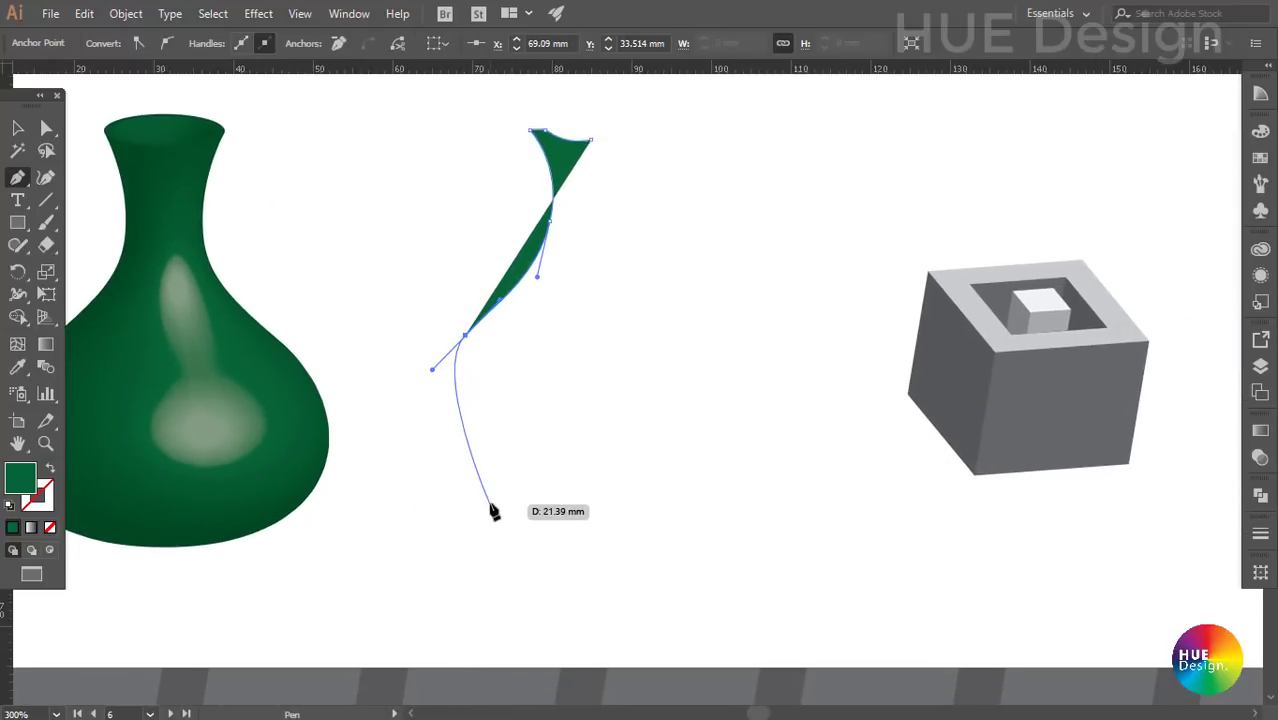
- Add the base point and a straight vertical right edge, close the profile, and select it
drag(489, 492, 562, 540)
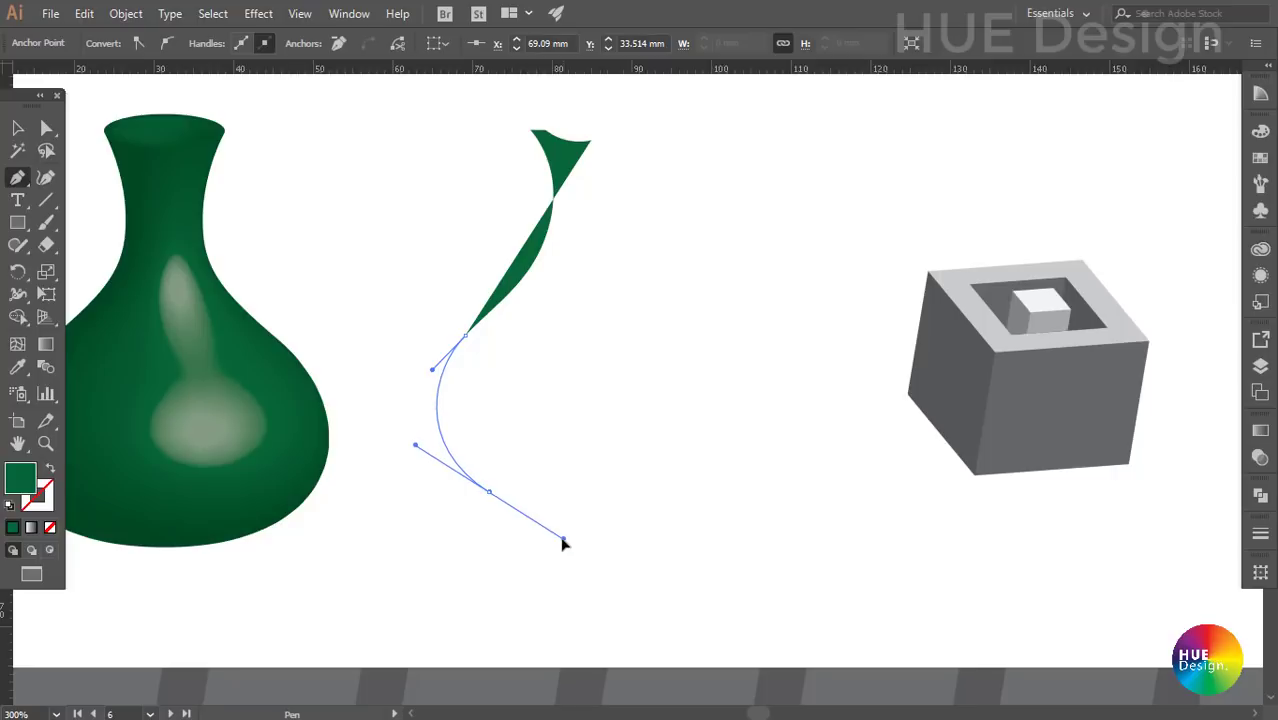
click(489, 492)
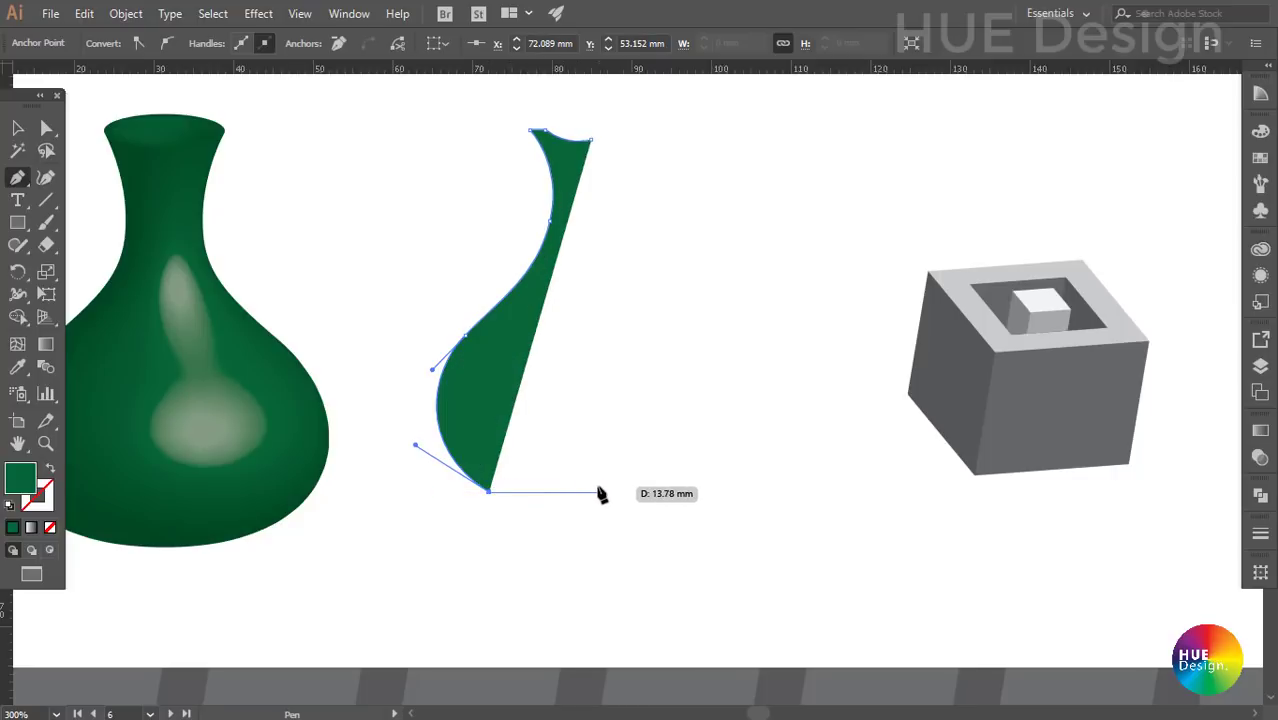
click(592, 491)
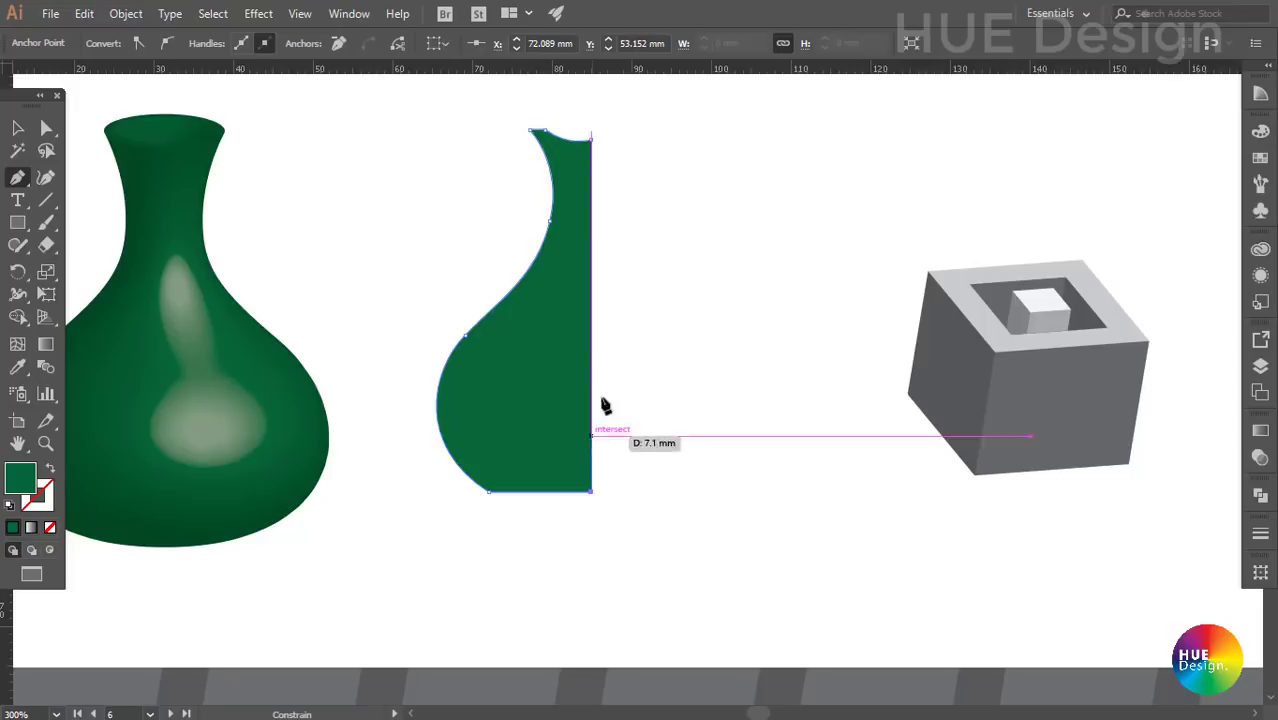
click(591, 141)
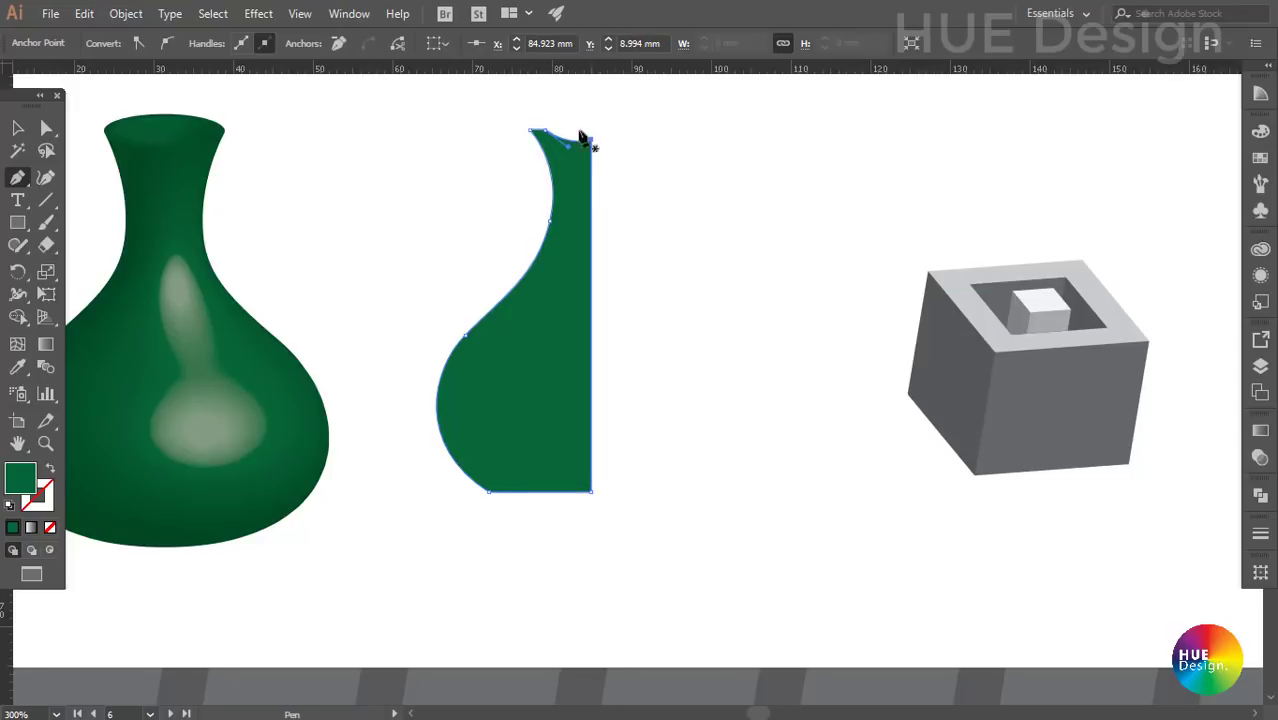
click(20, 130)
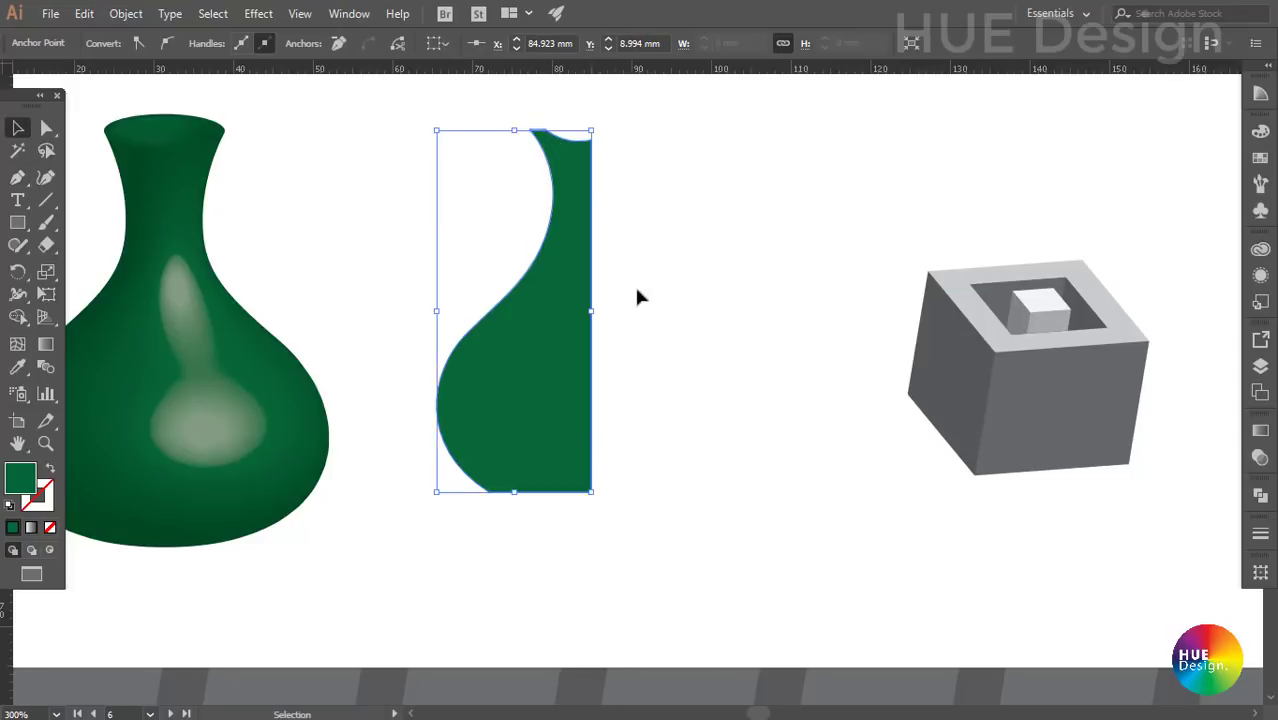
- Apply 3D Revolve with Preview on, offset from the Right Edge, and Ambient Light at 21%
click(260, 15)
mouse_move(310, 136)
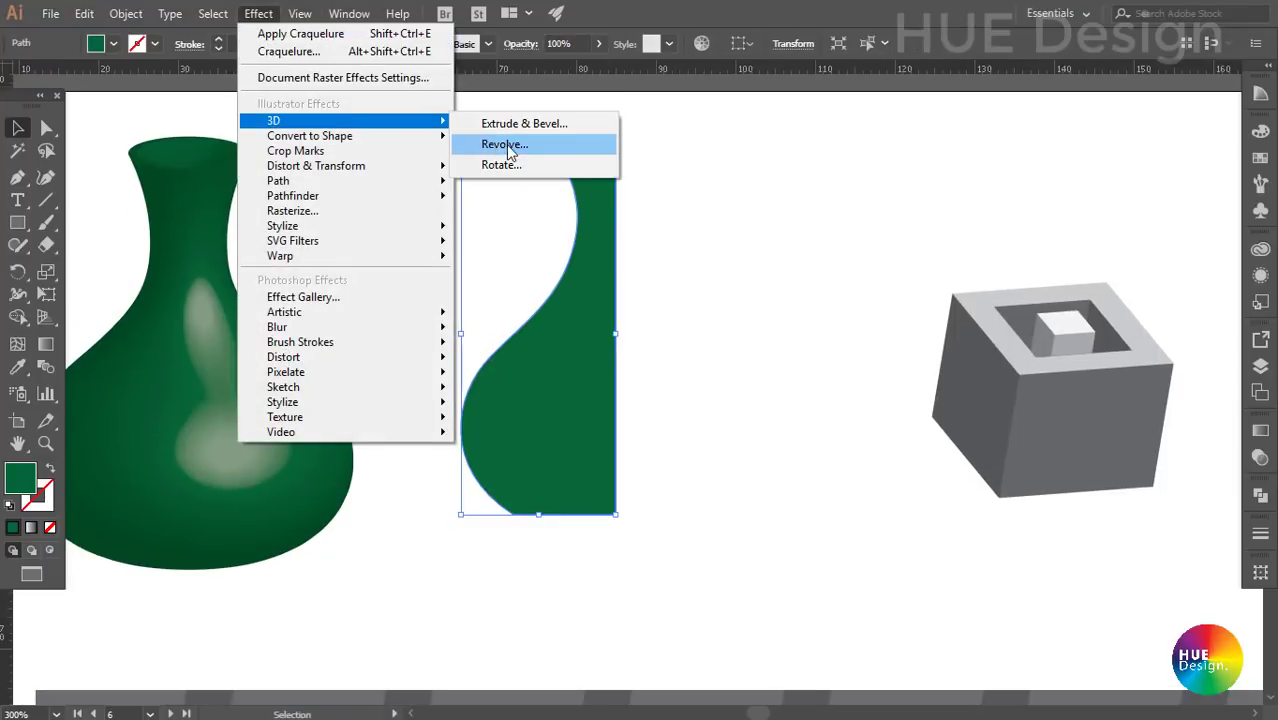
click(505, 146)
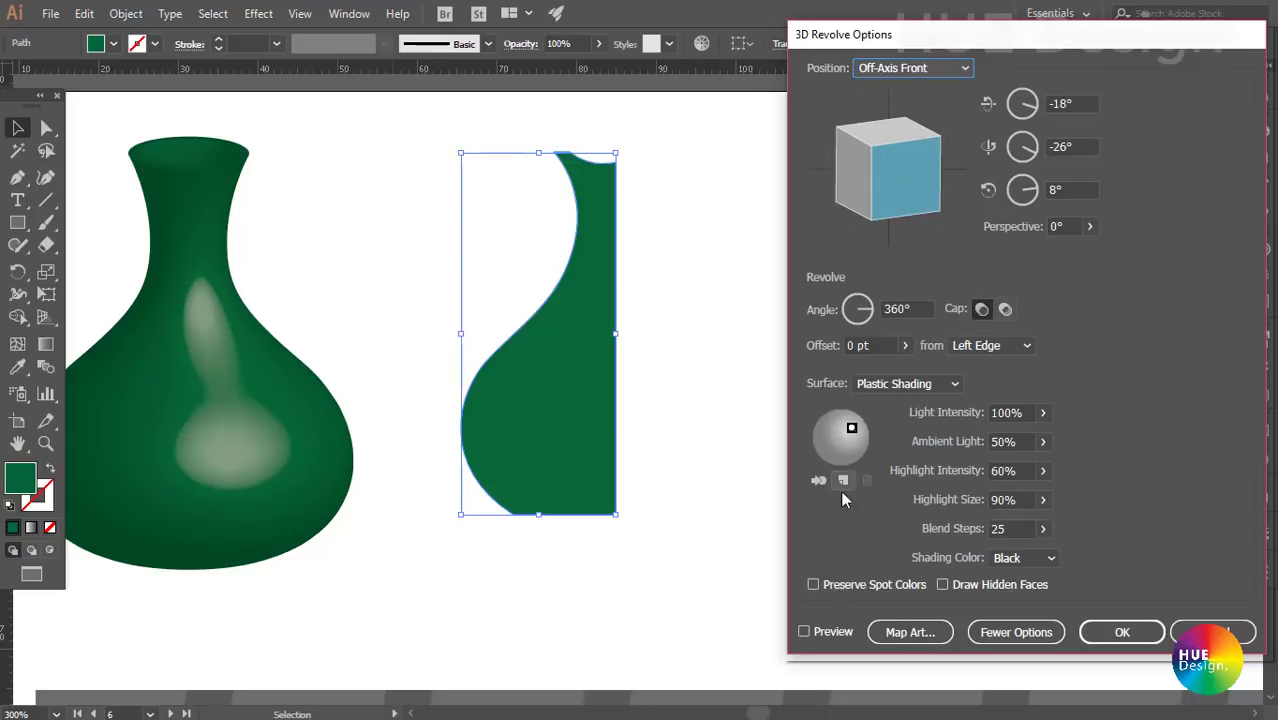
click(805, 631)
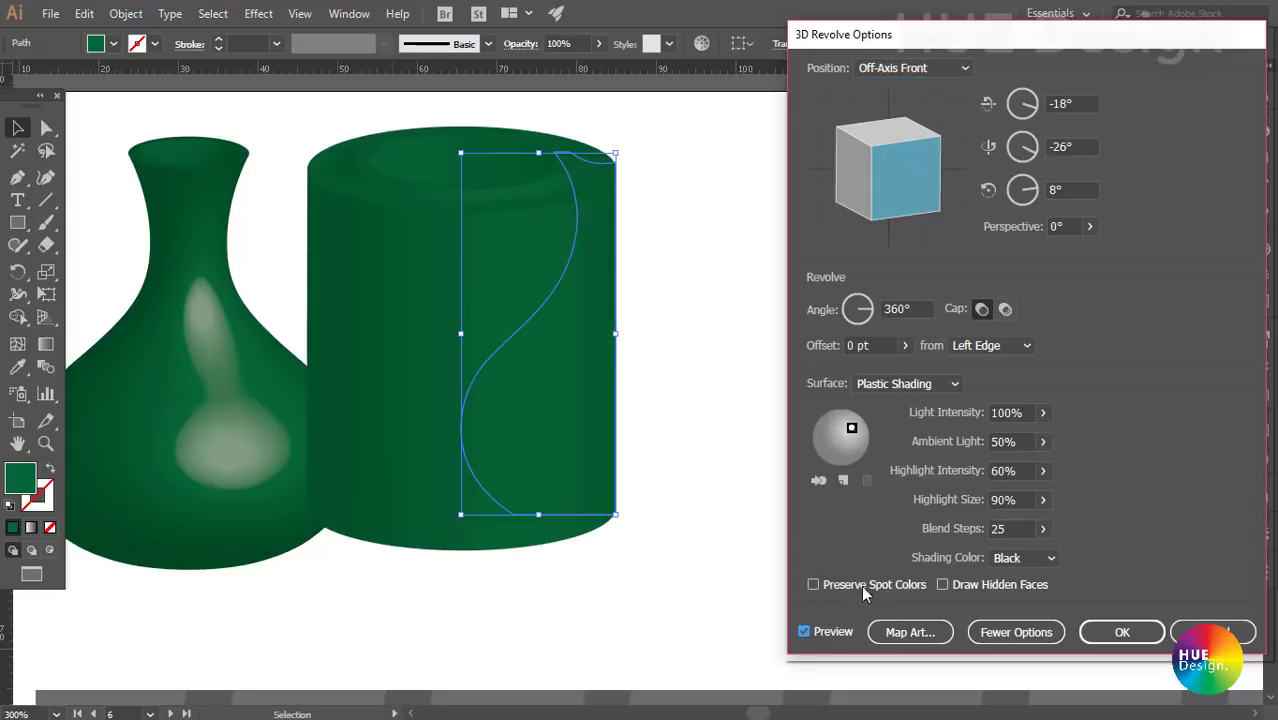
click(990, 345)
click(998, 380)
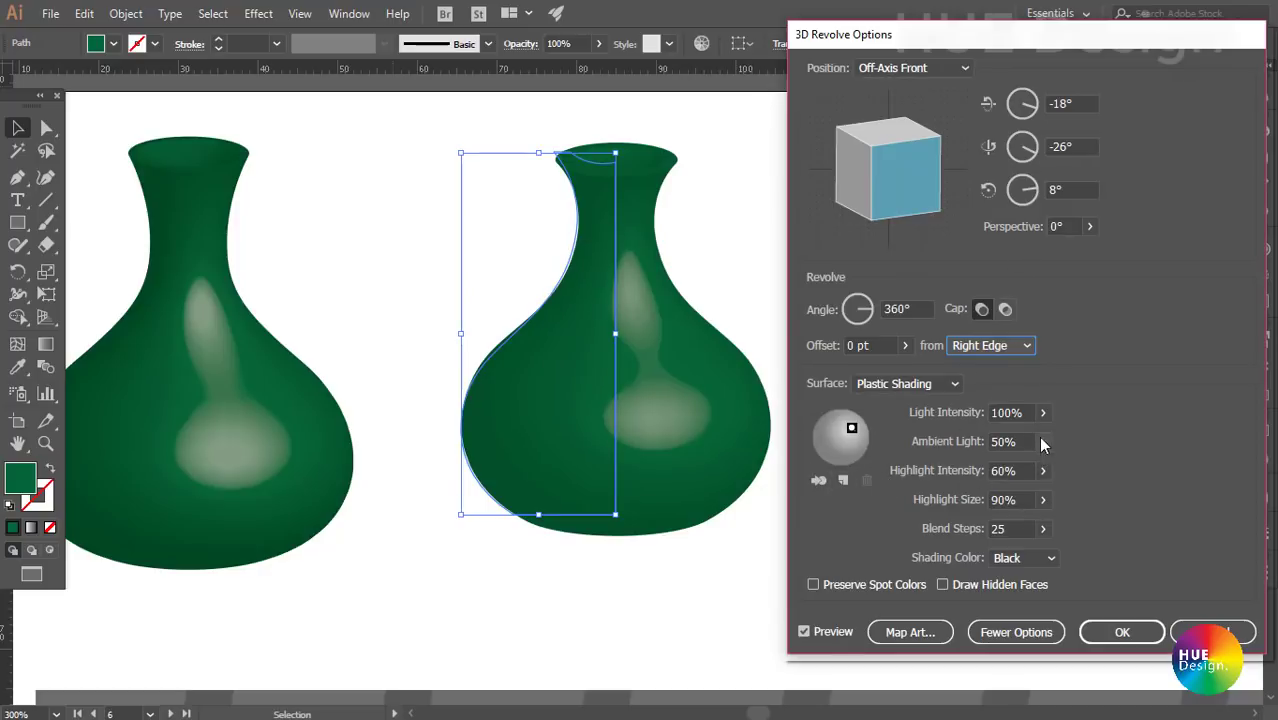
drag(1042, 441, 986, 471)
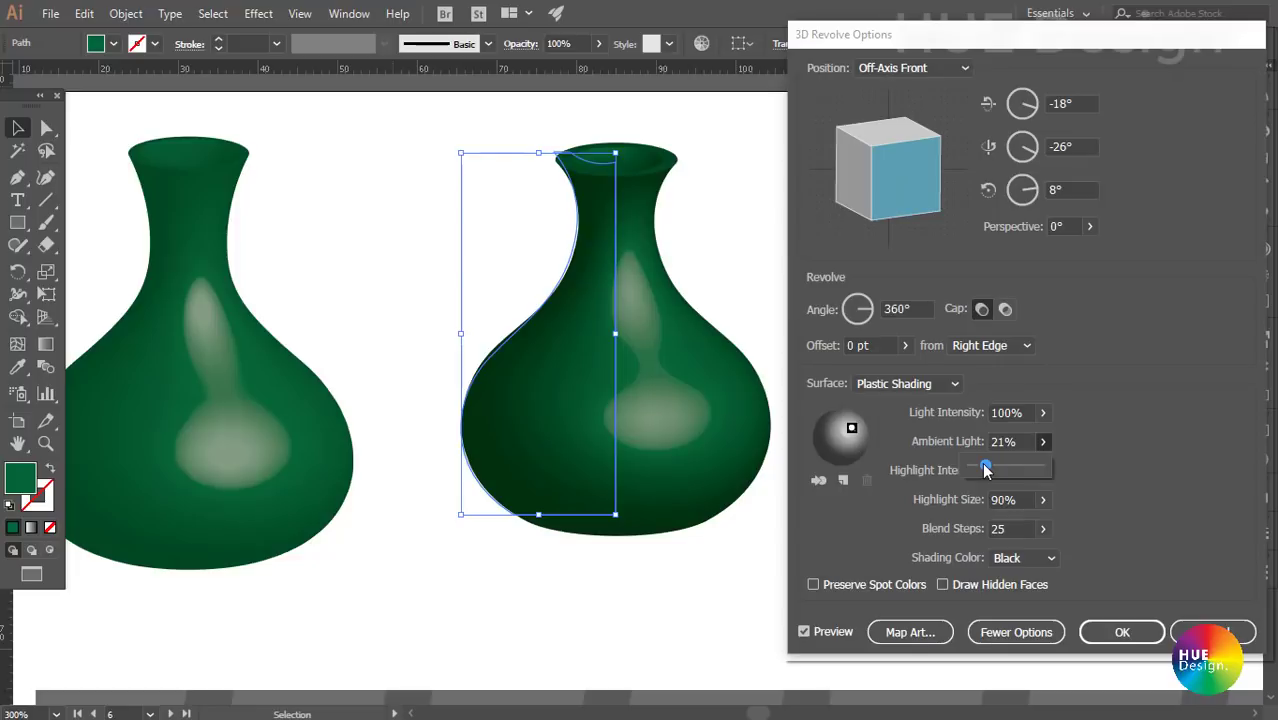
click(935, 384)
- Try Wireframe, return the surface to Plastic Shading, and raise Blend Steps to 249
click(898, 405)
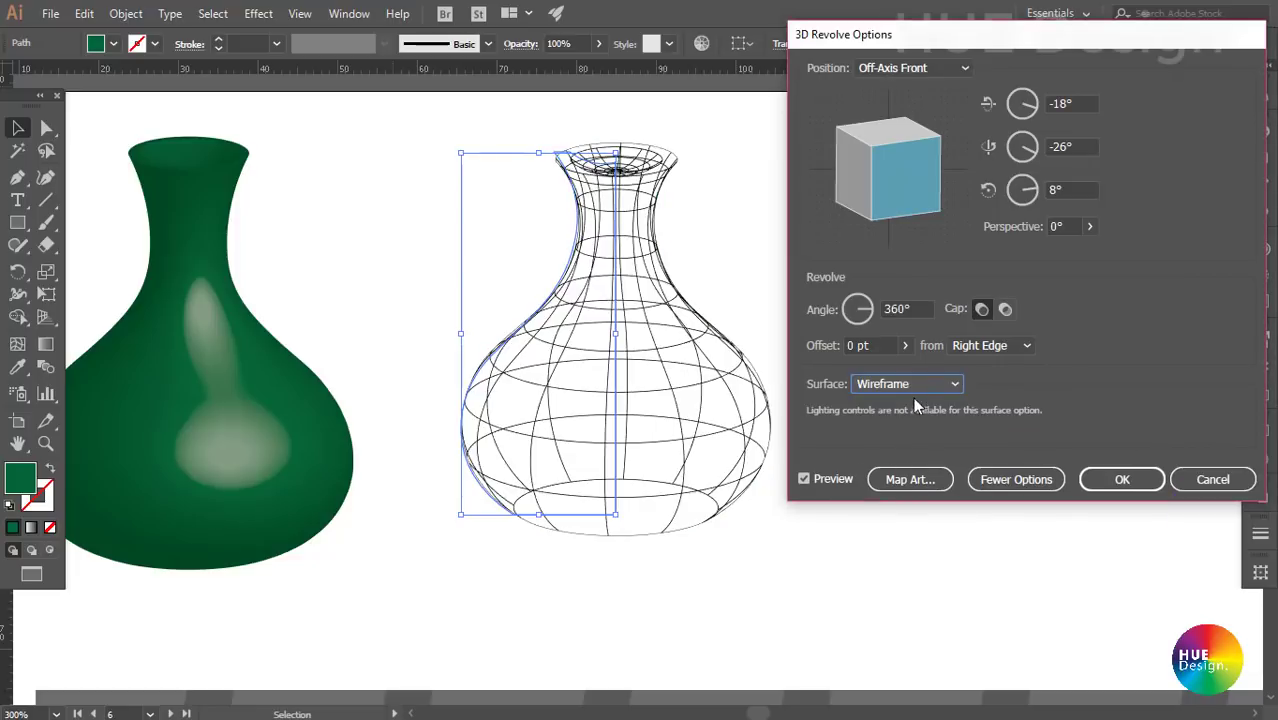
click(955, 385)
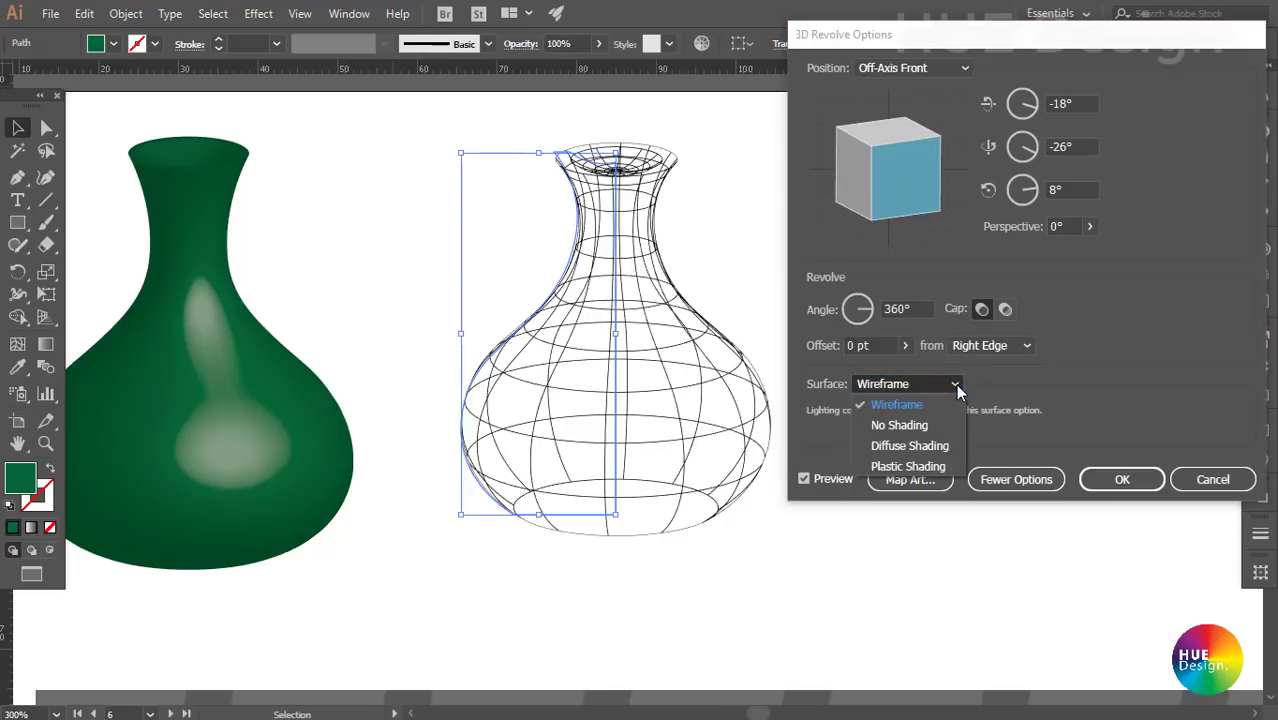
click(907, 467)
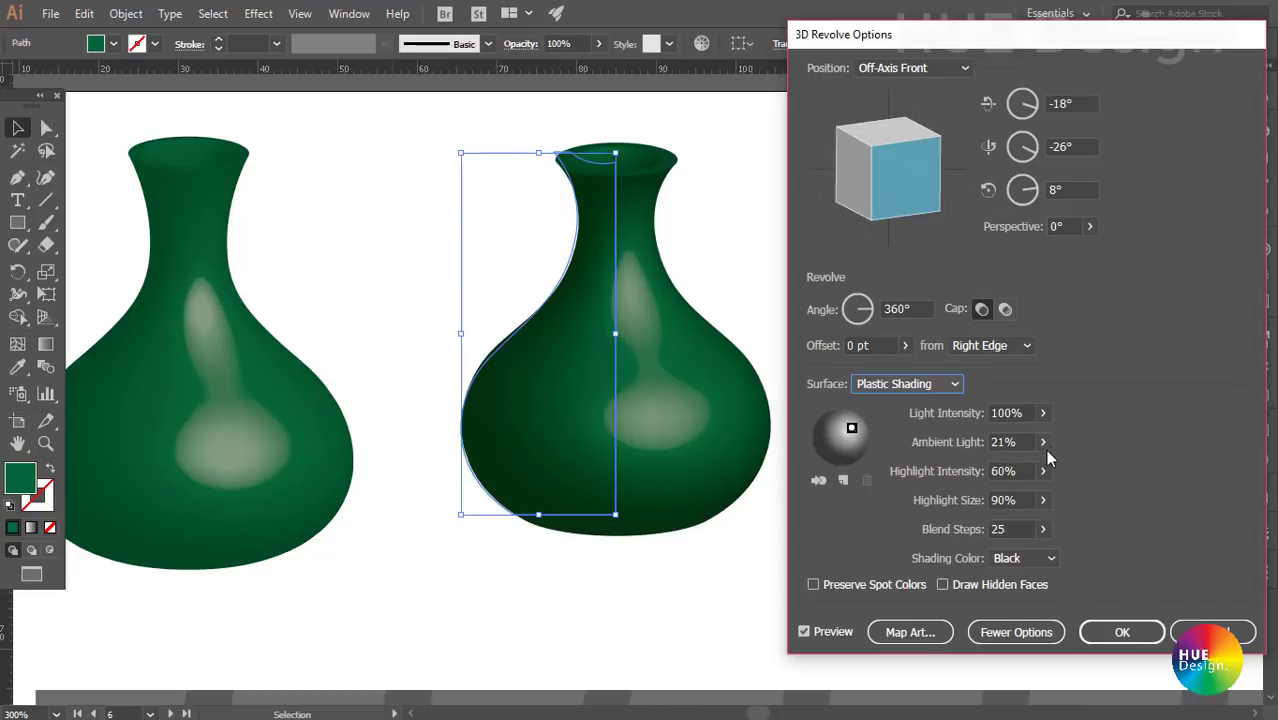
click(1042, 530)
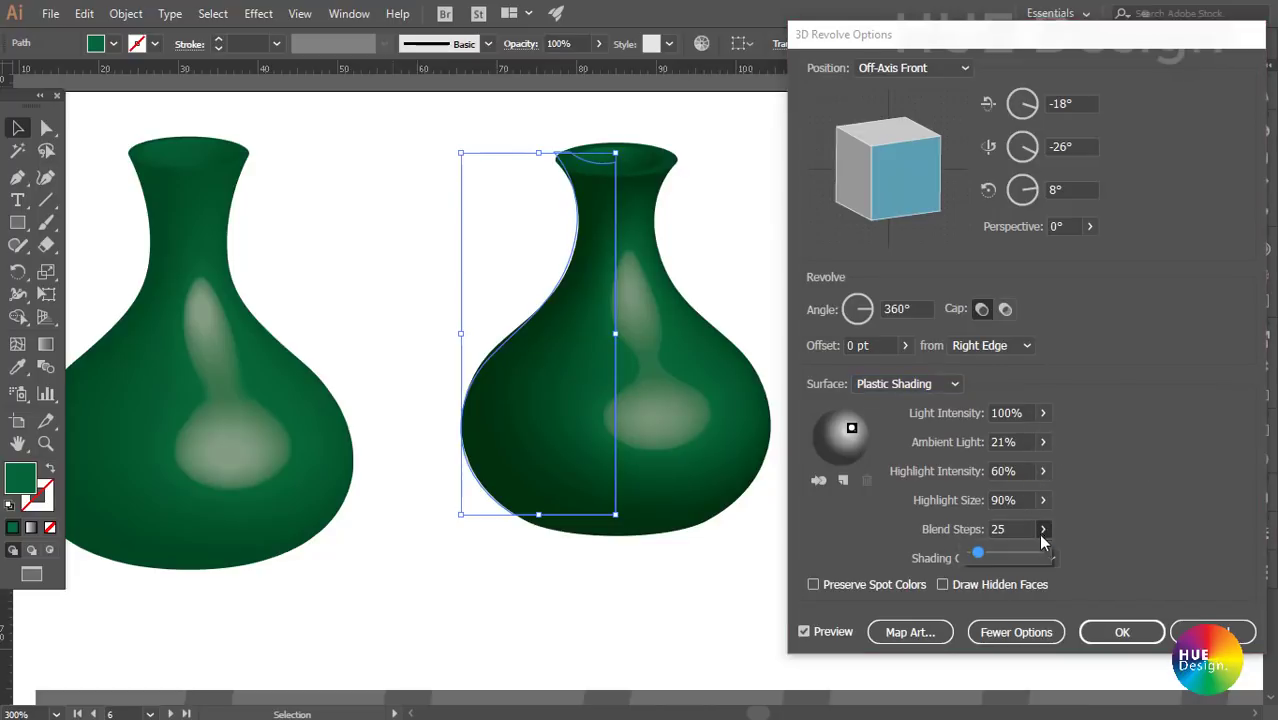
drag(979, 557, 1039, 557)
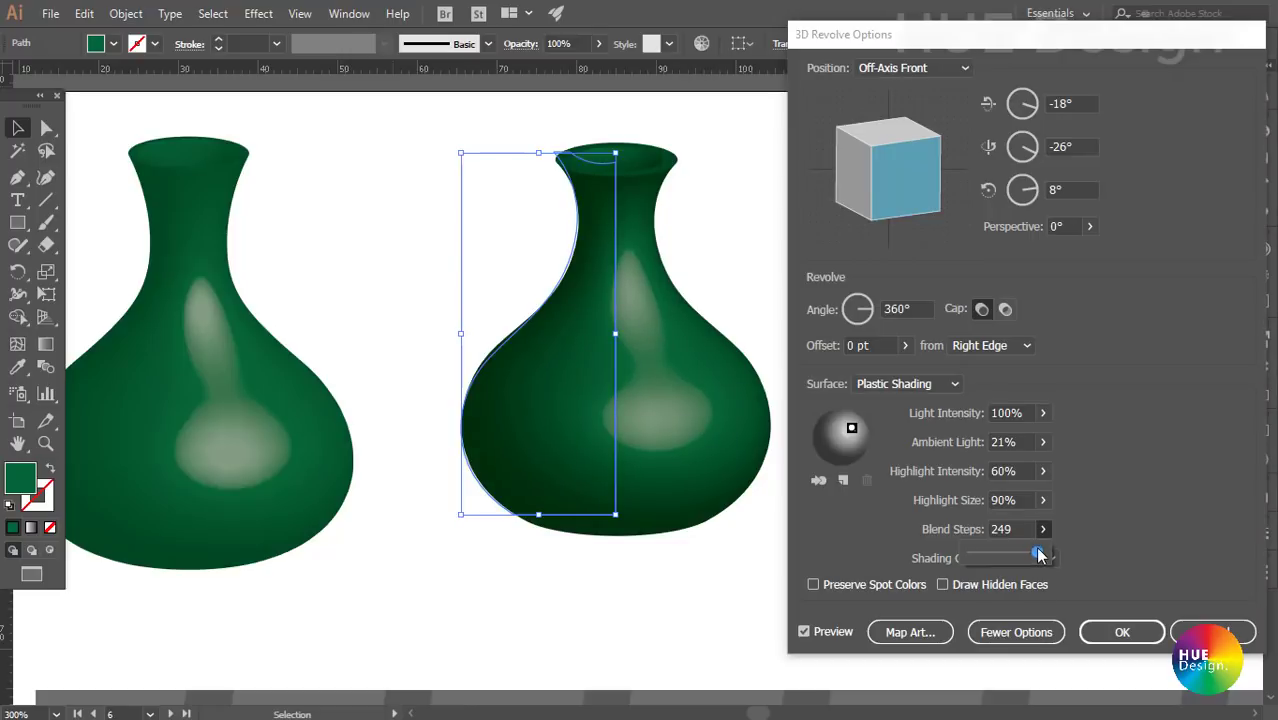
click(1075, 514)
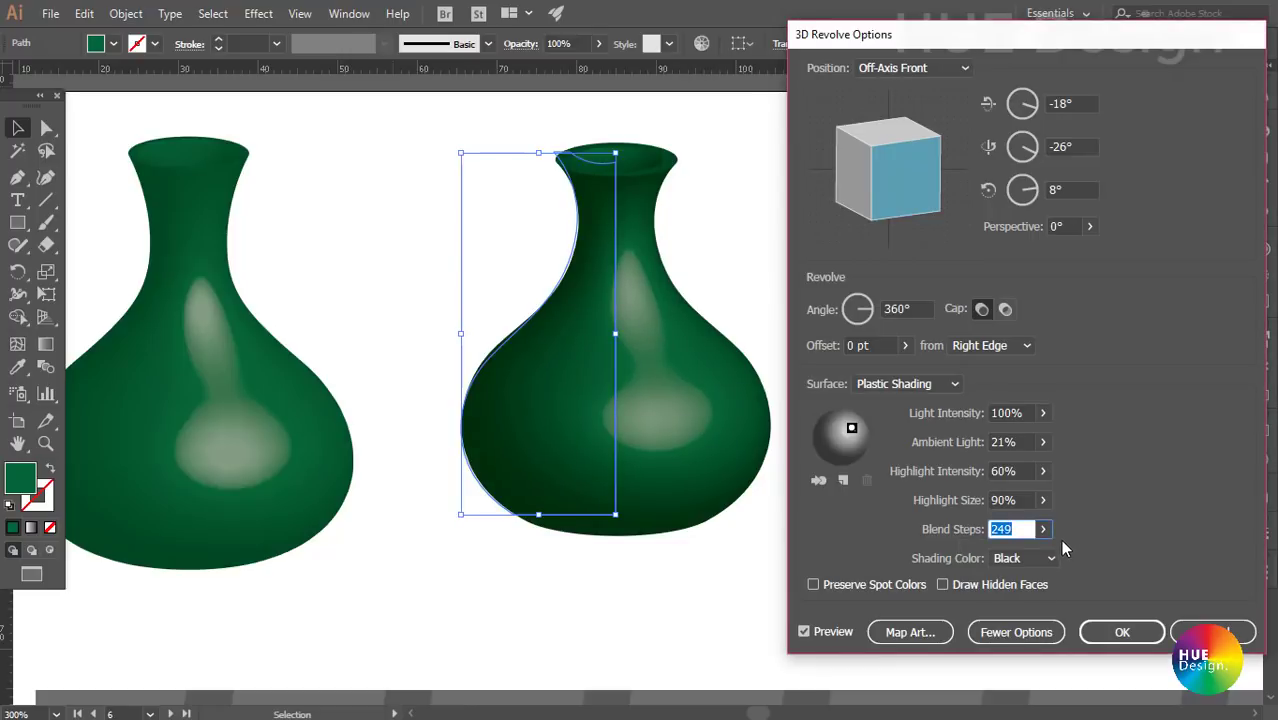
- Add a second light and position it at the lower left of the shading sphere
click(842, 479)
drag(827, 451, 812, 464)
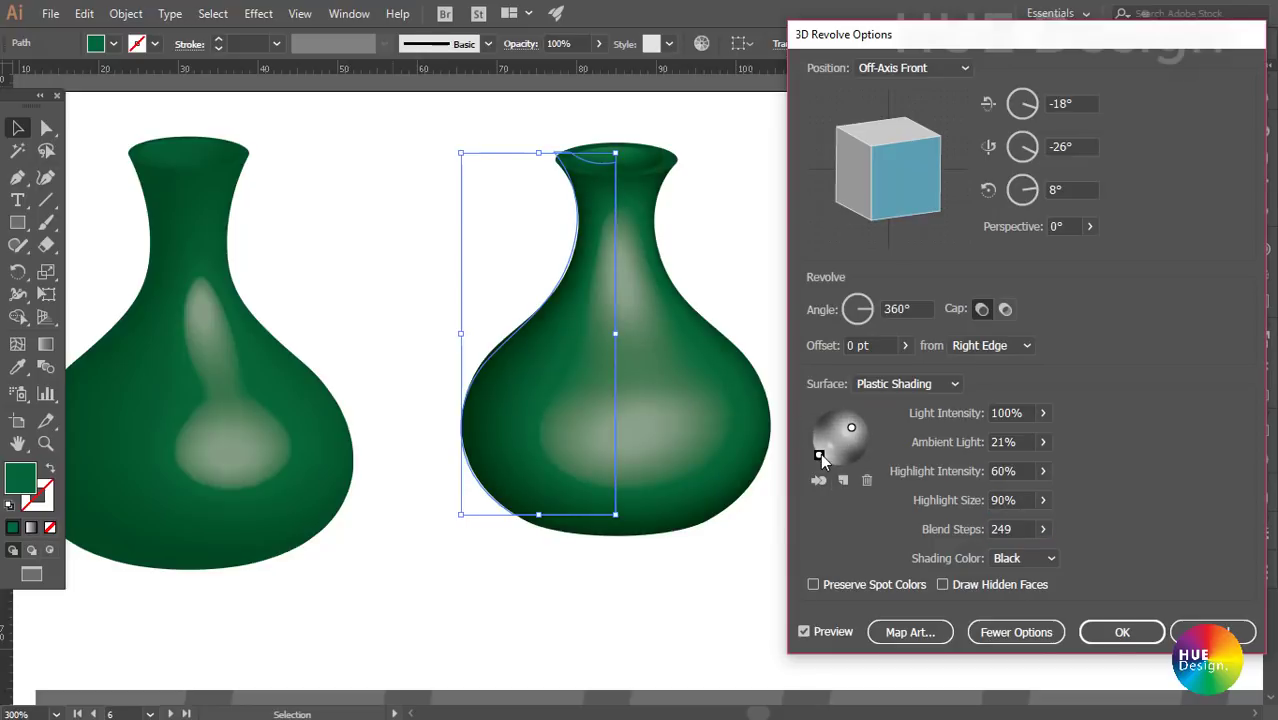
drag(812, 464, 816, 466)
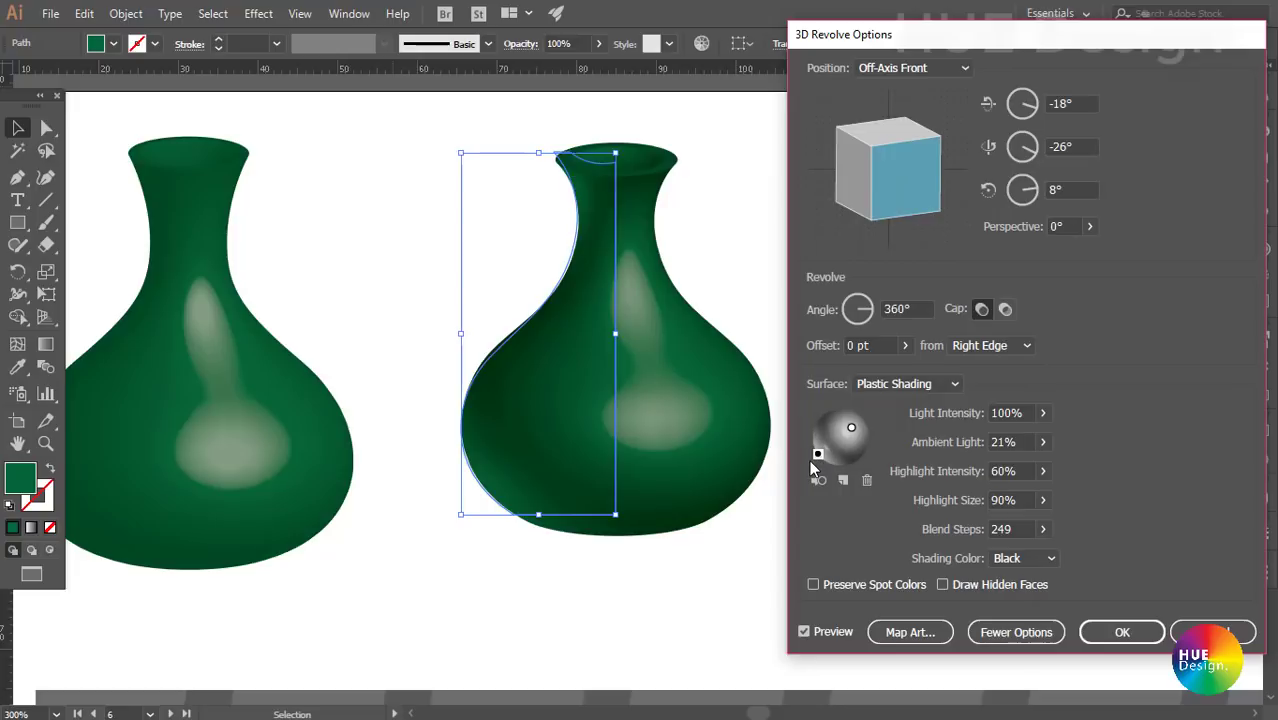
drag(819, 452, 825, 451)
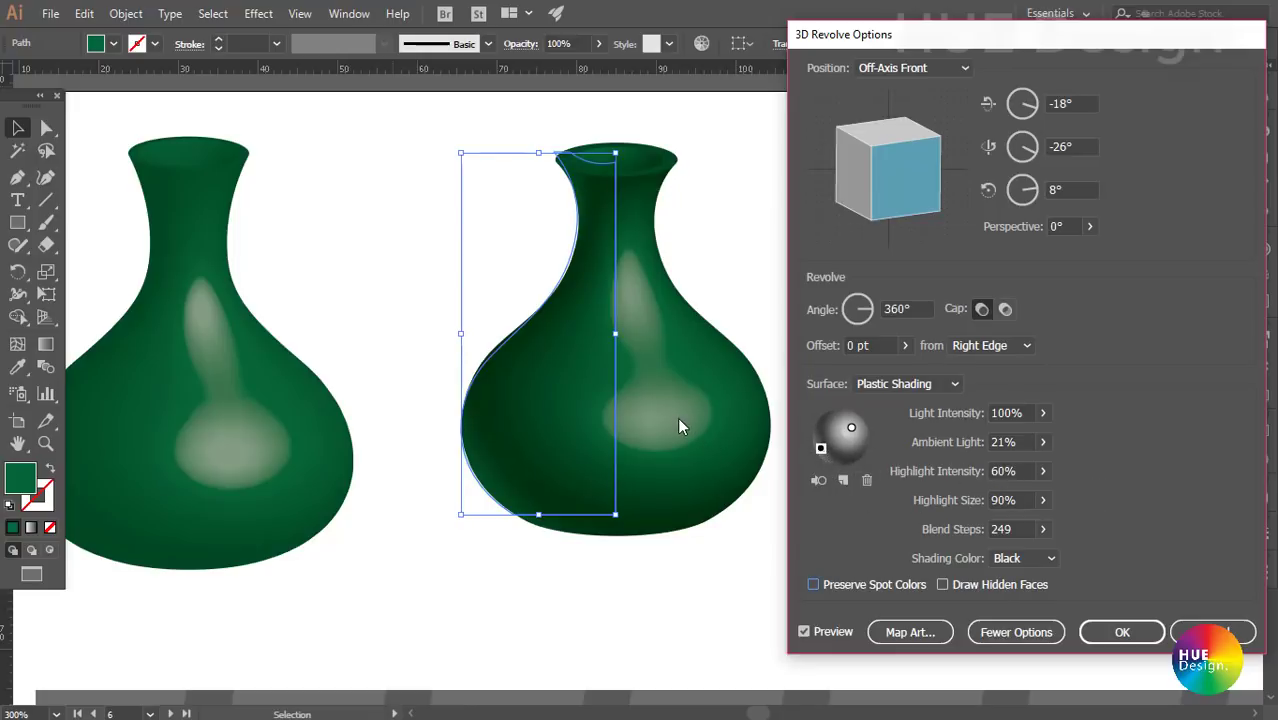
- Adjust the upper light's highlight size and set highlight intensity to 76%, then confirm the revolve
click(851, 429)
click(1043, 500)
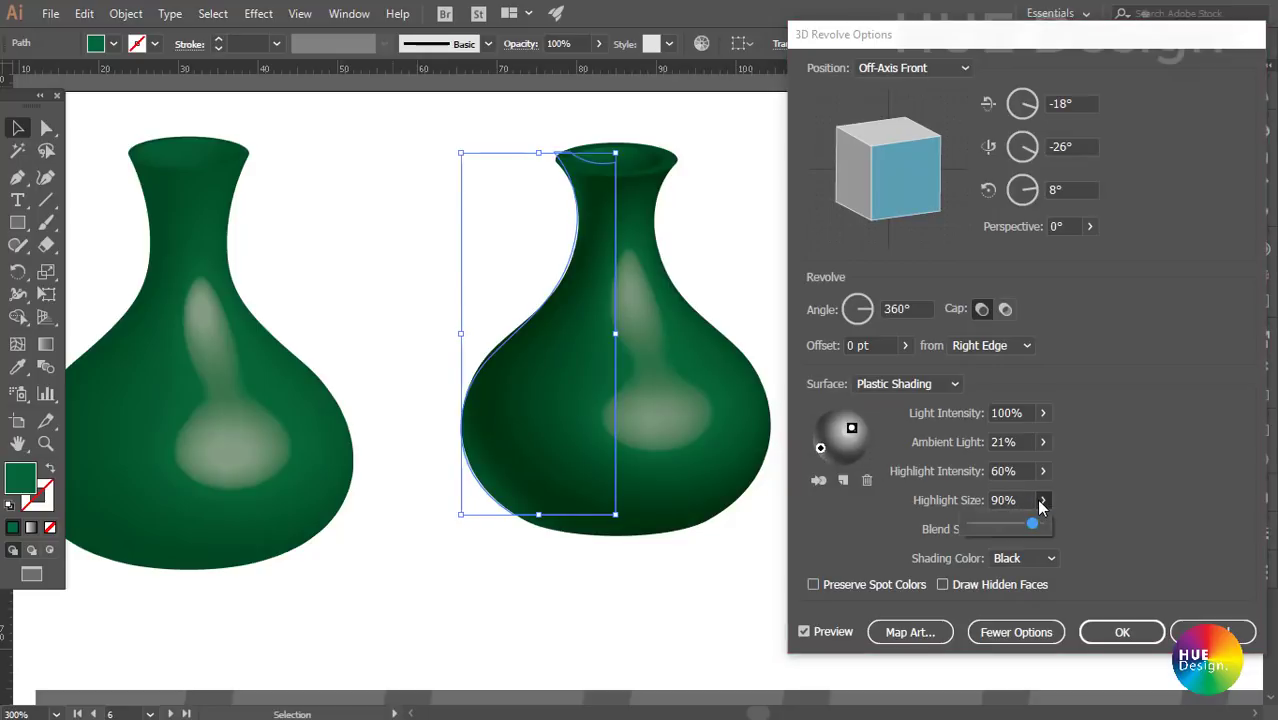
drag(1036, 525, 1043, 523)
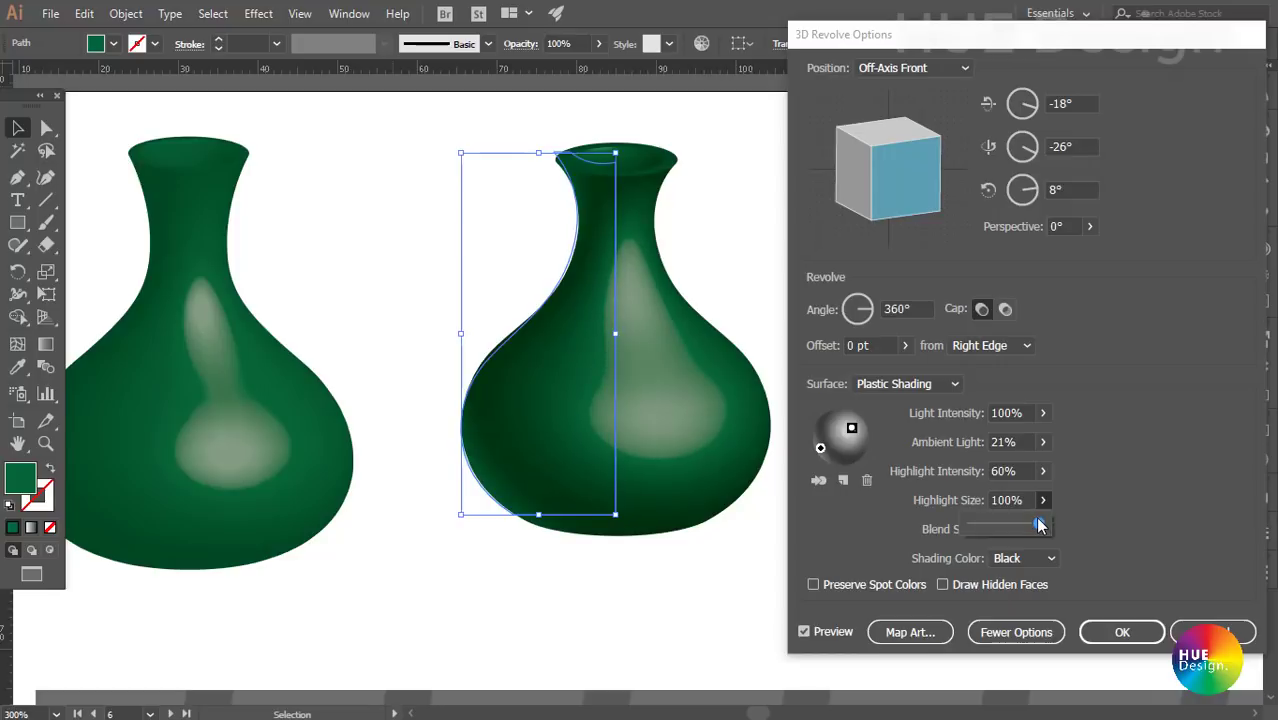
drag(1040, 525, 1036, 530)
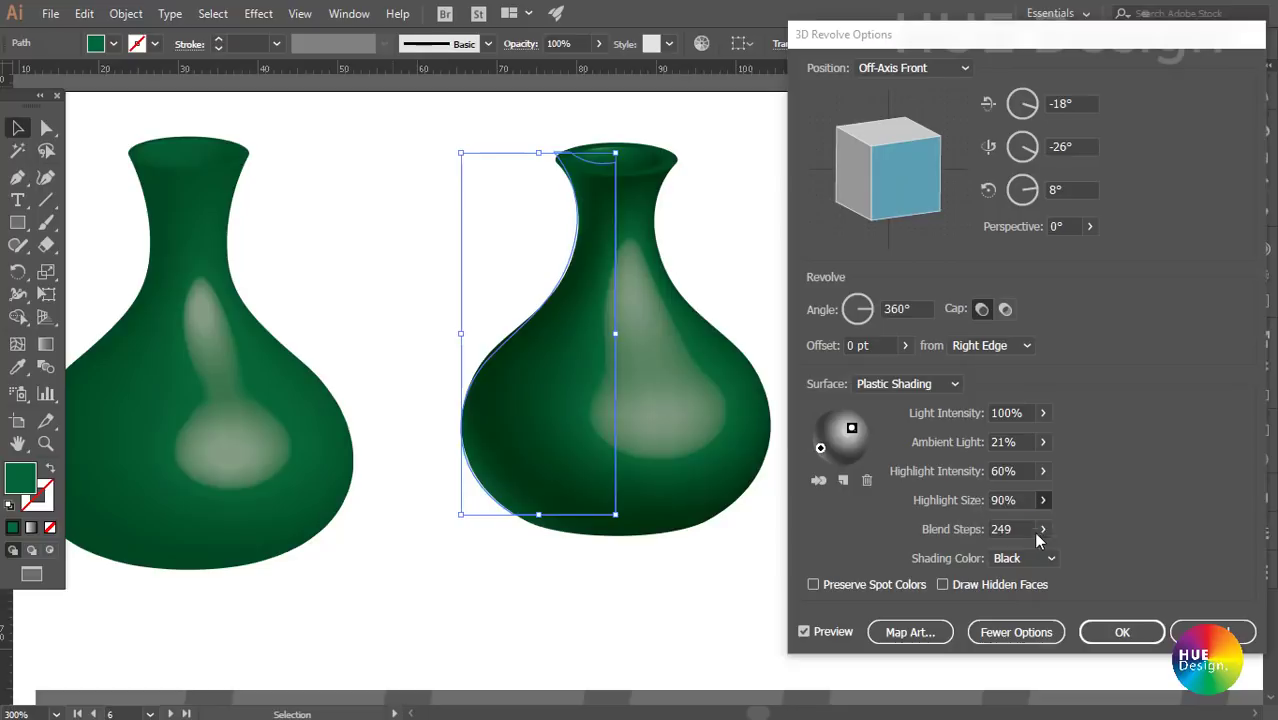
click(1042, 471)
drag(1012, 497, 1026, 497)
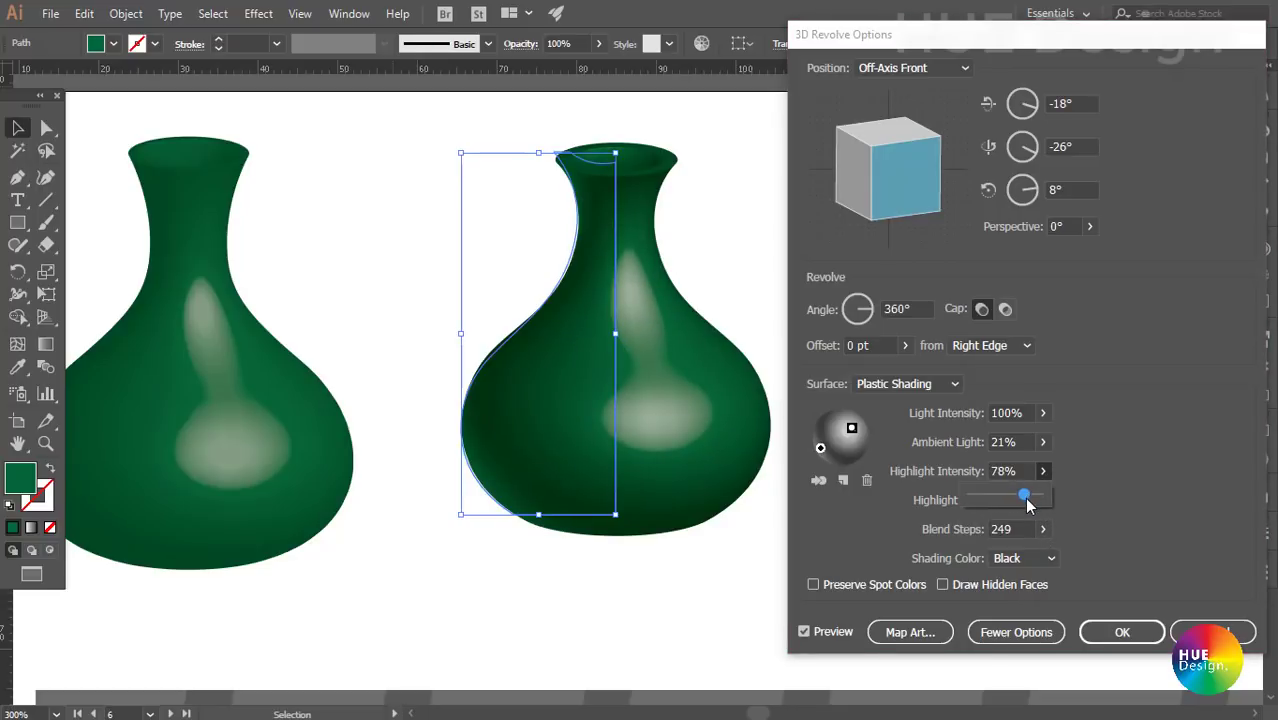
drag(1026, 503, 1031, 506)
drag(1031, 500, 1034, 474)
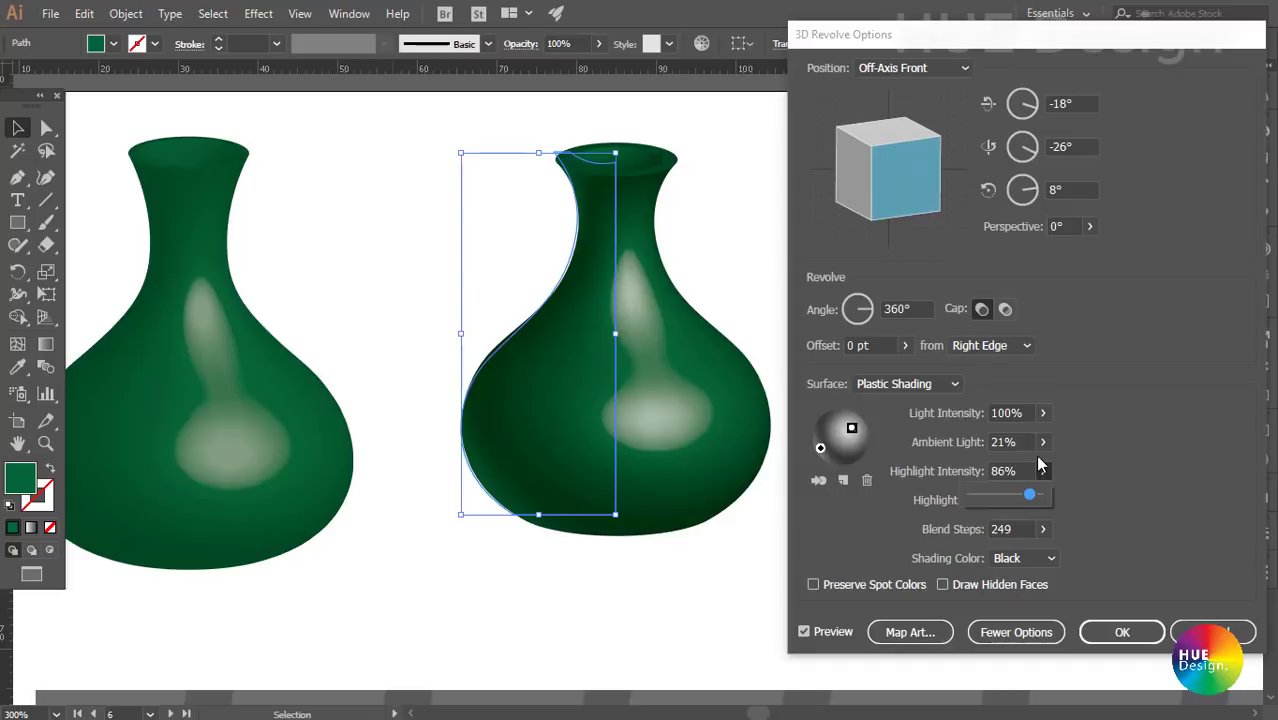
drag(1029, 502, 1024, 502)
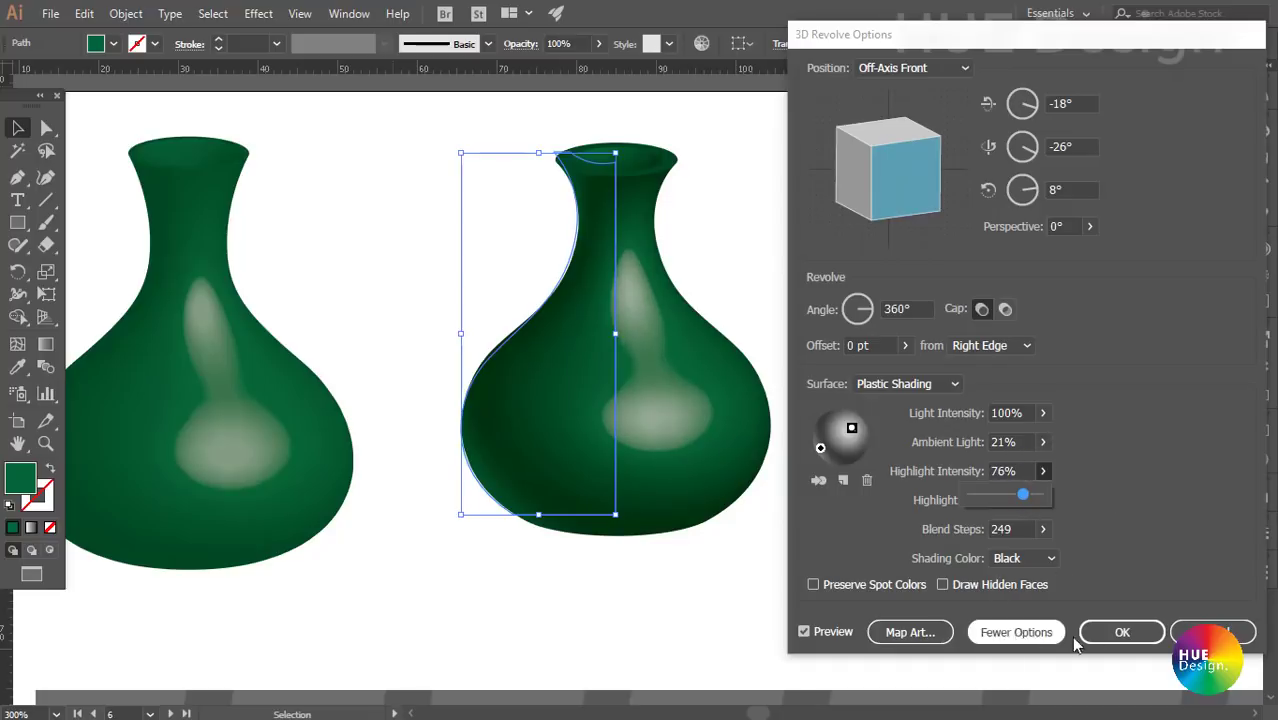
click(1120, 631)
- Pan across the artboard to compare the new plastic-shaded vase with the original
drag(742, 577, 828, 562)
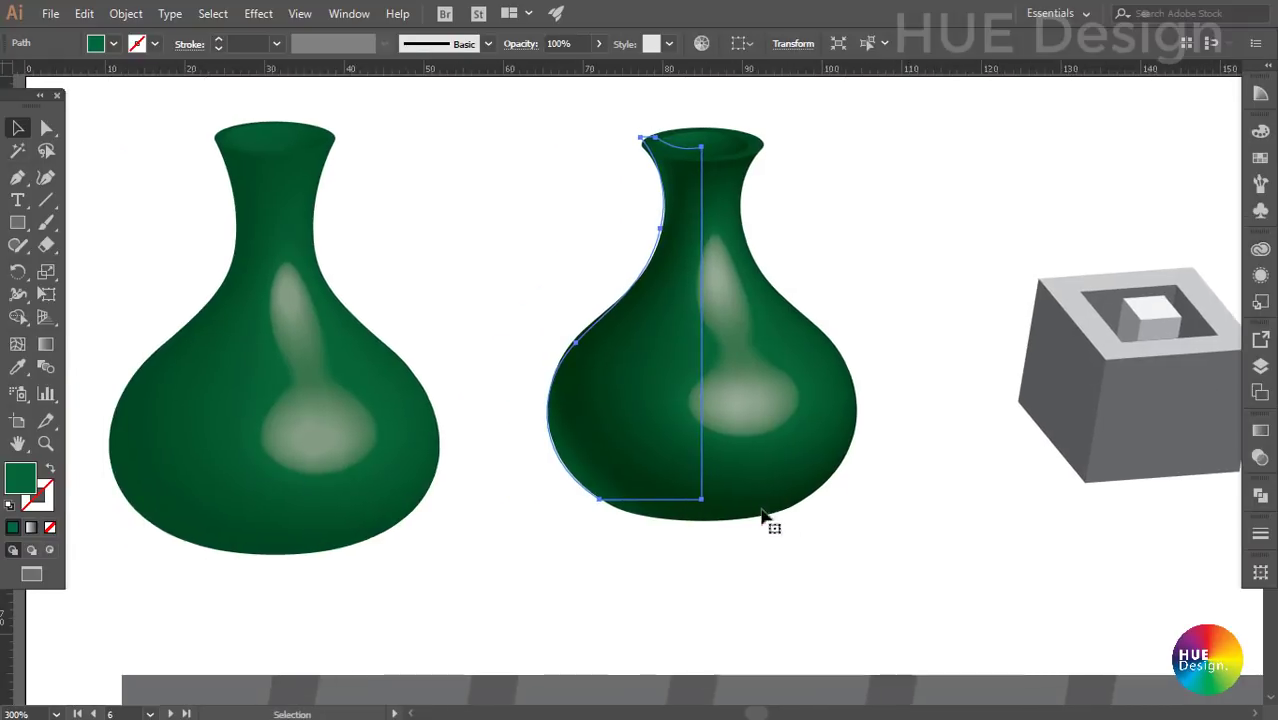
click(860, 488)
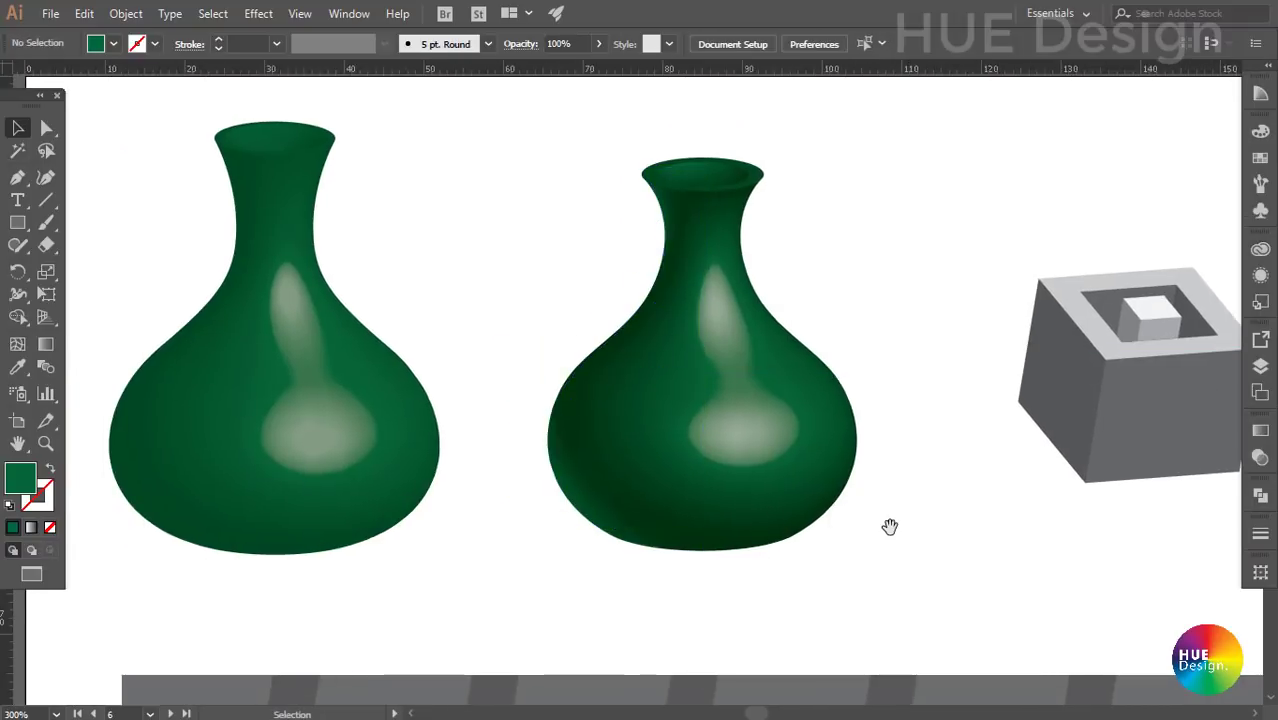
drag(890, 525, 756, 526)
click(671, 484)
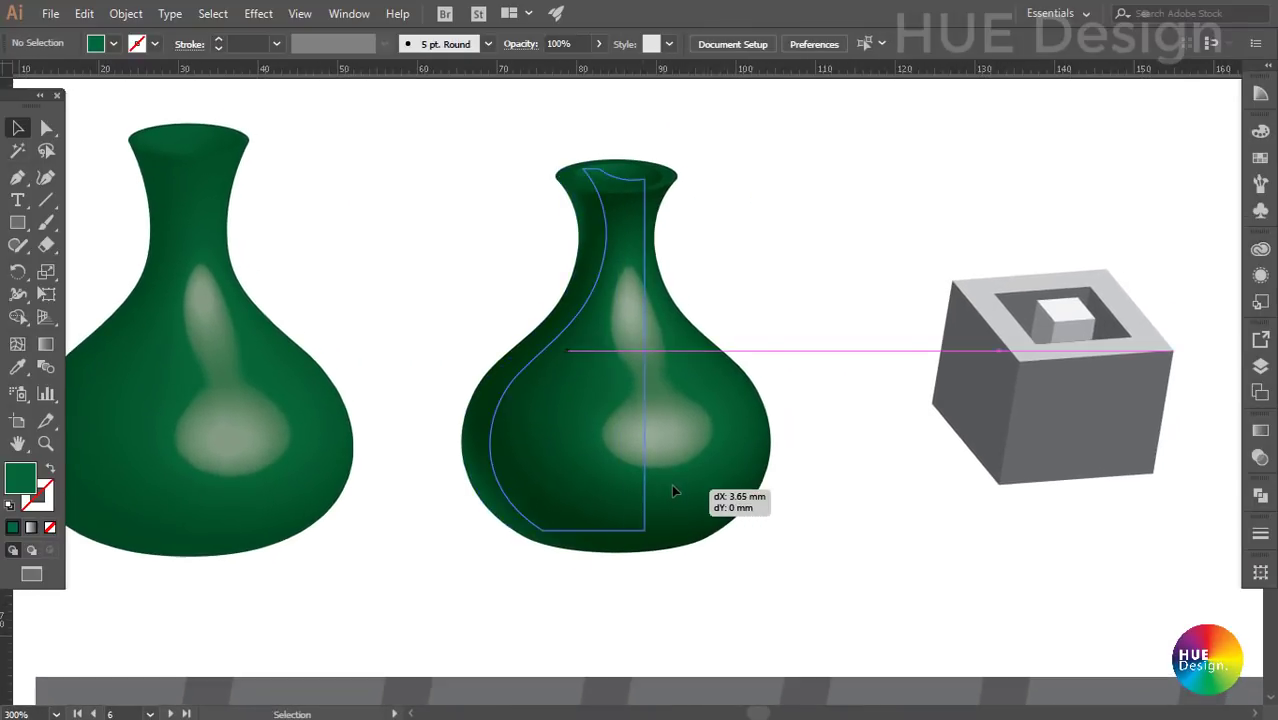
click(437, 263)
drag(672, 450, 736, 436)
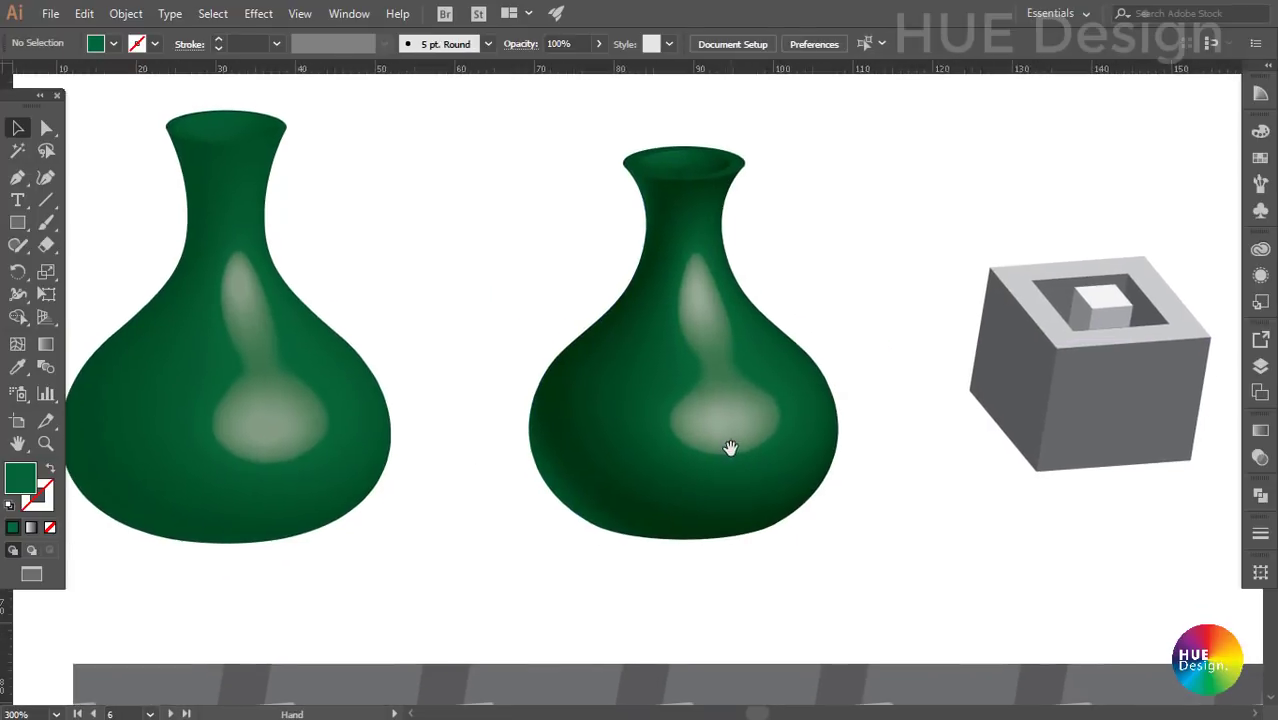
drag(829, 470, 710, 476)
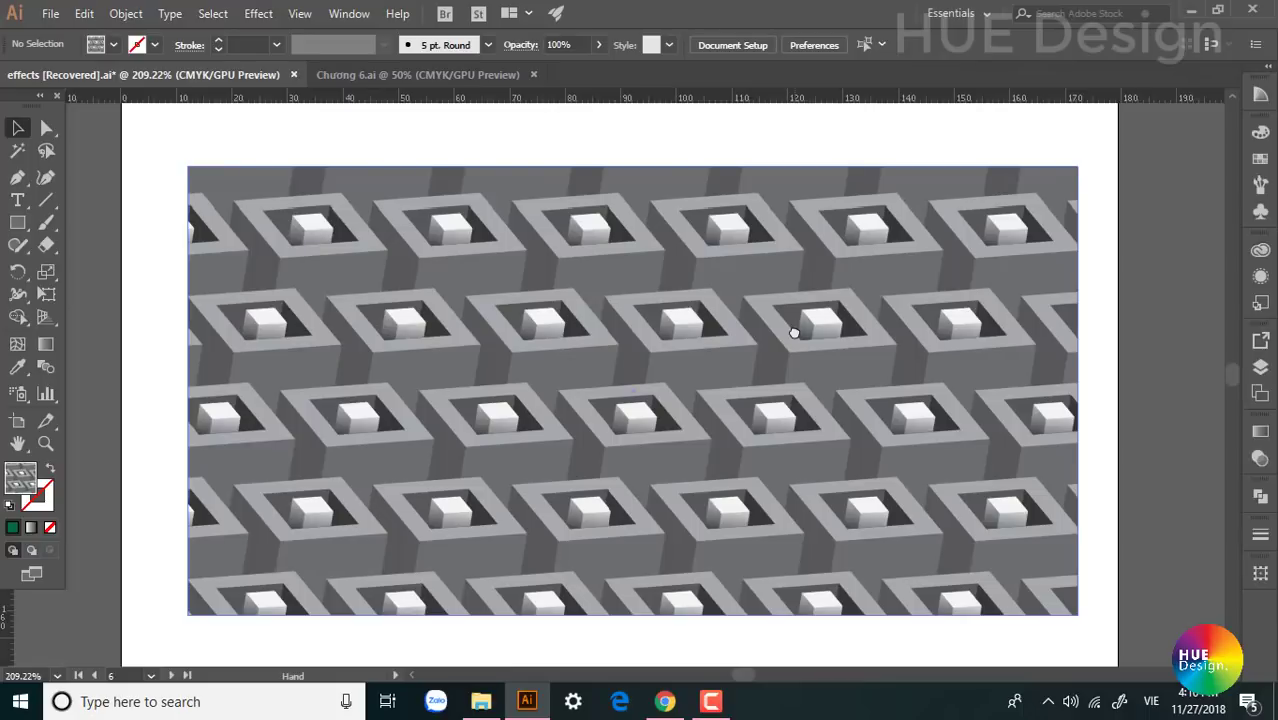